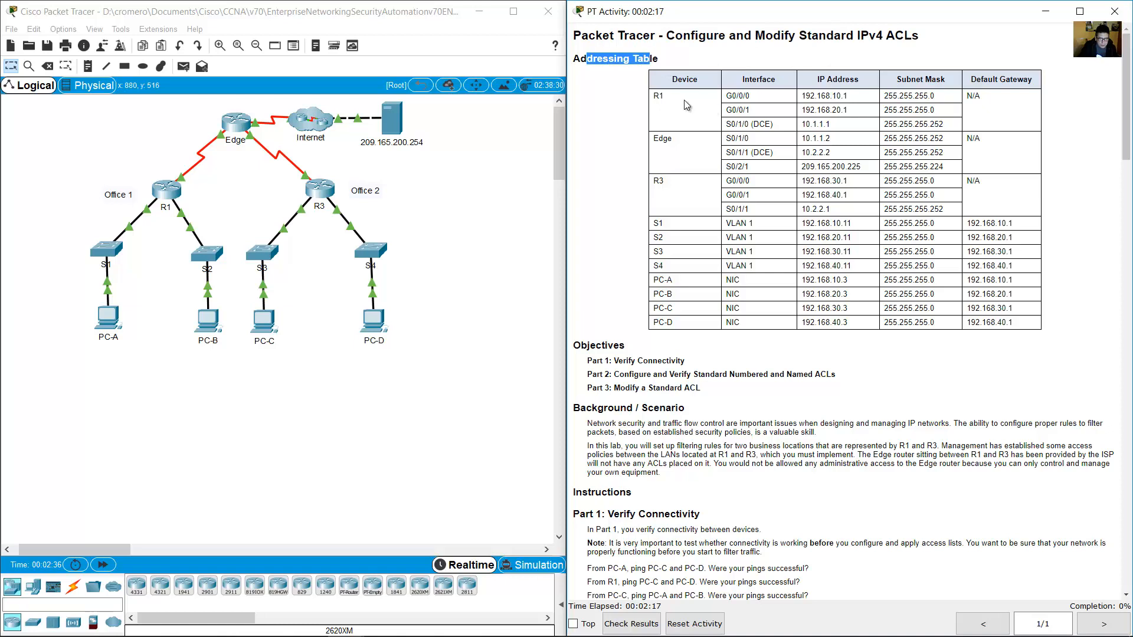
Compare the addressing table entries for routers R1, Edge and R3 with their locations in the network topology
{"action": "left_click_drag", "start_coordinate": [660, 106], "coordinate": [295, 156]}
{"action": "left_click_drag", "start_coordinate": [108, 154], "coordinate": [220, 228]}
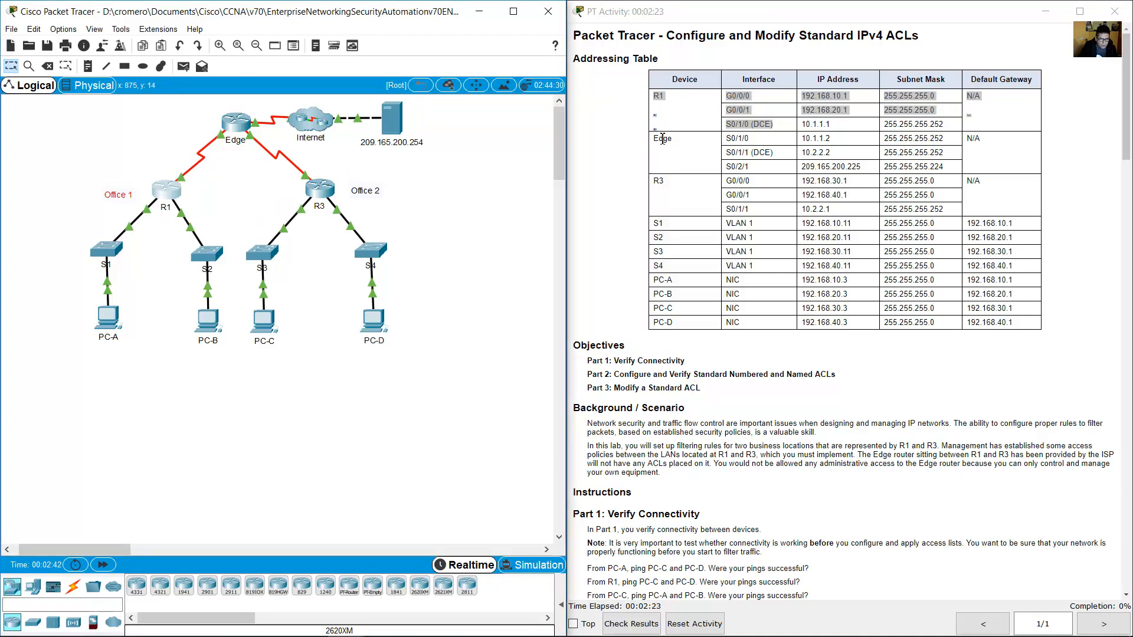
{"action": "left_click_drag", "start_coordinate": [663, 138], "coordinate": [790, 172]}
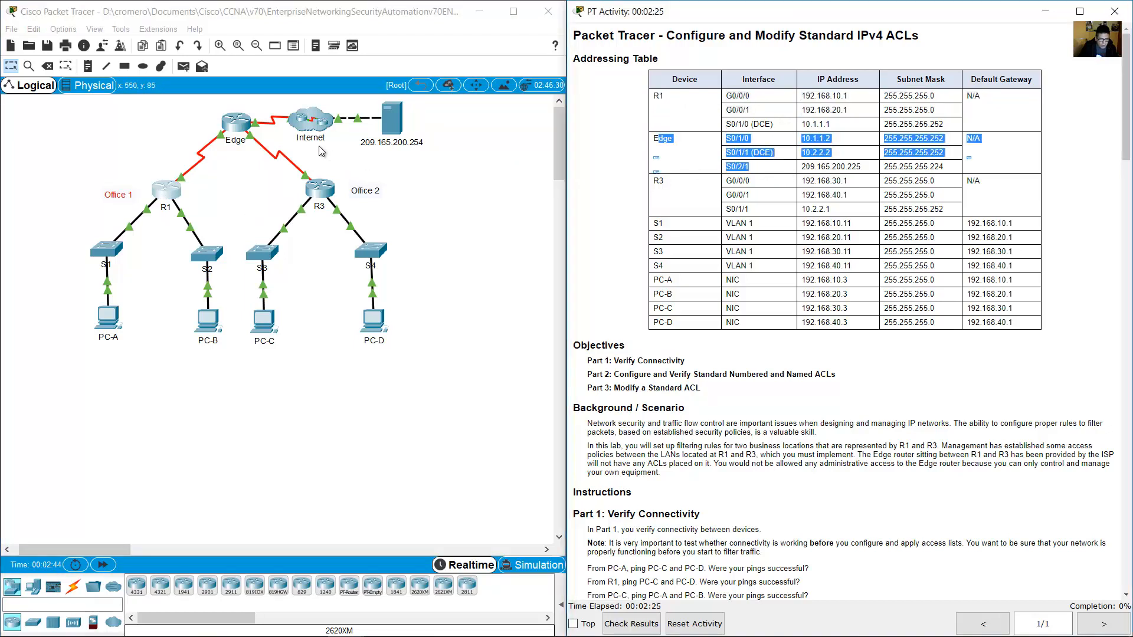
{"action": "left_click", "coordinate": [208, 111]}
{"action": "left_click_drag", "start_coordinate": [192, 111], "coordinate": [276, 153]}
{"action": "left_click", "coordinate": [685, 190]}
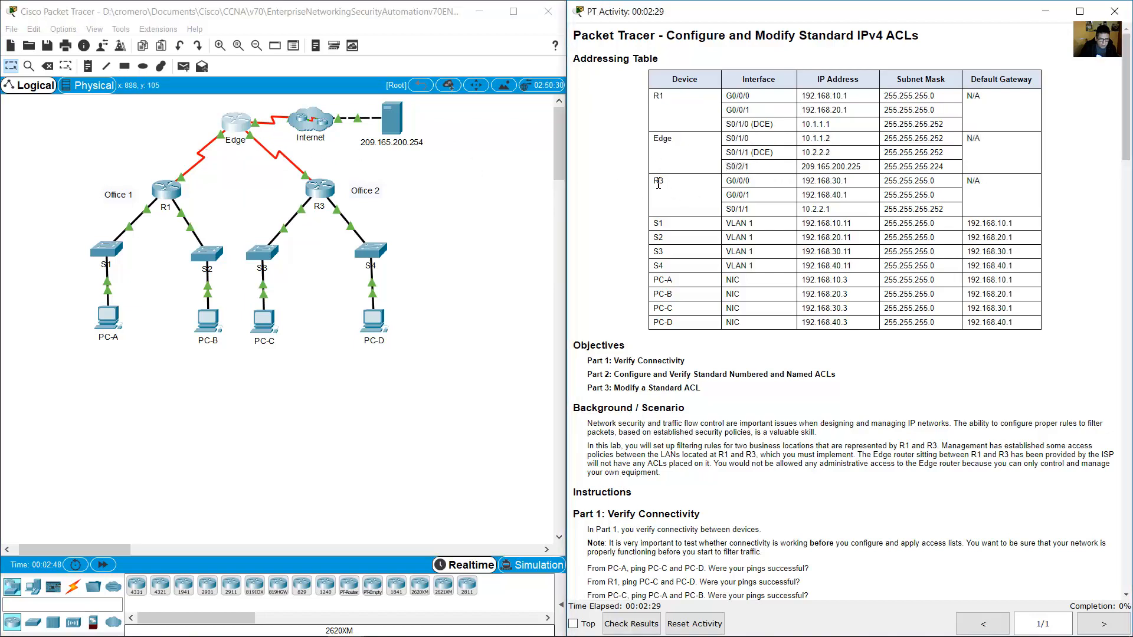
{"action": "left_click_drag", "start_coordinate": [658, 184], "coordinate": [788, 208]}
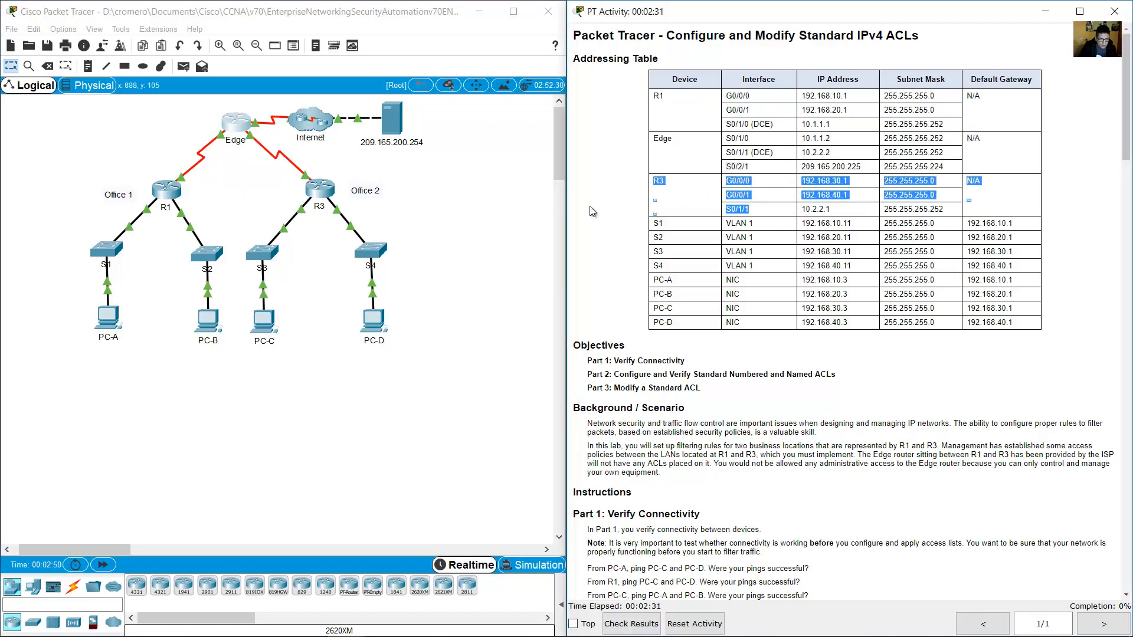
{"action": "left_click", "coordinate": [419, 181]}
{"action": "left_click_drag", "start_coordinate": [416, 167], "coordinate": [260, 233]}
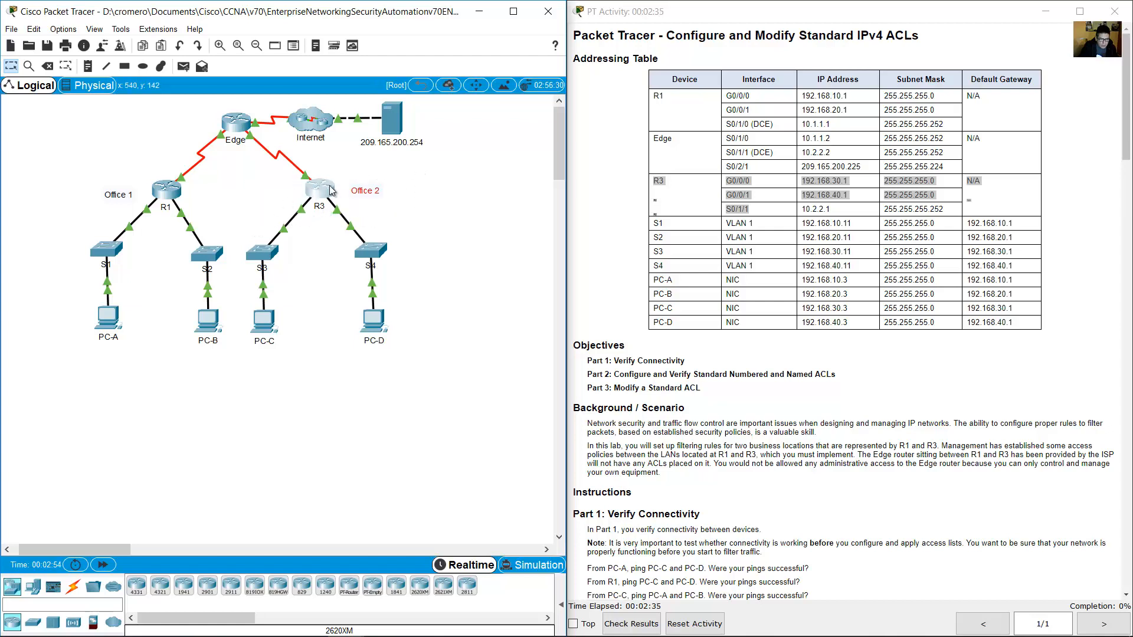
{"action": "left_click", "coordinate": [957, 250]}
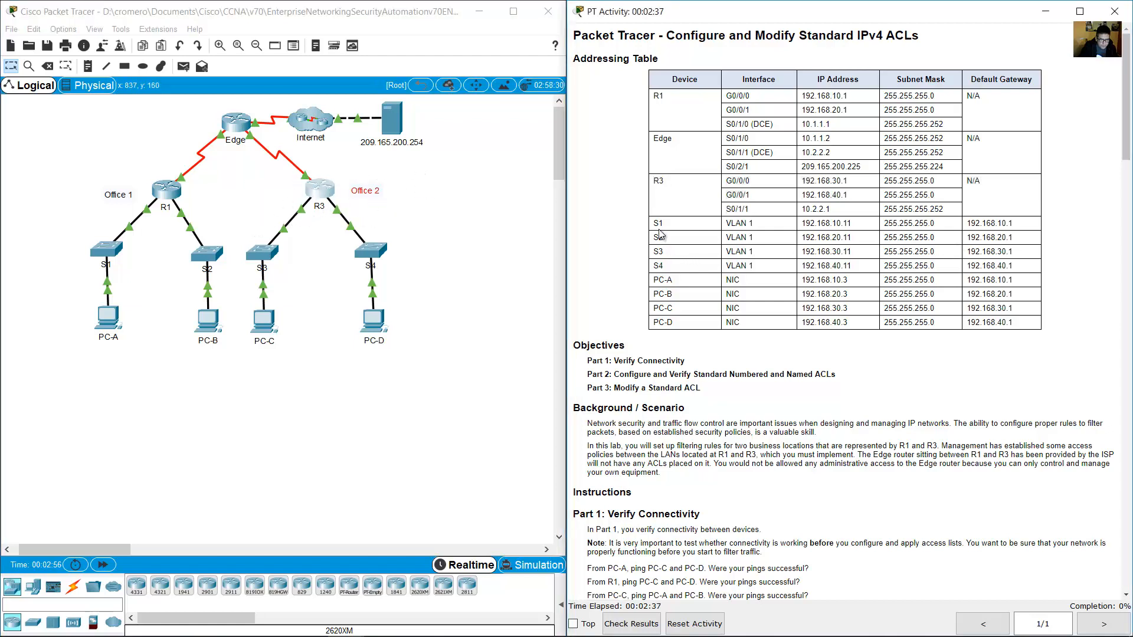
Compare the addressing table entries for switches S1 to S4 and PC-A to PC-D with the topology devices
{"action": "left_click_drag", "start_coordinate": [656, 224], "coordinate": [844, 264]}
{"action": "left_click", "coordinate": [494, 249]}
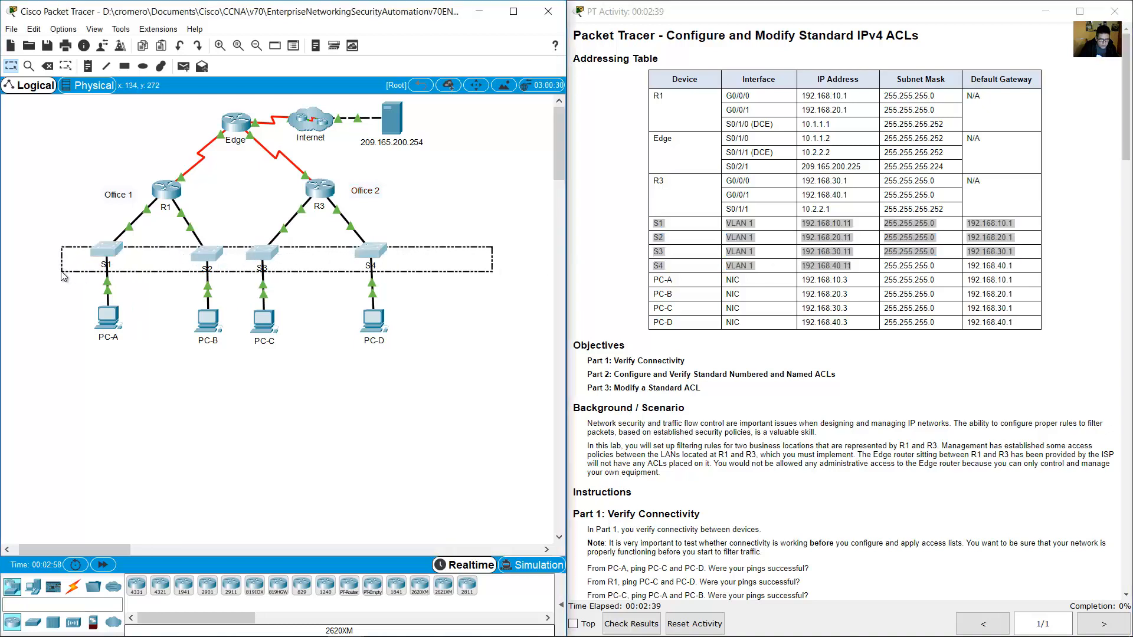
{"action": "left_click", "coordinate": [658, 283]}
{"action": "left_click_drag", "start_coordinate": [658, 283], "coordinate": [850, 325]}
{"action": "left_click_drag", "start_coordinate": [464, 292], "coordinate": [76, 366]}
{"action": "left_click", "coordinate": [849, 323]}
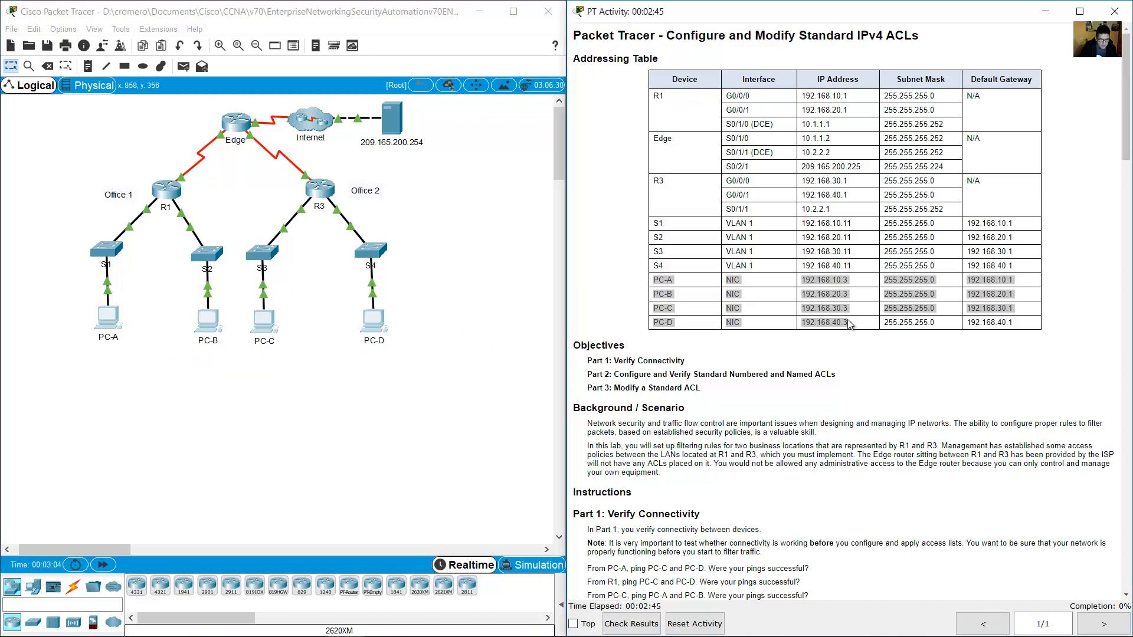
{"action": "left_click_drag", "start_coordinate": [655, 281], "coordinate": [933, 326]}
{"action": "left_click", "coordinate": [847, 352]}
Read the Part 1 connectivity instruction for PC-A and locate PC-A, PC-C and PC-D in the topology
{"action": "scroll", "coordinate": [789, 352], "scroll_direction": "down", "scroll_amount": 1}
{"action": "scroll", "coordinate": [788, 352], "scroll_direction": "down", "scroll_amount": 6}
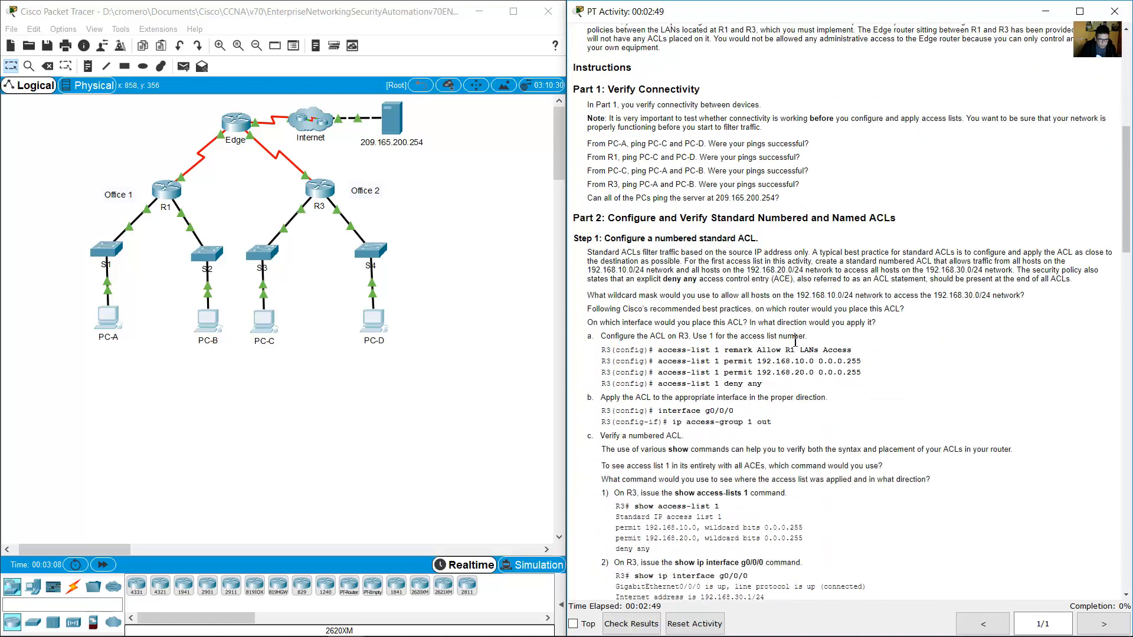
{"action": "left_click_drag", "start_coordinate": [616, 90], "coordinate": [699, 90]}
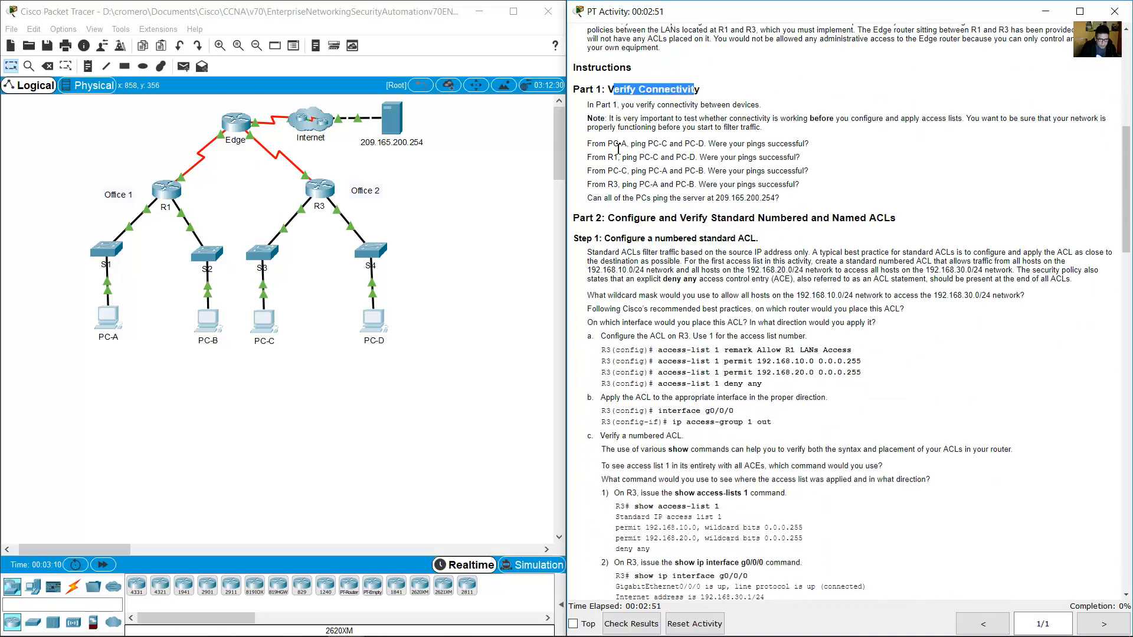
{"action": "left_click_drag", "start_coordinate": [593, 144], "coordinate": [703, 142]}
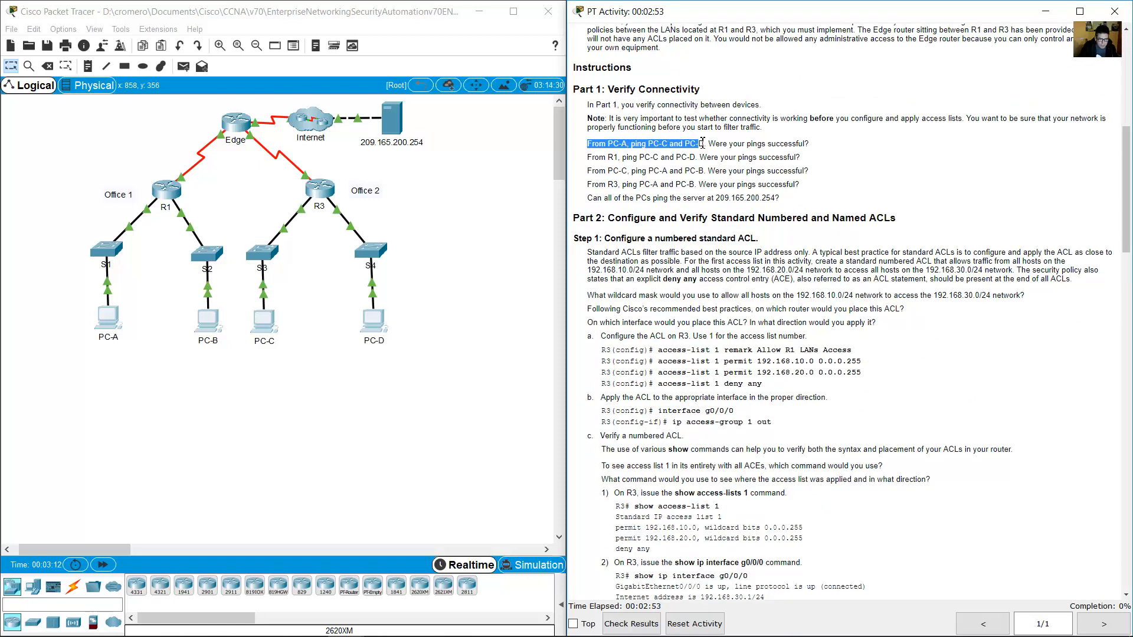
{"action": "left_click", "coordinate": [151, 399]}
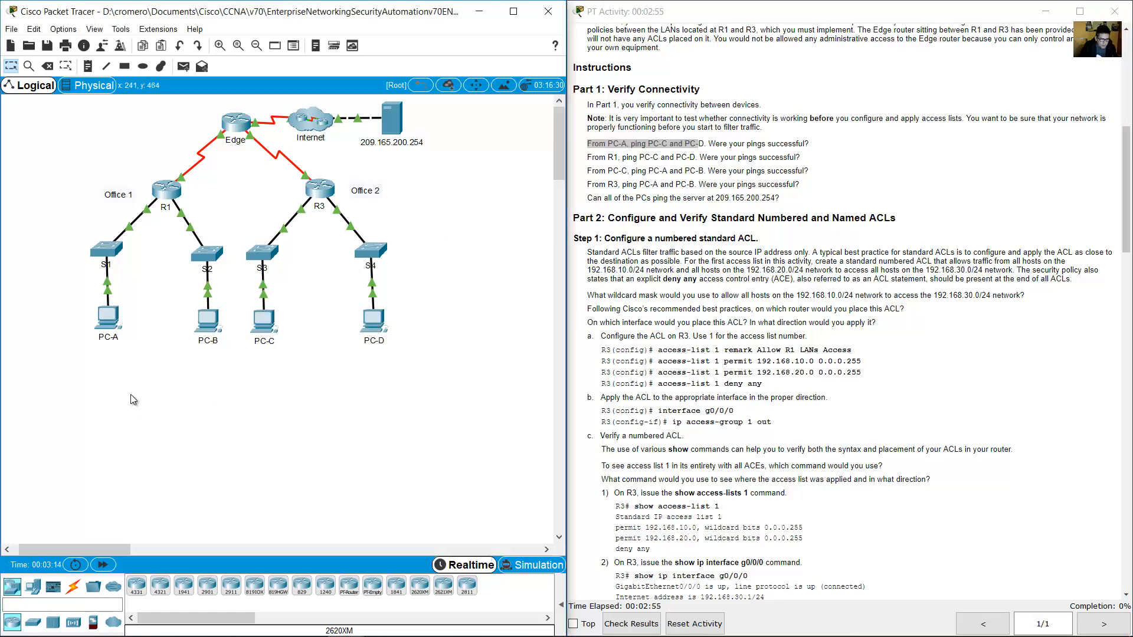
{"action": "left_click_drag", "start_coordinate": [134, 386], "coordinate": [69, 301]}
{"action": "left_click_drag", "start_coordinate": [285, 380], "coordinate": [247, 301]}
{"action": "left_click_drag", "start_coordinate": [401, 393], "coordinate": [350, 309]}
Open the Command Prompt on PC-A
{"action": "left_click", "coordinate": [108, 324]}
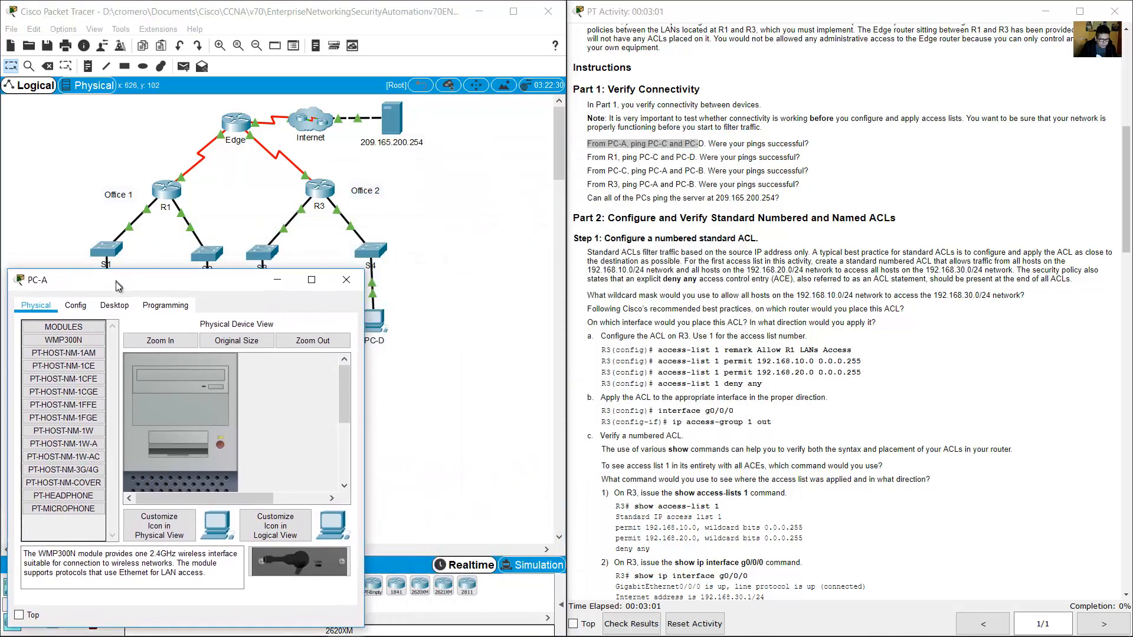
{"action": "left_click", "coordinate": [131, 312]}
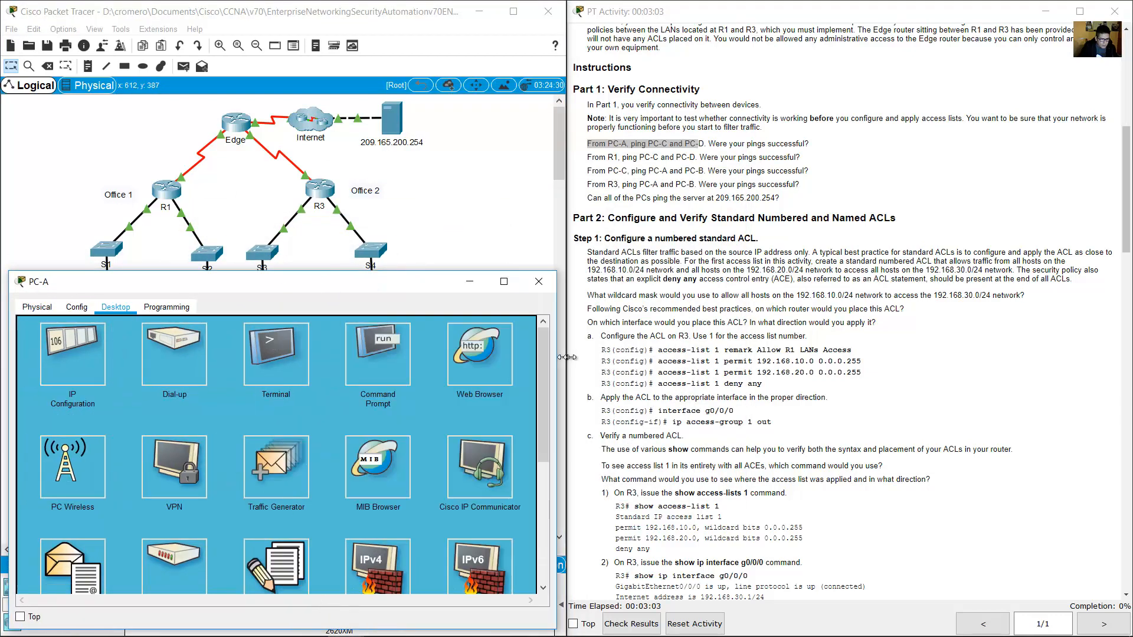
{"action": "left_click", "coordinate": [395, 363]}
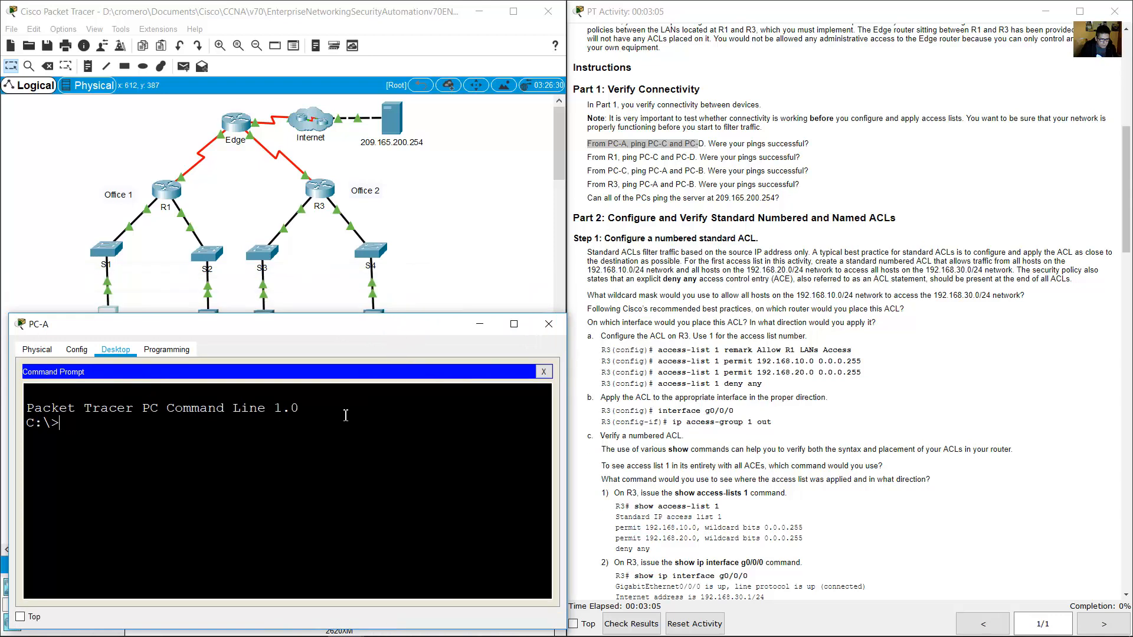
Look up PC-C's address in the addressing table and ping 192.168.30.3 from PC-A
{"action": "type", "text": "ping"}
{"action": "left_click", "coordinate": [734, 336]}
{"action": "scroll", "coordinate": [809, 255], "scroll_direction": "up", "scroll_amount": 6}
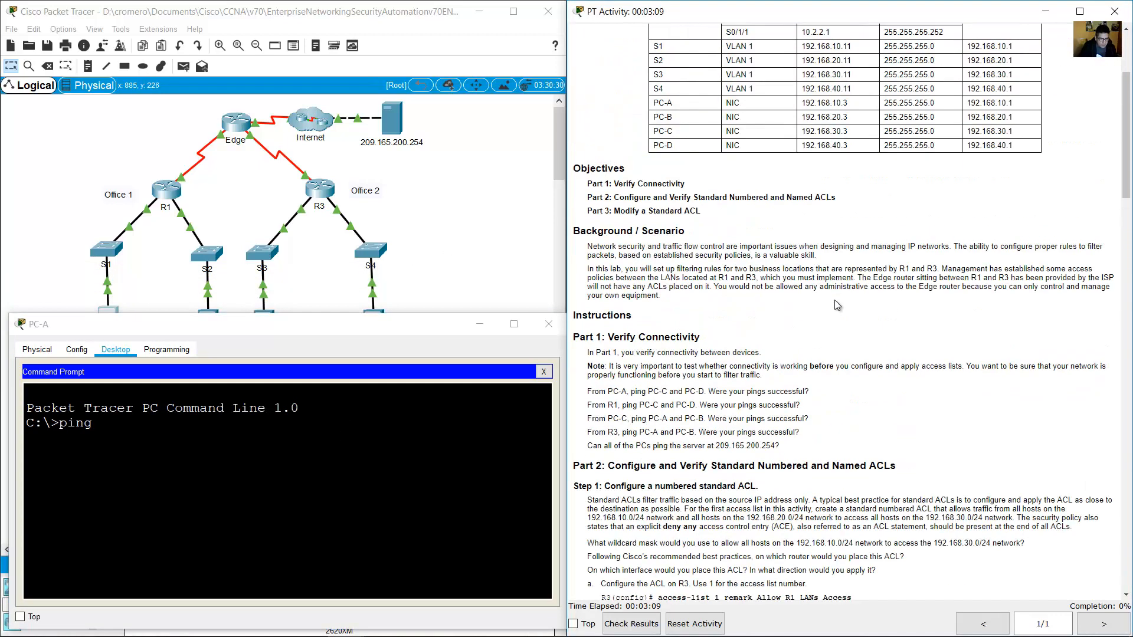
{"action": "left_click_drag", "start_coordinate": [820, 238], "coordinate": [889, 251]}
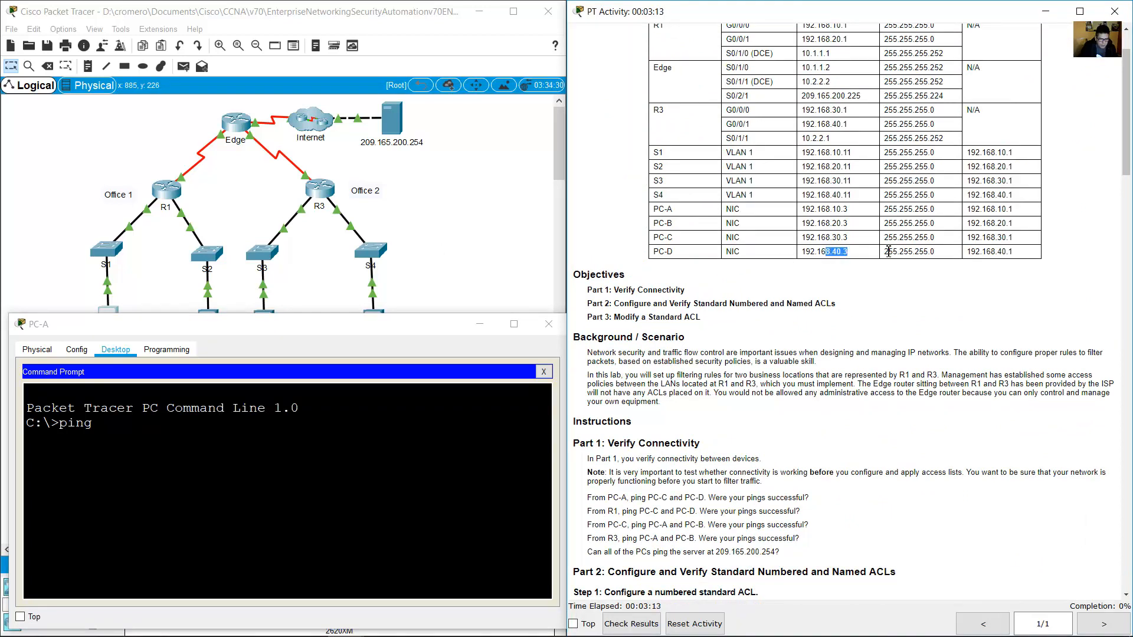
{"action": "left_click", "coordinate": [362, 442]}
{"action": "type", "text": "i"}
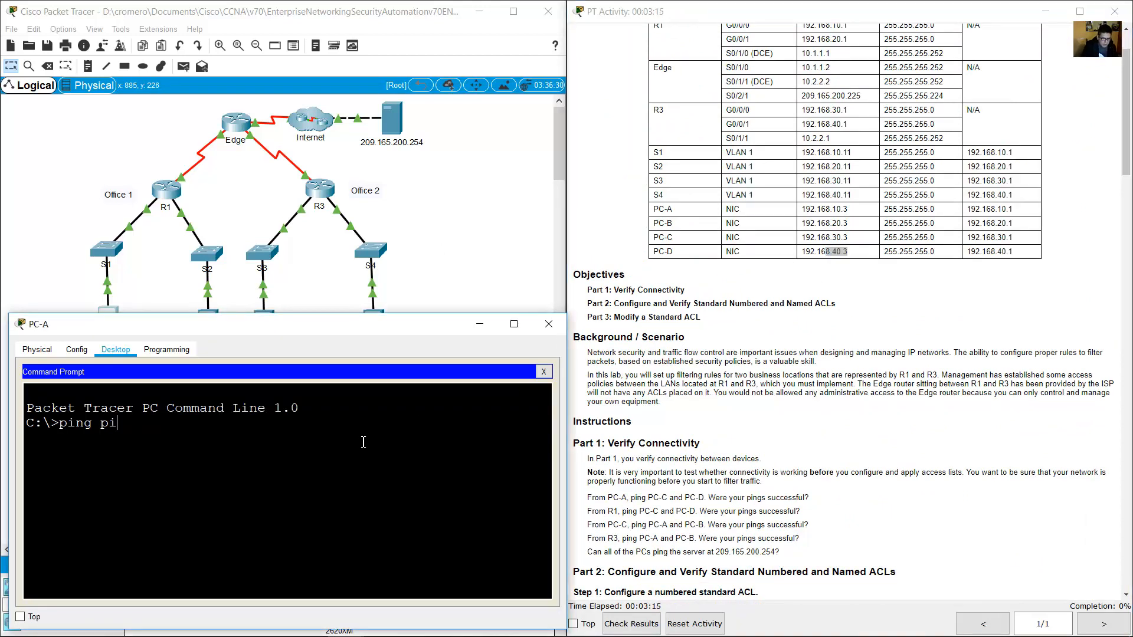
{"action": "type", "text": "ng 192.168.30.3"}
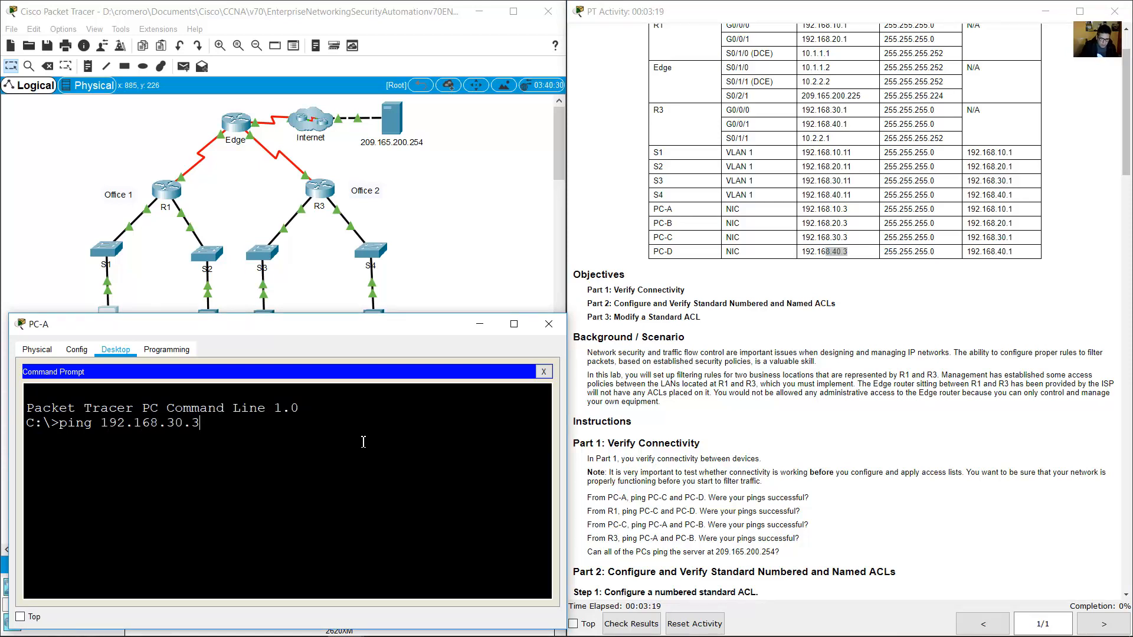
{"action": "key", "text": "Return"}
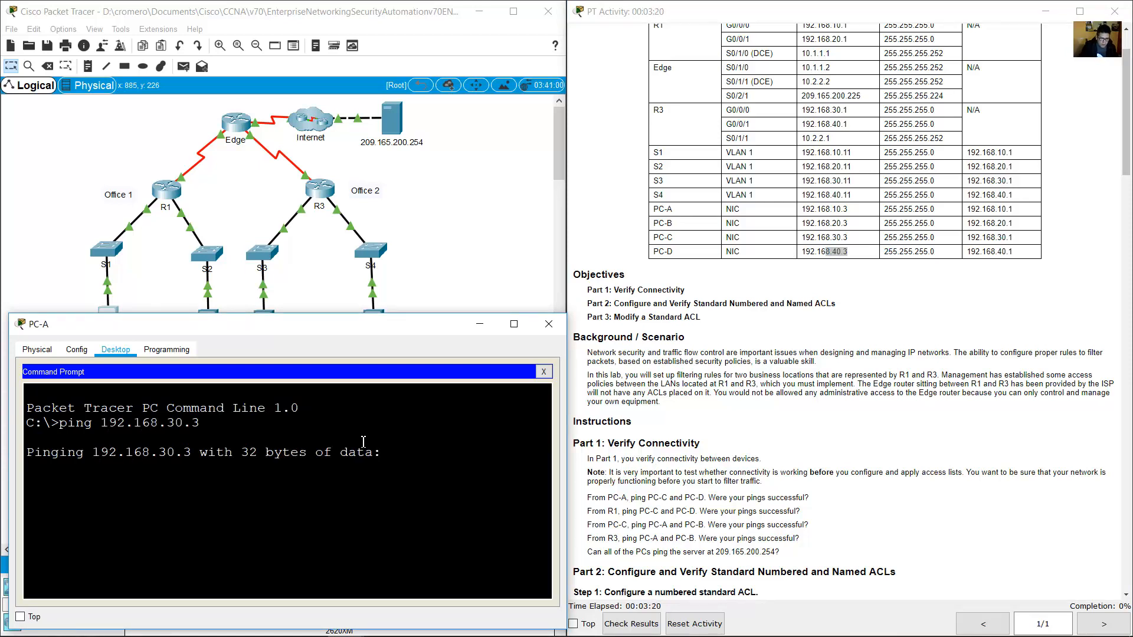
{"action": "left_click", "coordinate": [458, 266]}
{"action": "left_click_drag", "start_coordinate": [107, 381], "coordinate": [106, 318]}
{"action": "left_click_drag", "start_coordinate": [290, 379], "coordinate": [255, 313]}
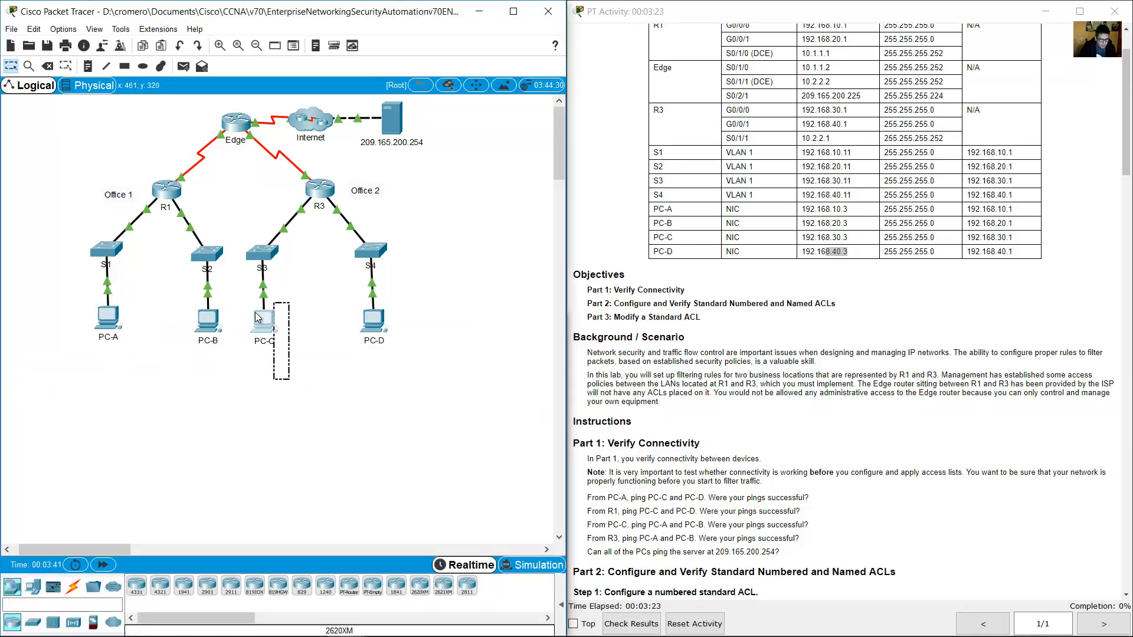
{"action": "left_click", "coordinate": [110, 328]}
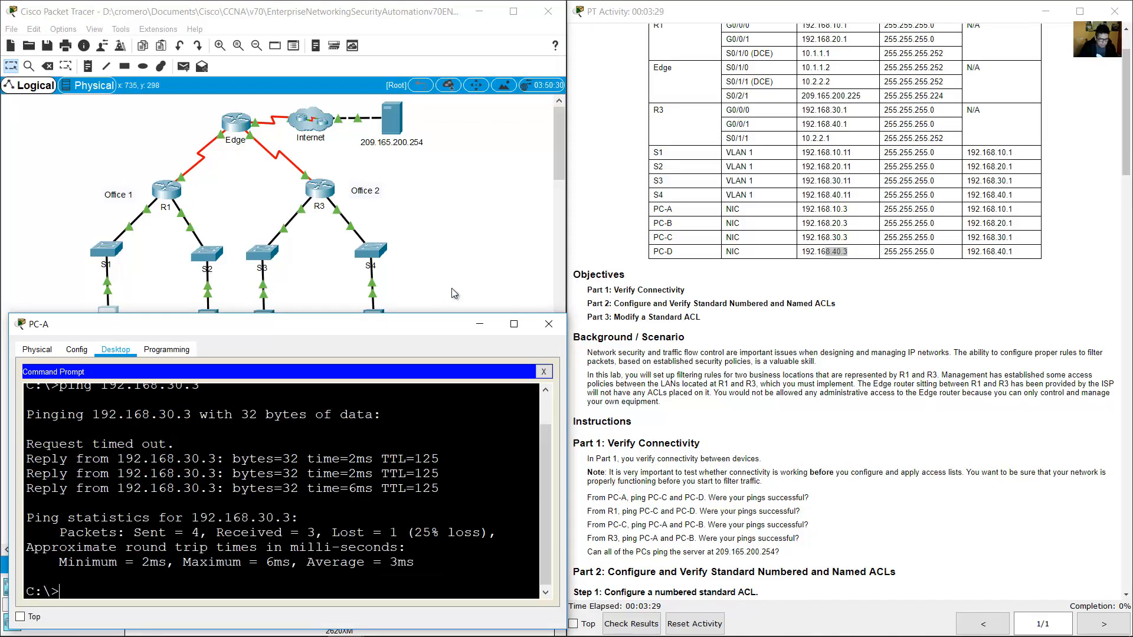
Ping PC-D at 192.168.40.3 from PC-A's command prompt
{"action": "key", "text": "Up"}
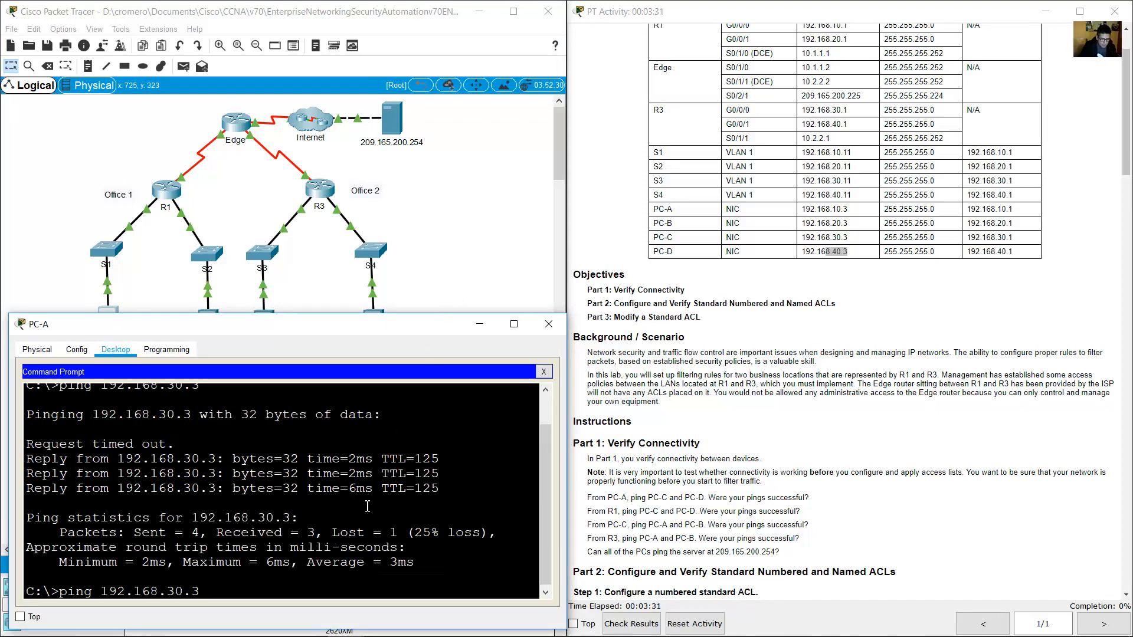
{"action": "key", "text": "BackSpace"}
{"action": "key", "text": "BackSpace"}
{"action": "type", "text": "40"}
{"action": "key", "text": "Return"}
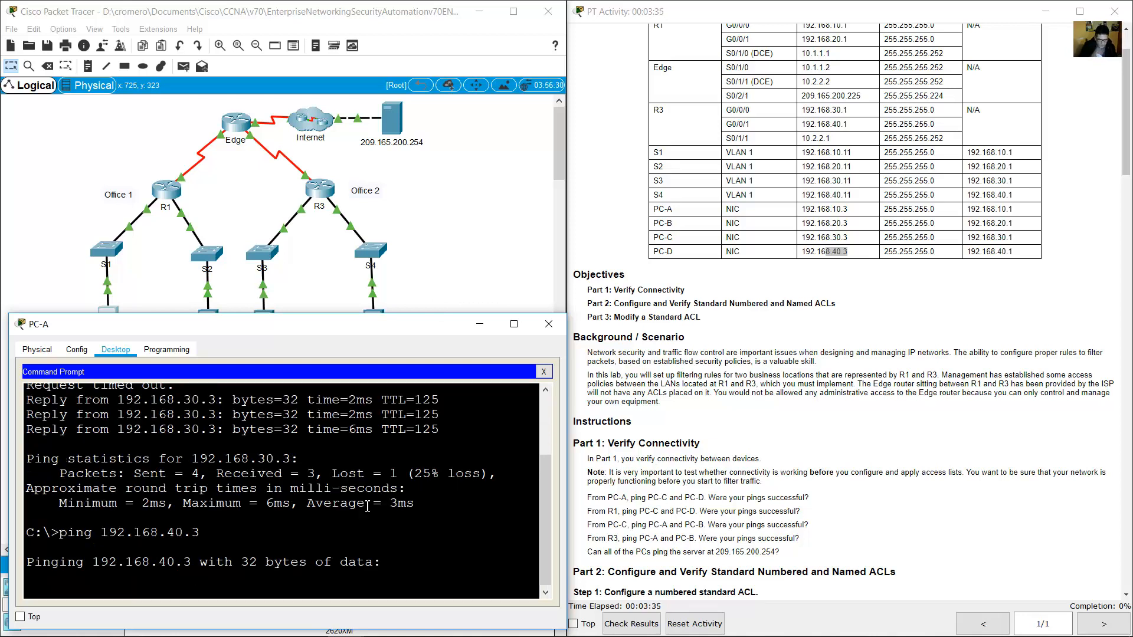
{"action": "left_click", "coordinate": [480, 324]}
{"action": "left_click_drag", "start_coordinate": [152, 430], "coordinate": [96, 320]}
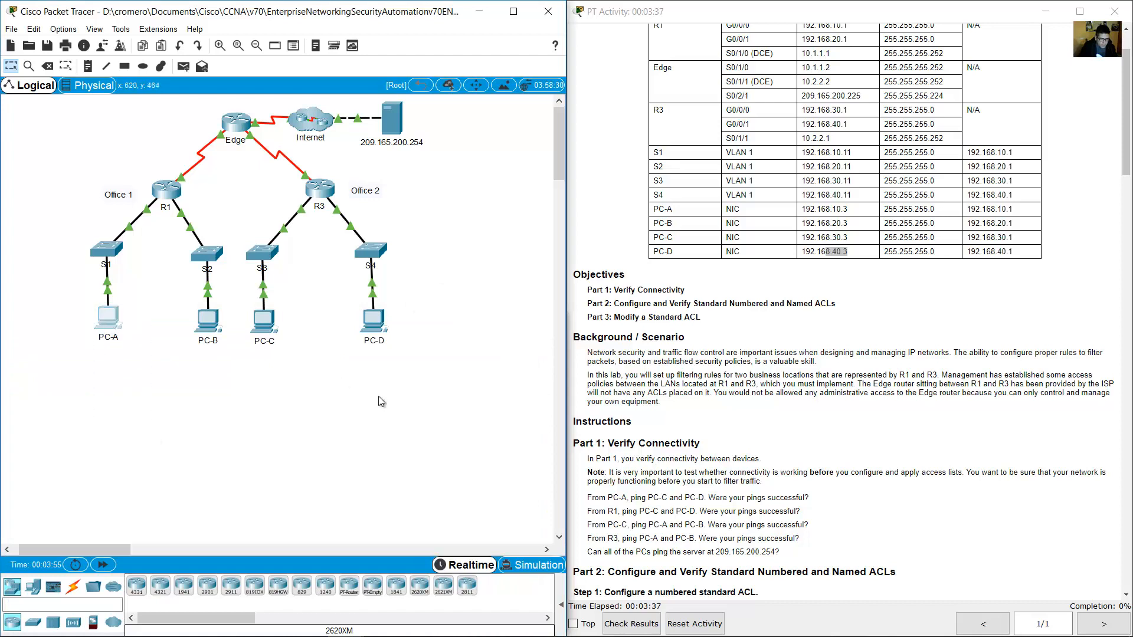
{"action": "left_click_drag", "start_coordinate": [382, 397], "coordinate": [361, 317]}
{"action": "left_click", "coordinate": [108, 319]}
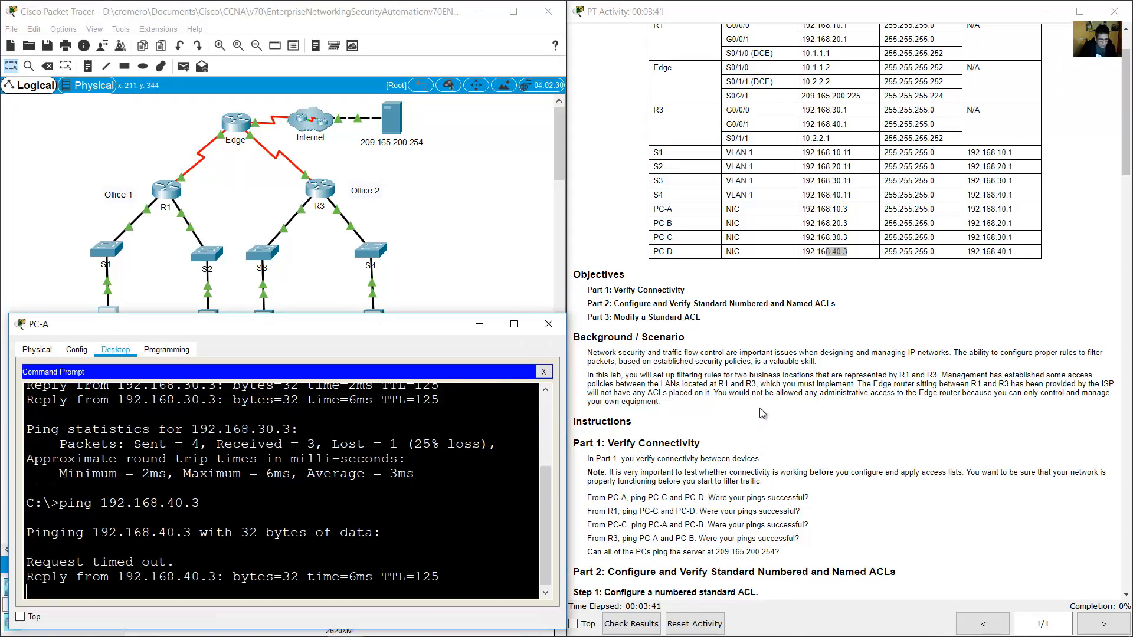
Check the Part 1 ping instruction for R1 and open router R1's command-line interface
{"action": "scroll", "coordinate": [761, 413], "scroll_direction": "down", "scroll_amount": 5}
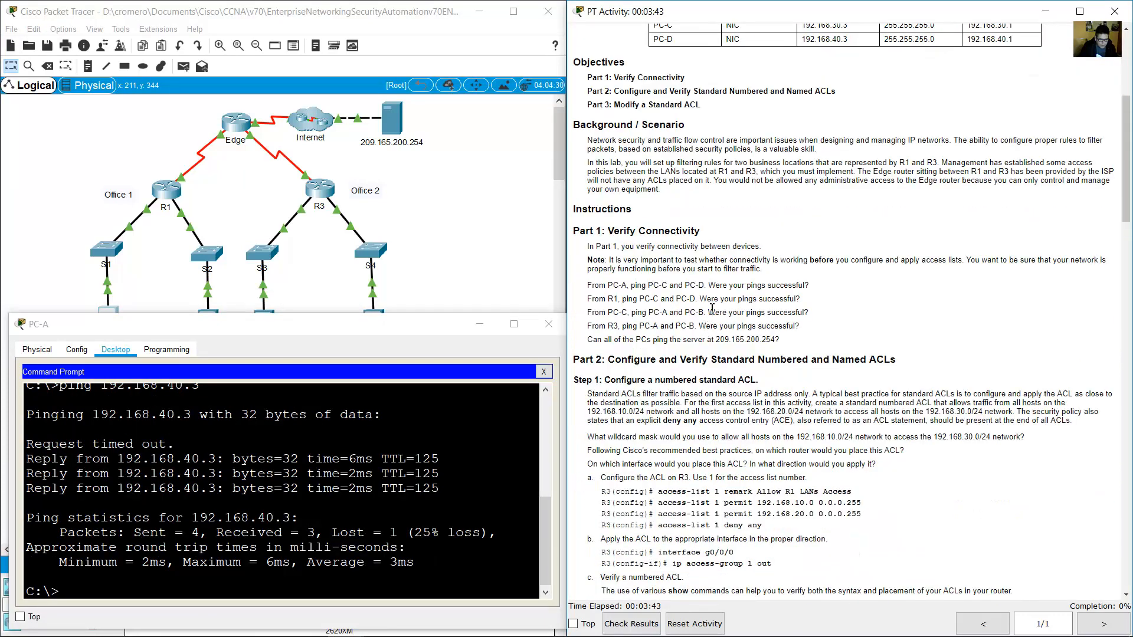
{"action": "left_click_drag", "start_coordinate": [720, 285], "coordinate": [813, 290]}
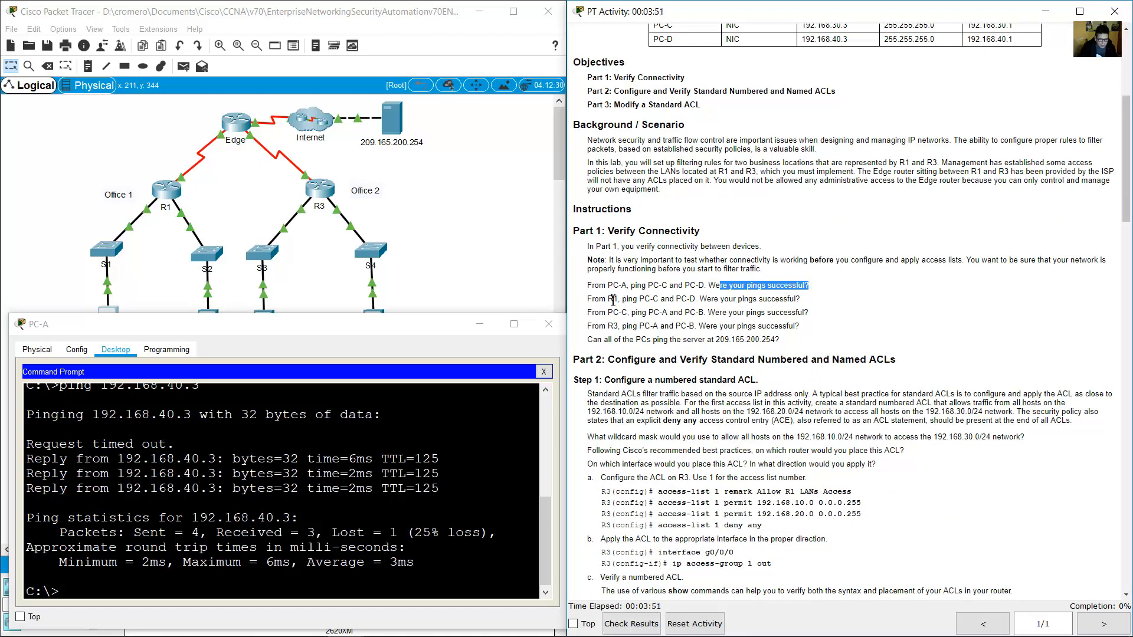
{"action": "left_click_drag", "start_coordinate": [609, 300], "coordinate": [699, 299]}
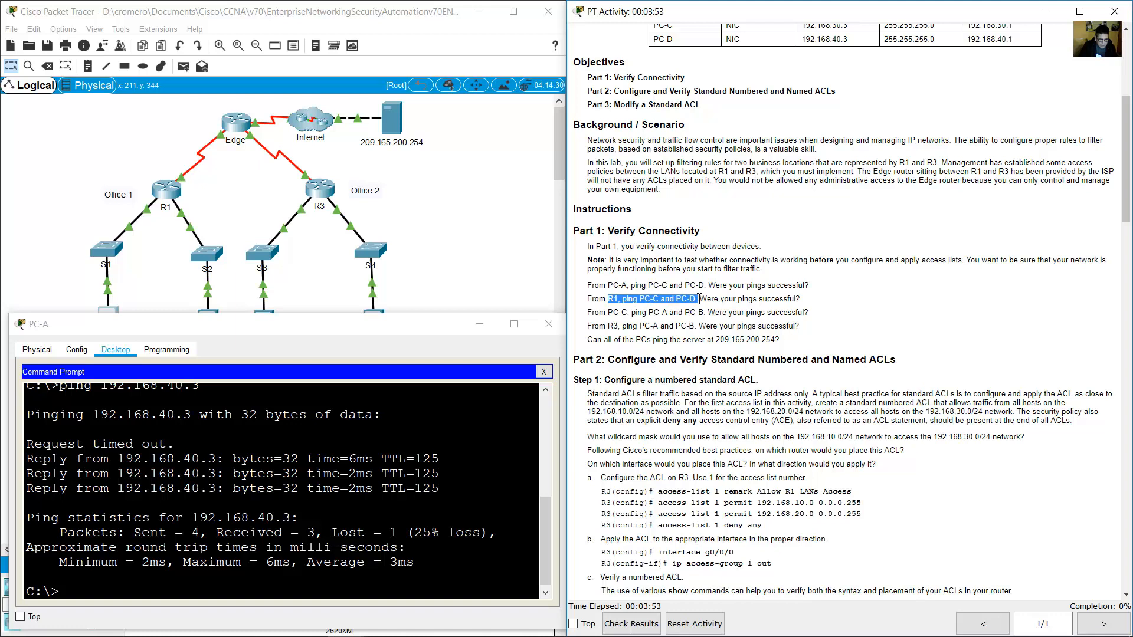
{"action": "left_click", "coordinate": [115, 158]}
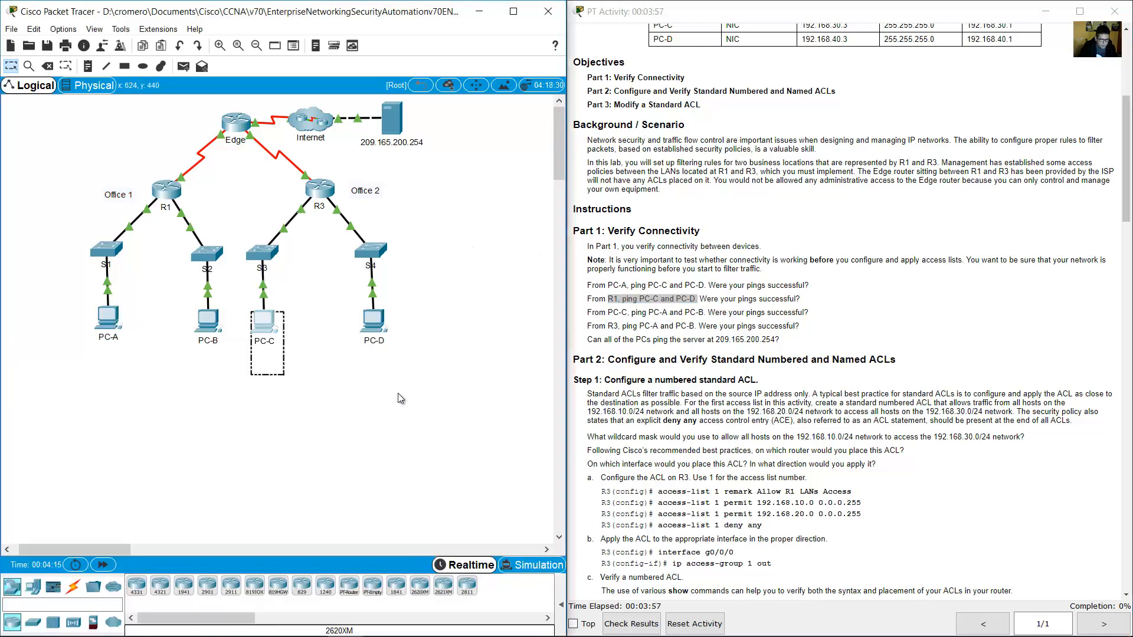
{"action": "left_click_drag", "start_coordinate": [357, 309], "coordinate": [353, 303]}
{"action": "left_click", "coordinate": [177, 189]}
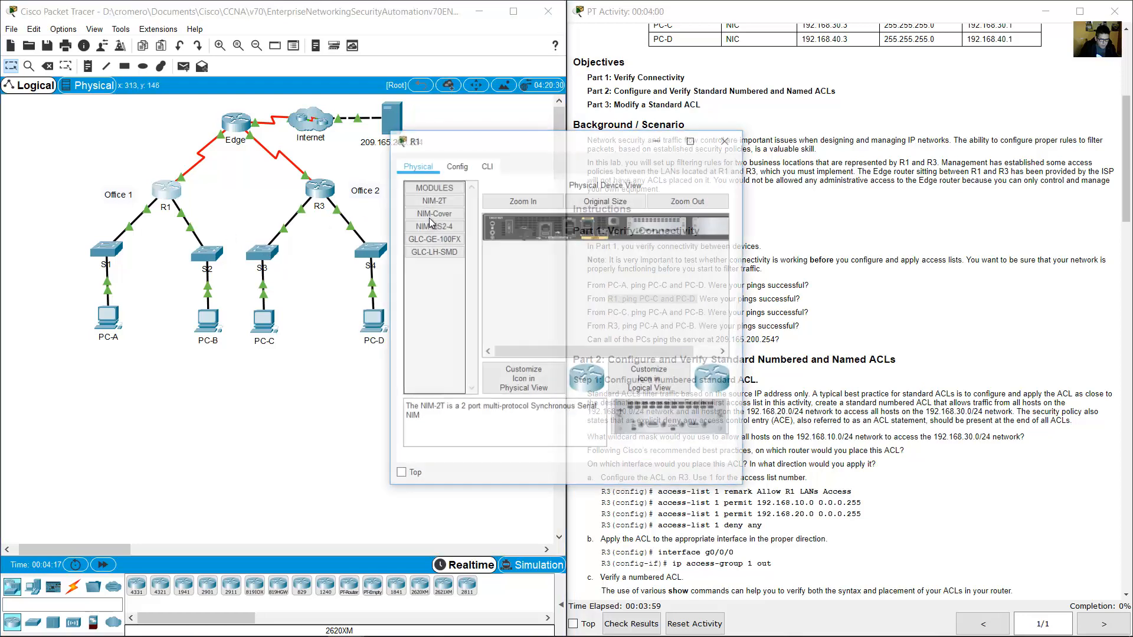
{"action": "left_click_drag", "start_coordinate": [513, 138], "coordinate": [200, 272]}
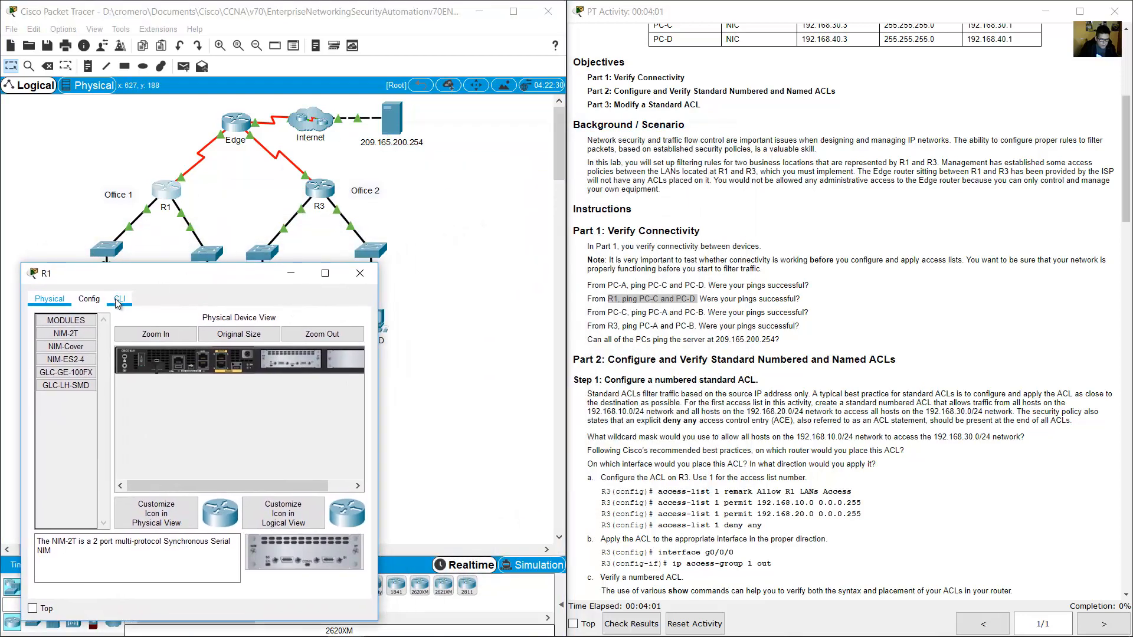
{"action": "left_click", "coordinate": [123, 295]}
{"action": "left_click_drag", "start_coordinate": [382, 303], "coordinate": [566, 316]}
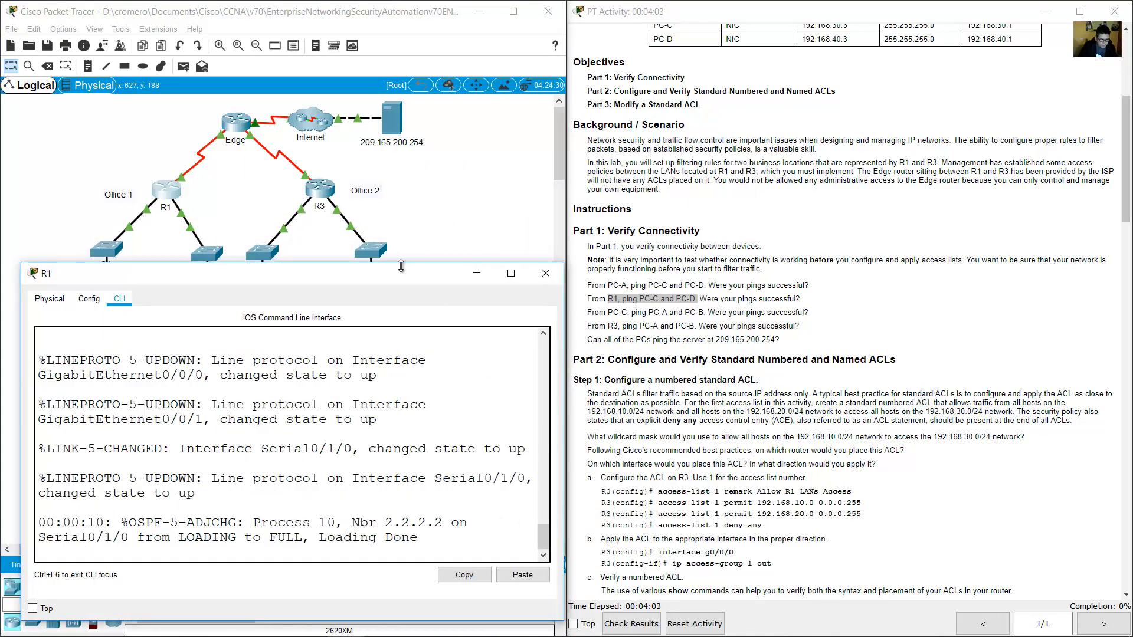
{"action": "left_click_drag", "start_coordinate": [400, 264], "coordinate": [399, 344]}
{"action": "scroll", "coordinate": [344, 493], "scroll_direction": "down", "scroll_amount": 1}
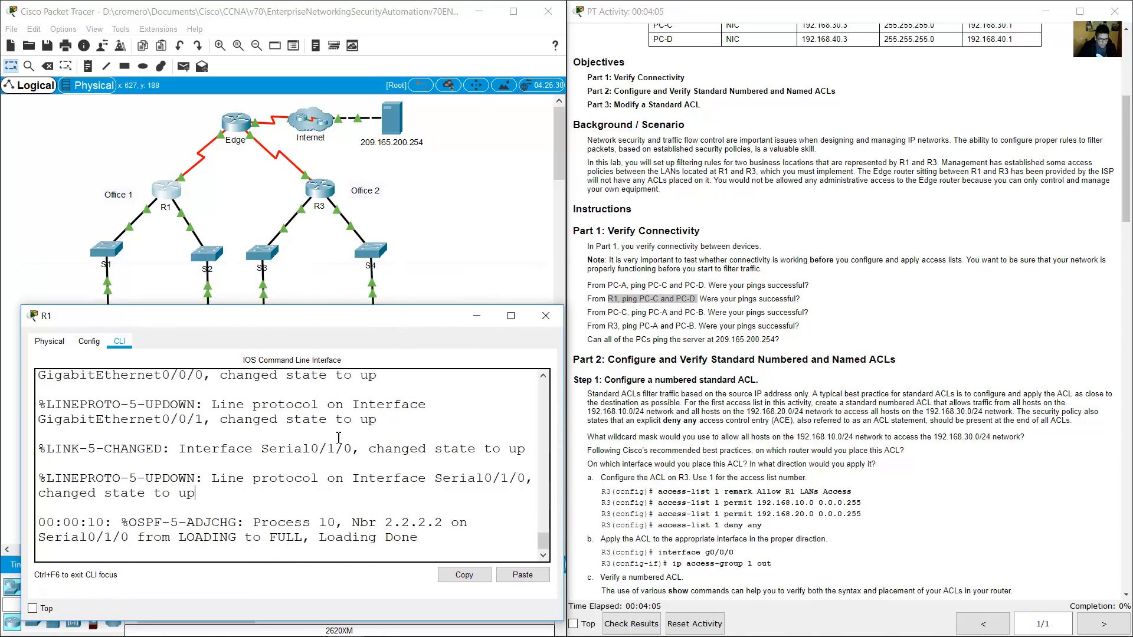
Enter privileged EXEC mode on R1 and ping PC-C at 192.168.30.3
{"action": "key", "text": "Return"}
{"action": "type", "text": "en"}
{"action": "key", "text": "Return"}
{"action": "type", "text": "co"}
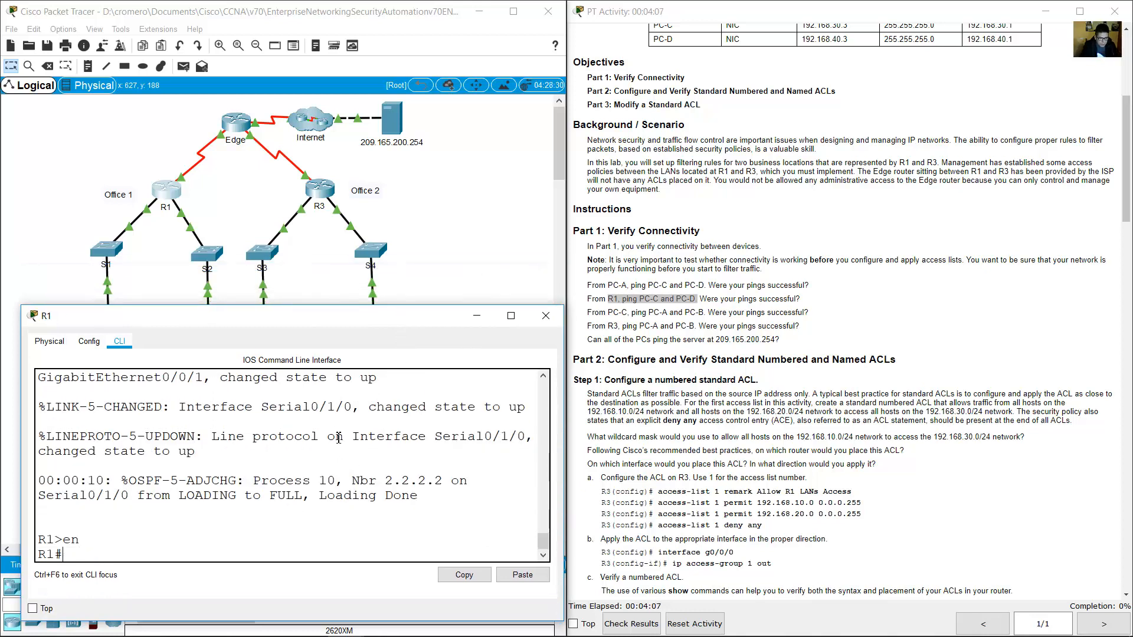
{"action": "type", "text": " 192"}
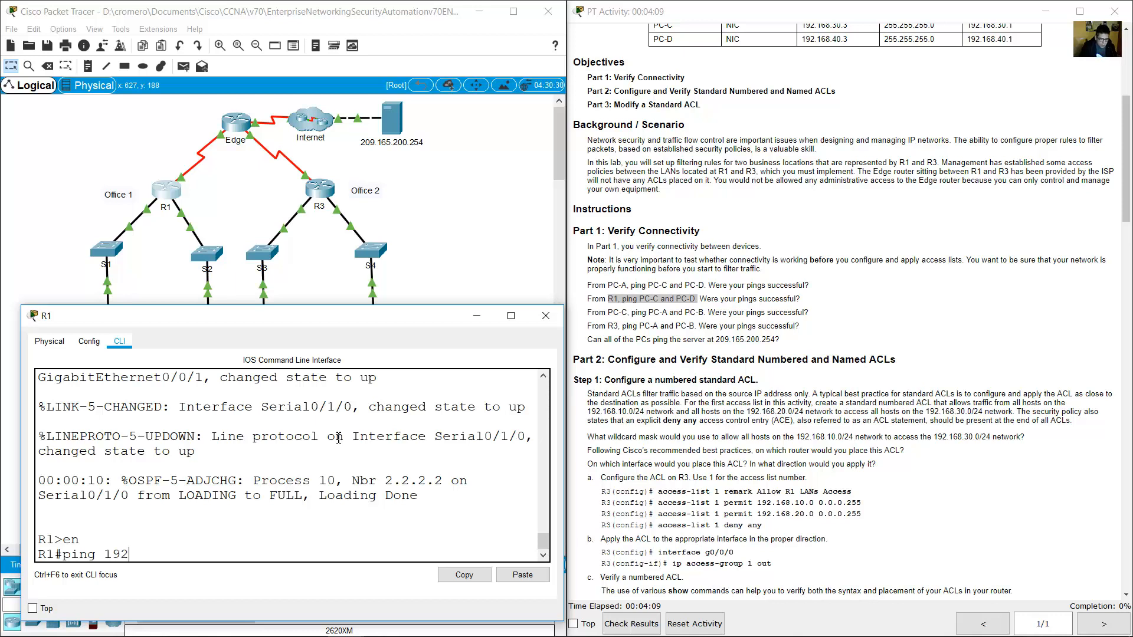
{"action": "type", "text": ".168.30.3"}
{"action": "key", "text": "Return"}
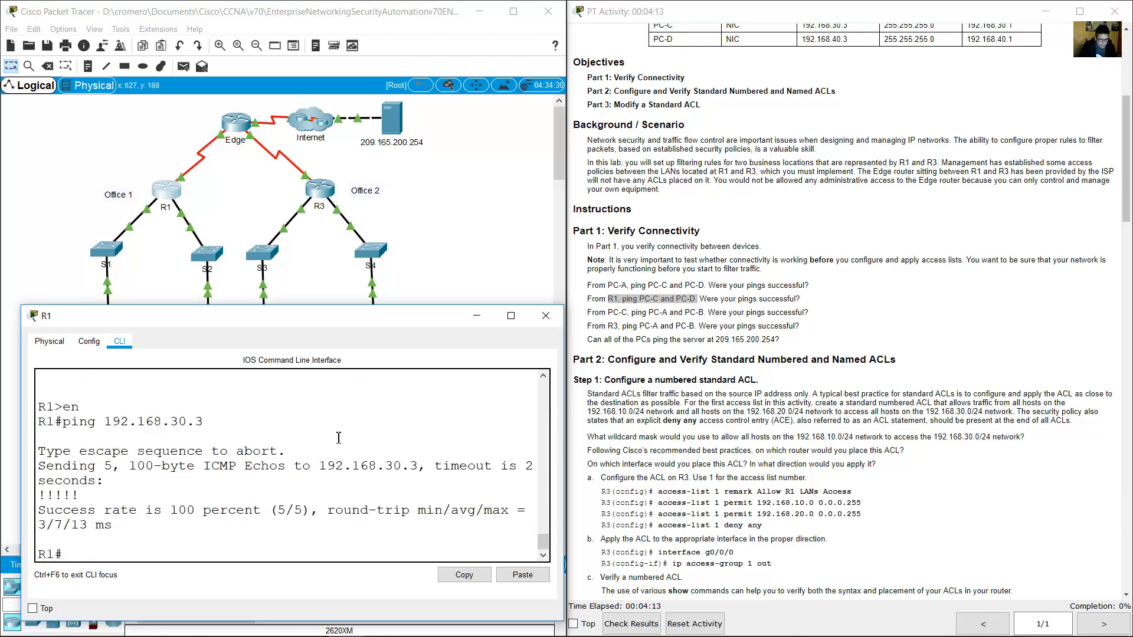
Ping PC-D at 192.168.40.3 from R1, close the R1 window and review the related Part 1 question
{"action": "key", "text": "Up"}
{"action": "key", "text": "Left"}
{"action": "key", "text": "Left"}
{"action": "key", "text": "Left"}
{"action": "key", "text": "BackSpace"}
{"action": "type", "text": "4"}
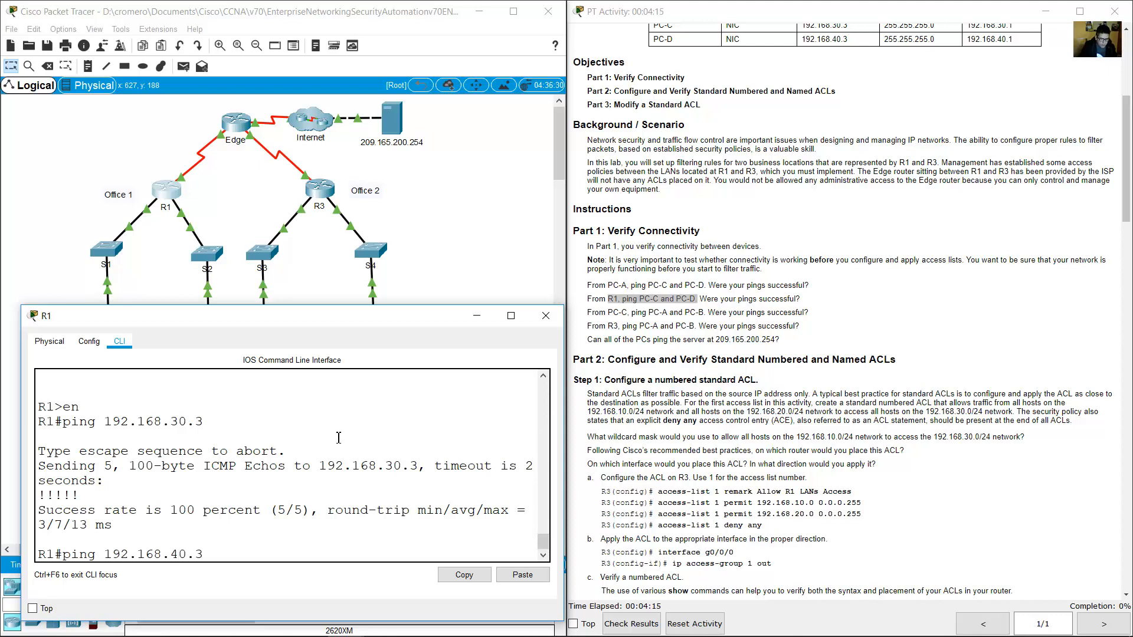
{"action": "key", "text": "Return"}
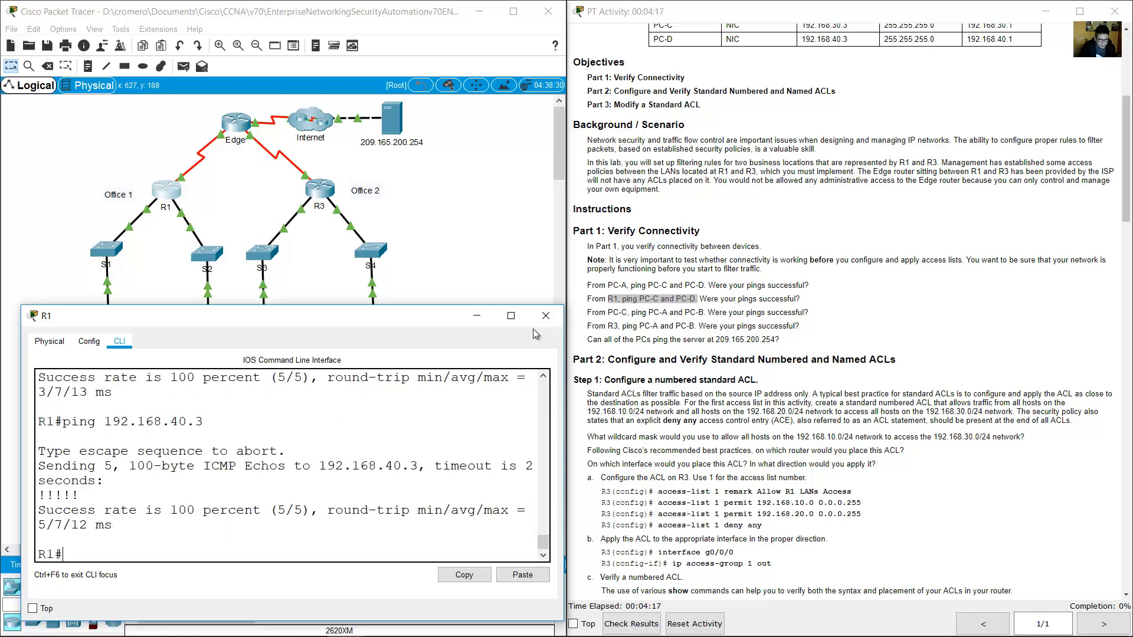
{"action": "left_click", "coordinate": [546, 316]}
{"action": "left_click_drag", "start_coordinate": [707, 299], "coordinate": [801, 300]}
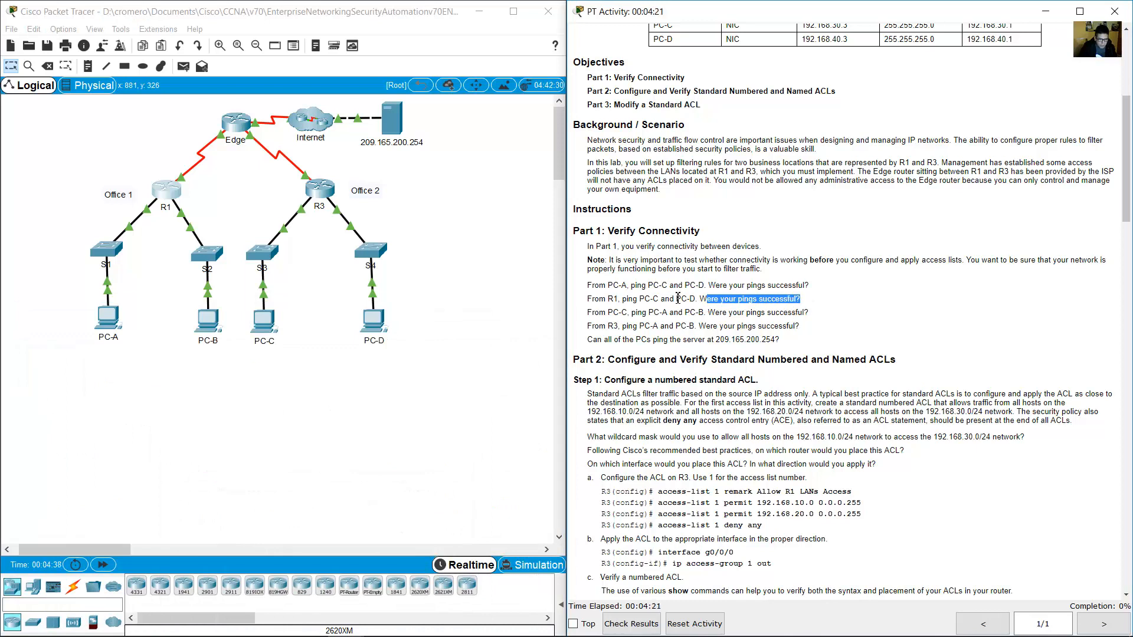
Check the Part 1 ping instruction for PC-C, locate its targets in the topology, and open PC-C's Command Prompt
{"action": "left_click_drag", "start_coordinate": [606, 313], "coordinate": [710, 311]}
{"action": "left_click_drag", "start_coordinate": [272, 409], "coordinate": [245, 307]}
{"action": "left_click", "coordinate": [179, 387]}
{"action": "left_click_drag", "start_coordinate": [136, 401], "coordinate": [78, 310]}
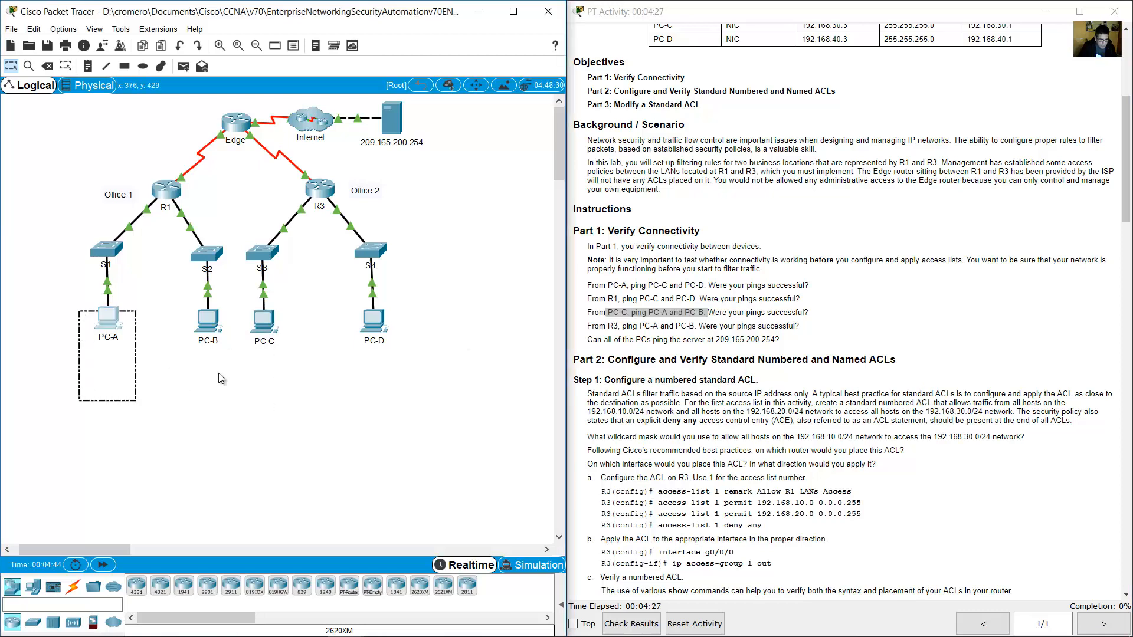
{"action": "left_click_drag", "start_coordinate": [226, 378], "coordinate": [177, 322]}
{"action": "double_click", "coordinate": [271, 329]}
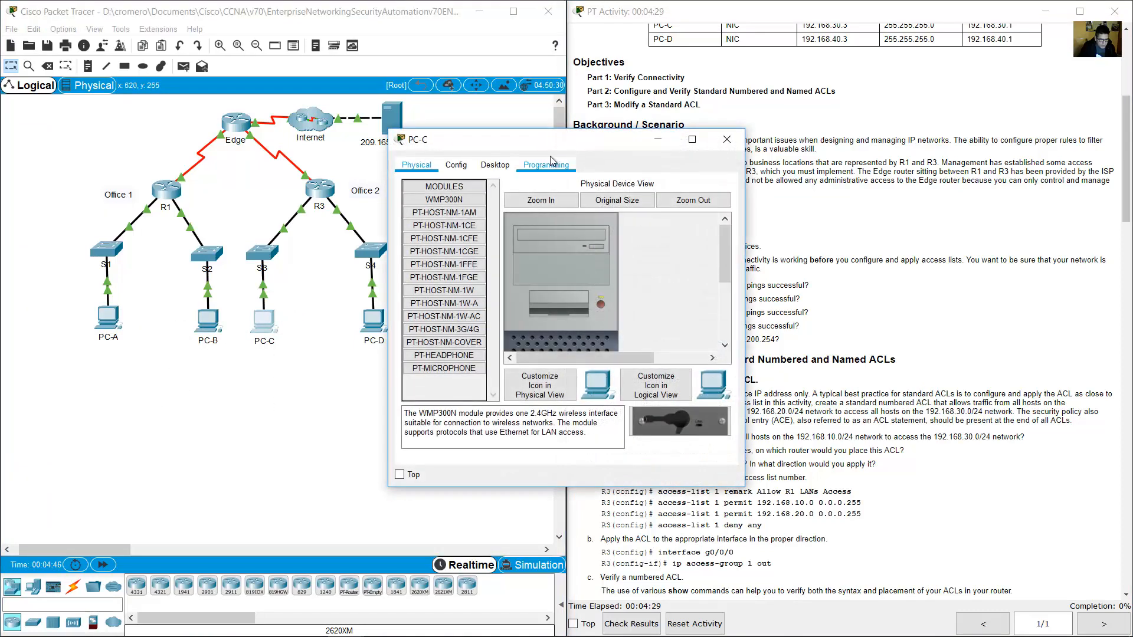
{"action": "left_click_drag", "start_coordinate": [550, 156], "coordinate": [191, 286]}
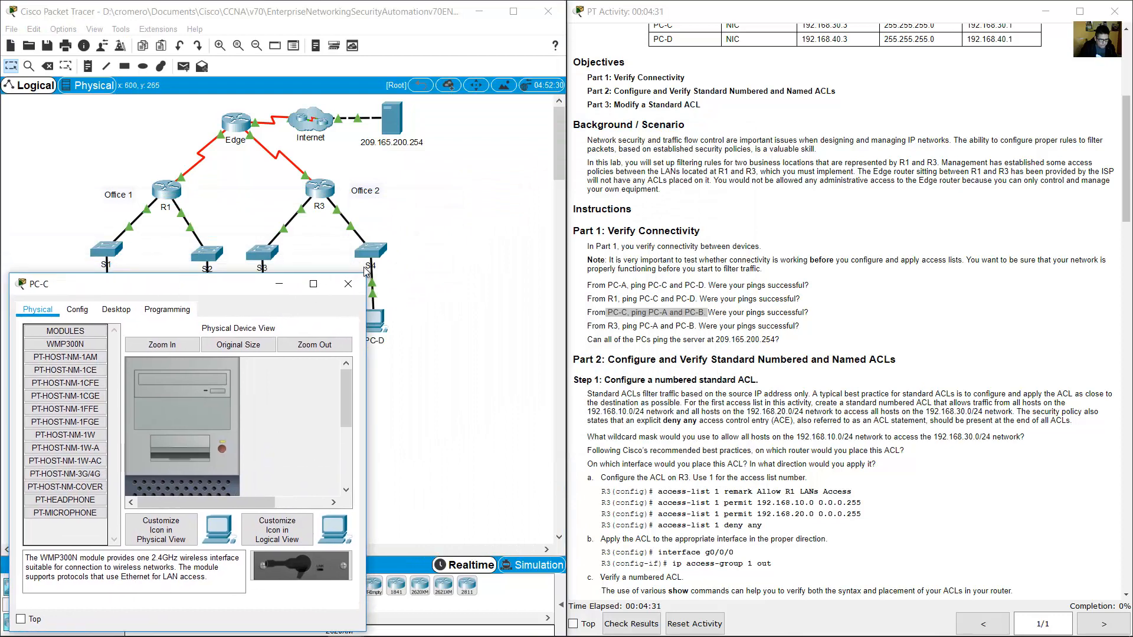
{"action": "left_click_drag", "start_coordinate": [367, 273], "coordinate": [562, 349]}
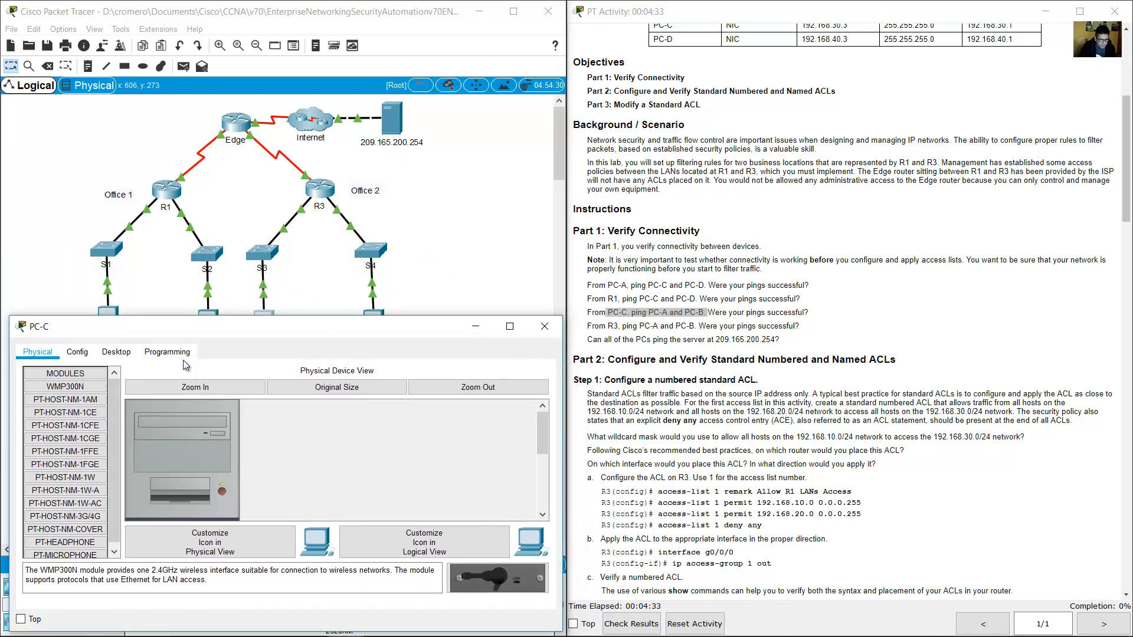
{"action": "left_click", "coordinate": [117, 351]}
{"action": "left_click", "coordinate": [382, 404]}
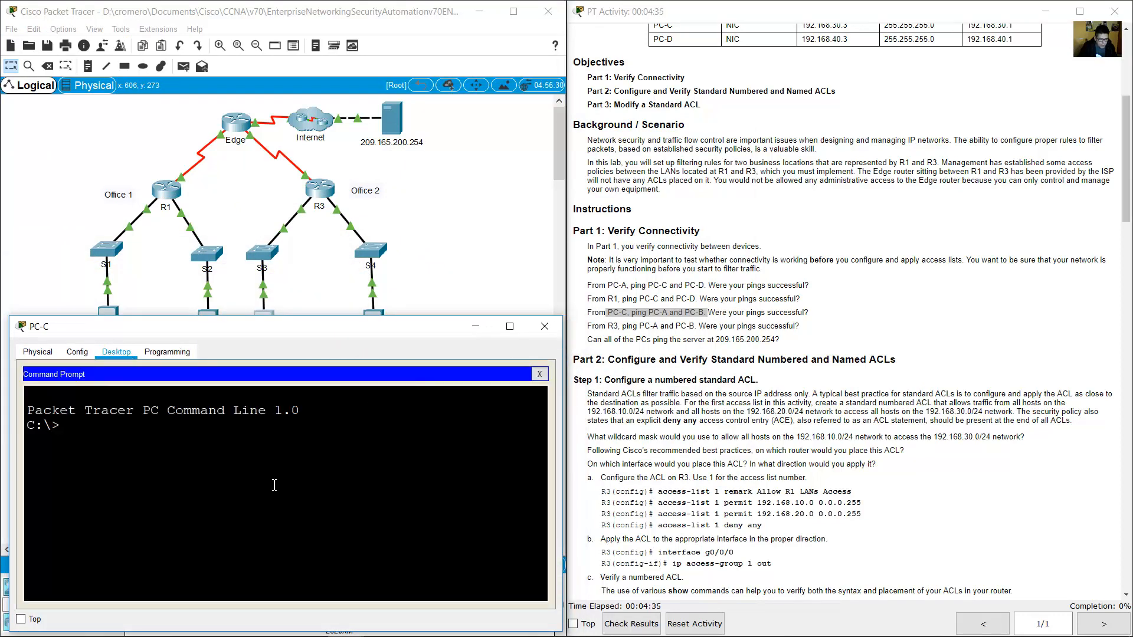
Look up the addresses of PC-A and PC-B in the addressing table and ping 192.168.10.3 from PC-C
{"action": "type", "text": "ping 192.168."}
{"action": "left_click", "coordinate": [716, 301]}
{"action": "scroll", "coordinate": [715, 225], "scroll_direction": "up", "scroll_amount": 3}
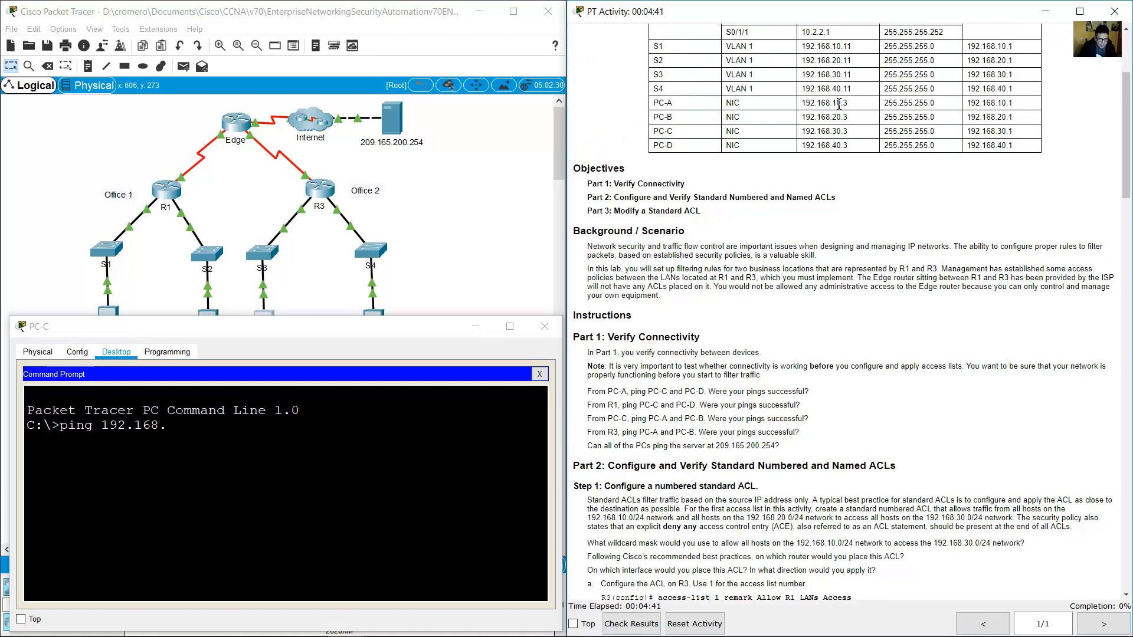
{"action": "left_click_drag", "start_coordinate": [830, 103], "coordinate": [850, 105]}
{"action": "left_click_drag", "start_coordinate": [683, 116], "coordinate": [646, 119]}
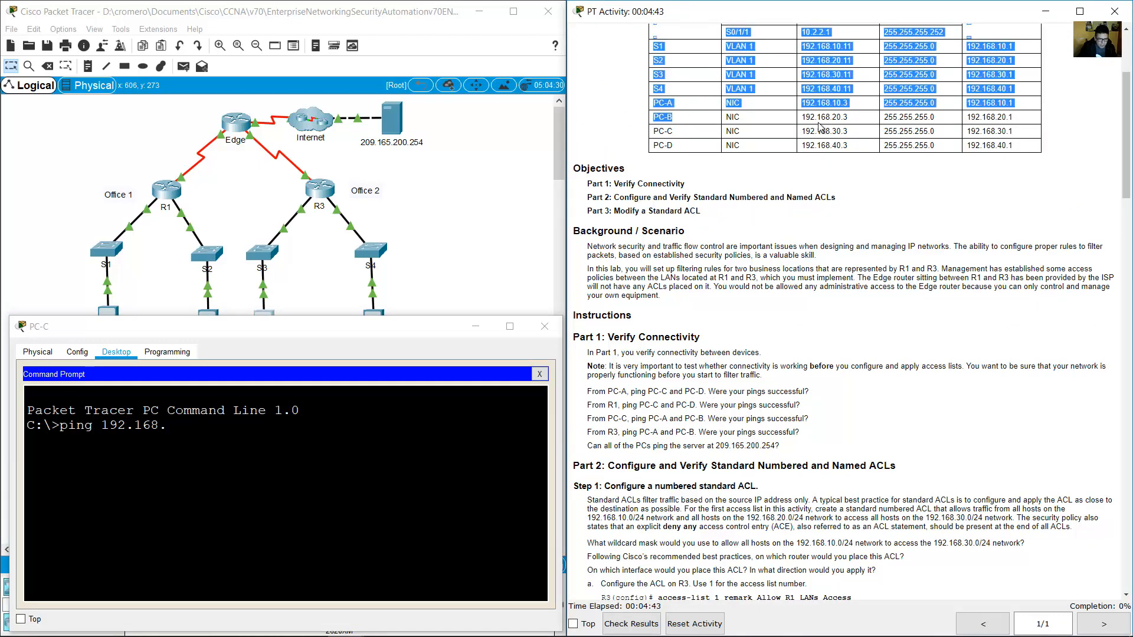
{"action": "left_click_drag", "start_coordinate": [839, 121], "coordinate": [856, 117]}
{"action": "left_click", "coordinate": [429, 460]}
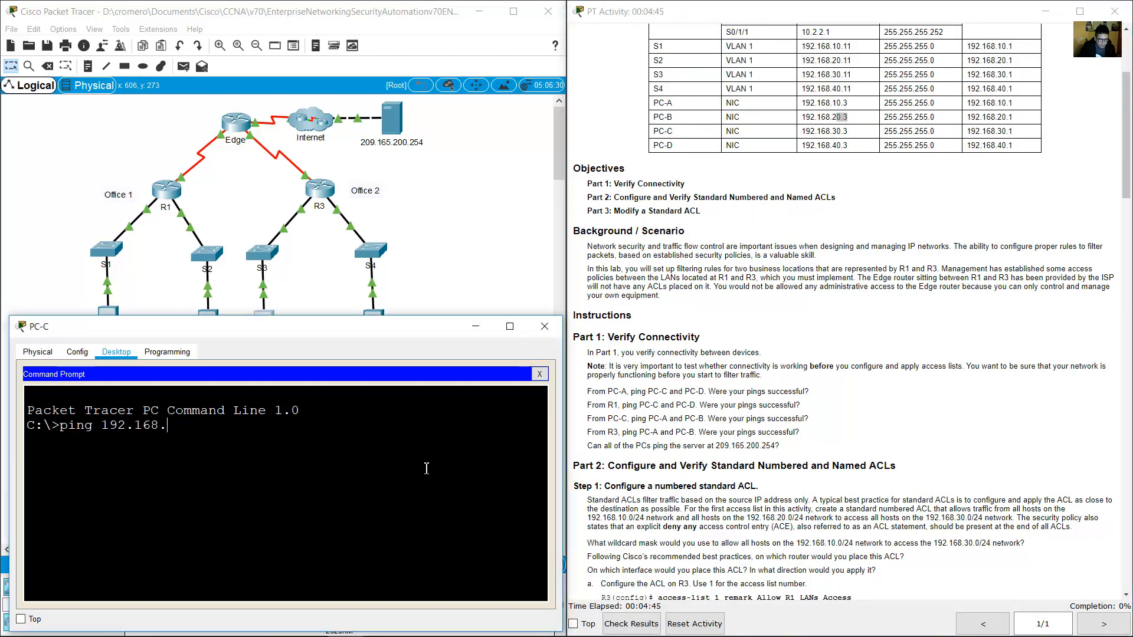
{"action": "type", "text": "0.3"}
{"action": "key", "text": "Return"}
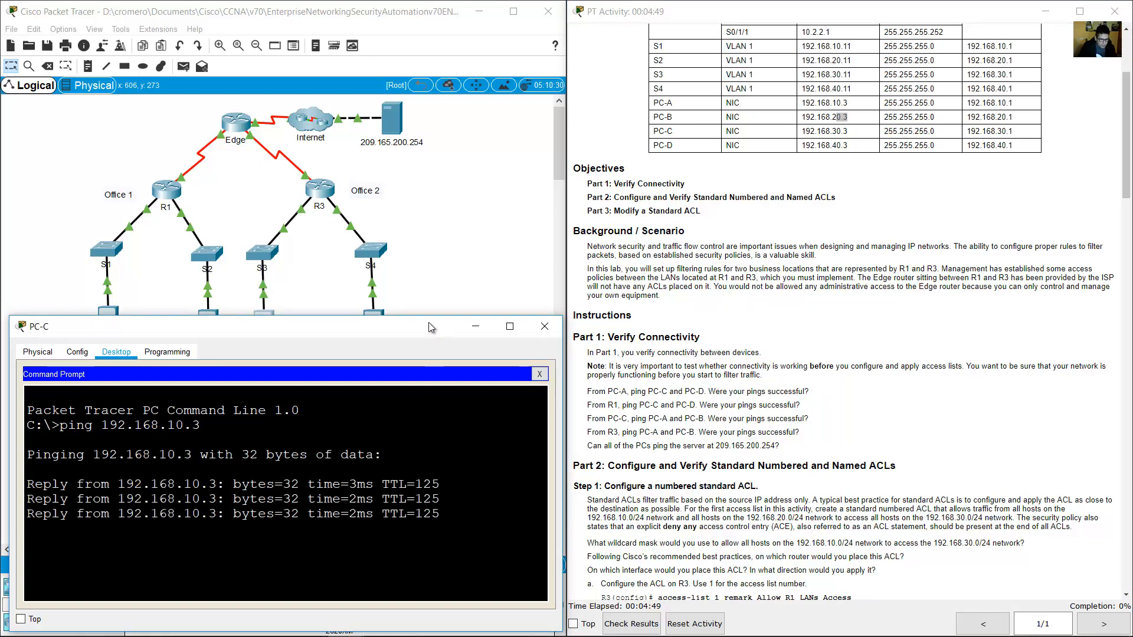
Ping PC-B at 192.168.20.3 from PC-C's command prompt and review the related Part 1 question
{"action": "left_click", "coordinate": [444, 284]}
{"action": "left_click_drag", "start_coordinate": [274, 404], "coordinate": [251, 323]}
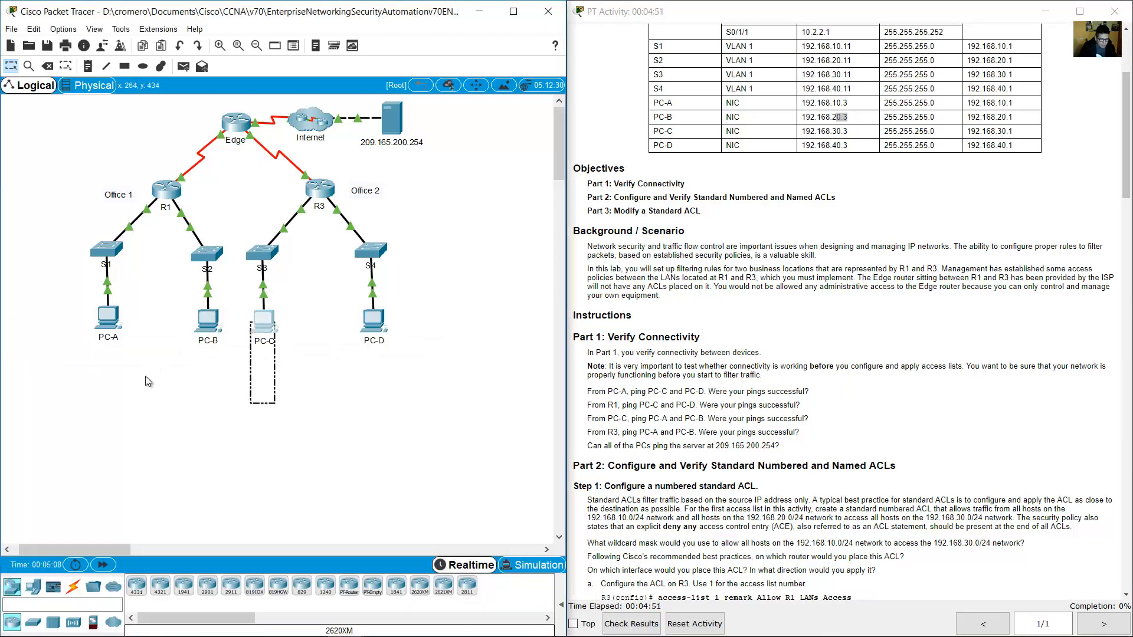
{"action": "left_click_drag", "start_coordinate": [146, 377], "coordinate": [76, 305]}
{"action": "left_click", "coordinate": [262, 328]}
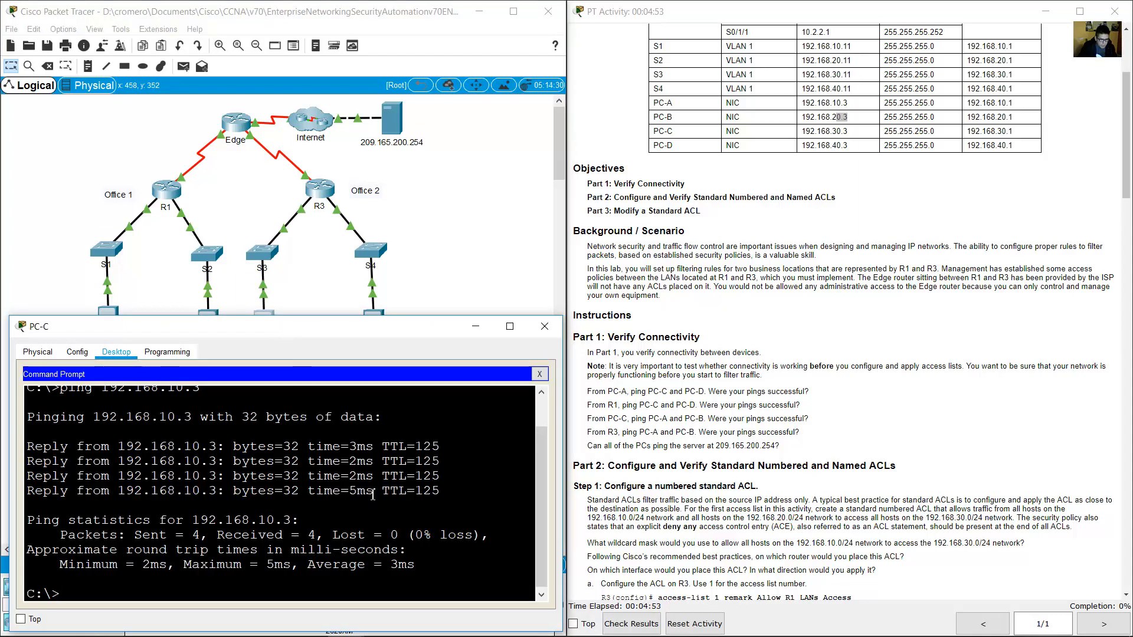
{"action": "type", "text": "ping 192.168.0.3"}
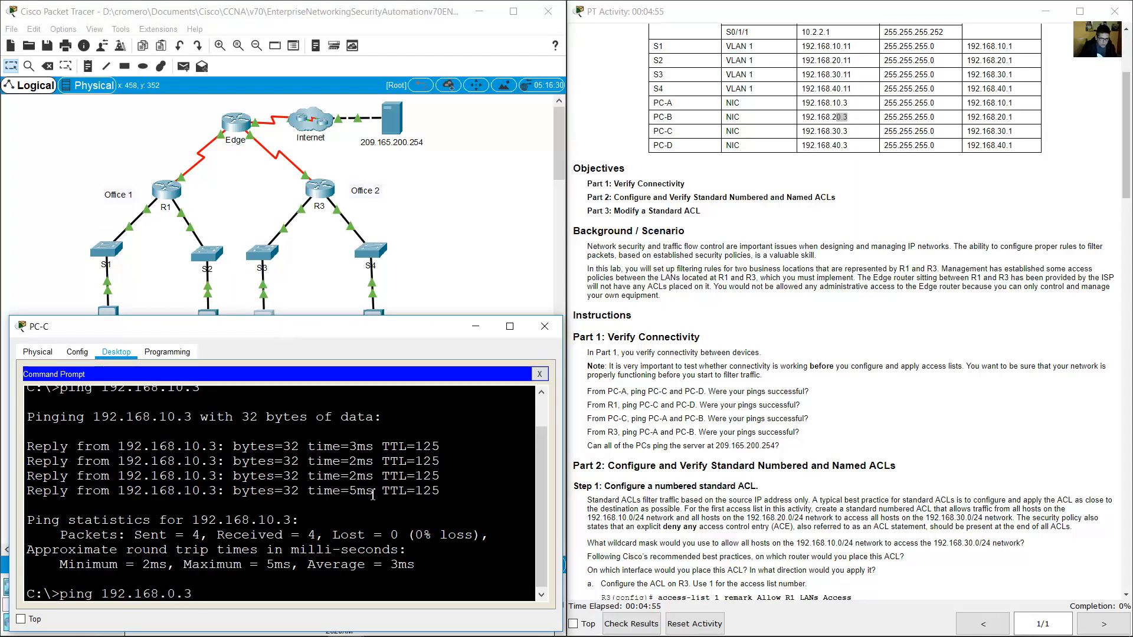
{"action": "key", "text": "BackSpace"}
{"action": "key", "text": "BackSpace"}
{"action": "key", "text": "BackSpace"}
{"action": "type", "text": "20.3"}
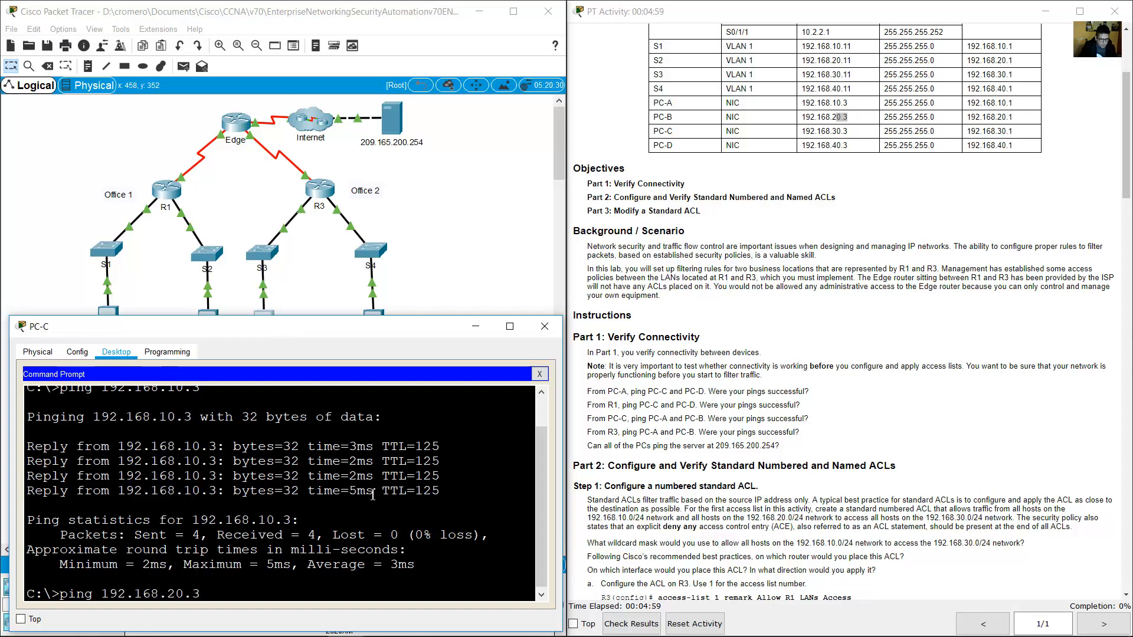
{"action": "key", "text": "Return"}
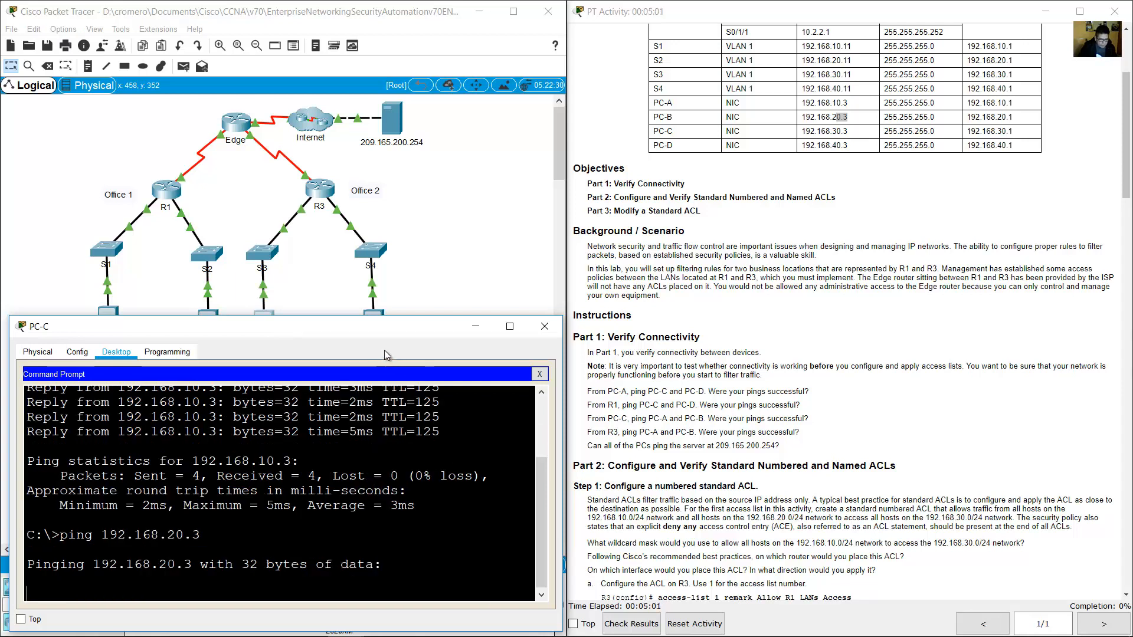
{"action": "left_click", "coordinate": [545, 326]}
{"action": "left_click_drag", "start_coordinate": [306, 396], "coordinate": [245, 320]}
{"action": "left_click", "coordinate": [265, 328]}
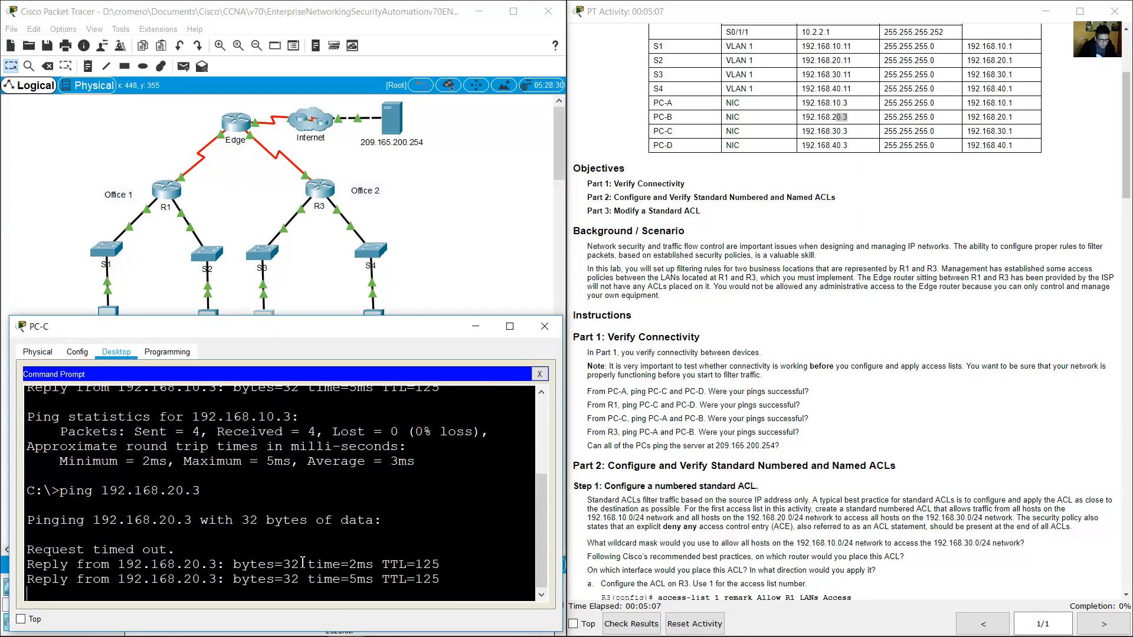
{"action": "left_click", "coordinate": [847, 439]}
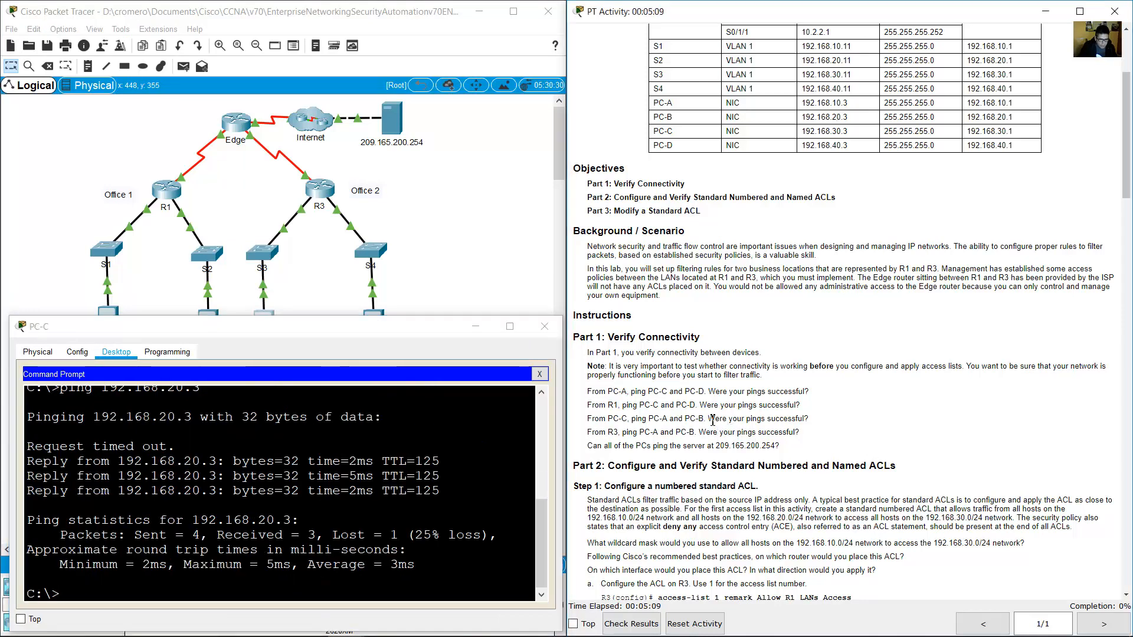
{"action": "left_click_drag", "start_coordinate": [709, 419], "coordinate": [808, 420]}
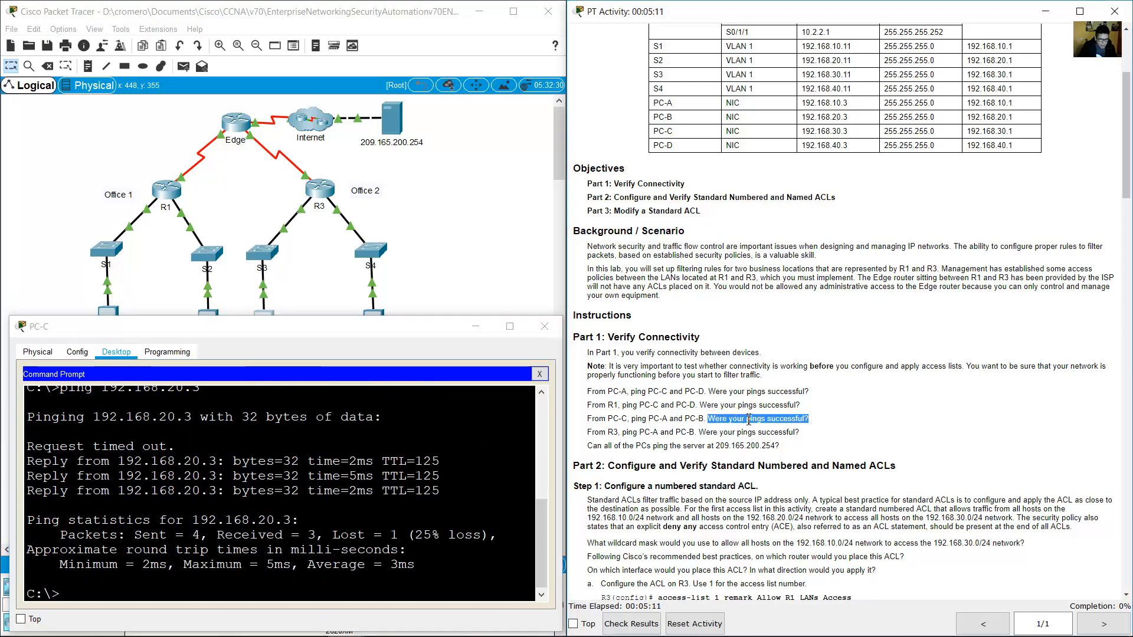
Check the Part 1 ping instruction for R3, locate its targets in the topology, and open router R3's command-line interface
{"action": "left_click_drag", "start_coordinate": [593, 432], "coordinate": [690, 432]}
{"action": "left_click", "coordinate": [439, 158]}
{"action": "left_click_drag", "start_coordinate": [441, 174], "coordinate": [301, 223]}
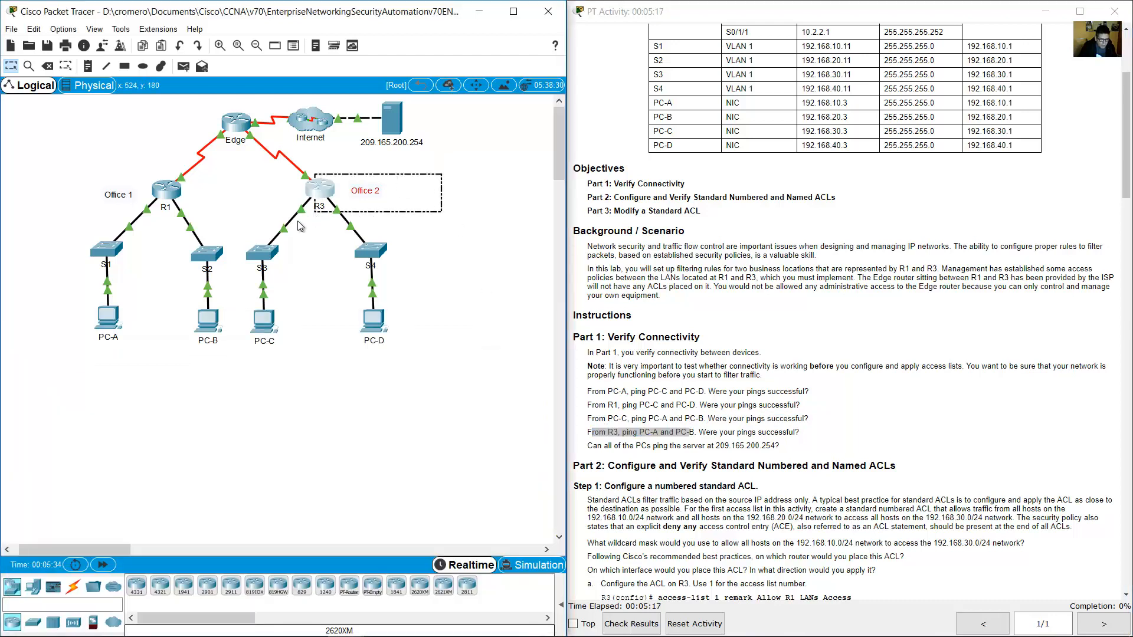
{"action": "left_click_drag", "start_coordinate": [149, 358], "coordinate": [94, 308]}
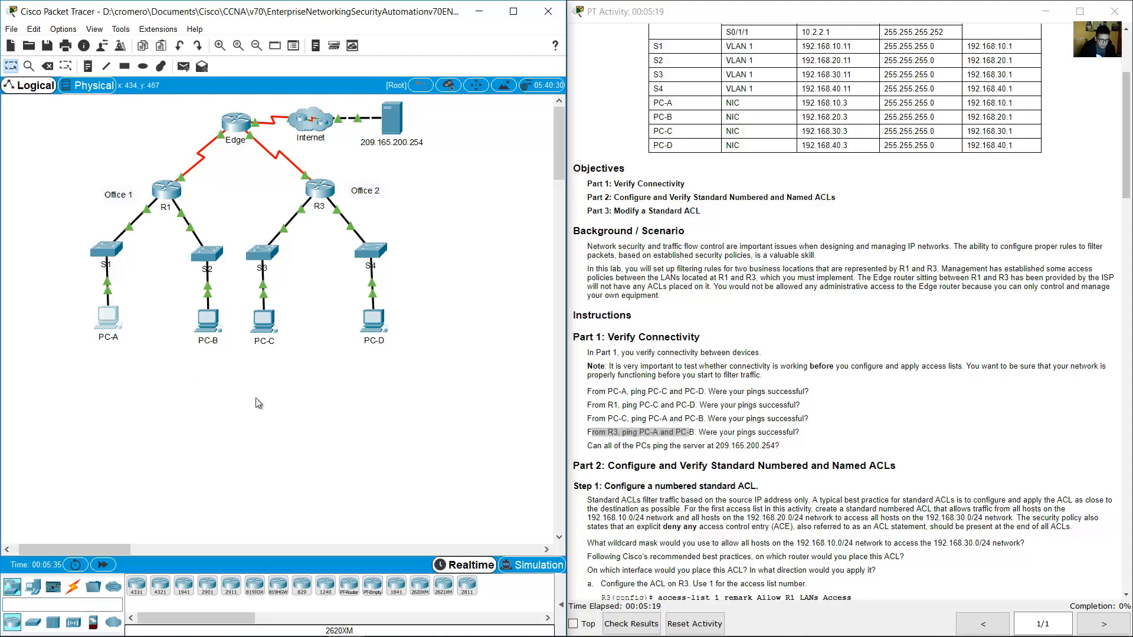
{"action": "left_click_drag", "start_coordinate": [250, 391], "coordinate": [161, 330]}
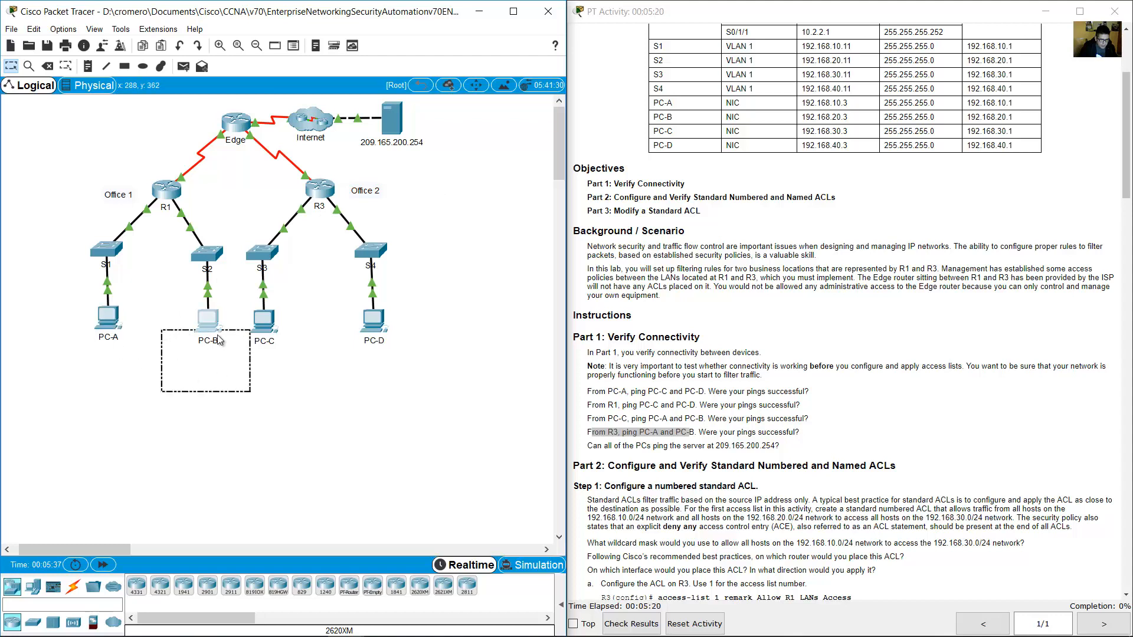
{"action": "left_click", "coordinate": [320, 189]}
{"action": "left_click", "coordinate": [487, 165]}
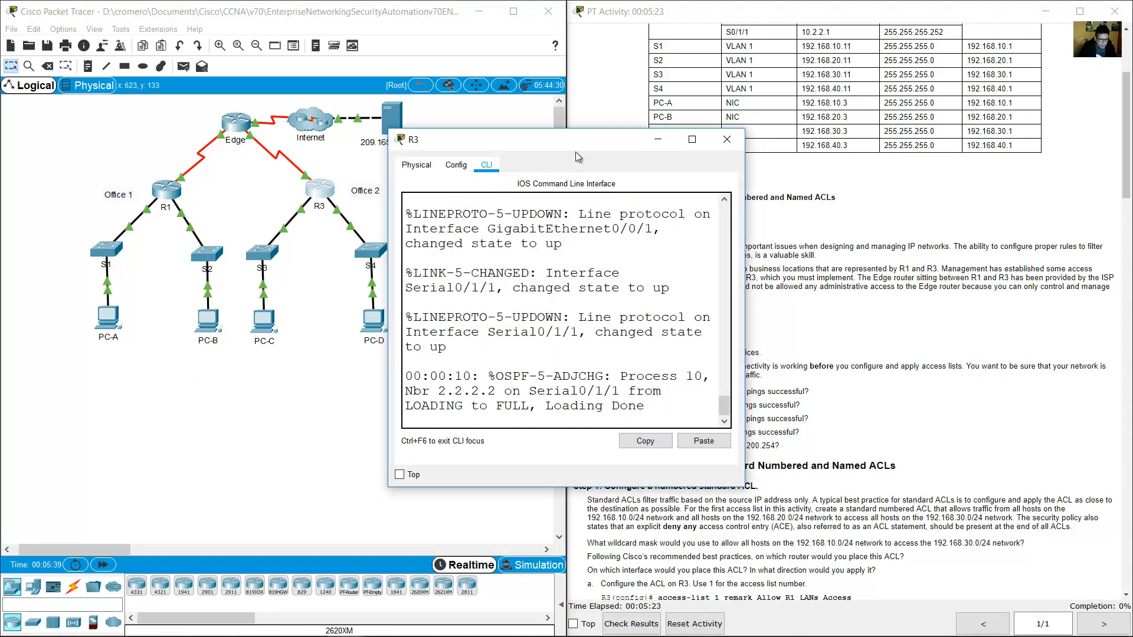
{"action": "left_click_drag", "start_coordinate": [575, 152], "coordinate": [196, 295]}
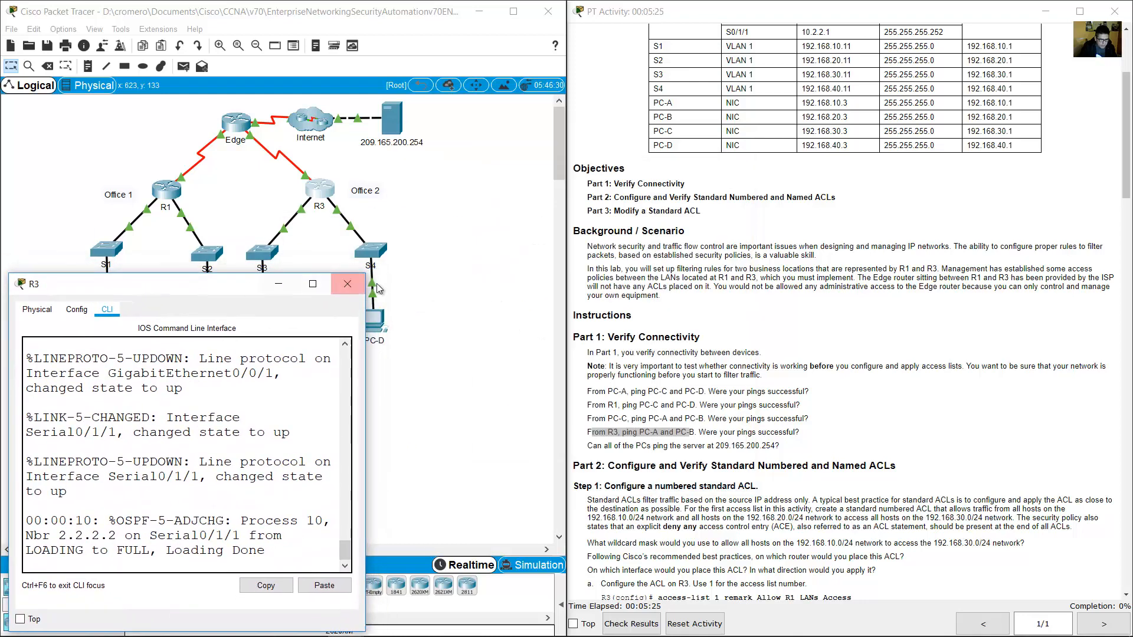
{"action": "left_click_drag", "start_coordinate": [370, 275], "coordinate": [565, 318]}
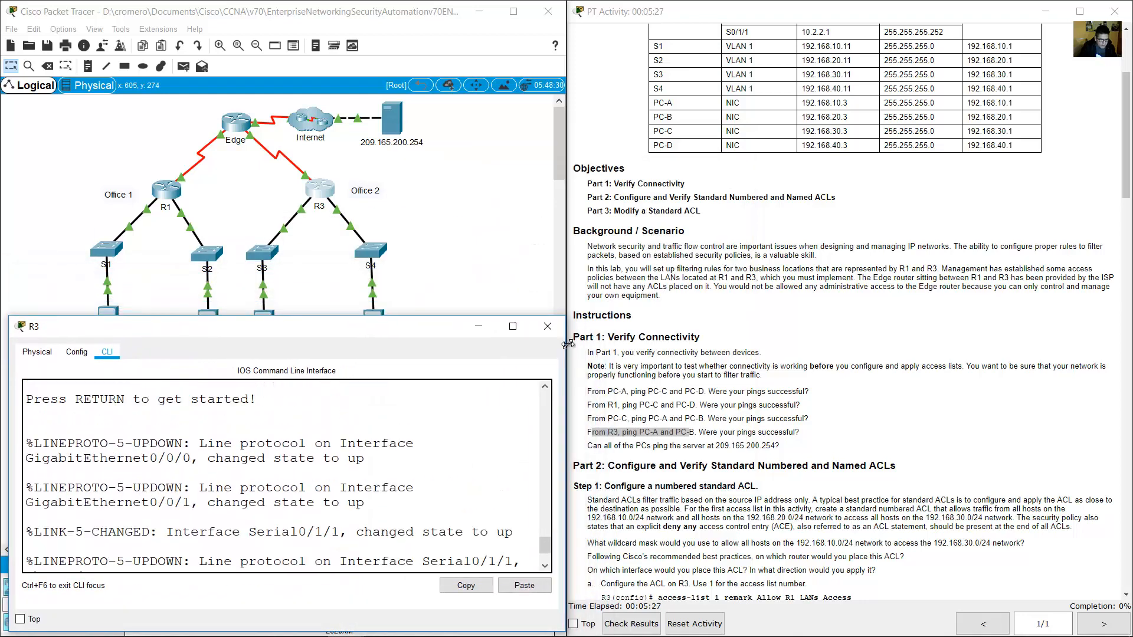
Enter privileged EXEC mode on R3 and ping PC-A at 192.168.10.3
{"action": "key", "text": "Return"}
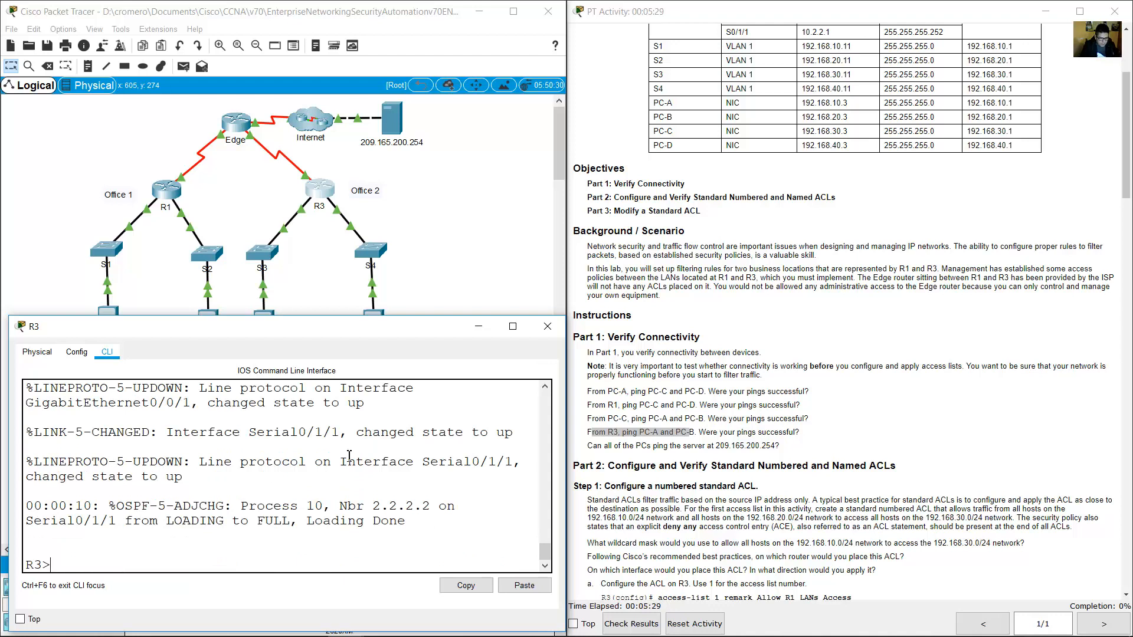
{"action": "type", "text": "en"}
{"action": "key", "text": "Return"}
{"action": "type", "text": "ping 1"}
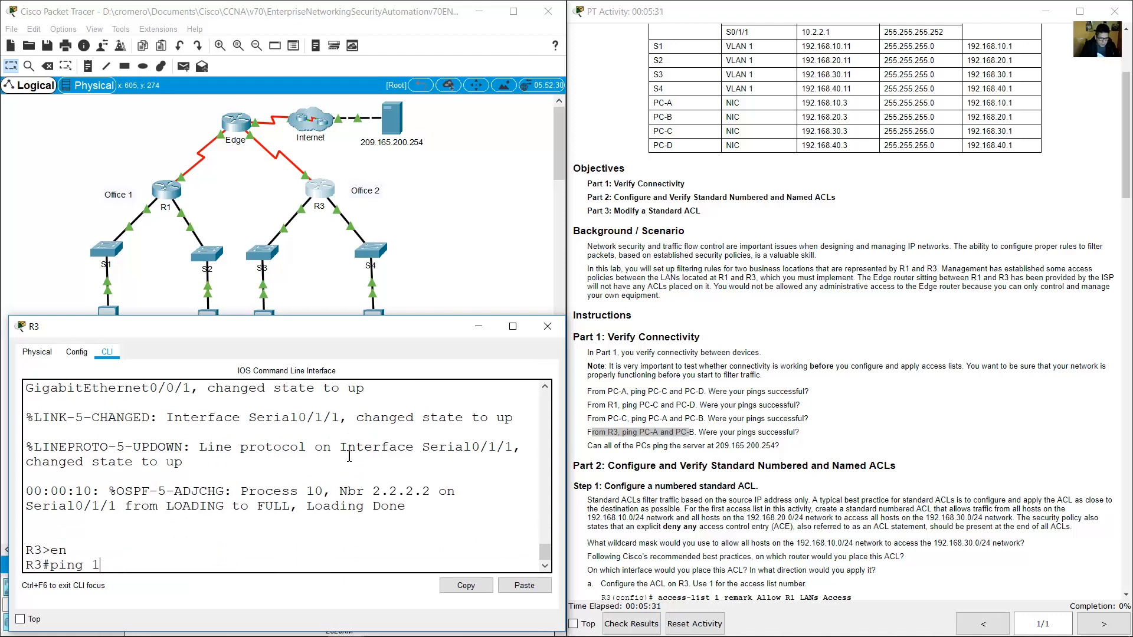
{"action": "type", "text": "92.168.10.3"}
{"action": "key", "text": "Return"}
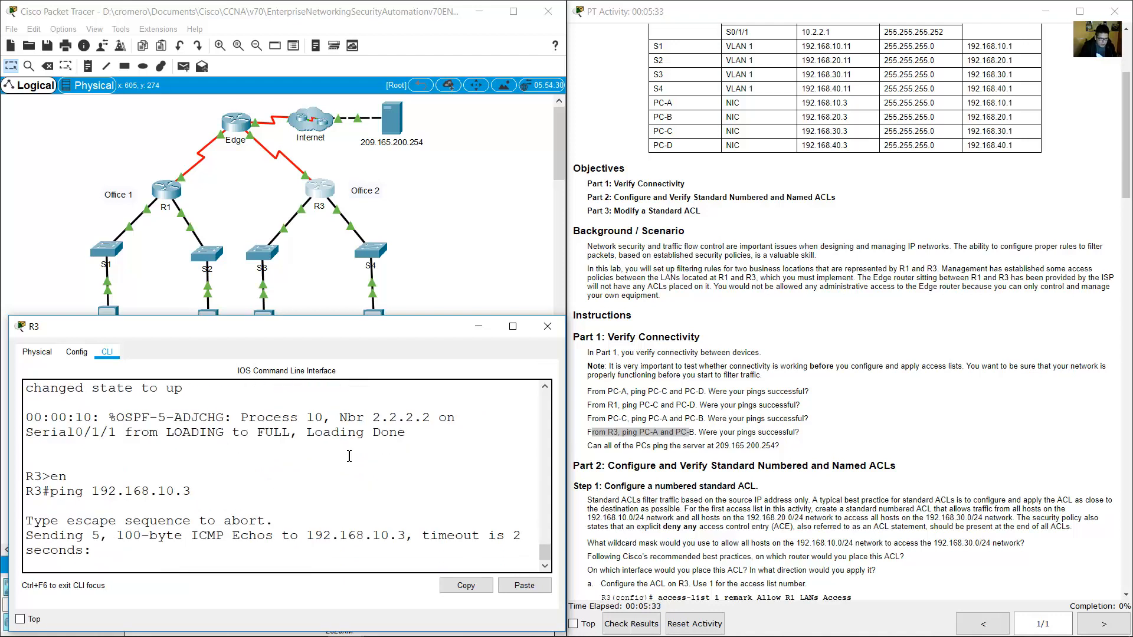
Ping PC-B at 192.168.20.3 from R3 and review the related Part 1 question
{"action": "key", "text": "Up"}
{"action": "key", "text": "Left"}
{"action": "key", "text": "Left"}
{"action": "key", "text": "Left"}
{"action": "key", "text": "BackSpace"}
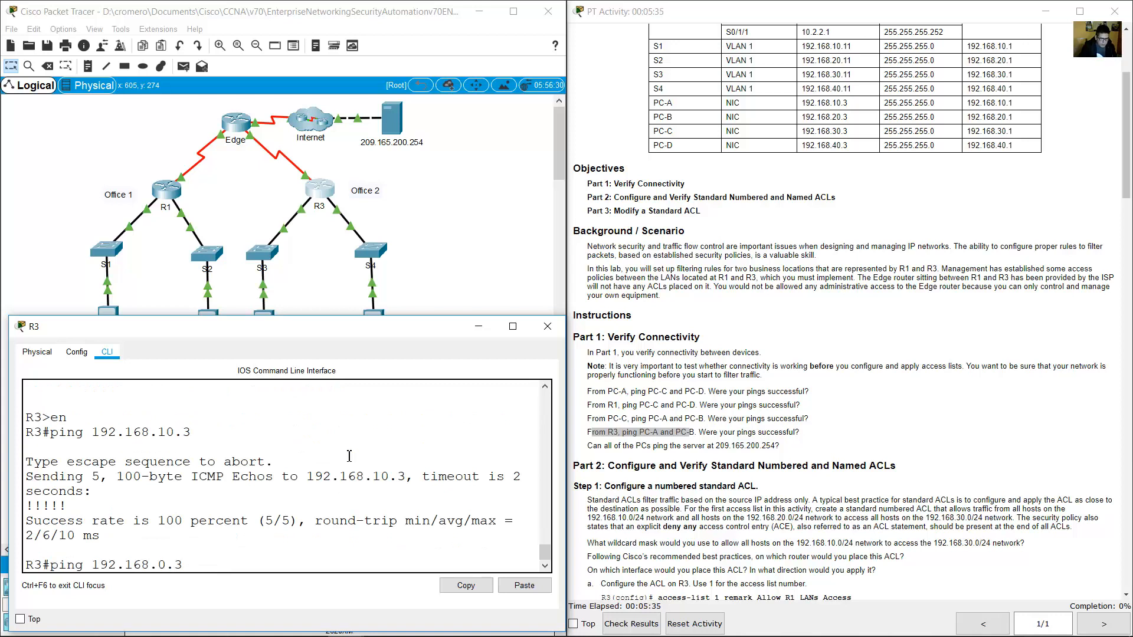
{"action": "type", "text": "2"}
{"action": "key", "text": "Return"}
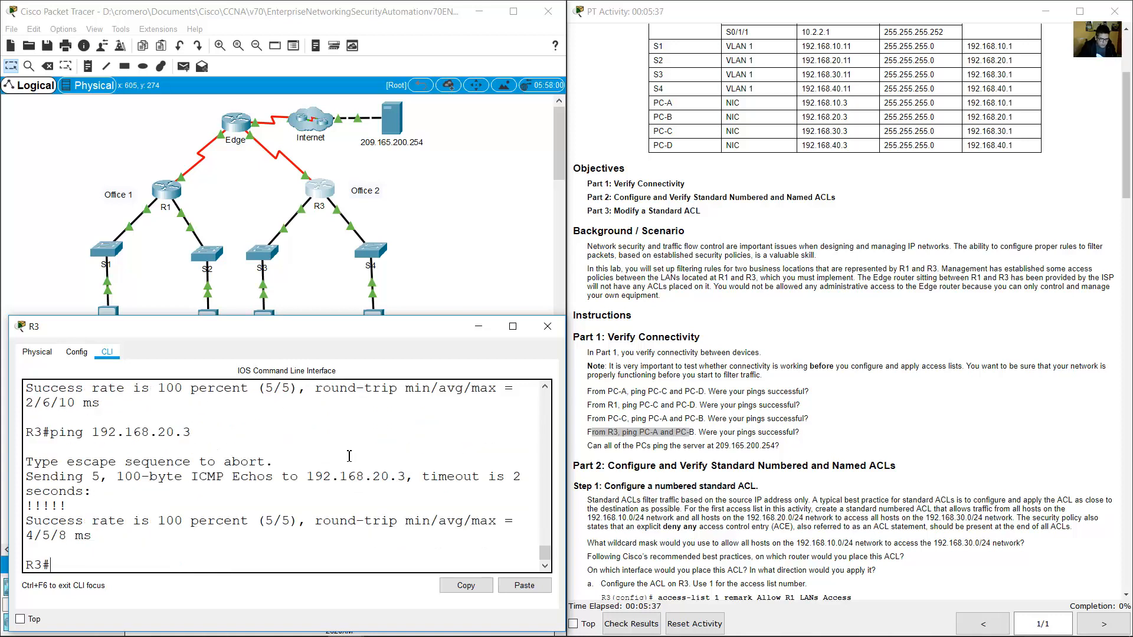
{"action": "left_click", "coordinate": [826, 444]}
{"action": "left_click_drag", "start_coordinate": [699, 432], "coordinate": [798, 443]}
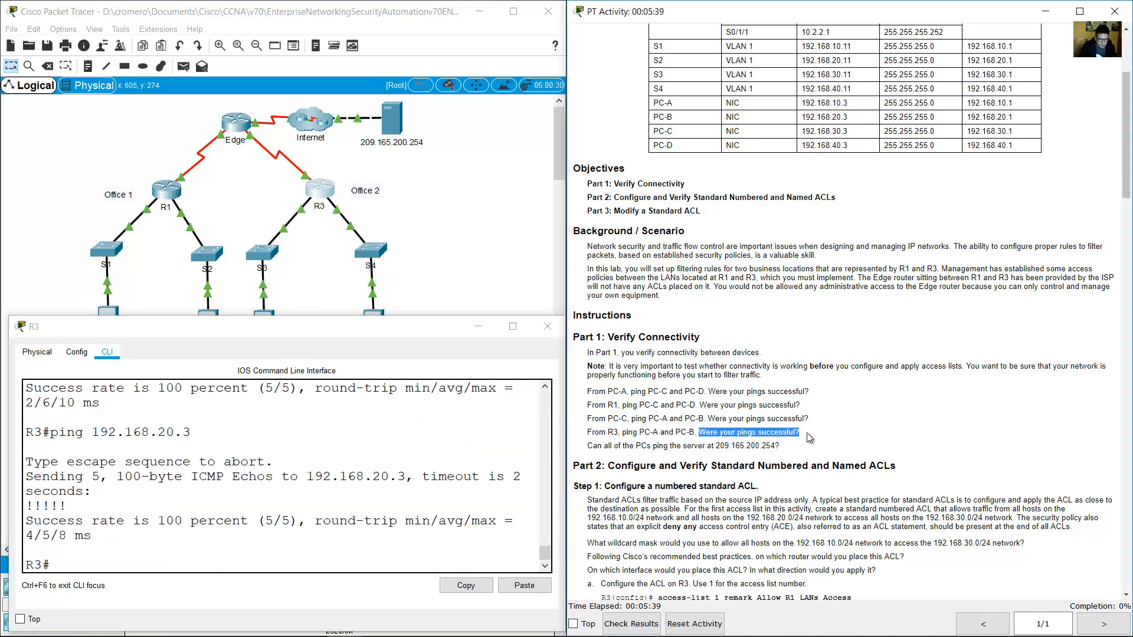
Check the Part 1 question about all PCs pinging the server, locate it in the topology, and open PC-B's command prompt
{"action": "left_click", "coordinate": [694, 442]}
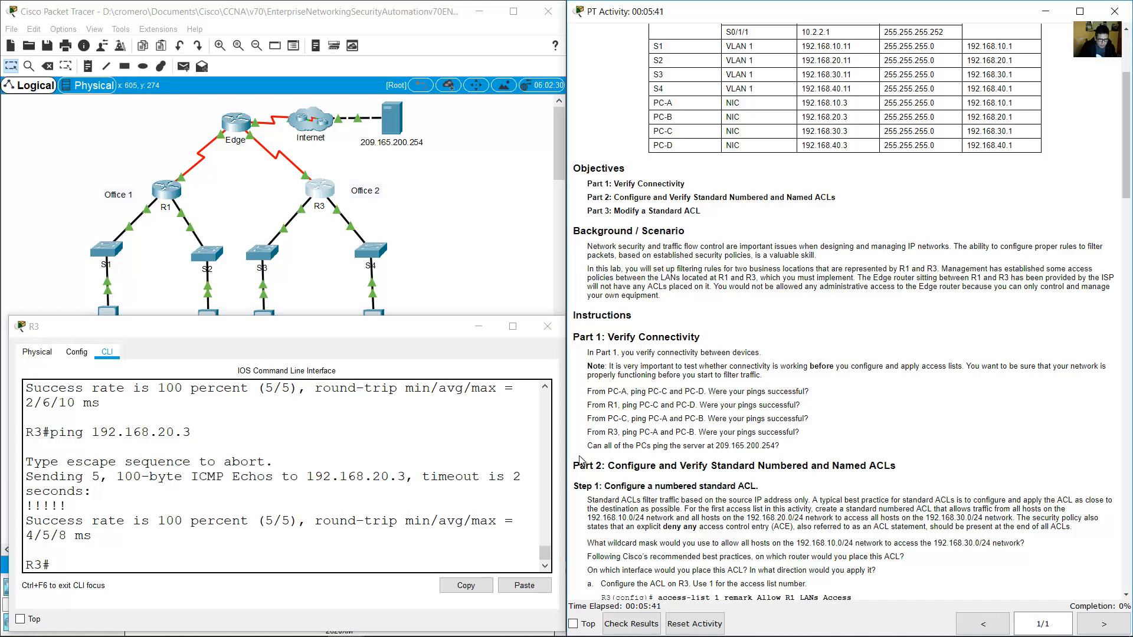
{"action": "left_click_drag", "start_coordinate": [593, 447], "coordinate": [782, 444]}
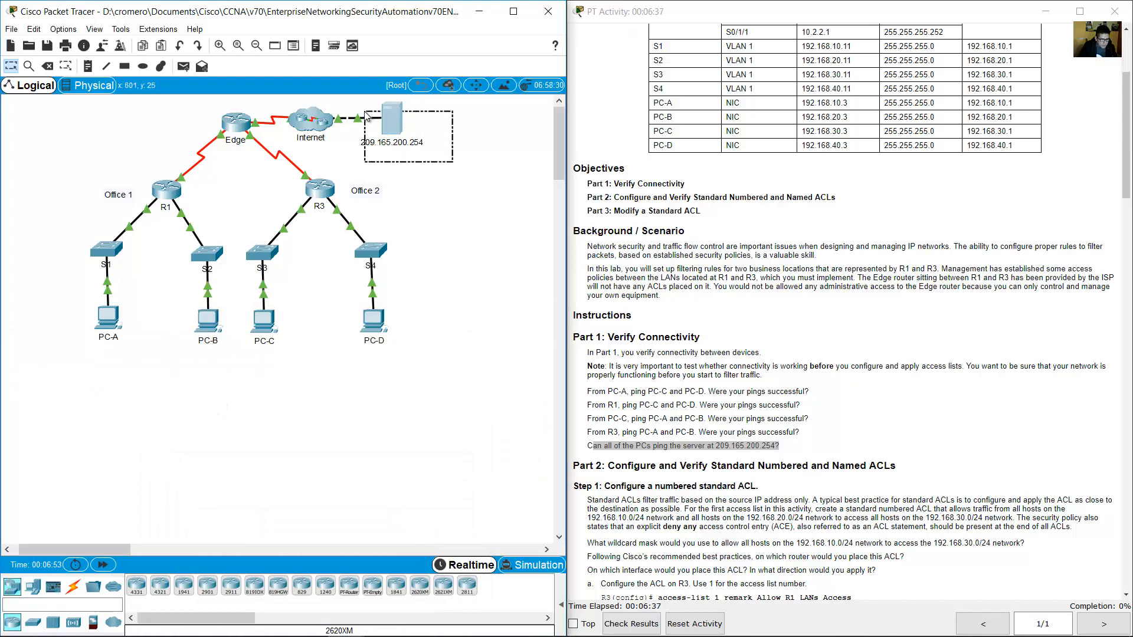
{"action": "left_click", "coordinate": [207, 321]}
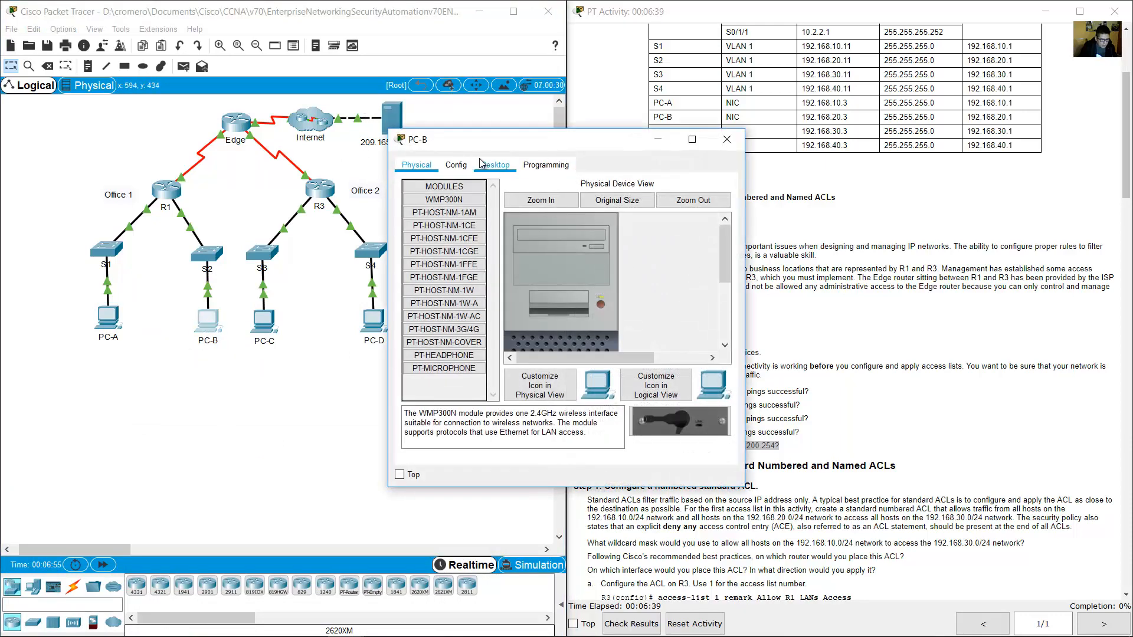
{"action": "left_click", "coordinate": [504, 166]}
{"action": "left_click_drag", "start_coordinate": [620, 140], "coordinate": [248, 285]}
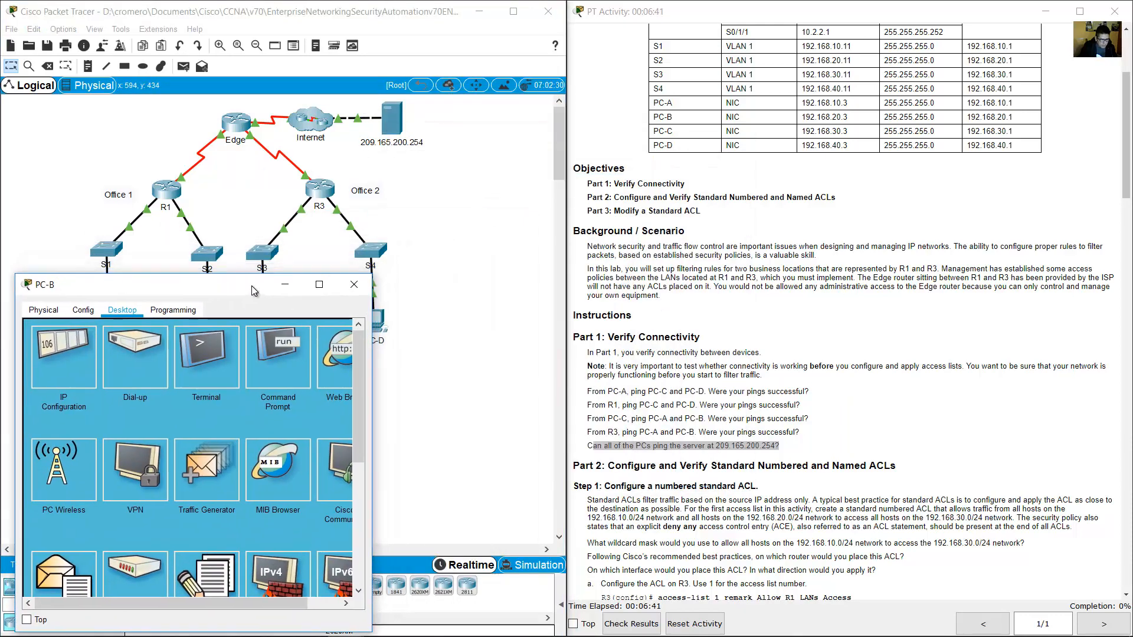
{"action": "left_click_drag", "start_coordinate": [372, 275], "coordinate": [558, 317]}
{"action": "left_click", "coordinate": [412, 413]}
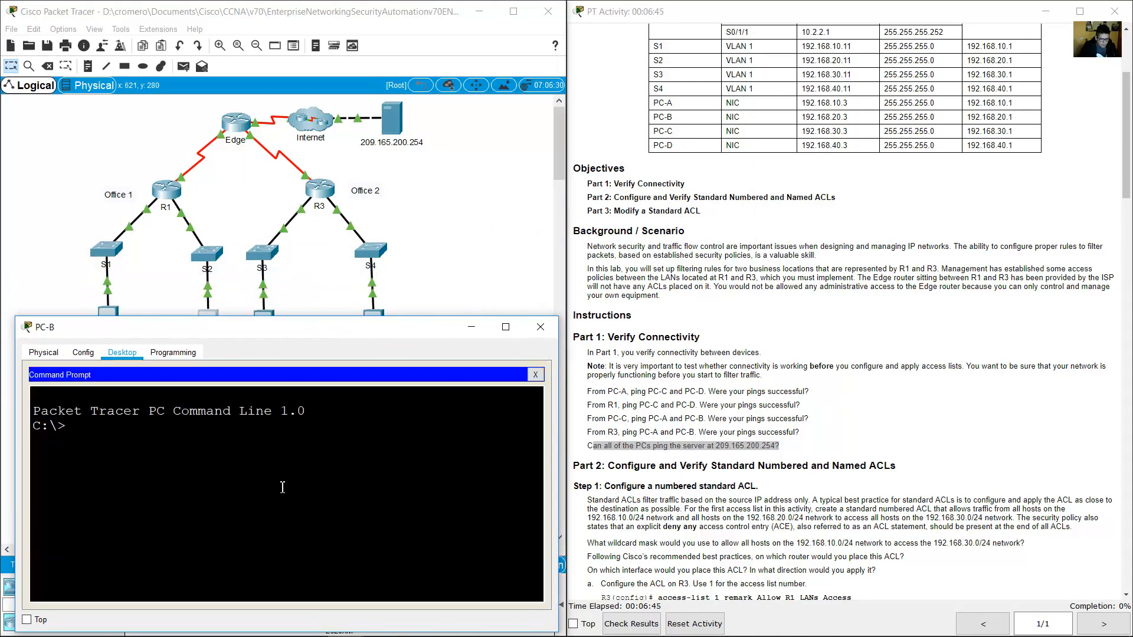
Ping the server at 209.165.200.254 from PC-B and locate that server in the topology
{"action": "type", "text": "ping 209.165.200.254"}
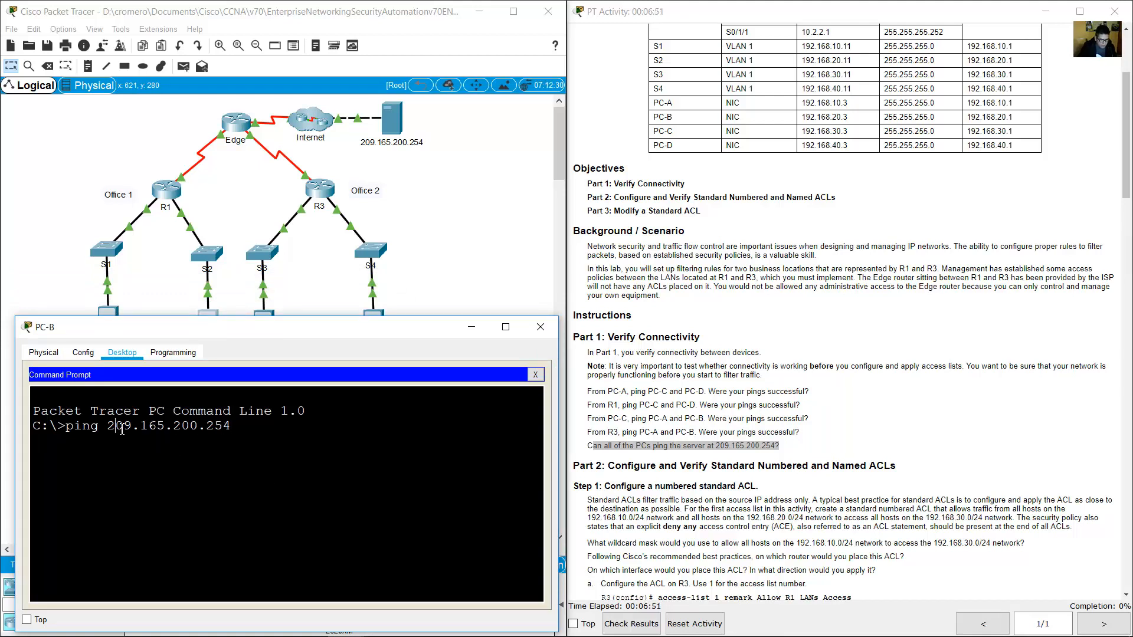
{"action": "left_click_drag", "start_coordinate": [122, 429], "coordinate": [252, 423]}
{"action": "key", "text": "Return"}
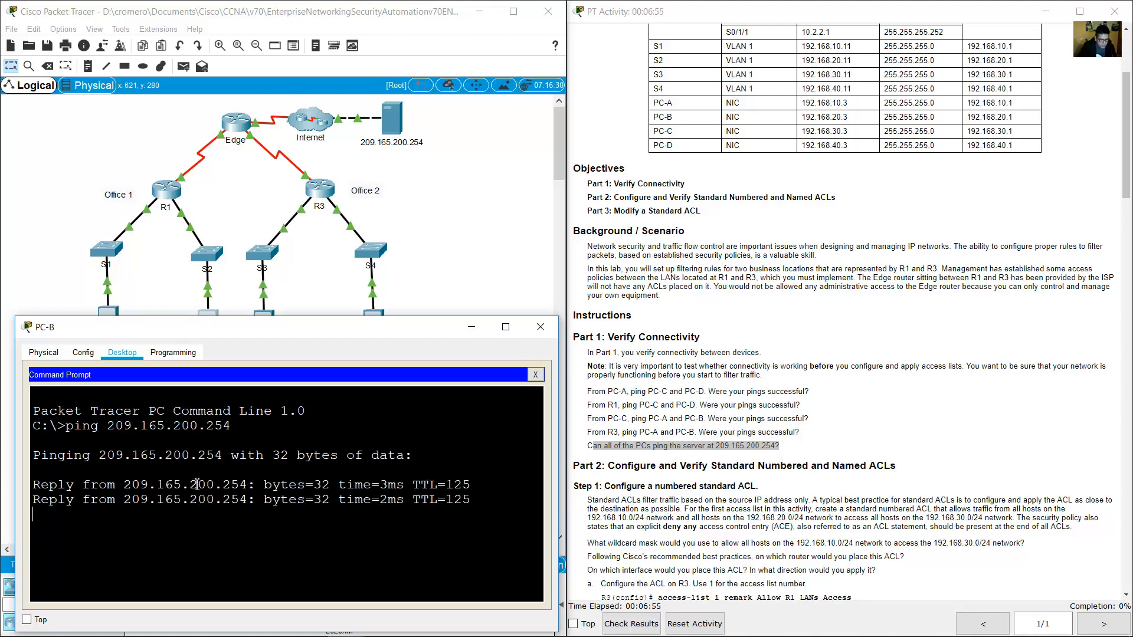
{"action": "left_click", "coordinate": [438, 213]}
{"action": "left_click_drag", "start_coordinate": [388, 412], "coordinate": [353, 311]}
{"action": "left_click_drag", "start_coordinate": [459, 163], "coordinate": [386, 121]}
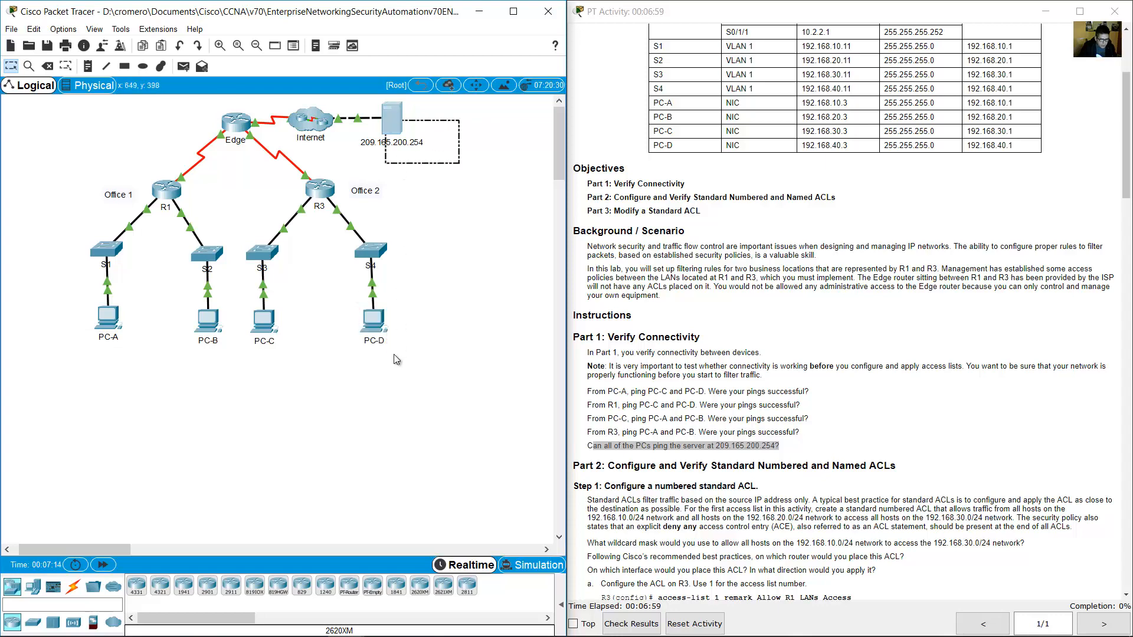
Open PC-D's command prompt, ping the server at 209.165.200.254, and close PC-D's window
{"action": "left_click", "coordinate": [374, 321]}
{"action": "left_click_drag", "start_coordinate": [496, 139], "coordinate": [116, 287]}
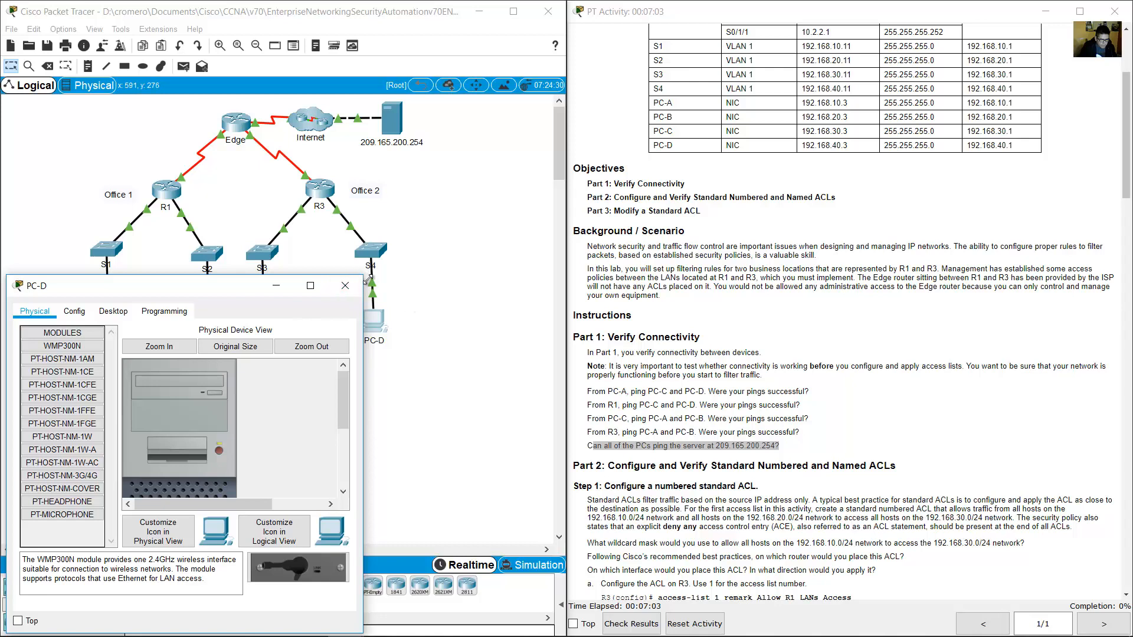
{"action": "left_click_drag", "start_coordinate": [368, 279], "coordinate": [562, 320]}
{"action": "left_click", "coordinate": [123, 356]}
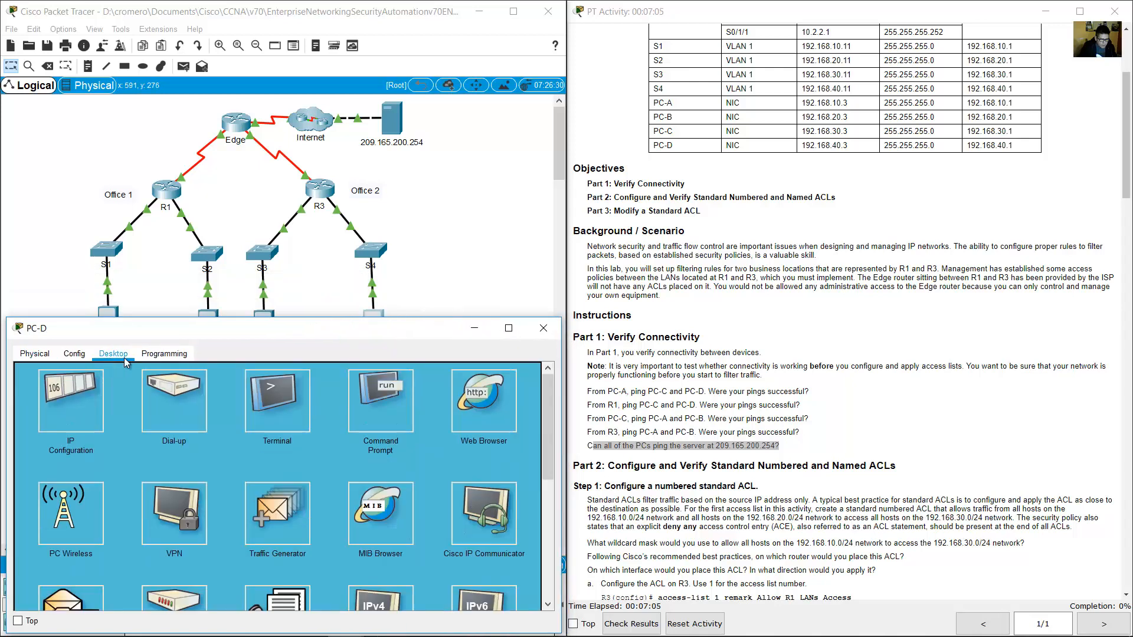
{"action": "left_click", "coordinate": [354, 428]}
{"action": "type", "text": "pin"}
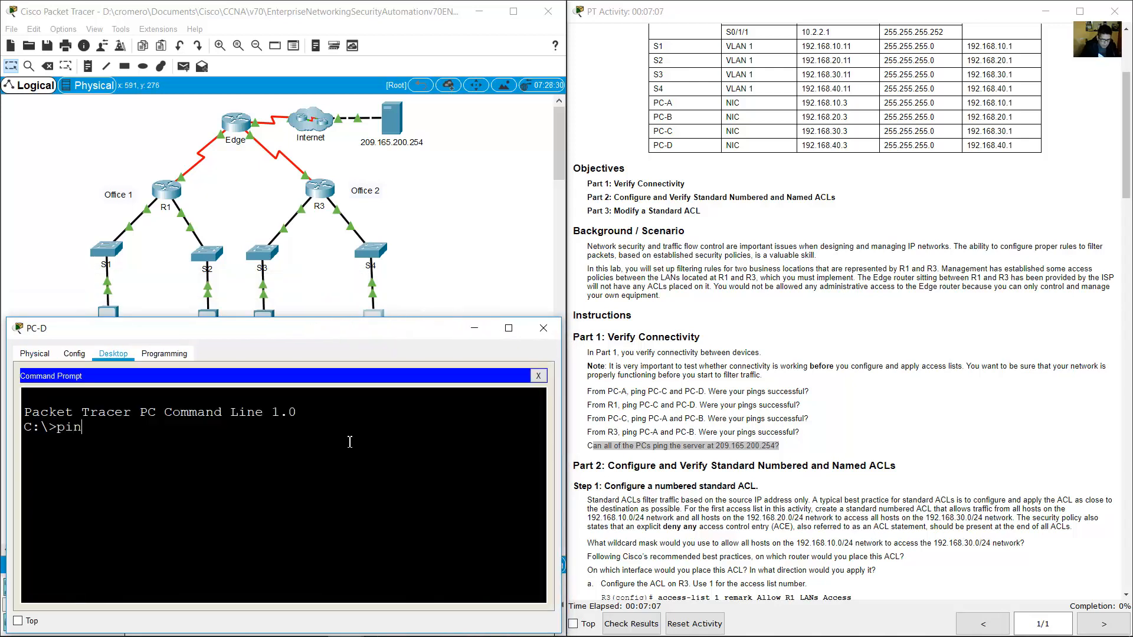
{"action": "type", "text": "g 209.165.20"}
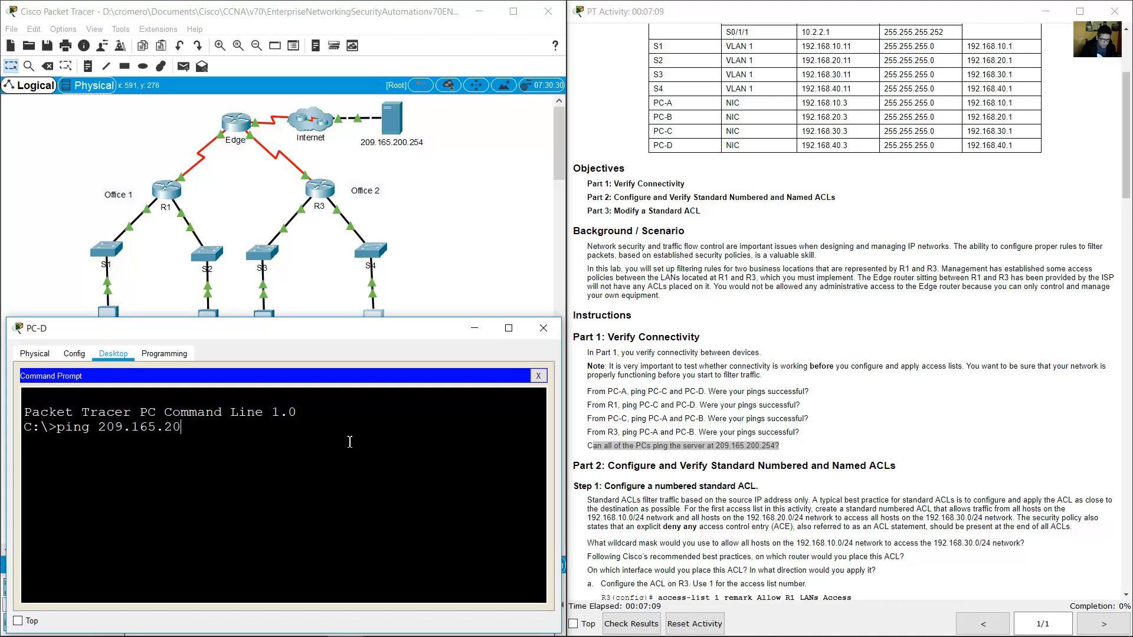
{"action": "type", "text": "0.254"}
{"action": "key", "text": "Return"}
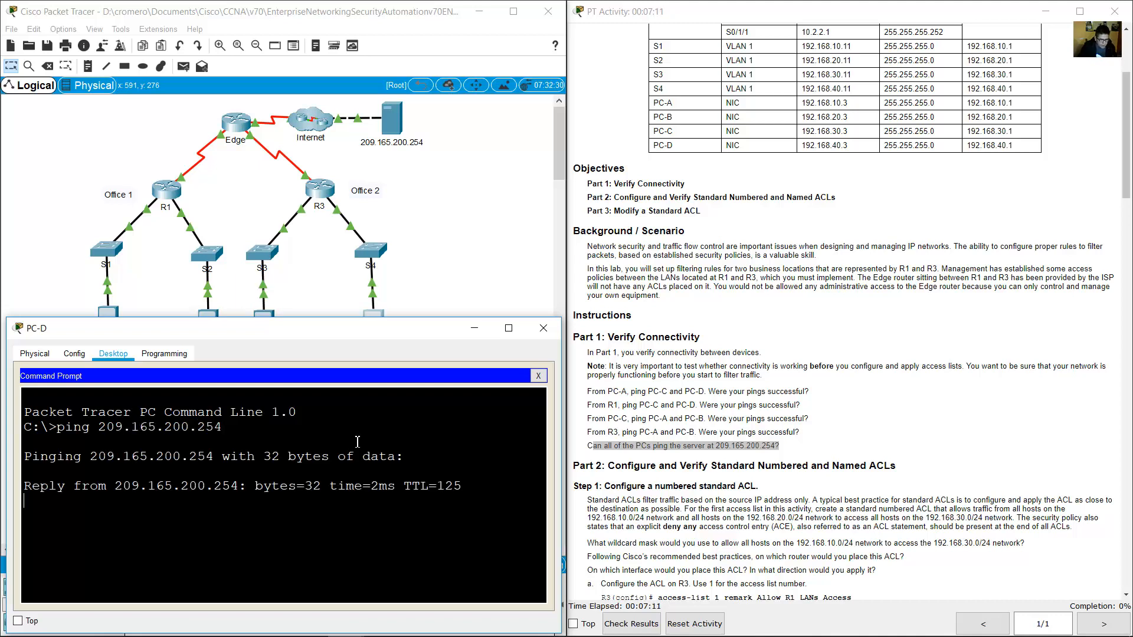
{"action": "left_click", "coordinate": [543, 328]}
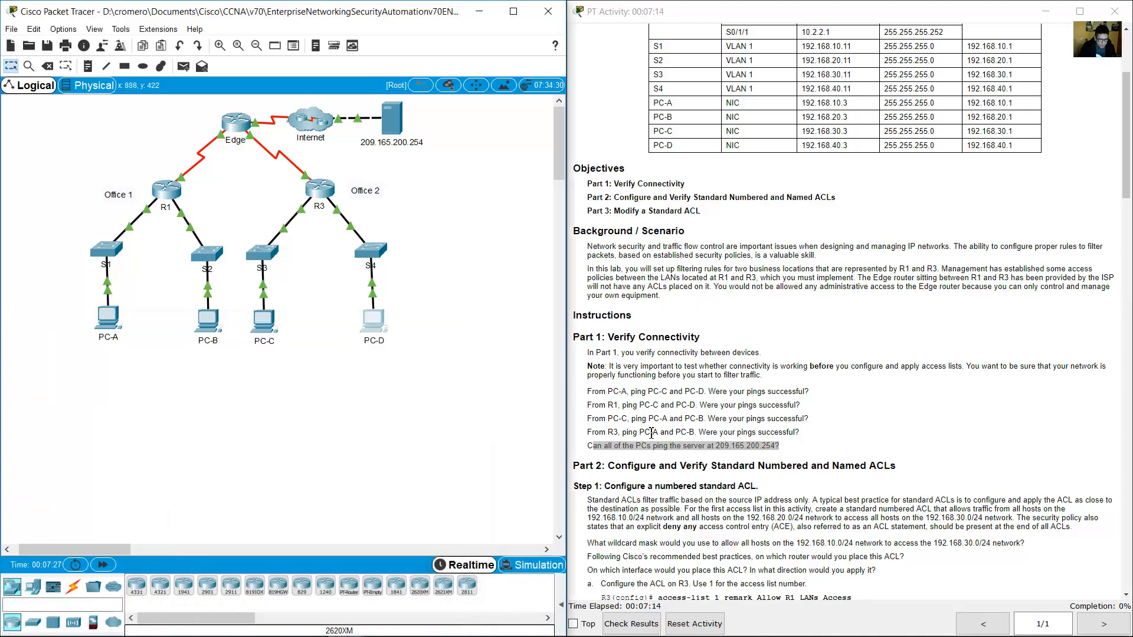
Recheck the Part 1 server ping question and read the introduction to Part 2, Step 1 on configuring a numbered standard ACL
{"action": "left_click_drag", "start_coordinate": [622, 447], "coordinate": [667, 446]}
{"action": "left_click_drag", "start_coordinate": [759, 450], "coordinate": [785, 450]}
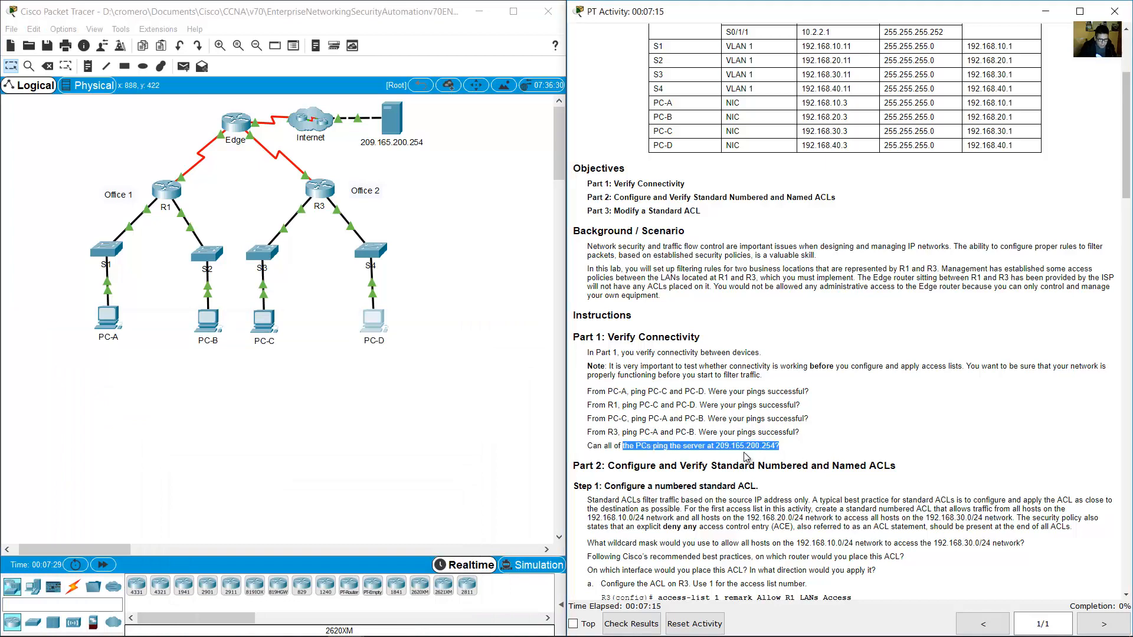
{"action": "scroll", "coordinate": [791, 432], "scroll_direction": "down", "scroll_amount": 6}
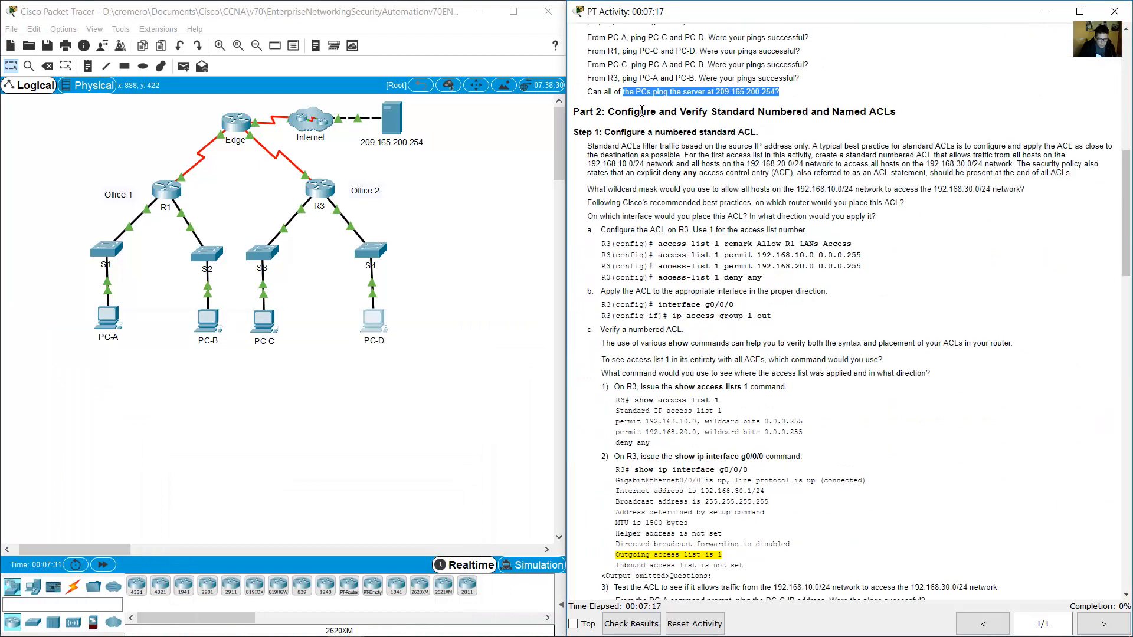
{"action": "left_click", "coordinate": [649, 112]}
{"action": "left_click_drag", "start_coordinate": [627, 112], "coordinate": [902, 117]}
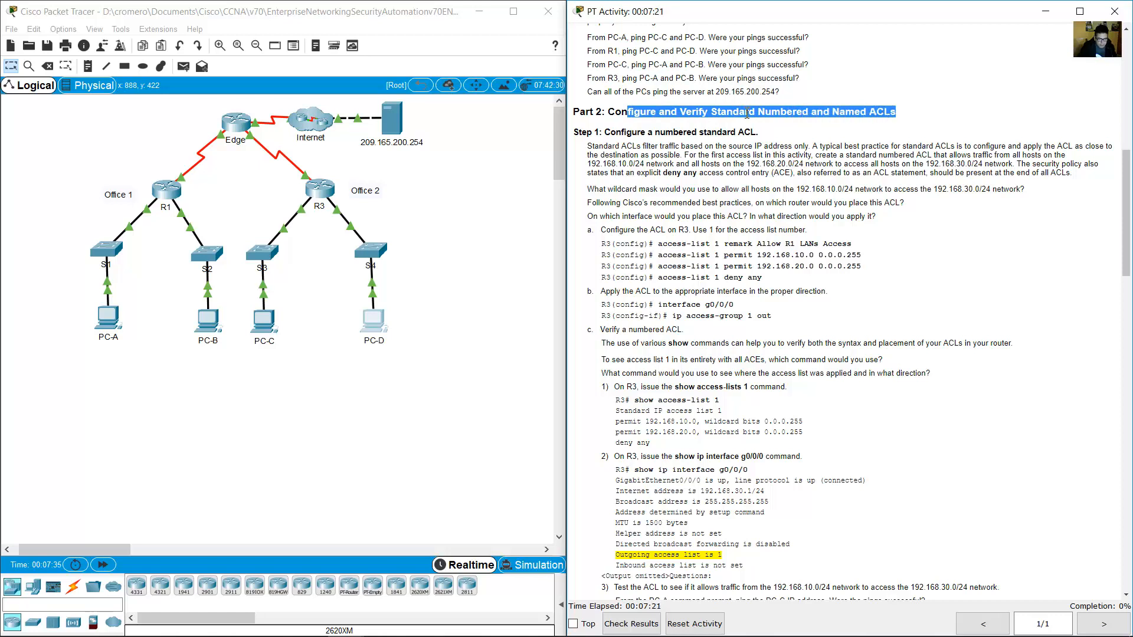
{"action": "left_click_drag", "start_coordinate": [614, 131], "coordinate": [762, 135]}
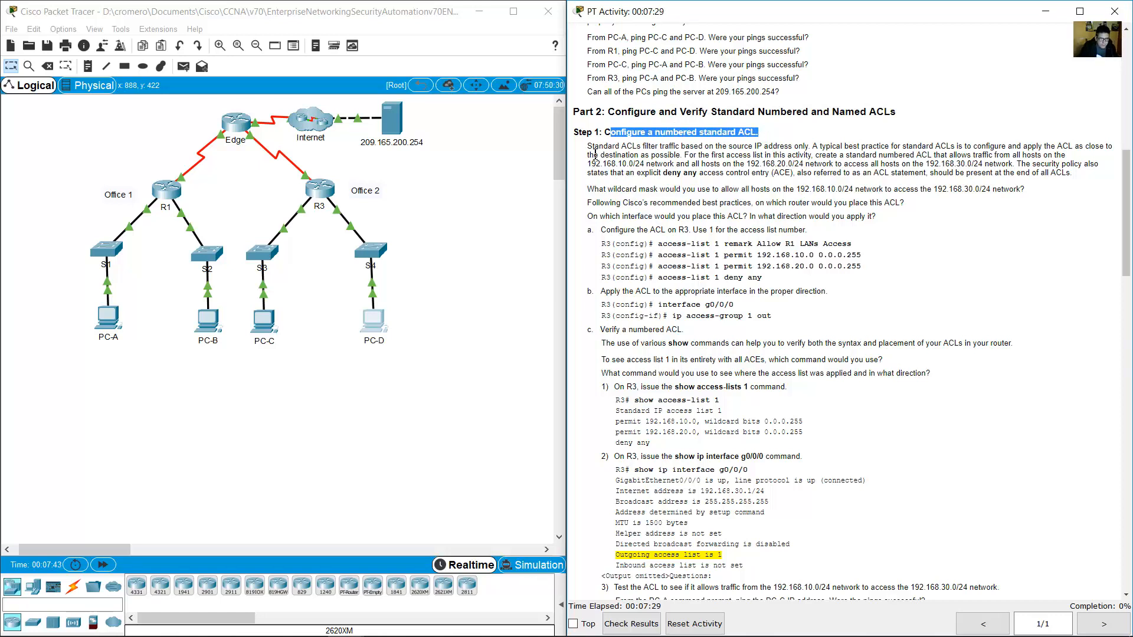
{"action": "left_click_drag", "start_coordinate": [593, 146], "coordinate": [808, 148]}
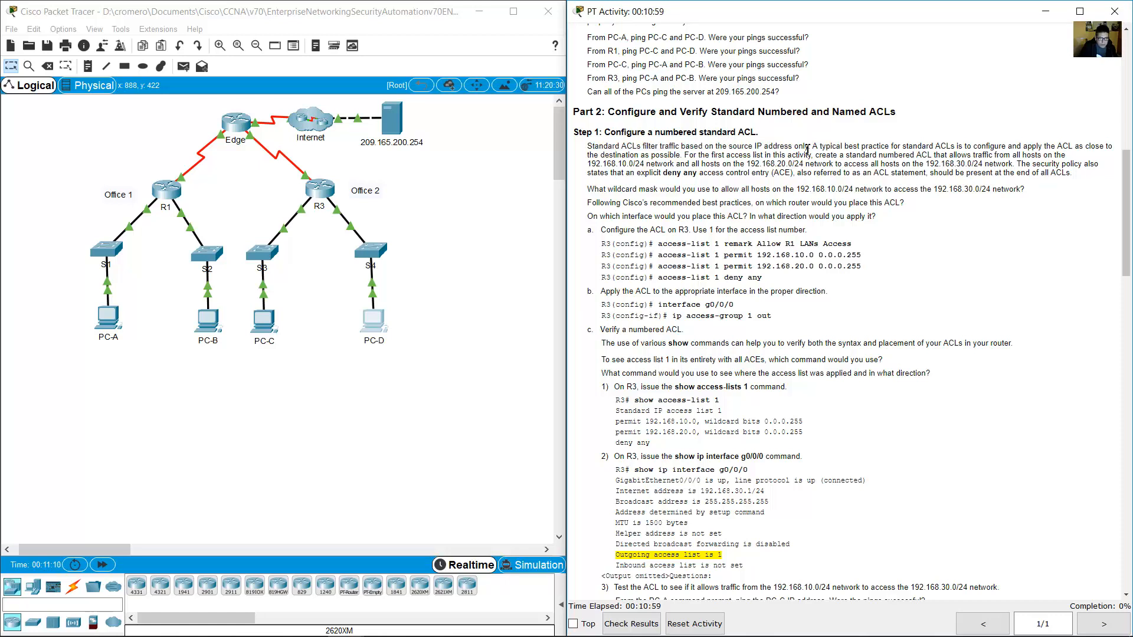
{"action": "left_click_drag", "start_coordinate": [815, 146], "coordinate": [681, 157]}
{"action": "left_click_drag", "start_coordinate": [683, 156], "coordinate": [934, 148]}
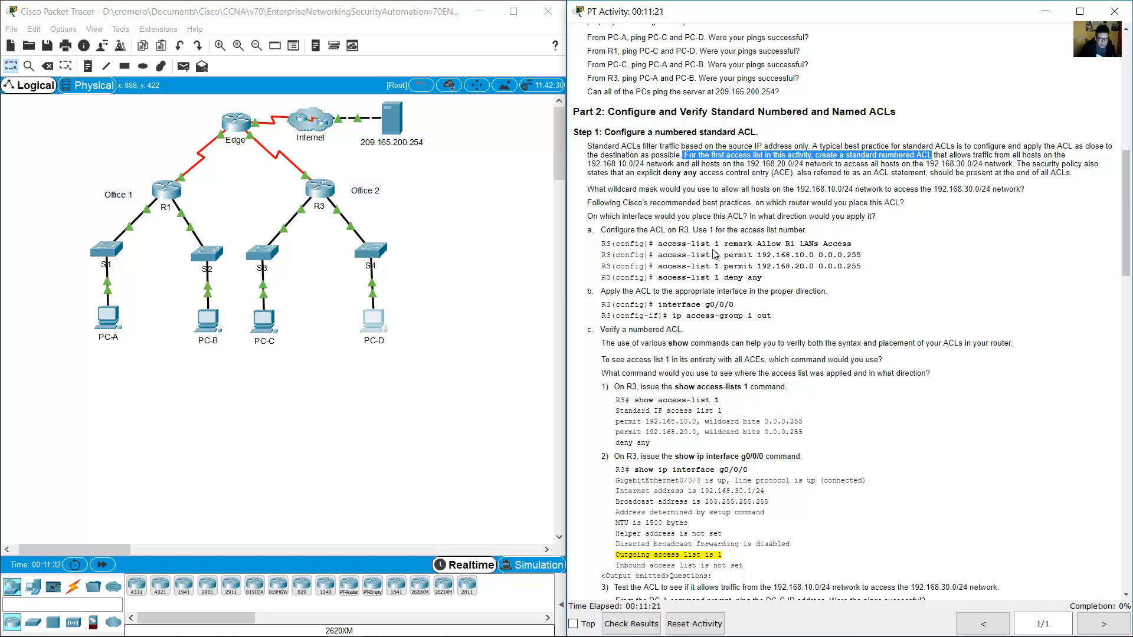
Examine the access-list number in the remark command given for R3
{"action": "left_click_drag", "start_coordinate": [720, 244], "coordinate": [664, 243]}
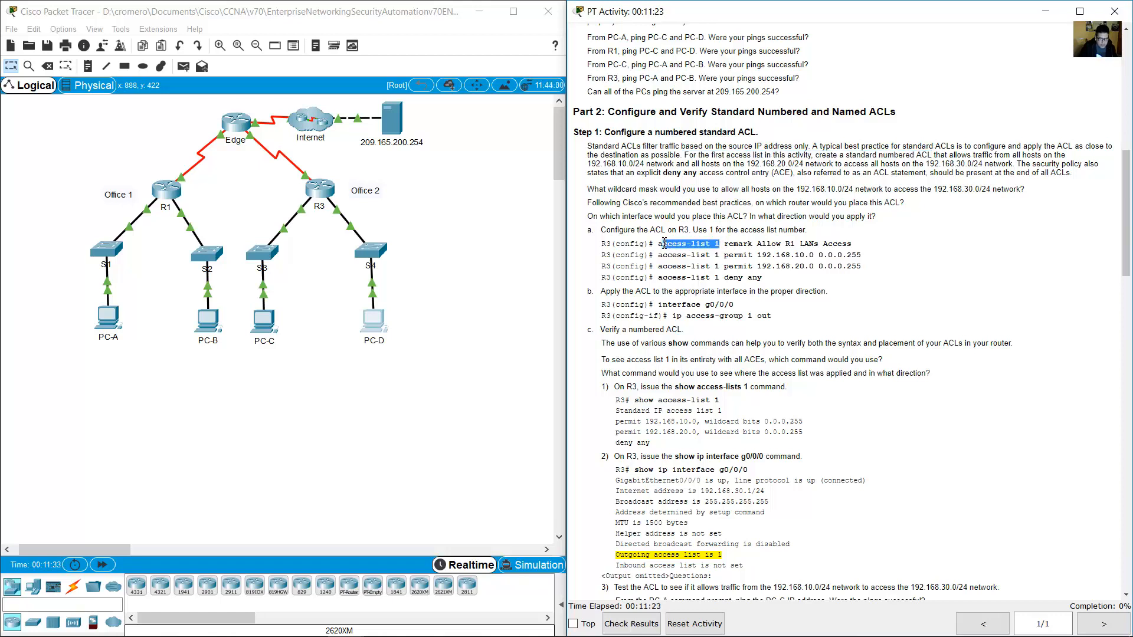
{"action": "left_click", "coordinate": [703, 244]}
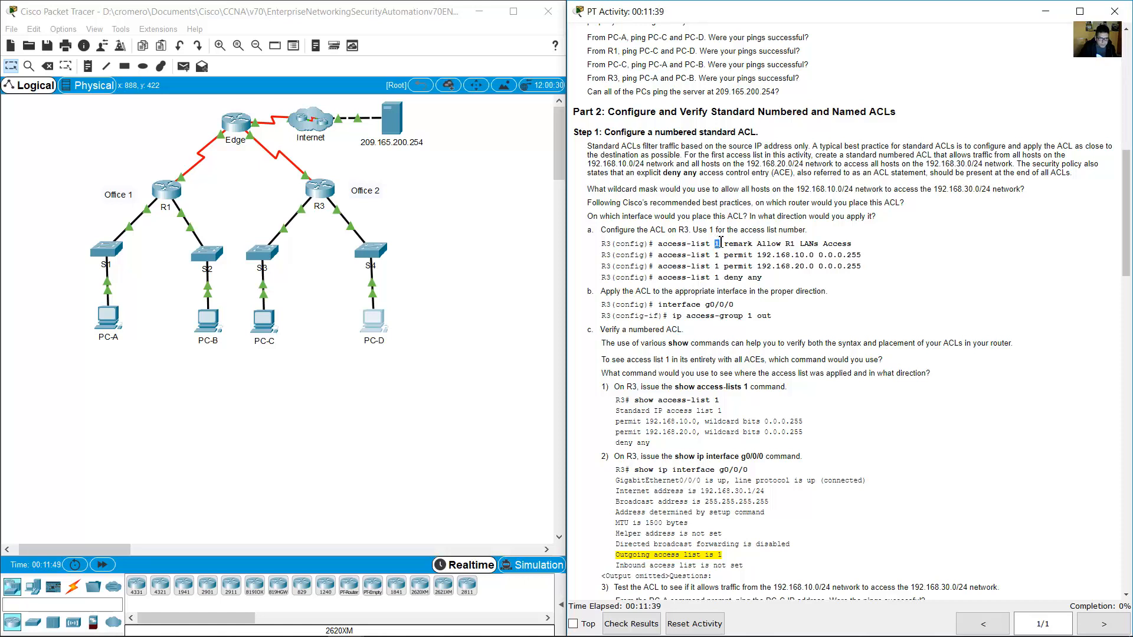
{"action": "left_click", "coordinate": [721, 244]}
Compare the networks and prefix lengths in the Step 1 policy with the permit statements and wildcard masks of access list 1
{"action": "left_click_drag", "start_coordinate": [961, 152], "coordinate": [840, 165]}
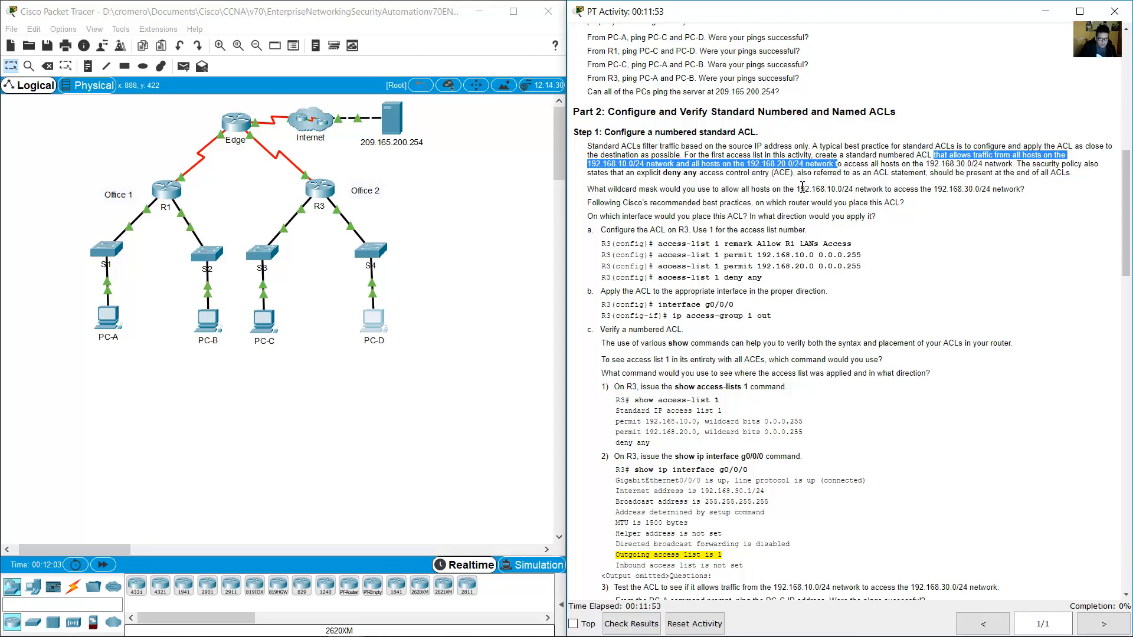
{"action": "left_click_drag", "start_coordinate": [726, 257], "coordinate": [815, 254]}
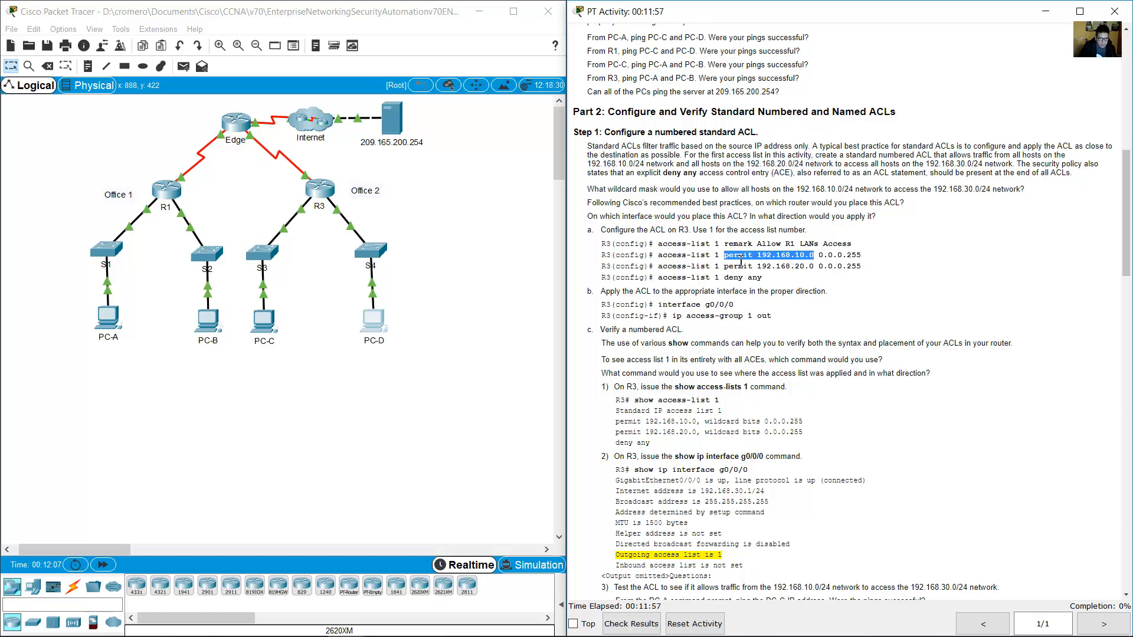
{"action": "left_click_drag", "start_coordinate": [730, 267], "coordinate": [866, 263]}
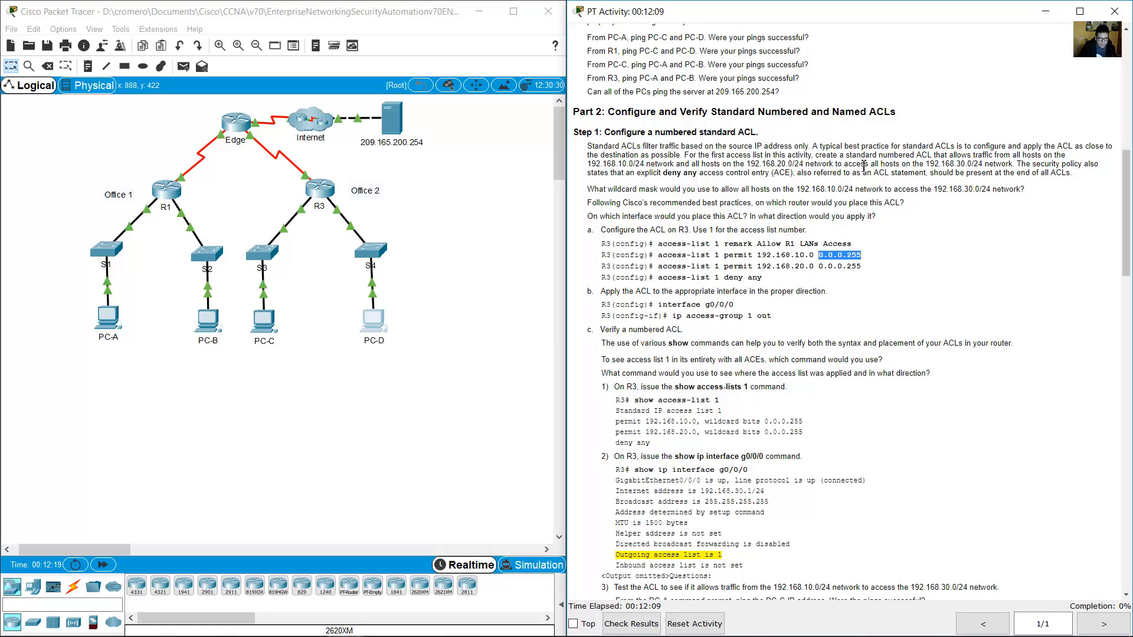
{"action": "left_click", "coordinate": [844, 261]}
{"action": "left_click_drag", "start_coordinate": [819, 256], "coordinate": [862, 255]}
{"action": "left_click_drag", "start_coordinate": [793, 164], "coordinate": [806, 163]}
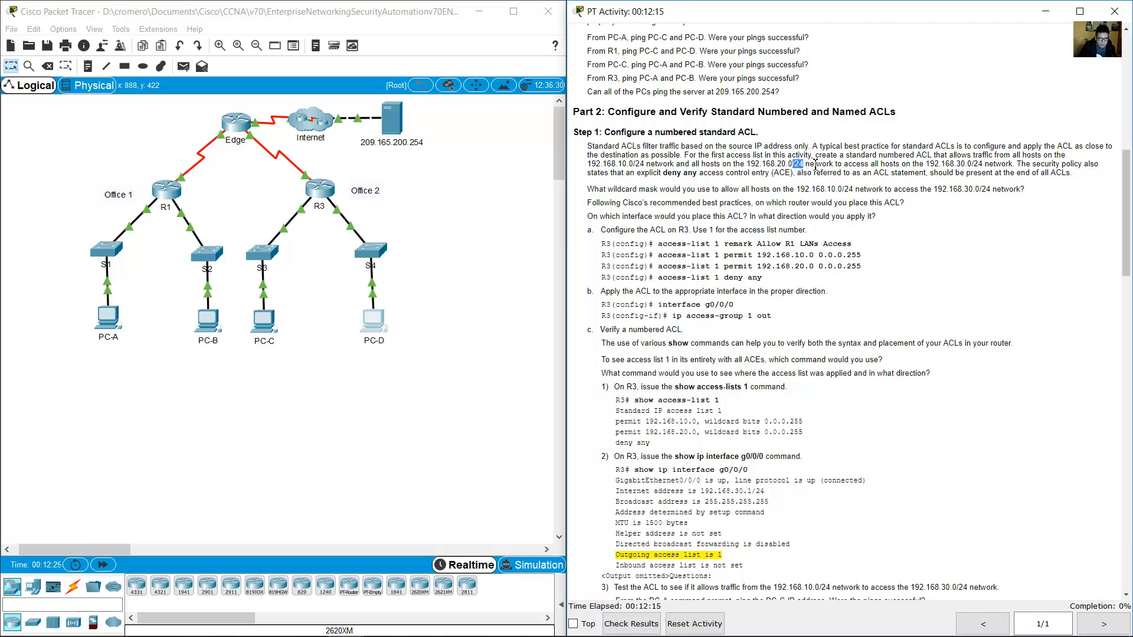
{"action": "left_click_drag", "start_coordinate": [635, 165], "coordinate": [644, 165]}
Identify the ACL's destination network in Step 1 and find its matching router interface in the addressing table
{"action": "left_click", "coordinate": [895, 164]}
{"action": "left_click_drag", "start_coordinate": [836, 164], "coordinate": [1014, 164]}
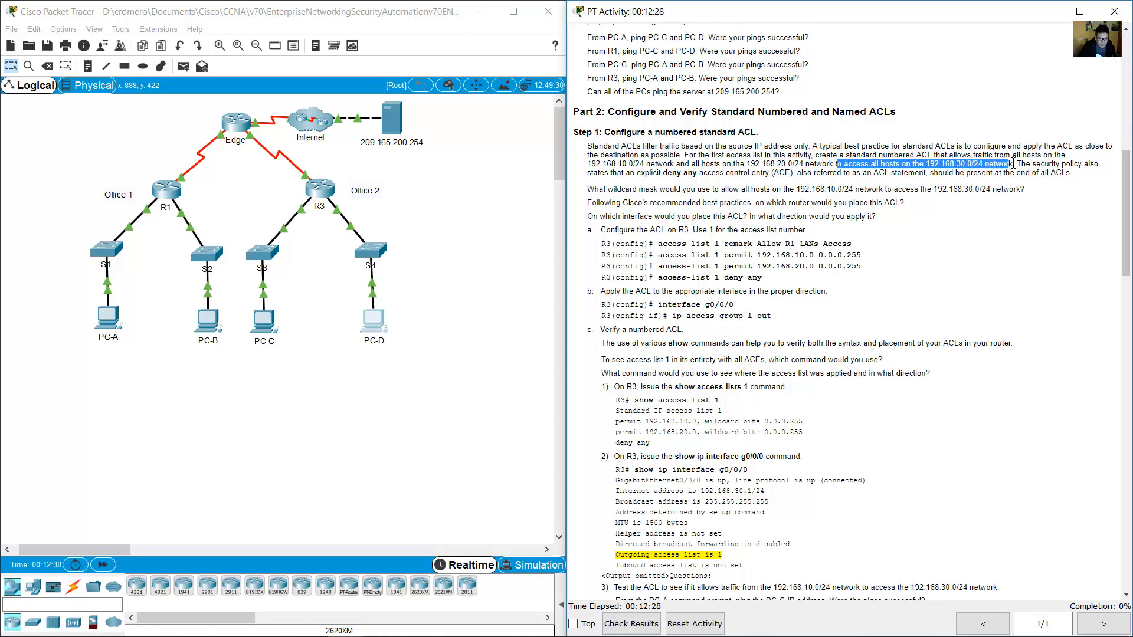
{"action": "left_click", "coordinate": [944, 189]}
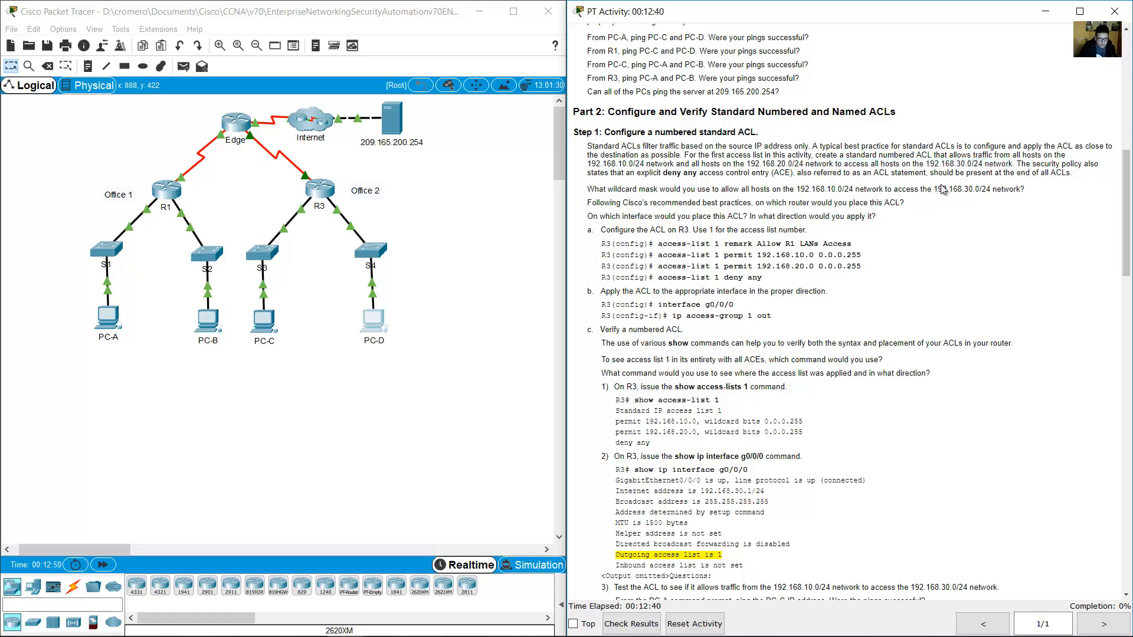
{"action": "left_click_drag", "start_coordinate": [933, 165], "coordinate": [984, 164]}
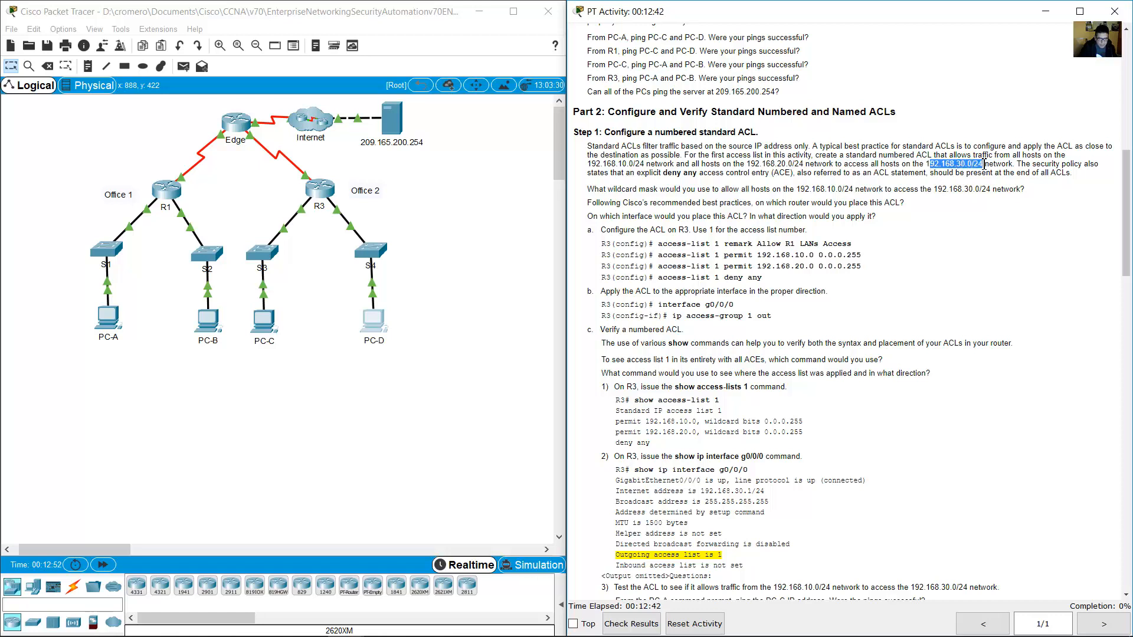
{"action": "scroll", "coordinate": [935, 213], "scroll_direction": "up", "scroll_amount": 5}
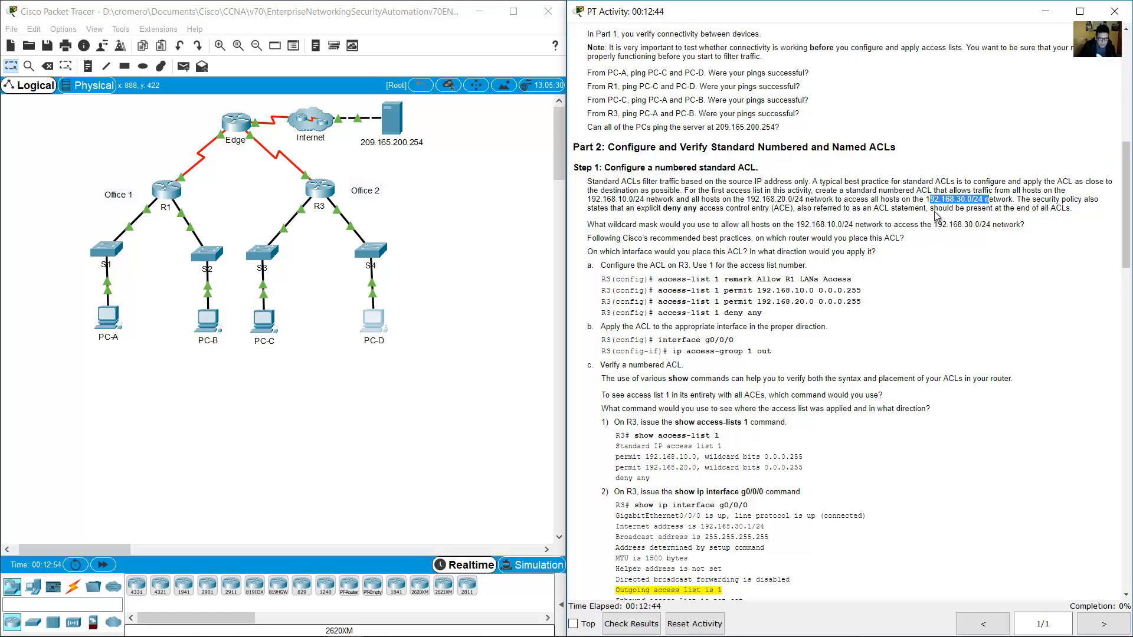
{"action": "scroll", "coordinate": [938, 218], "scroll_direction": "up", "scroll_amount": 3}
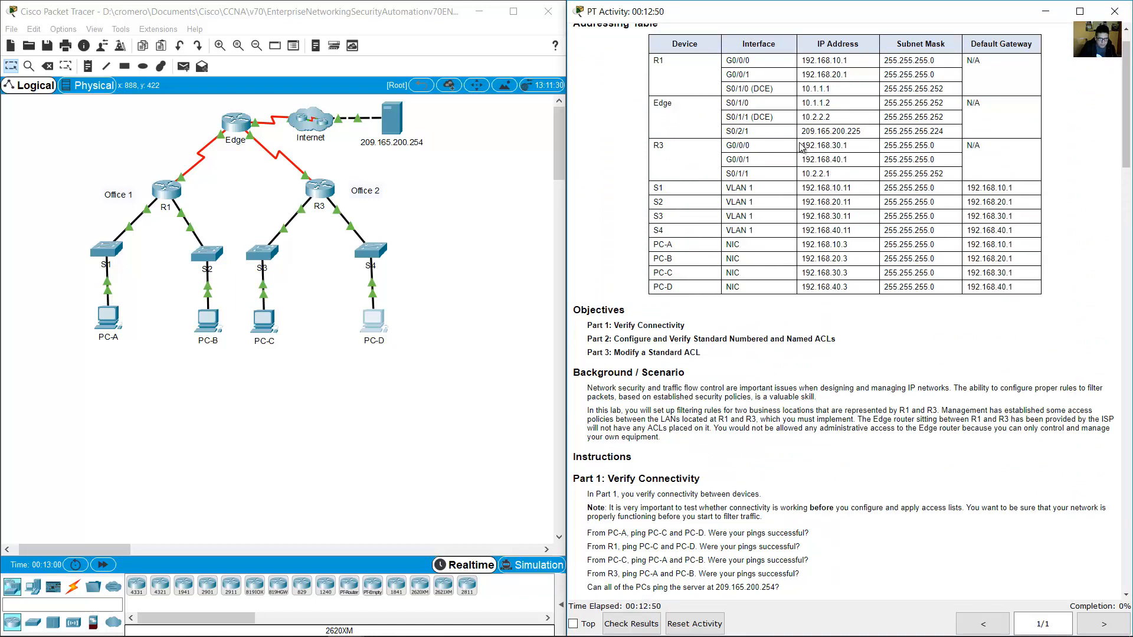
{"action": "left_click_drag", "start_coordinate": [801, 147], "coordinate": [852, 149]}
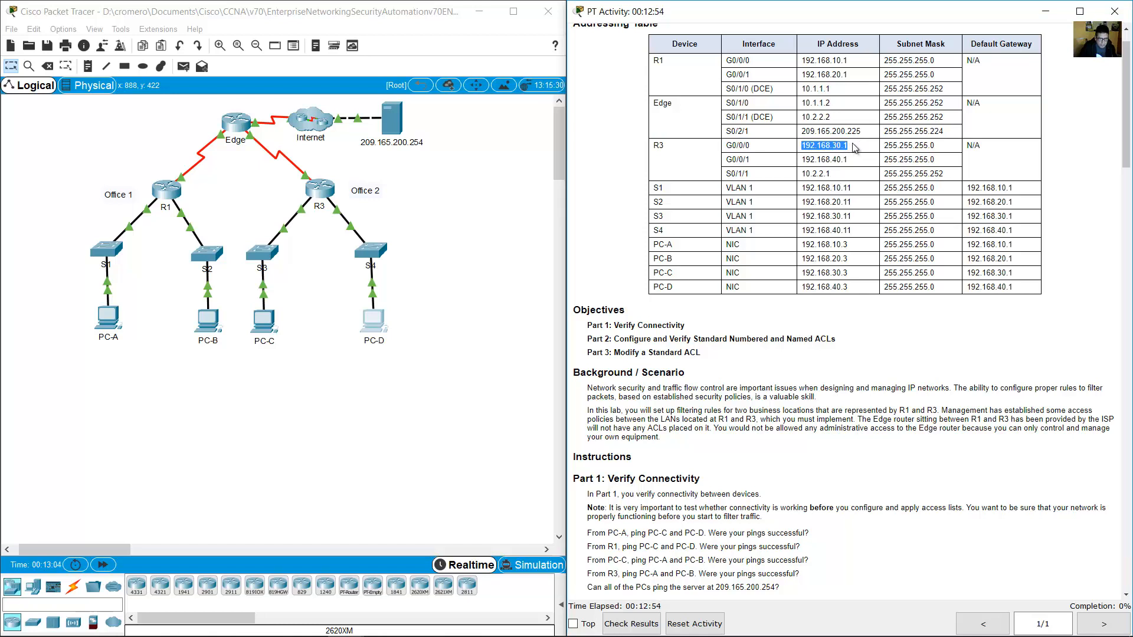
{"action": "left_click_drag", "start_coordinate": [753, 147], "coordinate": [625, 162]}
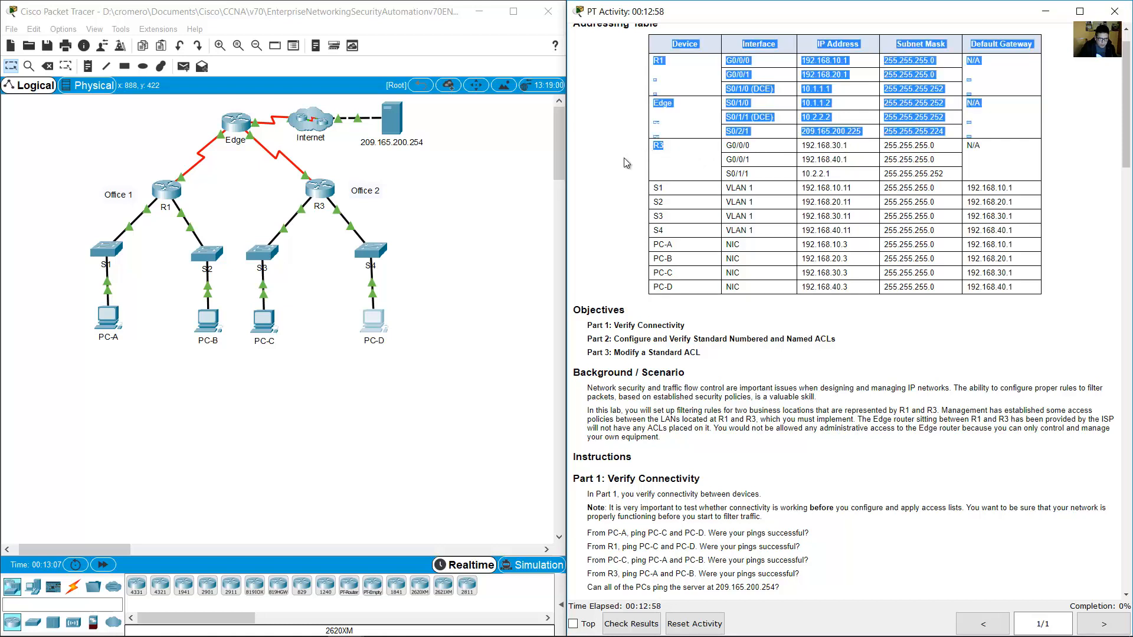
Add the network note 192.168.30.0/24 beside the link between S3 and PC-C in the topology
{"action": "left_click", "coordinate": [438, 204]}
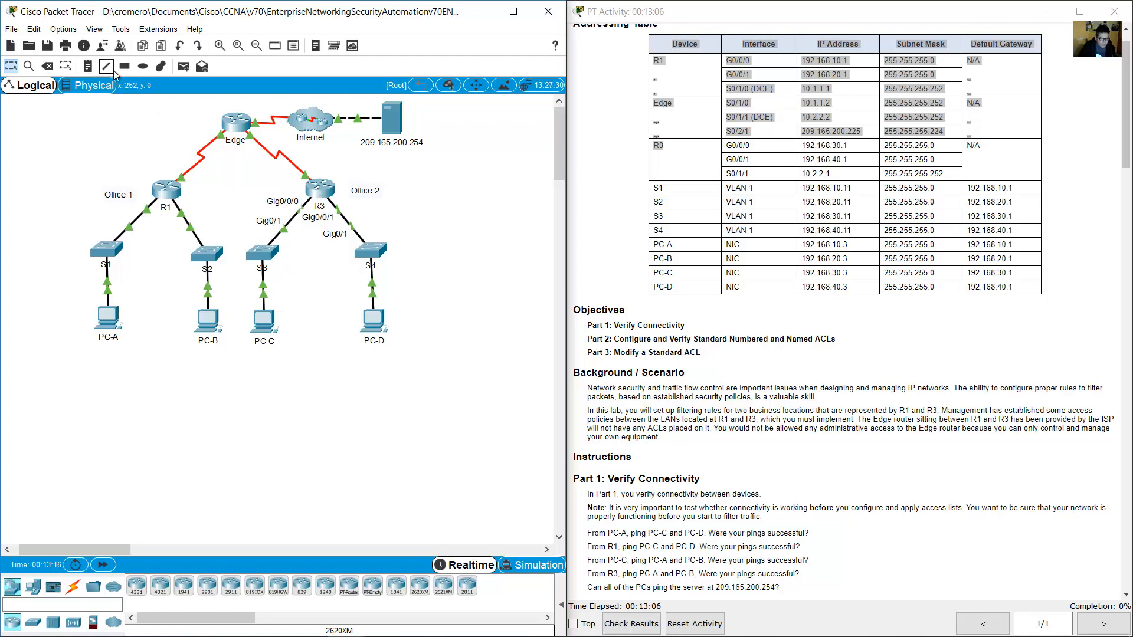
{"action": "left_click", "coordinate": [88, 66]}
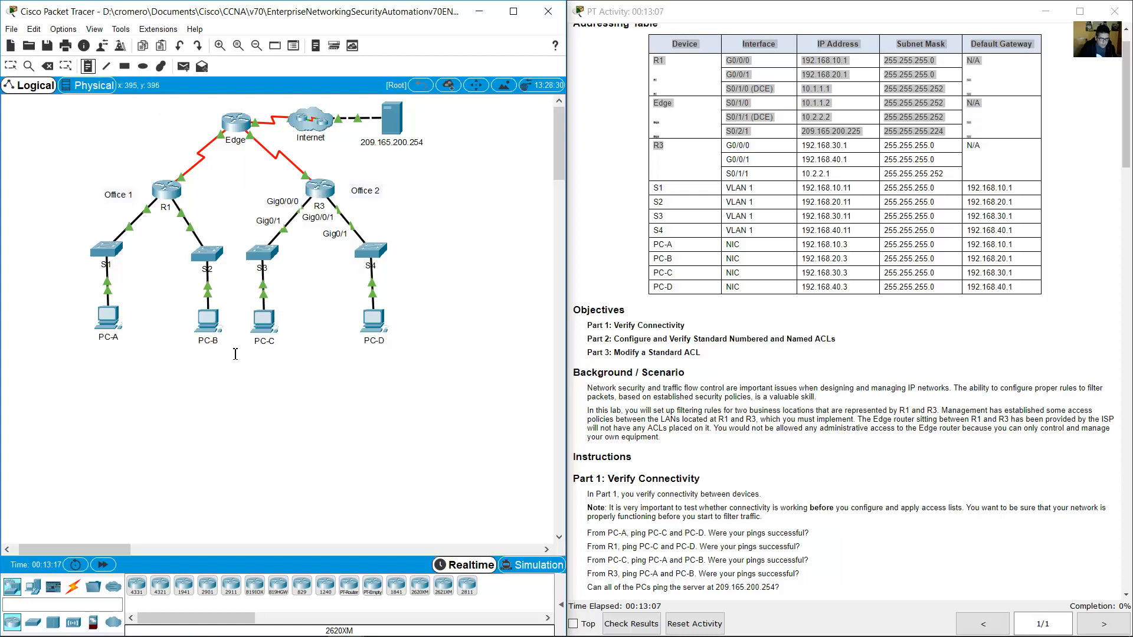
{"action": "left_click", "coordinate": [276, 278]}
{"action": "type", "text": "192.1"}
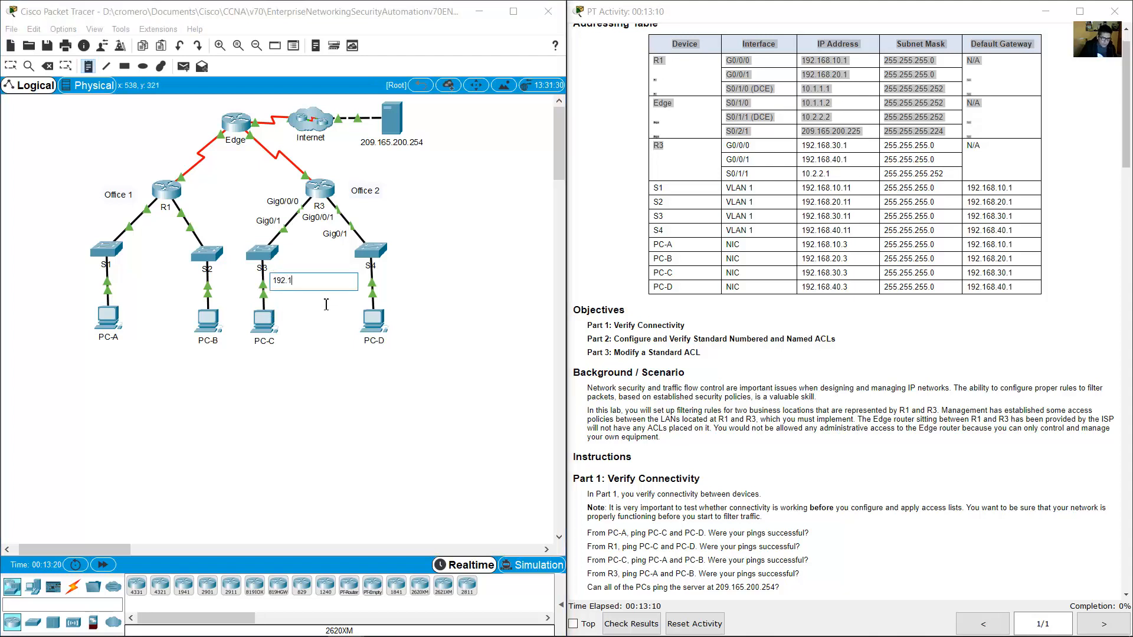
{"action": "type", "text": "68.30.0/24"}
{"action": "left_click", "coordinate": [424, 193]}
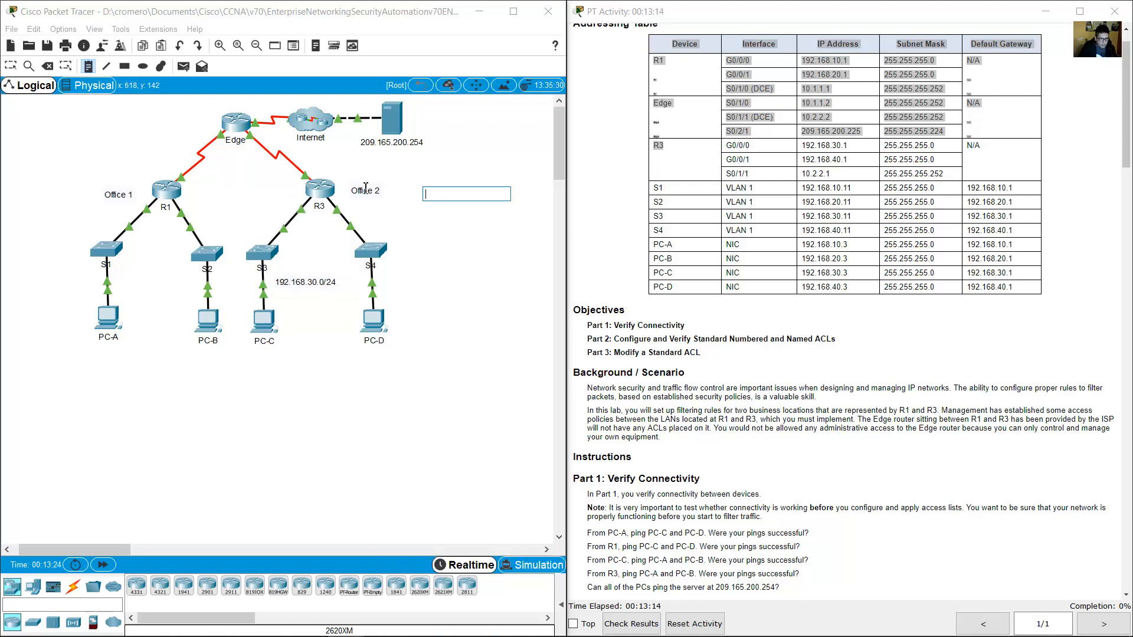
{"action": "left_click", "coordinate": [11, 65]}
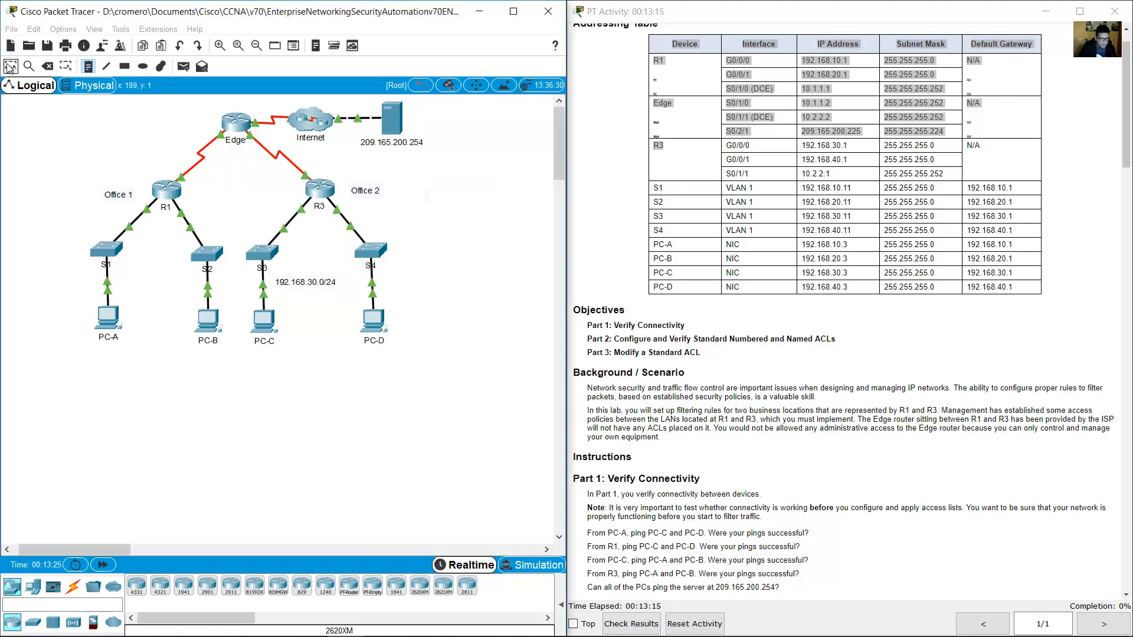
Examine the 192.168.30.0/24 label and the S3 and PC-C LAN in the topology
{"action": "left_click", "coordinate": [298, 281]}
{"action": "left_click", "coordinate": [331, 345]}
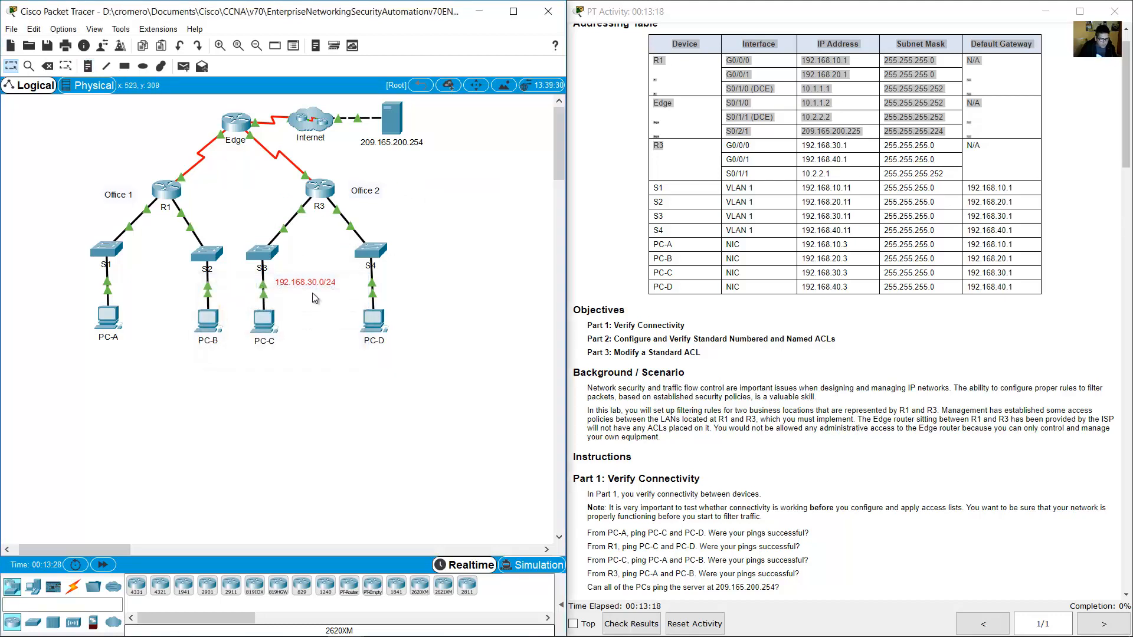
{"action": "left_click", "coordinate": [288, 284]}
{"action": "left_click", "coordinate": [331, 346]}
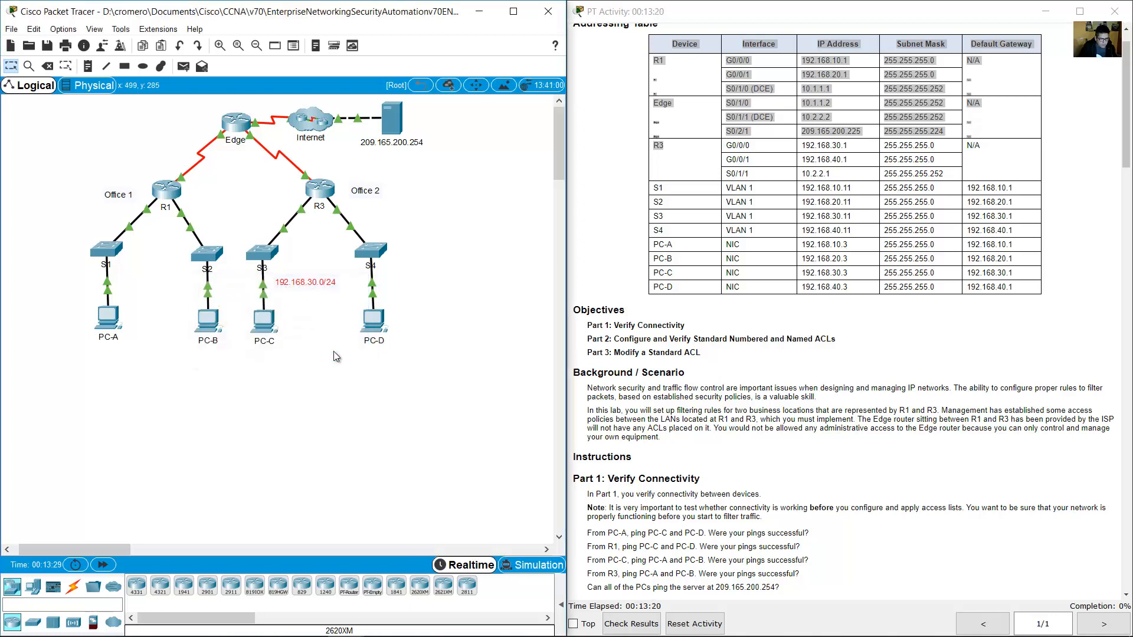
{"action": "left_click", "coordinate": [490, 274]}
{"action": "left_click_drag", "start_coordinate": [302, 392], "coordinate": [262, 216]}
{"action": "left_click", "coordinate": [459, 243]}
Identify the ACL's source networks in Step 1 and find their matching R1 interfaces in the addressing table
{"action": "left_click", "coordinate": [834, 134]}
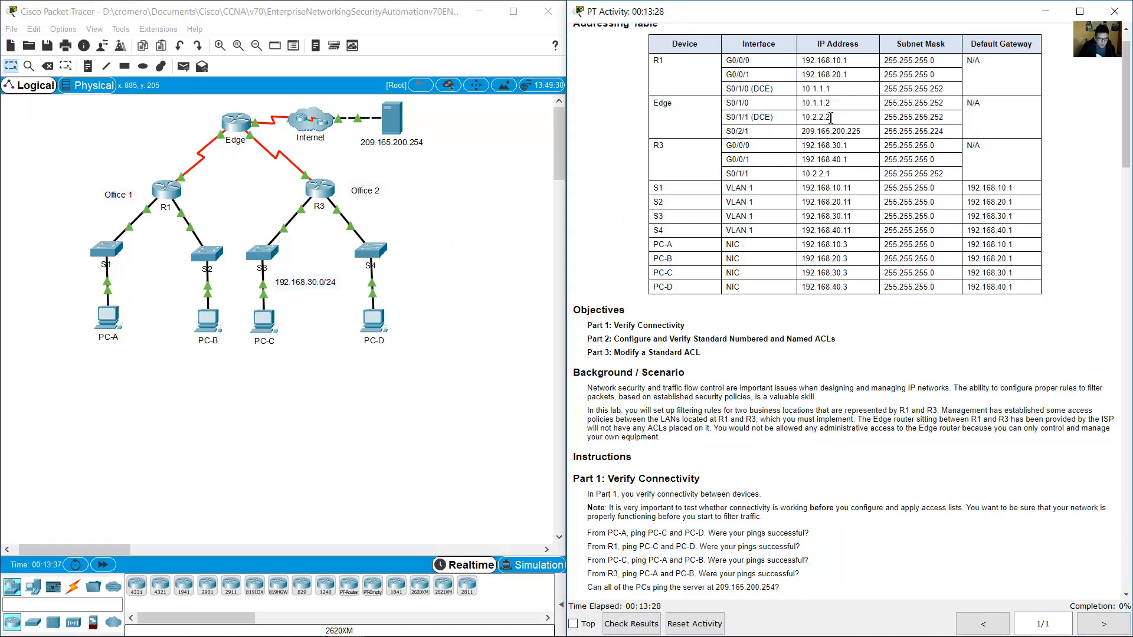
{"action": "scroll", "coordinate": [883, 304], "scroll_direction": "down", "scroll_amount": 10}
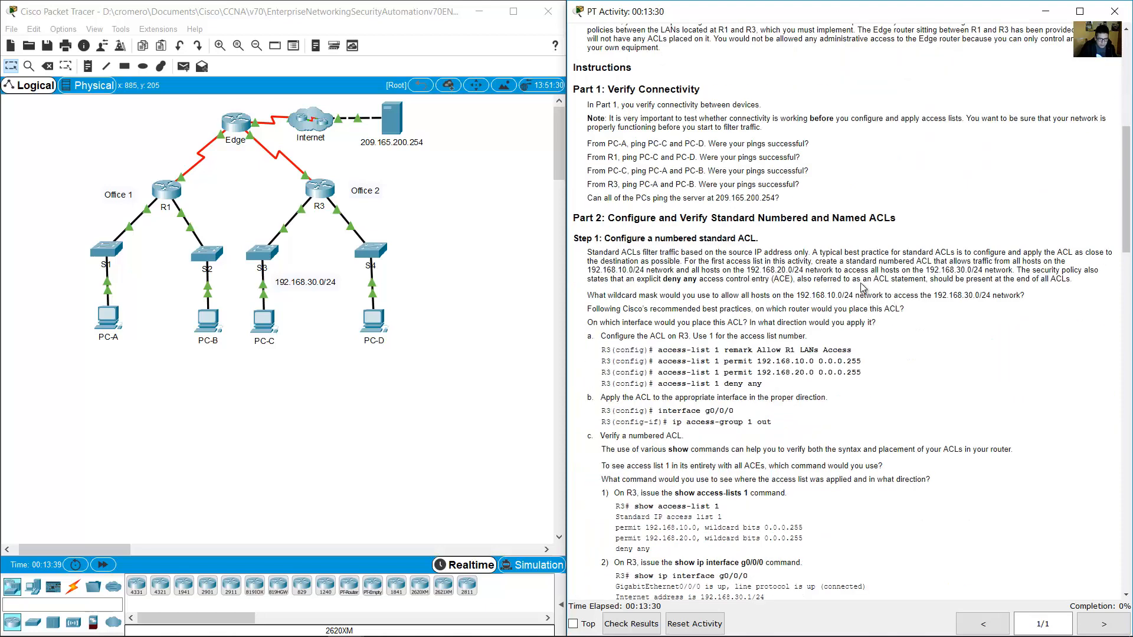
{"action": "left_click_drag", "start_coordinate": [621, 265], "coordinate": [636, 278]}
{"action": "left_click", "coordinate": [791, 273]}
{"action": "left_click", "coordinate": [782, 270]}
{"action": "scroll", "coordinate": [797, 270], "scroll_direction": "up", "scroll_amount": 11}
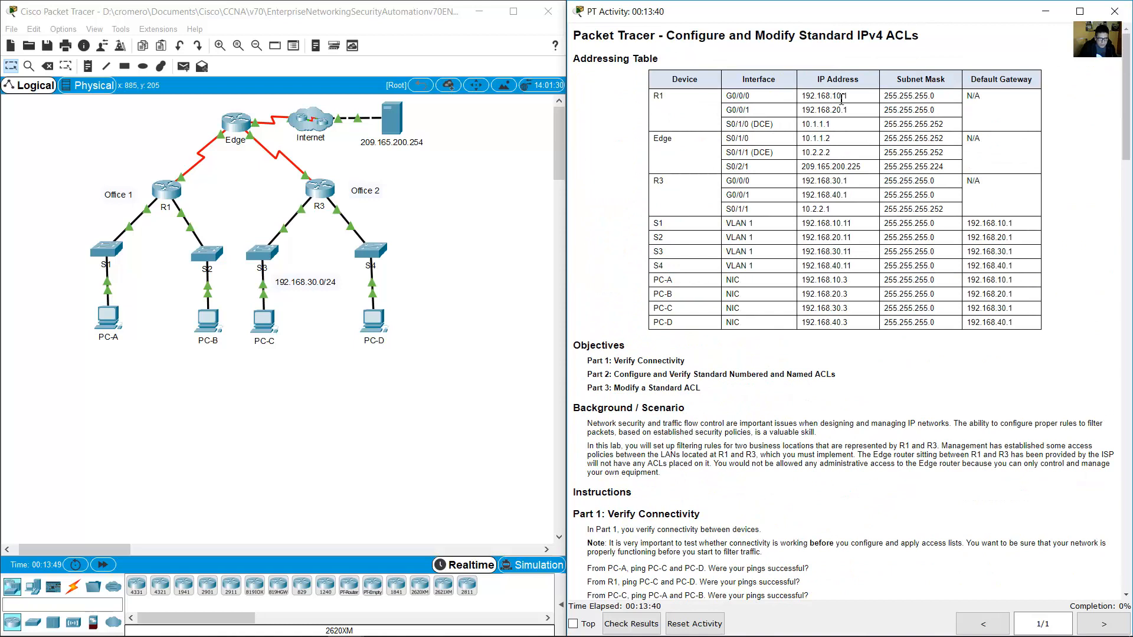
{"action": "left_click_drag", "start_coordinate": [826, 97], "coordinate": [858, 103]}
{"action": "left_click", "coordinate": [840, 114]}
{"action": "left_click_drag", "start_coordinate": [837, 111], "coordinate": [833, 110]}
{"action": "left_click_drag", "start_coordinate": [725, 110], "coordinate": [750, 111]}
Add the network note 192.168.10.0/24 beside the link between S1 and PC-A
{"action": "left_click", "coordinate": [215, 203]}
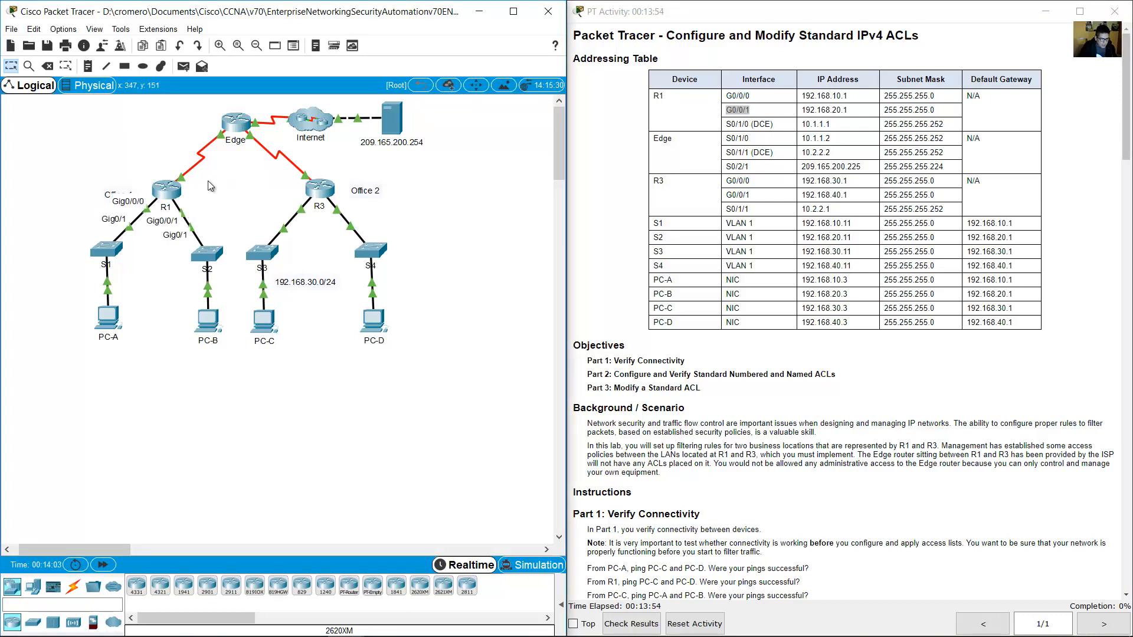
{"action": "left_click", "coordinate": [88, 66]}
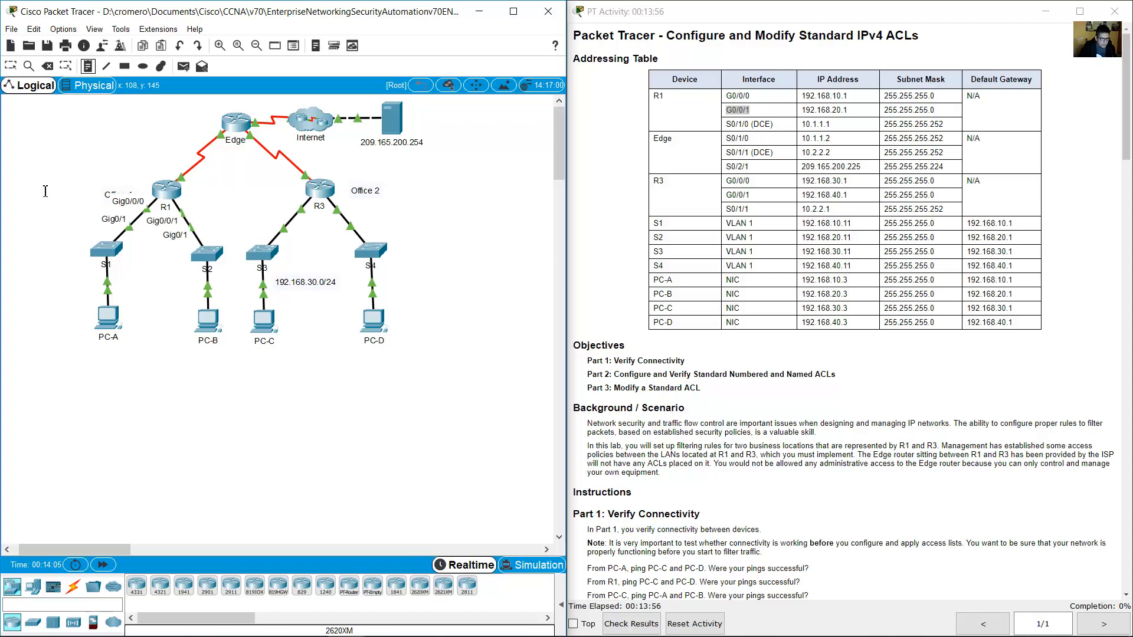
{"action": "left_click", "coordinate": [30, 268]}
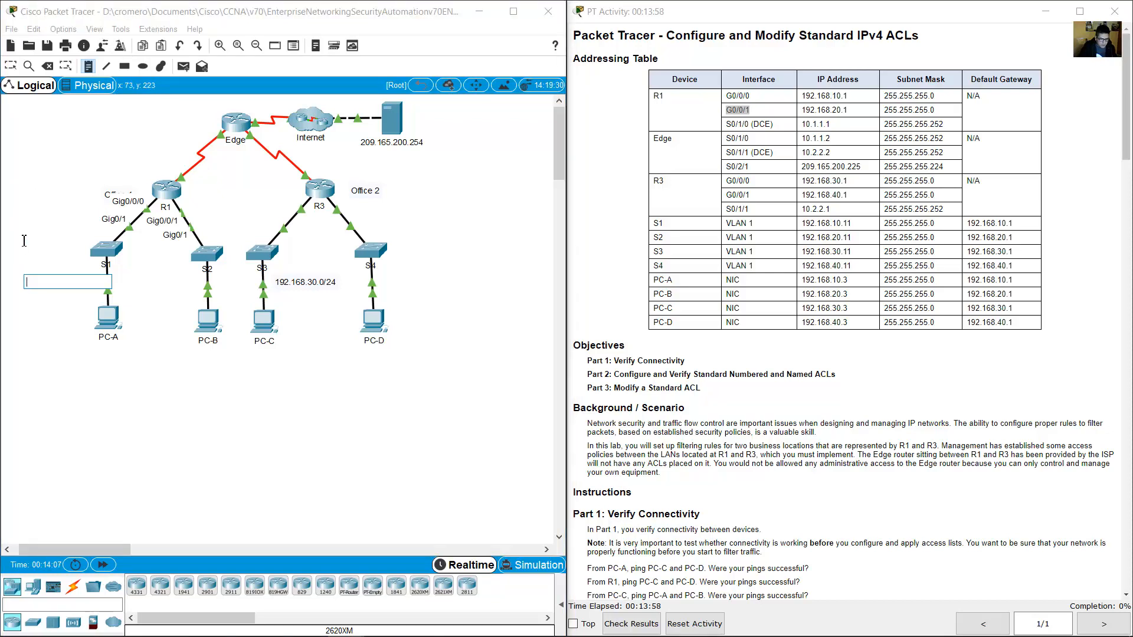
{"action": "type", "text": "192.168.1"}
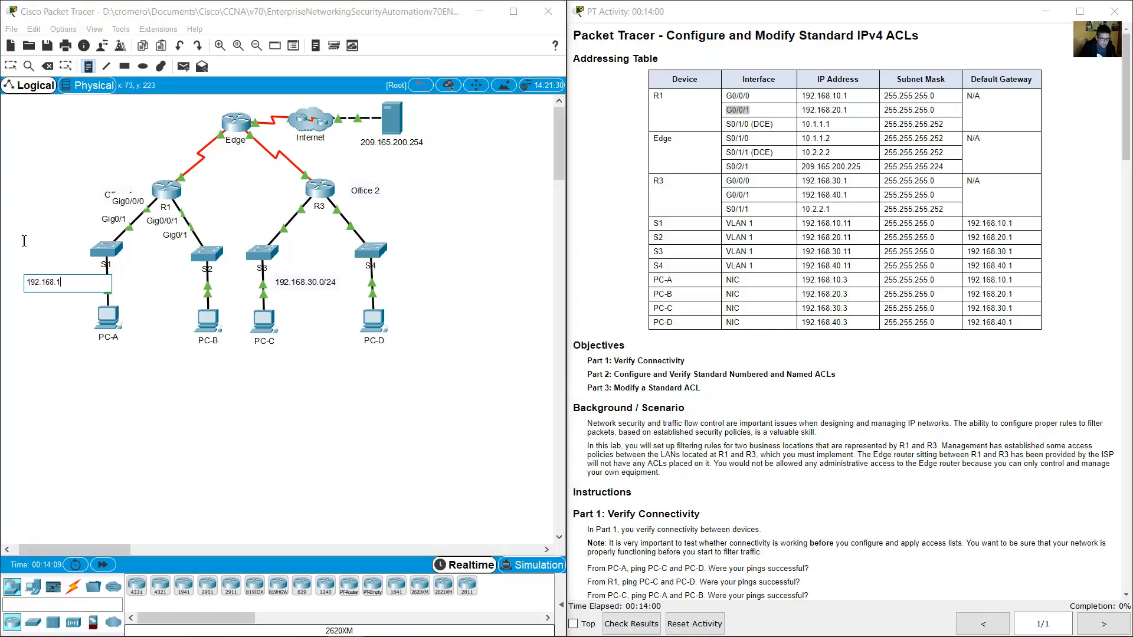
{"action": "type", "text": "0.0/24"}
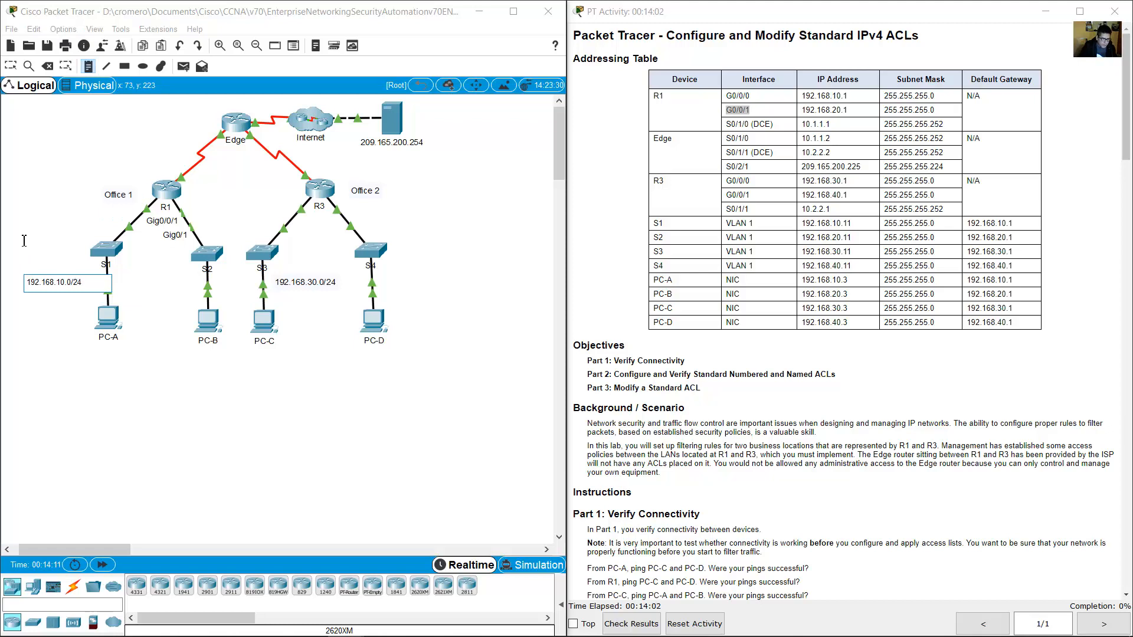
{"action": "left_click", "coordinate": [132, 325]}
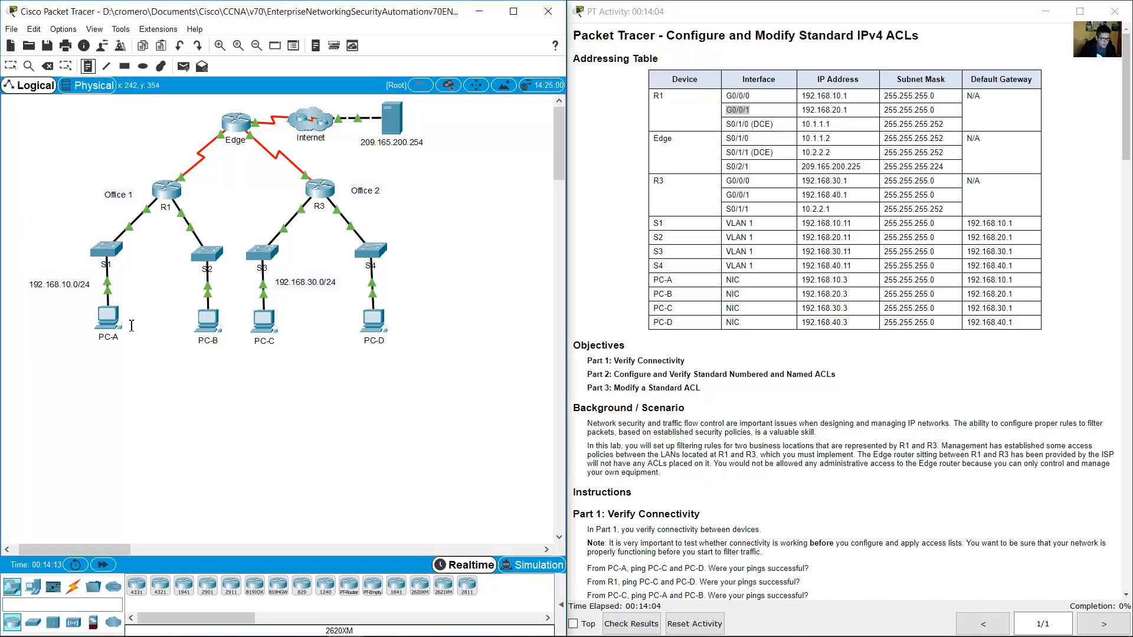
Add the network note 192.168.20.0/24 beside the link between S2 and PC-B
{"action": "left_click", "coordinate": [147, 280]}
{"action": "type", "text": "192.168.20.0/24"}
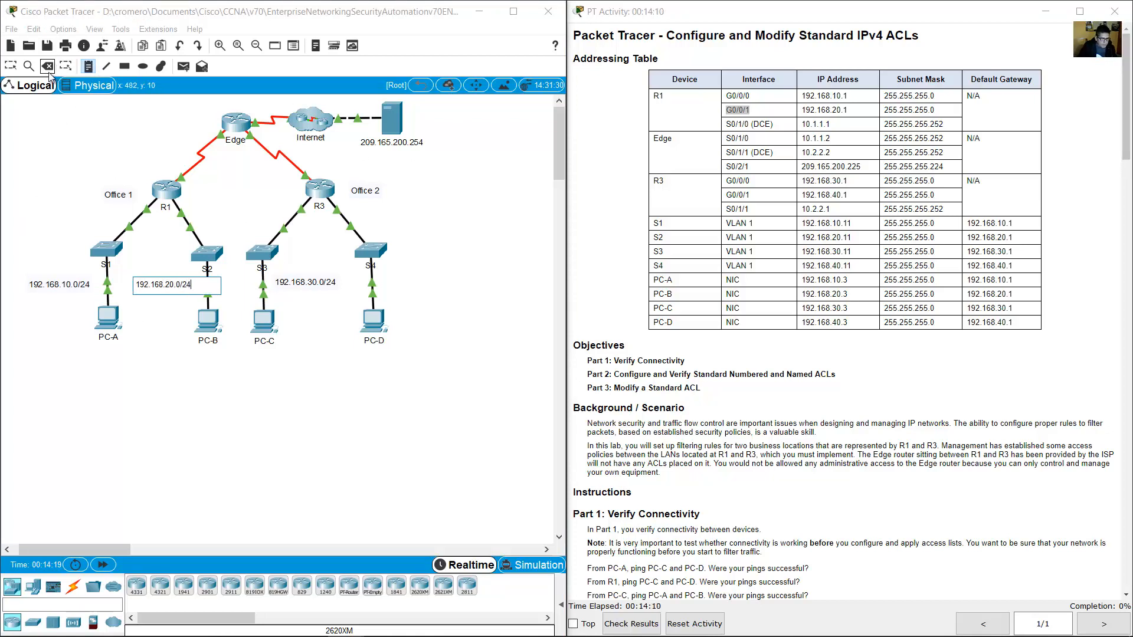
{"action": "left_click", "coordinate": [19, 72]}
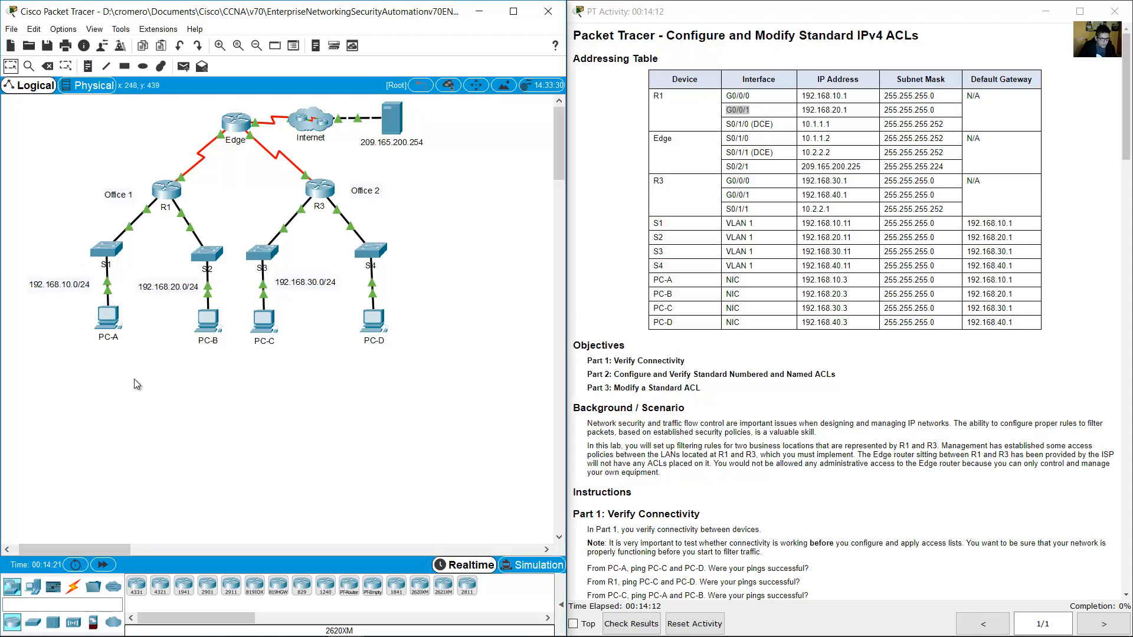
In Paint, sketch orange traffic paths from PC-A and PC-B through R1, Edge and R3 to the 192.168.30.0/24 network
{"action": "left_click_drag", "start_coordinate": [221, 384], "coordinate": [11, 225]}
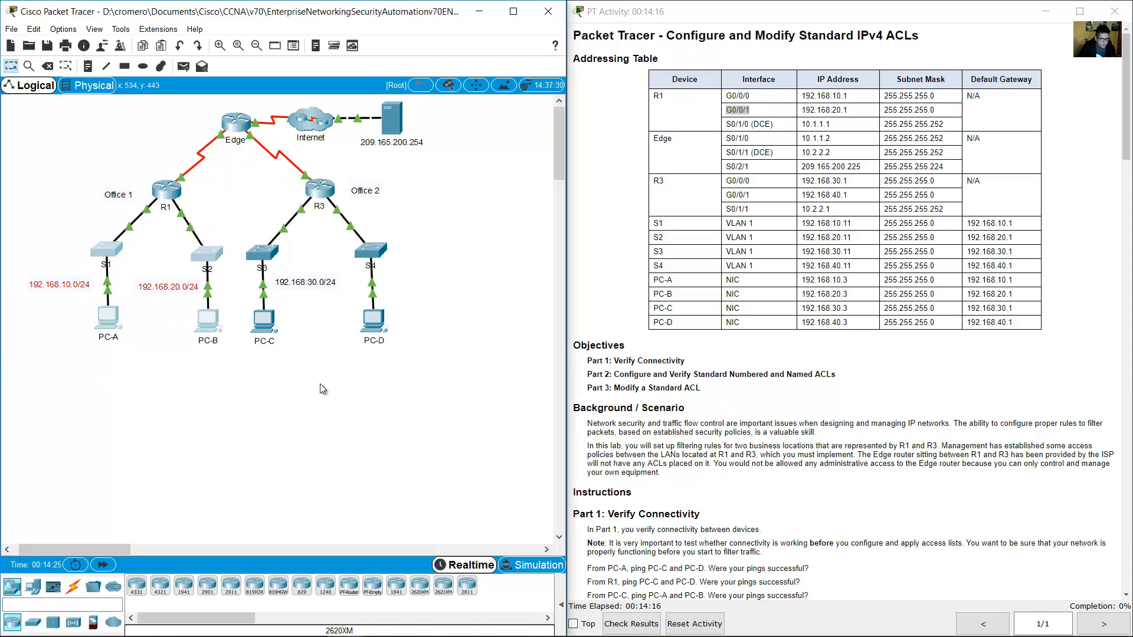
{"action": "left_click_drag", "start_coordinate": [338, 407], "coordinate": [252, 244]}
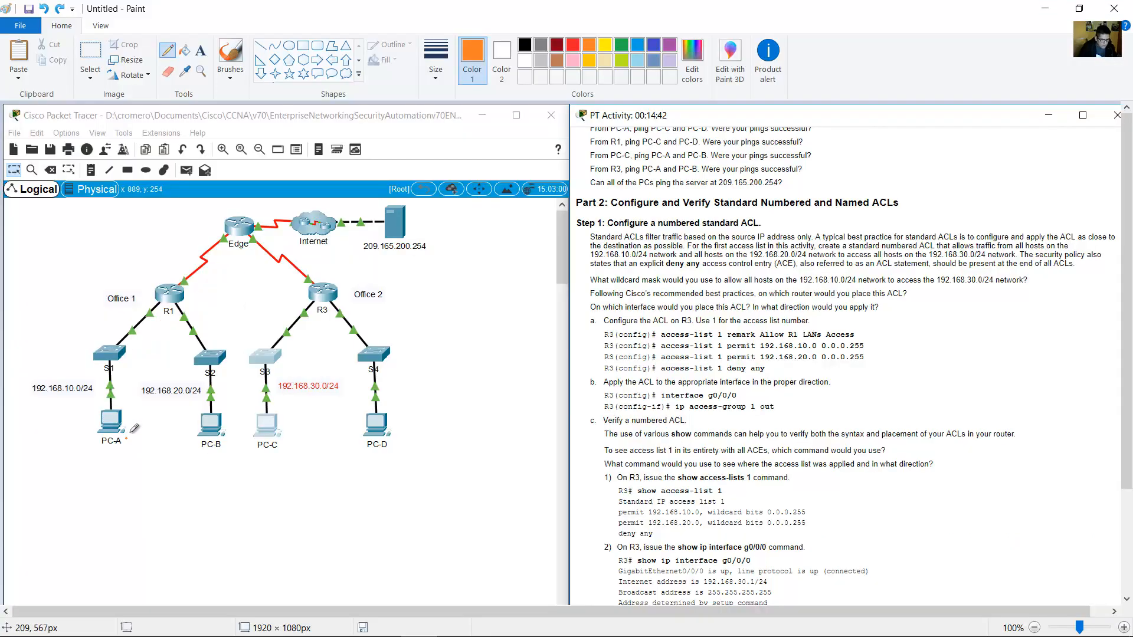
{"action": "mouse_move", "coordinate": [126, 438]}
{"action": "left_mouse_down"}
{"action": "mouse_move", "coordinate": [134, 349]}
{"action": "mouse_move", "coordinate": [191, 298]}
{"action": "left_mouse_up"}
{"action": "mouse_move", "coordinate": [189, 437]}
{"action": "left_mouse_down"}
{"action": "mouse_move", "coordinate": [191, 289]}
{"action": "mouse_move", "coordinate": [212, 264]}
{"action": "mouse_move", "coordinate": [248, 254]}
{"action": "mouse_move", "coordinate": [301, 284]}
{"action": "mouse_move", "coordinate": [244, 355]}
{"action": "mouse_move", "coordinate": [253, 393]}
{"action": "left_mouse_up"}
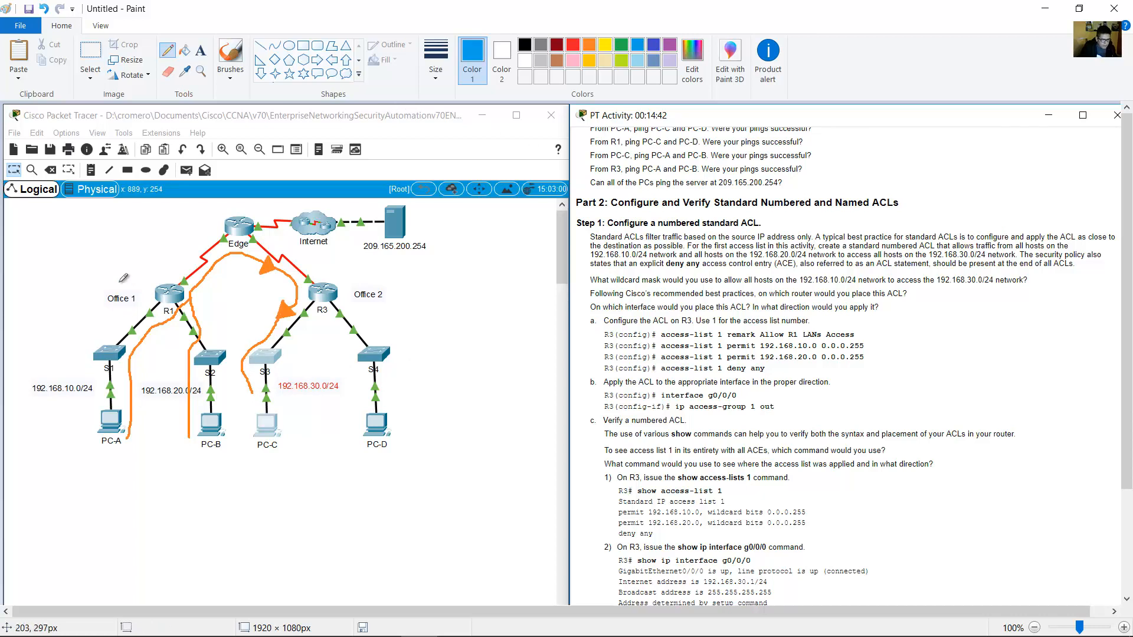
Circle the PC-A LAN and the PC-C LAN in blue on the Paint capture, undoing each circle
{"action": "mouse_move", "coordinate": [123, 279]}
{"action": "left_mouse_down"}
{"action": "mouse_move", "coordinate": [93, 326]}
{"action": "mouse_move", "coordinate": [178, 472]}
{"action": "mouse_move", "coordinate": [204, 338]}
{"action": "mouse_move", "coordinate": [122, 274]}
{"action": "mouse_move", "coordinate": [118, 282]}
{"action": "left_mouse_up"}
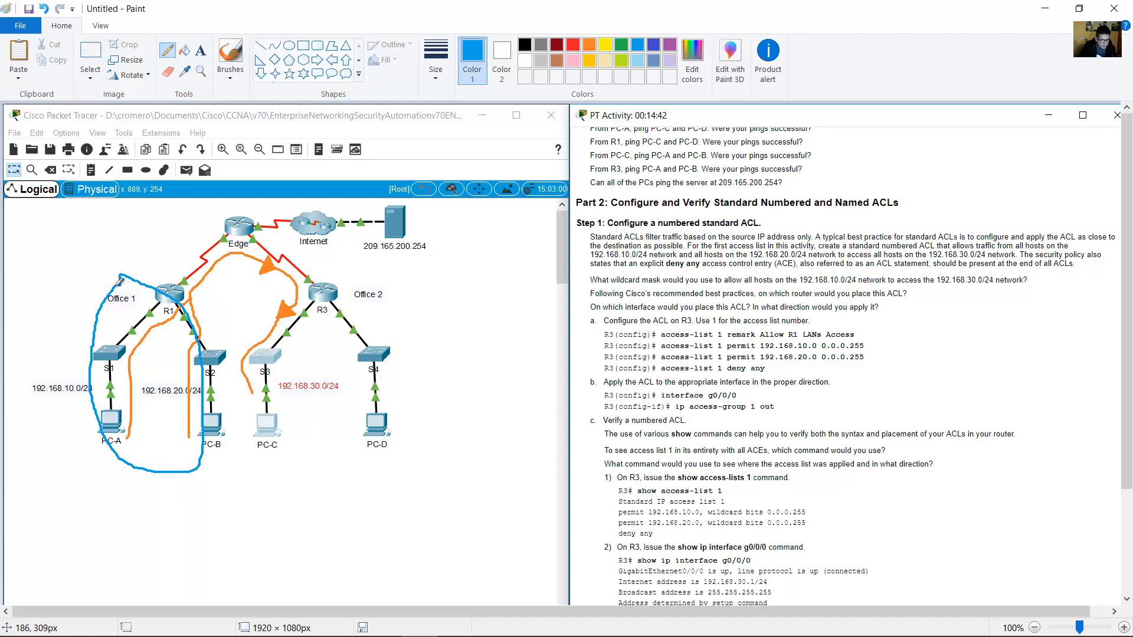
{"action": "key", "text": "ctrl+z"}
{"action": "mouse_move", "coordinate": [311, 455]}
{"action": "left_mouse_down"}
{"action": "mouse_move", "coordinate": [280, 291]}
{"action": "mouse_move", "coordinate": [264, 439]}
{"action": "mouse_move", "coordinate": [313, 431]}
{"action": "left_mouse_up"}
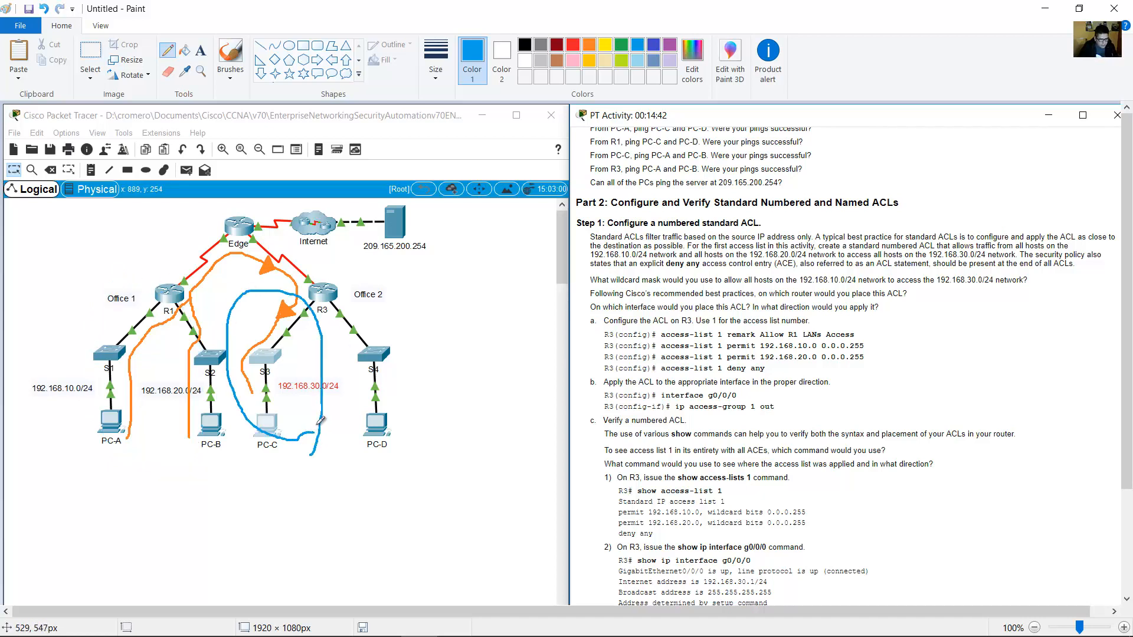
{"action": "key", "text": "ctrl+z"}
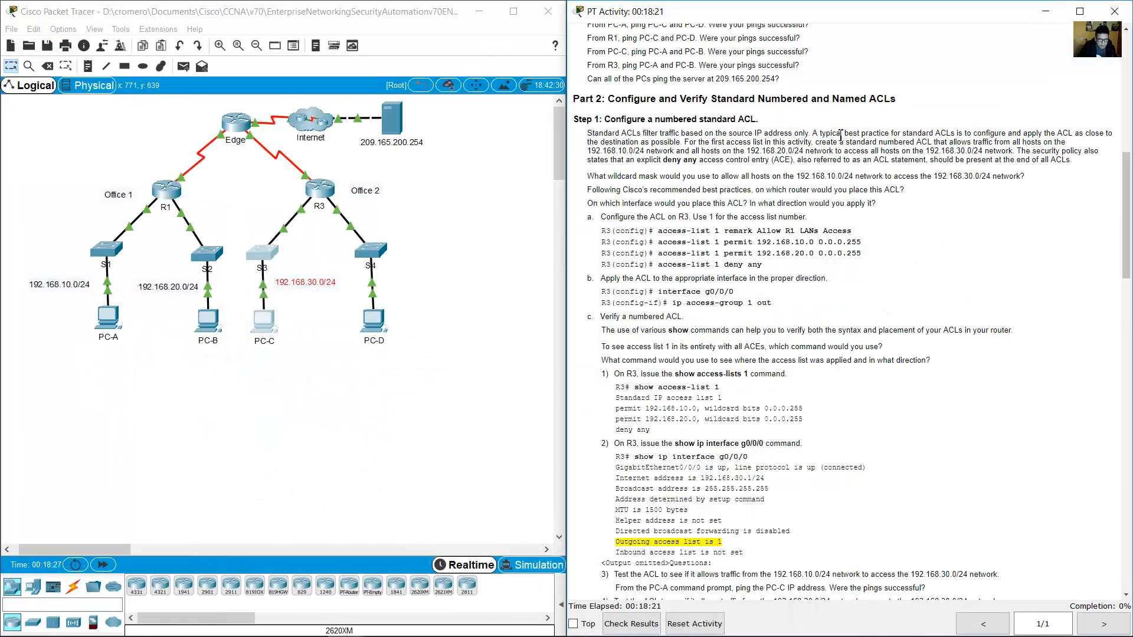
Examine the placement best practice for standard ACLs and temporarily circle R3 in blue on the Paint capture
{"action": "left_click_drag", "start_coordinate": [818, 132], "coordinate": [683, 142]}
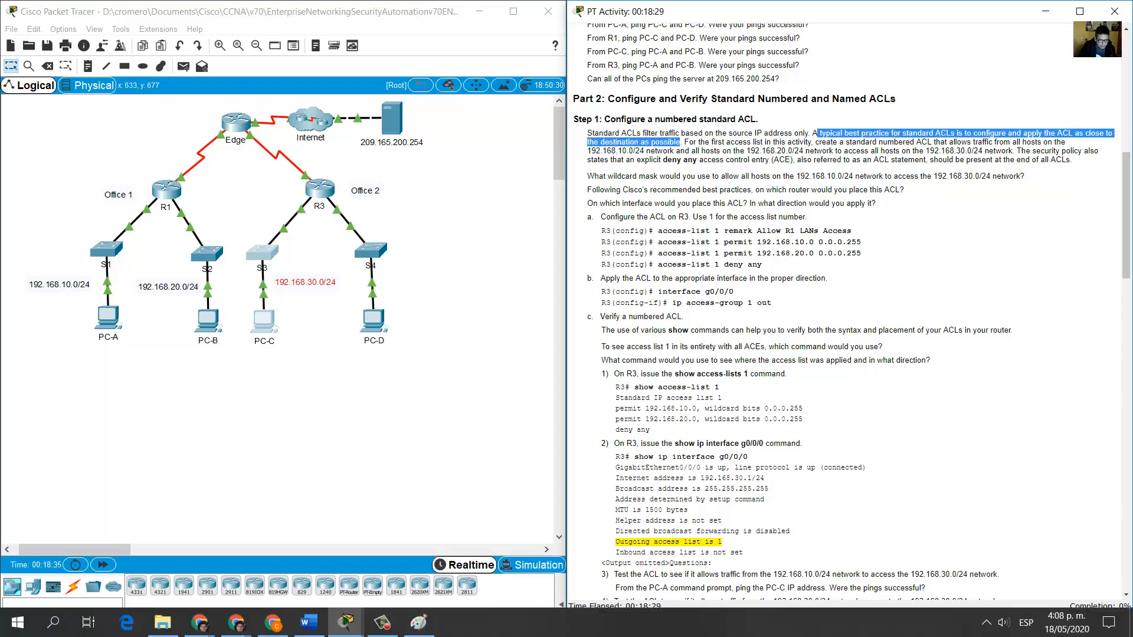
{"action": "left_click", "coordinate": [419, 624]}
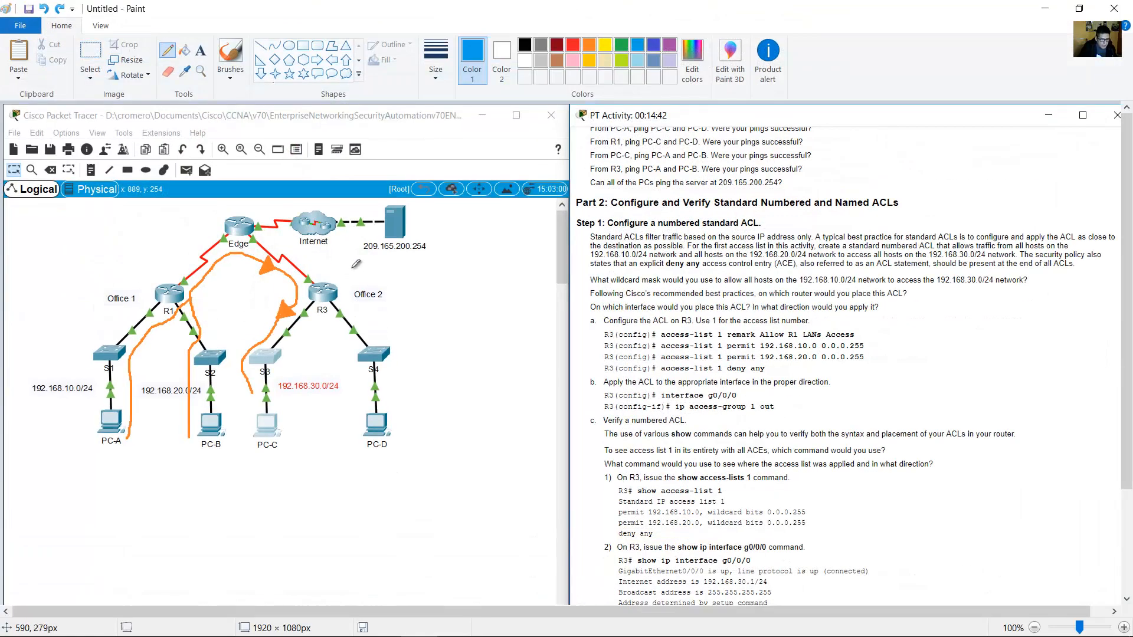
{"action": "mouse_move", "coordinate": [355, 264]}
{"action": "left_mouse_down"}
{"action": "mouse_move", "coordinate": [282, 310]}
{"action": "mouse_move", "coordinate": [368, 277]}
{"action": "mouse_move", "coordinate": [345, 279]}
{"action": "left_mouse_up"}
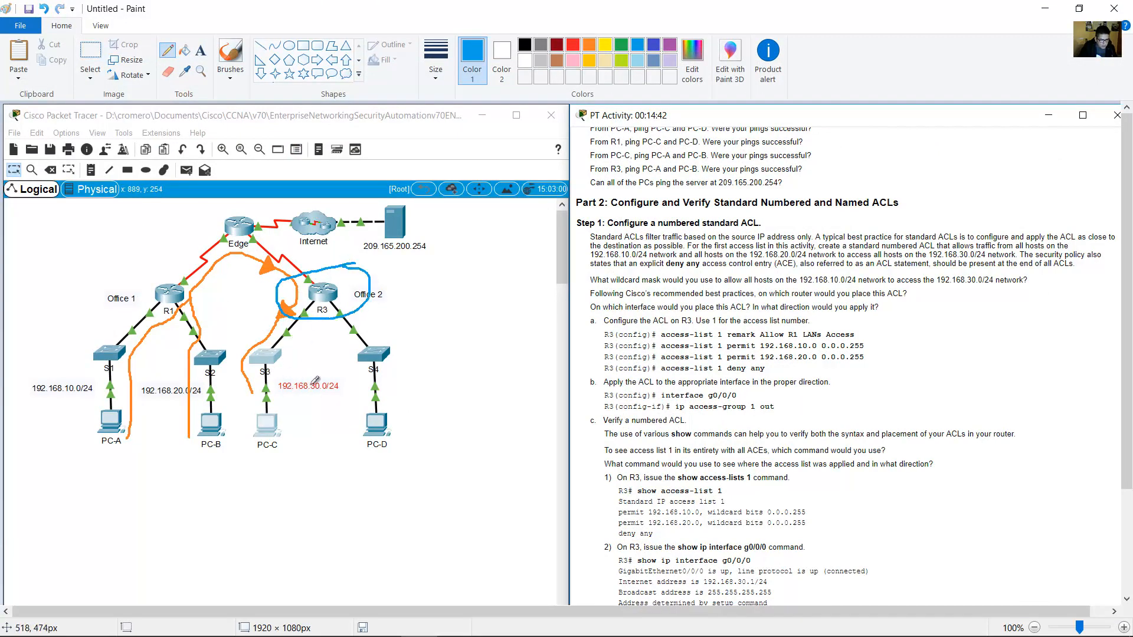
{"action": "key", "text": "ctrl+z"}
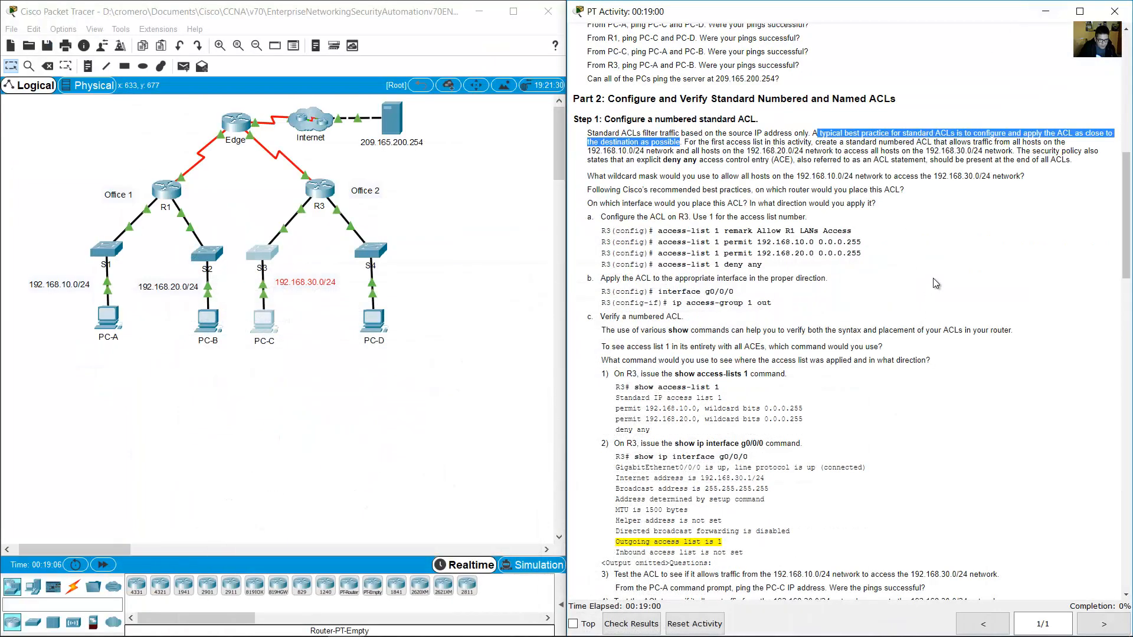
Examine the interface and direction in the Step 1b commands and locate that R3 interface in the topology
{"action": "left_click", "coordinate": [936, 284]}
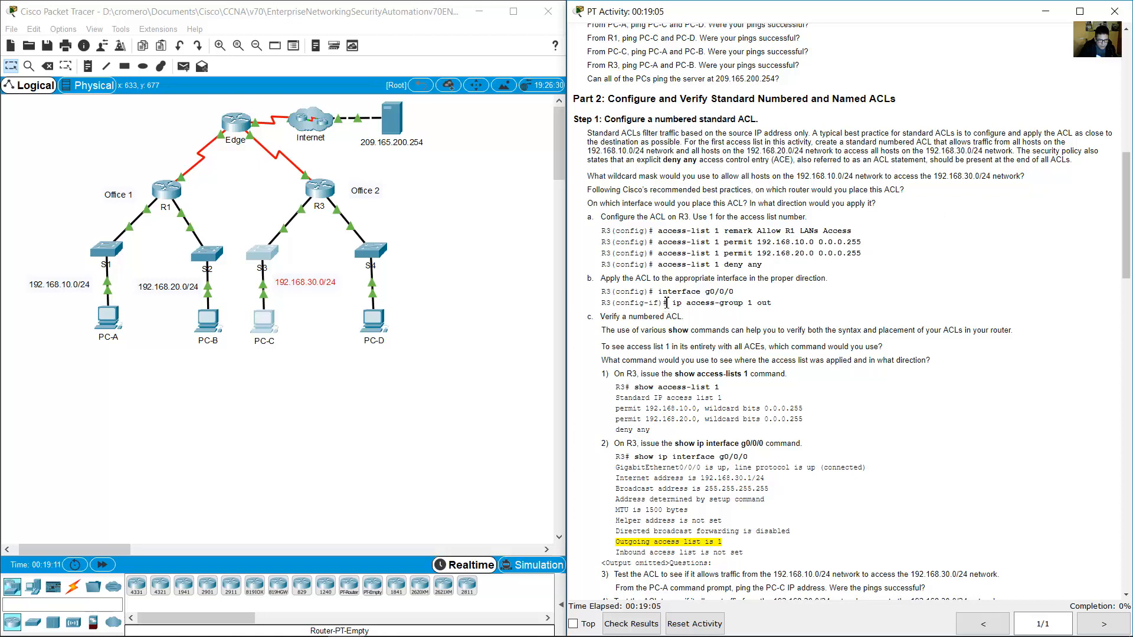
{"action": "left_click_drag", "start_coordinate": [659, 291], "coordinate": [735, 293]}
{"action": "left_click", "coordinate": [335, 237]}
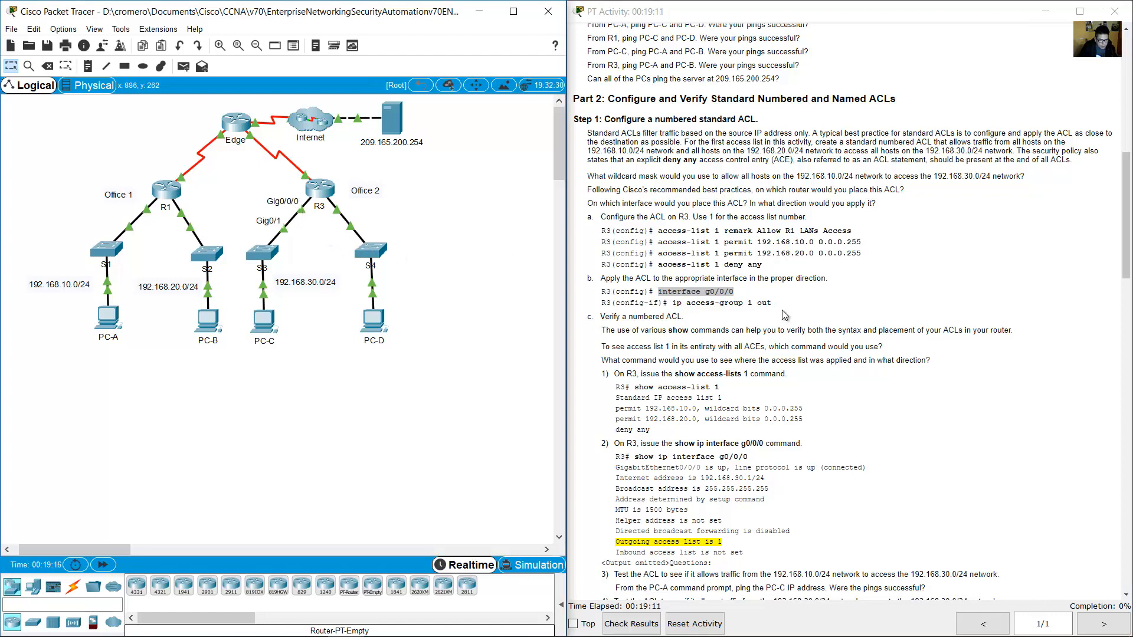
{"action": "left_click_drag", "start_coordinate": [762, 303], "coordinate": [787, 306]}
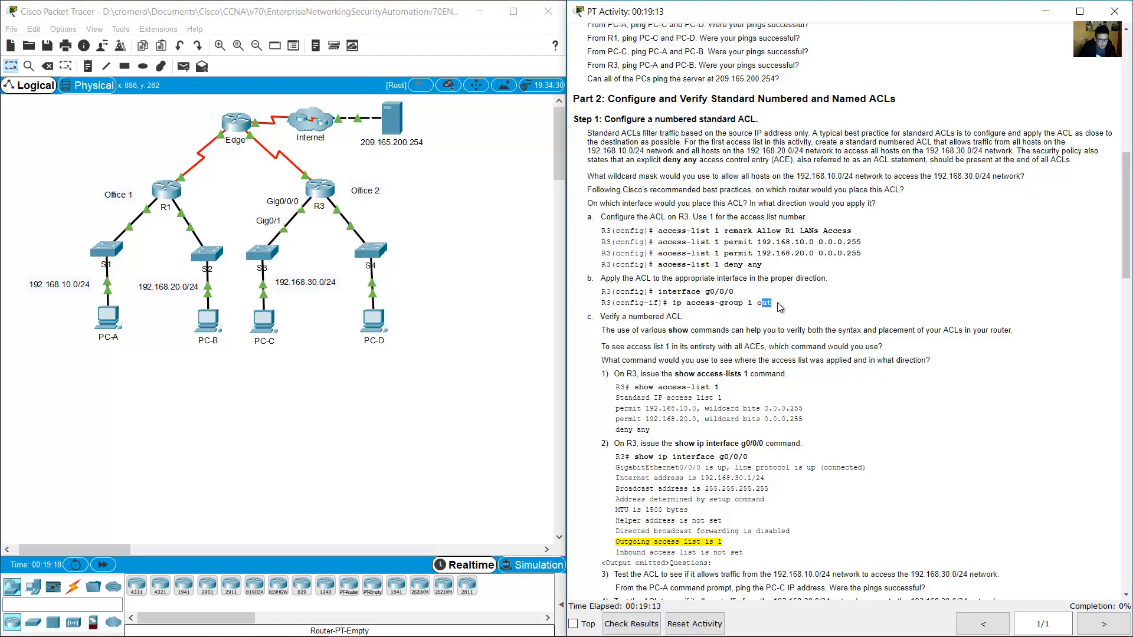
{"action": "left_click_drag", "start_coordinate": [611, 304], "coordinate": [592, 307]}
{"action": "left_click_drag", "start_coordinate": [603, 293], "coordinate": [612, 307]}
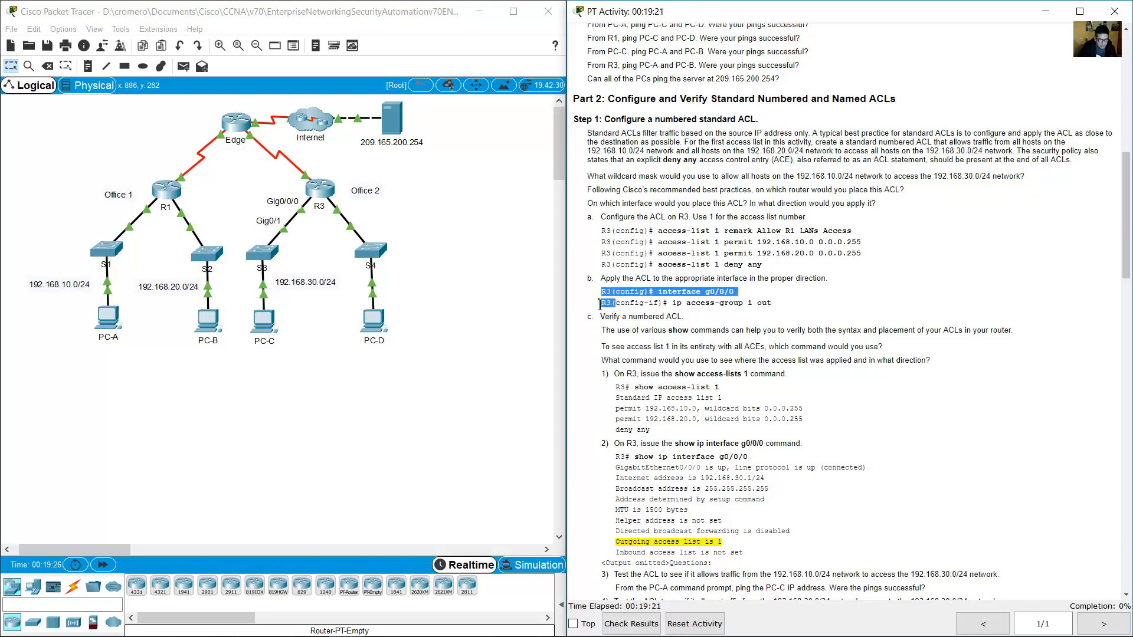
{"action": "left_click_drag", "start_coordinate": [412, 178], "coordinate": [305, 211]}
{"action": "left_click", "coordinate": [752, 305]}
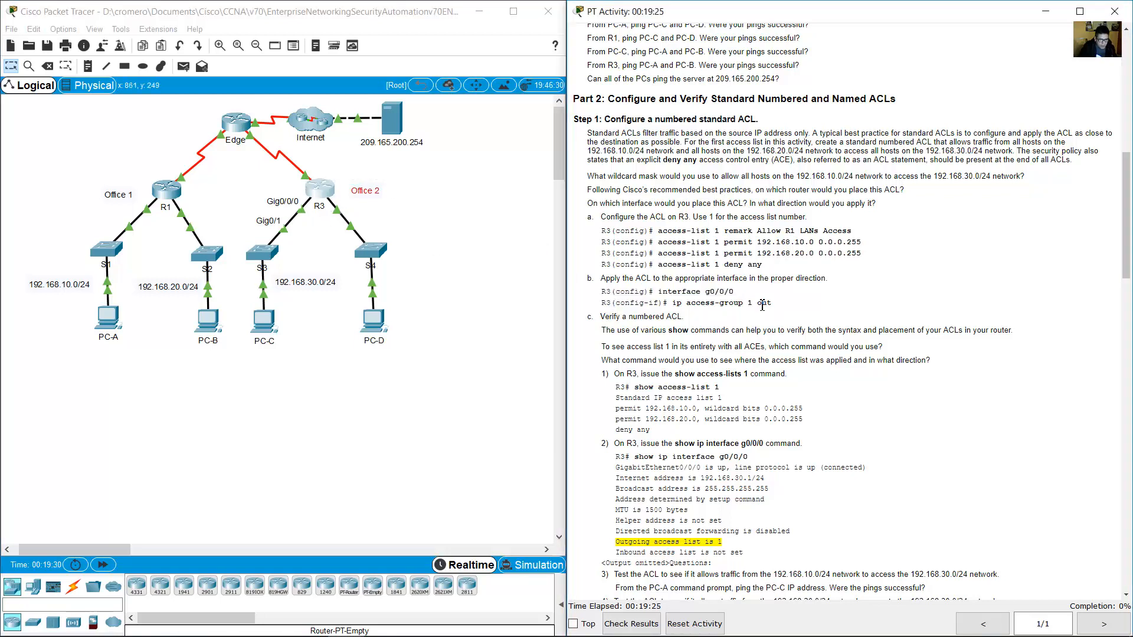
{"action": "left_click_drag", "start_coordinate": [707, 294], "coordinate": [749, 298]}
{"action": "double_click", "coordinate": [764, 303]}
{"action": "left_click", "coordinate": [307, 224]}
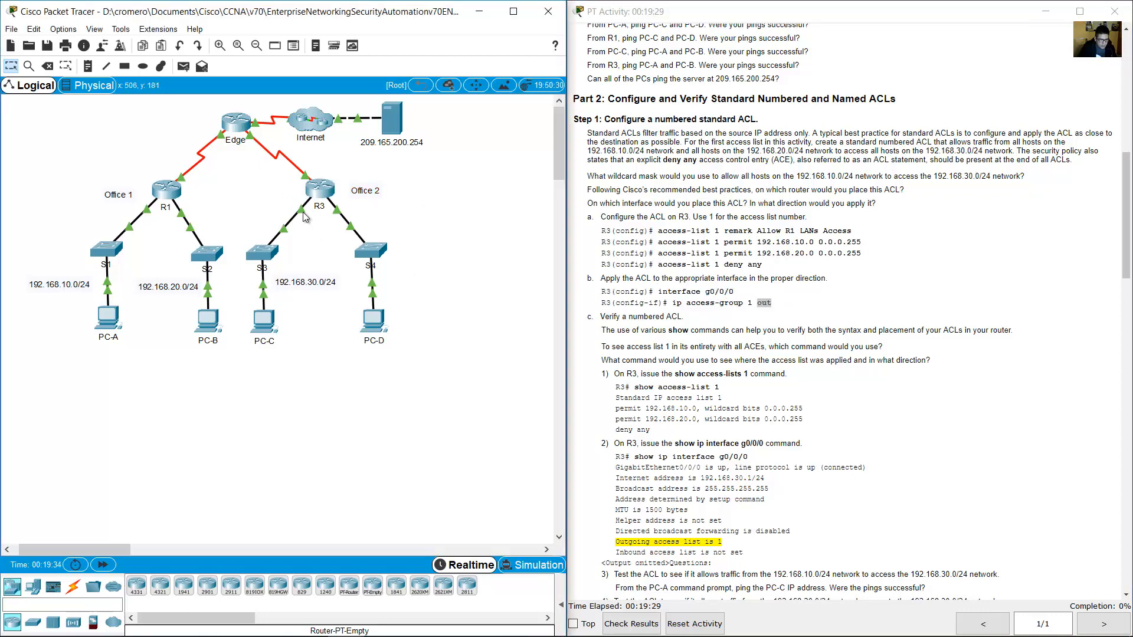
{"action": "mouse_move", "coordinate": [299, 207]}
Compare the policy's explicit deny requirement with the last access-list 1 command in Step 1a
{"action": "left_click_drag", "start_coordinate": [1020, 155], "coordinate": [1076, 161]}
{"action": "left_click_drag", "start_coordinate": [763, 265], "coordinate": [658, 265]}
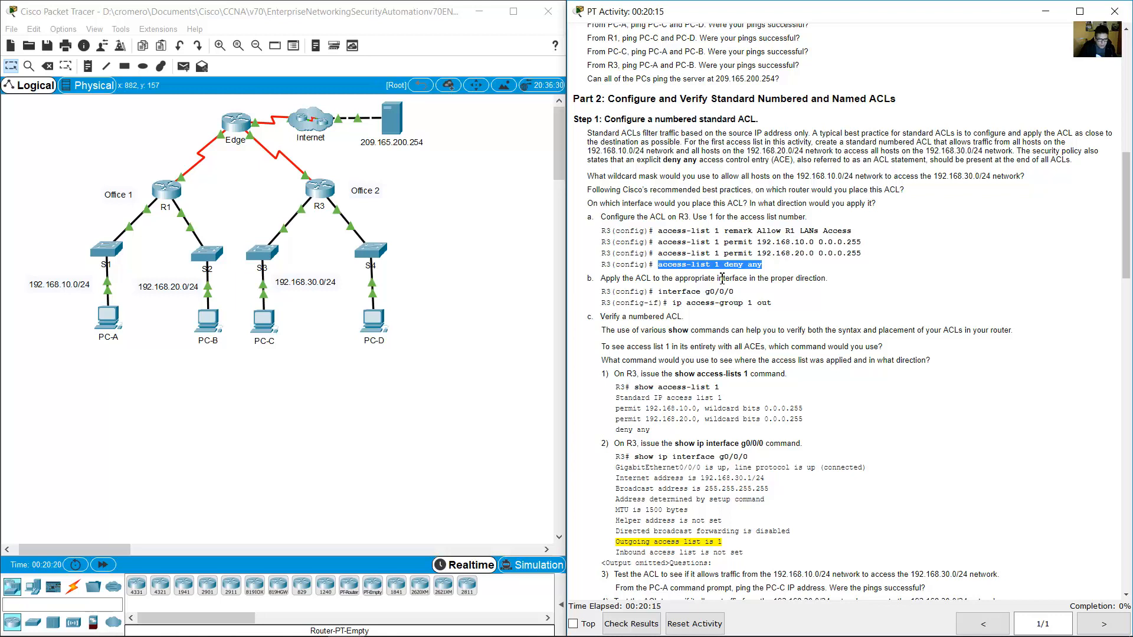
Open the R3 router's command line and enter global configuration mode
{"action": "left_click_drag", "start_coordinate": [657, 264], "coordinate": [763, 265]}
{"action": "left_click", "coordinate": [806, 279]}
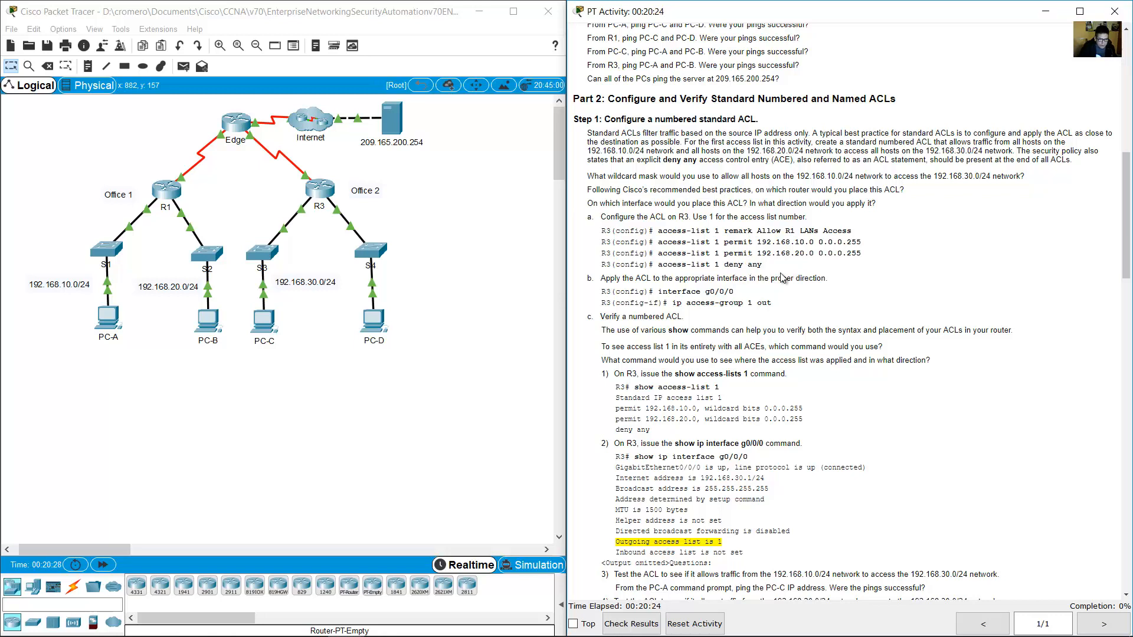
{"action": "left_click", "coordinate": [321, 190]}
{"action": "key", "text": "Return"}
{"action": "type", "text": "en"}
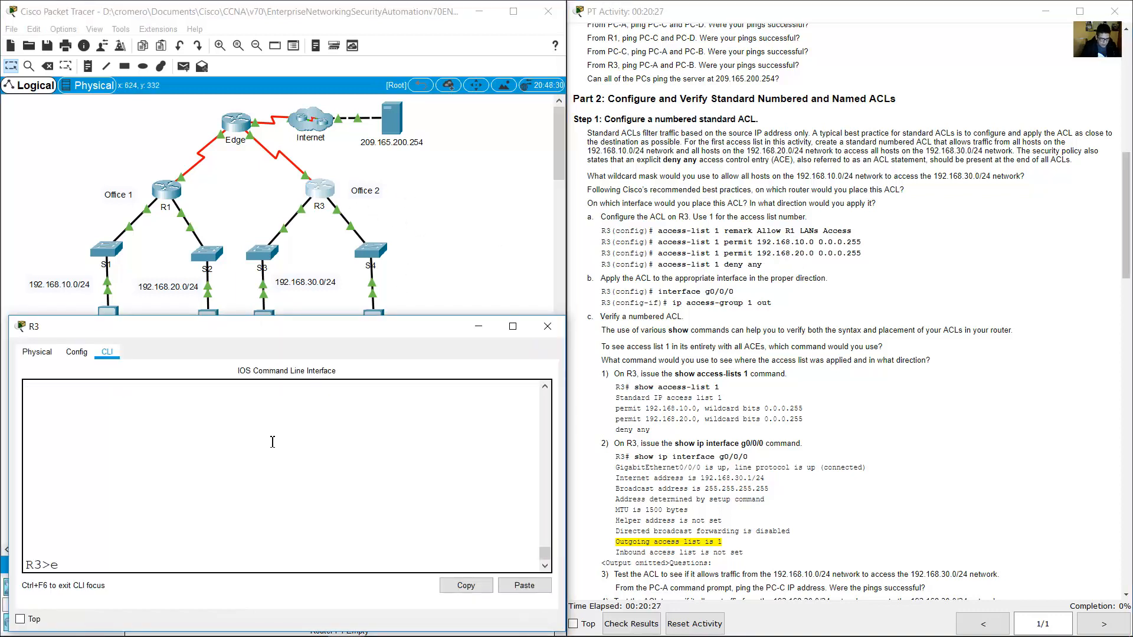
{"action": "key", "text": "Return"}
{"action": "type", "text": "conf term"}
{"action": "key", "text": "Return"}
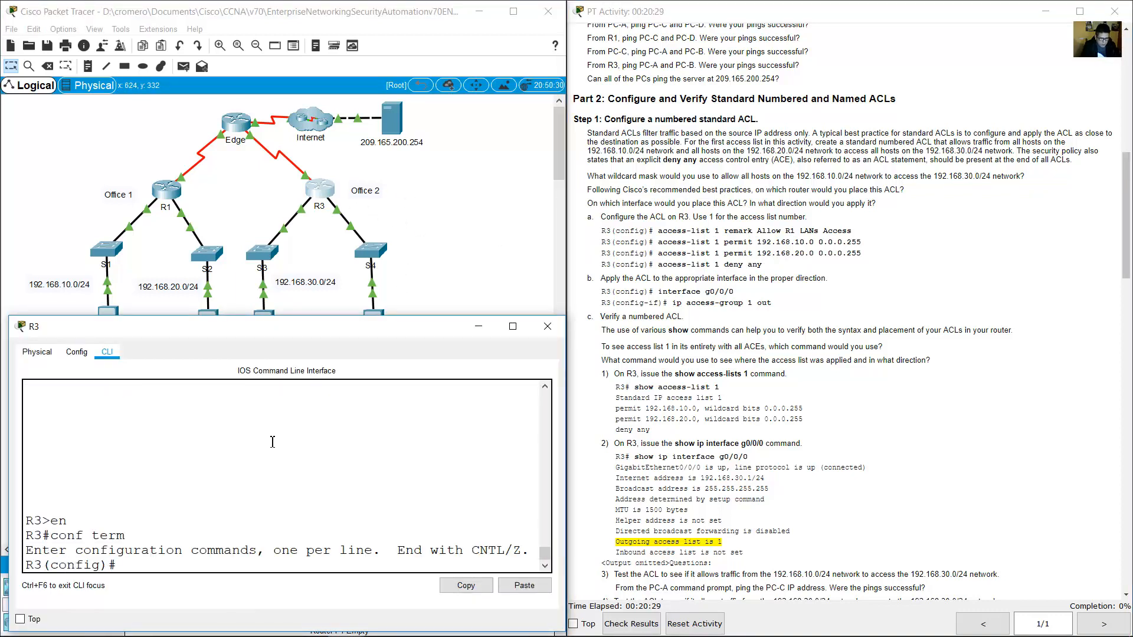
Add the remark "Allow R1 LANs Access" to access list 1 on R3
{"action": "type", "text": "access-list 1 remark"}
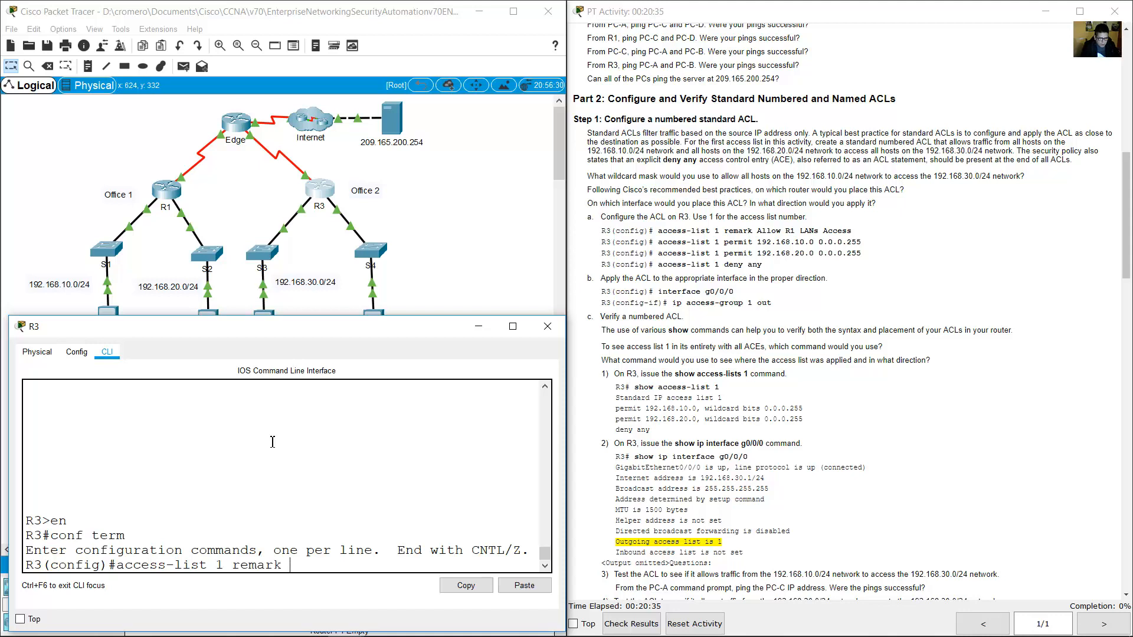
{"action": "type", "text": " Al"}
{"action": "key", "text": "BackSpace"}
{"action": "key", "text": "BackSpace"}
{"action": "type", "text": "R1 LANs Acces"}
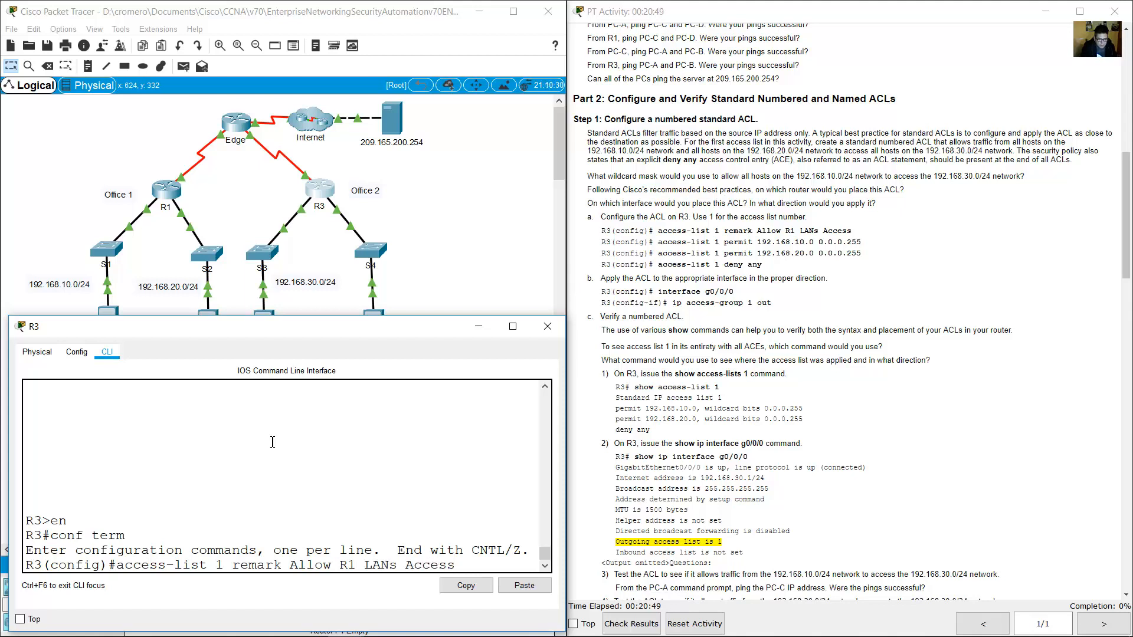
{"action": "type", "text": "s"}
{"action": "key", "text": "Return"}
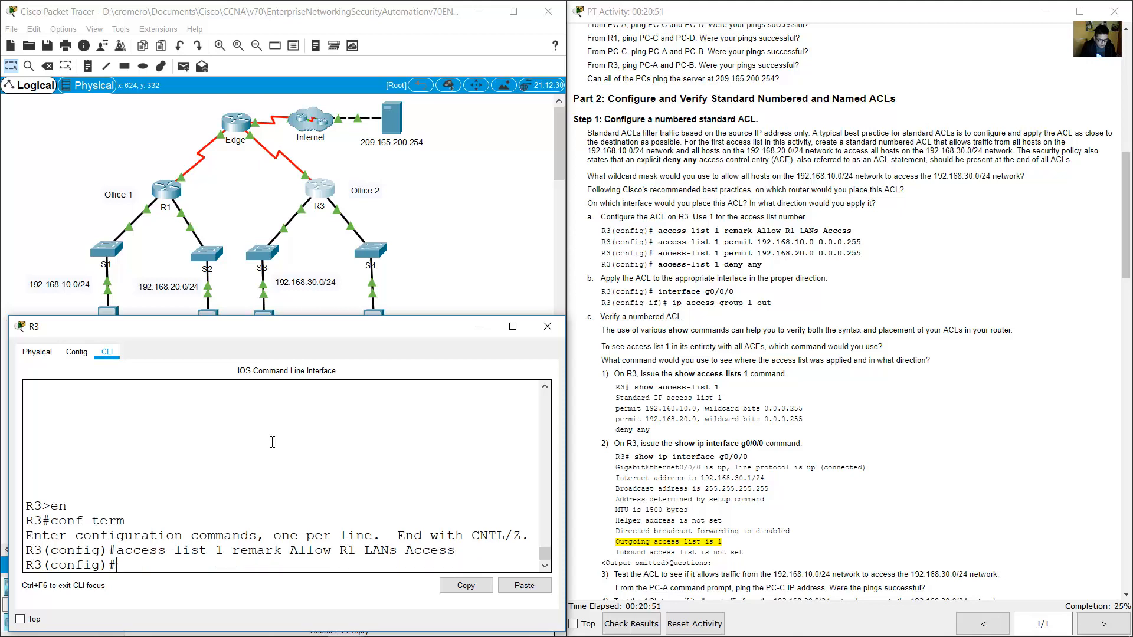
Add a permit entry for 192.168.10.0 with wildcard mask 0.0.0.255 to access list 1 on R3
{"action": "key", "text": "Up"}
{"action": "key", "text": "BackSpace"}
{"action": "key", "text": "BackSpace"}
{"action": "key", "text": "BackSpace"}
{"action": "key", "text": "BackSpace"}
{"action": "key", "text": "BackSpace"}
{"action": "key", "text": "BackSpace"}
{"action": "key", "text": "BackSpace"}
{"action": "key", "text": "BackSpace"}
{"action": "key", "text": "BackSpace"}
{"action": "key", "text": "BackSpace"}
{"action": "key", "text": "BackSpace"}
{"action": "key", "text": "BackSpace"}
{"action": "key", "text": "BackSpace"}
{"action": "key", "text": "BackSpace"}
{"action": "key", "text": "BackSpace"}
{"action": "key", "text": "BackSpace"}
{"action": "key", "text": "BackSpace"}
{"action": "key", "text": "BackSpace"}
{"action": "key", "text": "BackSpace"}
{"action": "key", "text": "BackSpace"}
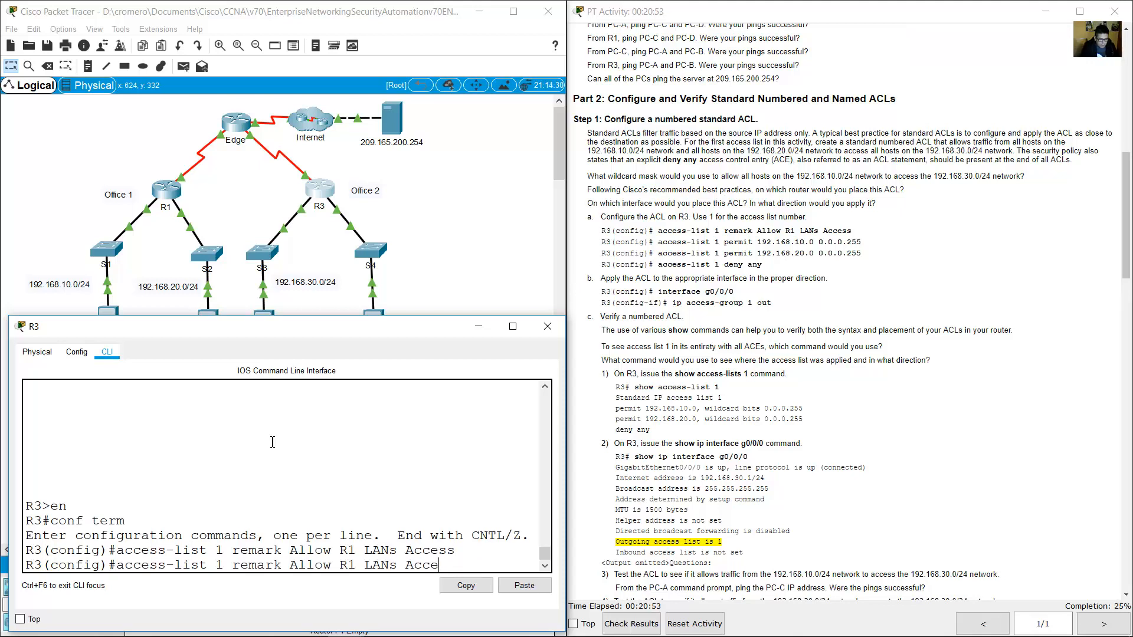
{"action": "type", "text": "permit"}
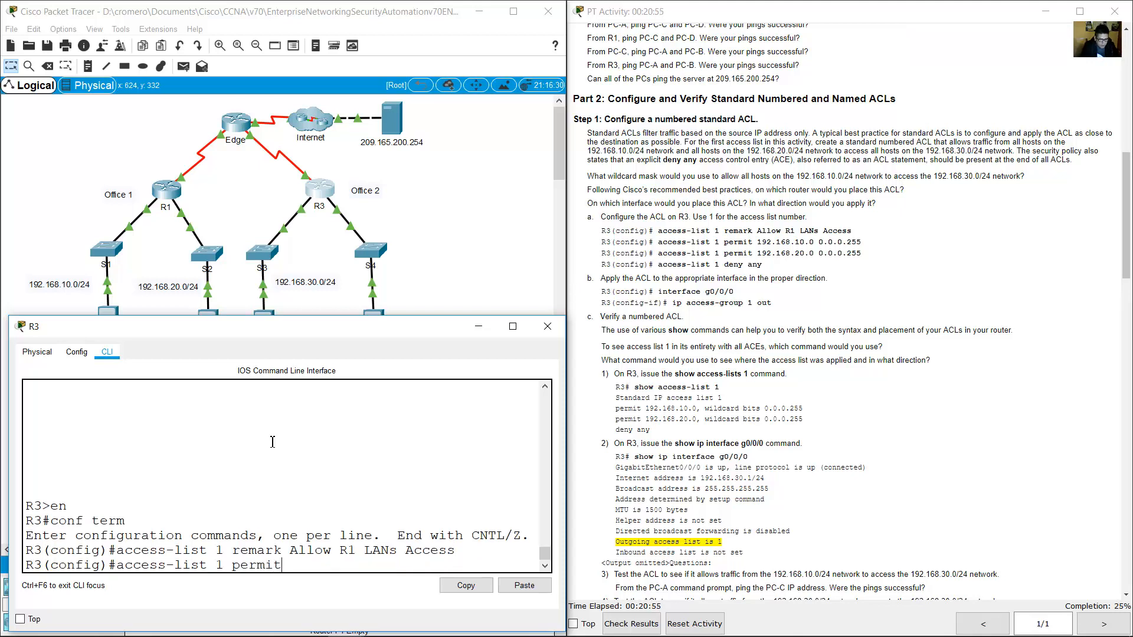
{"action": "type", "text": " 192.168.10.0 0.0.0.255"}
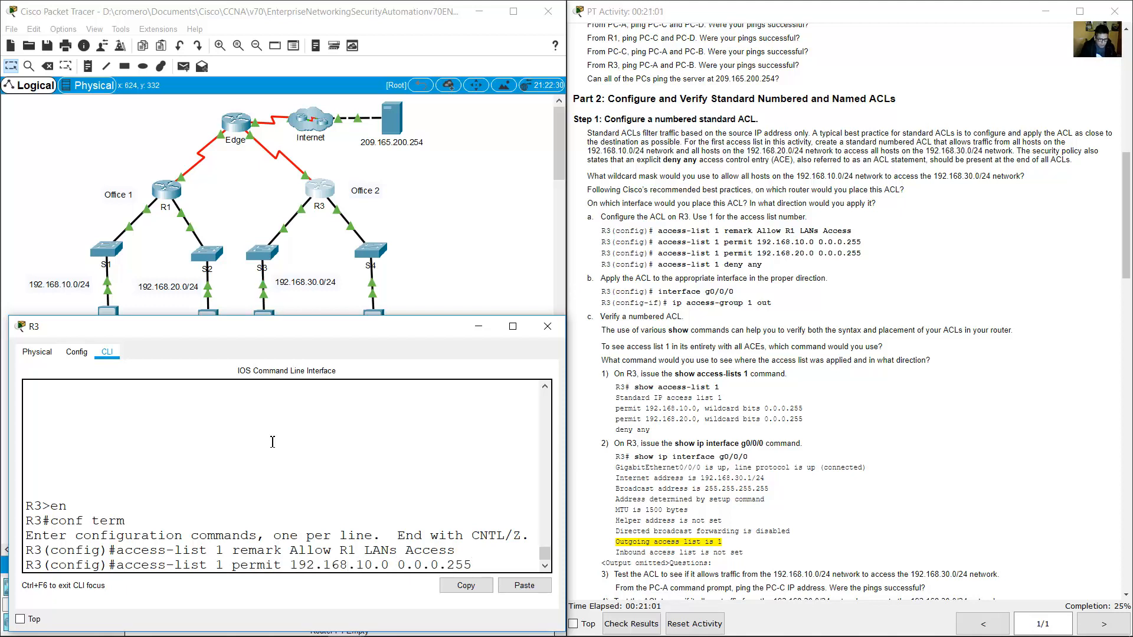
{"action": "left_click_drag", "start_coordinate": [399, 566], "coordinate": [481, 566]}
{"action": "left_click", "coordinate": [482, 565]}
{"action": "key", "text": "Return"}
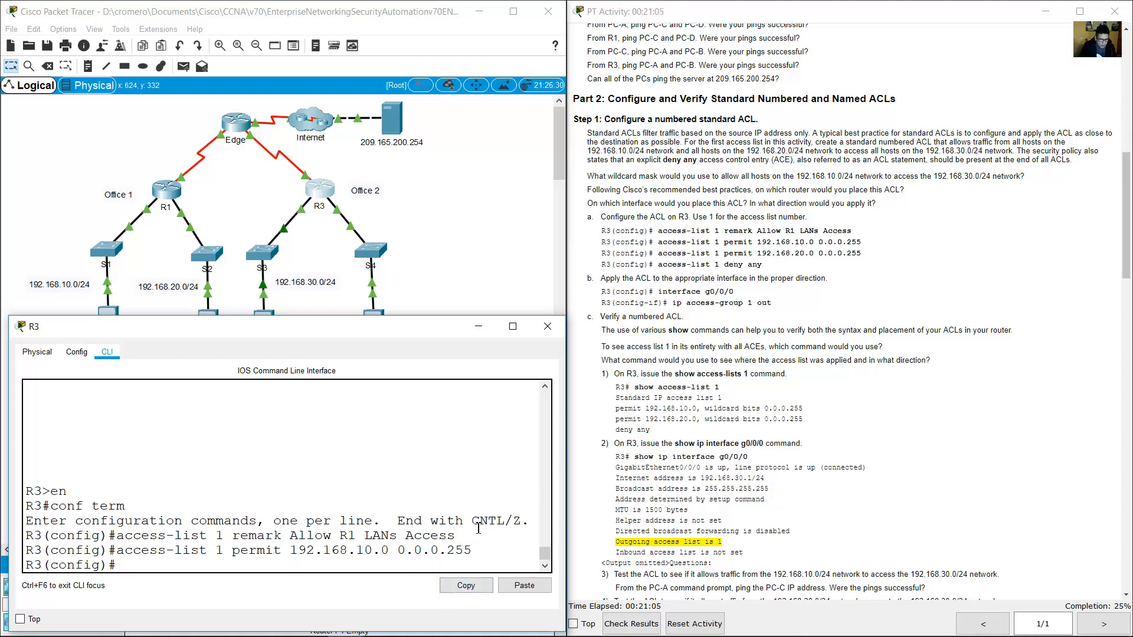
Add a permit entry for 192.168.20.0 with wildcard mask 0.0.0.255 to access list 1 on R3
{"action": "key", "text": "Up"}
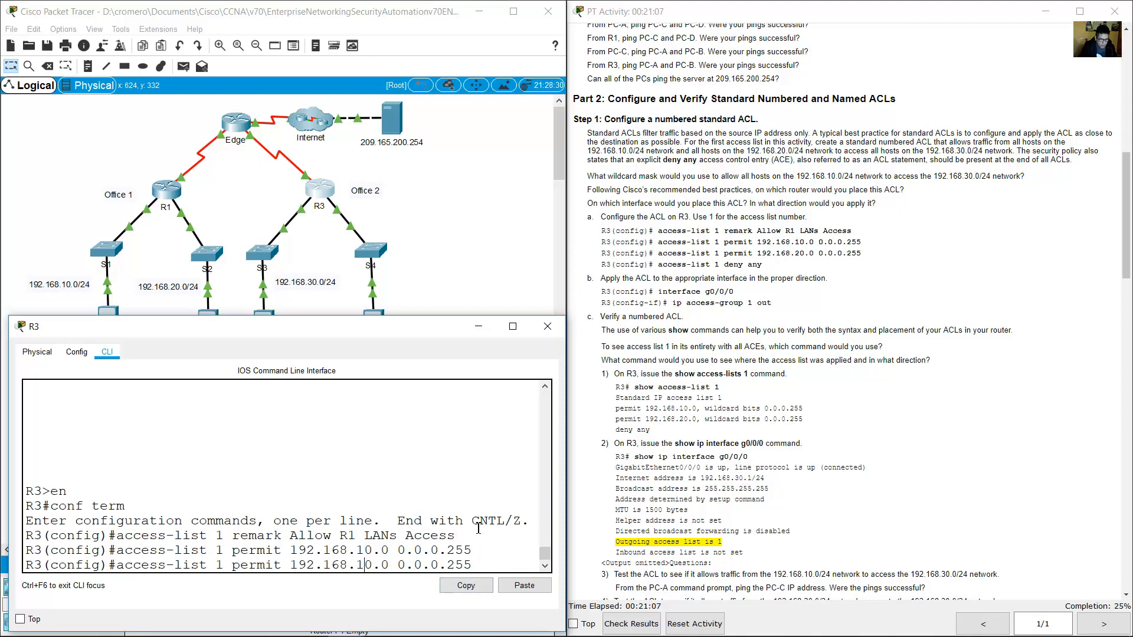
{"action": "key", "text": "BackSpace"}
{"action": "type", "text": "2"}
{"action": "key", "text": "Return"}
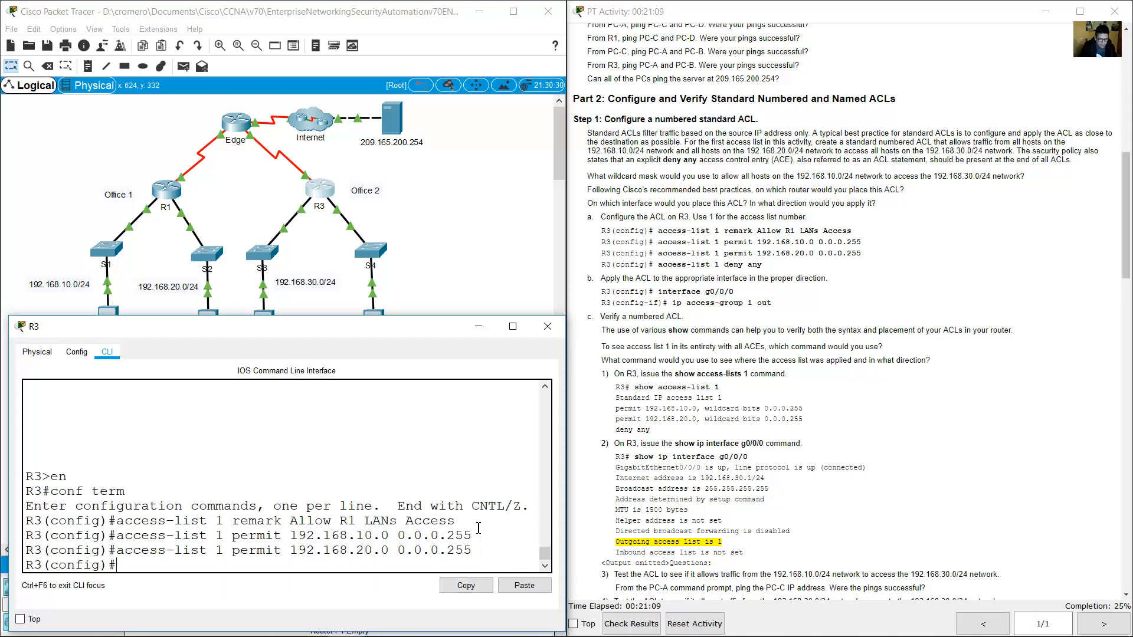
End access list 1 on R3 with an explicit deny any entry
{"action": "key", "text": "Up"}
{"action": "key", "text": "BackSpace"}
{"action": "key", "text": "BackSpace"}
{"action": "key", "text": "BackSpace"}
{"action": "key", "text": "BackSpace"}
{"action": "key", "text": "BackSpace"}
{"action": "key", "text": "BackSpace"}
{"action": "key", "text": "BackSpace"}
{"action": "key", "text": "BackSpace"}
{"action": "key", "text": "BackSpace"}
{"action": "key", "text": "BackSpace"}
{"action": "key", "text": "BackSpace"}
{"action": "key", "text": "BackSpace"}
{"action": "key", "text": "BackSpace"}
{"action": "key", "text": "BackSpace"}
{"action": "key", "text": "BackSpace"}
{"action": "key", "text": "BackSpace"}
{"action": "key", "text": "BackSpace"}
{"action": "key", "text": "BackSpace"}
{"action": "key", "text": "BackSpace"}
{"action": "key", "text": "BackSpace"}
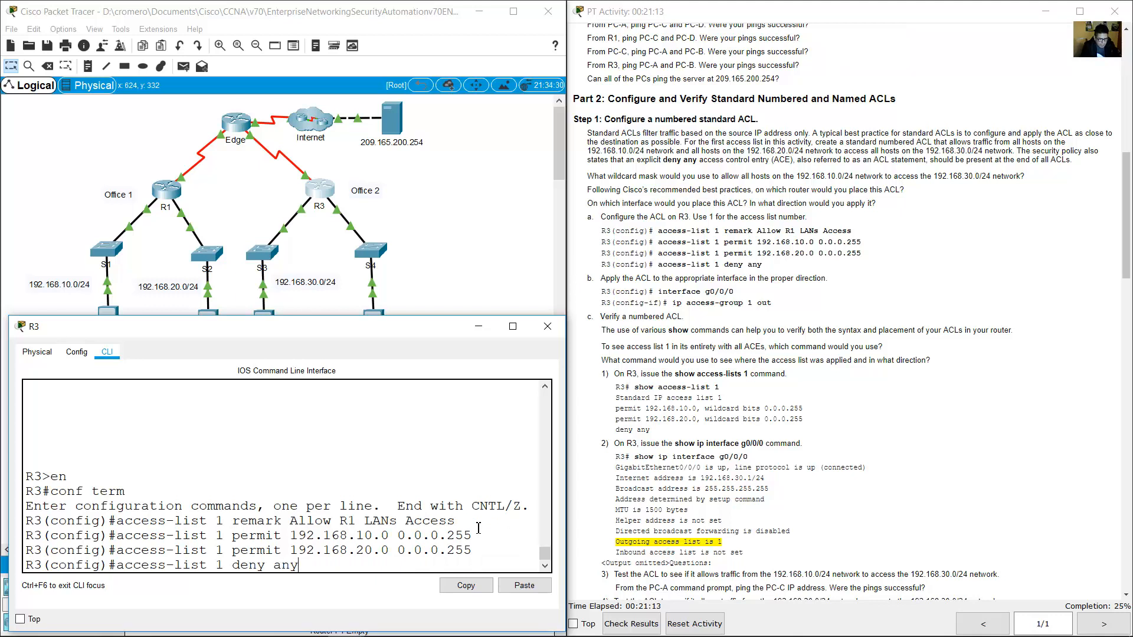
{"action": "key", "text": "Return"}
Apply access list 1 in the outbound direction on R3's g0/0/0 interface
{"action": "left_click", "coordinate": [692, 298]}
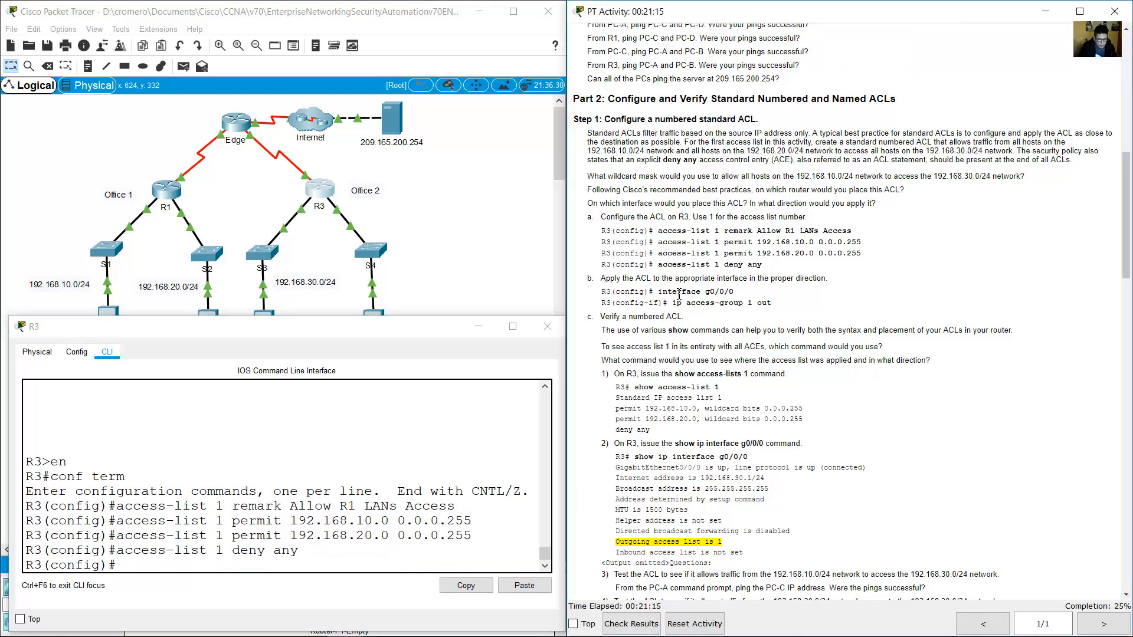
{"action": "left_click_drag", "start_coordinate": [658, 291], "coordinate": [773, 305]}
{"action": "left_click", "coordinate": [340, 490]}
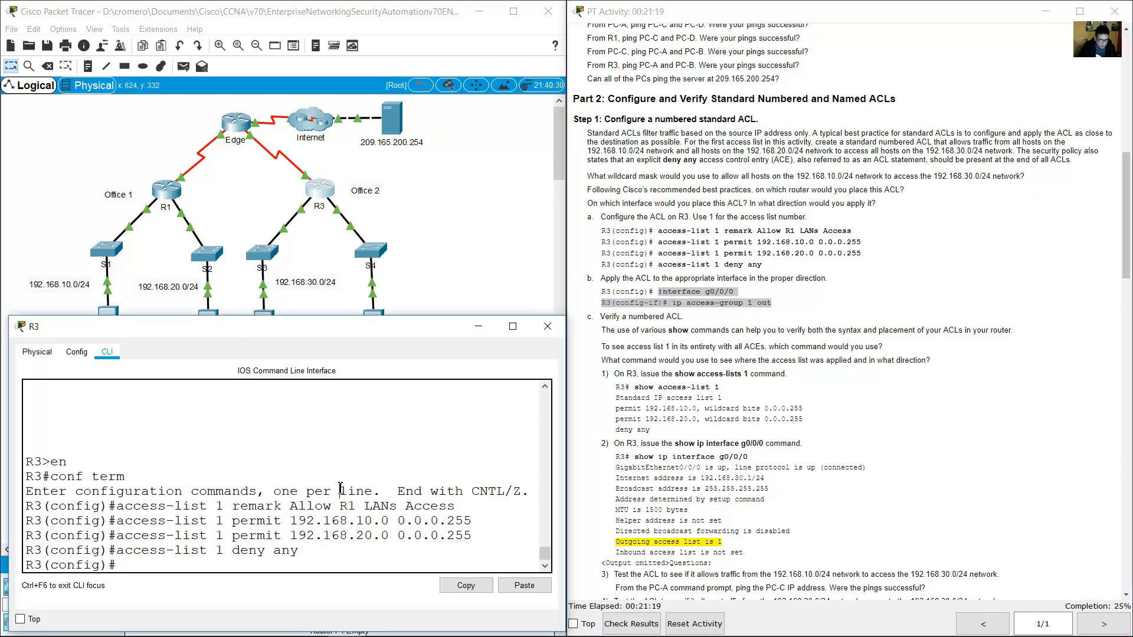
{"action": "type", "text": "int g0/0/0"}
{"action": "key", "text": "Return"}
{"action": "type", "text": "ip access-"}
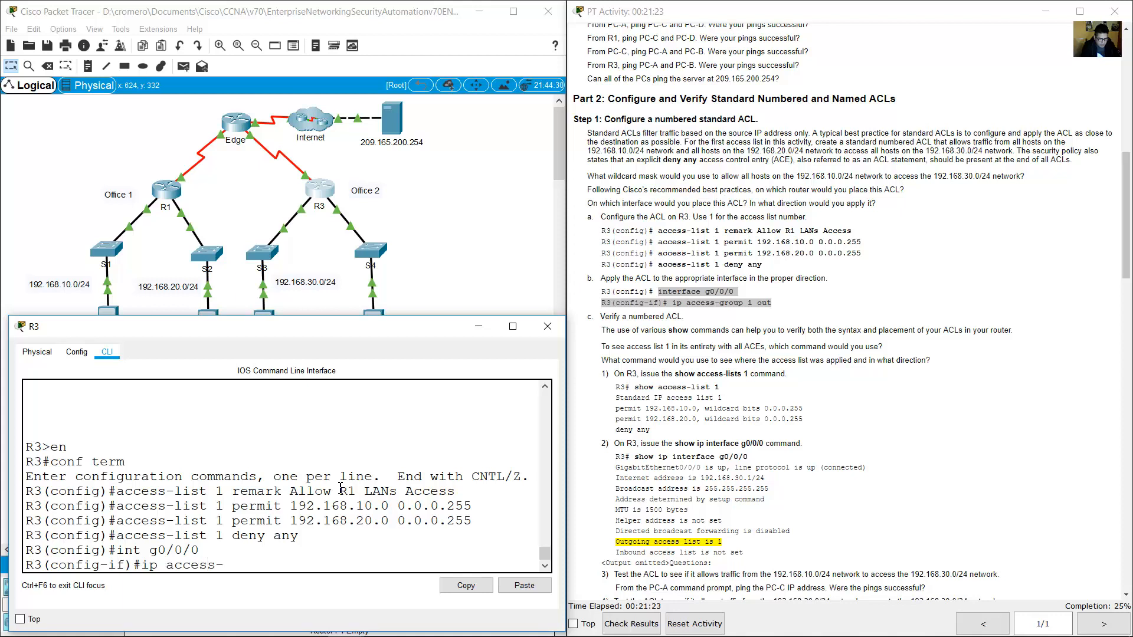
{"action": "type", "text": "group 1 out"}
{"action": "left_click_drag", "start_coordinate": [319, 566], "coordinate": [284, 568]}
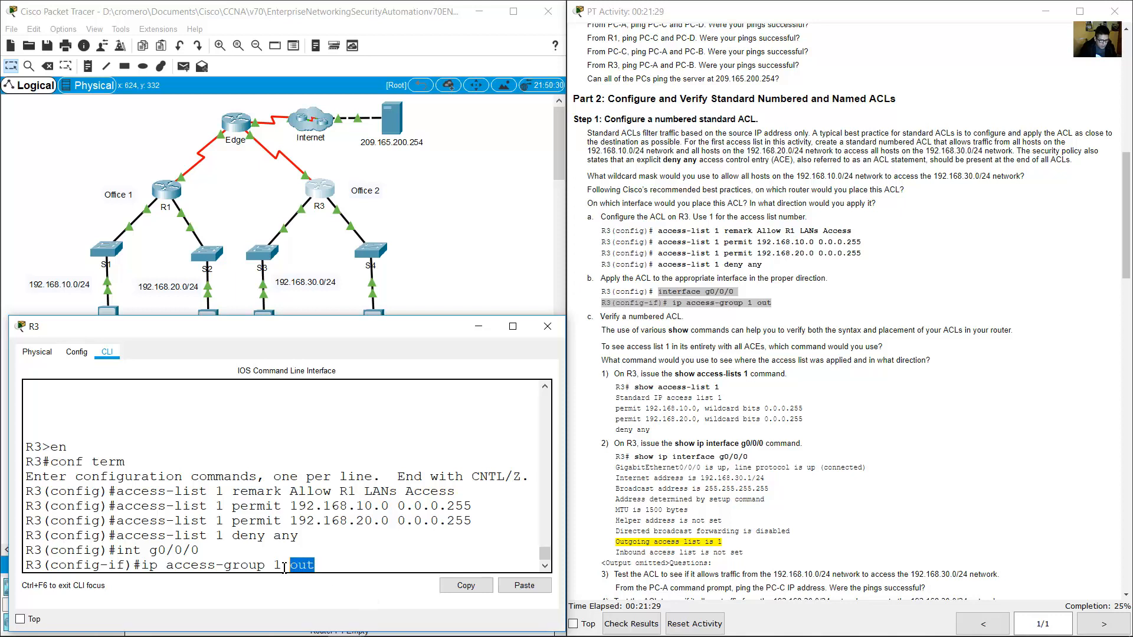
{"action": "double_click", "coordinate": [277, 566]}
{"action": "left_click", "coordinate": [219, 535]}
{"action": "key", "text": "Return"}
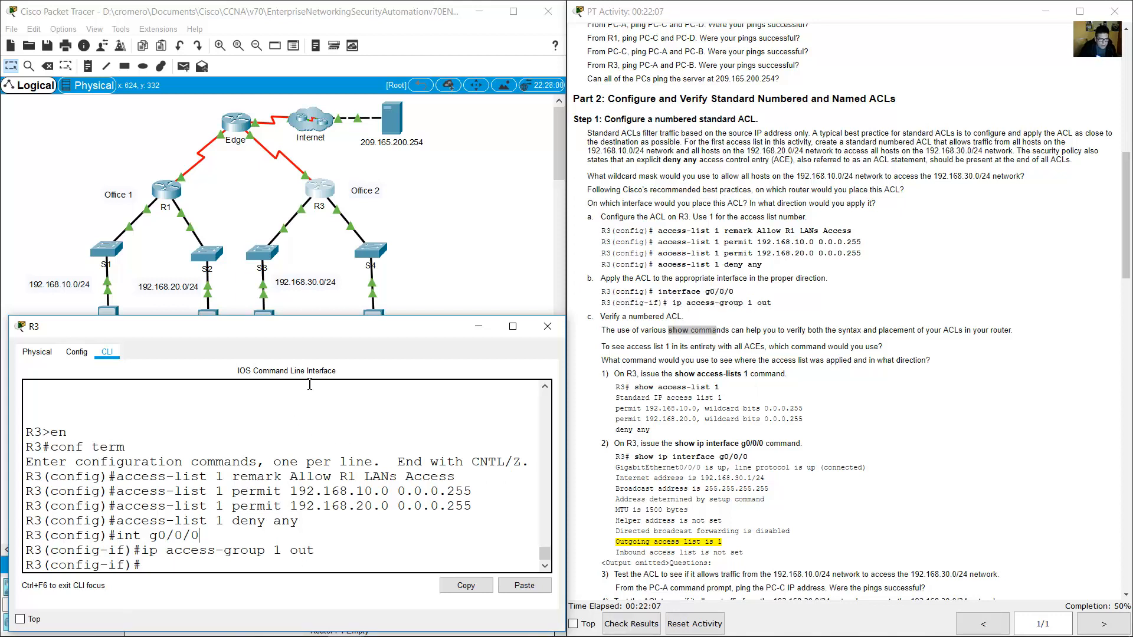
Compare the wildcard mask question for the 192.168.10.0/24 network with the mask in the instructions and in R3's permit entry
{"action": "left_click", "coordinate": [590, 180]}
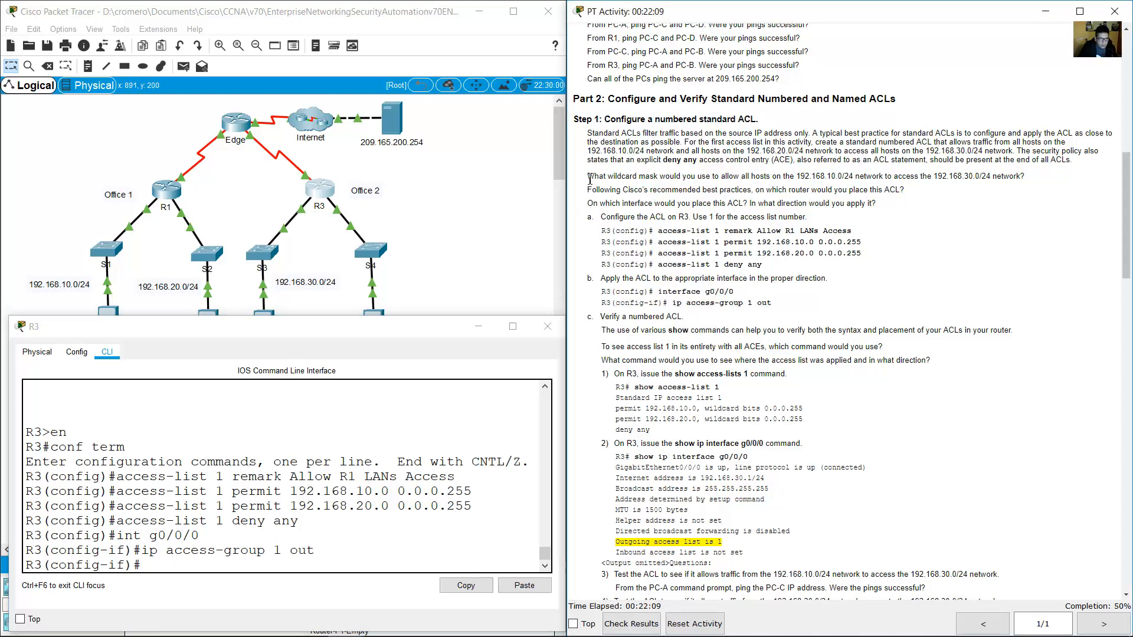
{"action": "left_click_drag", "start_coordinate": [593, 180], "coordinate": [1011, 179]}
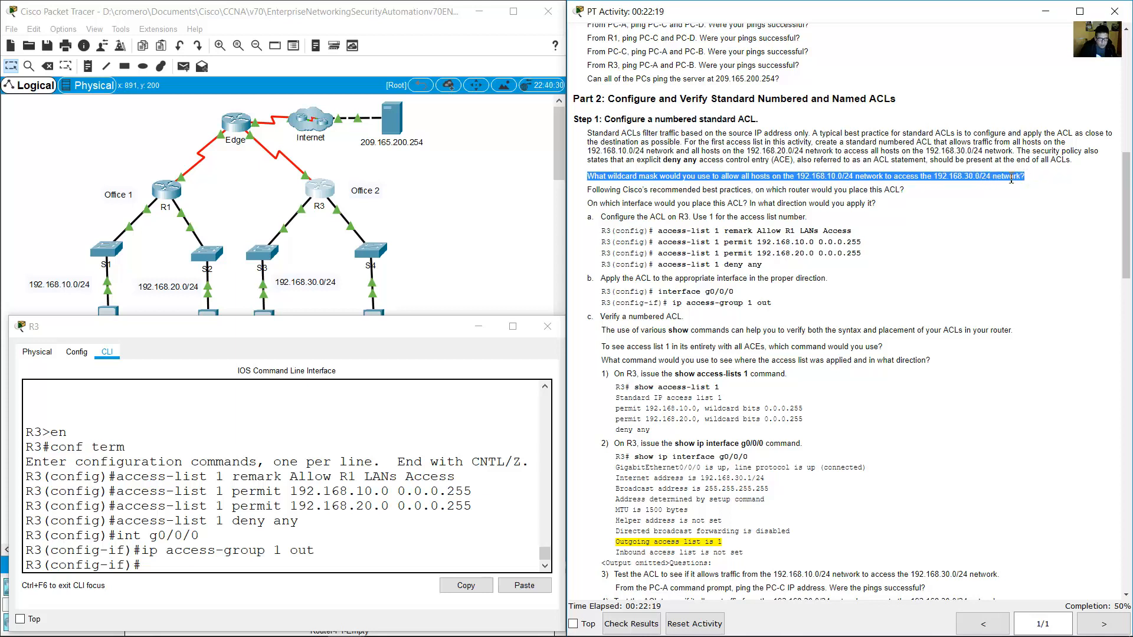
{"action": "left_click", "coordinate": [857, 176]}
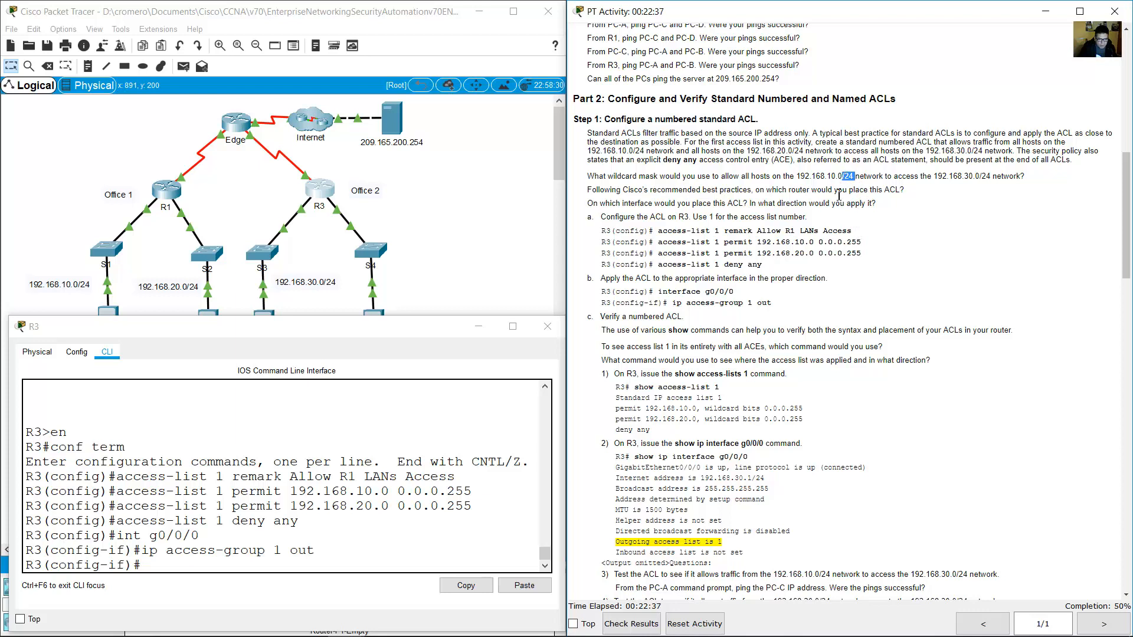
{"action": "left_click_drag", "start_coordinate": [819, 242], "coordinate": [862, 243]}
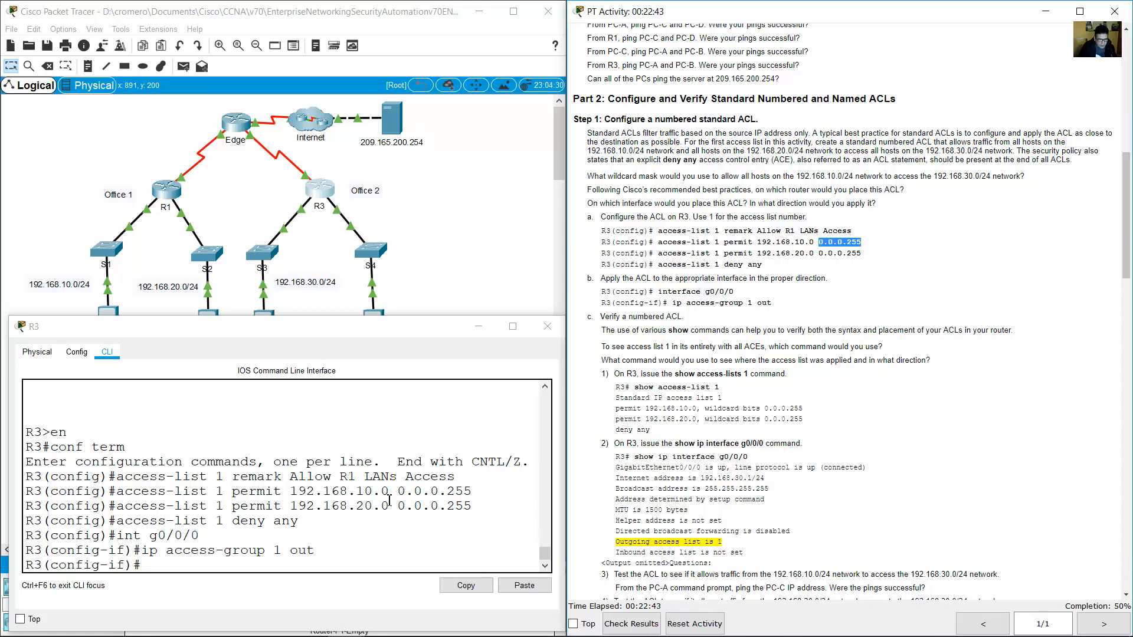
{"action": "left_click_drag", "start_coordinate": [398, 491], "coordinate": [474, 491]}
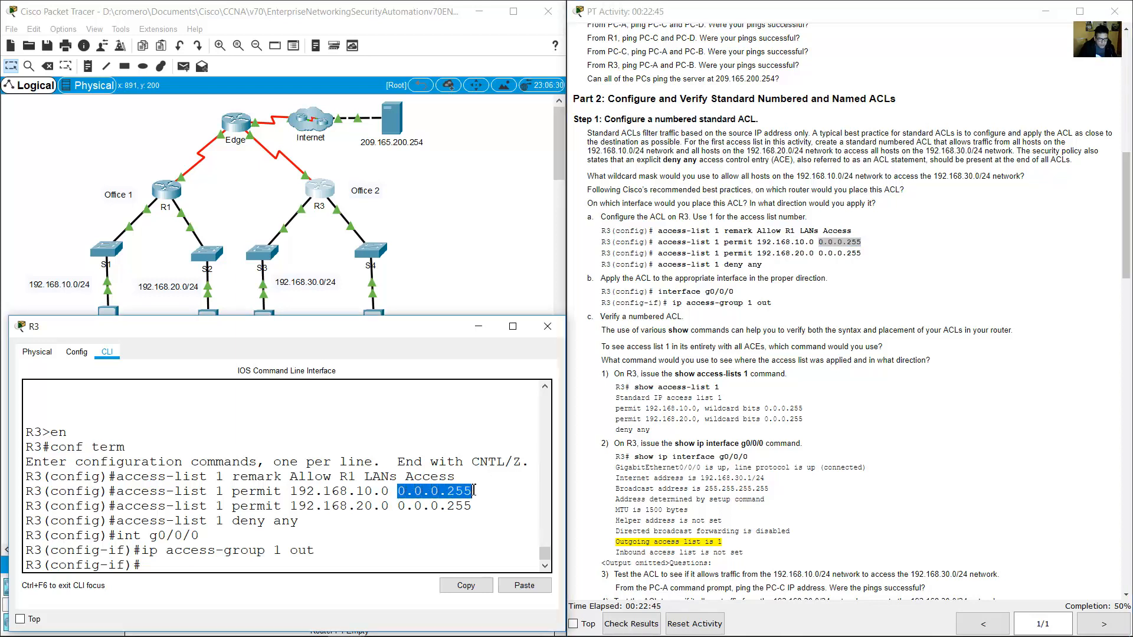
{"action": "left_click", "coordinate": [860, 236]}
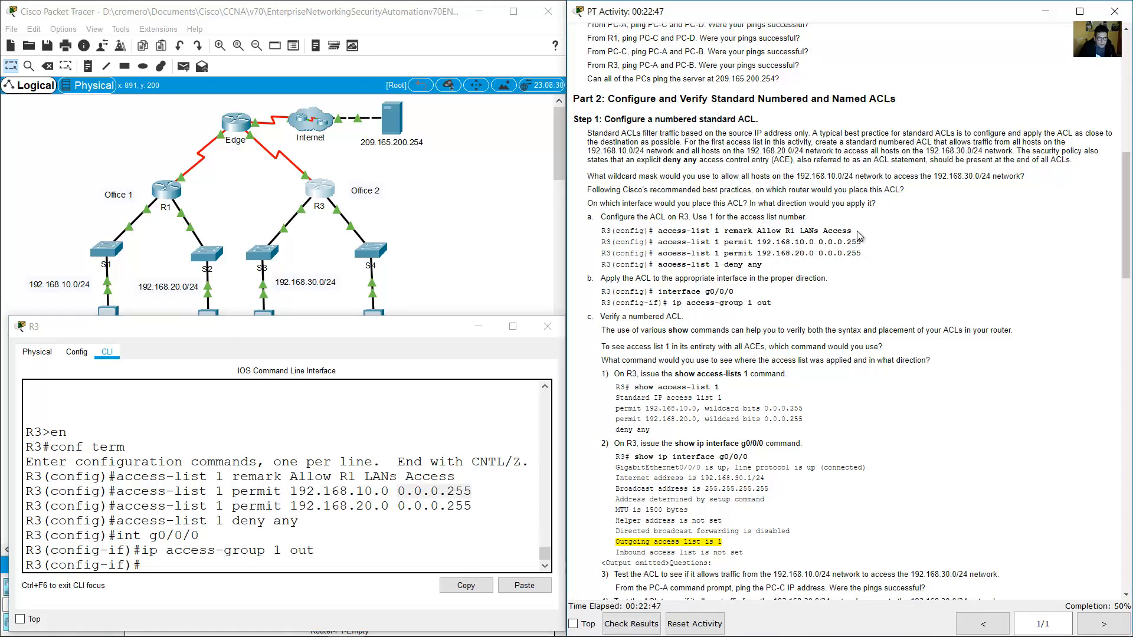
Examine the question about which router should hold the ACL and locate that router in the command line and topology
{"action": "left_click_drag", "start_coordinate": [591, 190], "coordinate": [912, 190]}
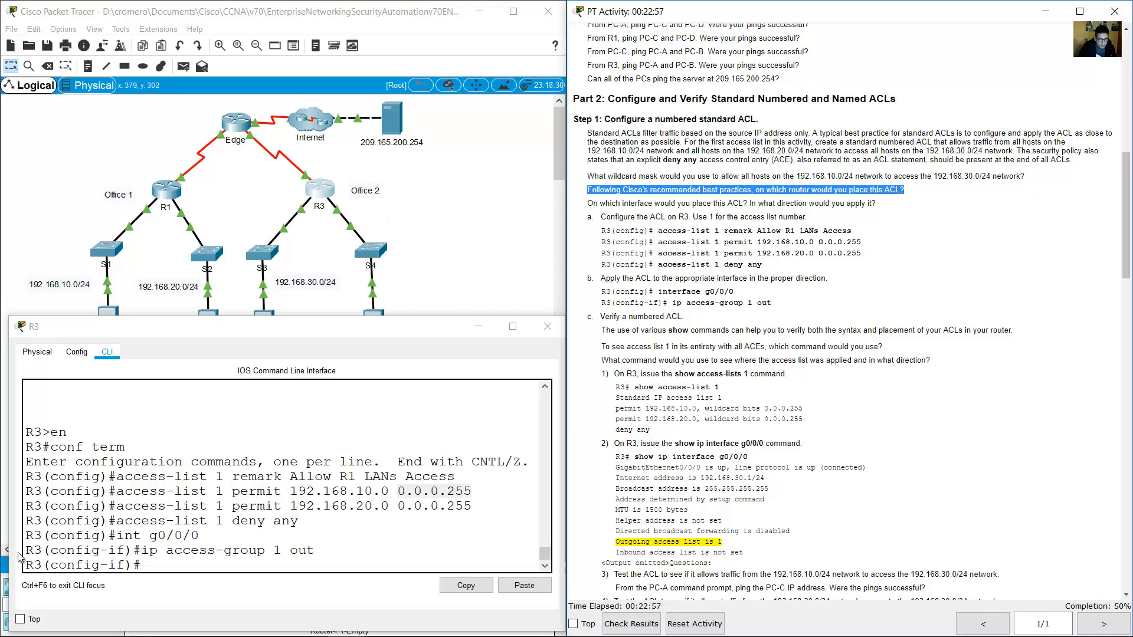
{"action": "double_click", "coordinate": [33, 521]}
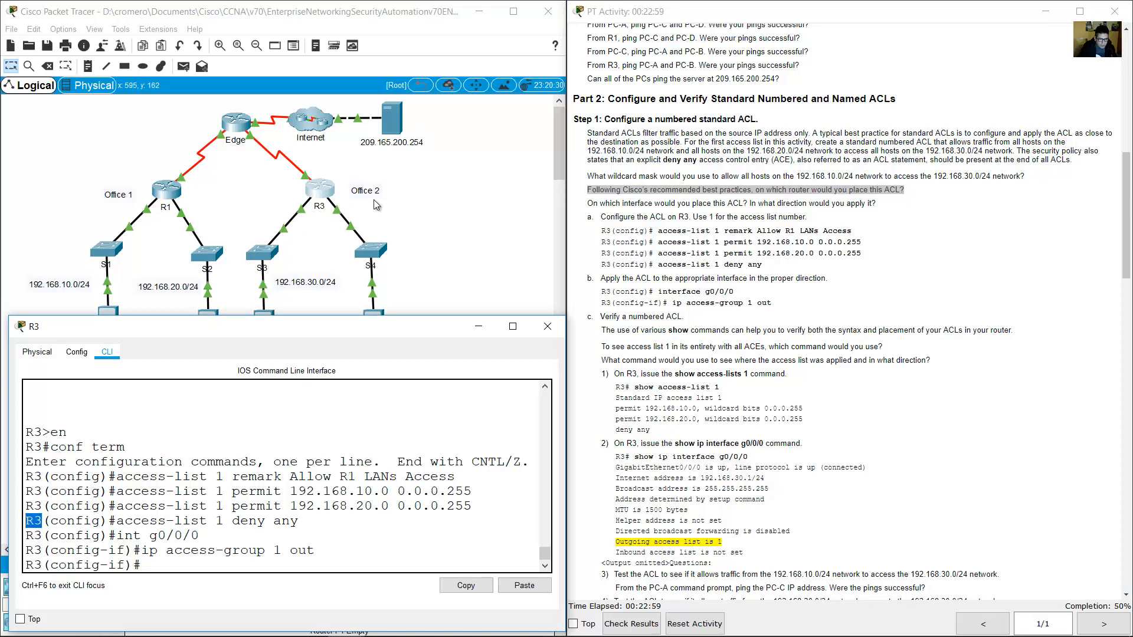
{"action": "left_click_drag", "start_coordinate": [412, 176], "coordinate": [281, 204]}
{"action": "left_click", "coordinate": [325, 193]}
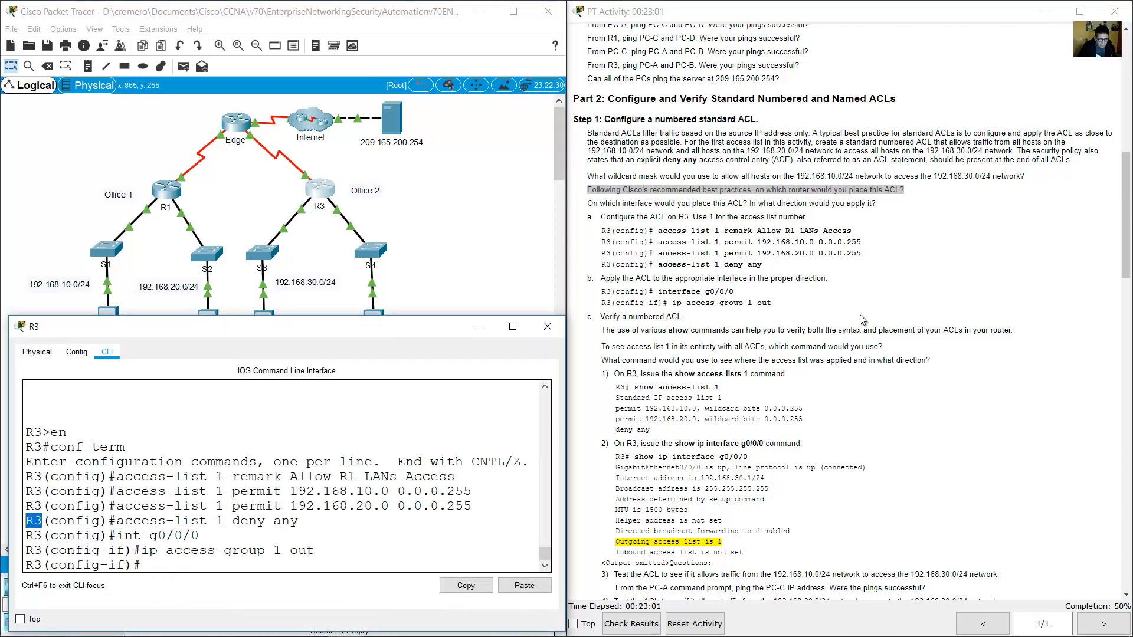
Examine the ACL interface question and temporarily mark the traffic arrows on both sides of R3 in blue on the Paint capture
{"action": "left_click", "coordinate": [607, 204]}
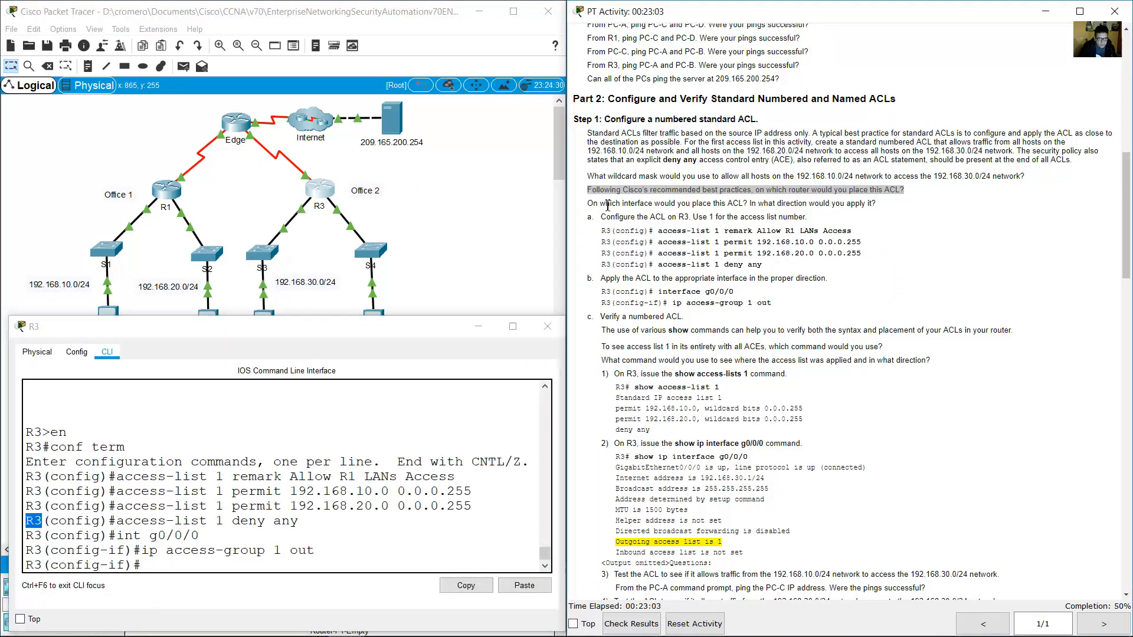
{"action": "left_click_drag", "start_coordinate": [598, 204], "coordinate": [878, 204]}
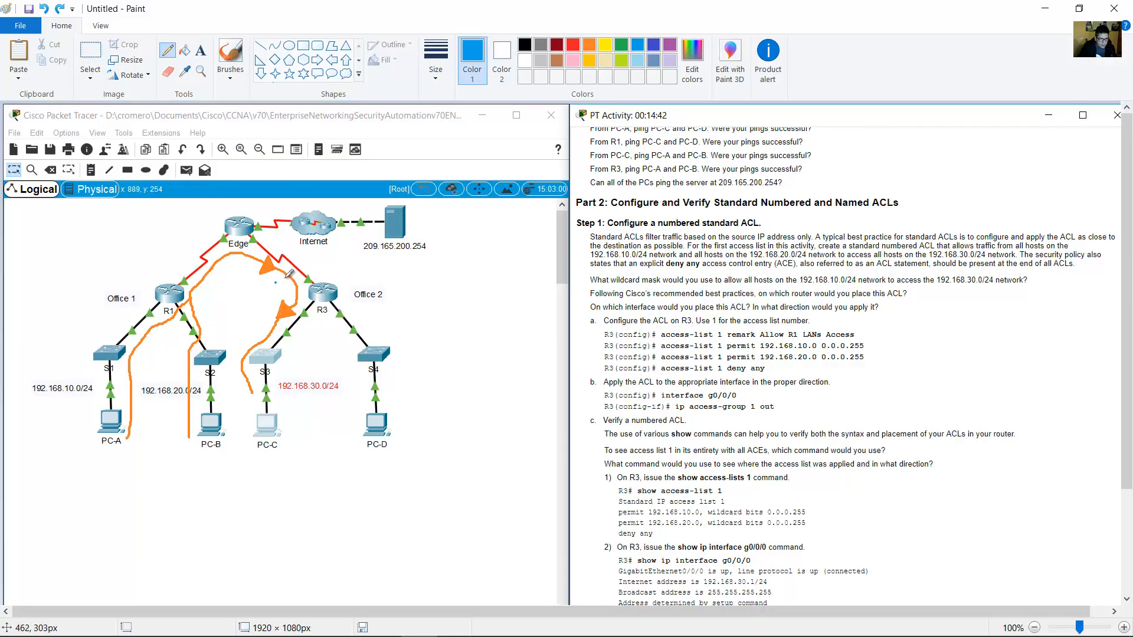
{"action": "mouse_move", "coordinate": [276, 283]}
{"action": "left_mouse_down"}
{"action": "mouse_move", "coordinate": [250, 248]}
{"action": "mouse_move", "coordinate": [289, 279]}
{"action": "mouse_move", "coordinate": [299, 265]}
{"action": "left_mouse_up"}
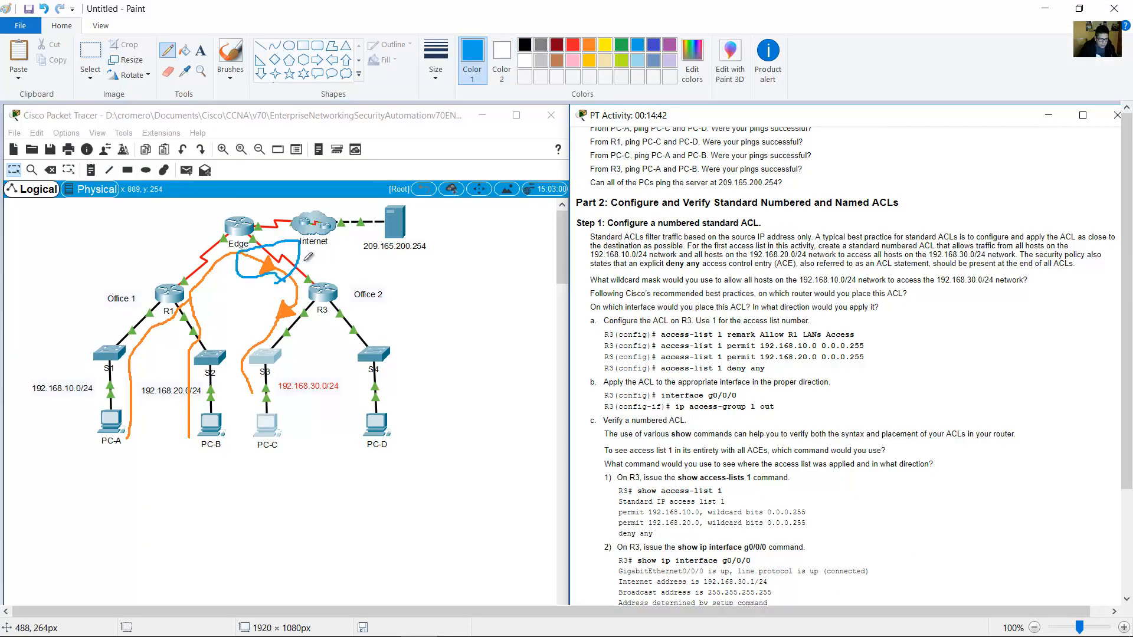
{"action": "left_click_drag", "start_coordinate": [304, 335], "coordinate": [271, 302]}
{"action": "key", "text": "ctrl+z"}
{"action": "key", "text": "ctrl+z"}
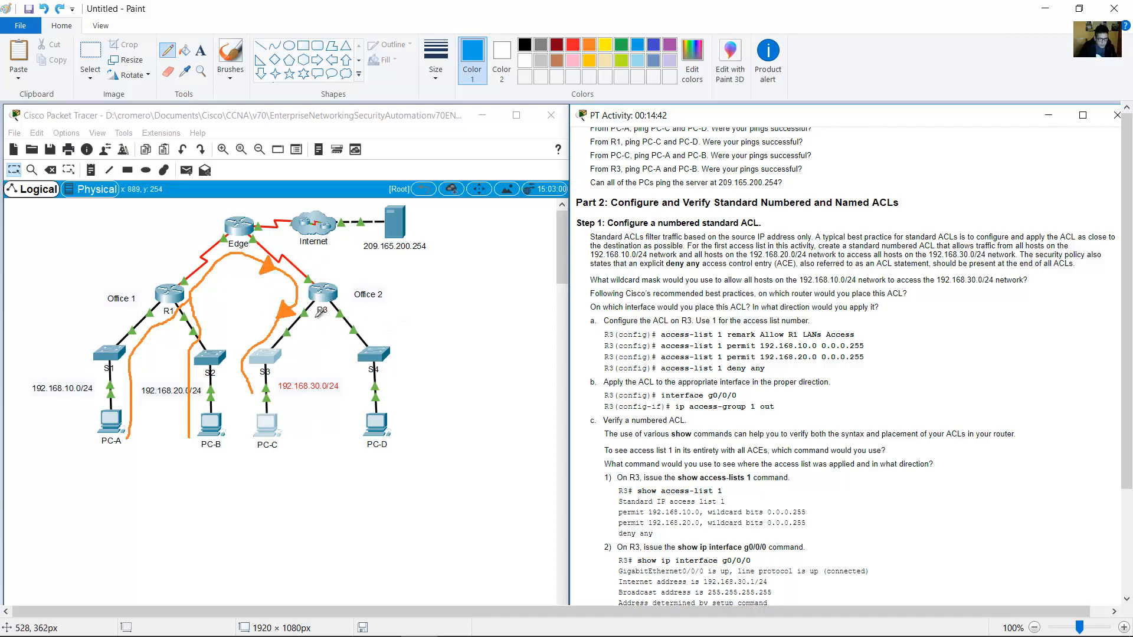
{"action": "mouse_move", "coordinate": [304, 301]}
{"action": "left_mouse_down"}
{"action": "mouse_move", "coordinate": [273, 321]}
{"action": "mouse_move", "coordinate": [317, 316]}
{"action": "left_mouse_up"}
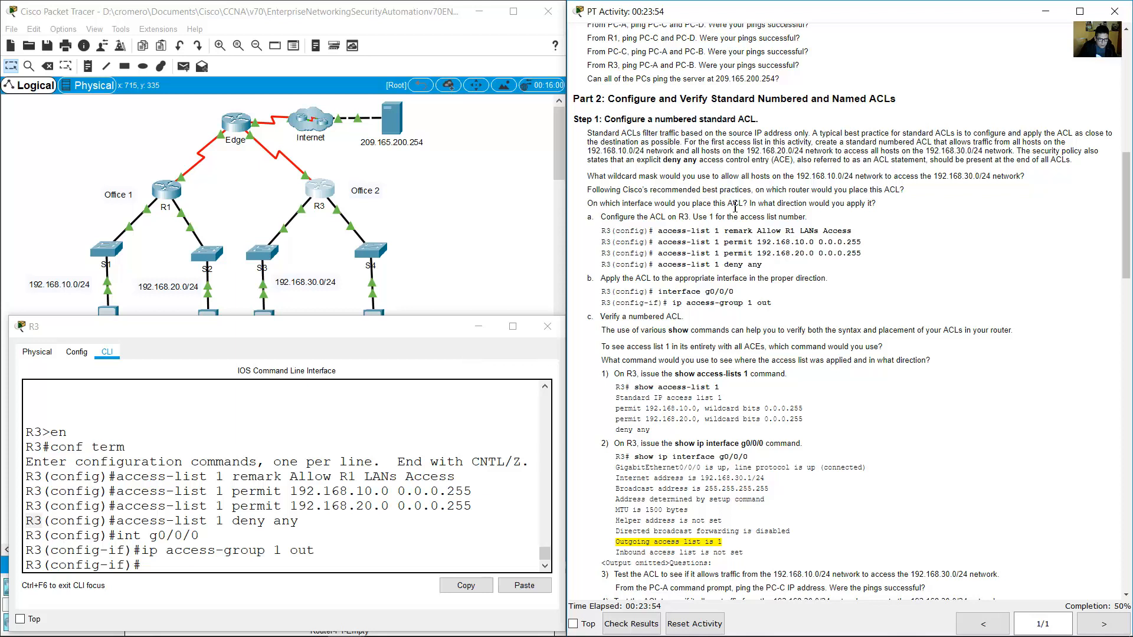
Examine the question about the ACL's interface and direction, and locate R3's Gig0/0/0 link toward S3 in the topology
{"action": "left_click_drag", "start_coordinate": [721, 203], "coordinate": [889, 203]}
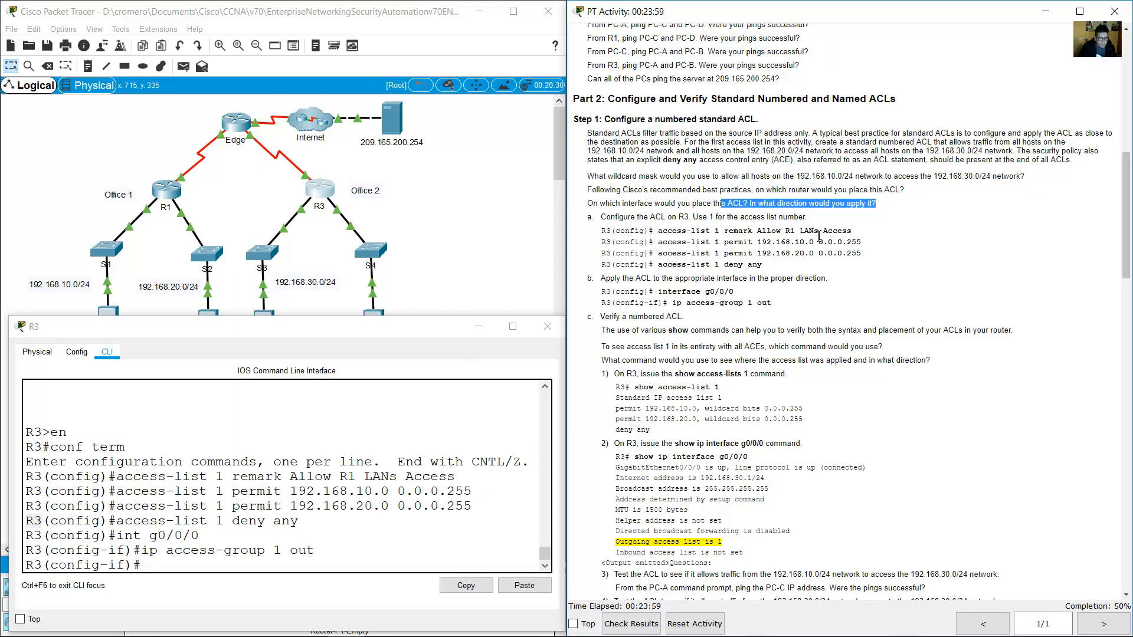
{"action": "left_click", "coordinate": [249, 195]}
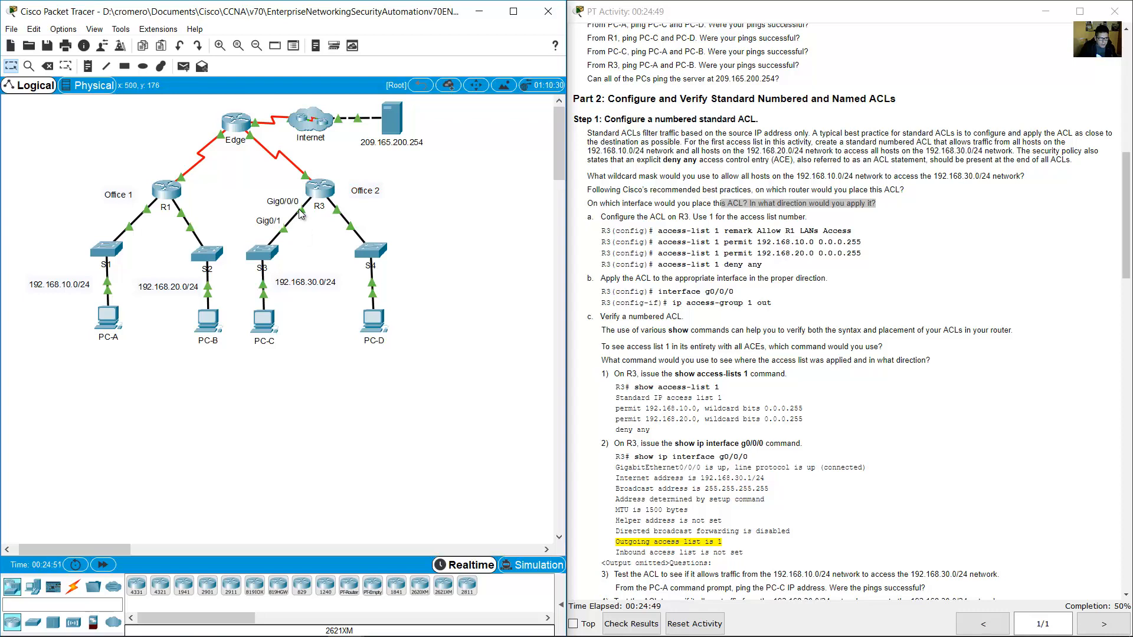
{"action": "left_click_drag", "start_coordinate": [352, 170], "coordinate": [291, 222]}
Switch to the Paint capture and temporarily circle the traffic arrow above R3 and the S3 and S4 branches in blue
{"action": "left_click", "coordinate": [416, 626]}
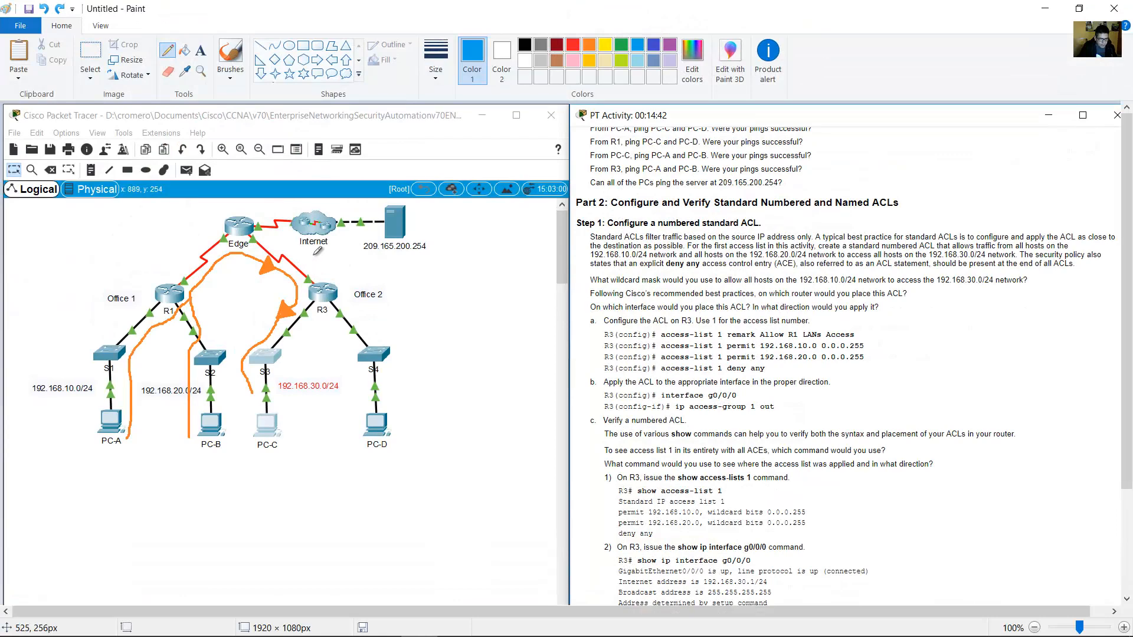
{"action": "mouse_move", "coordinate": [306, 254]}
{"action": "left_mouse_down"}
{"action": "mouse_move", "coordinate": [247, 282]}
{"action": "mouse_move", "coordinate": [306, 252]}
{"action": "mouse_move", "coordinate": [267, 262]}
{"action": "left_mouse_up"}
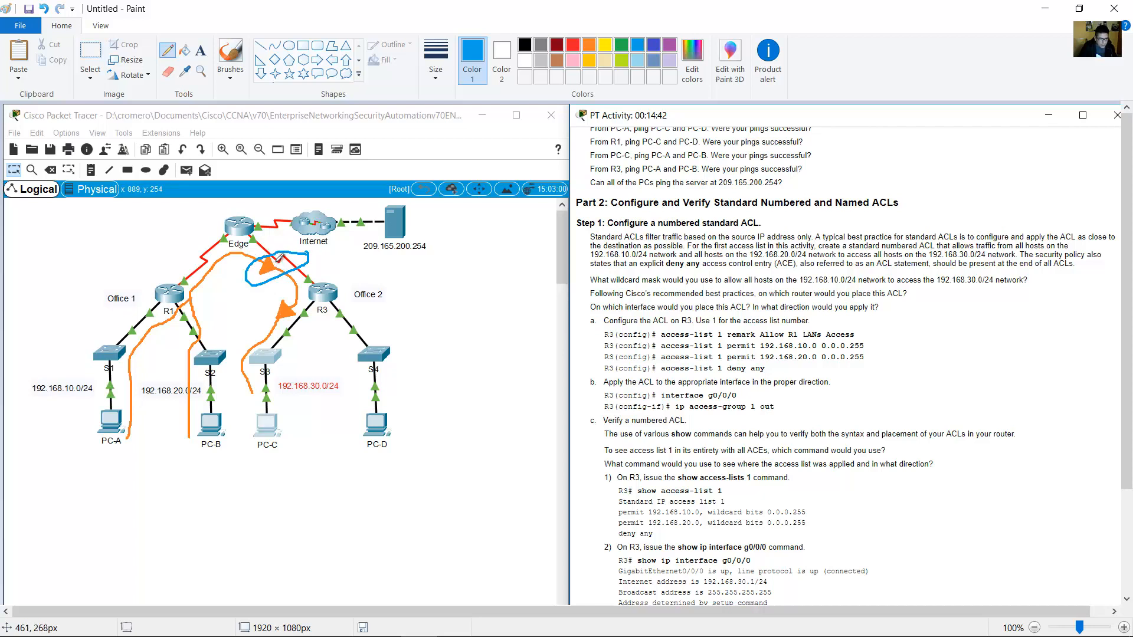
{"action": "mouse_move", "coordinate": [417, 282]}
{"action": "left_mouse_down"}
{"action": "mouse_move", "coordinate": [351, 332]}
{"action": "mouse_move", "coordinate": [407, 446]}
{"action": "mouse_move", "coordinate": [392, 285]}
{"action": "left_mouse_up"}
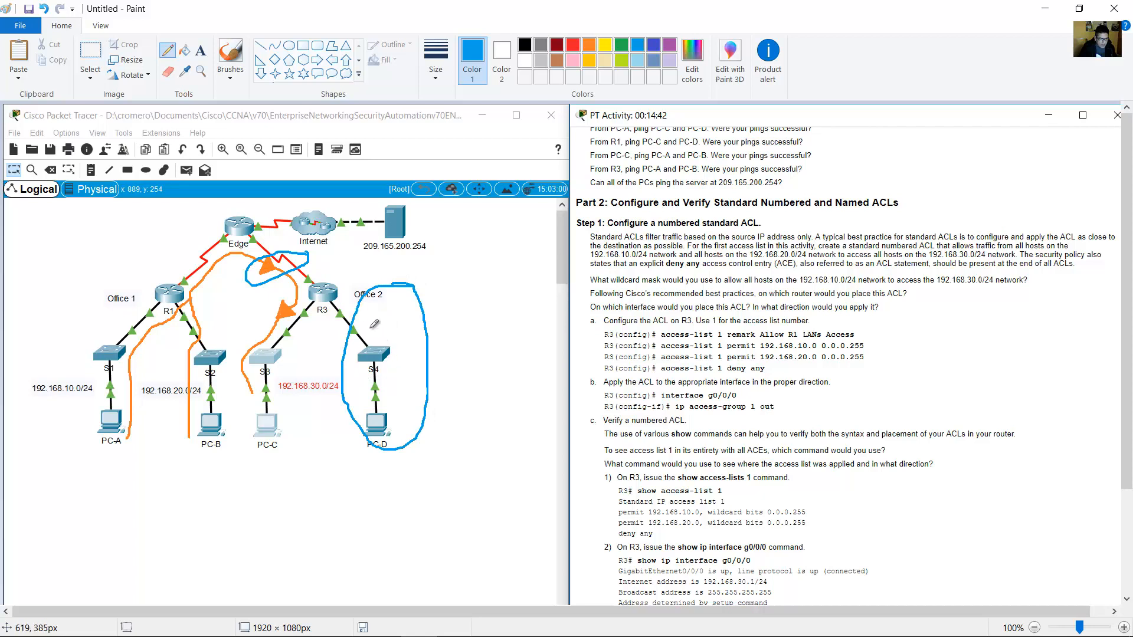
{"action": "mouse_move", "coordinate": [319, 344]}
{"action": "left_mouse_down"}
{"action": "mouse_move", "coordinate": [311, 333]}
{"action": "mouse_move", "coordinate": [242, 387]}
{"action": "mouse_move", "coordinate": [320, 344]}
{"action": "mouse_move", "coordinate": [313, 323]}
{"action": "left_mouse_up"}
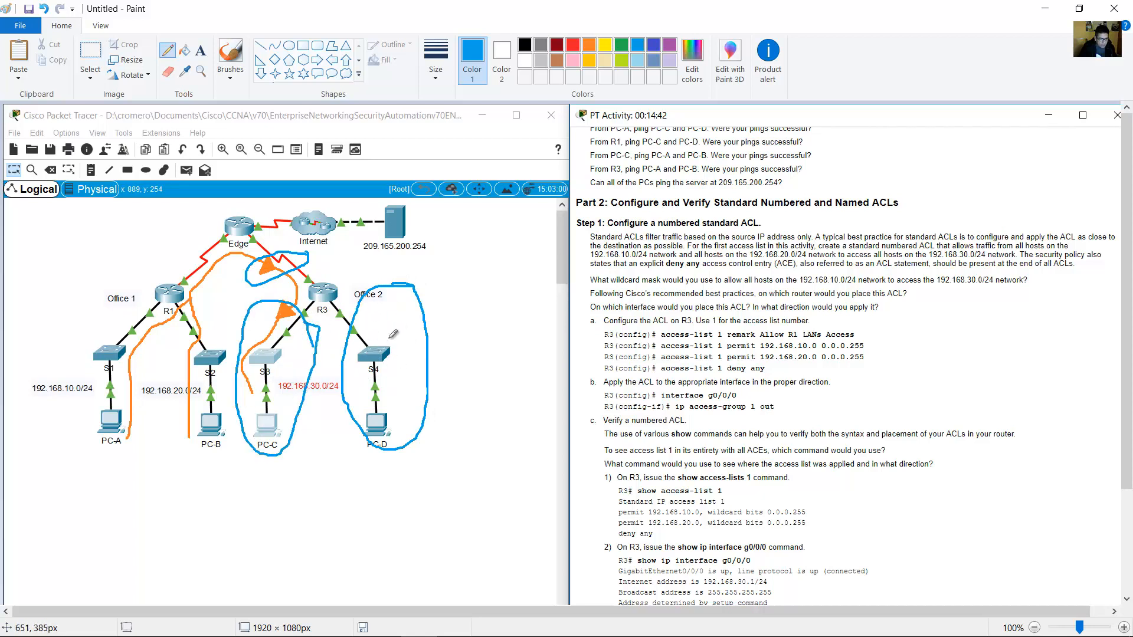
{"action": "mouse_move", "coordinate": [387, 314]}
{"action": "left_mouse_down"}
{"action": "mouse_move", "coordinate": [380, 381]}
{"action": "mouse_move", "coordinate": [349, 372]}
{"action": "mouse_move", "coordinate": [386, 316]}
{"action": "left_mouse_up"}
{"action": "key", "text": "ctrl+z"}
{"action": "key", "text": "ctrl+z"}
{"action": "key", "text": "ctrl+z"}
{"action": "key", "text": "ctrl+z"}
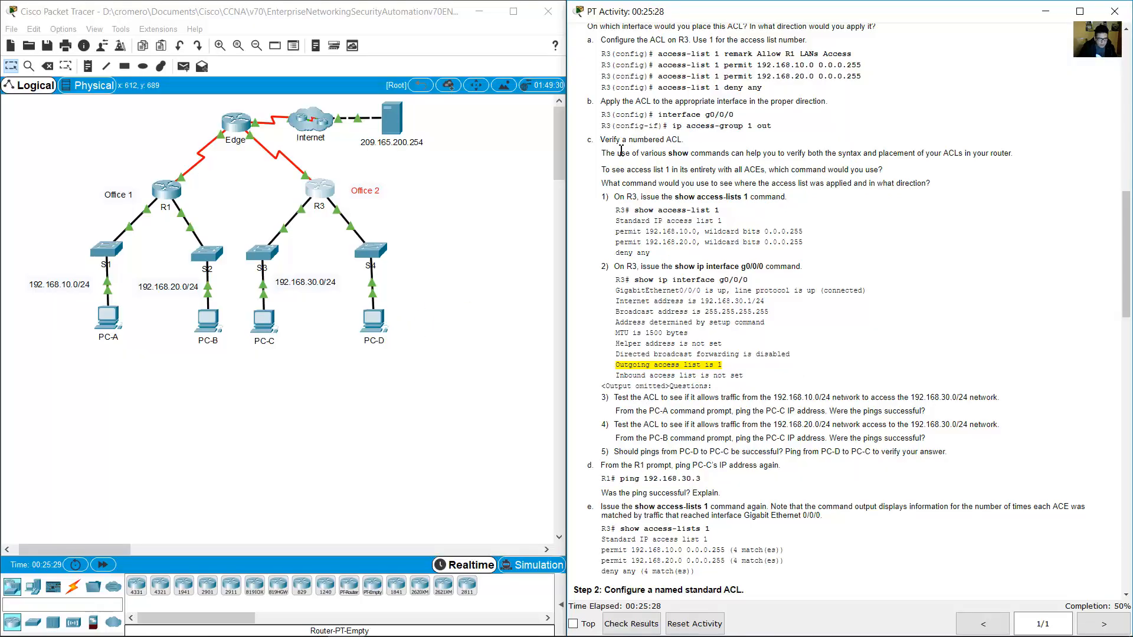
Exit configuration mode on R3, display its access lists with show access-list, and check the entries of list 1
{"action": "left_click_drag", "start_coordinate": [669, 153], "coordinate": [731, 153]}
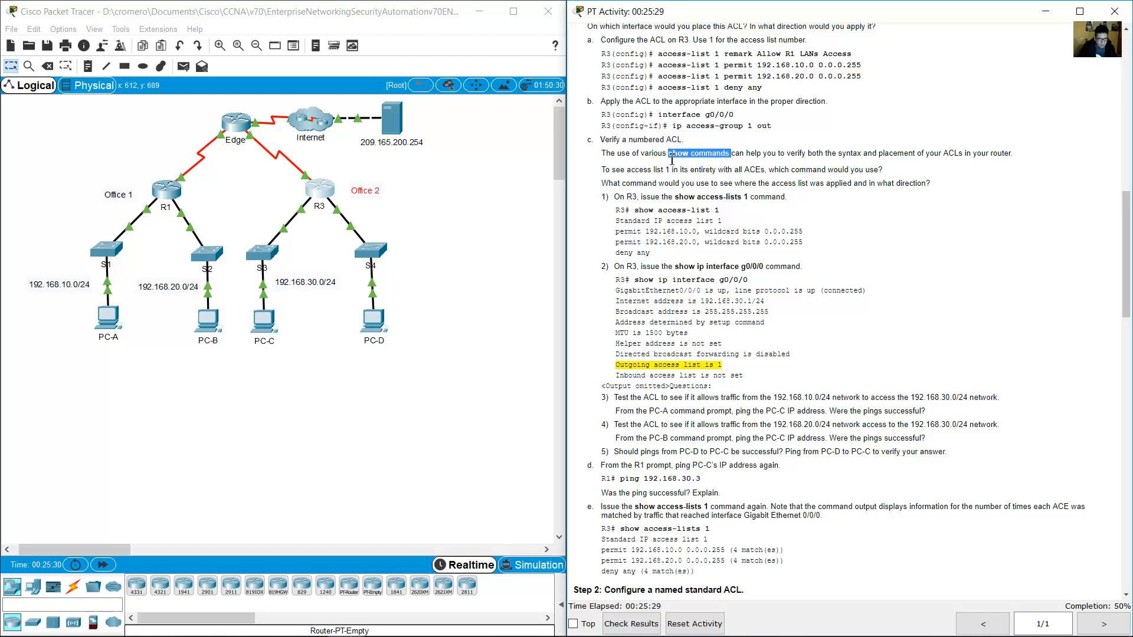
{"action": "left_click", "coordinate": [328, 186]}
{"action": "type", "text": "end"}
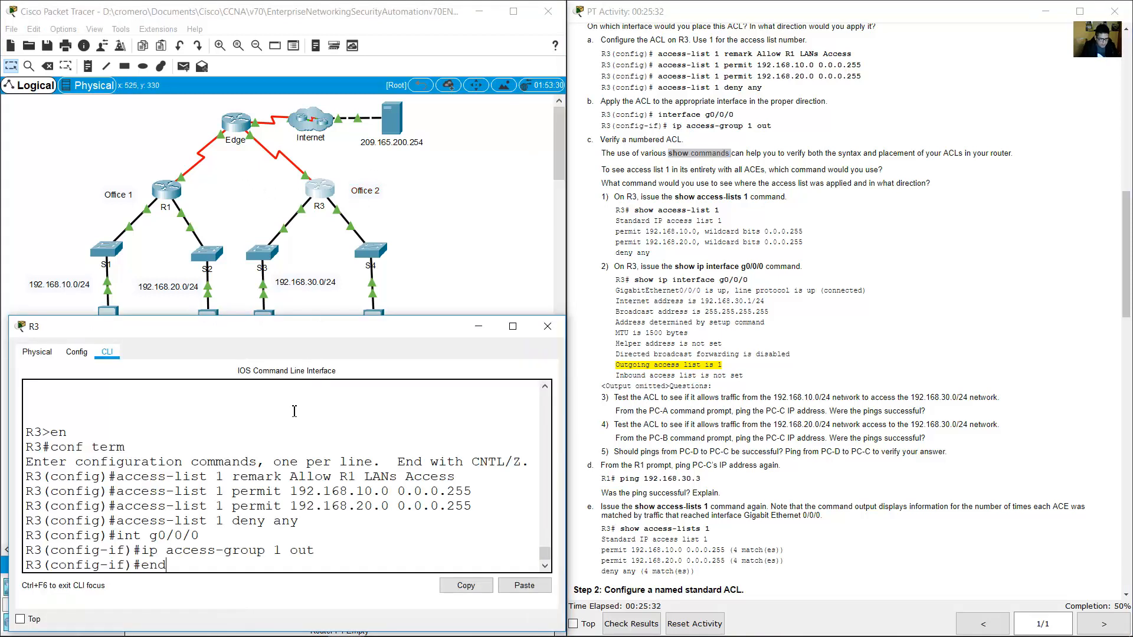
{"action": "key", "text": "Return"}
{"action": "type", "text": "show"}
{"action": "type", "text": "acc"}
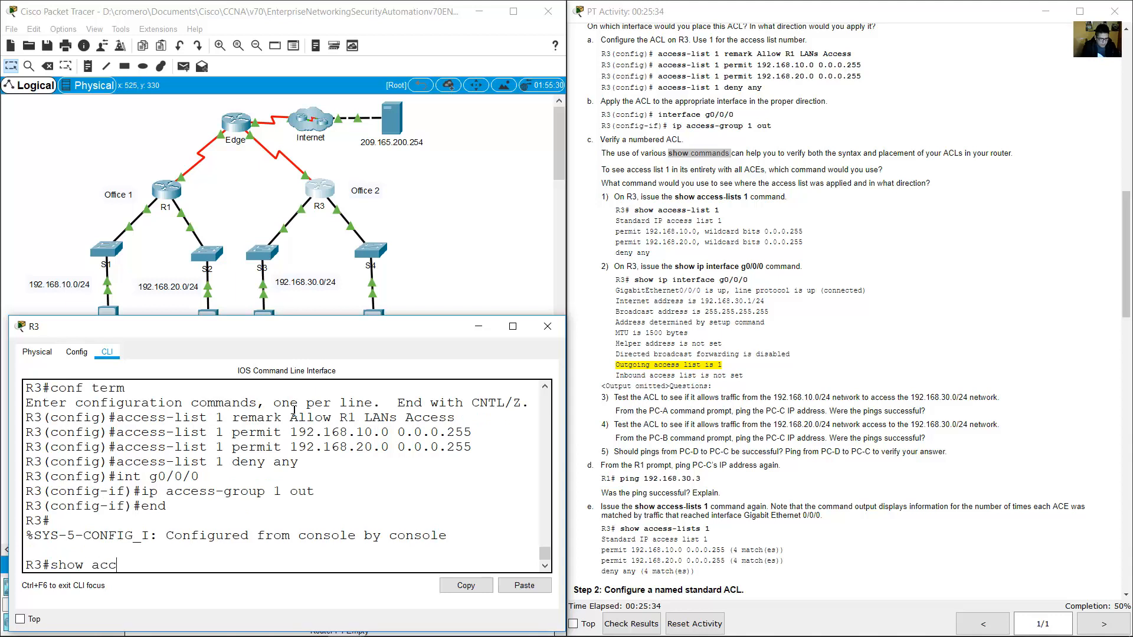
{"action": "type", "text": "ess-list"}
{"action": "key", "text": "Return"}
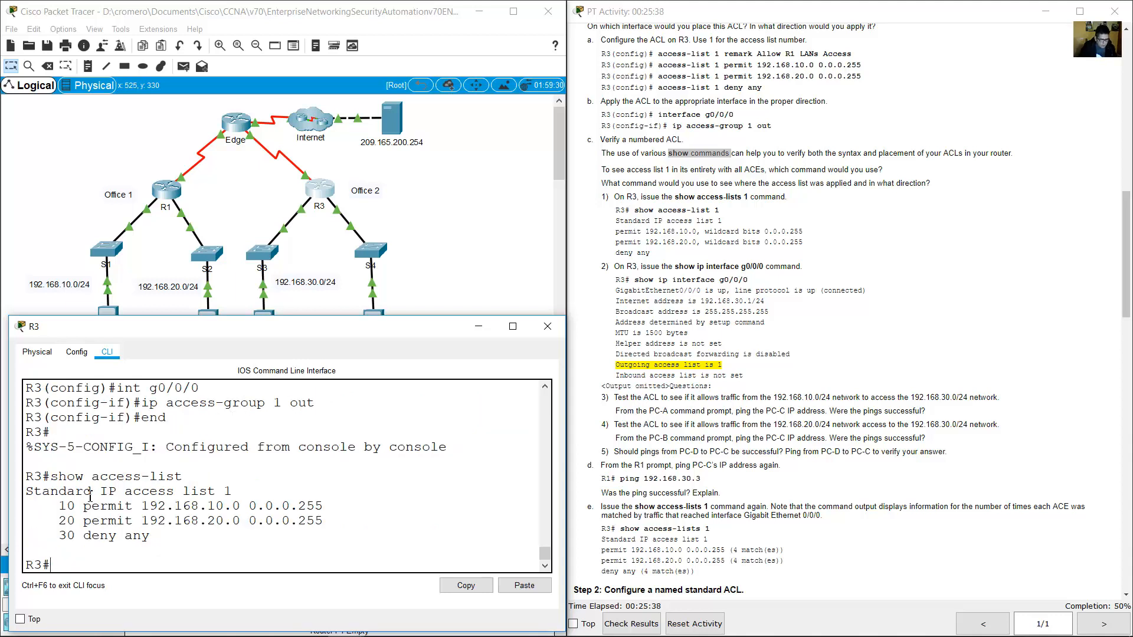
{"action": "left_click_drag", "start_coordinate": [188, 491], "coordinate": [272, 499]}
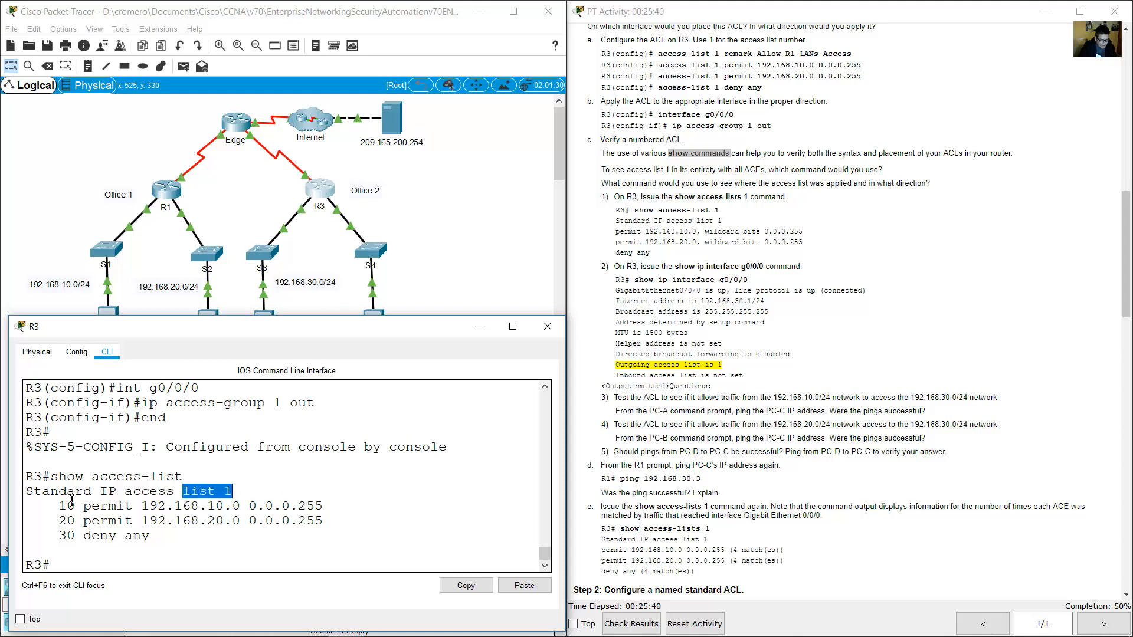
{"action": "left_click_drag", "start_coordinate": [69, 505], "coordinate": [169, 562]}
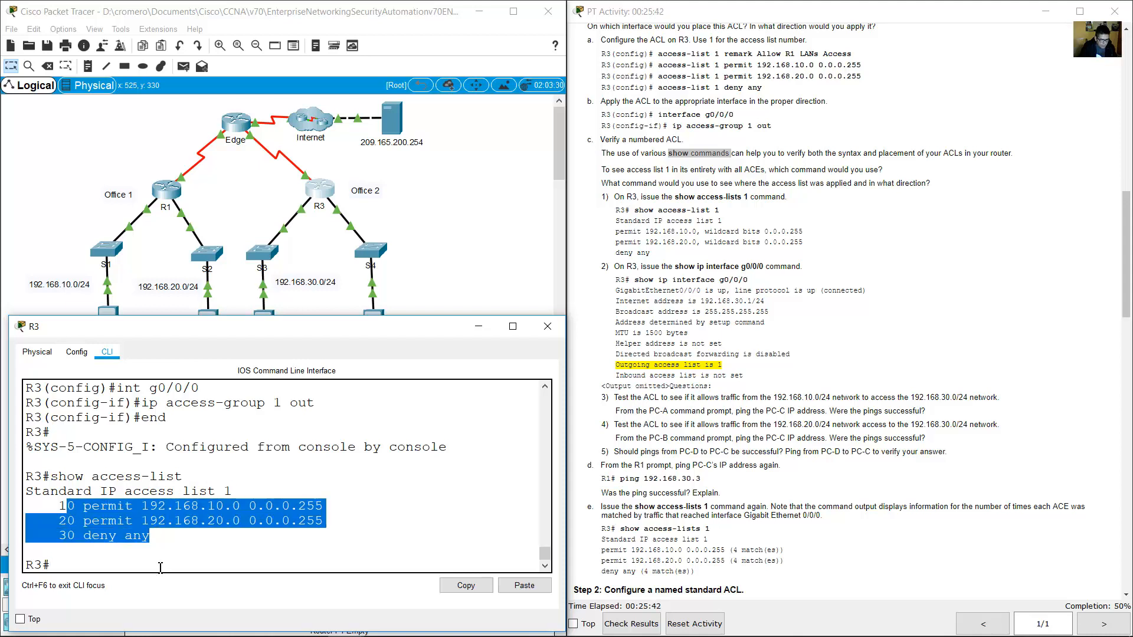
{"action": "left_click", "coordinate": [160, 568]}
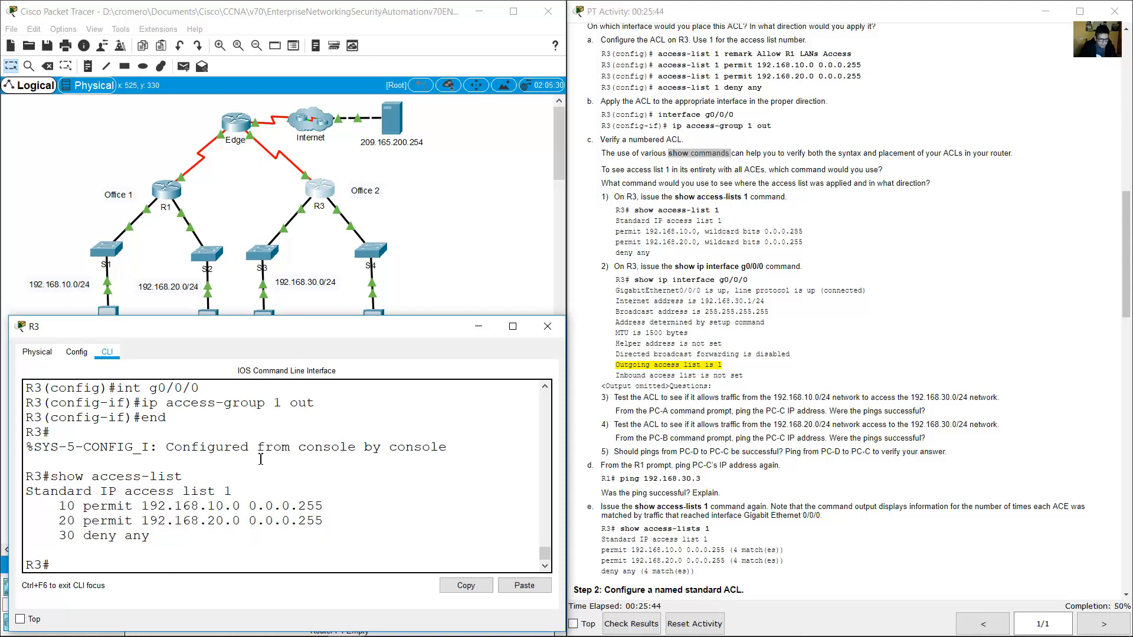
Display R3's IP access lists with show ip access-list and examine the listed entries
{"action": "key", "text": "Up"}
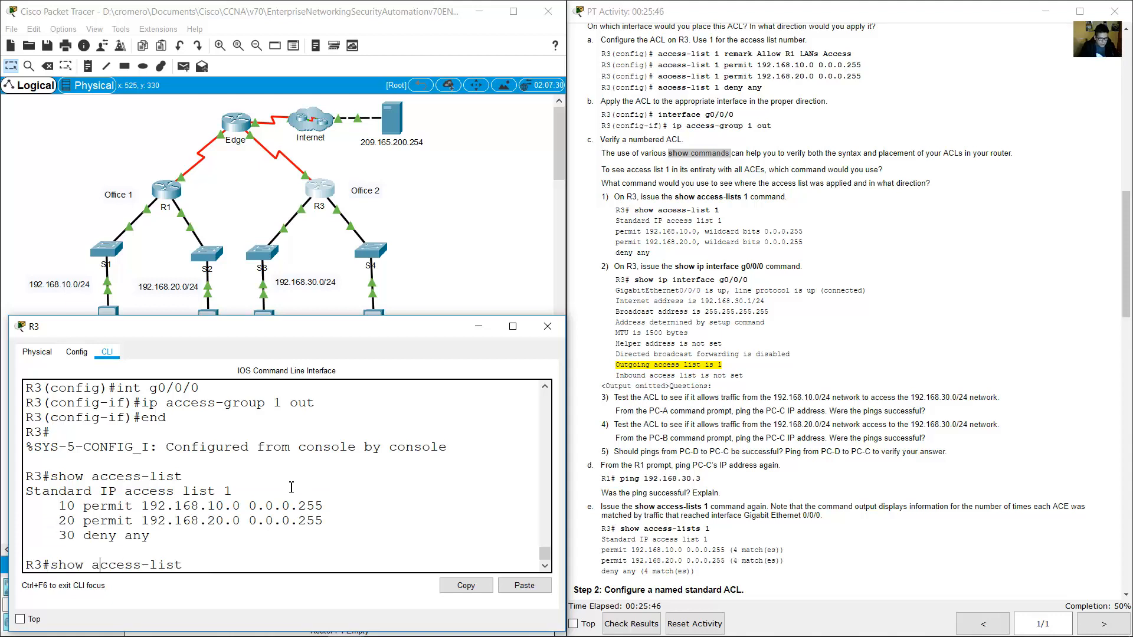
{"action": "key", "text": "Left"}
{"action": "key", "text": "Left"}
{"action": "key", "text": "Left"}
{"action": "key", "text": "Left"}
{"action": "key", "text": "Left"}
{"action": "key", "text": "Left"}
{"action": "key", "text": "Left"}
{"action": "key", "text": "Left"}
{"action": "key", "text": "Left"}
{"action": "key", "text": "Left"}
{"action": "key", "text": "Left"}
{"action": "type", "text": "ip"}
{"action": "key", "text": "Return"}
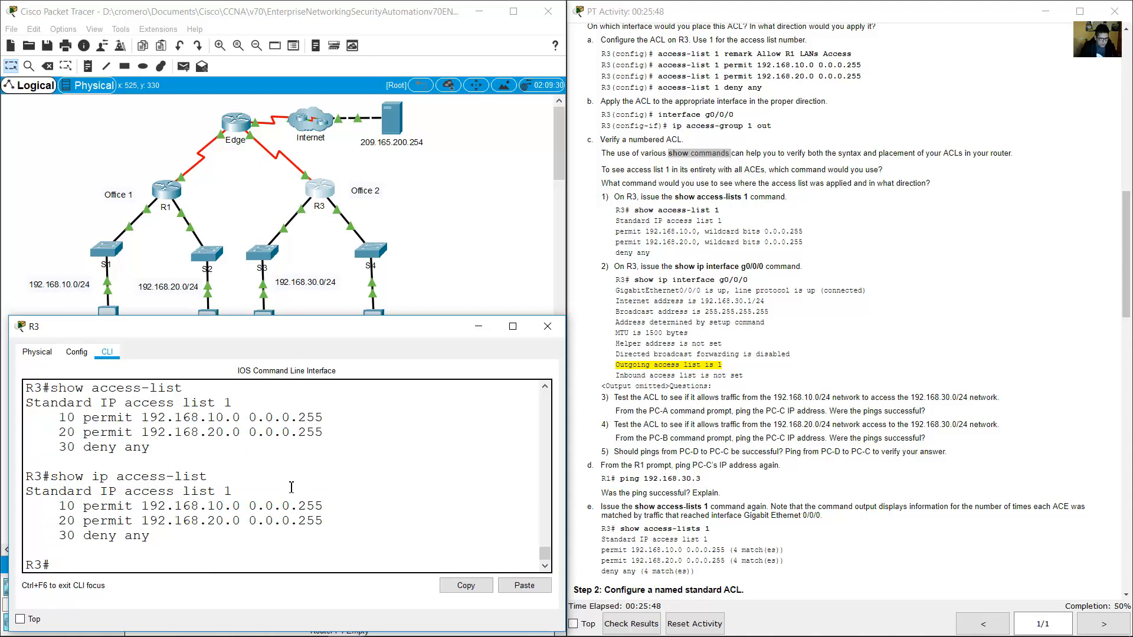
{"action": "left_click_drag", "start_coordinate": [94, 487], "coordinate": [151, 538]}
{"action": "left_click", "coordinate": [153, 542]}
Display R3's interface details with show ip interface g0/0/0 and examine the outgoing access list line
{"action": "type", "text": "show ip interfac"}
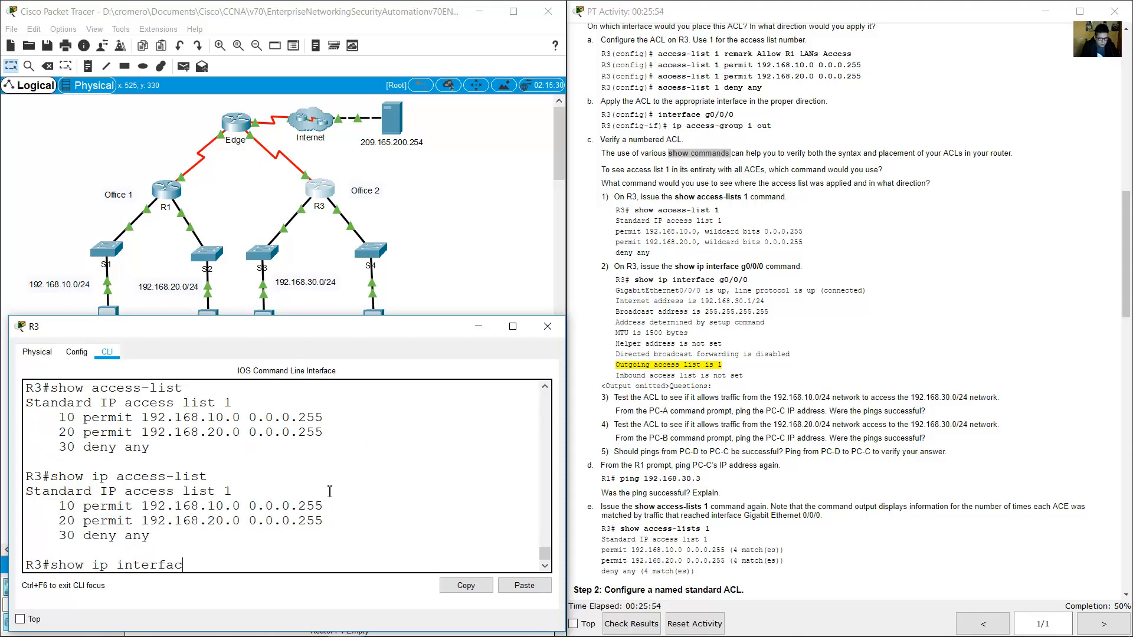
{"action": "type", "text": "e g0/0/0"}
{"action": "key", "text": "Return"}
{"action": "scroll", "coordinate": [315, 490], "scroll_direction": "up", "scroll_amount": 3}
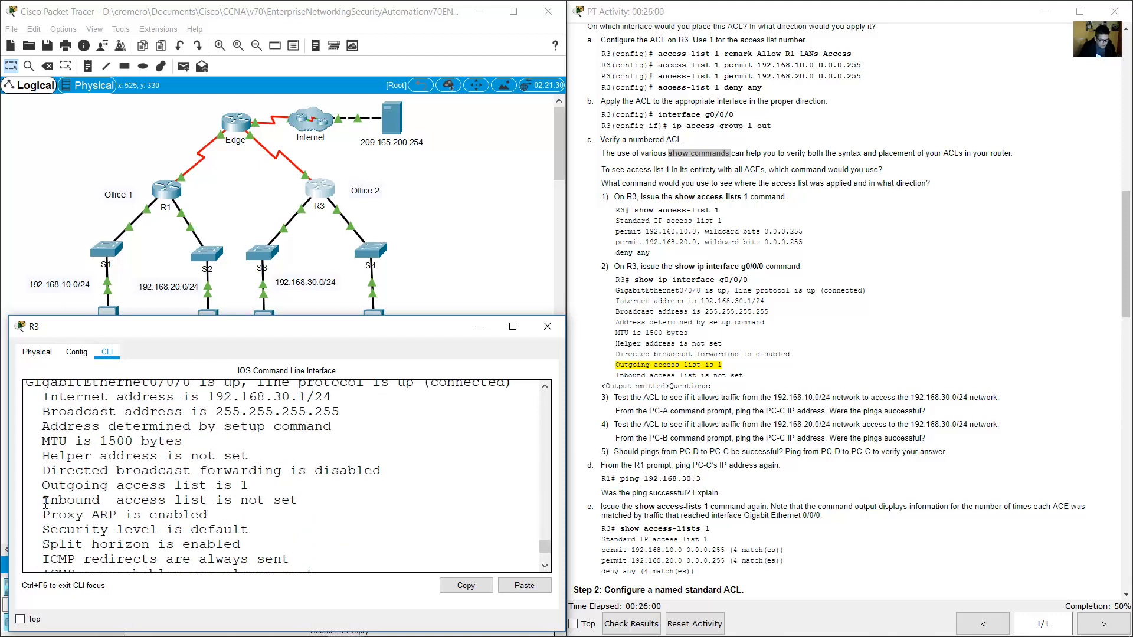
{"action": "left_click_drag", "start_coordinate": [42, 485], "coordinate": [259, 489]}
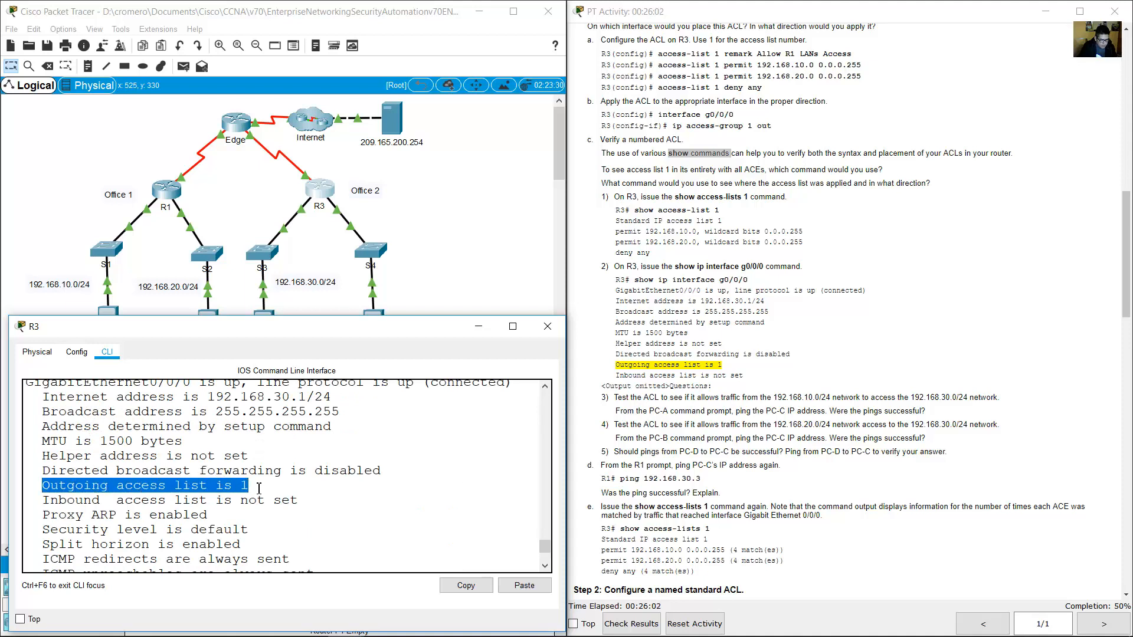
{"action": "scroll", "coordinate": [241, 498], "scroll_direction": "down", "scroll_amount": 8}
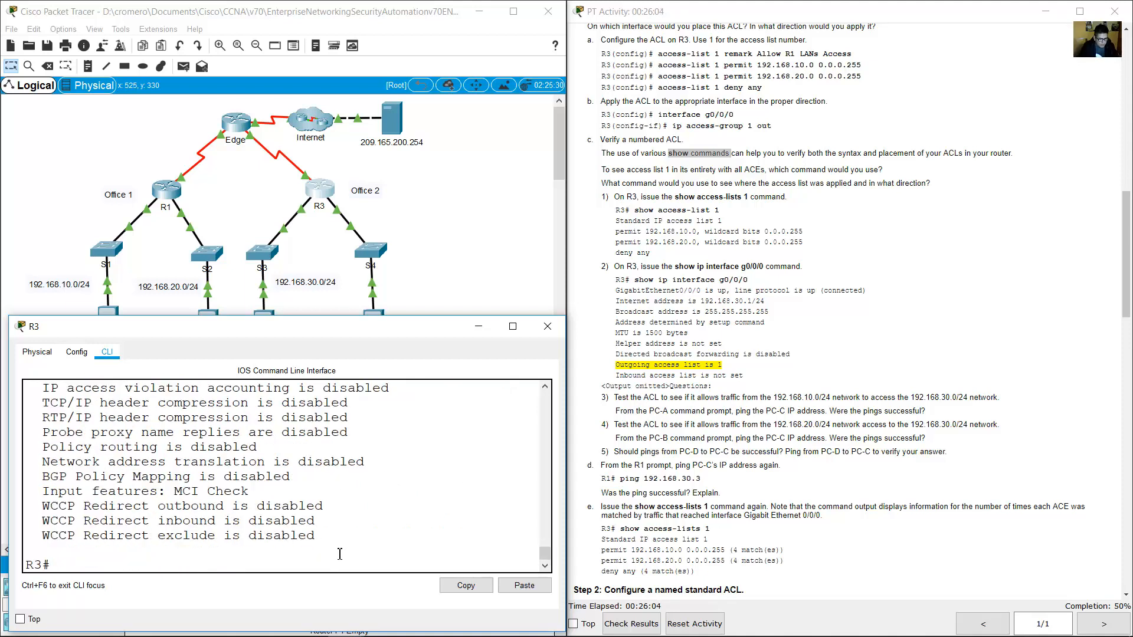
Display R3's running configuration with show run and examine the access group under GigabitEthernet0/0/0
{"action": "type", "text": "show run"}
{"action": "key", "text": "Return"}
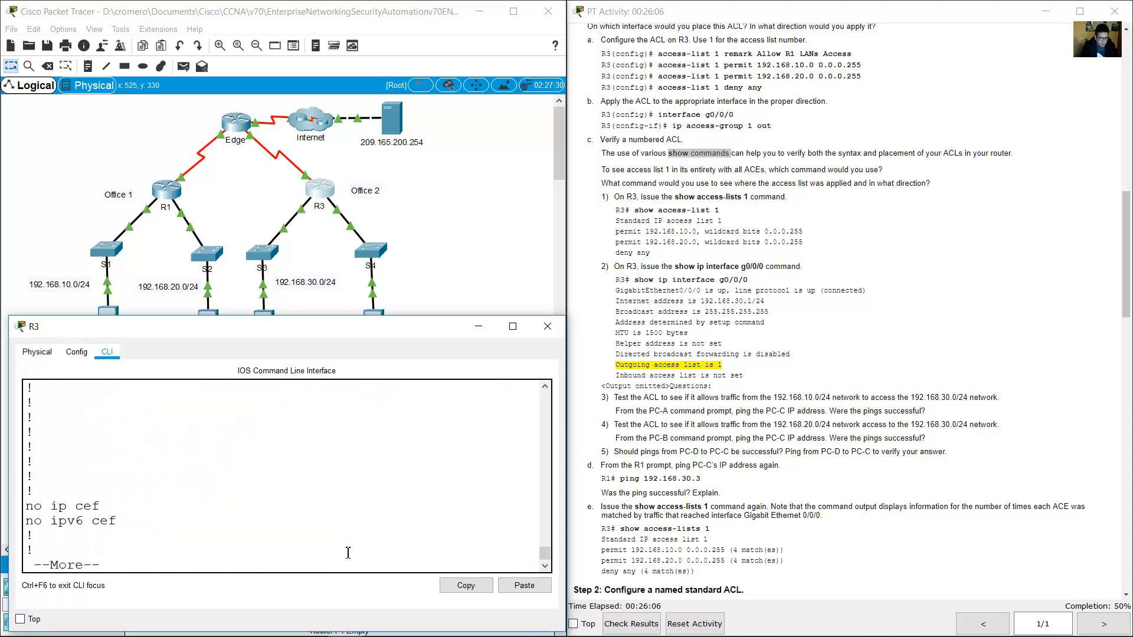
{"action": "scroll", "coordinate": [311, 522], "scroll_direction": "up", "scroll_amount": 1}
{"action": "scroll", "coordinate": [311, 522], "scroll_direction": "up", "scroll_amount": 10}
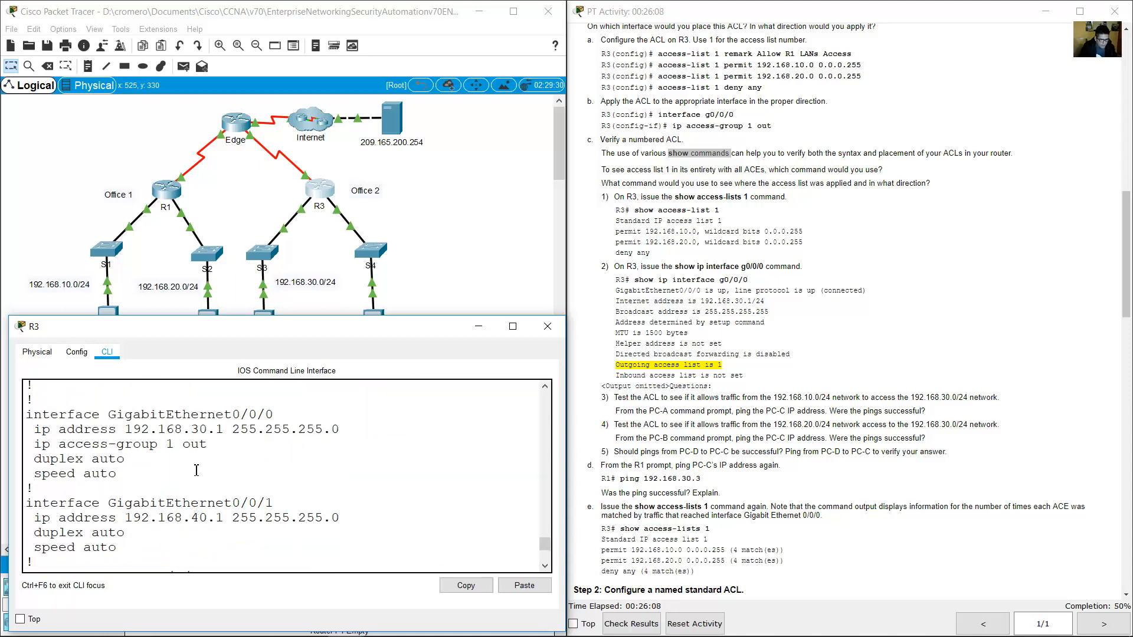
{"action": "left_click_drag", "start_coordinate": [190, 485], "coordinate": [221, 517]}
{"action": "scroll", "coordinate": [219, 519], "scroll_direction": "down", "scroll_amount": 10}
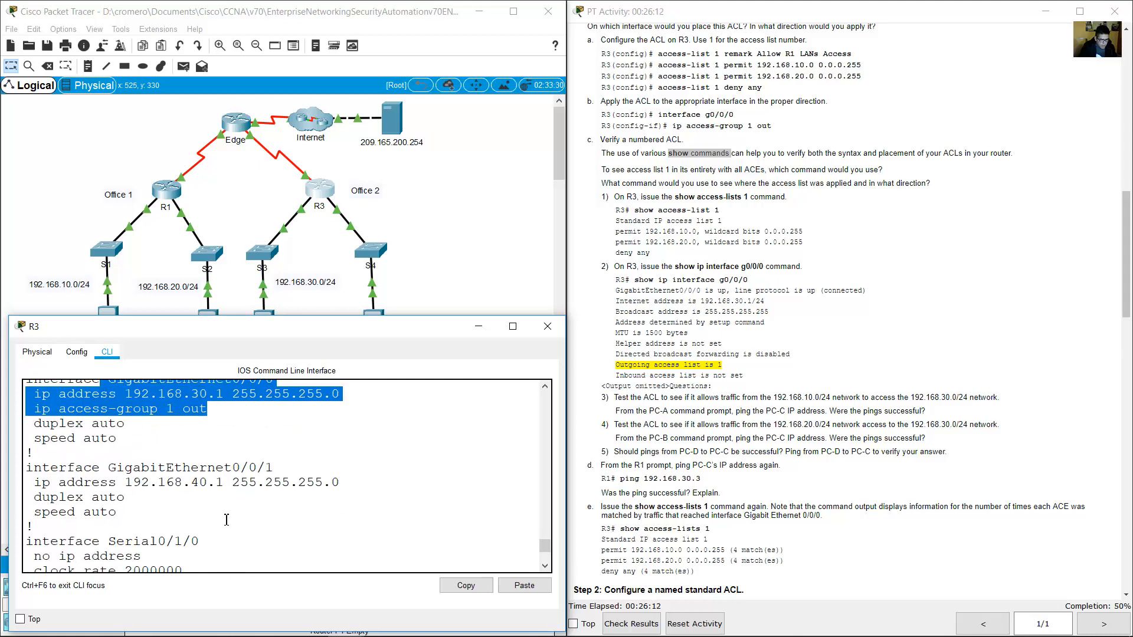
Continue the running configuration output to the access-list 1 entries, examine them, and page through to the end
{"action": "key", "text": "space"}
{"action": "scroll", "coordinate": [234, 520], "scroll_direction": "up", "scroll_amount": 3}
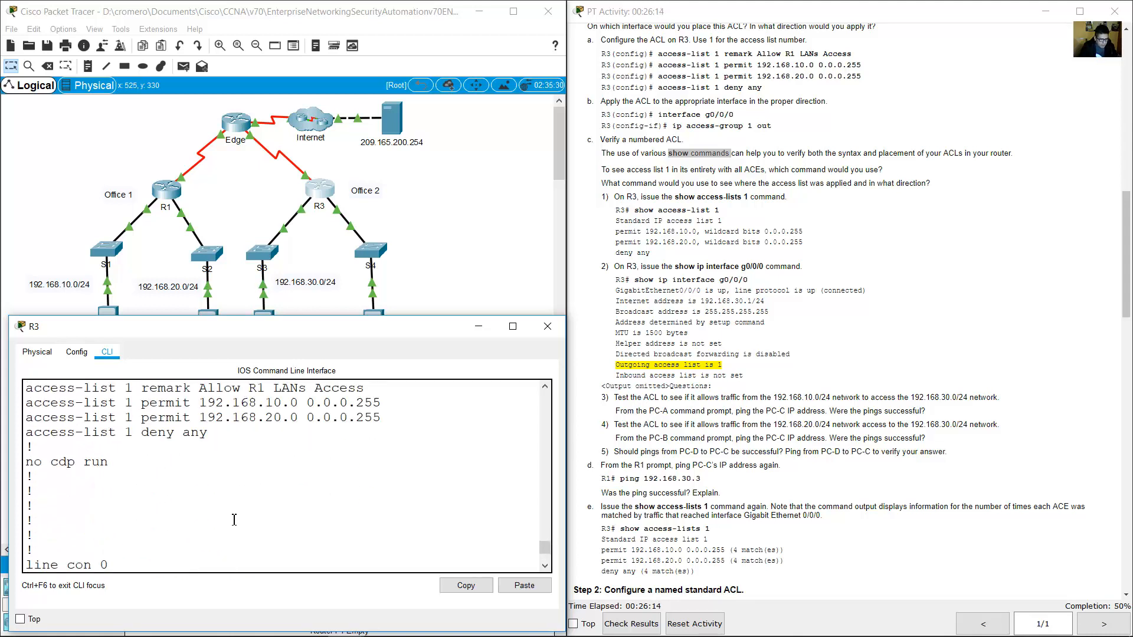
{"action": "left_click_drag", "start_coordinate": [95, 459], "coordinate": [232, 514]}
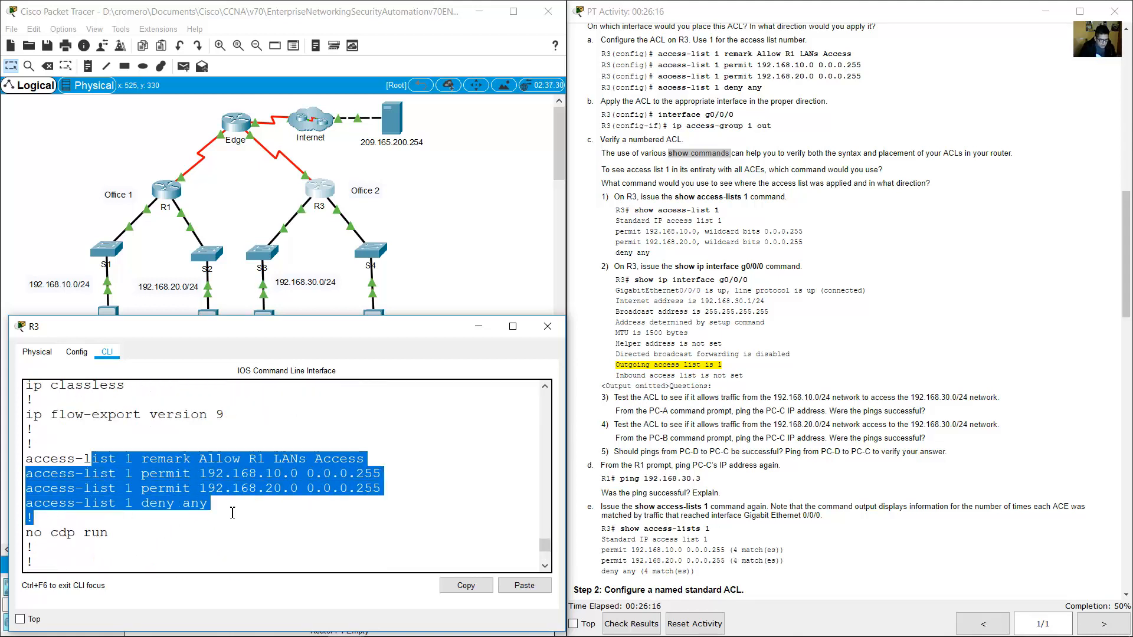
{"action": "left_click", "coordinate": [234, 513]}
{"action": "key", "text": "space"}
Examine the question about viewing access list 1 in its entirety and locate the show access-list command in R3's earlier output
{"action": "left_click", "coordinate": [826, 154]}
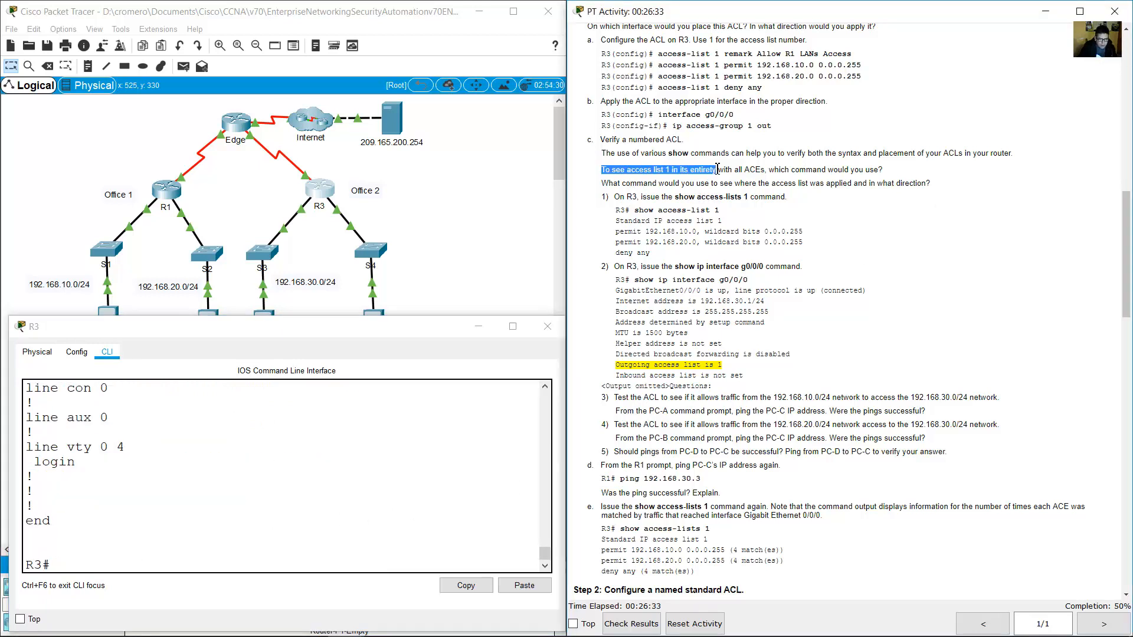
{"action": "left_click", "coordinate": [660, 172]}
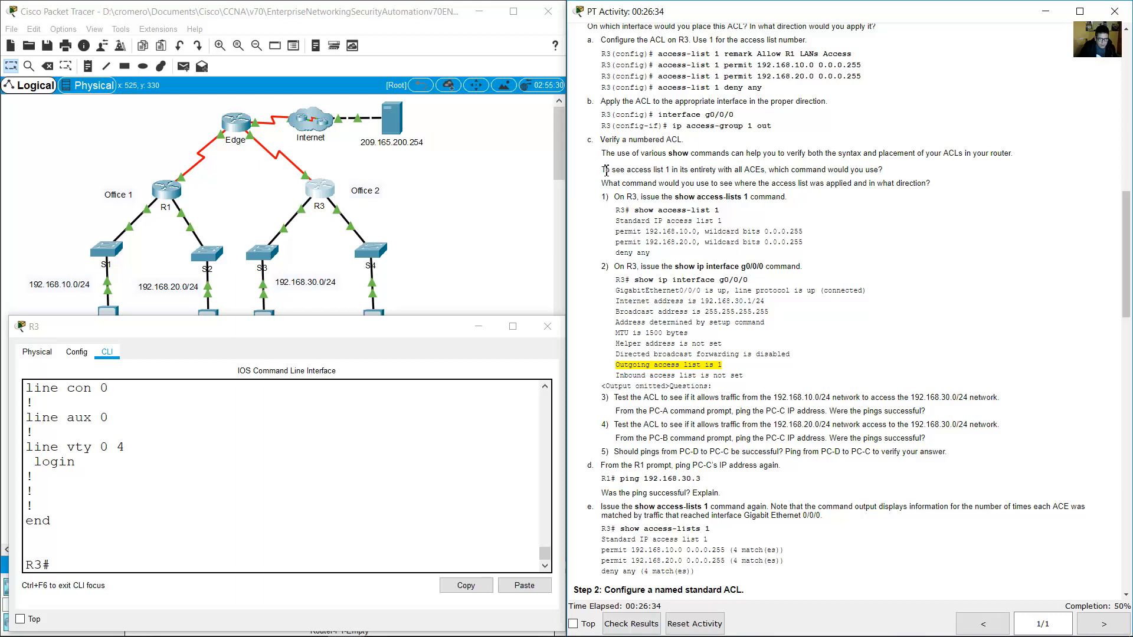
{"action": "left_click_drag", "start_coordinate": [603, 171], "coordinate": [879, 170]}
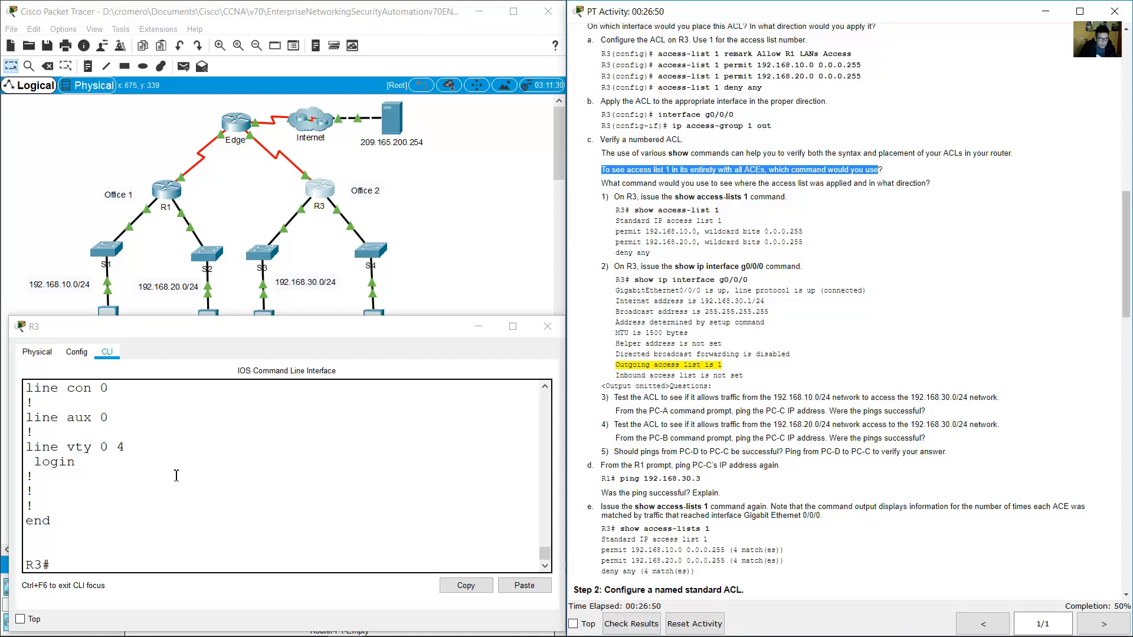
{"action": "scroll", "coordinate": [176, 476], "scroll_direction": "up", "scroll_amount": 15}
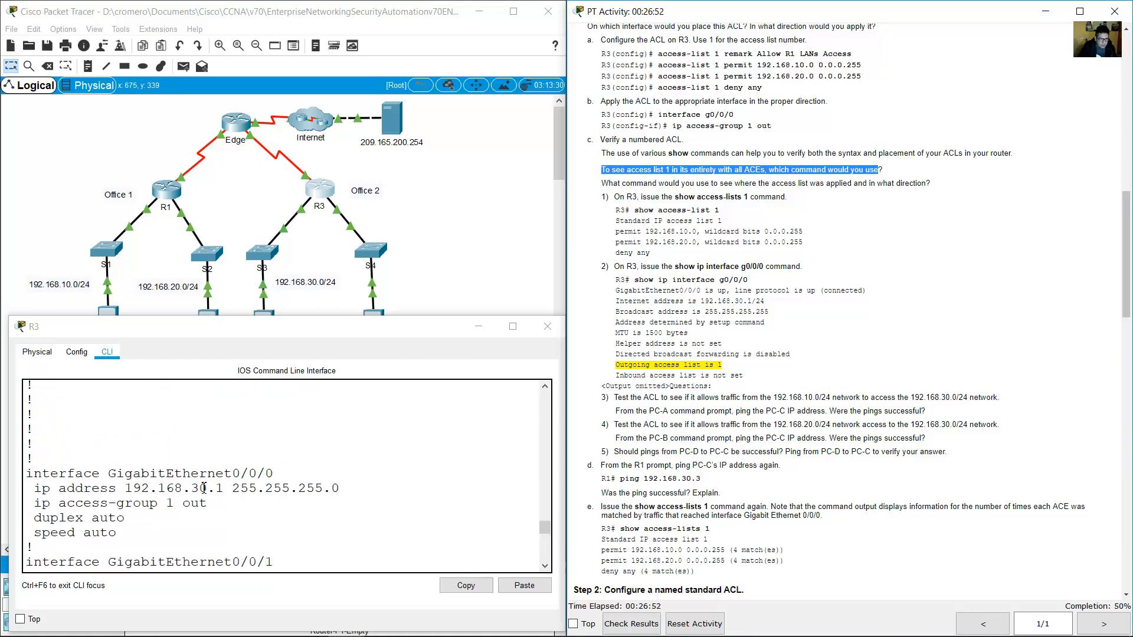
{"action": "scroll", "coordinate": [201, 490], "scroll_direction": "up", "scroll_amount": 15}
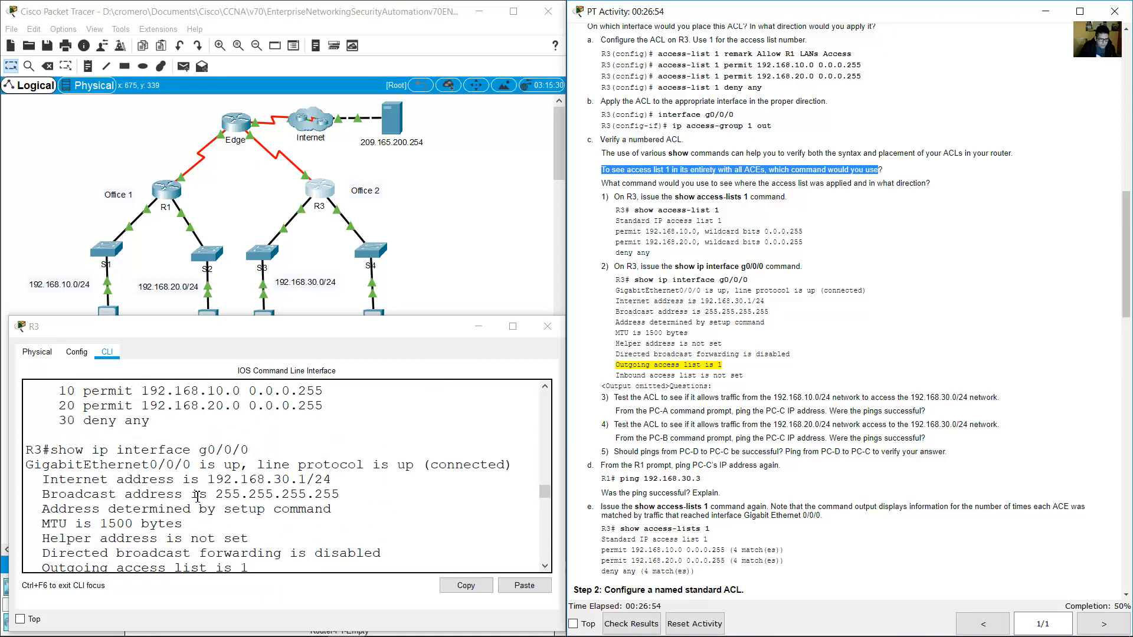
{"action": "scroll", "coordinate": [198, 496], "scroll_direction": "up", "scroll_amount": 4}
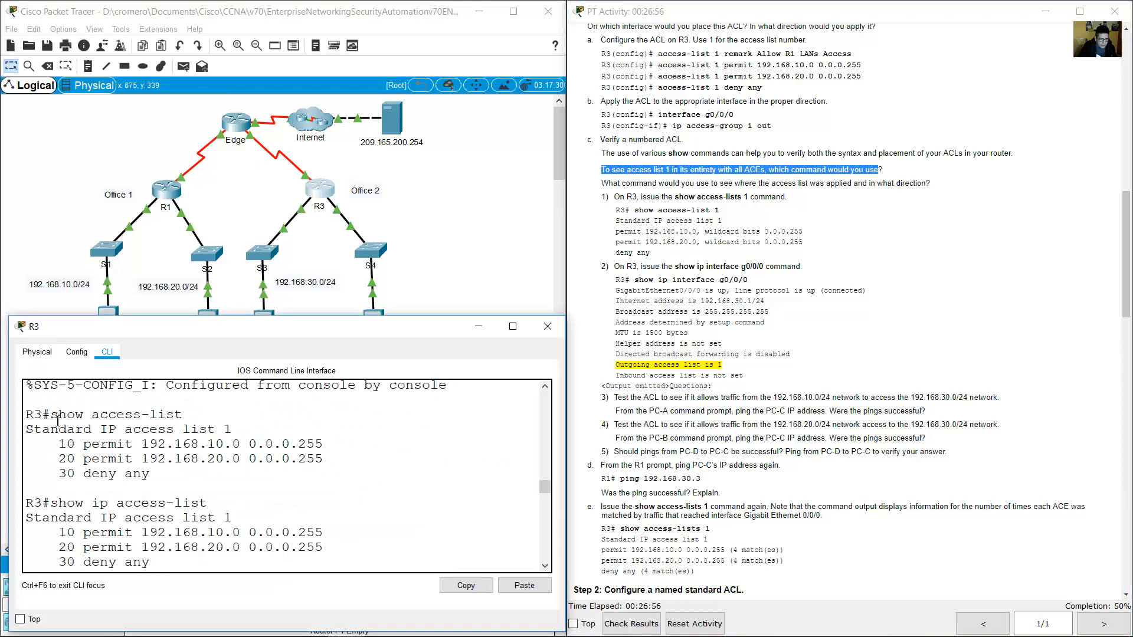
{"action": "left_click_drag", "start_coordinate": [58, 420], "coordinate": [150, 473]}
{"action": "left_click_drag", "start_coordinate": [183, 414], "coordinate": [54, 416]}
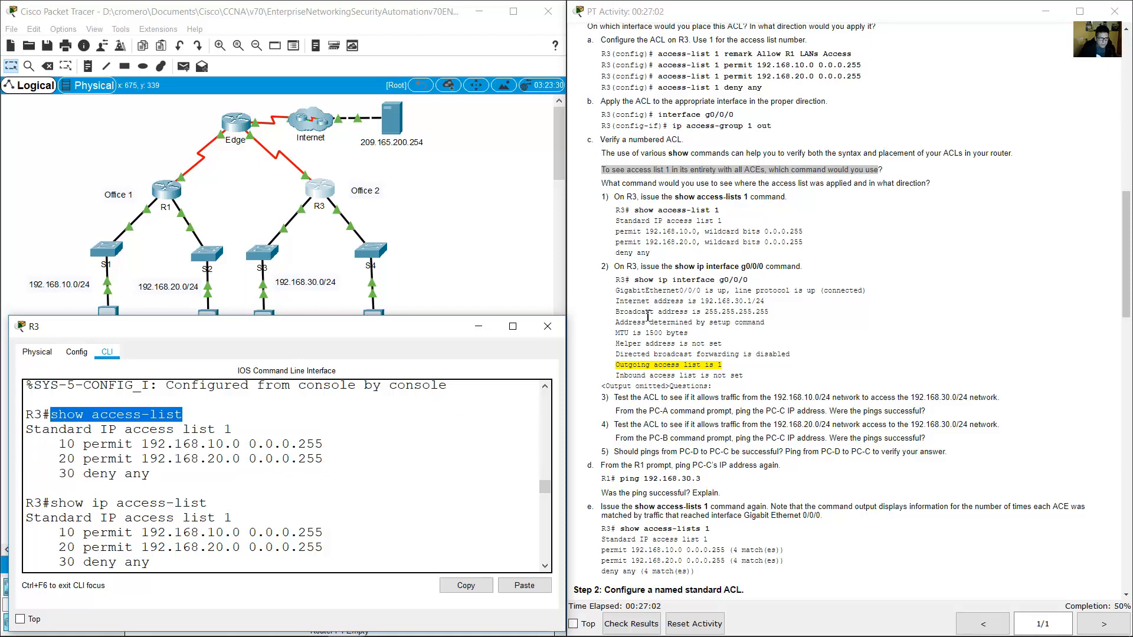
Examine the question about where the access list is applied and locate the show ip interface g0/0/0 output on R3
{"action": "left_click", "coordinate": [633, 195]}
{"action": "left_click_drag", "start_coordinate": [609, 184], "coordinate": [937, 185]}
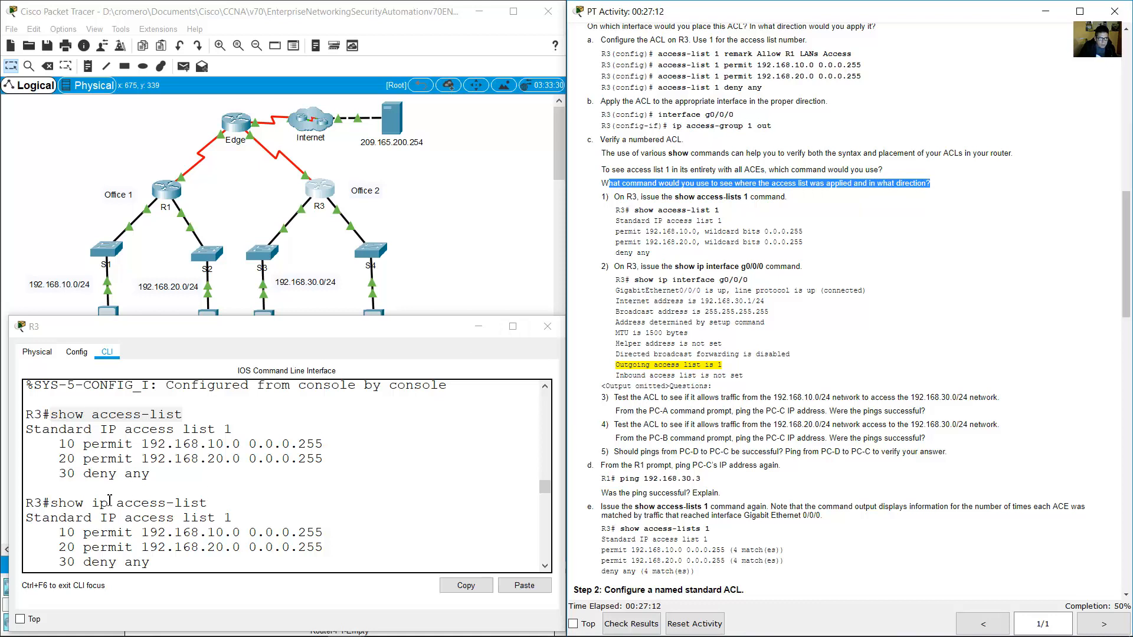
{"action": "scroll", "coordinate": [153, 483], "scroll_direction": "down", "scroll_amount": 3}
{"action": "left_click_drag", "start_coordinate": [52, 450], "coordinate": [257, 452]}
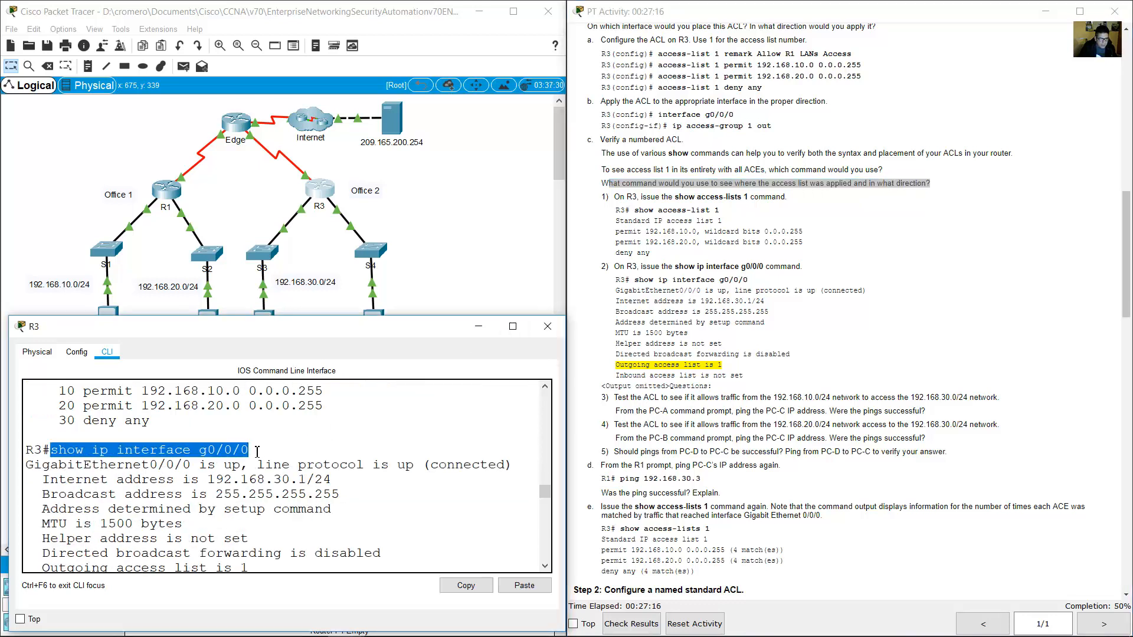
{"action": "scroll", "coordinate": [248, 460], "scroll_direction": "down", "scroll_amount": 2}
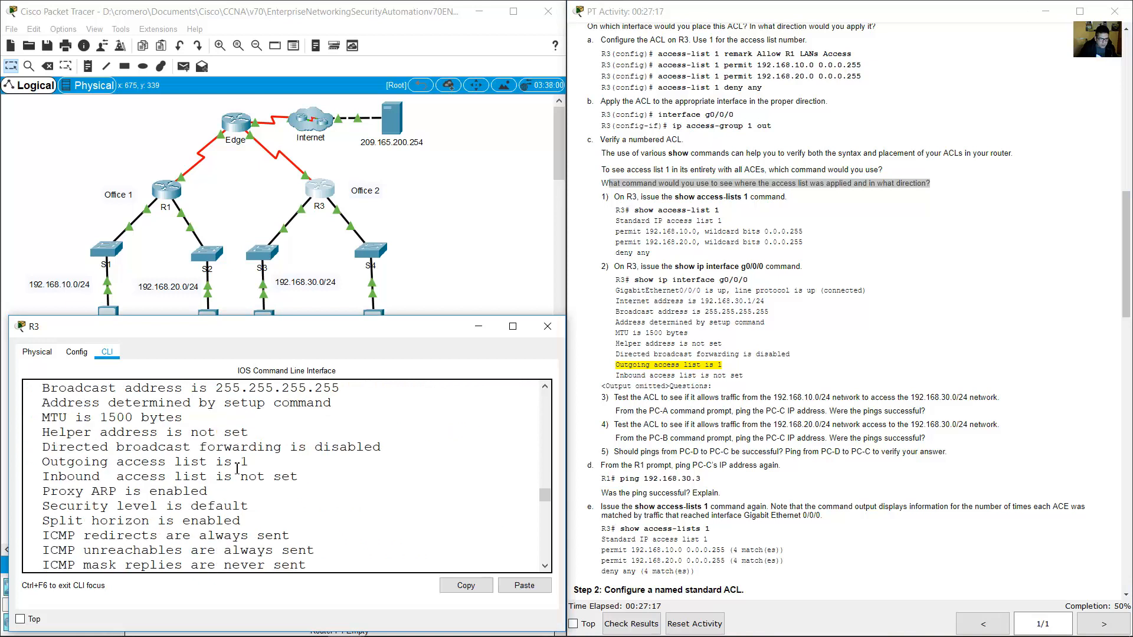
Locate the show run command in R3's earlier output and examine the access group under GigabitEthernet0/0/0
{"action": "triple_click", "coordinate": [55, 467]}
{"action": "scroll", "coordinate": [258, 469], "scroll_direction": "down", "scroll_amount": 8}
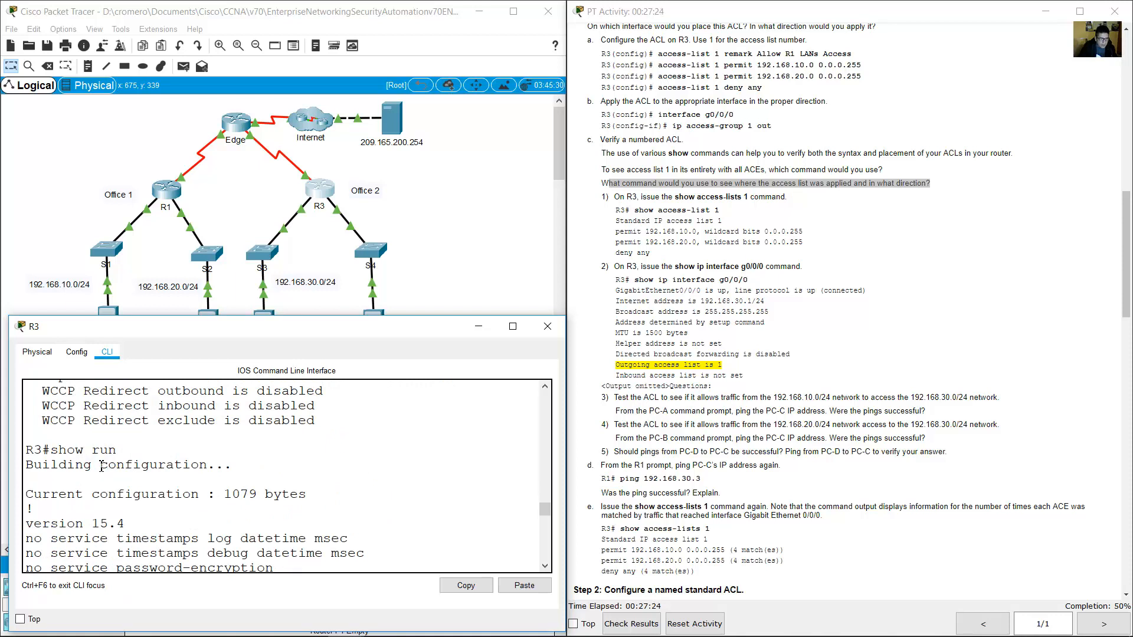
{"action": "triple_click", "coordinate": [56, 452]}
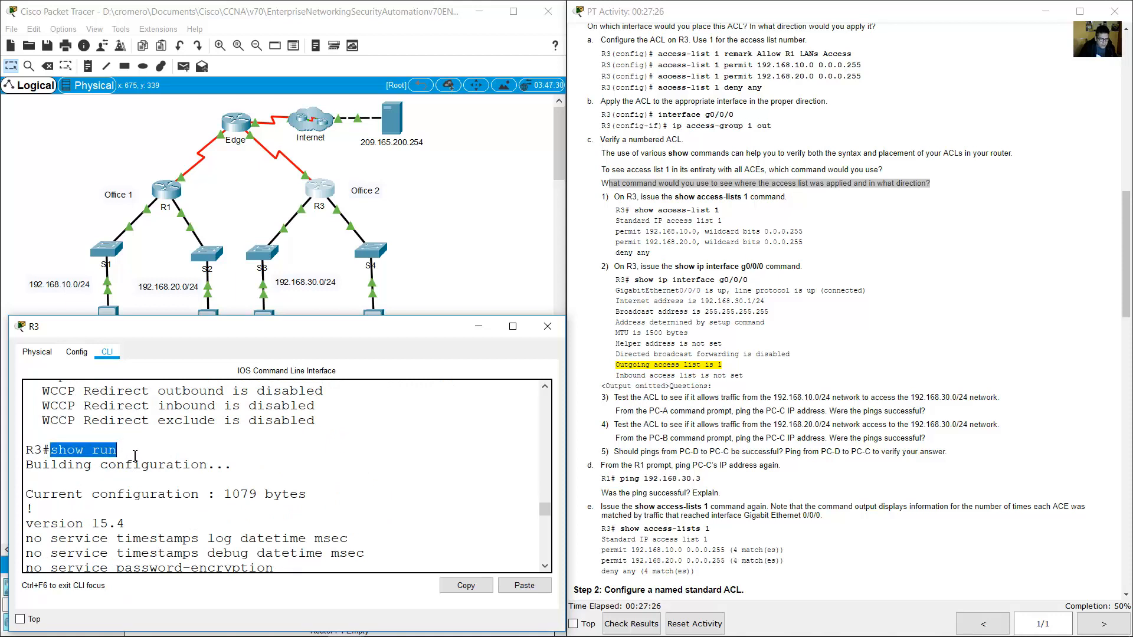
{"action": "scroll", "coordinate": [283, 479], "scroll_direction": "down", "scroll_amount": 8}
{"action": "scroll", "coordinate": [227, 468], "scroll_direction": "down", "scroll_amount": 3}
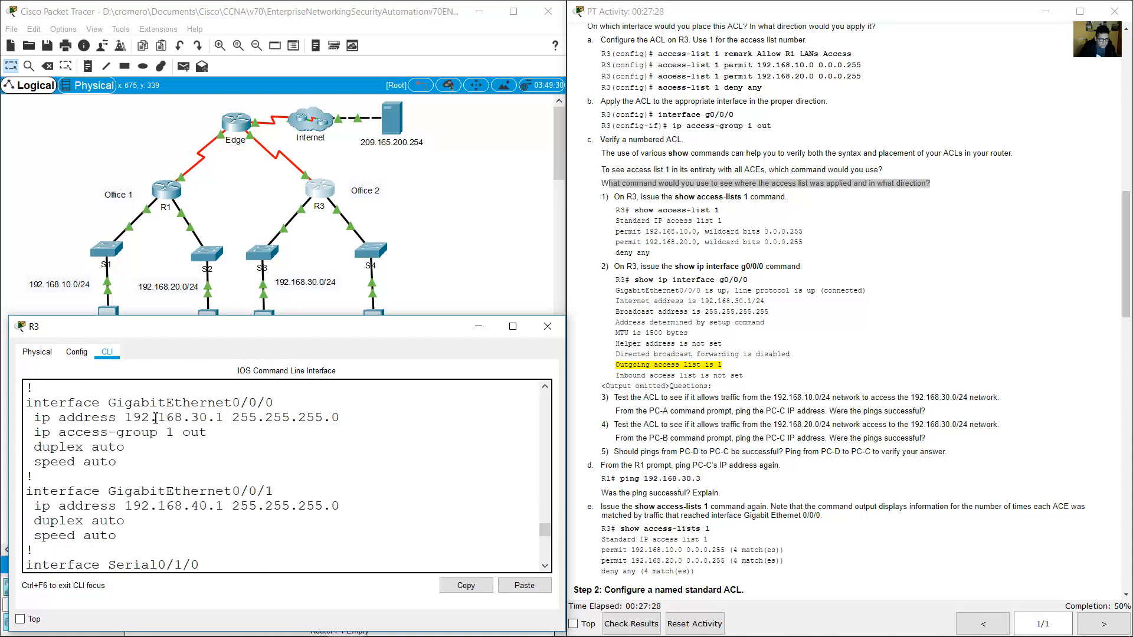
{"action": "left_click_drag", "start_coordinate": [142, 404], "coordinate": [208, 438]}
Run show ip interface on R3 and examine the outgoing access list line under GigabitEthernet0/0/0
{"action": "scroll", "coordinate": [230, 501], "scroll_direction": "down", "scroll_amount": 10}
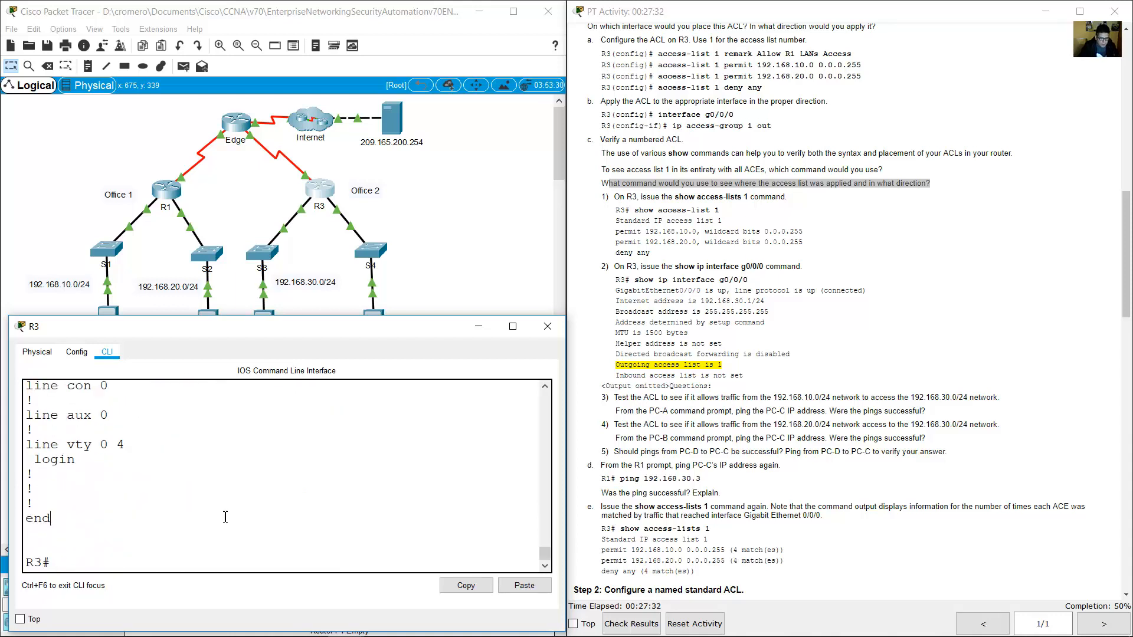
{"action": "type", "text": "show ip interfac"}
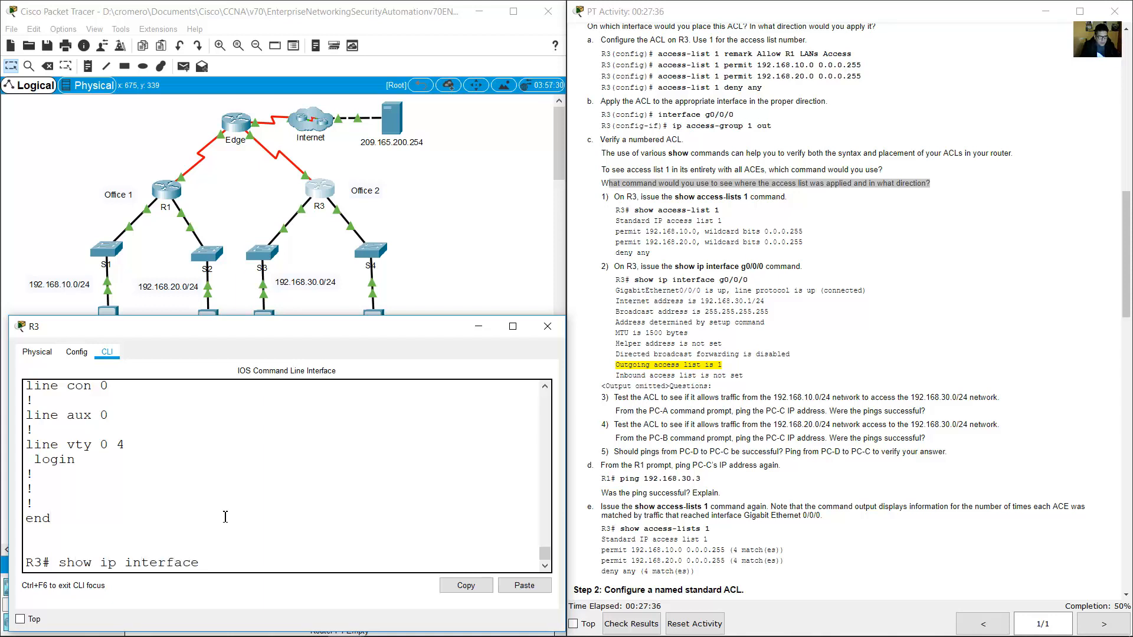
{"action": "type", "text": "e"}
{"action": "key", "text": "Return"}
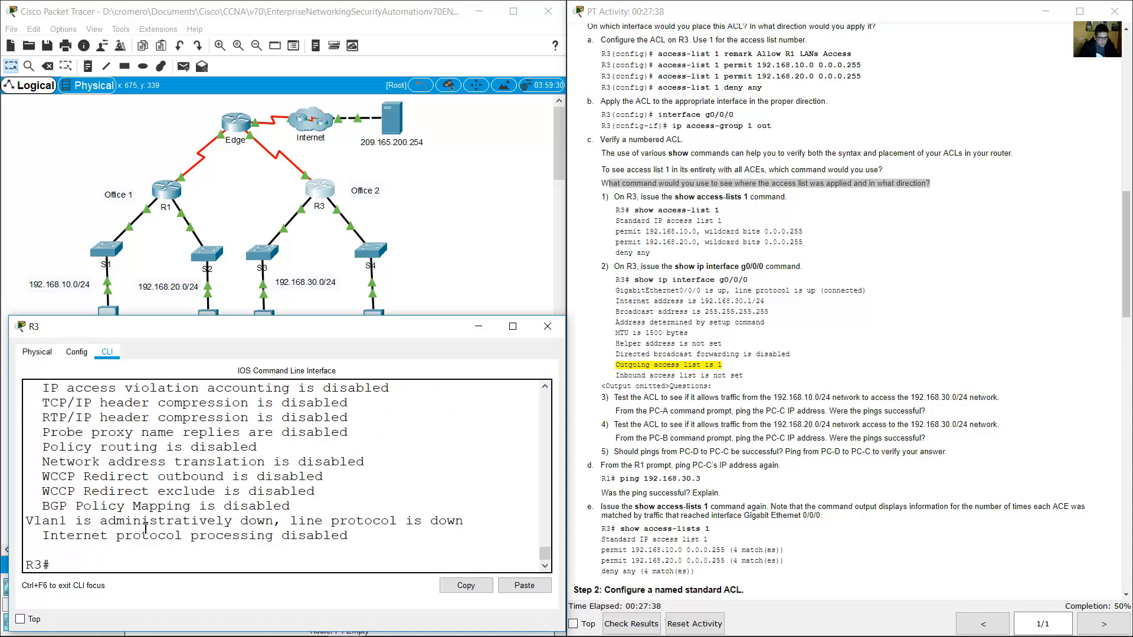
{"action": "scroll", "coordinate": [146, 527], "scroll_direction": "up", "scroll_amount": 10}
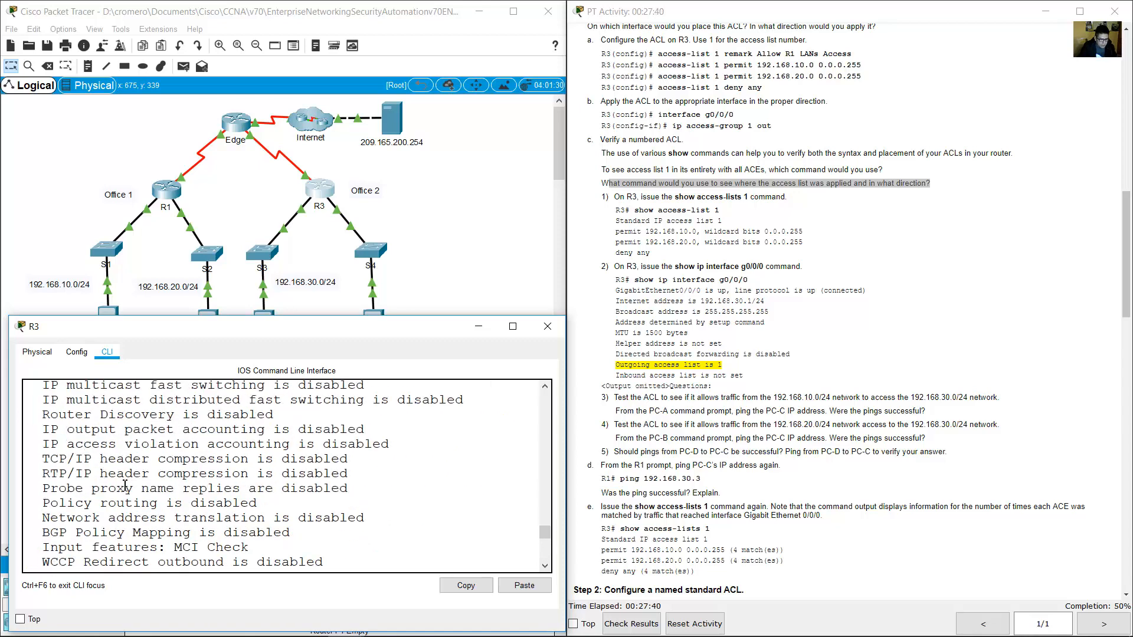
{"action": "scroll", "coordinate": [125, 485], "scroll_direction": "down", "scroll_amount": 6}
{"action": "scroll", "coordinate": [97, 444], "scroll_direction": "up", "scroll_amount": 8}
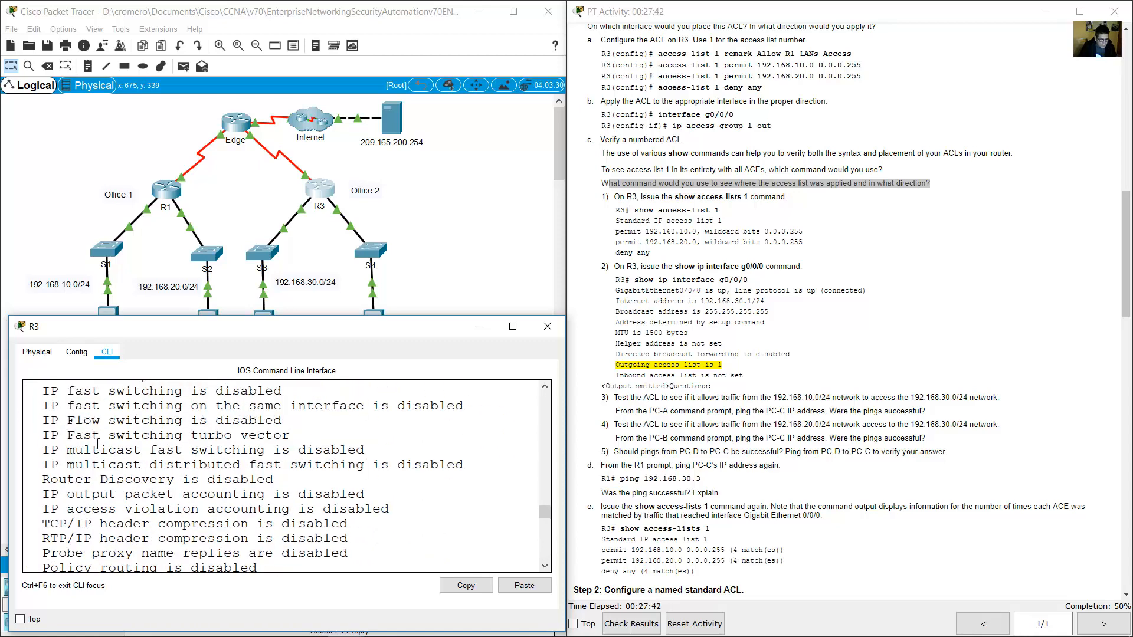
{"action": "scroll", "coordinate": [98, 443], "scroll_direction": "up", "scroll_amount": 5}
{"action": "left_click_drag", "start_coordinate": [39, 425], "coordinate": [191, 420]}
{"action": "left_click_drag", "start_coordinate": [51, 525], "coordinate": [254, 528]}
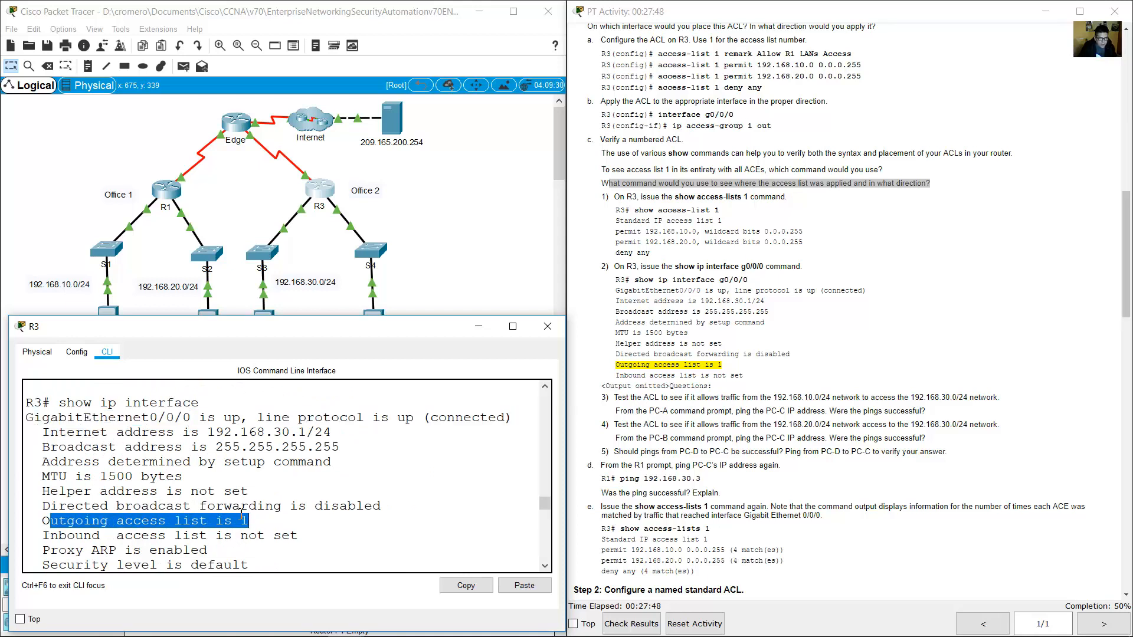
Read the instruction to ping PC-C from PC-A and look up PC-C's IP address in the addressing table
{"action": "left_click", "coordinate": [802, 313]}
{"action": "scroll", "coordinate": [777, 312], "scroll_direction": "down", "scroll_amount": 1}
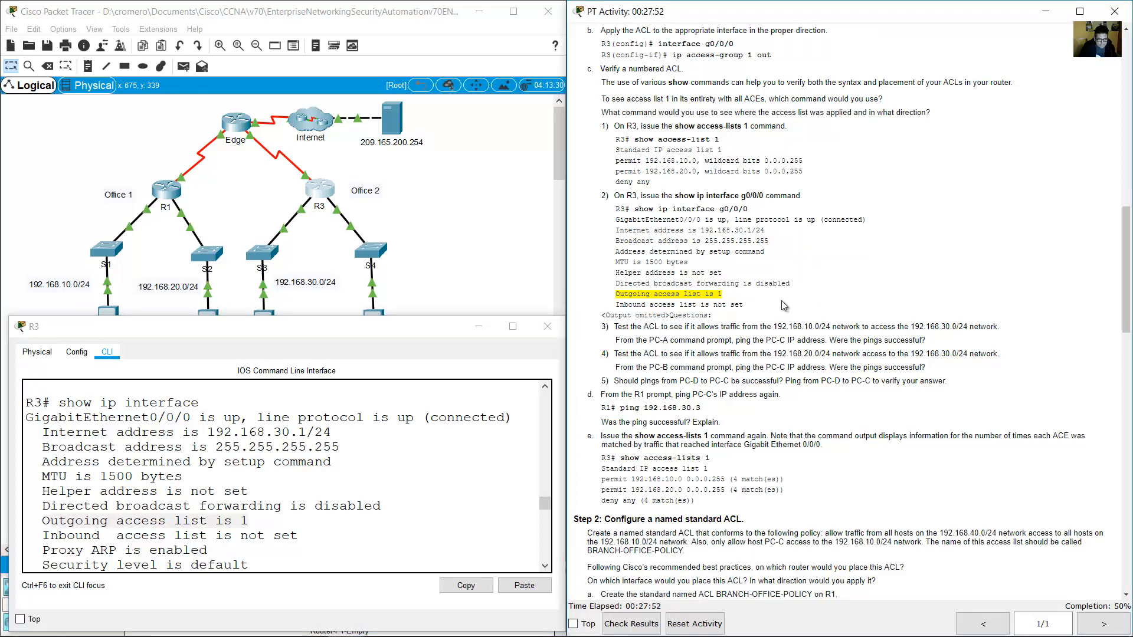
{"action": "left_click_drag", "start_coordinate": [615, 328], "coordinate": [797, 340]}
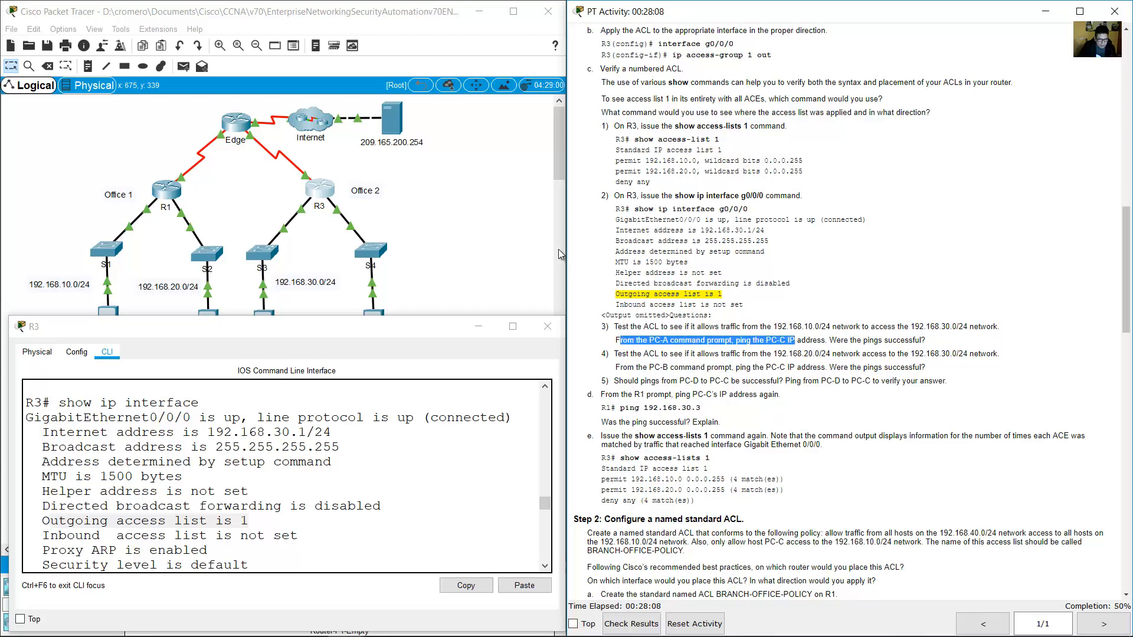
{"action": "left_click", "coordinate": [476, 231]}
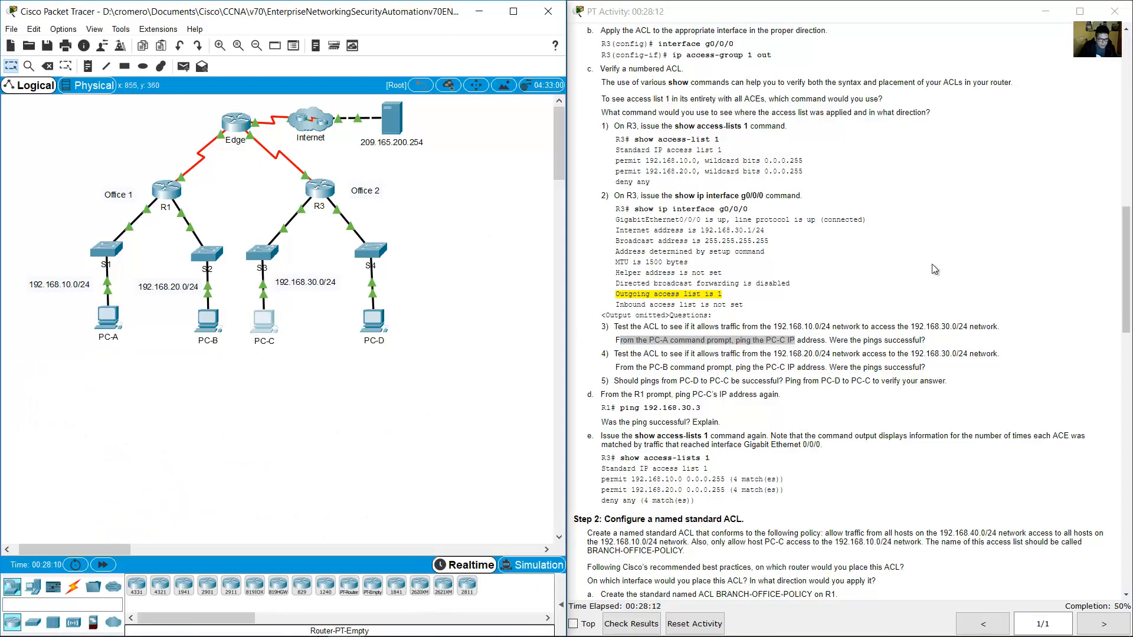
{"action": "left_click_drag", "start_coordinate": [1122, 269], "coordinate": [1117, 147]}
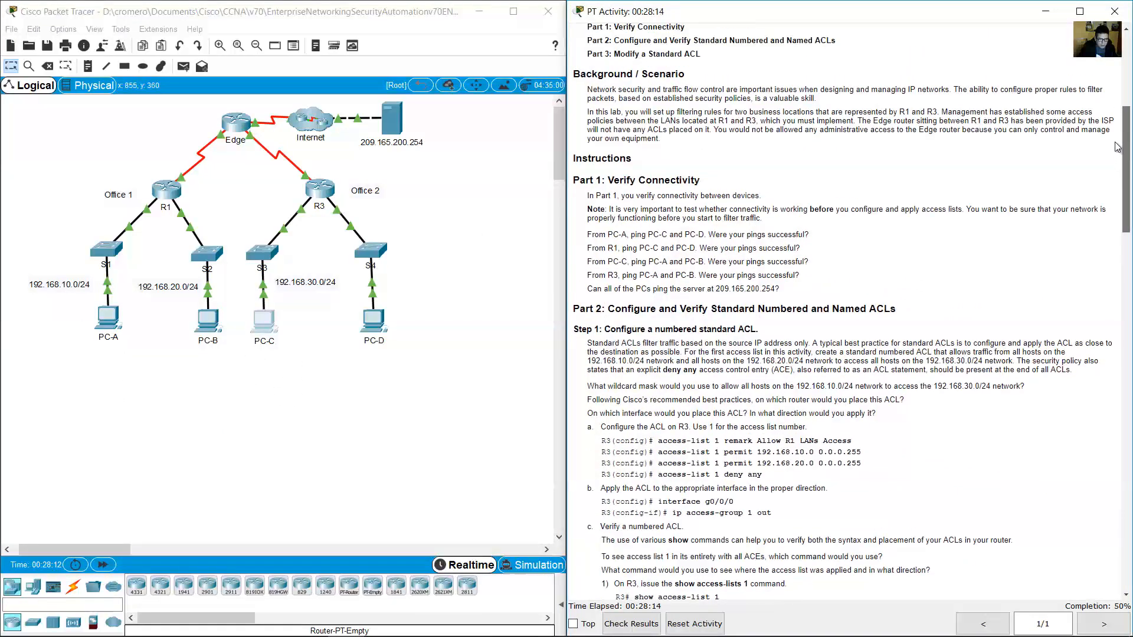
{"action": "scroll", "coordinate": [1117, 148], "scroll_direction": "up", "scroll_amount": 5}
{"action": "left_click_drag", "start_coordinate": [808, 221], "coordinate": [848, 220]}
Ping PC-C at 192.168.30.3 from PC-A's command prompt and examine the replies
{"action": "left_click", "coordinate": [108, 319]}
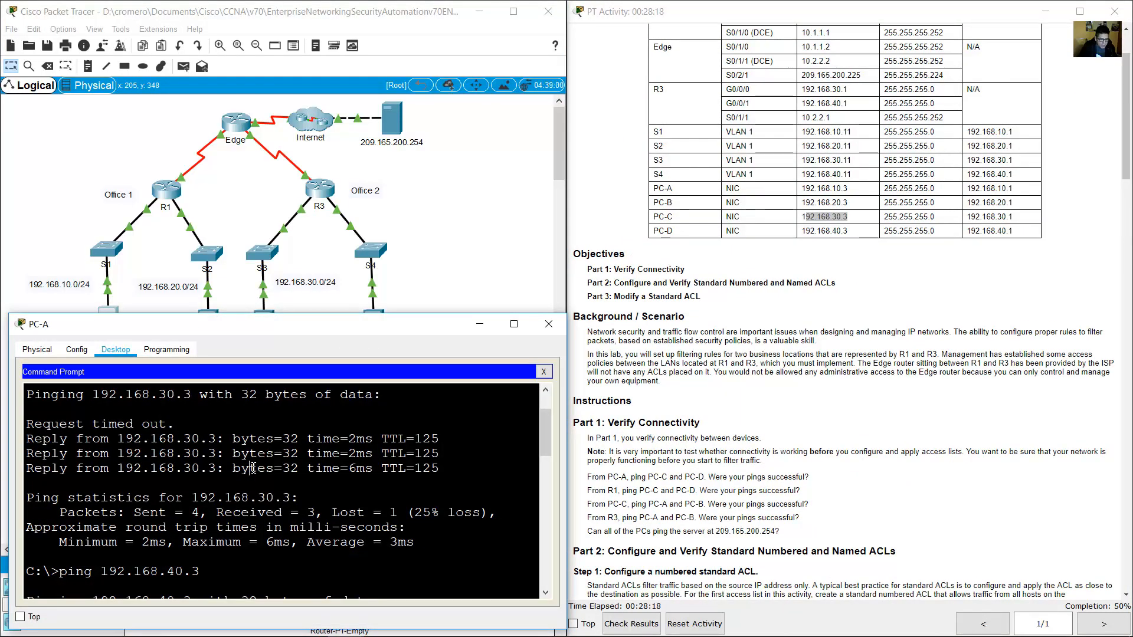
{"action": "key", "text": "Up"}
{"action": "key", "text": "Up"}
{"action": "key", "text": "Up"}
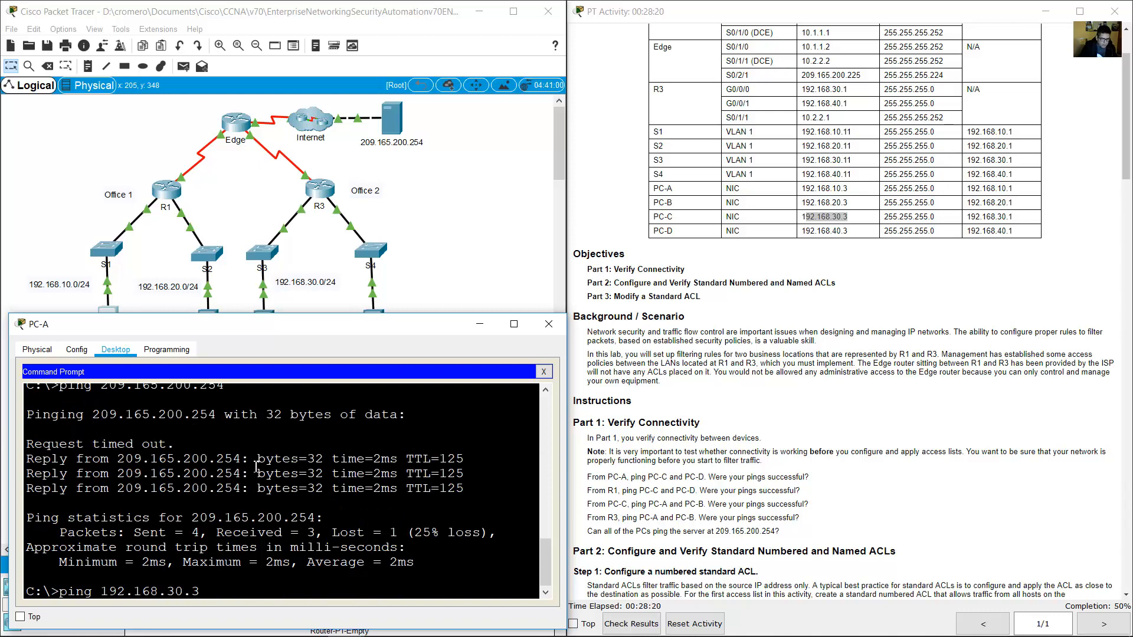
{"action": "key", "text": "Return"}
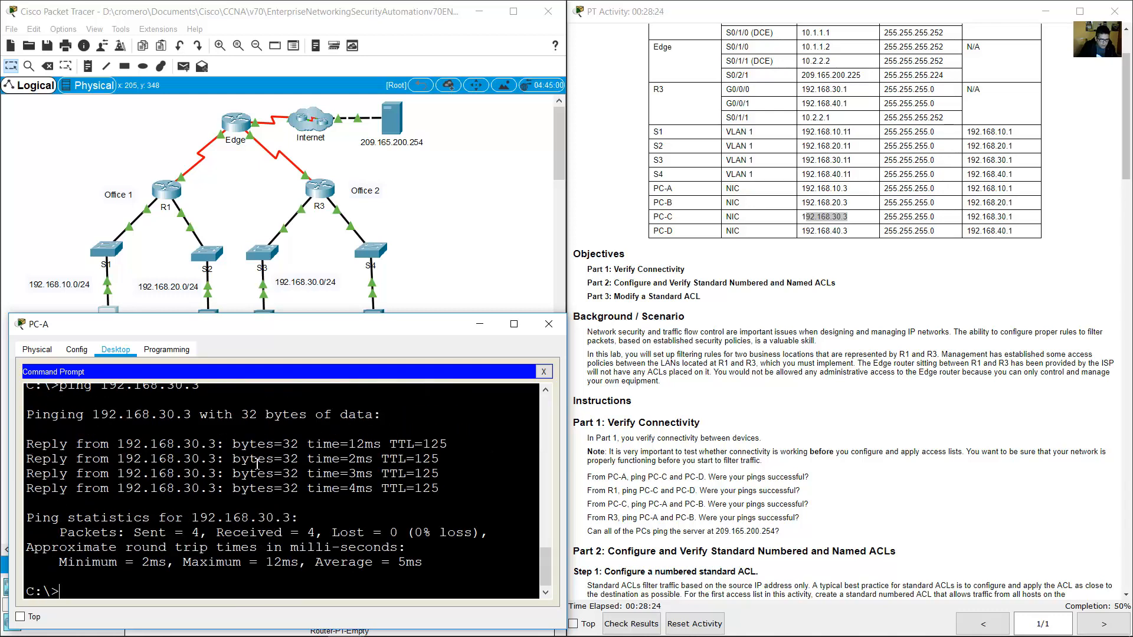
{"action": "left_click_drag", "start_coordinate": [118, 444], "coordinate": [273, 488]}
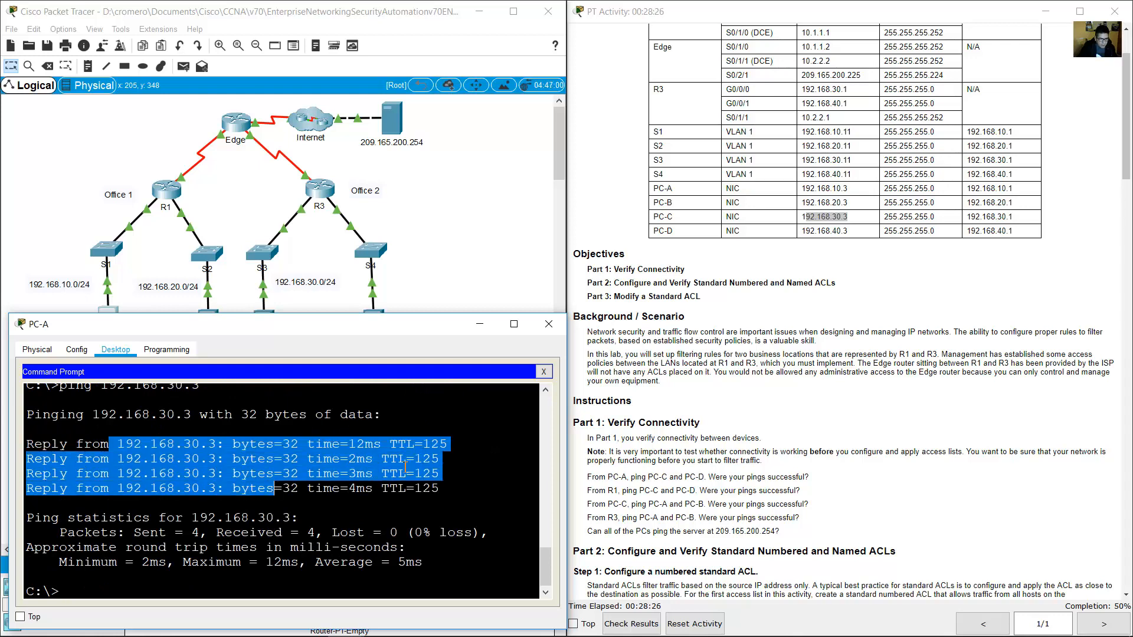
Return to the ACL test questions and examine whether the pings from PC-A to PC-C were successful
{"action": "left_click", "coordinate": [837, 414]}
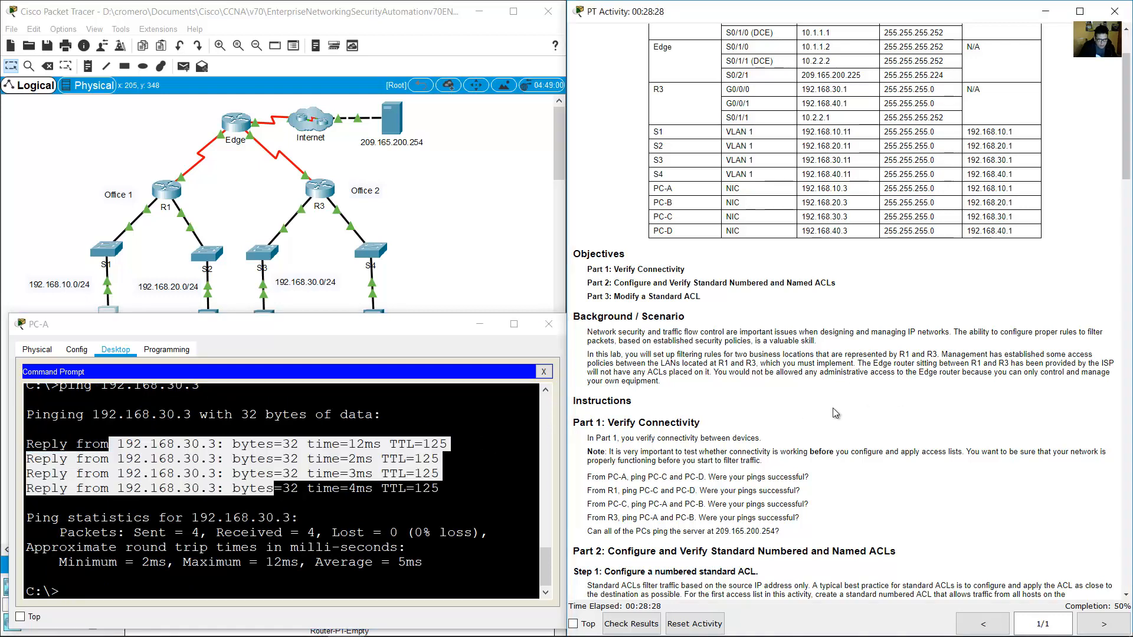
{"action": "scroll", "coordinate": [866, 383], "scroll_direction": "down", "scroll_amount": 10}
{"action": "scroll", "coordinate": [875, 390], "scroll_direction": "down", "scroll_amount": 5}
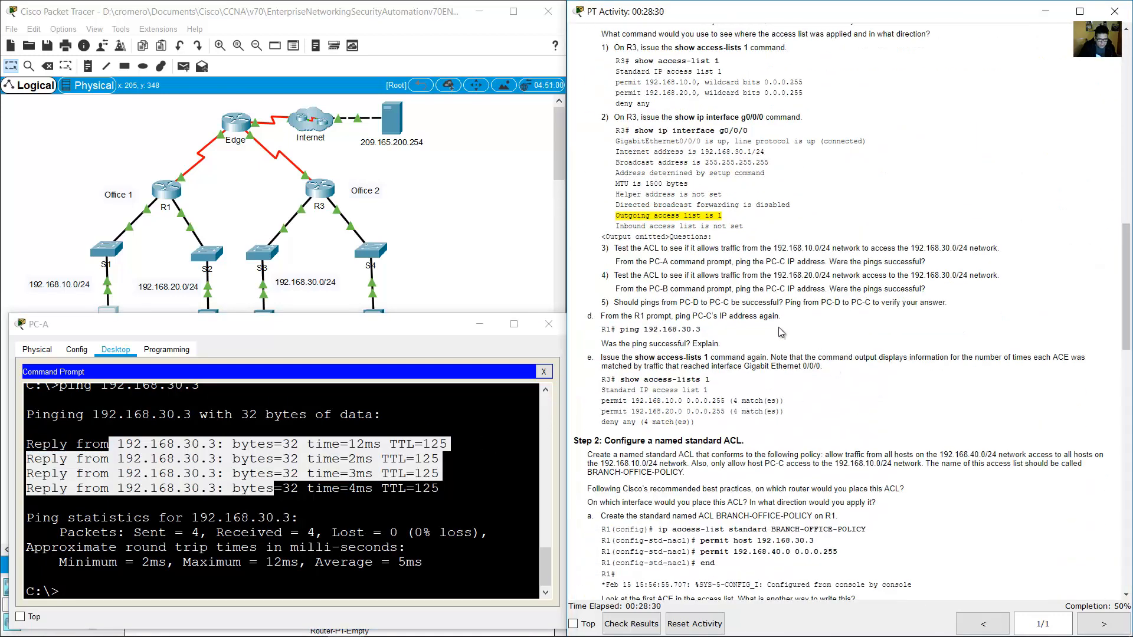
{"action": "left_click_drag", "start_coordinate": [837, 262], "coordinate": [937, 263]}
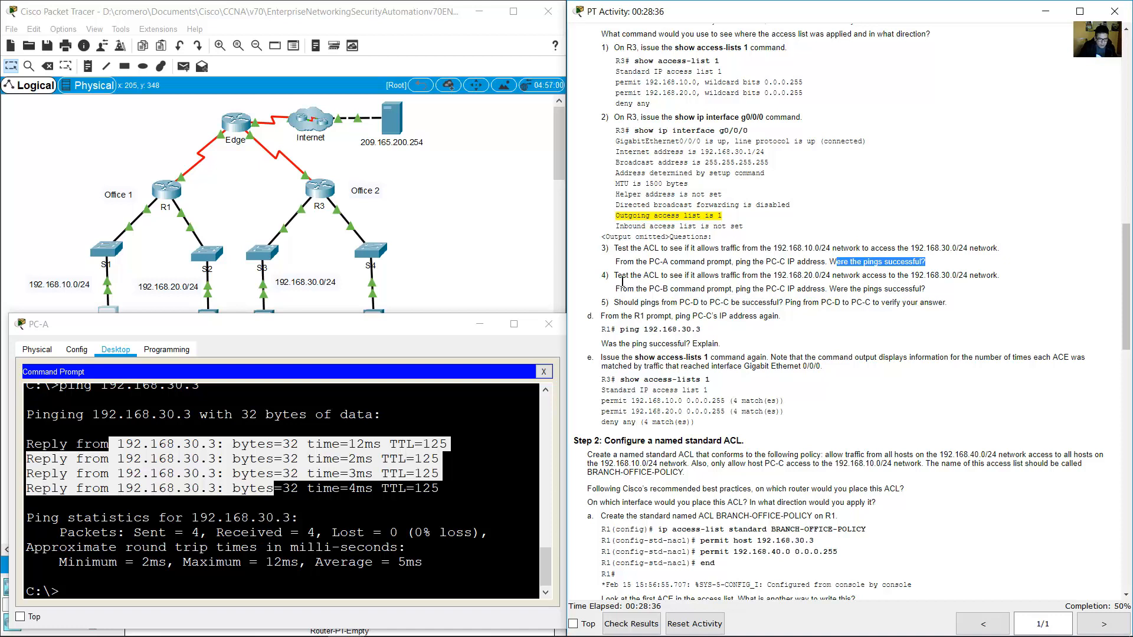
Ping PC-C at 192.168.30.3 from PC-B's command prompt and check the result against the activity question
{"action": "left_click_drag", "start_coordinate": [616, 288], "coordinate": [789, 289]}
{"action": "left_click", "coordinate": [504, 281]}
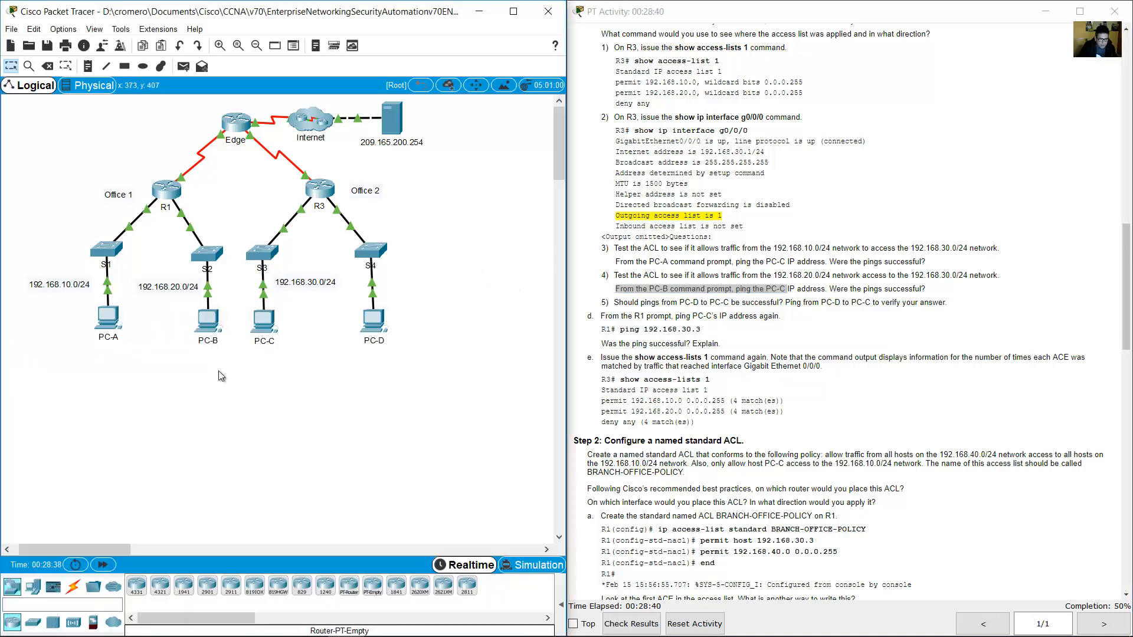
{"action": "left_click", "coordinate": [214, 327]}
{"action": "key", "text": "Up"}
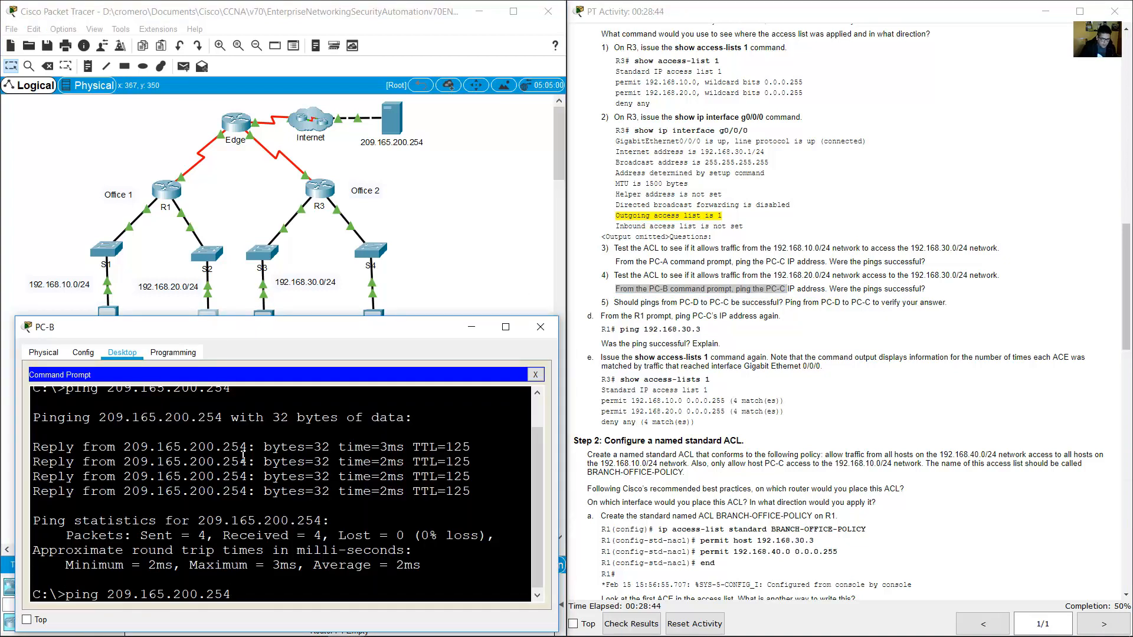
{"action": "key", "text": "Down"}
{"action": "type", "text": "pin"}
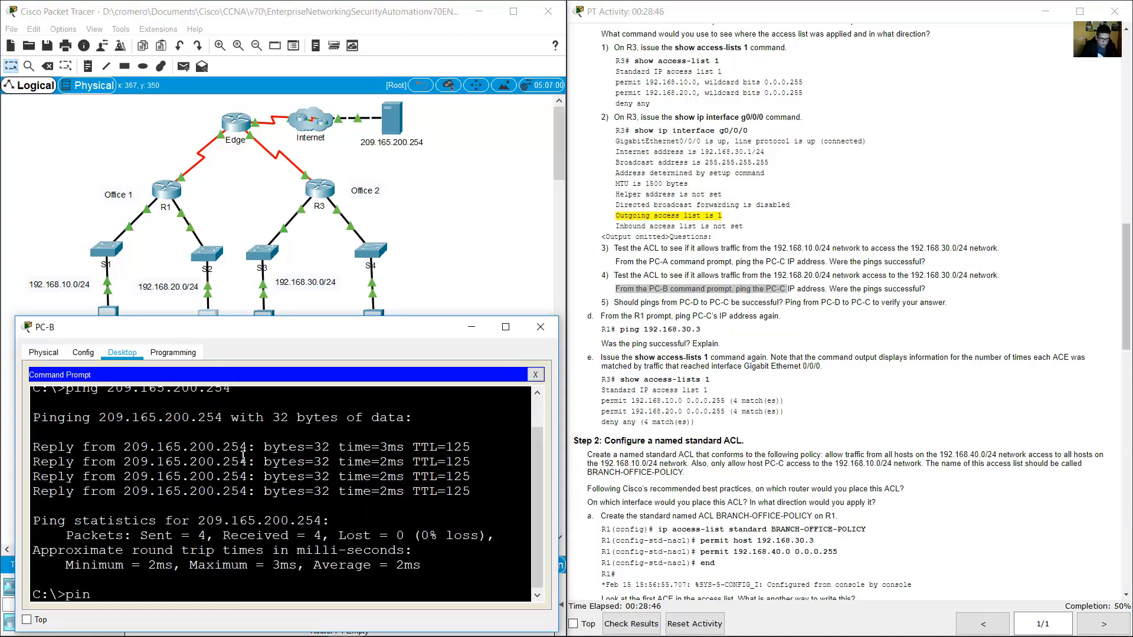
{"action": "type", "text": "g 192.168.30.3"}
{"action": "key", "text": "Return"}
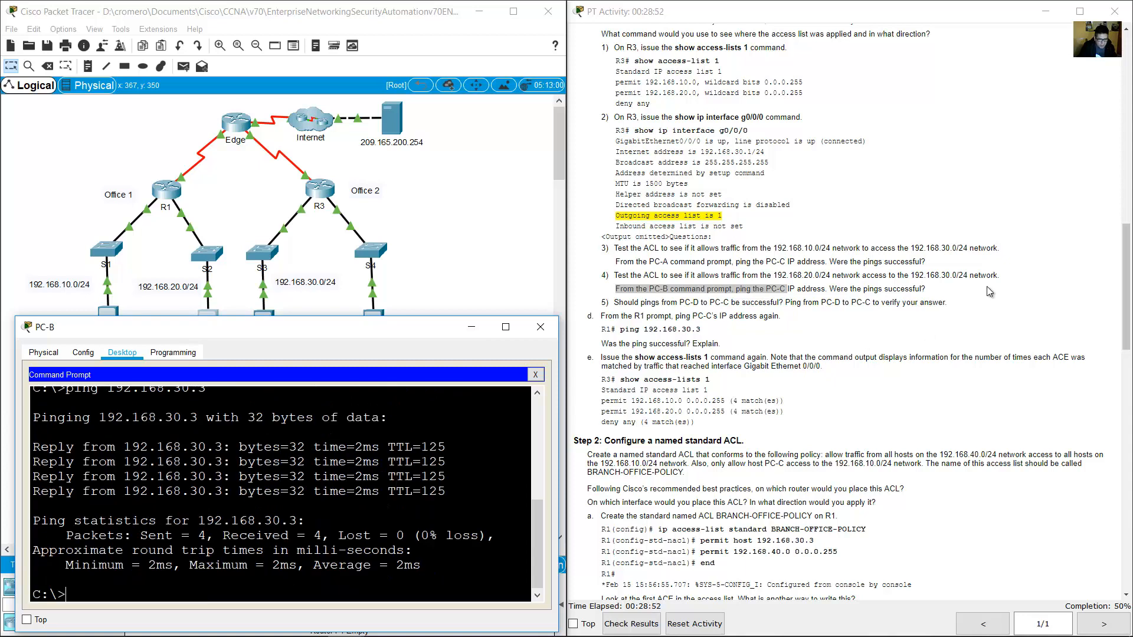
{"action": "left_click_drag", "start_coordinate": [862, 289], "coordinate": [938, 290]}
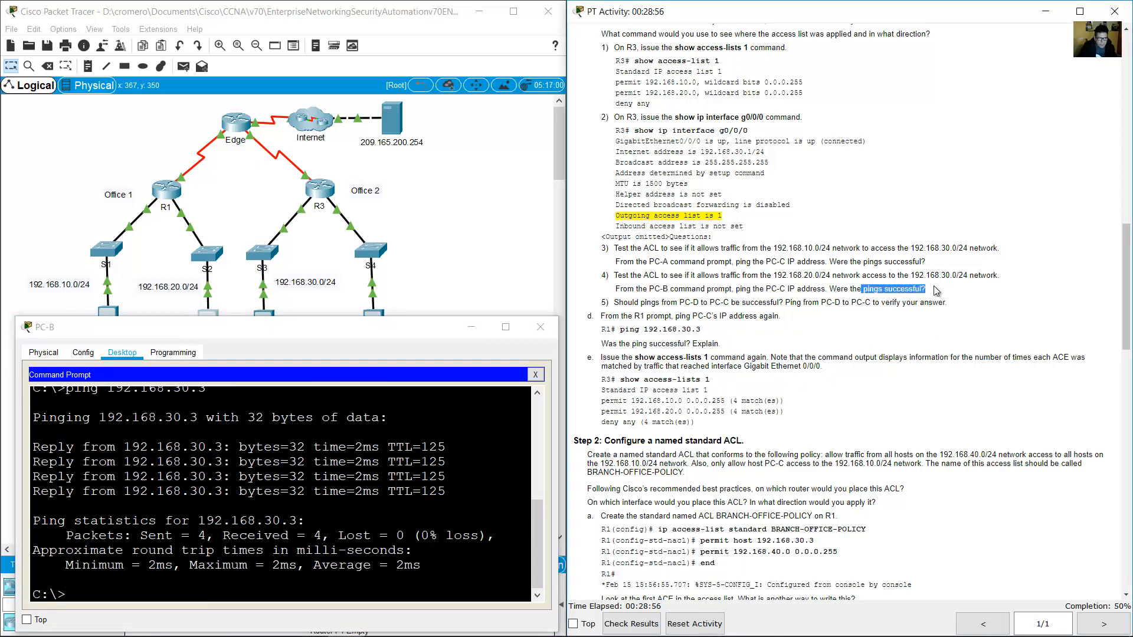
Examine the question about whether PC-D should reach PC-C and locate both PCs in the topology
{"action": "left_click", "coordinate": [830, 340]}
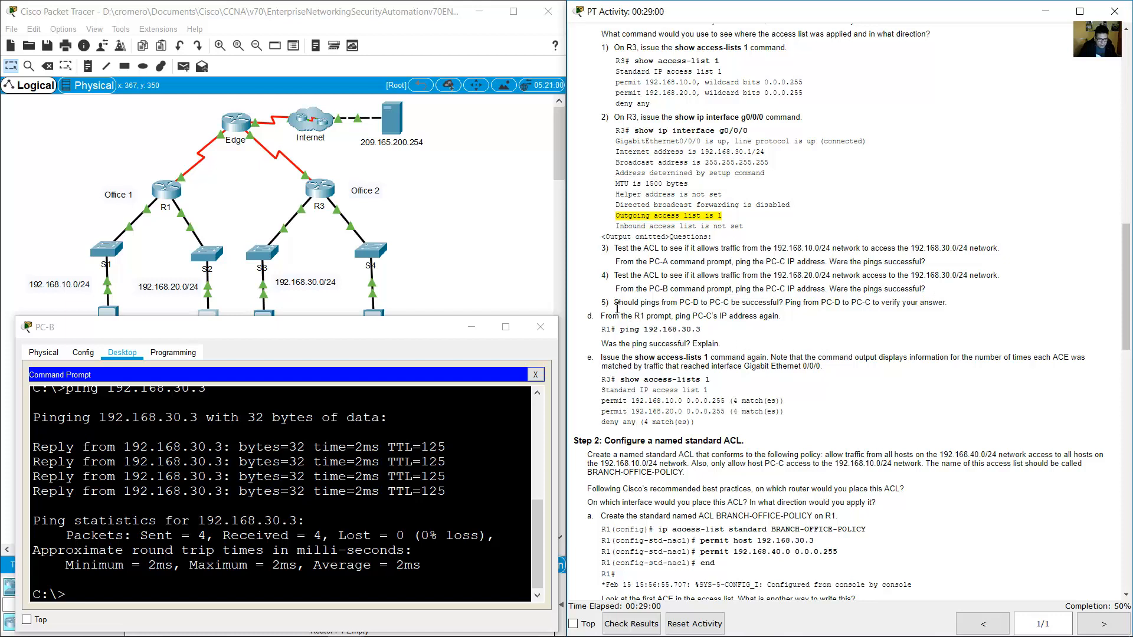
{"action": "left_click_drag", "start_coordinate": [615, 305], "coordinate": [790, 302]}
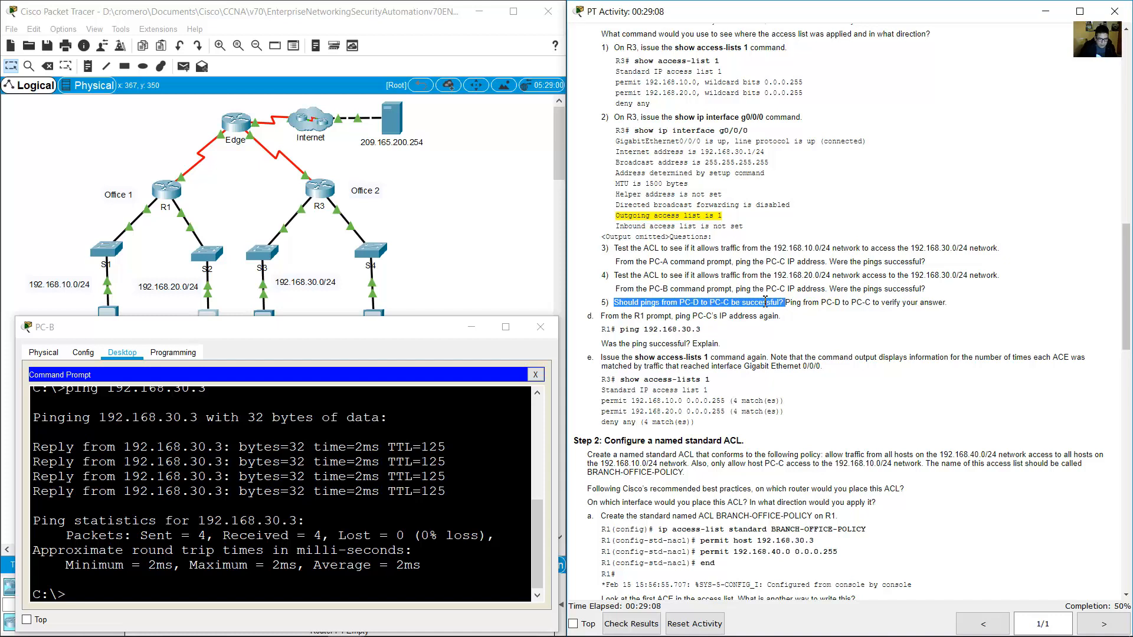
{"action": "left_click", "coordinate": [438, 258]}
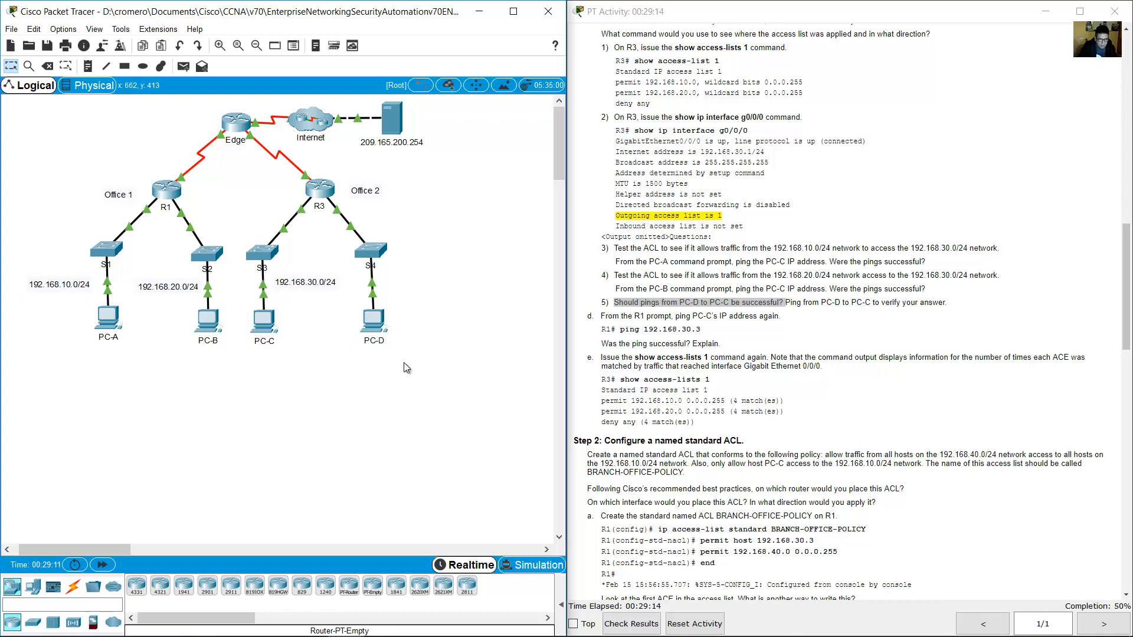
{"action": "left_click_drag", "start_coordinate": [406, 382], "coordinate": [348, 309]}
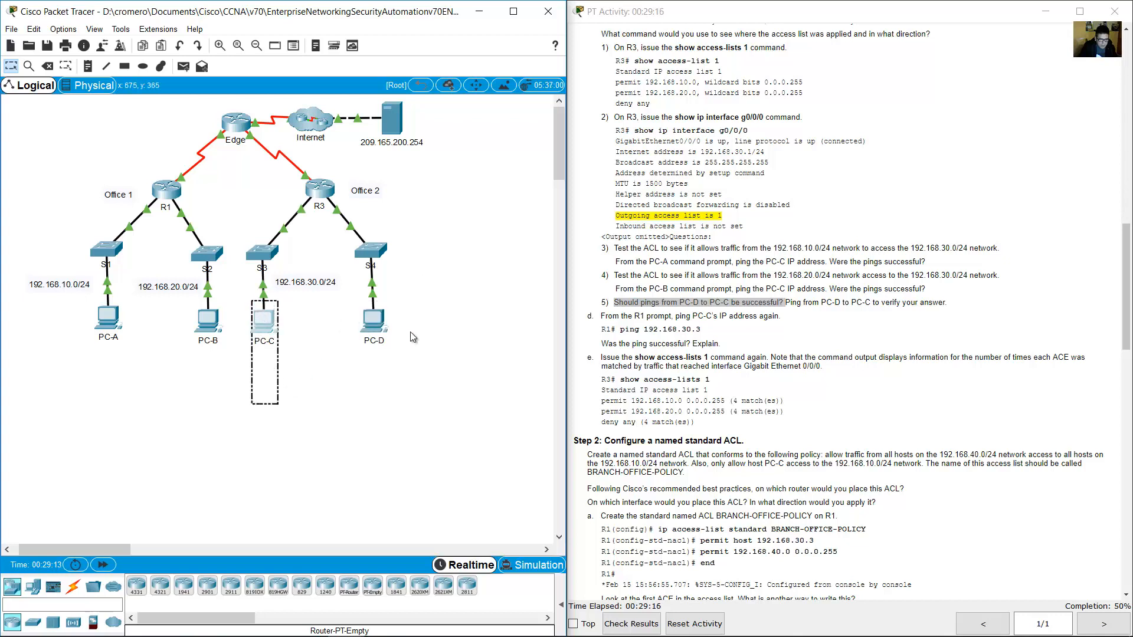
Ping PC-C at 192.168.30.3 from PC-D's command prompt and examine the replies
{"action": "left_click", "coordinate": [373, 320]}
{"action": "key", "text": "Up"}
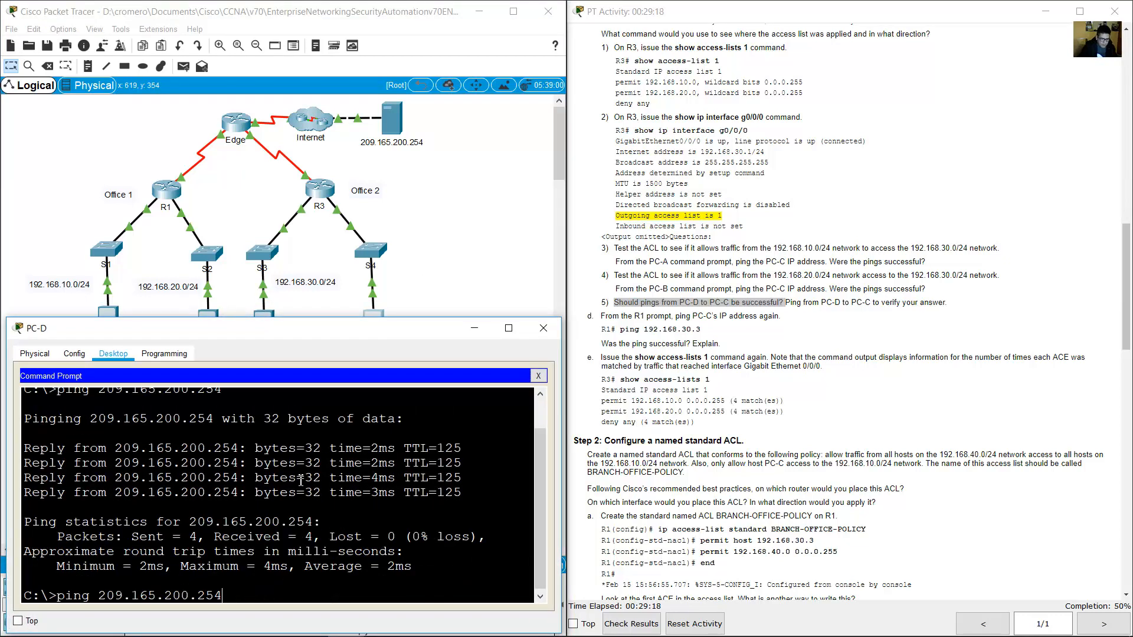
{"action": "key", "text": "BackSpace"}
{"action": "key", "text": "BackSpace"}
{"action": "key", "text": "BackSpace"}
{"action": "key", "text": "BackSpace"}
{"action": "key", "text": "BackSpace"}
{"action": "key", "text": "BackSpace"}
{"action": "key", "text": "BackSpace"}
{"action": "key", "text": "BackSpace"}
{"action": "key", "text": "BackSpace"}
{"action": "key", "text": "BackSpace"}
{"action": "key", "text": "BackSpace"}
{"action": "key", "text": "BackSpace"}
{"action": "key", "text": "BackSpace"}
{"action": "key", "text": "BackSpace"}
{"action": "key", "text": "BackSpace"}
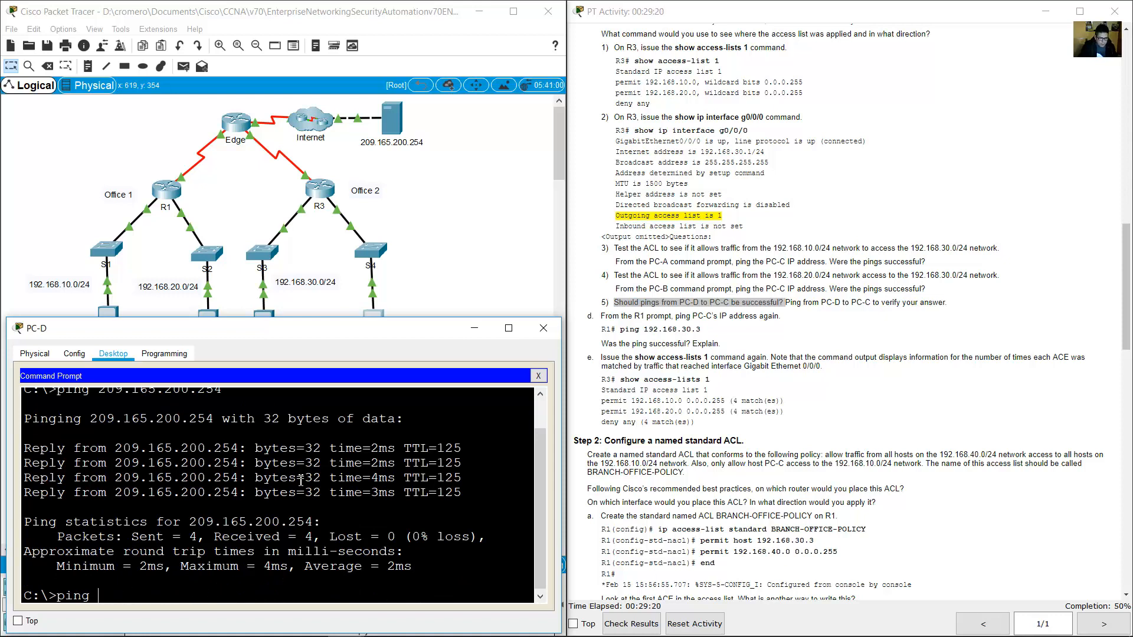
{"action": "type", "text": "192.168.30.3"}
{"action": "key", "text": "Return"}
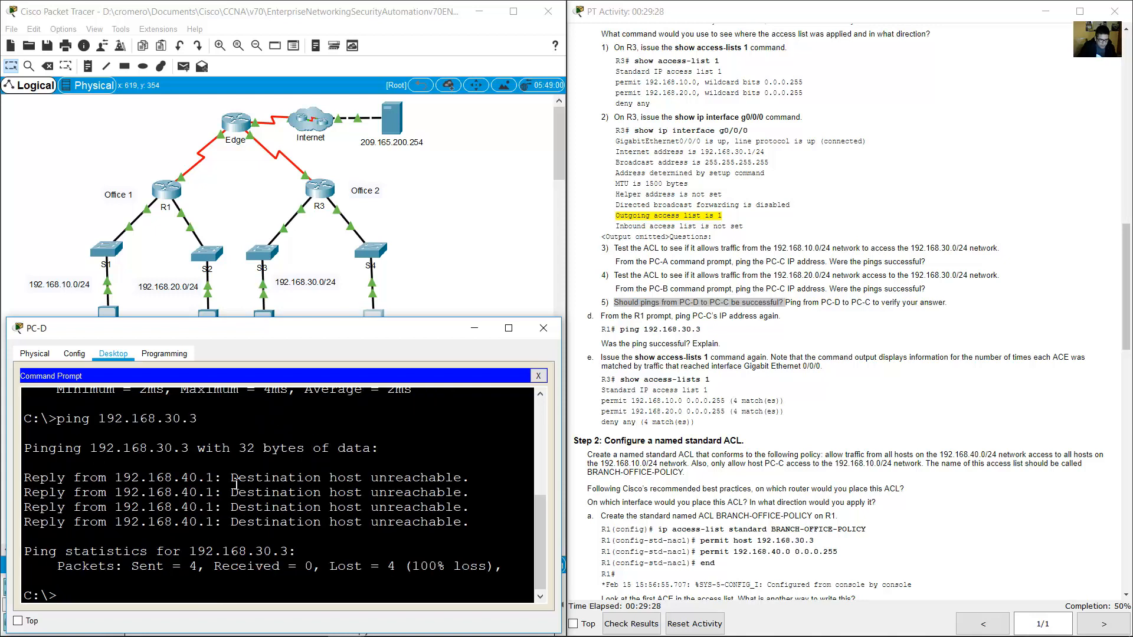
{"action": "left_click_drag", "start_coordinate": [230, 478], "coordinate": [459, 540]}
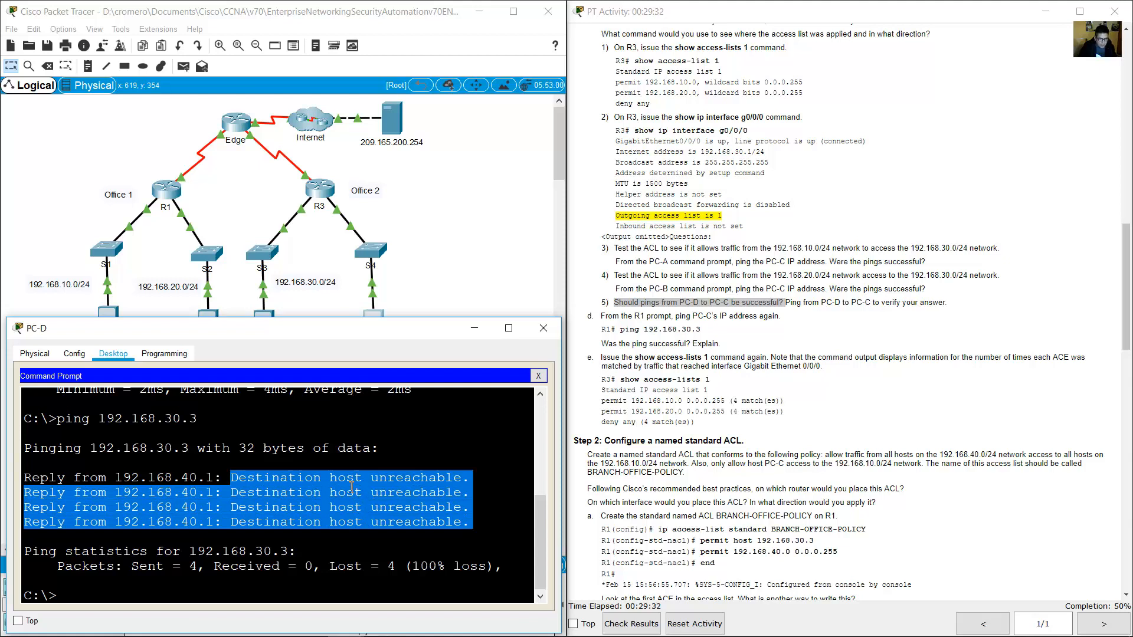
Minimize PC-D's window and review the question about verifying the ping from PC-D to PC-C
{"action": "left_click", "coordinate": [475, 329]}
{"action": "left_click", "coordinate": [843, 302]}
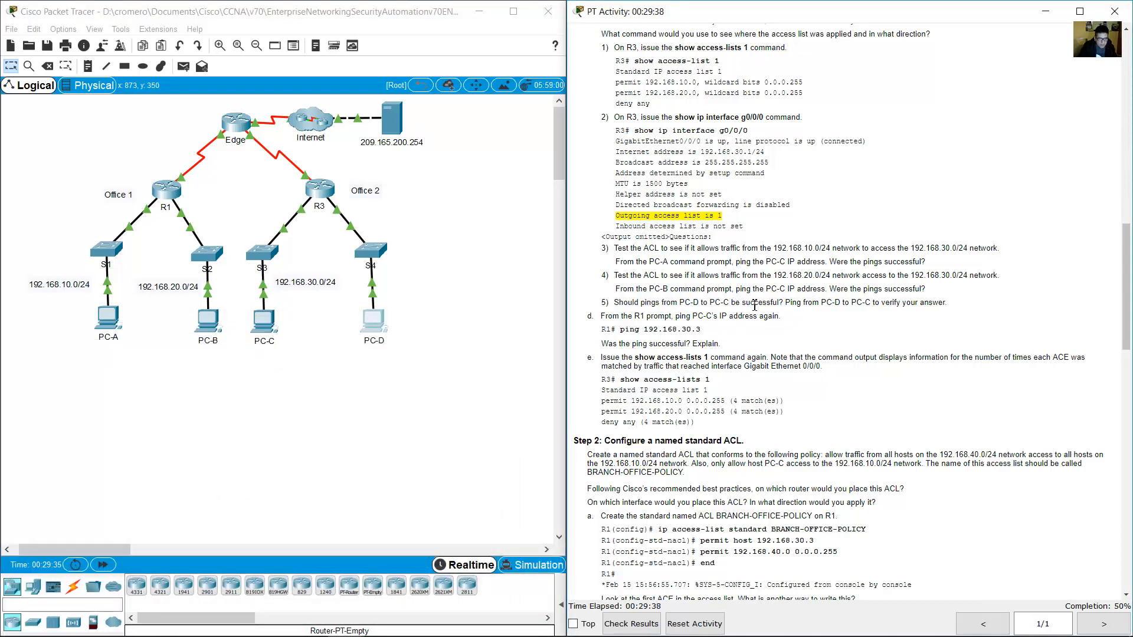
{"action": "left_click_drag", "start_coordinate": [752, 303], "coordinate": [946, 303]}
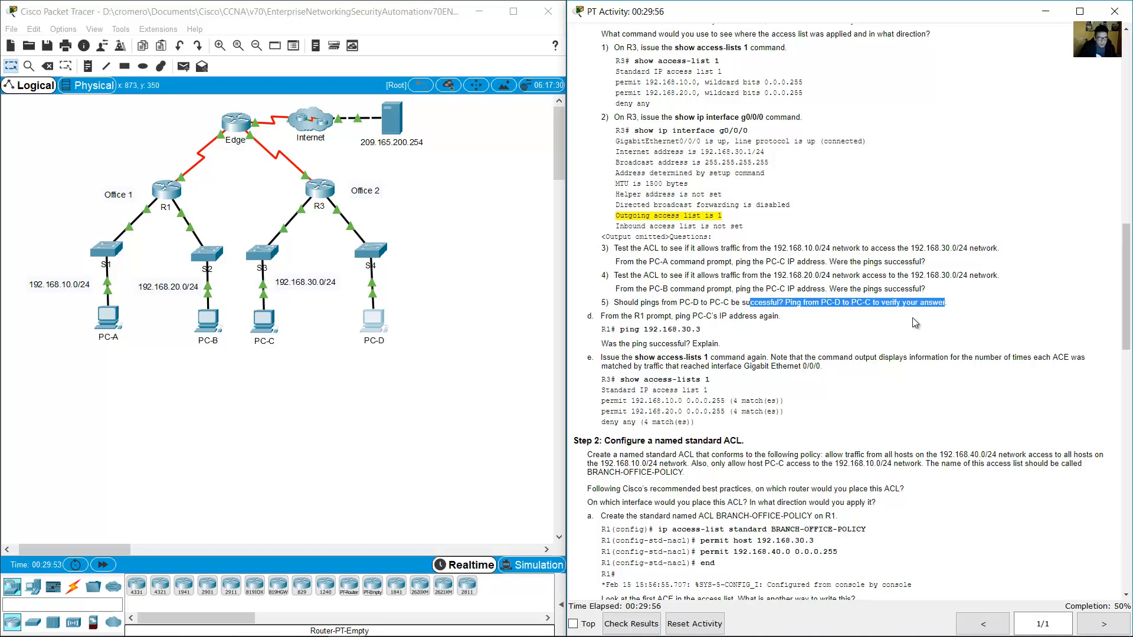
Enter privileged EXEC mode on R1 and ping PC-C's address 192.168.30.3, as item d of the activity requires
{"action": "left_click", "coordinate": [861, 333]}
{"action": "scroll", "coordinate": [822, 322], "scroll_direction": "down", "scroll_amount": 5}
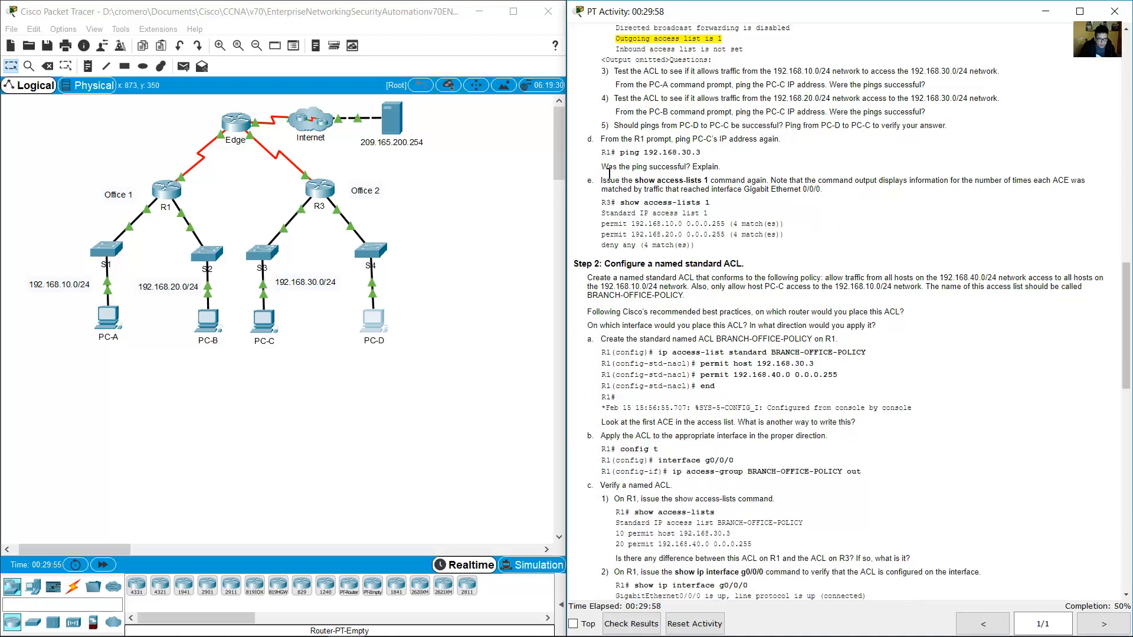
{"action": "left_click_drag", "start_coordinate": [600, 141], "coordinate": [787, 144]}
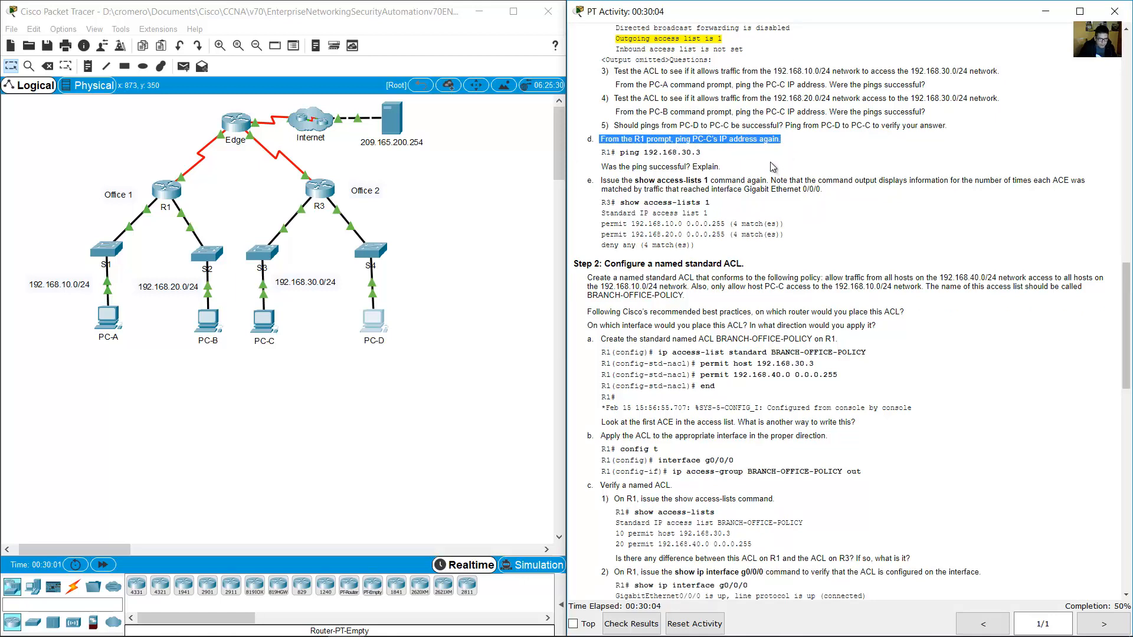
{"action": "left_click_drag", "start_coordinate": [126, 156], "coordinate": [166, 203]}
{"action": "left_click_drag", "start_coordinate": [701, 142], "coordinate": [747, 141]}
{"action": "double_click", "coordinate": [175, 195]}
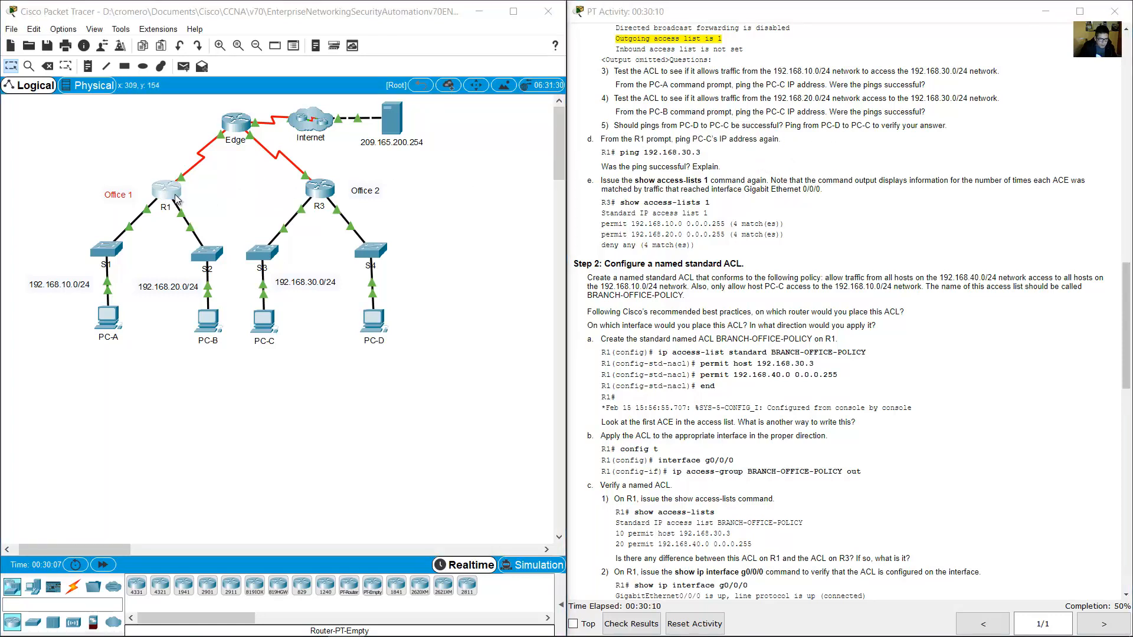
{"action": "key", "text": "Return"}
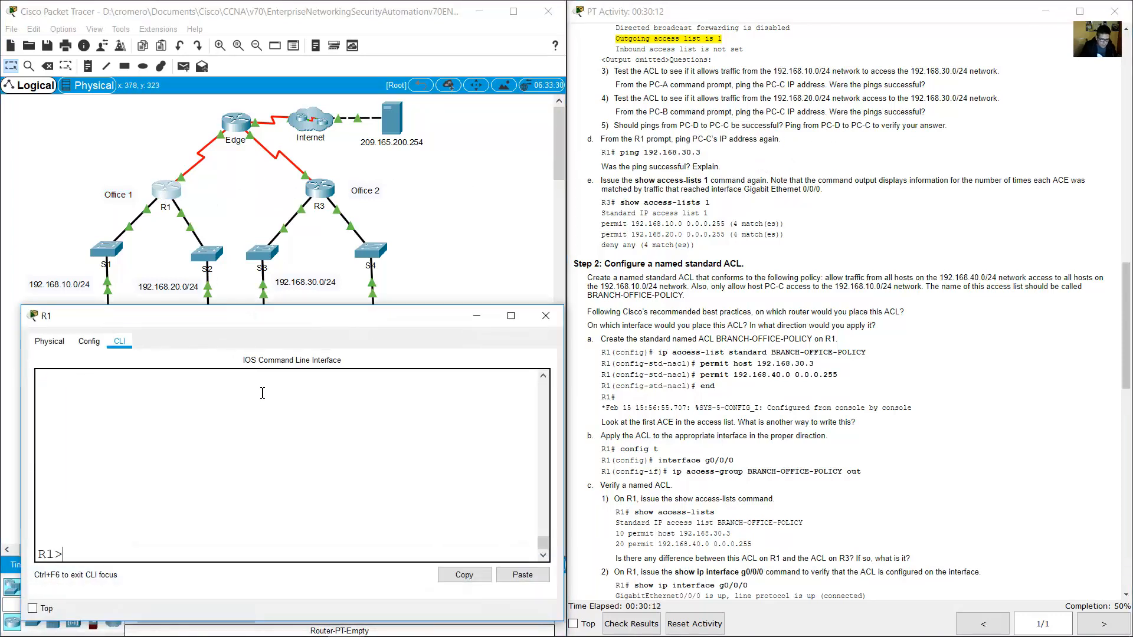
{"action": "type", "text": "en"}
{"action": "key", "text": "Return"}
{"action": "type", "text": "ping 192.1"}
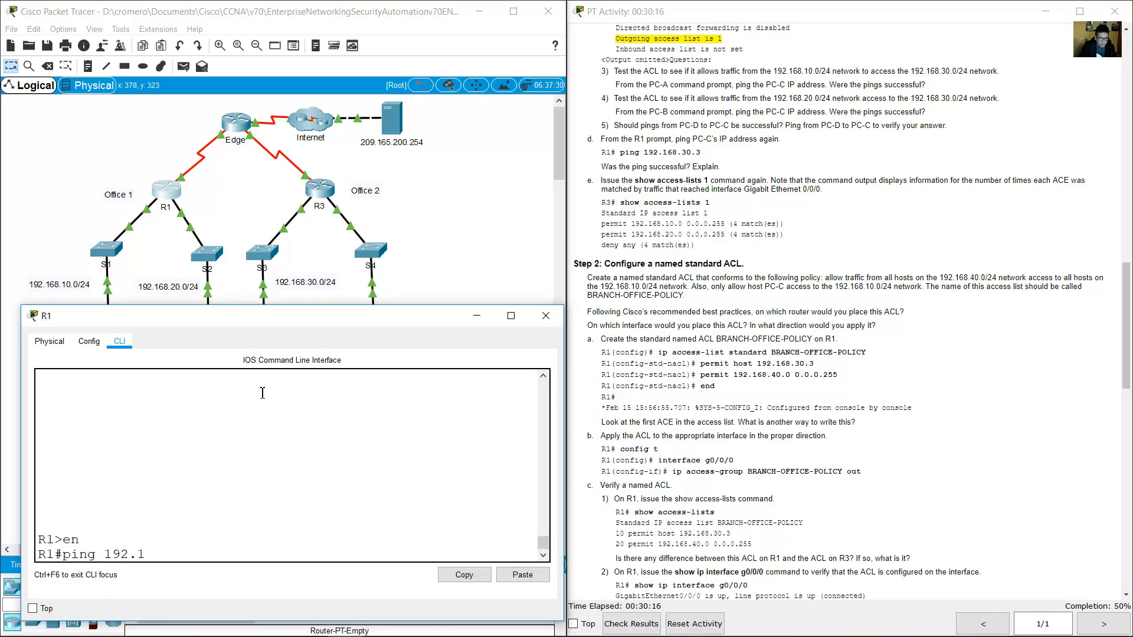
{"action": "type", "text": "68.30.3"}
{"action": "key", "text": "Return"}
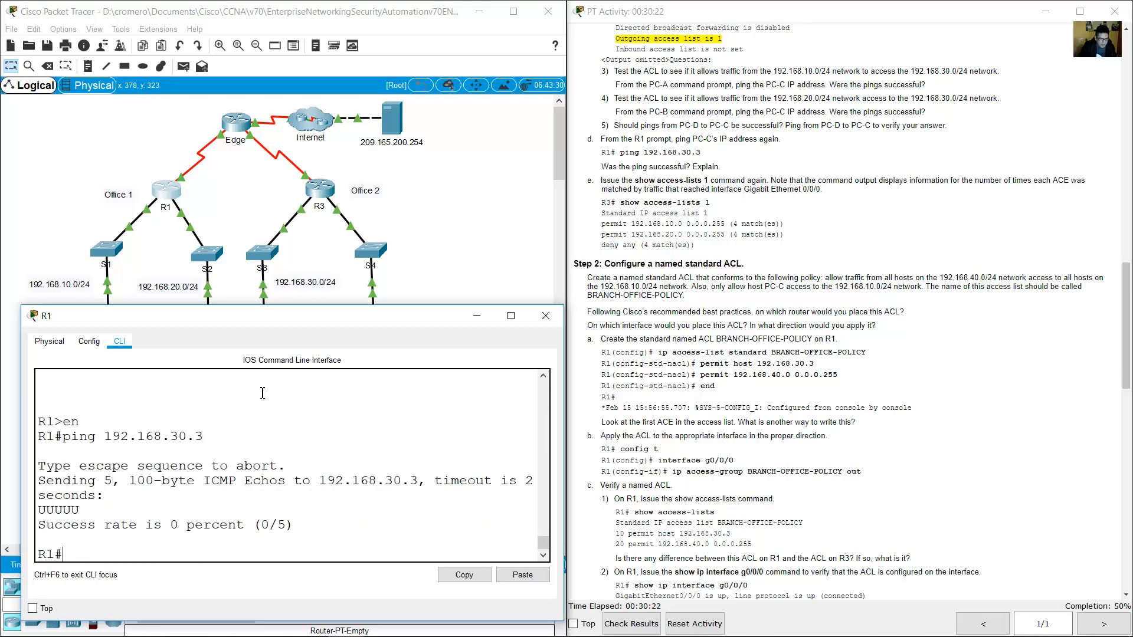
Examine R1's ping output against the activity question and identify R1's serial interface toward Edge in the topology
{"action": "left_click_drag", "start_coordinate": [89, 511], "coordinate": [33, 514]}
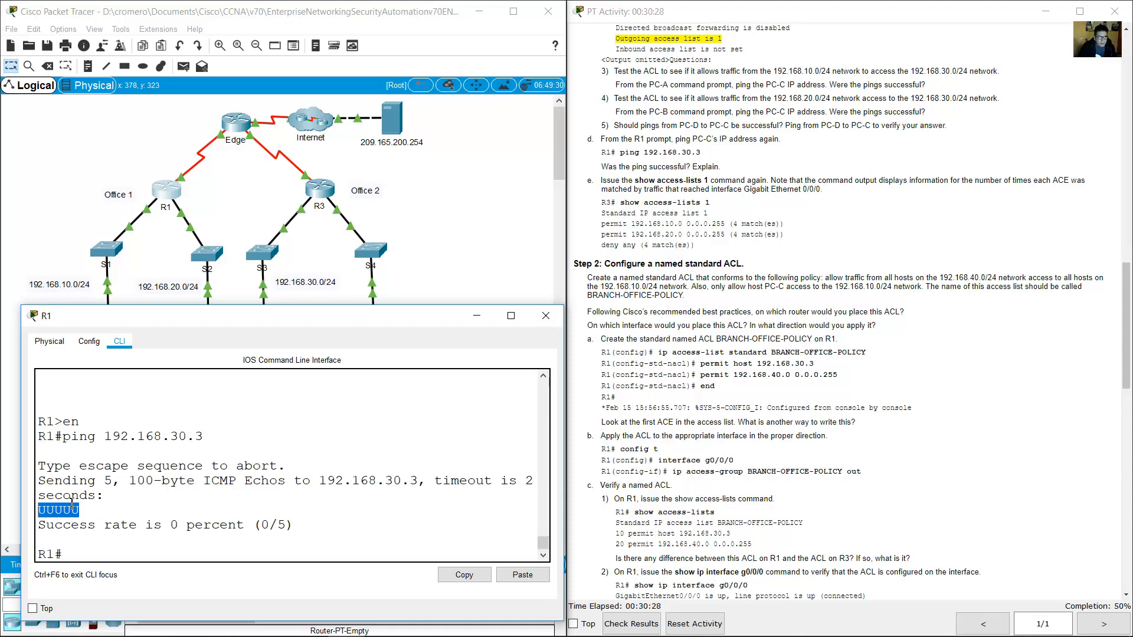
{"action": "left_click", "coordinate": [714, 181]}
{"action": "left_click_drag", "start_coordinate": [602, 168], "coordinate": [720, 170]}
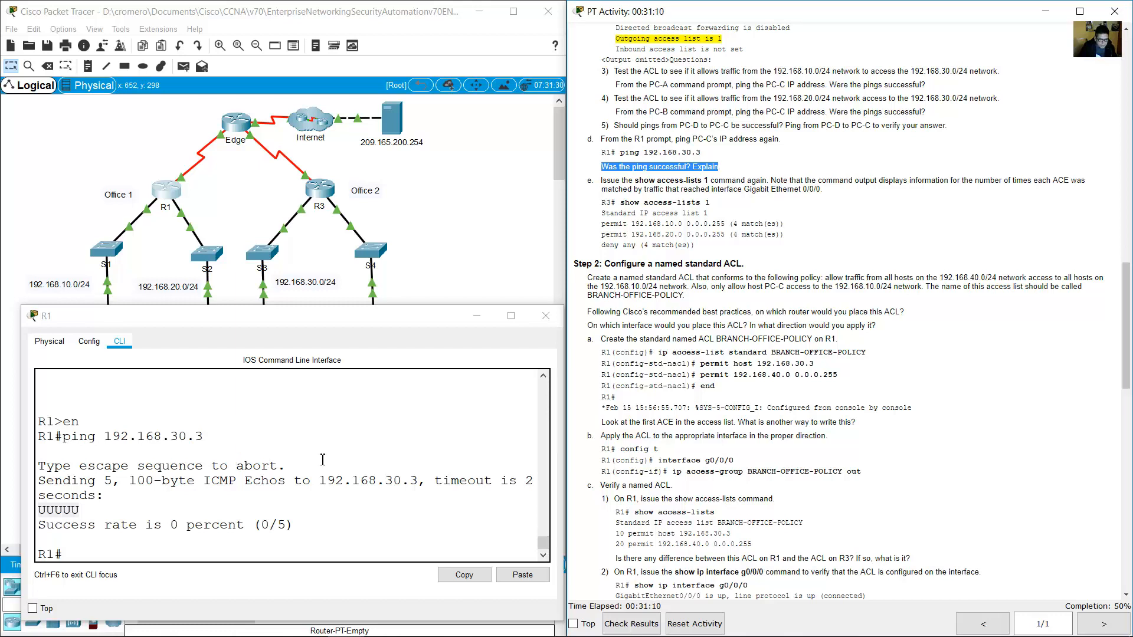
{"action": "left_click", "coordinate": [209, 200]}
{"action": "mouse_move", "coordinate": [207, 197]}
{"action": "left_mouse_down"}
{"action": "mouse_move", "coordinate": [123, 157]}
{"action": "mouse_move", "coordinate": [193, 196]}
{"action": "left_mouse_up"}
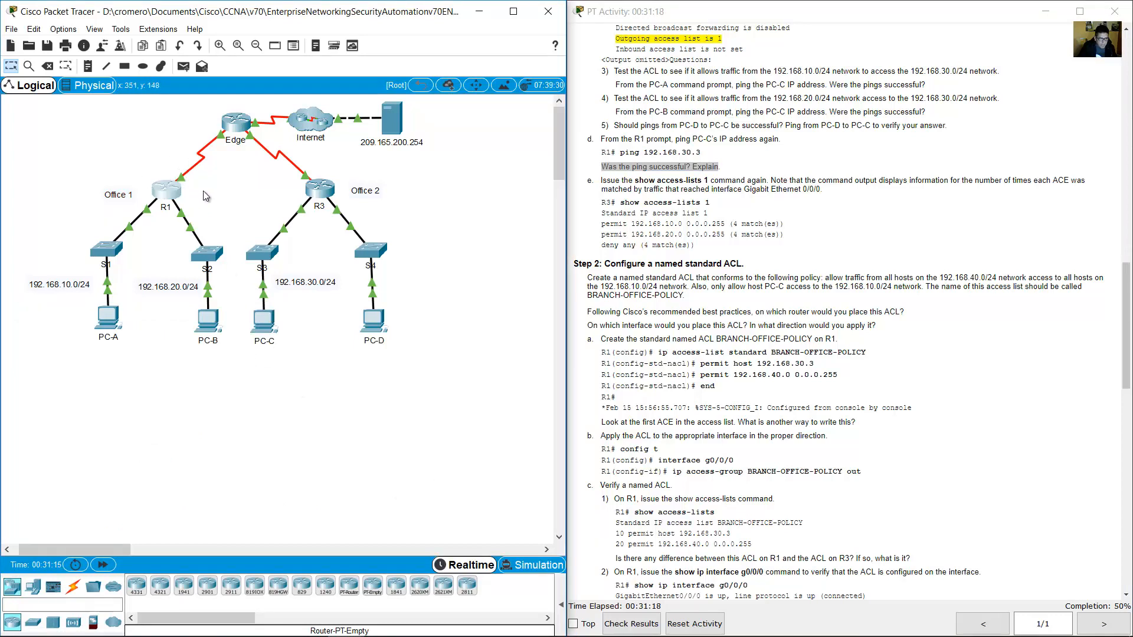
{"action": "left_click", "coordinate": [214, 190]}
{"action": "mouse_move", "coordinate": [182, 172]}
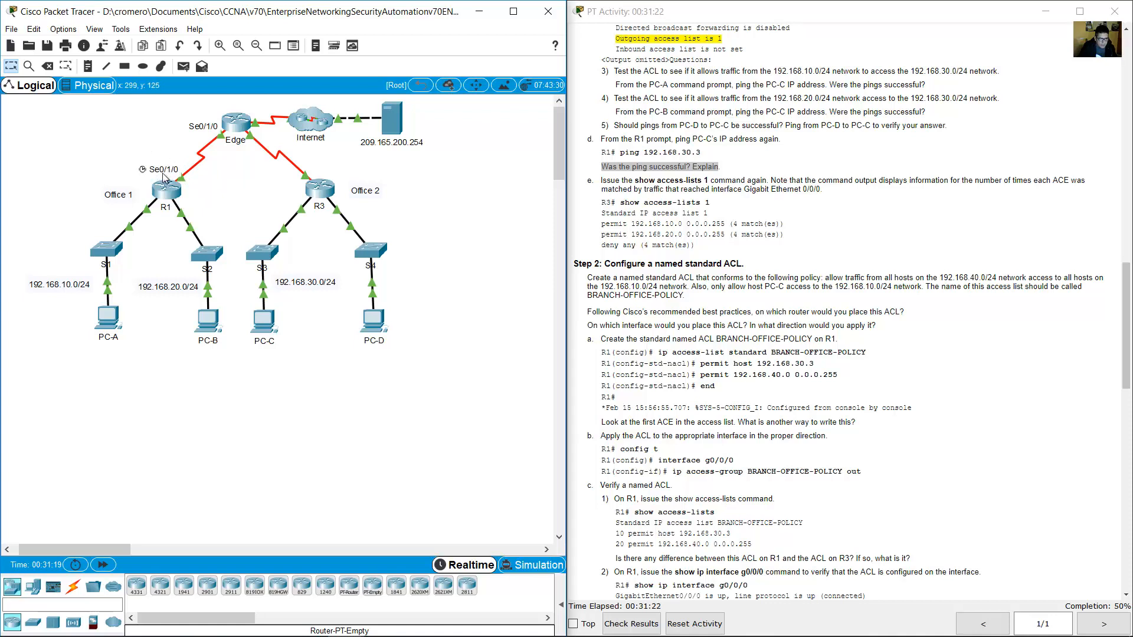
{"action": "left_click_drag", "start_coordinate": [135, 141], "coordinate": [179, 176]}
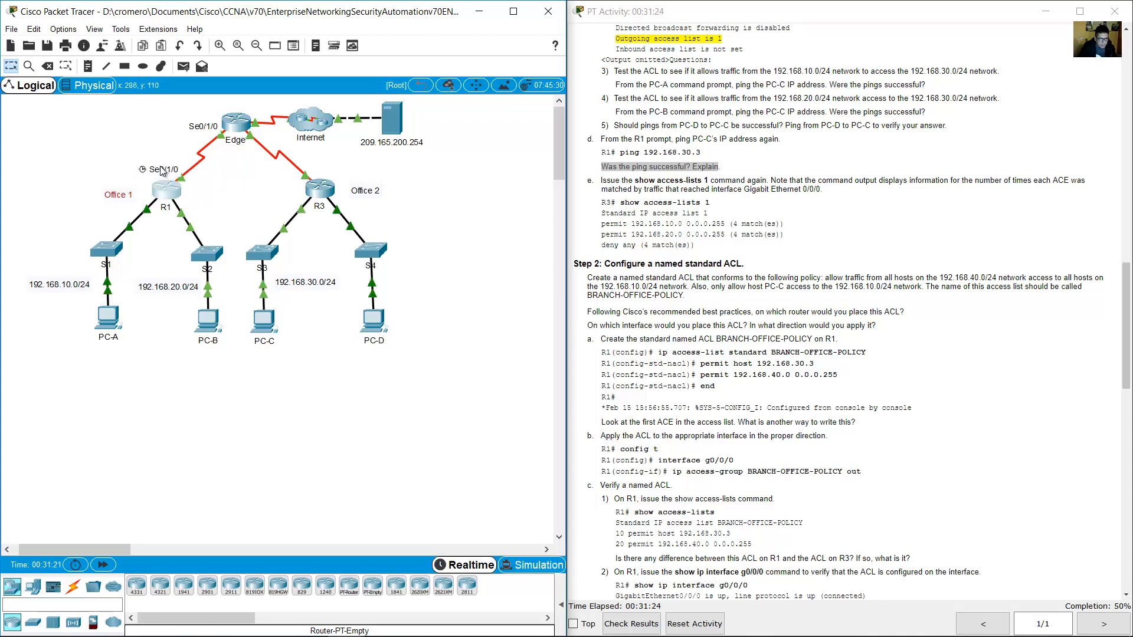
{"action": "left_click_drag", "start_coordinate": [131, 134], "coordinate": [178, 192]}
Look up the IP address of R1's S0/1/0 interface in the addressing table and locate PC-C's network and R3 in the topology
{"action": "left_click_drag", "start_coordinate": [1126, 278], "coordinate": [1114, 47]}
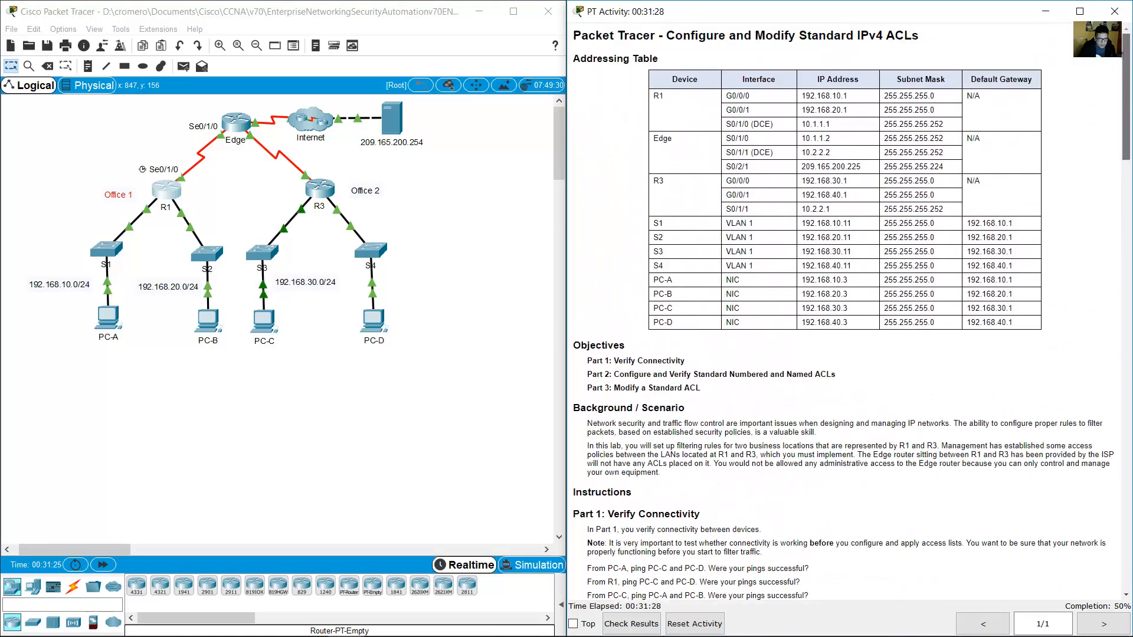
{"action": "left_click_drag", "start_coordinate": [726, 124], "coordinate": [820, 124]}
{"action": "double_click", "coordinate": [807, 126]}
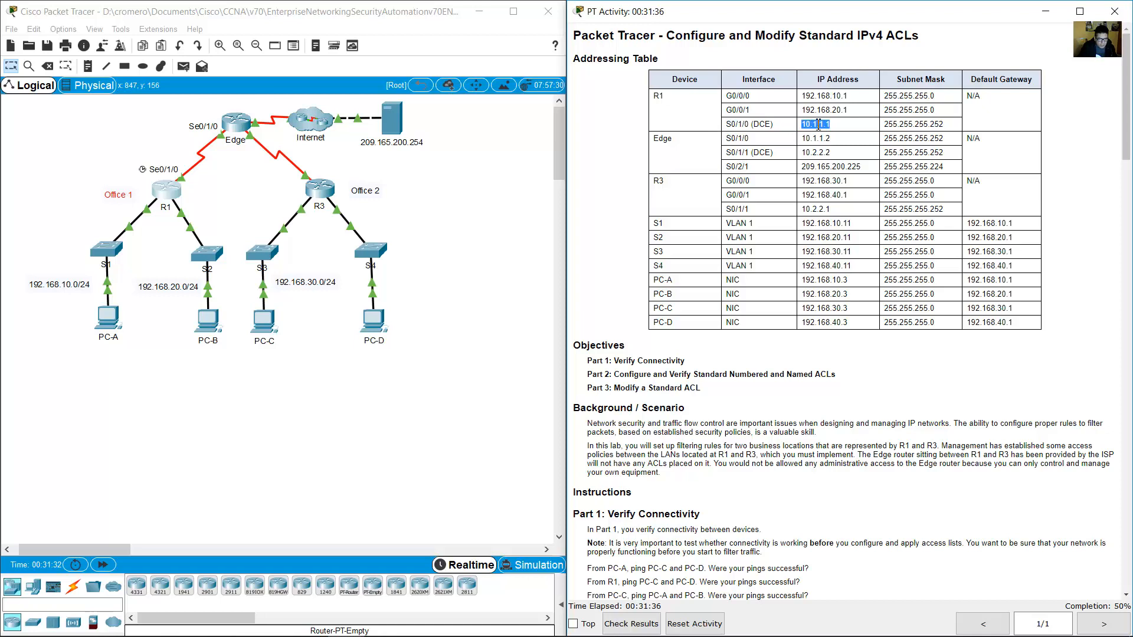
{"action": "left_click_drag", "start_coordinate": [137, 147], "coordinate": [186, 178]}
{"action": "left_click_drag", "start_coordinate": [310, 370], "coordinate": [247, 268]}
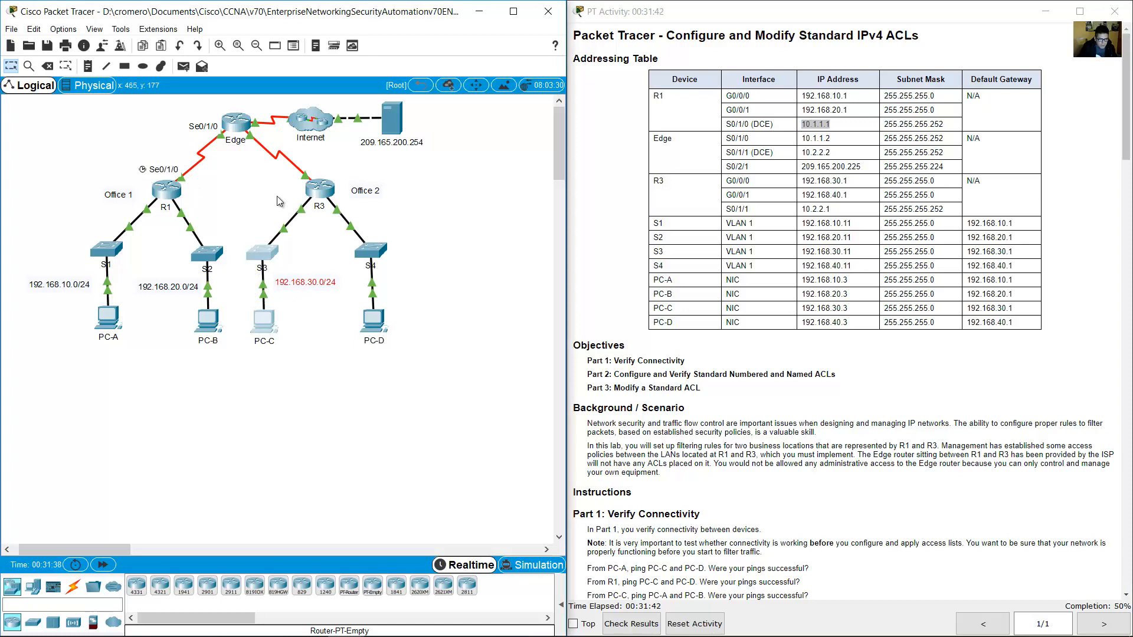
{"action": "left_click_drag", "start_coordinate": [347, 157], "coordinate": [309, 199]}
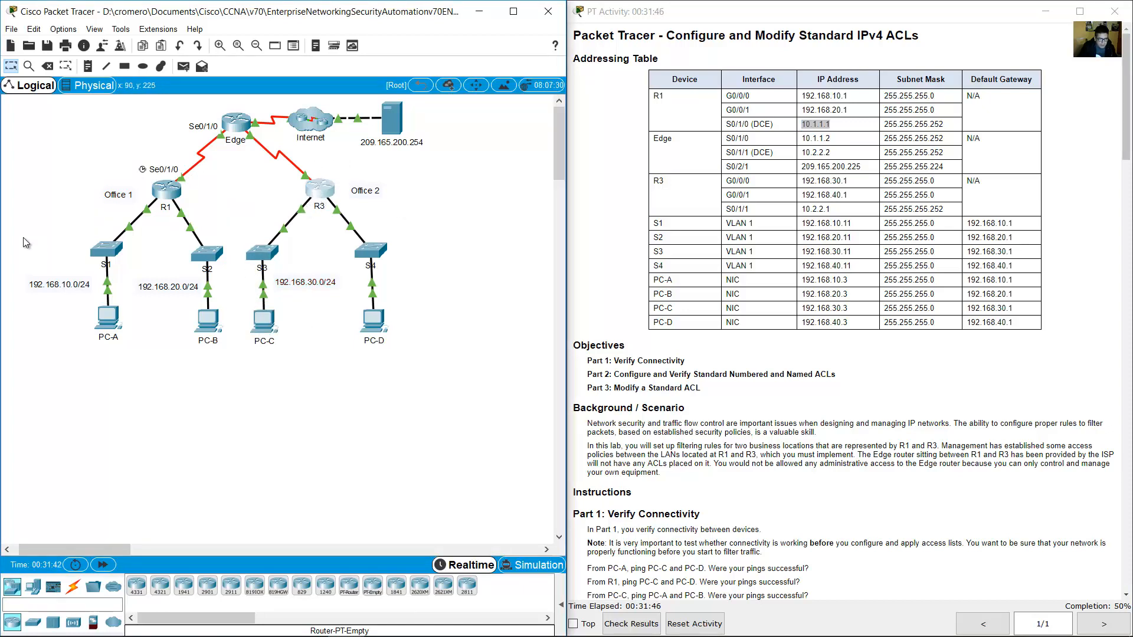
Compare R1's S0/1/0 address with the PC-A and PC-B networks and reexamine the ping output in R1's CLI
{"action": "left_click_drag", "start_coordinate": [39, 220], "coordinate": [119, 351]}
{"action": "left_click_drag", "start_coordinate": [161, 240], "coordinate": [218, 351]}
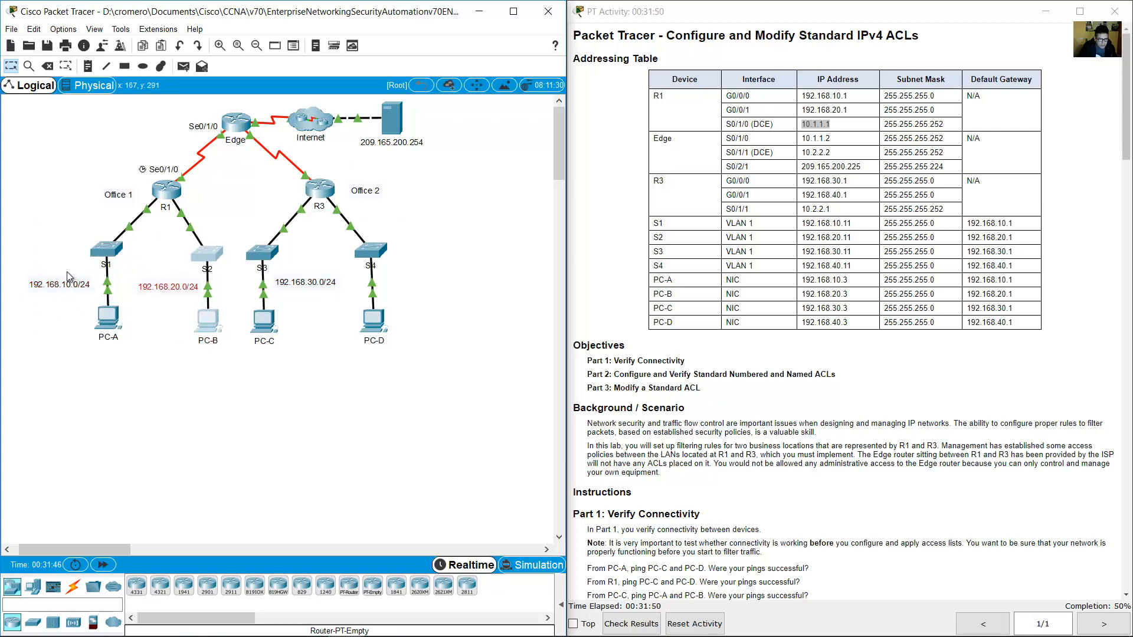
{"action": "left_click_drag", "start_coordinate": [59, 267], "coordinate": [87, 301]}
{"action": "left_click_drag", "start_coordinate": [170, 253], "coordinate": [194, 303]}
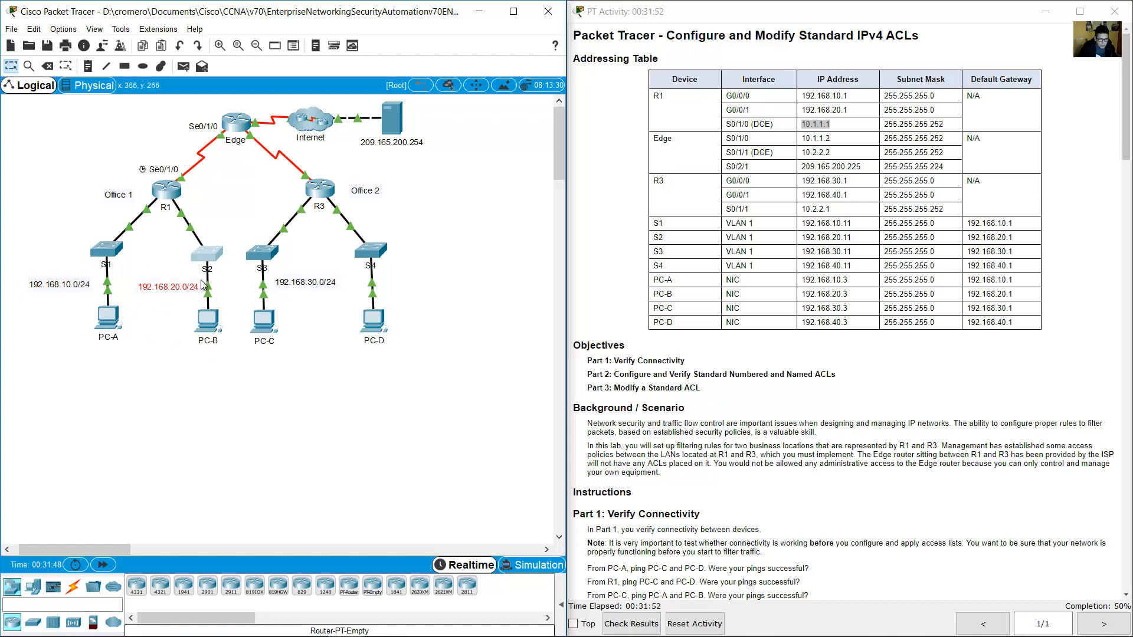
{"action": "left_click", "coordinate": [819, 113]}
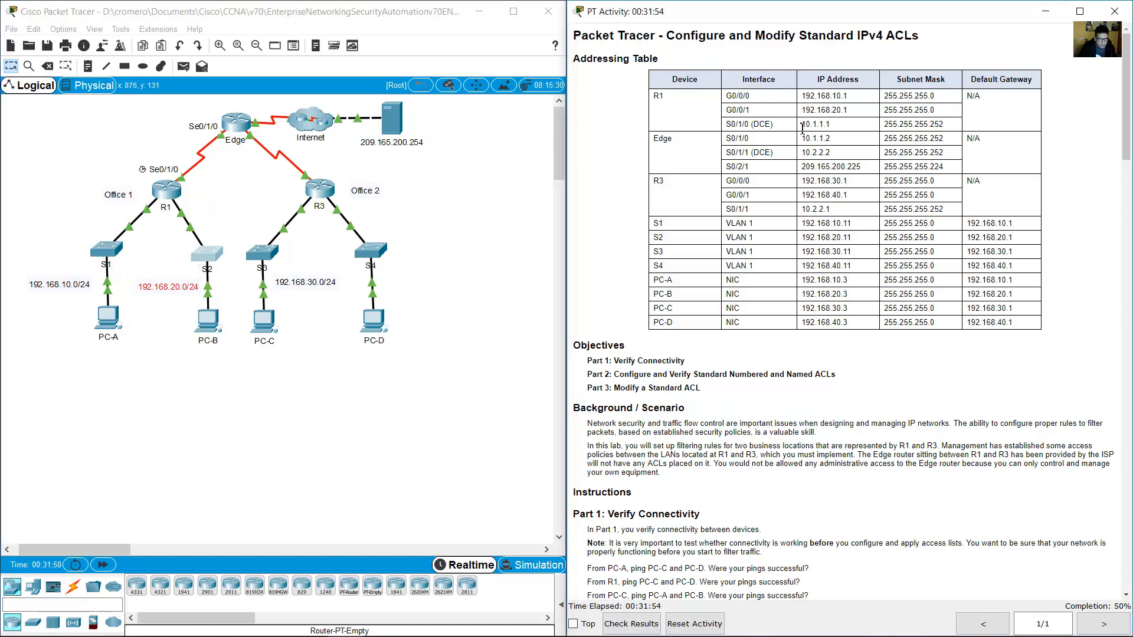
{"action": "left_click_drag", "start_coordinate": [802, 125], "coordinate": [841, 125]}
{"action": "left_click", "coordinate": [166, 188]}
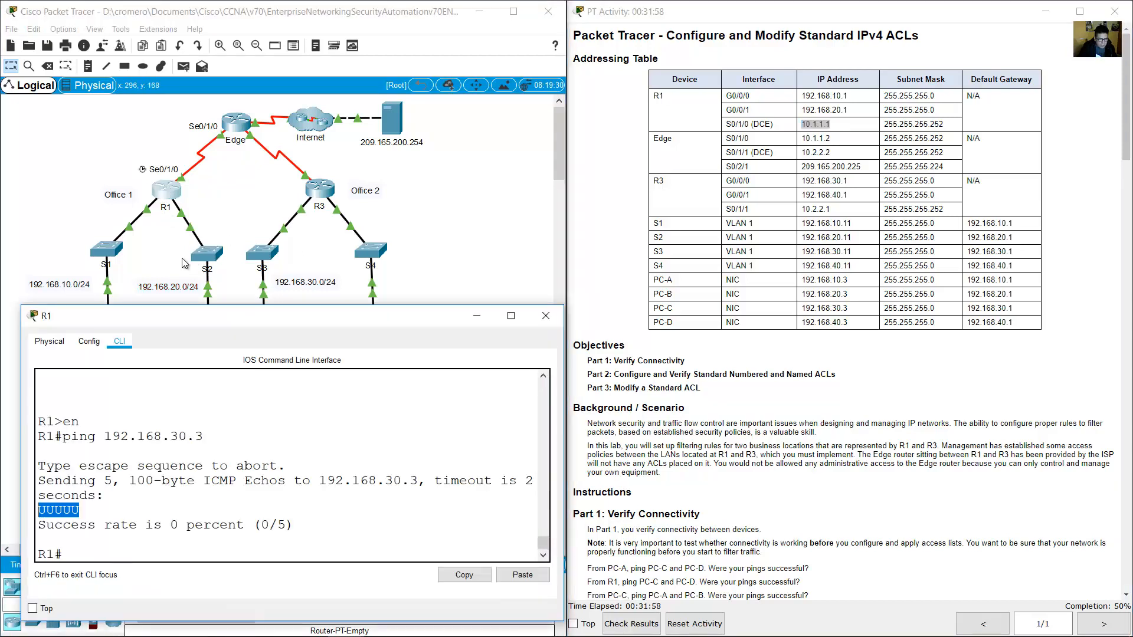
{"action": "left_click_drag", "start_coordinate": [81, 511], "coordinate": [40, 512]}
Find item e in the activity instructions and run show access-list 1 at R3's privileged EXEC prompt
{"action": "left_click", "coordinate": [881, 271]}
{"action": "scroll", "coordinate": [896, 268], "scroll_direction": "down", "scroll_amount": 1}
{"action": "scroll", "coordinate": [896, 269], "scroll_direction": "down", "scroll_amount": 20}
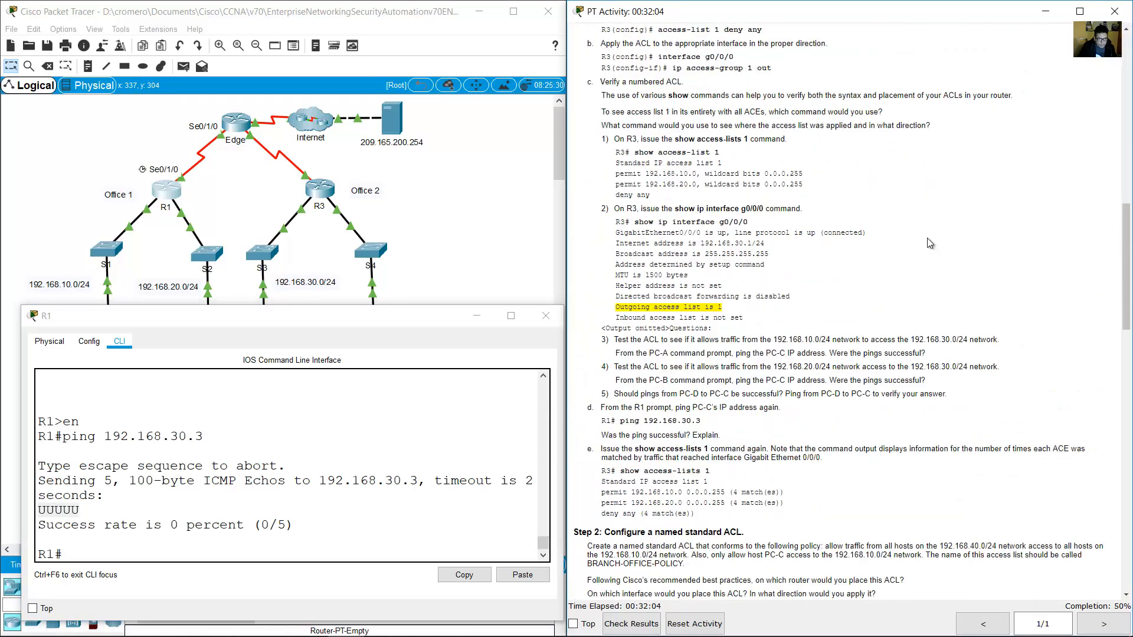
{"action": "left_click_drag", "start_coordinate": [636, 308], "coordinate": [716, 311]}
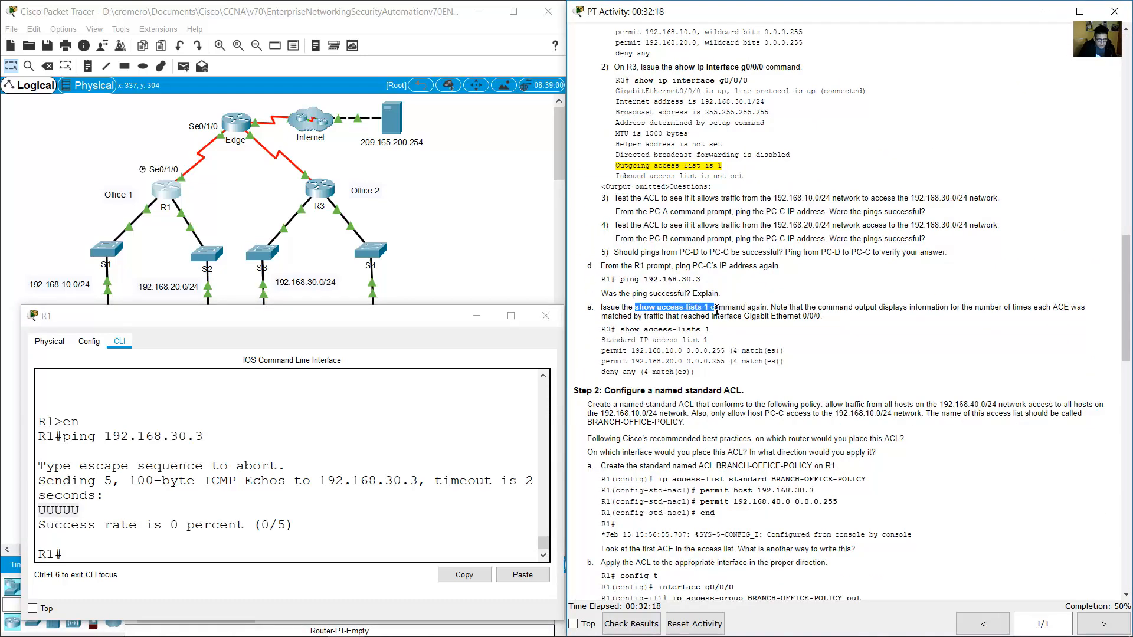
{"action": "left_click", "coordinate": [286, 480]}
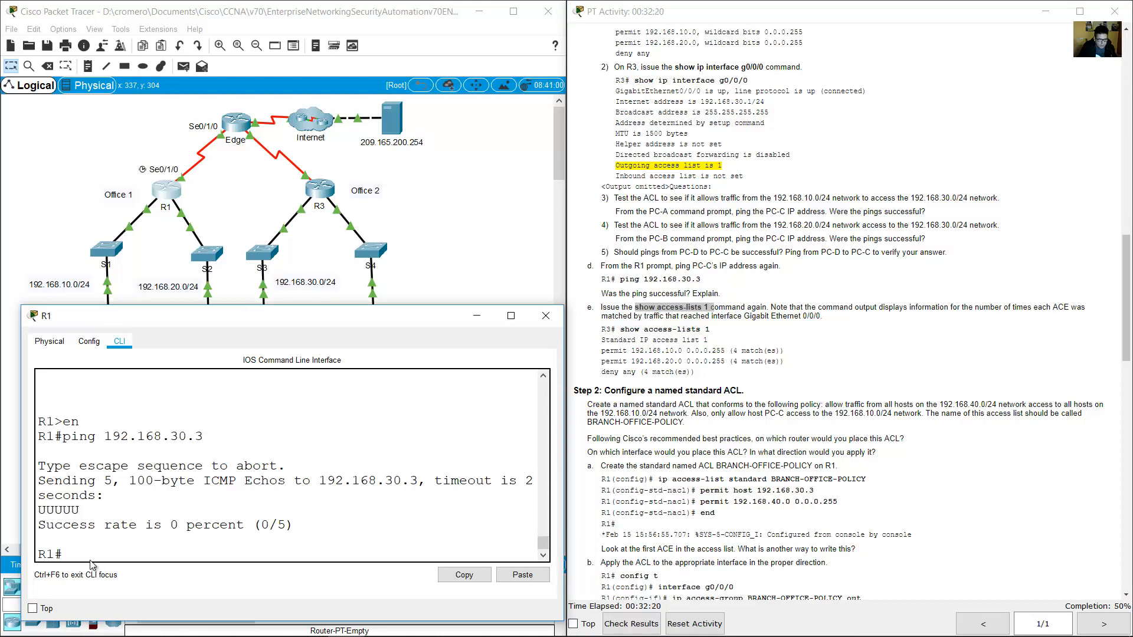
{"action": "left_click", "coordinate": [319, 188]}
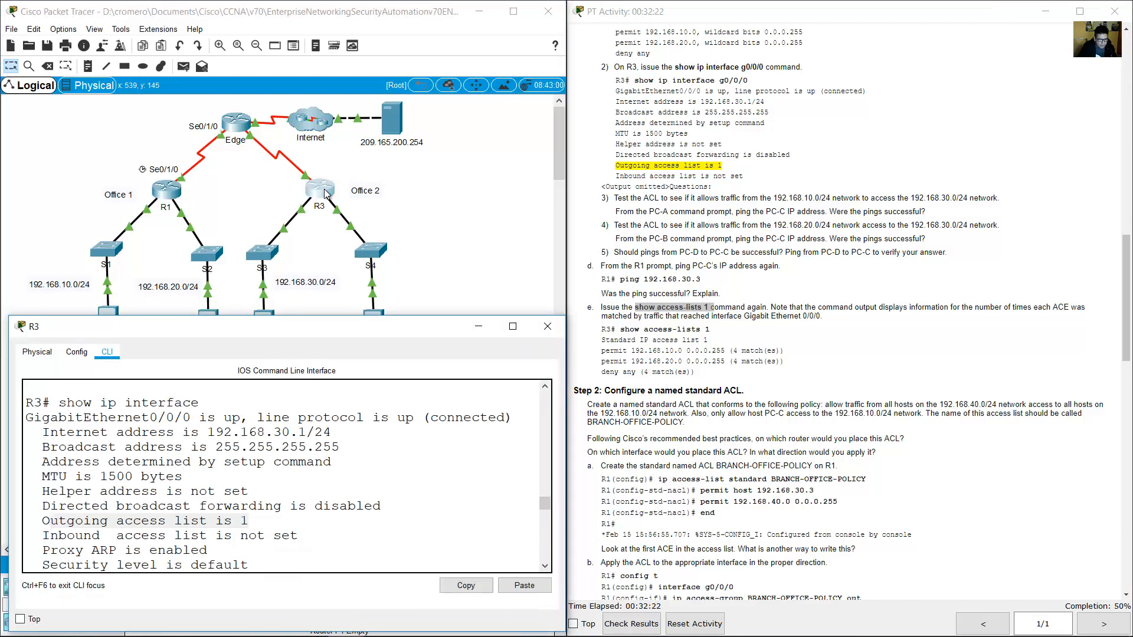
{"action": "left_click_drag", "start_coordinate": [49, 521], "coordinate": [248, 520]}
{"action": "key", "text": "Up"}
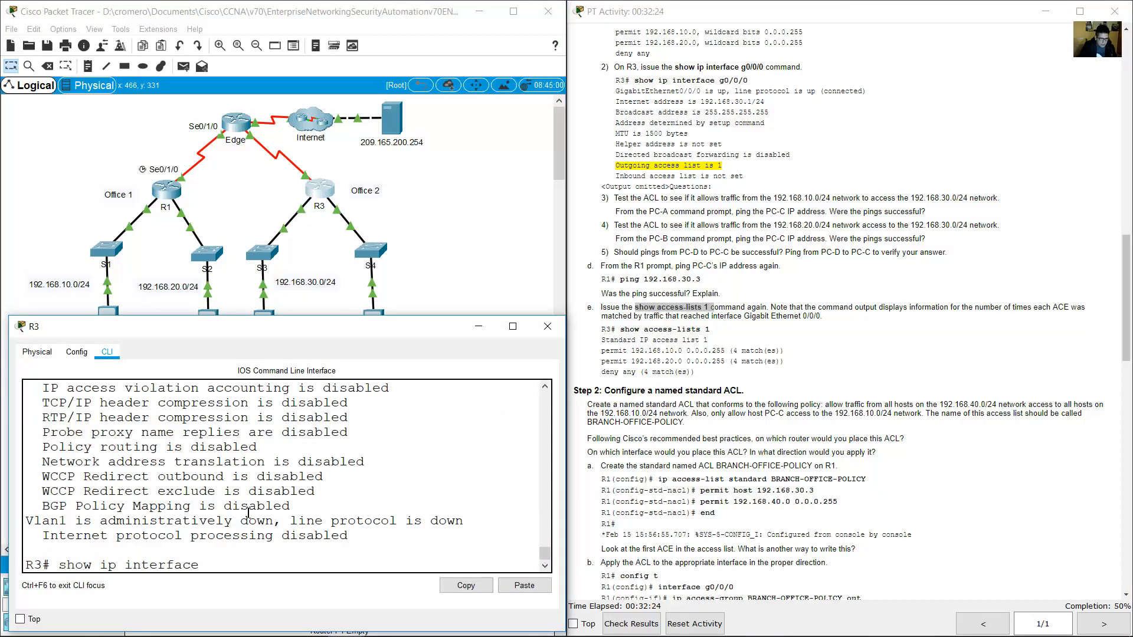
{"action": "key", "text": "Up"}
{"action": "key", "text": "Up"}
{"action": "key", "text": "Up"}
{"action": "key", "text": "Up"}
{"action": "key", "text": "Up"}
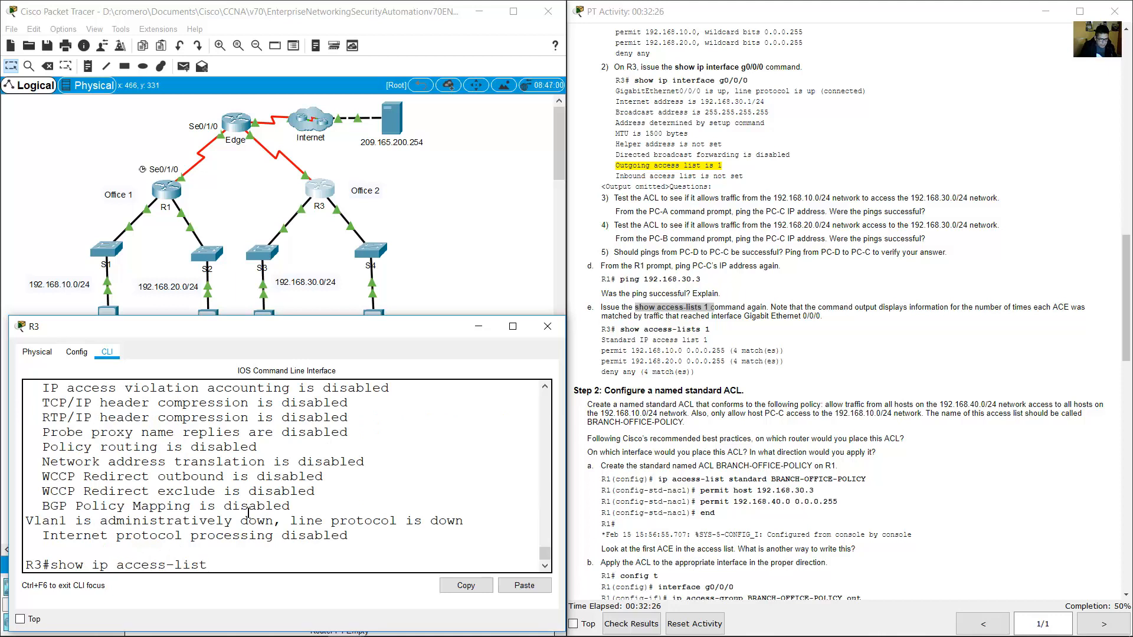
{"action": "key", "text": "Up"}
{"action": "type", "text": "1"}
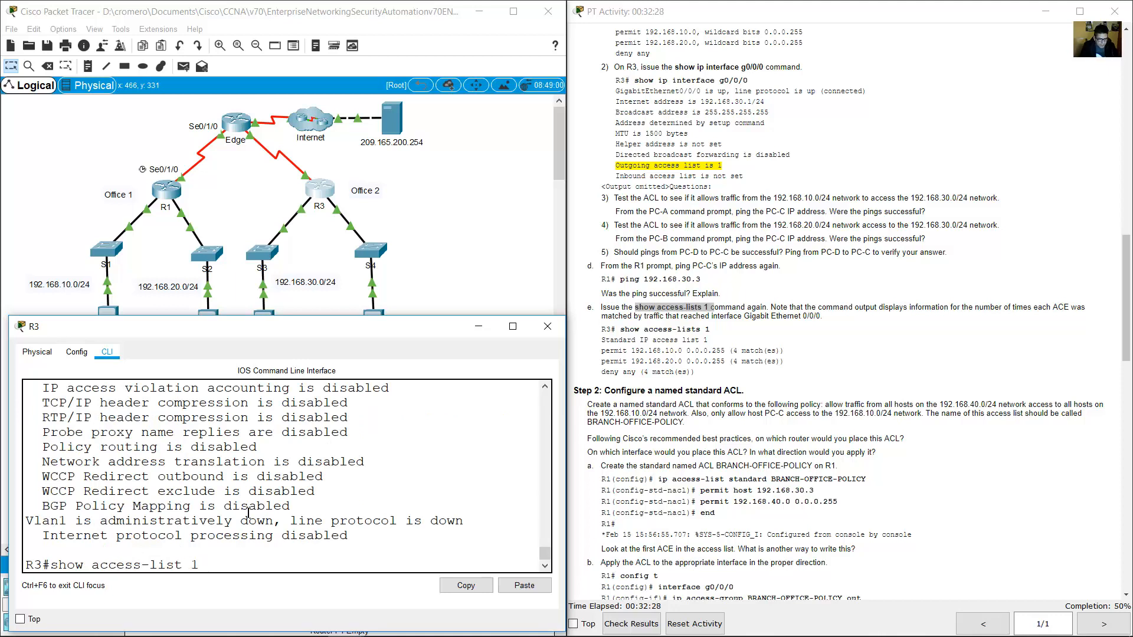
{"action": "key", "text": "Return"}
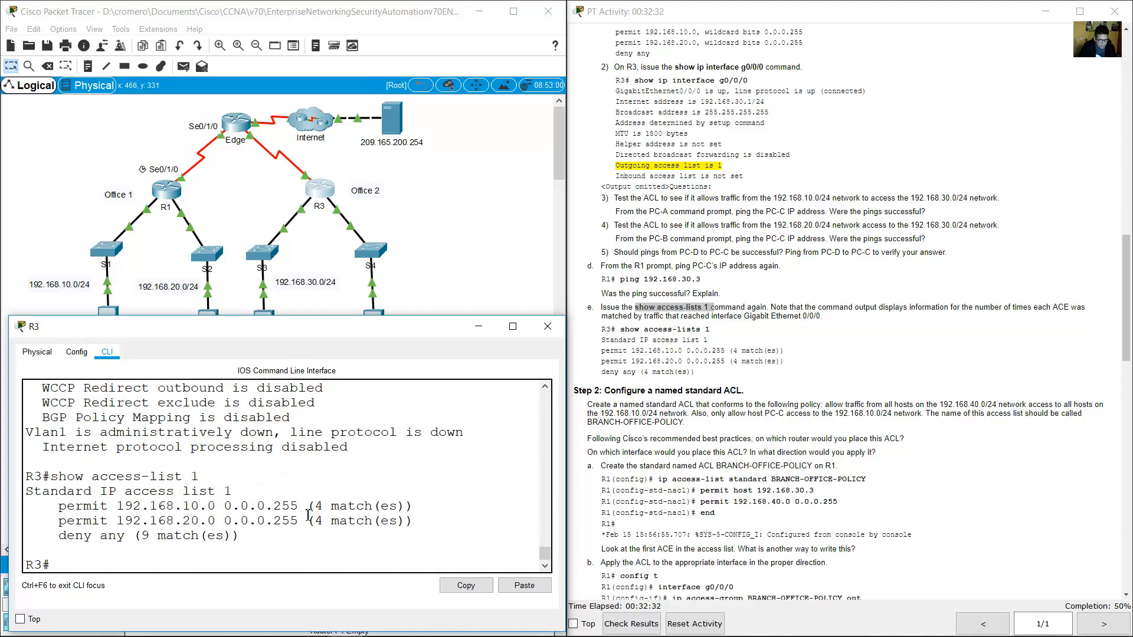
Examine the match counts of ACL 1's two permit entries and its deny any entry, and minimize R3's window
{"action": "left_click_drag", "start_coordinate": [315, 506], "coordinate": [417, 509]}
{"action": "left_click_drag", "start_coordinate": [301, 507], "coordinate": [67, 508]}
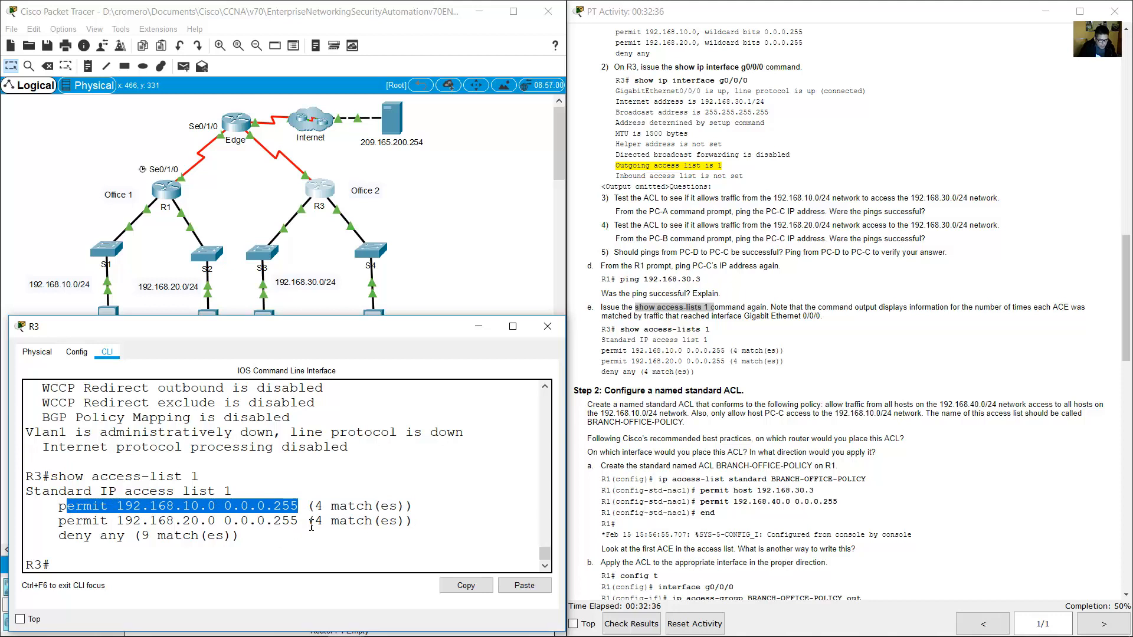
{"action": "left_click_drag", "start_coordinate": [313, 522], "coordinate": [425, 522]}
{"action": "left_click_drag", "start_coordinate": [299, 522], "coordinate": [51, 528]}
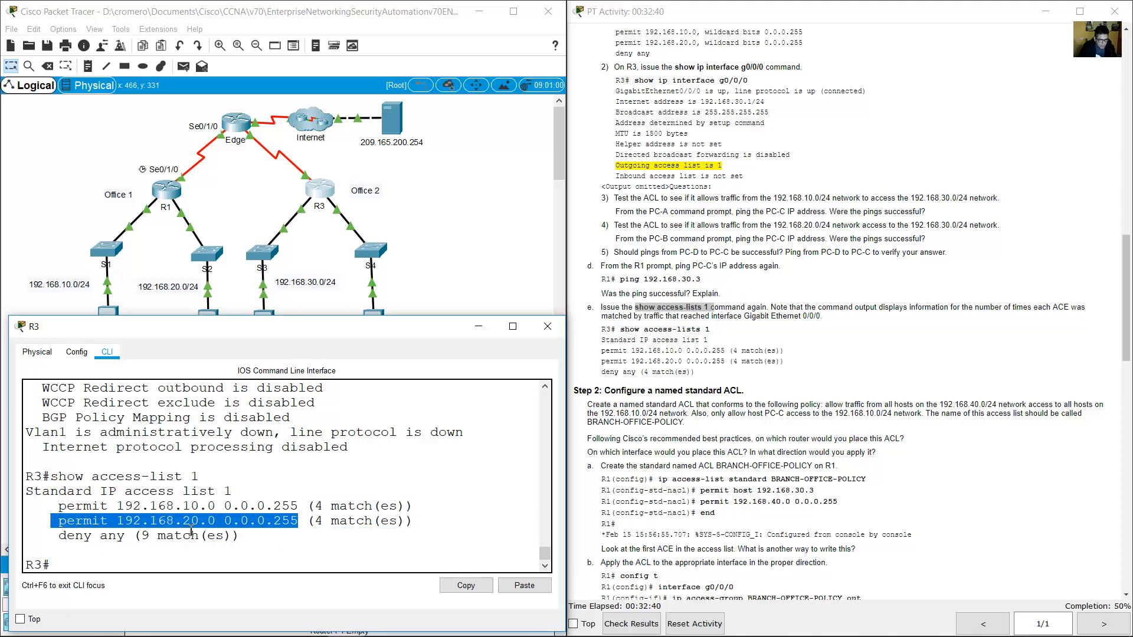
{"action": "left_click_drag", "start_coordinate": [242, 536], "coordinate": [58, 537]}
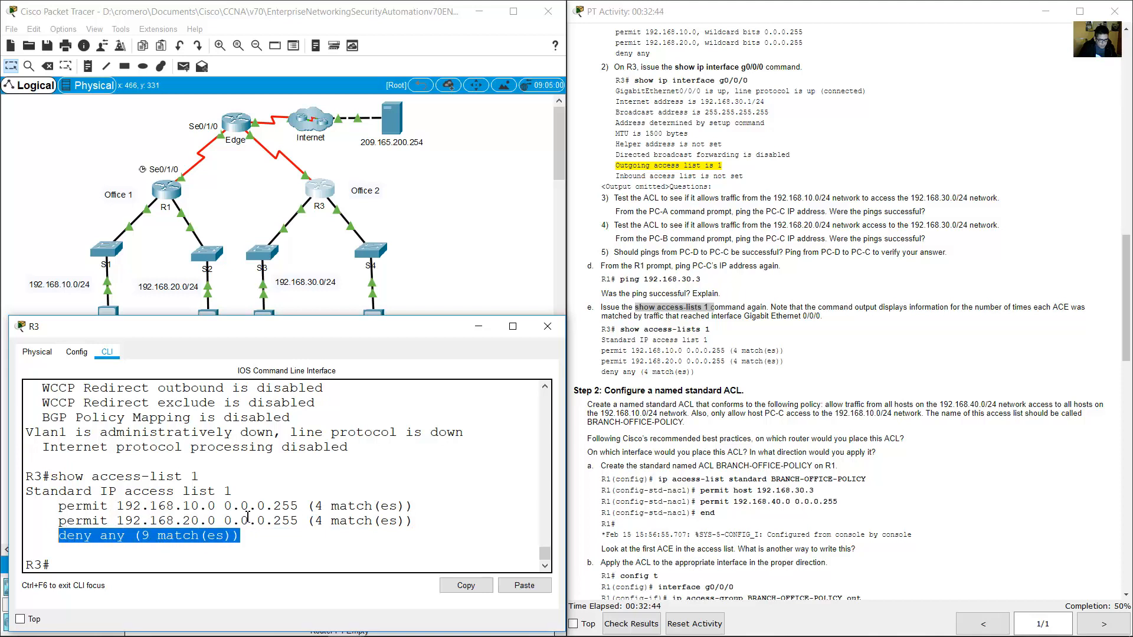
{"action": "left_click", "coordinate": [417, 481]}
{"action": "left_click_drag", "start_coordinate": [307, 506], "coordinate": [421, 506]}
{"action": "left_click_drag", "start_coordinate": [298, 507], "coordinate": [67, 508]}
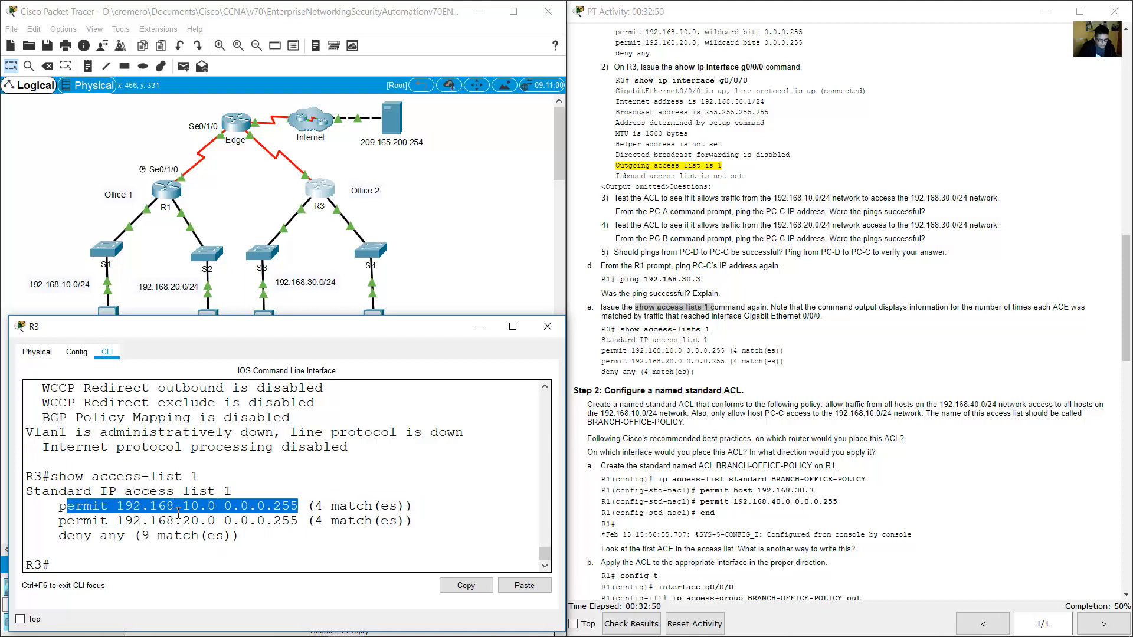
{"action": "left_click_drag", "start_coordinate": [304, 521], "coordinate": [430, 522]}
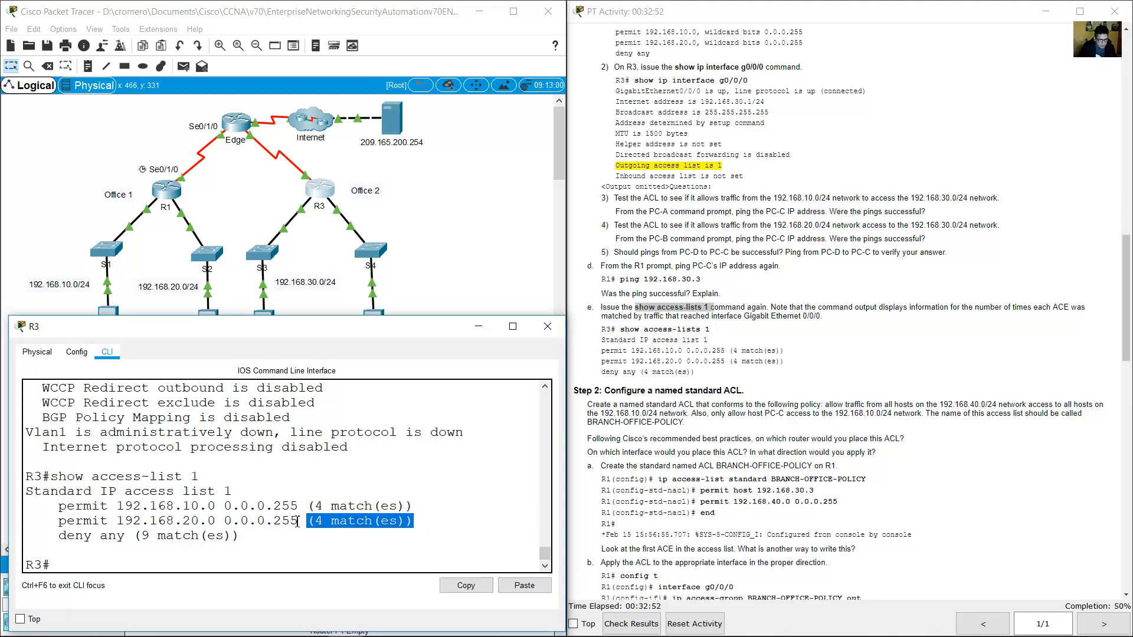
{"action": "left_click_drag", "start_coordinate": [289, 521], "coordinate": [174, 522]}
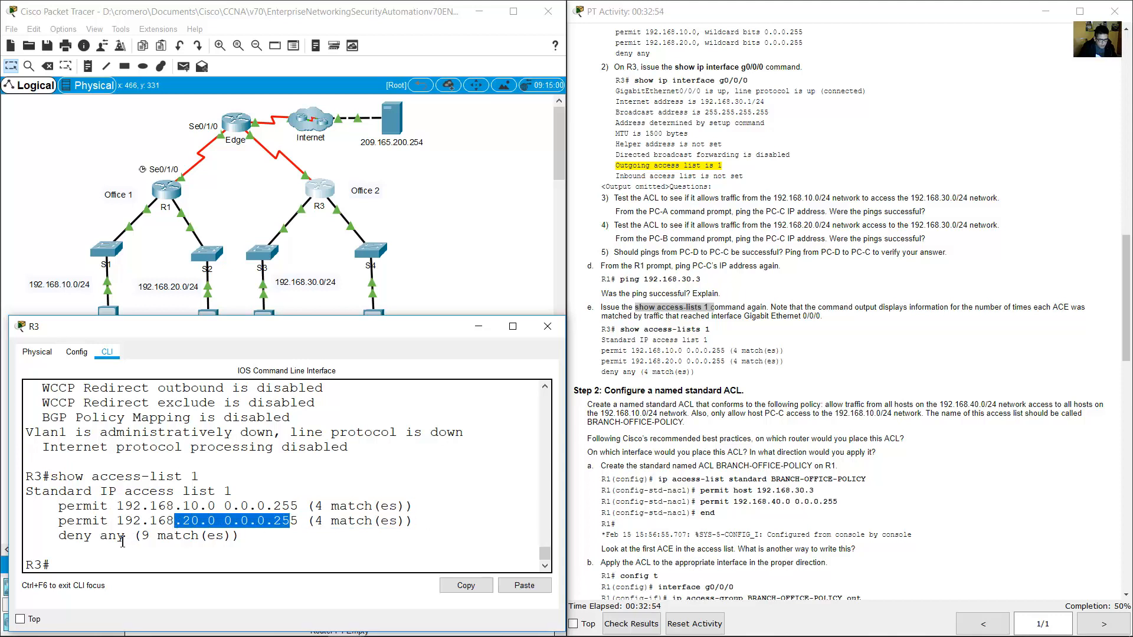
{"action": "left_click_drag", "start_coordinate": [61, 538], "coordinate": [257, 540]}
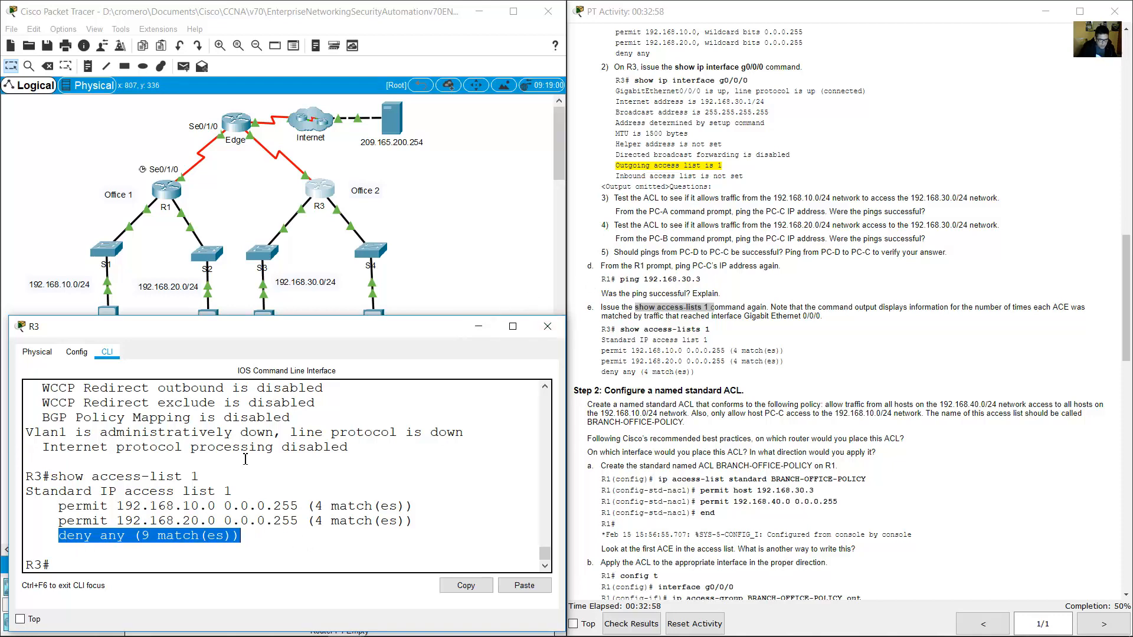
{"action": "left_click", "coordinate": [479, 326]}
Review the Step 2 named standard ACL policy for traffic from 192.168.40.0/24 to 192.168.10.0/24
{"action": "scroll", "coordinate": [800, 303], "scroll_direction": "down", "scroll_amount": 3}
{"action": "scroll", "coordinate": [803, 303], "scroll_direction": "down", "scroll_amount": 1}
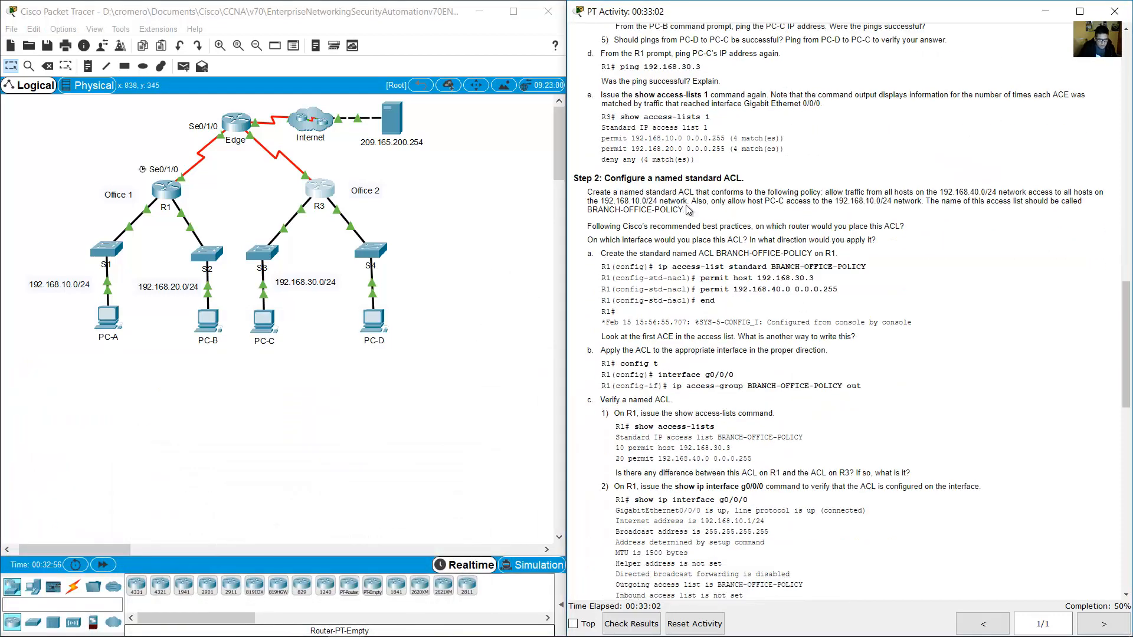
{"action": "left_click_drag", "start_coordinate": [608, 179], "coordinate": [746, 181]}
{"action": "scroll", "coordinate": [816, 327], "scroll_direction": "down", "scroll_amount": 2}
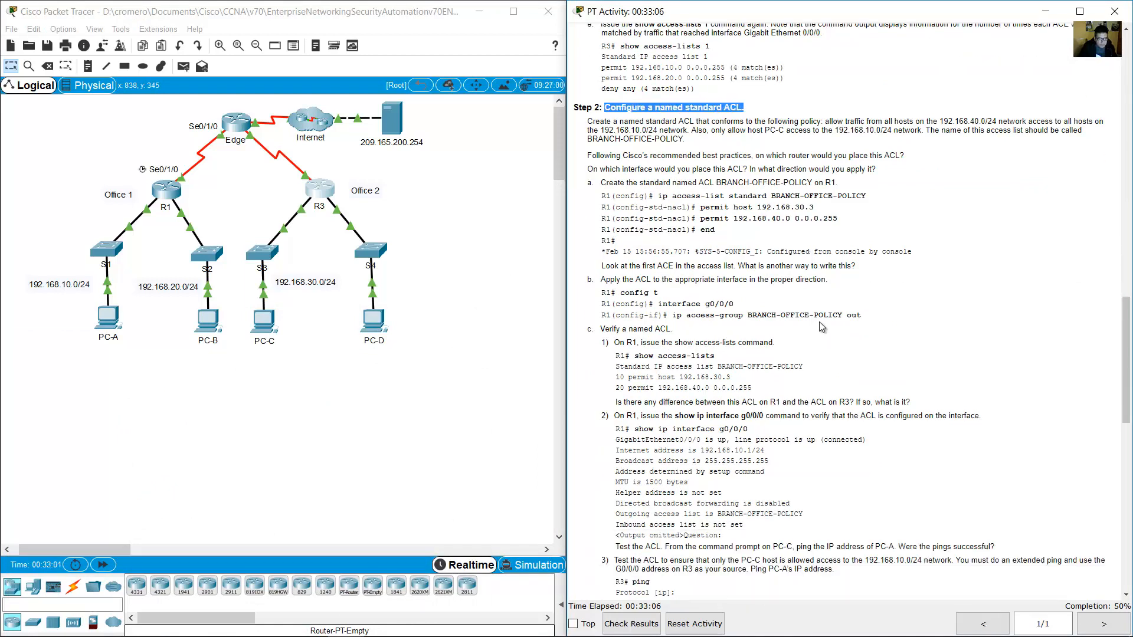
{"action": "left_click_drag", "start_coordinate": [600, 122], "coordinate": [620, 127]}
{"action": "mouse_move", "coordinate": [695, 122]}
{"action": "left_mouse_down"}
{"action": "mouse_move", "coordinate": [1102, 124]}
{"action": "mouse_move", "coordinate": [618, 131]}
{"action": "mouse_move", "coordinate": [680, 131]}
{"action": "left_mouse_up"}
{"action": "left_click", "coordinate": [838, 124]}
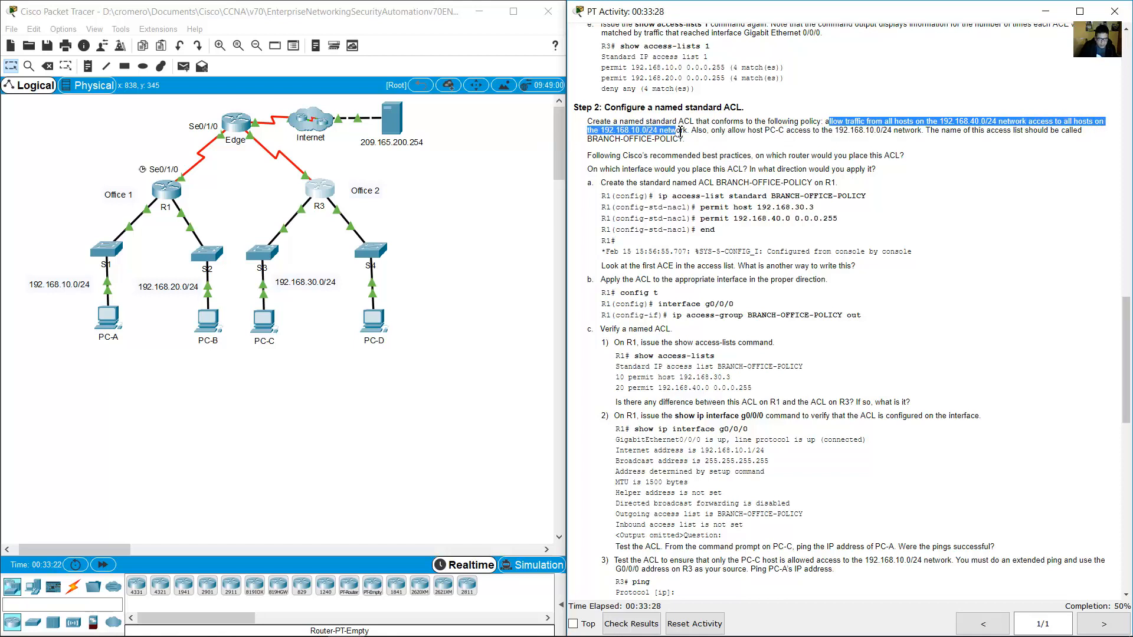
{"action": "left_click_drag", "start_coordinate": [934, 123], "coordinate": [983, 119]}
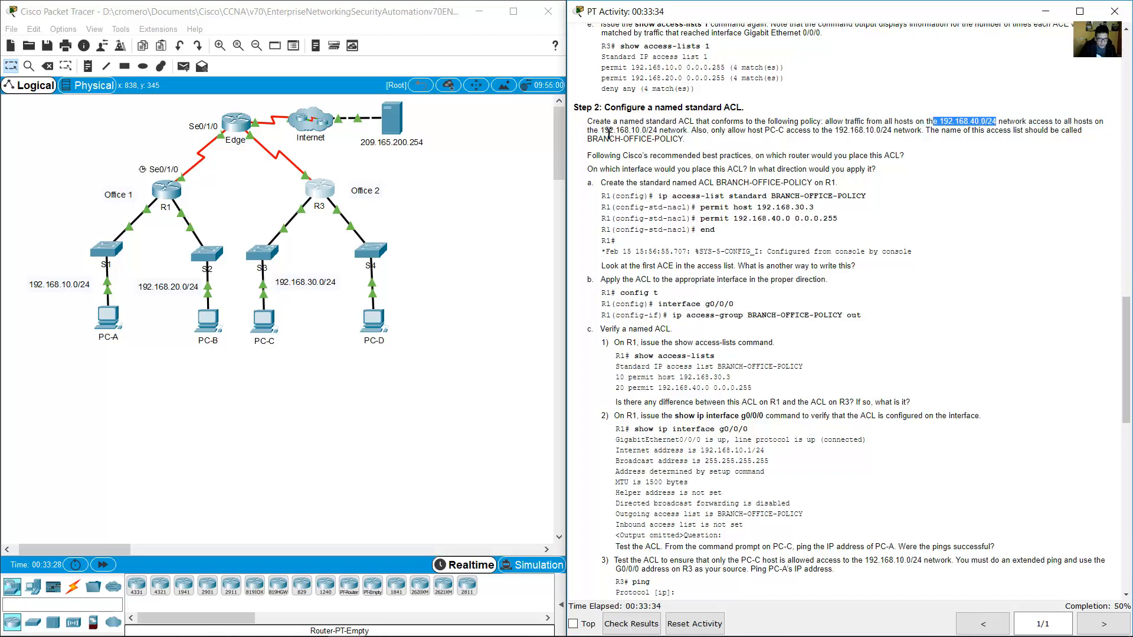
{"action": "left_click_drag", "start_coordinate": [600, 130], "coordinate": [651, 130]}
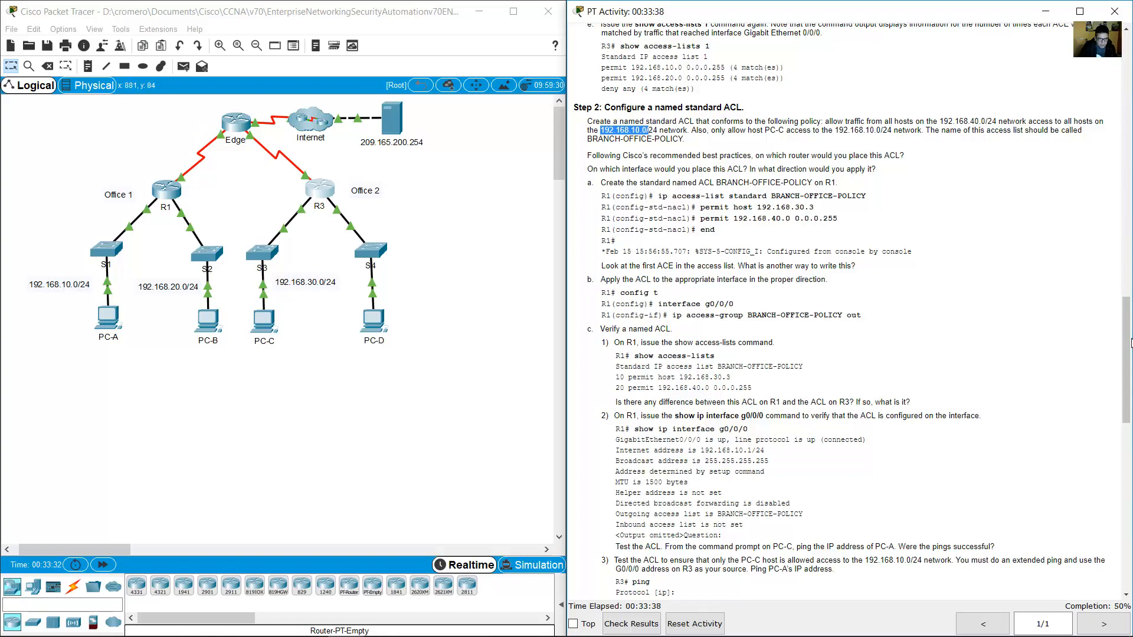
Look up the IP addresses of PC-D and R3's G0/0/1 interface in the addressing table
{"action": "left_click_drag", "start_coordinate": [1128, 349], "coordinate": [1063, 109]}
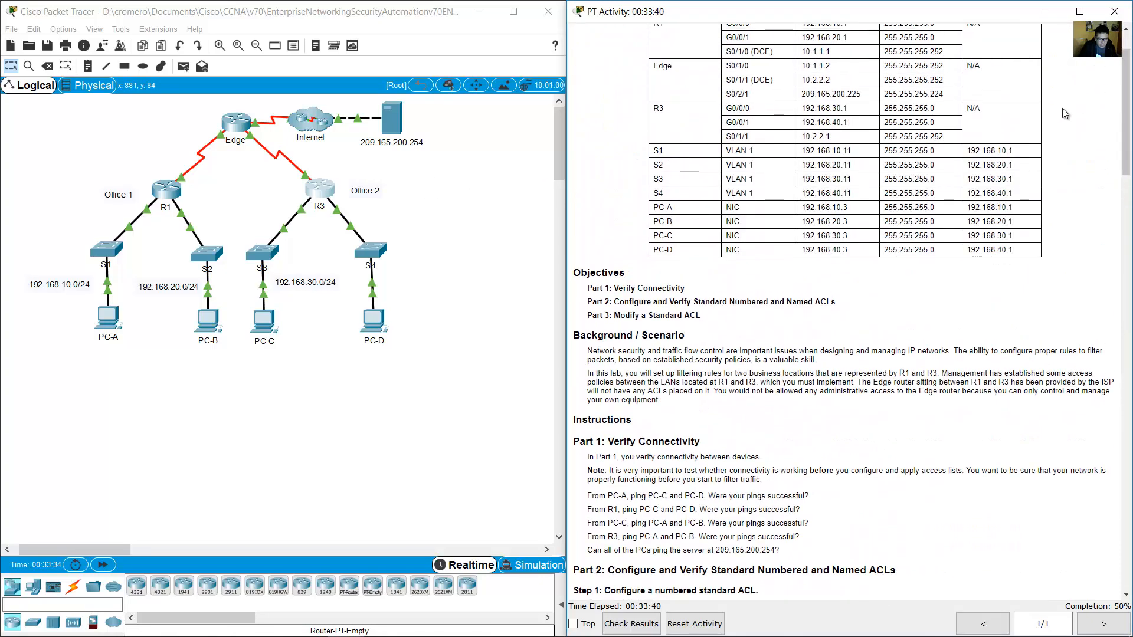
{"action": "left_click_drag", "start_coordinate": [800, 249], "coordinate": [869, 250]}
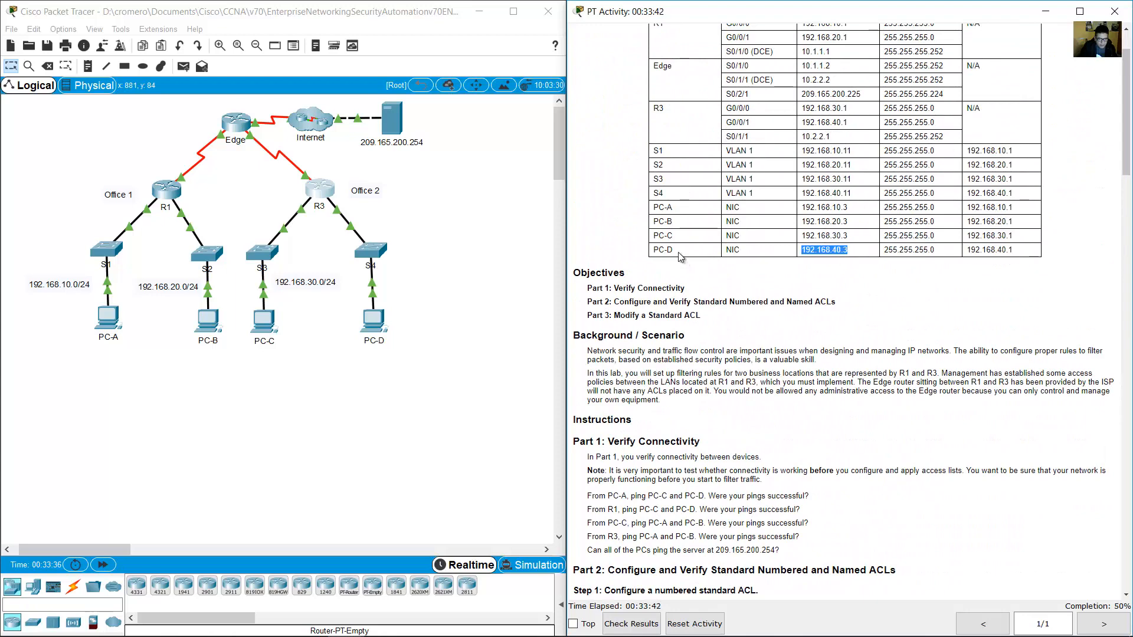
{"action": "left_click", "coordinate": [641, 252]}
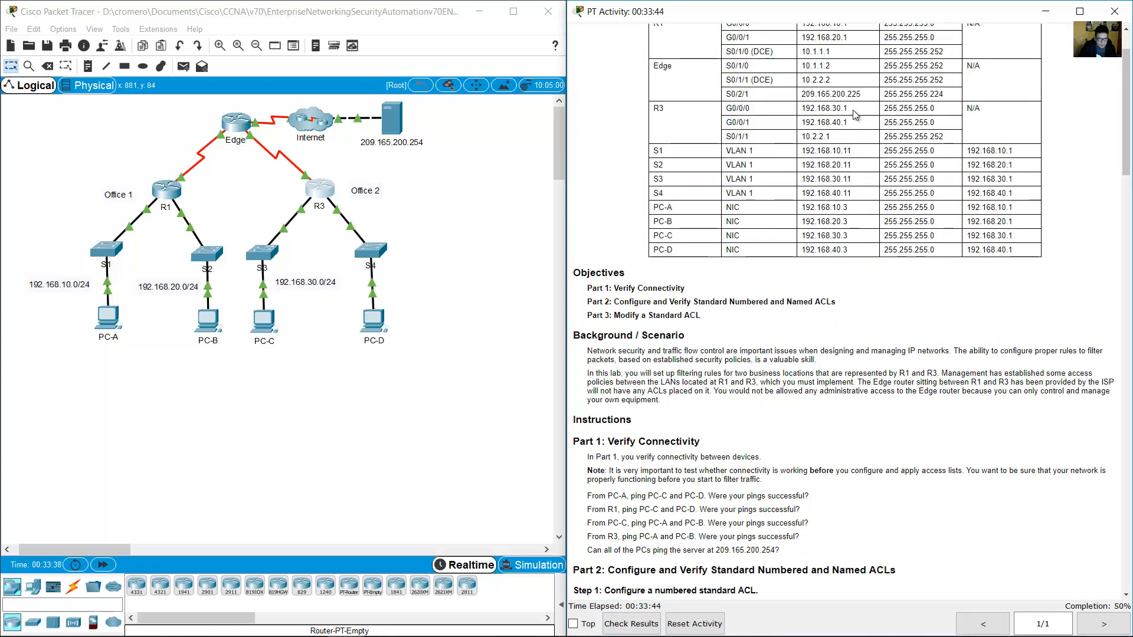
{"action": "scroll", "coordinate": [740, 180], "scroll_direction": "up", "scroll_amount": 3}
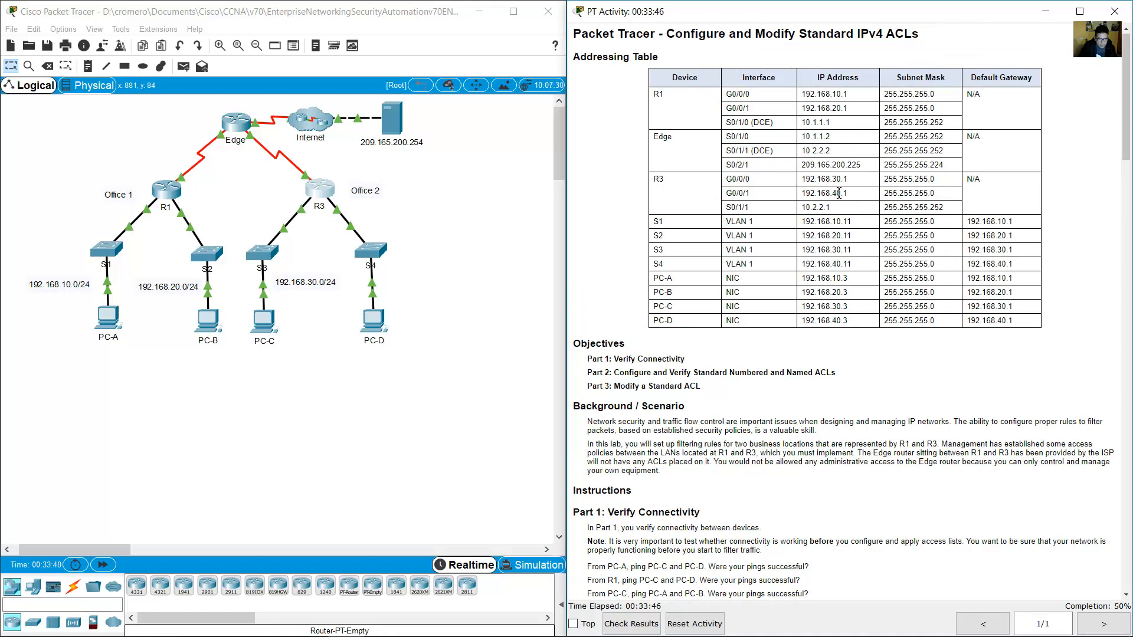
{"action": "left_click_drag", "start_coordinate": [845, 193], "coordinate": [726, 193]}
Add the note "192.168.40.0/24" beside the link between S4 and PC-D in the topology
{"action": "left_click", "coordinate": [451, 273]}
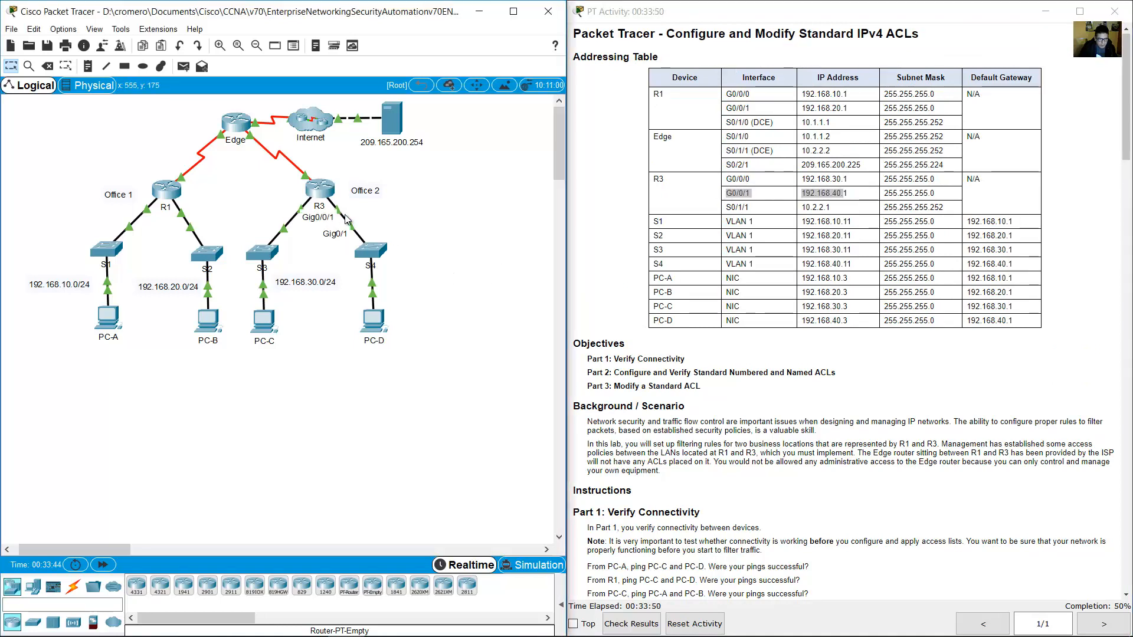
{"action": "left_click", "coordinate": [87, 66]}
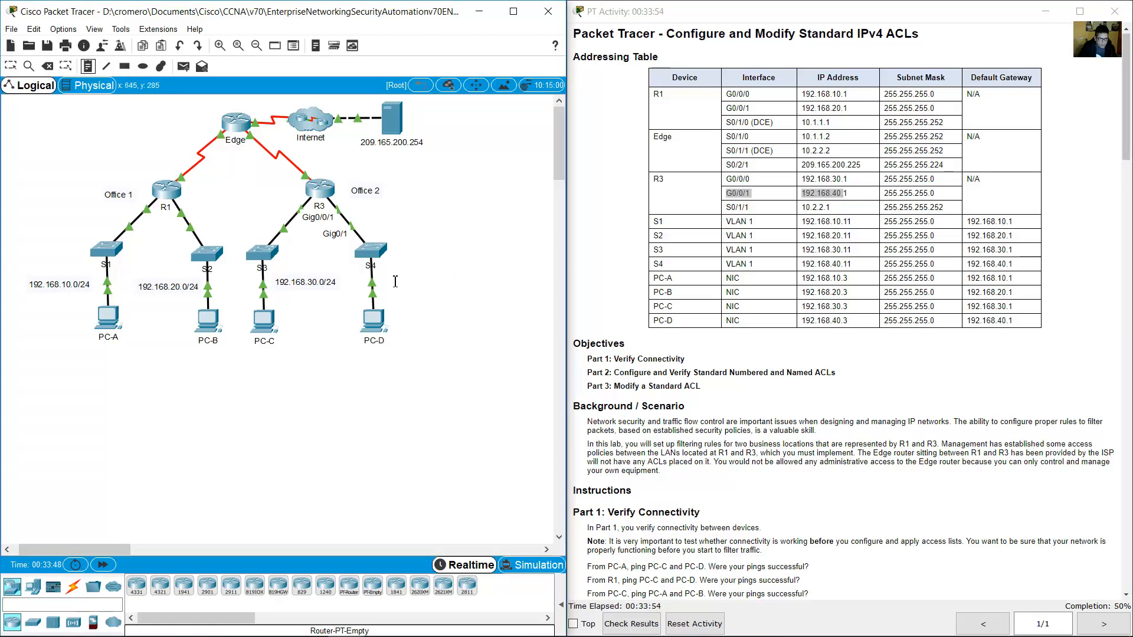
{"action": "left_click", "coordinate": [396, 281]}
{"action": "type", "text": "192"}
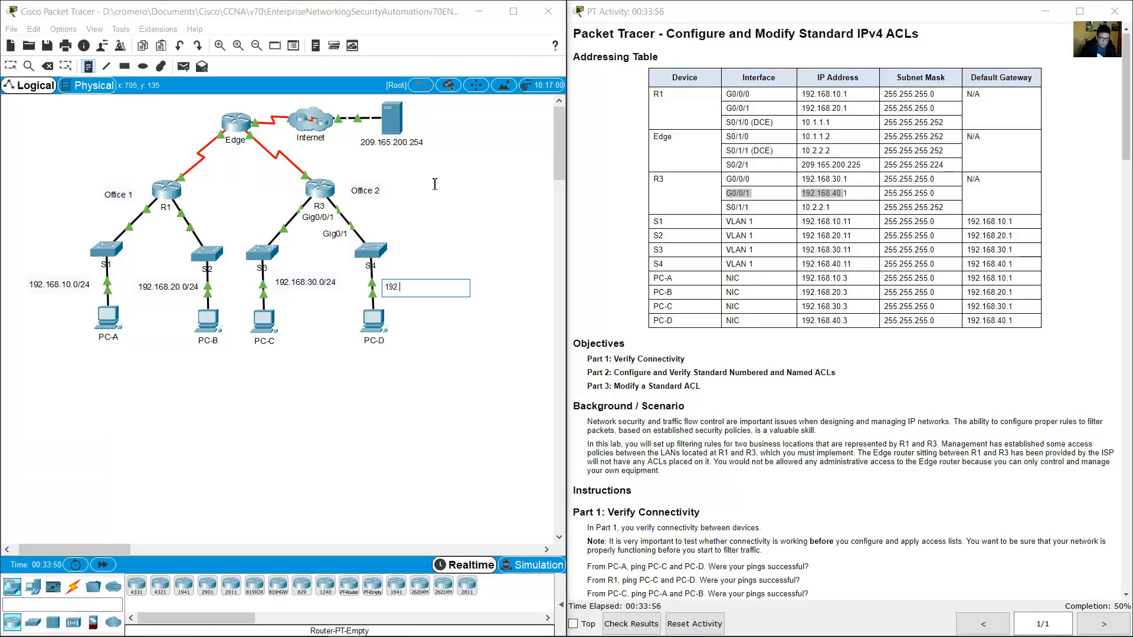
{"action": "type", "text": ".168.40.0/24"}
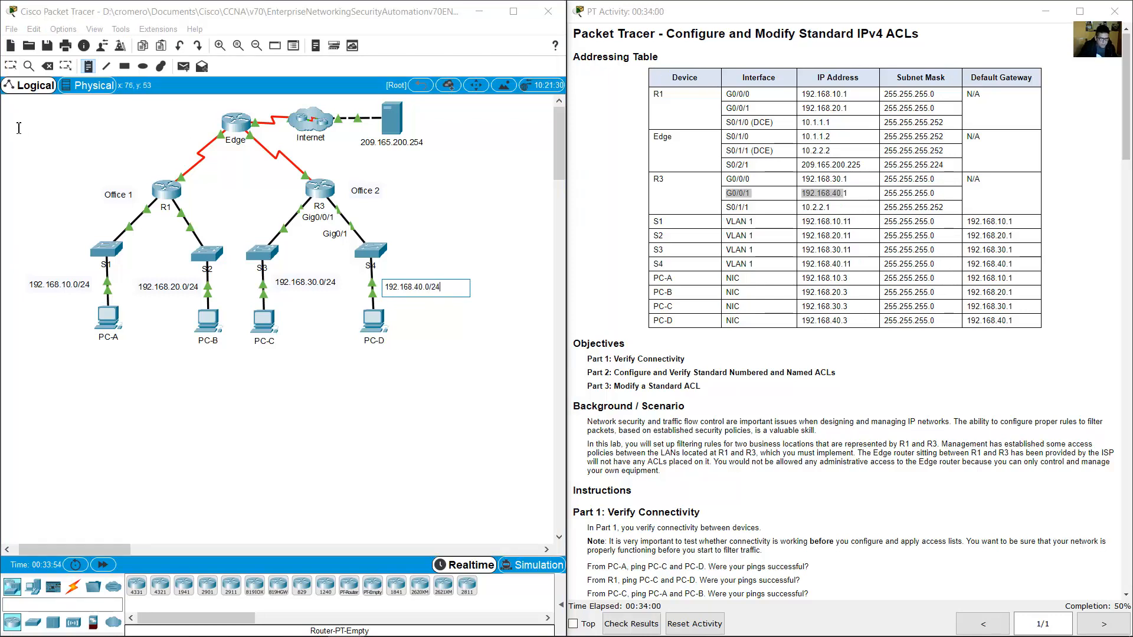
{"action": "left_click", "coordinate": [10, 67]}
Compare the Step 2 policy for the 192.168.40.0/24 network and host PC-C with the source and destination networks in the topology
{"action": "left_click_drag", "start_coordinate": [477, 408], "coordinate": [366, 237]}
{"action": "left_click_drag", "start_coordinate": [127, 380], "coordinate": [28, 235]}
{"action": "left_click_drag", "start_coordinate": [1126, 96], "coordinate": [1126, 216]}
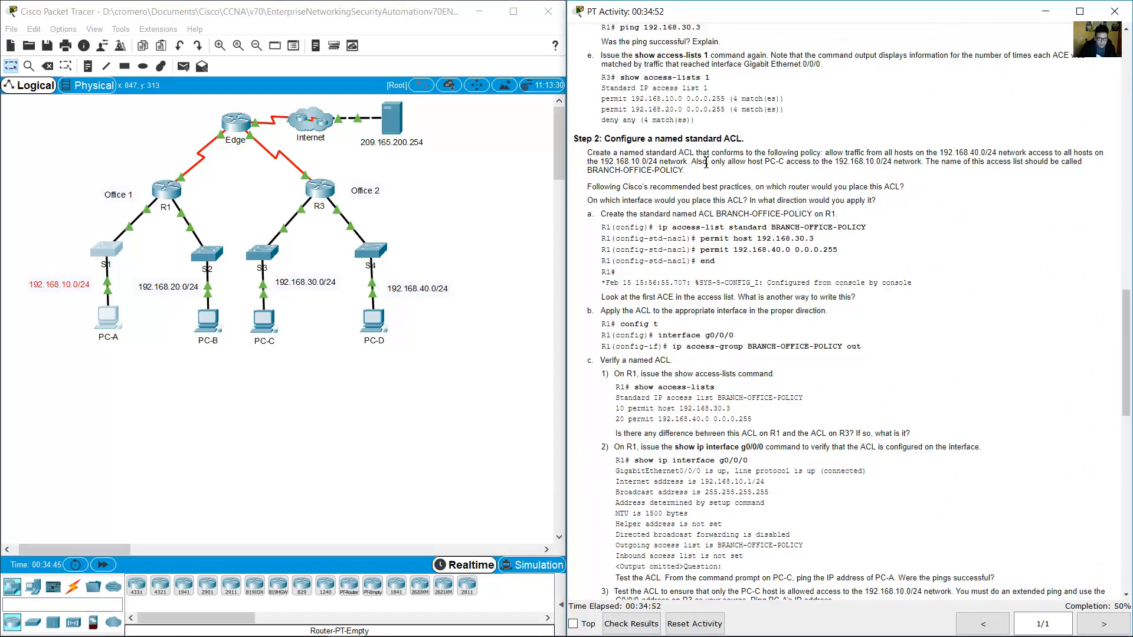
{"action": "left_click_drag", "start_coordinate": [707, 163], "coordinate": [931, 161]}
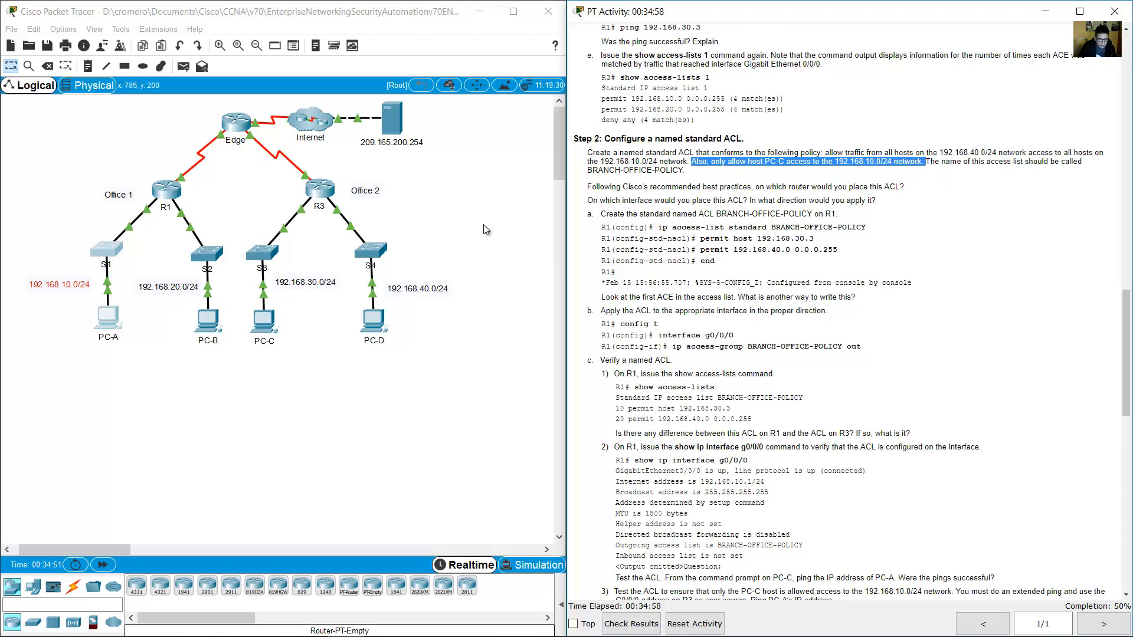
{"action": "left_click_drag", "start_coordinate": [289, 435], "coordinate": [249, 303]}
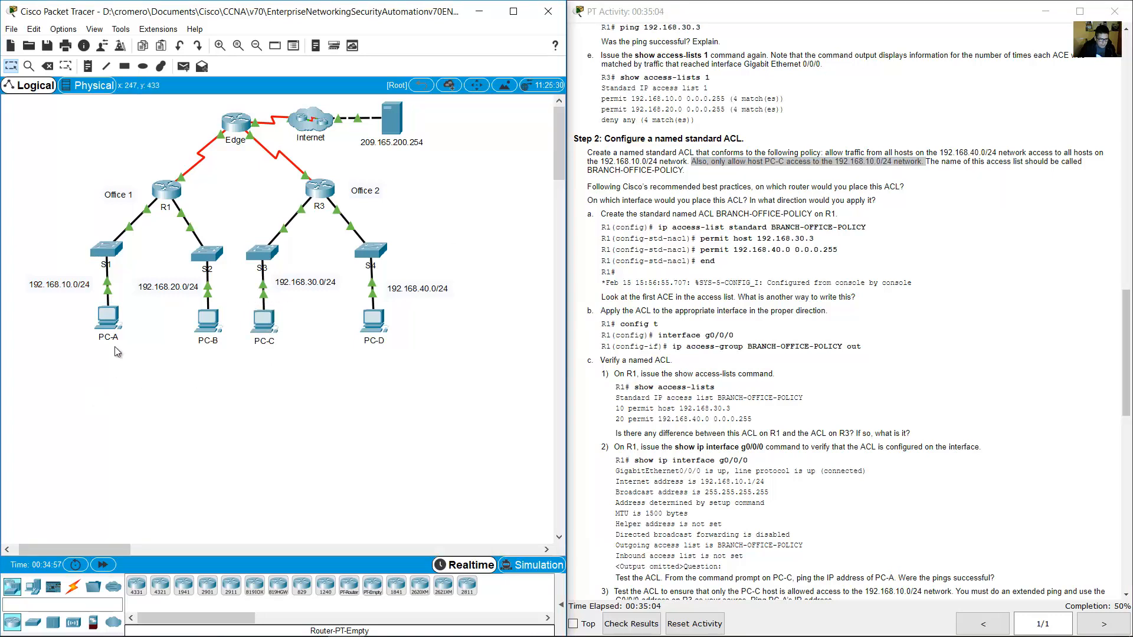
{"action": "left_click_drag", "start_coordinate": [135, 376], "coordinate": [33, 235]}
{"action": "left_click_drag", "start_coordinate": [307, 420], "coordinate": [246, 250]}
{"action": "left_click", "coordinate": [128, 362]}
{"action": "left_click_drag", "start_coordinate": [138, 400], "coordinate": [35, 209]}
Examine the "permit host 192.168.30.3" entry of the named standard ACL and match it to PC-C in the policy and topology
{"action": "left_click_drag", "start_coordinate": [687, 137], "coordinate": [742, 138]}
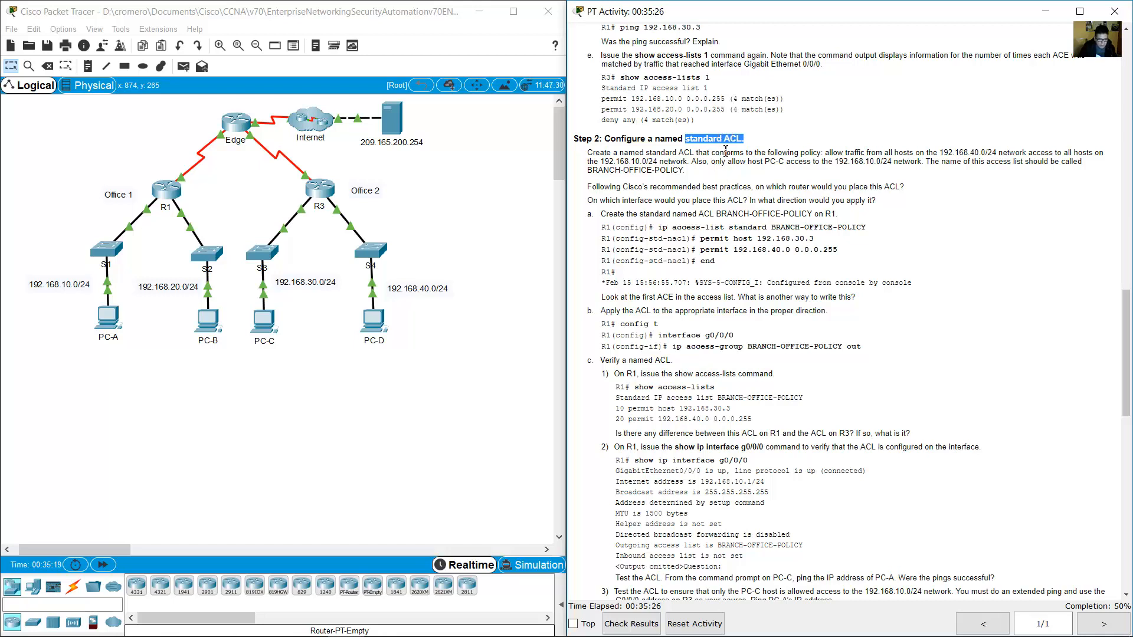
{"action": "left_click", "coordinate": [805, 200]}
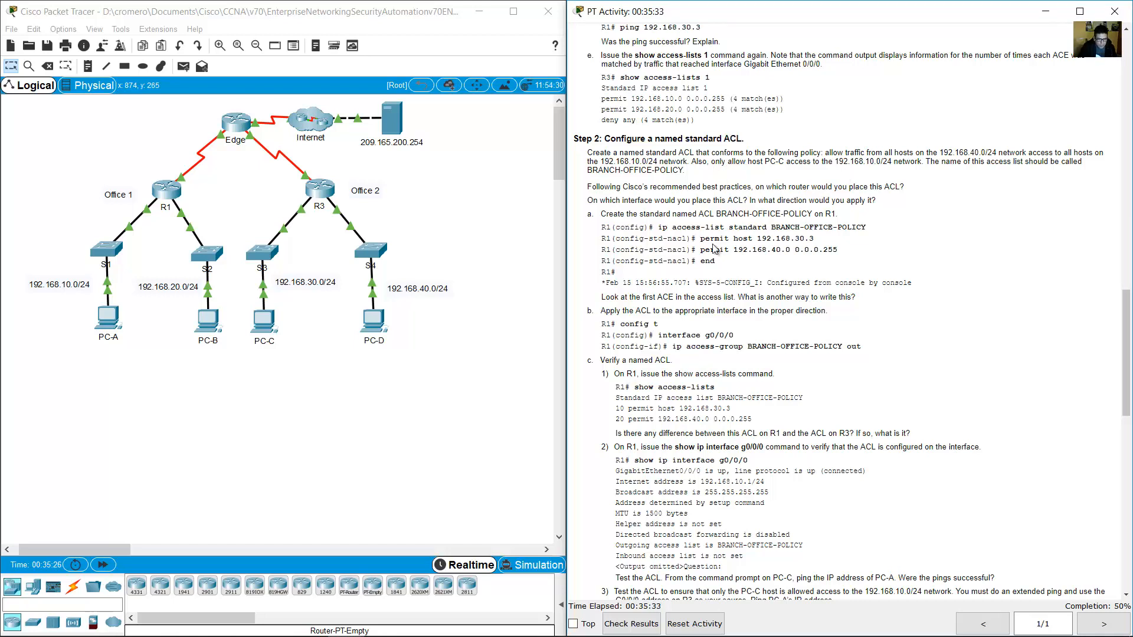
{"action": "left_click_drag", "start_coordinate": [701, 238], "coordinate": [797, 242]}
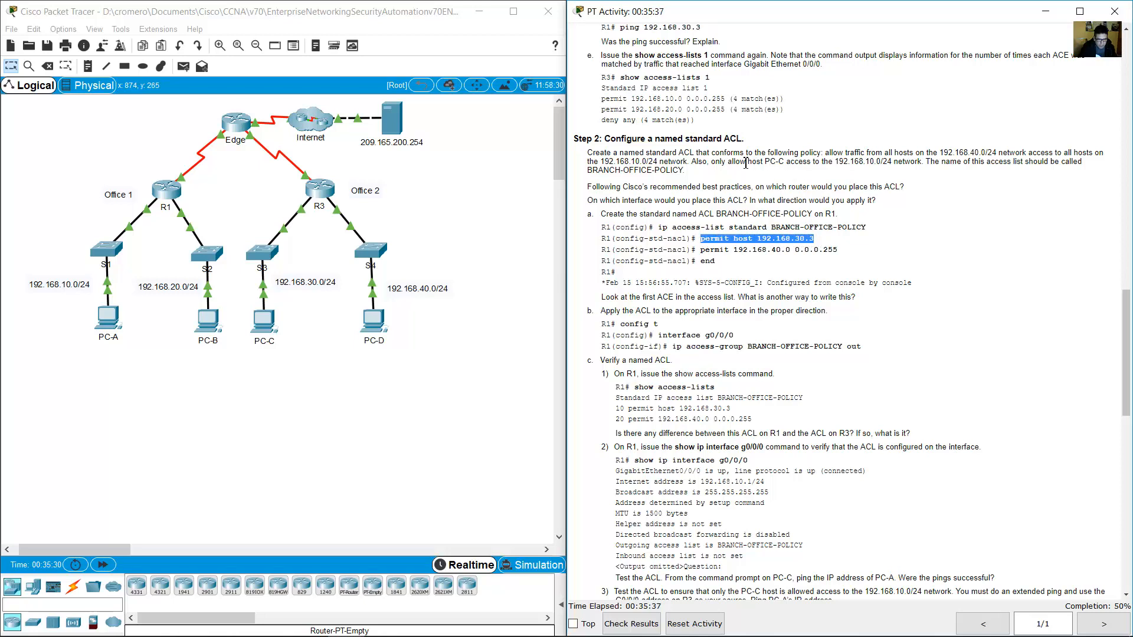
{"action": "left_click_drag", "start_coordinate": [740, 162], "coordinate": [784, 162]}
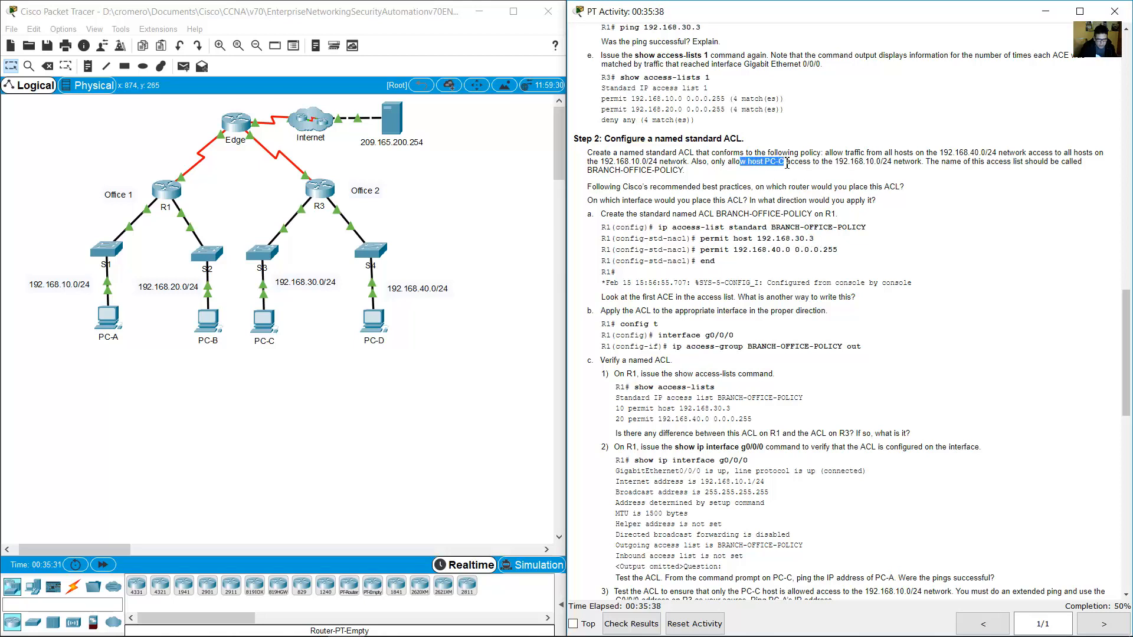
{"action": "left_click", "coordinate": [759, 239]}
{"action": "left_click_drag", "start_coordinate": [758, 239], "coordinate": [813, 239]}
{"action": "left_click_drag", "start_coordinate": [295, 402], "coordinate": [248, 317]}
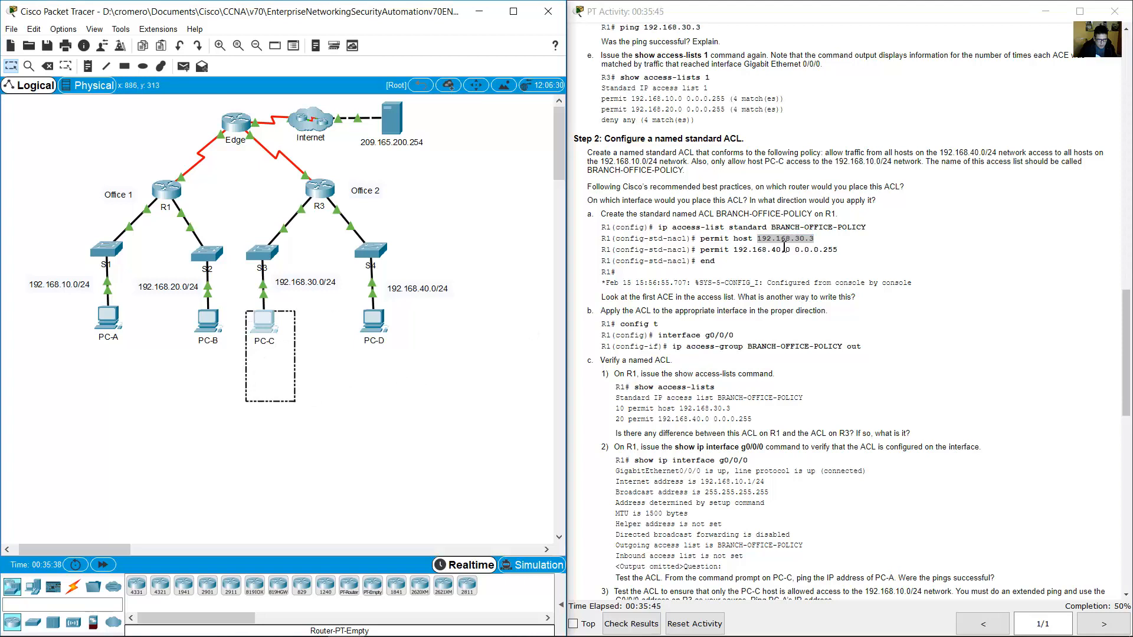
{"action": "left_click", "coordinate": [742, 244]}
{"action": "left_click_drag", "start_coordinate": [735, 240], "coordinate": [820, 241]}
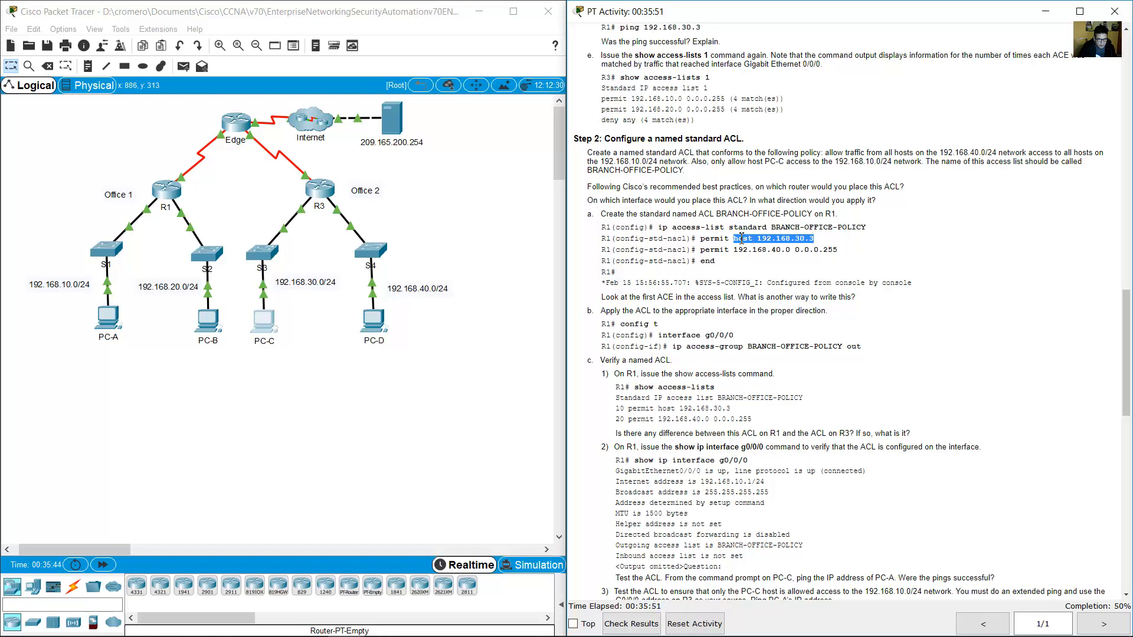
{"action": "left_click", "coordinate": [289, 355]}
{"action": "left_click_drag", "start_coordinate": [291, 401], "coordinate": [257, 301]}
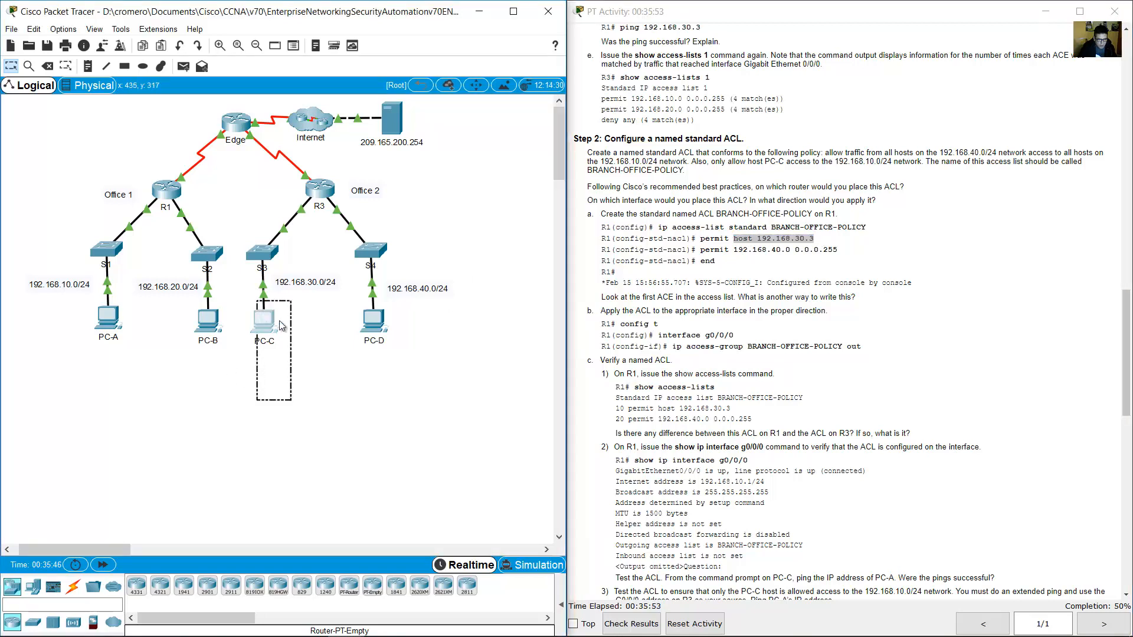
{"action": "left_click", "coordinate": [331, 383]}
{"action": "left_click_drag", "start_coordinate": [330, 432], "coordinate": [244, 216]}
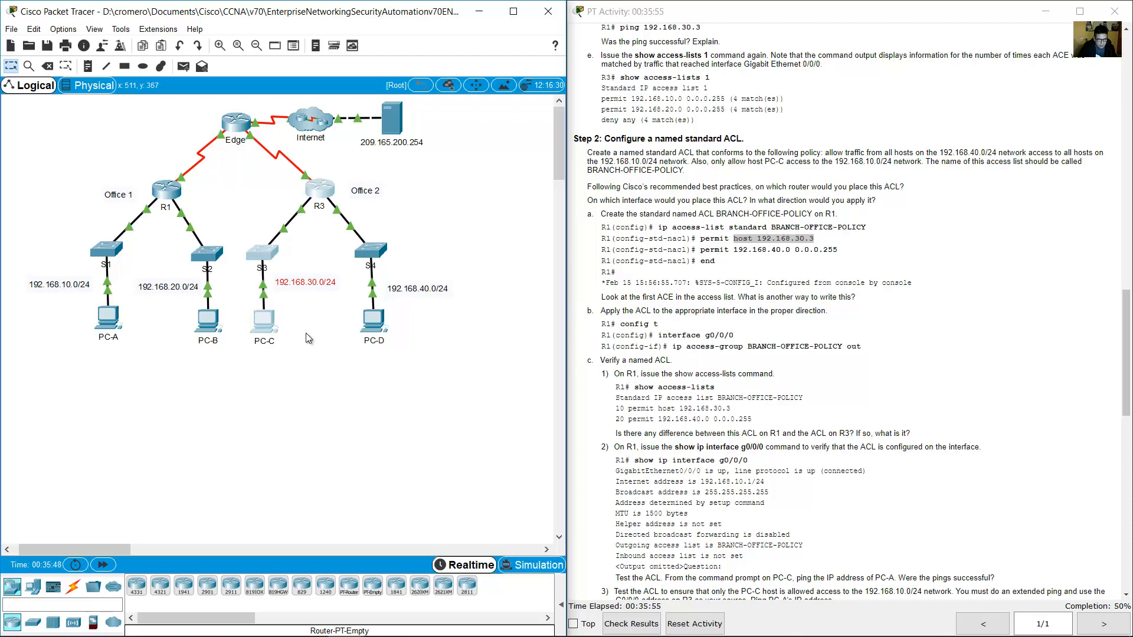
{"action": "left_click", "coordinate": [306, 336]}
{"action": "left_click", "coordinate": [801, 242]}
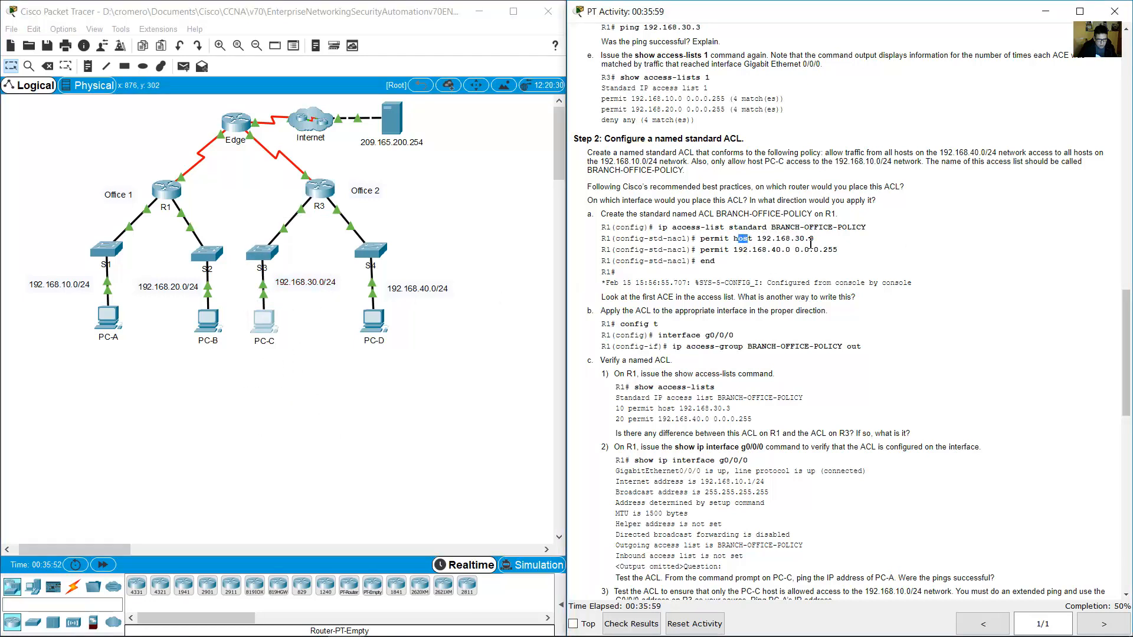
{"action": "left_click", "coordinate": [799, 239]}
Compare the "permit 192.168.40.0 0.0.0.255" entry with the policy sentence on traffic from the 192.168.40.0/24 network
{"action": "left_click_drag", "start_coordinate": [845, 154], "coordinate": [973, 150]}
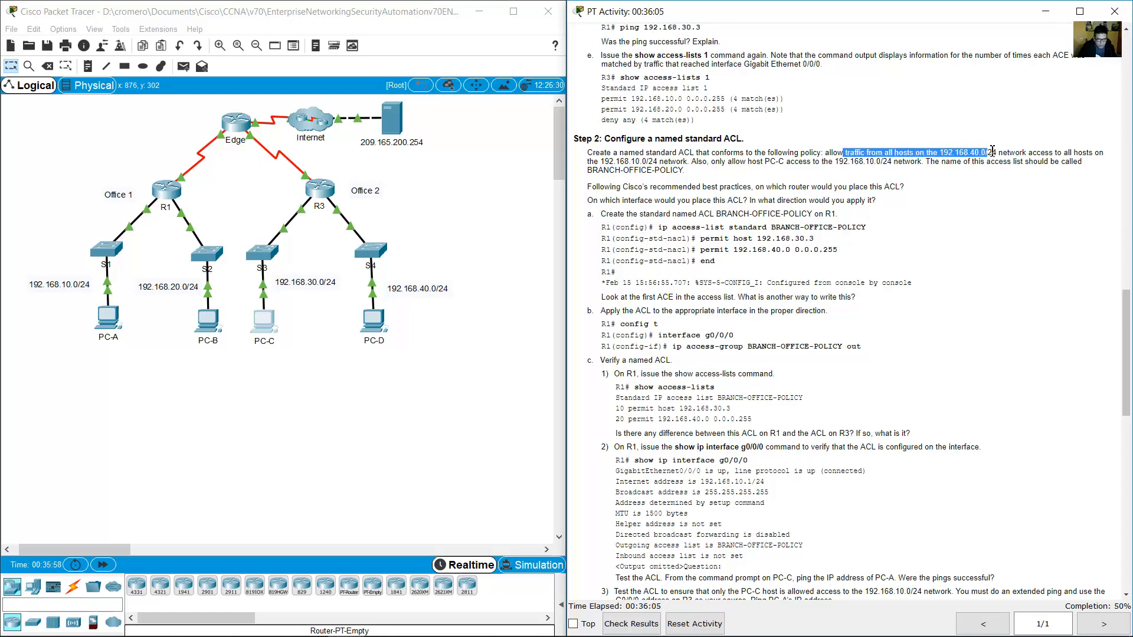
{"action": "left_click", "coordinate": [716, 261]}
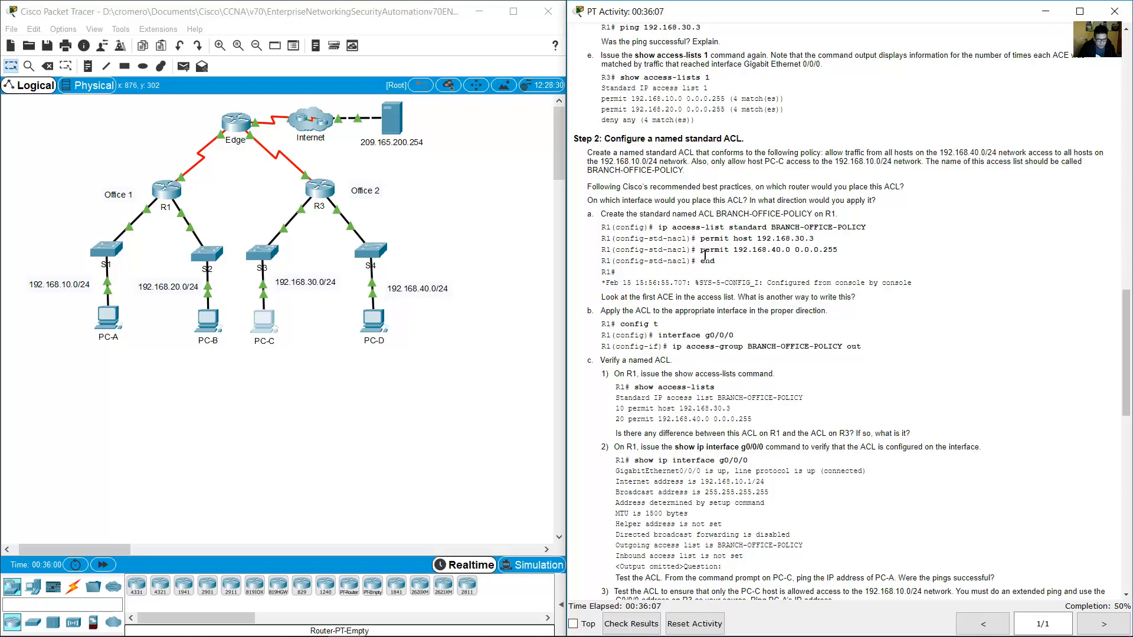
{"action": "left_click_drag", "start_coordinate": [700, 249], "coordinate": [848, 253]}
{"action": "left_click_drag", "start_coordinate": [998, 154], "coordinate": [978, 155]}
{"action": "left_click", "coordinate": [929, 234]}
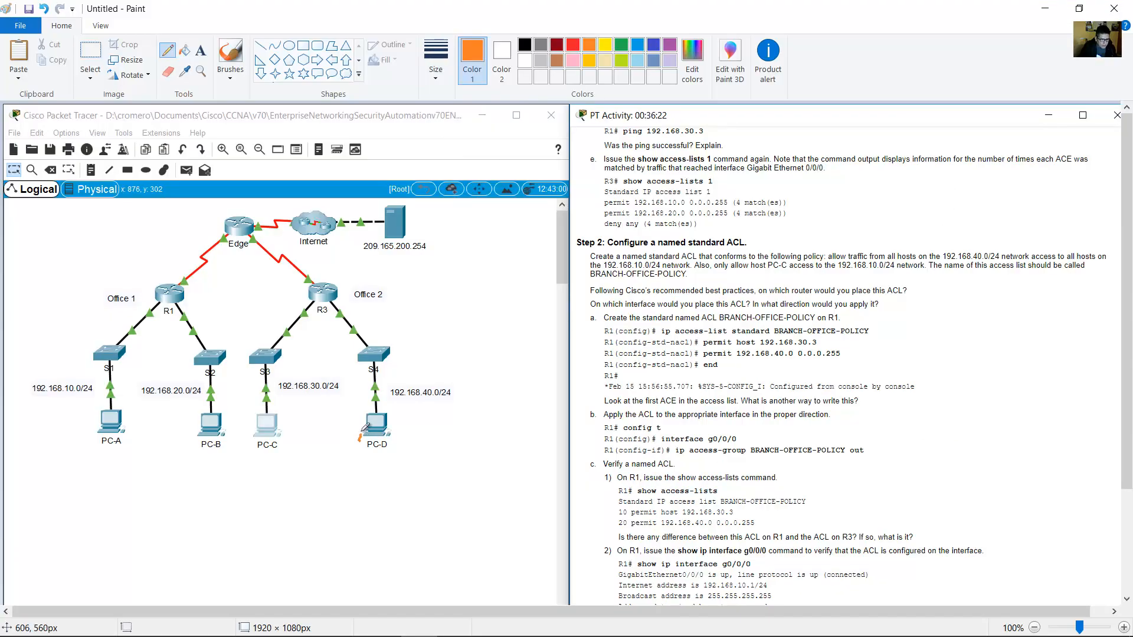
On the screenshot in Paint, draw orange paths from PC-D and PC-C through R3, Edge and R1 to 192.168.10.0/24, with arrowheads around R1
{"action": "mouse_move", "coordinate": [360, 436]}
{"action": "left_mouse_down"}
{"action": "mouse_move", "coordinate": [352, 346]}
{"action": "mouse_move", "coordinate": [293, 290]}
{"action": "left_mouse_up"}
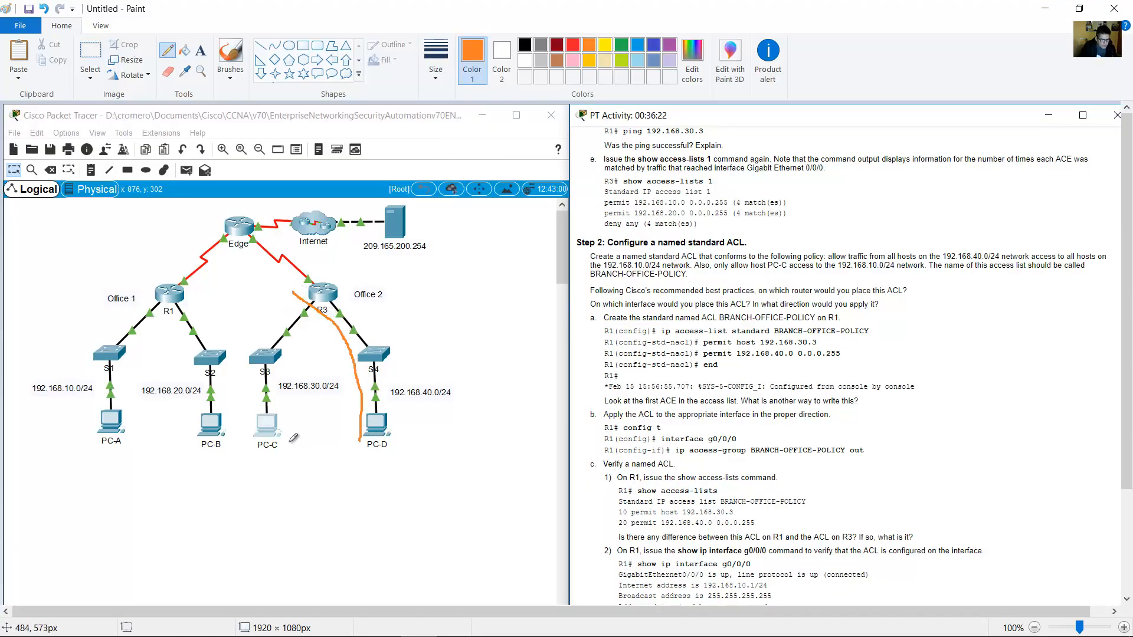
{"action": "mouse_move", "coordinate": [288, 442]}
{"action": "left_mouse_down"}
{"action": "mouse_move", "coordinate": [293, 288]}
{"action": "mouse_move", "coordinate": [216, 243]}
{"action": "mouse_move", "coordinate": [163, 275]}
{"action": "mouse_move", "coordinate": [84, 362]}
{"action": "left_mouse_up"}
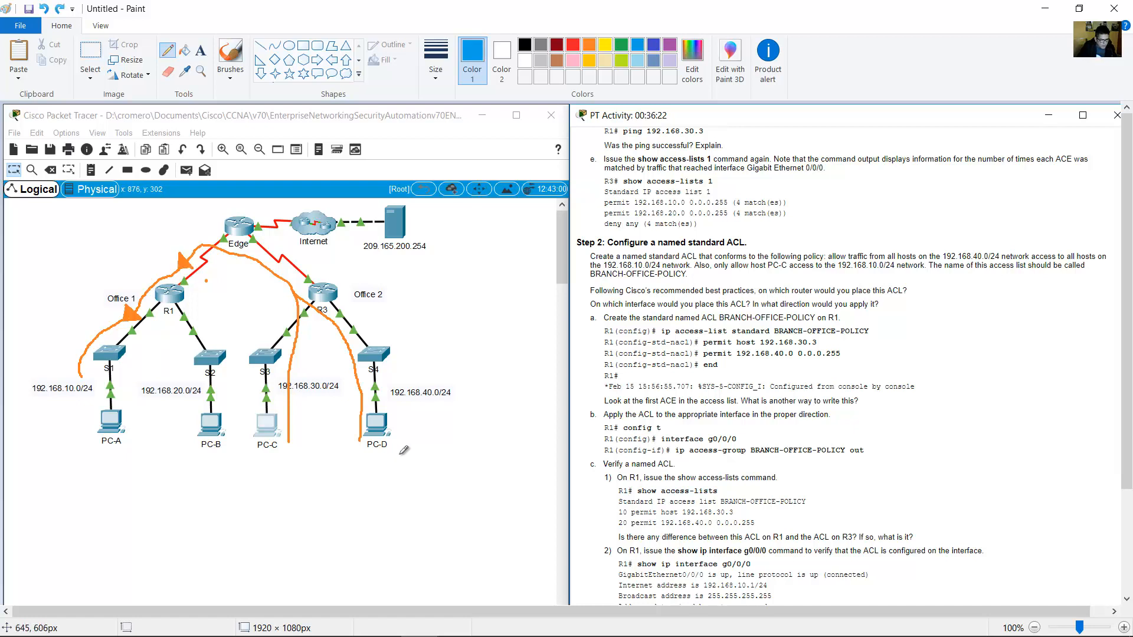
Outline in blue the S4 and PC-D network, PC-C, the S1 and PC-A network, and the 192.168.40.0/24 and 192.168.10.0/24 labels
{"action": "mouse_move", "coordinate": [383, 461]}
{"action": "left_mouse_down"}
{"action": "mouse_move", "coordinate": [385, 305]}
{"action": "mouse_move", "coordinate": [362, 434]}
{"action": "mouse_move", "coordinate": [402, 450]}
{"action": "left_mouse_up"}
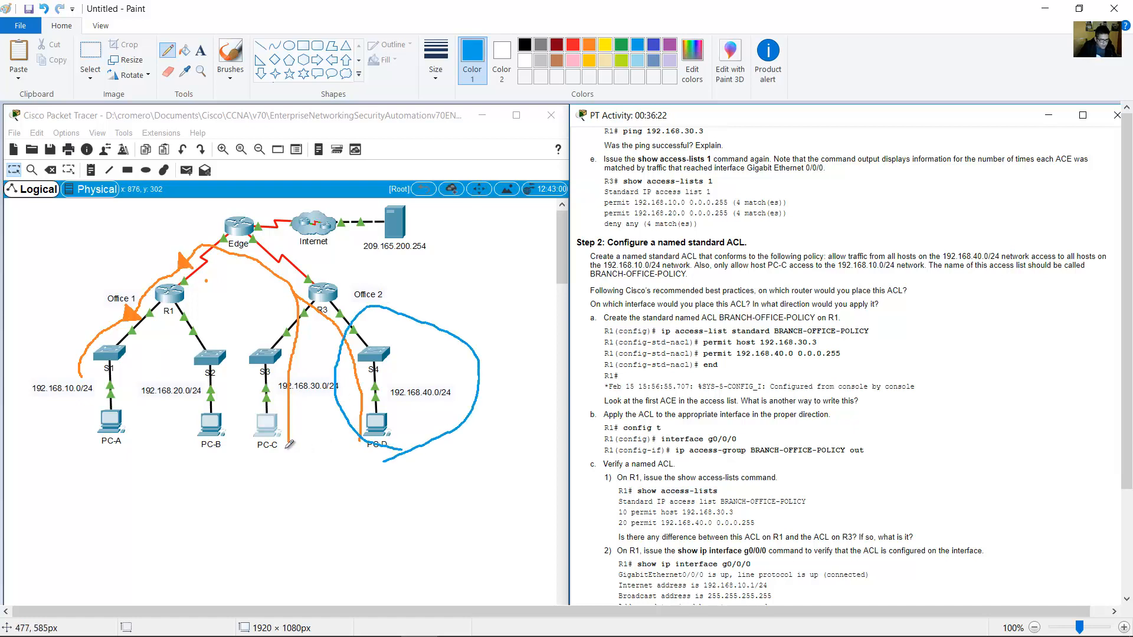
{"action": "mouse_move", "coordinate": [289, 441]}
{"action": "left_mouse_down"}
{"action": "mouse_move", "coordinate": [273, 403]}
{"action": "mouse_move", "coordinate": [248, 443]}
{"action": "mouse_move", "coordinate": [290, 443]}
{"action": "left_mouse_up"}
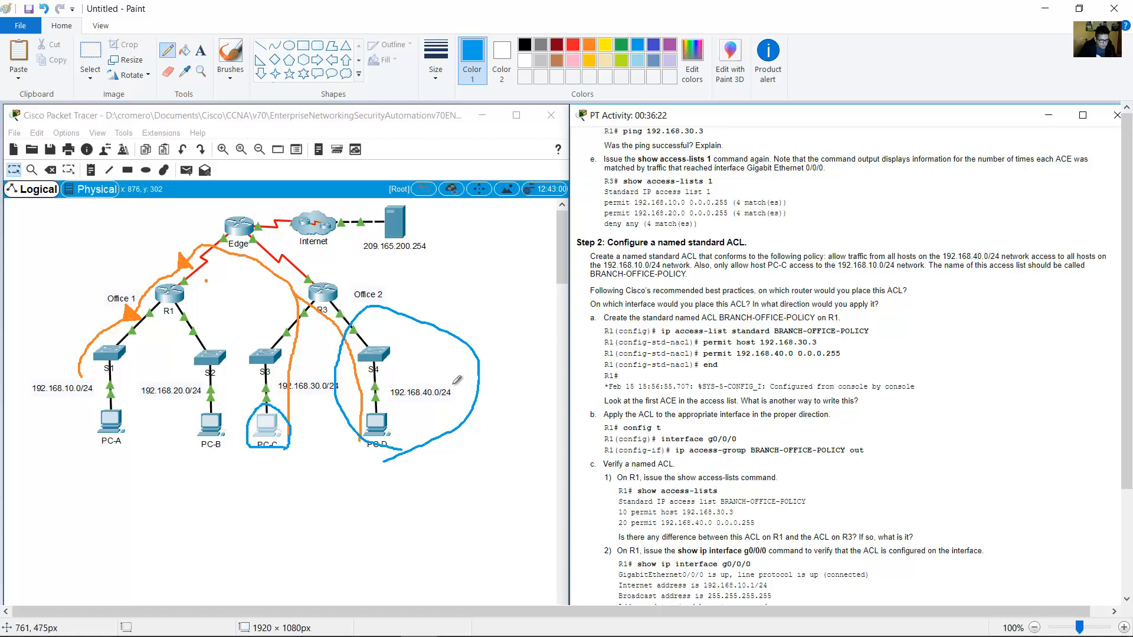
{"action": "mouse_move", "coordinate": [453, 384]}
{"action": "left_mouse_down"}
{"action": "mouse_move", "coordinate": [390, 390]}
{"action": "mouse_move", "coordinate": [458, 406]}
{"action": "mouse_move", "coordinate": [453, 384]}
{"action": "left_mouse_up"}
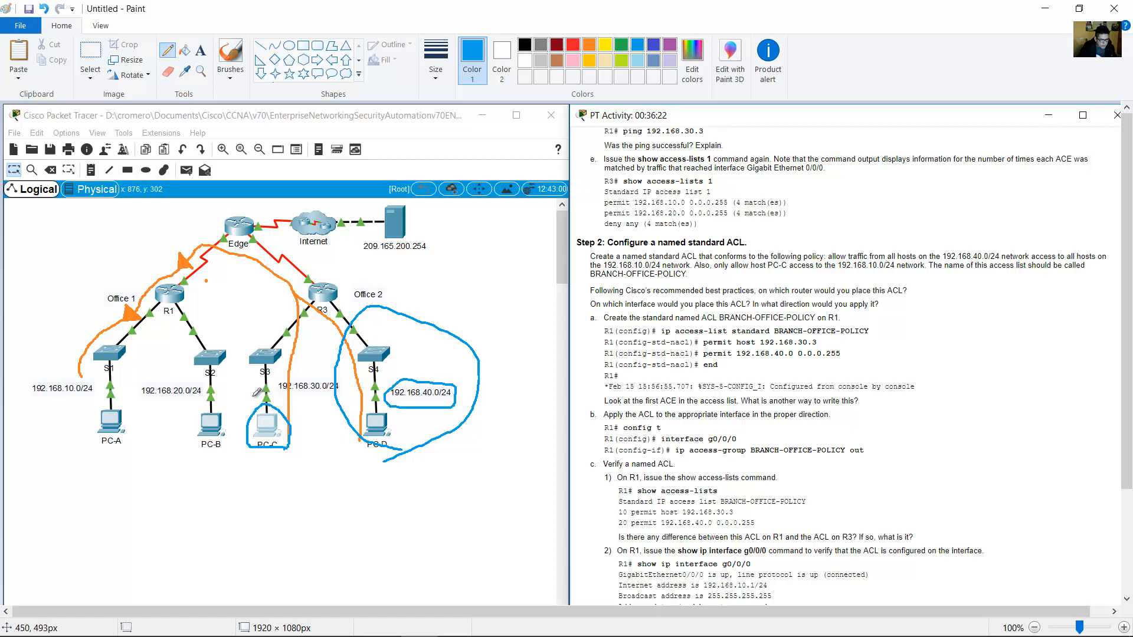
{"action": "mouse_move", "coordinate": [122, 457]}
{"action": "left_mouse_down"}
{"action": "mouse_move", "coordinate": [163, 321]}
{"action": "mouse_move", "coordinate": [109, 328]}
{"action": "mouse_move", "coordinate": [83, 426]}
{"action": "mouse_move", "coordinate": [96, 437]}
{"action": "left_mouse_up"}
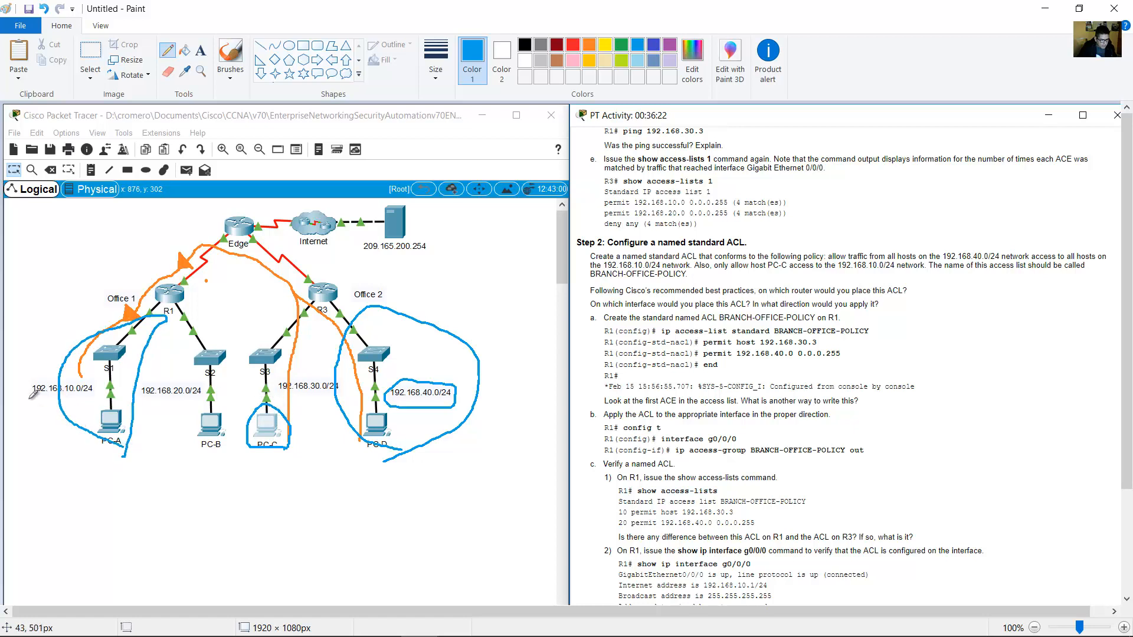
{"action": "mouse_move", "coordinate": [29, 400]}
{"action": "left_mouse_down"}
{"action": "mouse_move", "coordinate": [64, 403]}
{"action": "mouse_move", "coordinate": [96, 380]}
{"action": "mouse_move", "coordinate": [43, 382]}
{"action": "left_mouse_up"}
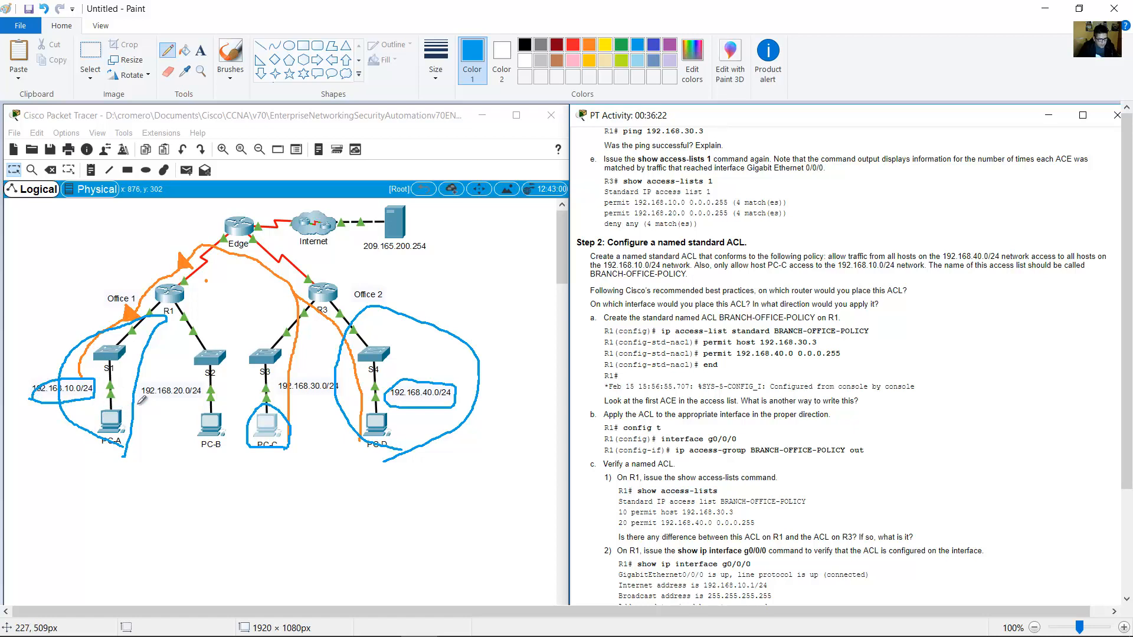
Undo the five blue outlines, keeping the orange traffic paths
{"action": "key", "text": "ctrl+z"}
{"action": "key", "text": "ctrl+z"}
{"action": "key", "text": "ctrl+z"}
{"action": "key", "text": "ctrl+z"}
{"action": "key", "text": "ctrl+z"}
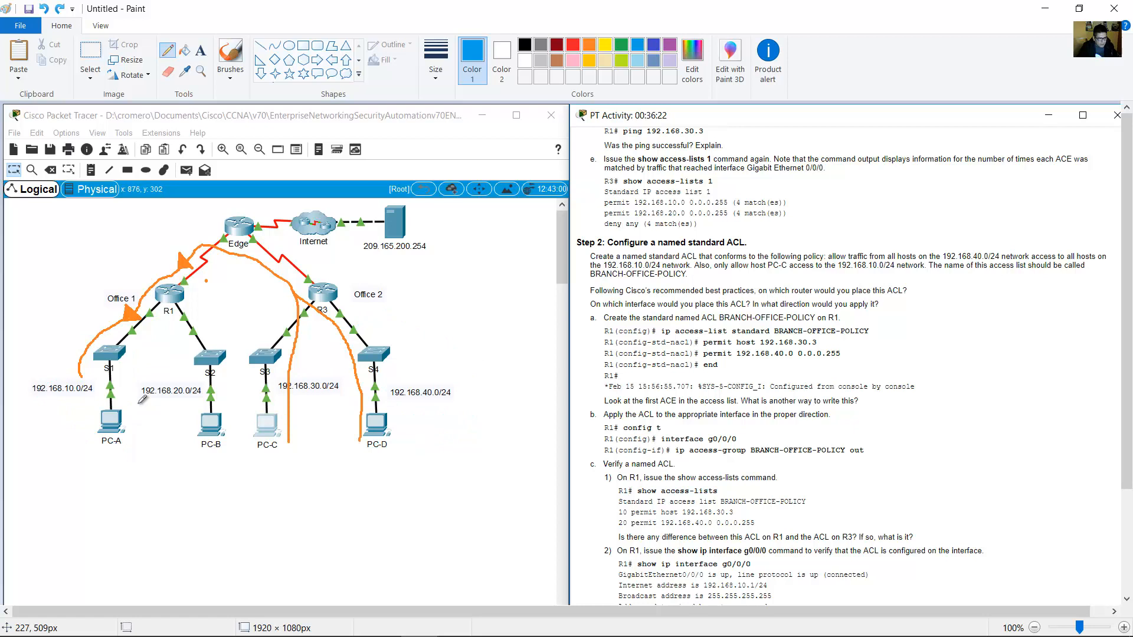
Outline in blue R1, the S1 and PC-A network, and the arrowhead on R1's link to S1, undoing these outlines
{"action": "left_click", "coordinate": [206, 281]}
{"action": "mouse_move", "coordinate": [206, 296]}
{"action": "left_mouse_down"}
{"action": "mouse_move", "coordinate": [154, 270]}
{"action": "mouse_move", "coordinate": [174, 319]}
{"action": "mouse_move", "coordinate": [215, 294]}
{"action": "mouse_move", "coordinate": [65, 422]}
{"action": "mouse_move", "coordinate": [156, 343]}
{"action": "left_mouse_up"}
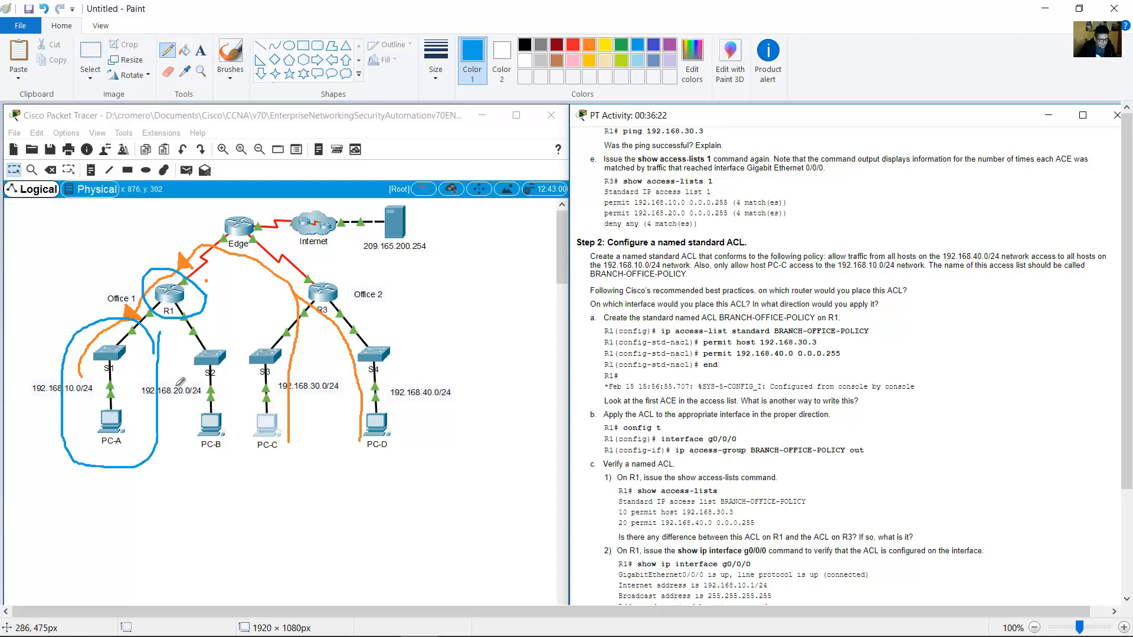
{"action": "key", "text": "ctrl+z"}
{"action": "key", "text": "ctrl+z"}
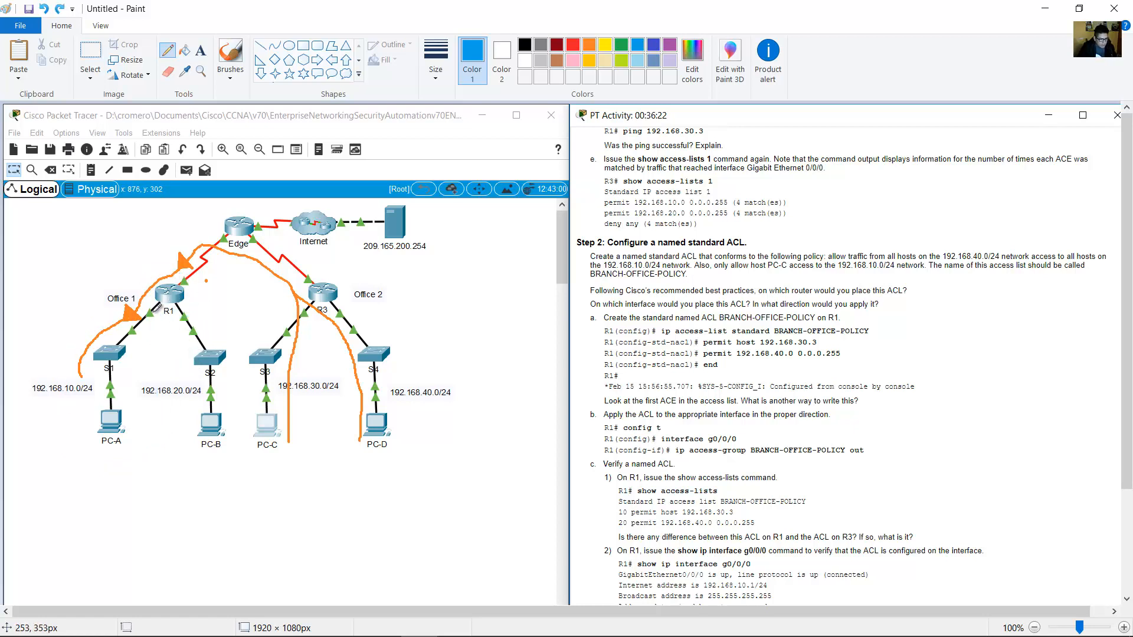
{"action": "mouse_move", "coordinate": [165, 317]}
{"action": "left_mouse_down"}
{"action": "mouse_move", "coordinate": [166, 295]}
{"action": "mouse_move", "coordinate": [108, 302]}
{"action": "mouse_move", "coordinate": [165, 330]}
{"action": "mouse_move", "coordinate": [159, 319]}
{"action": "left_mouse_up"}
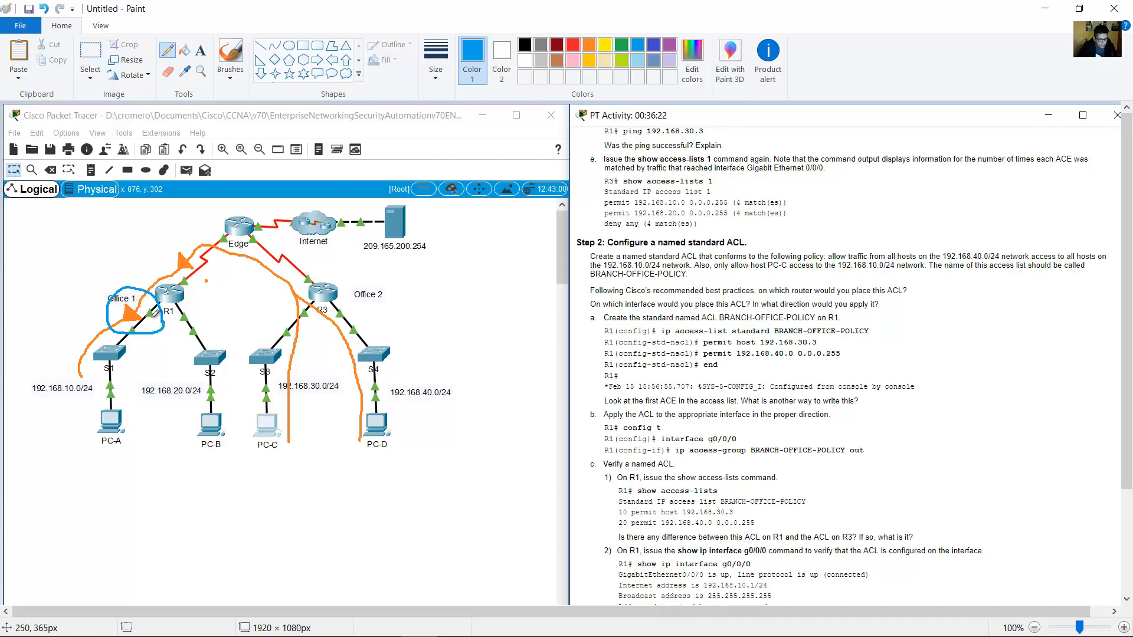
{"action": "key", "text": "ctrl+z"}
Circle in blue the orange arrowhead on R1's serial link to Edge
{"action": "left_click", "coordinate": [209, 276]}
{"action": "left_click_drag", "start_coordinate": [167, 264], "coordinate": [207, 277]}
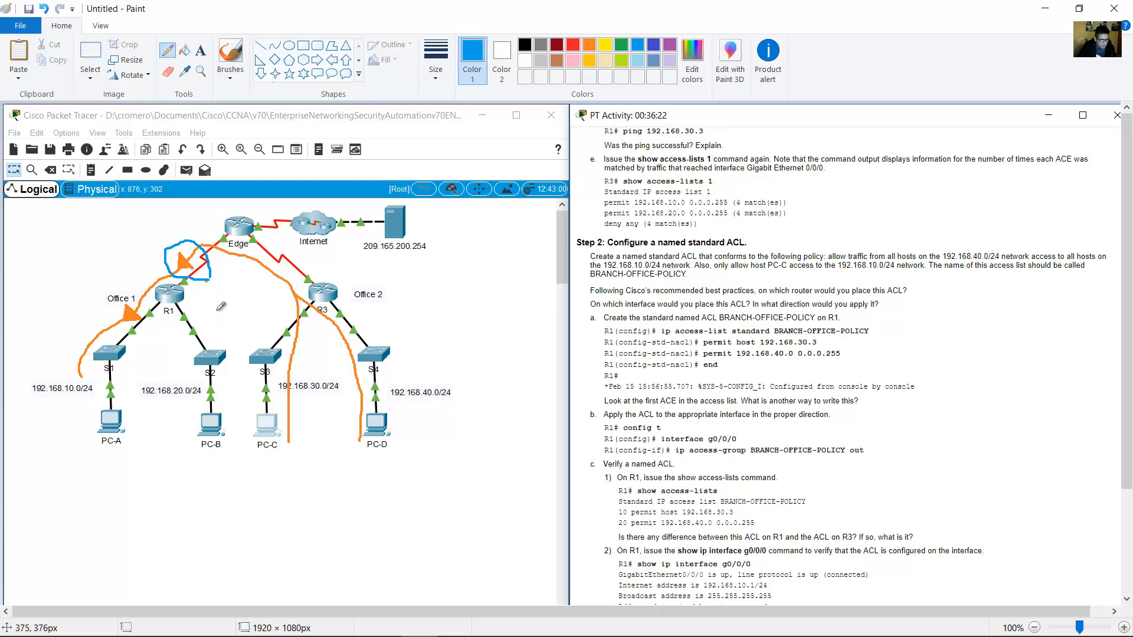
Outline in blue the S2 and PC-B network and the S1 and PC-A network, undoing both outlines and the arrowhead circle
{"action": "mouse_move", "coordinate": [221, 306]}
{"action": "left_mouse_down"}
{"action": "mouse_move", "coordinate": [172, 348]}
{"action": "mouse_move", "coordinate": [207, 446]}
{"action": "mouse_move", "coordinate": [224, 319]}
{"action": "left_mouse_up"}
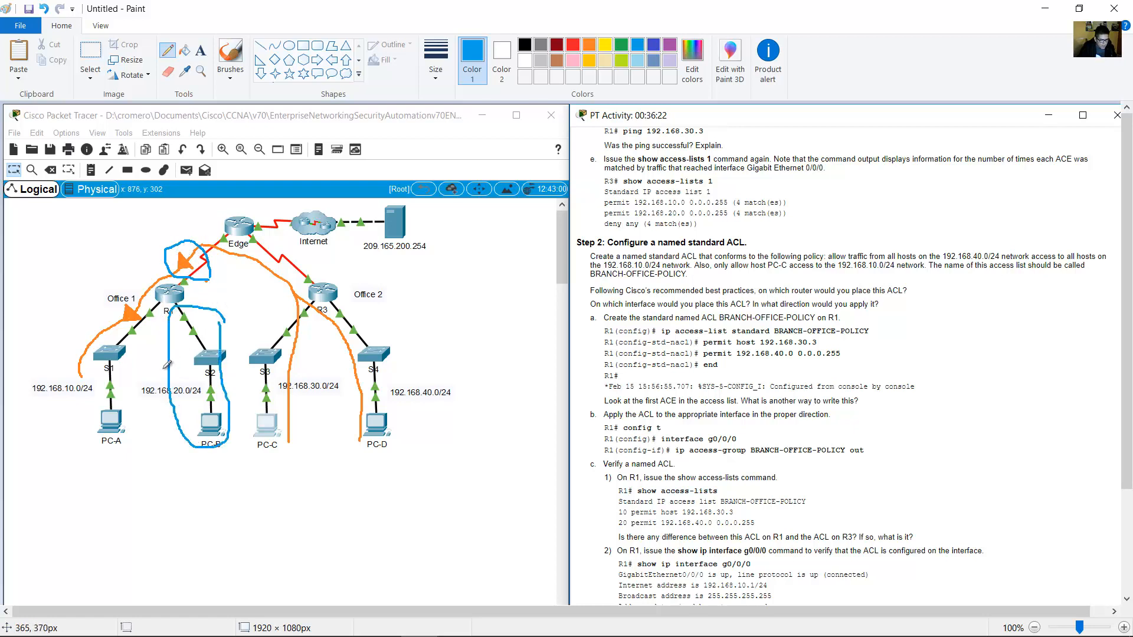
{"action": "mouse_move", "coordinate": [138, 433]}
{"action": "left_mouse_down"}
{"action": "mouse_move", "coordinate": [140, 313]}
{"action": "mouse_move", "coordinate": [83, 407]}
{"action": "mouse_move", "coordinate": [133, 422]}
{"action": "left_mouse_up"}
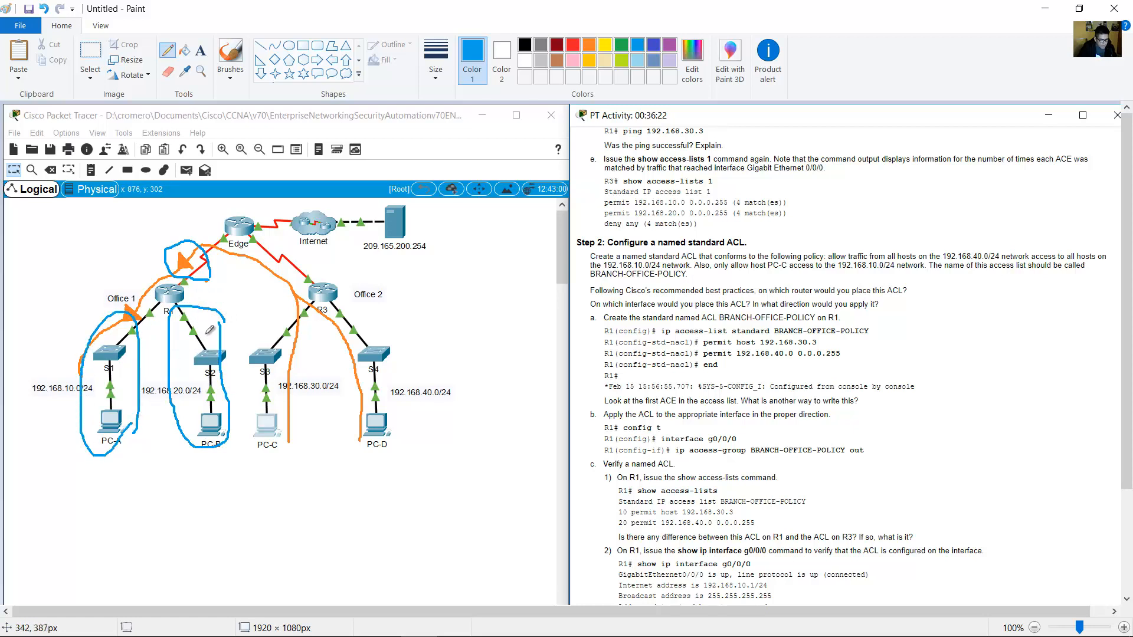
{"action": "key", "text": "ctrl+z"}
{"action": "key", "text": "ctrl+z"}
{"action": "key", "text": "ctrl+z"}
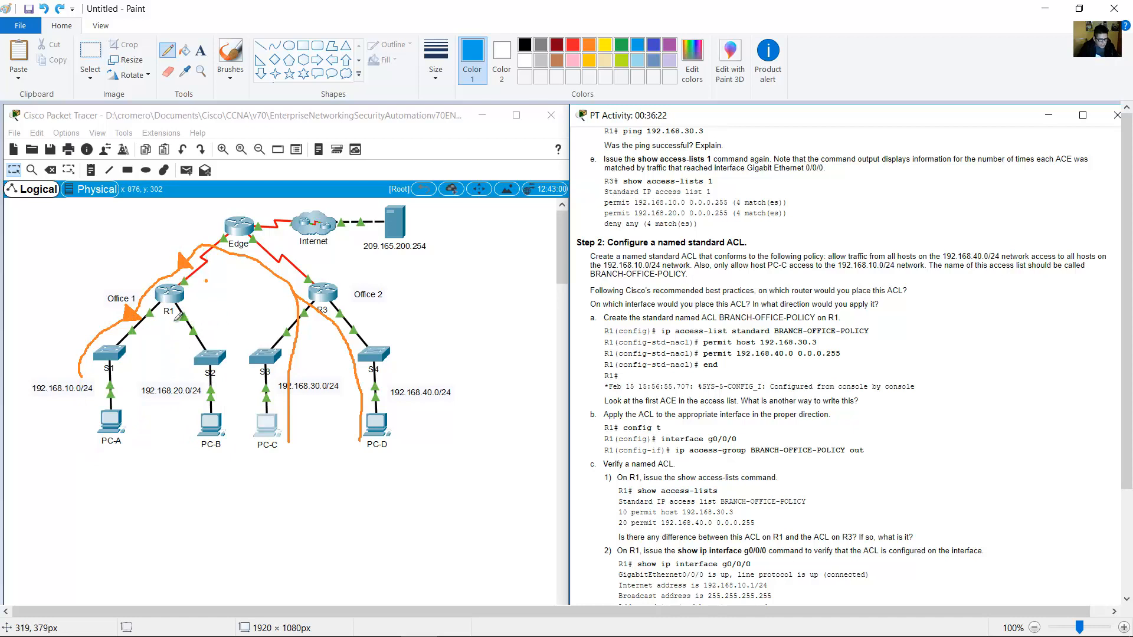
{"action": "mouse_move", "coordinate": [161, 319]}
{"action": "left_mouse_down"}
{"action": "mouse_move", "coordinate": [115, 282]}
{"action": "mouse_move", "coordinate": [147, 335]}
{"action": "mouse_move", "coordinate": [168, 324]}
{"action": "left_mouse_up"}
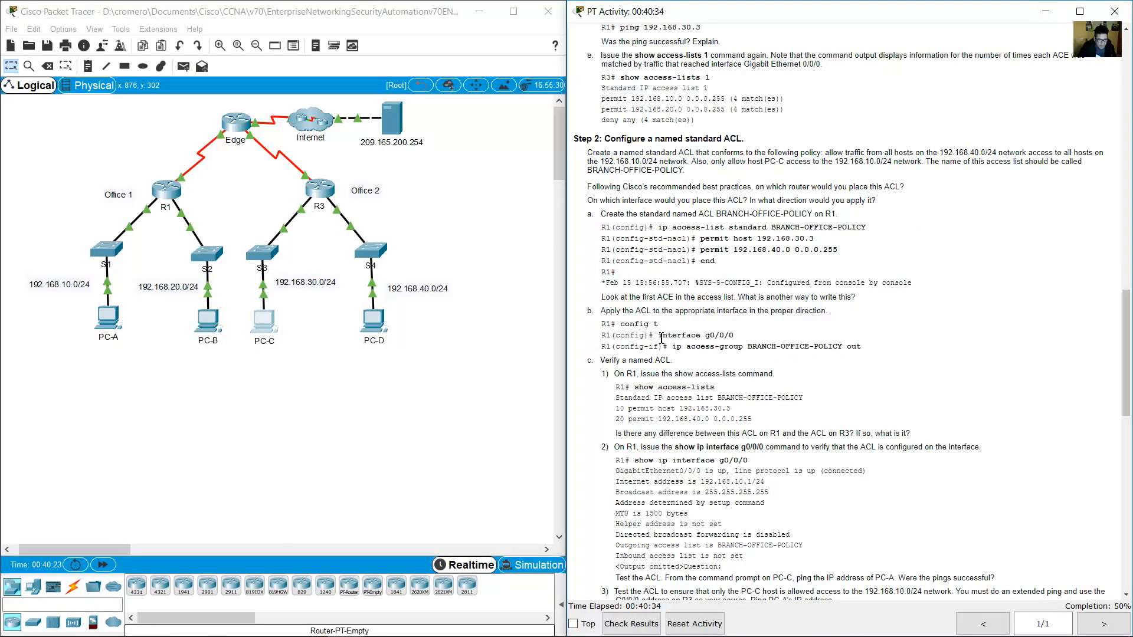
Highlight interface g0/0/0 and the direction keyword out in the instructions, checking the port labels on R1's link to S1
{"action": "left_click_drag", "start_coordinate": [661, 337], "coordinate": [734, 336]}
{"action": "left_click", "coordinate": [159, 217]}
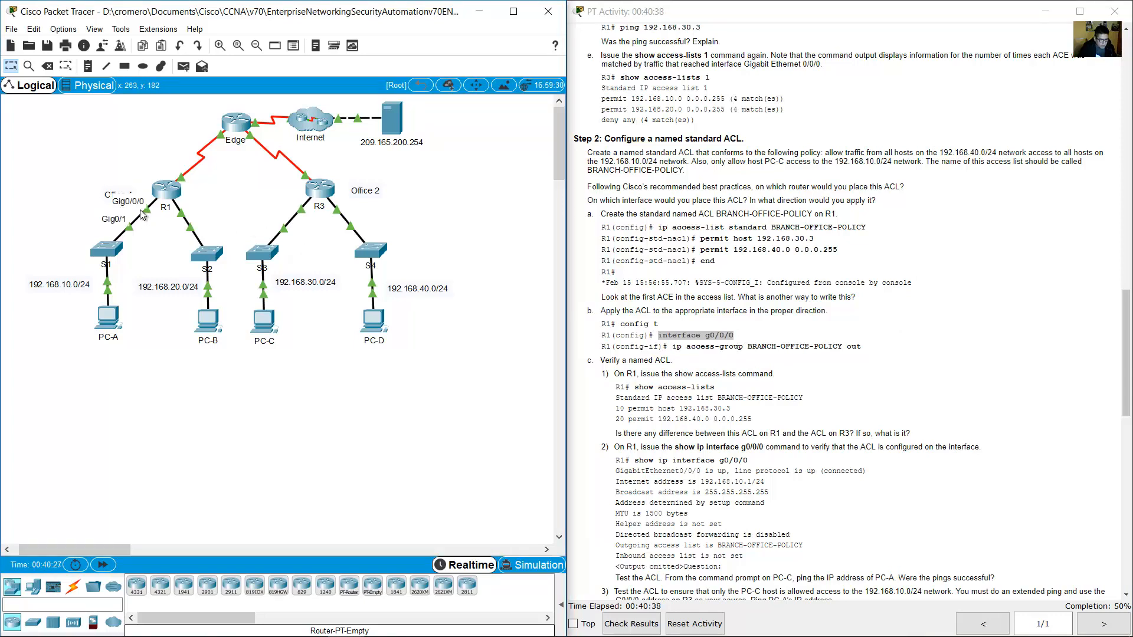
{"action": "double_click", "coordinate": [853, 346]}
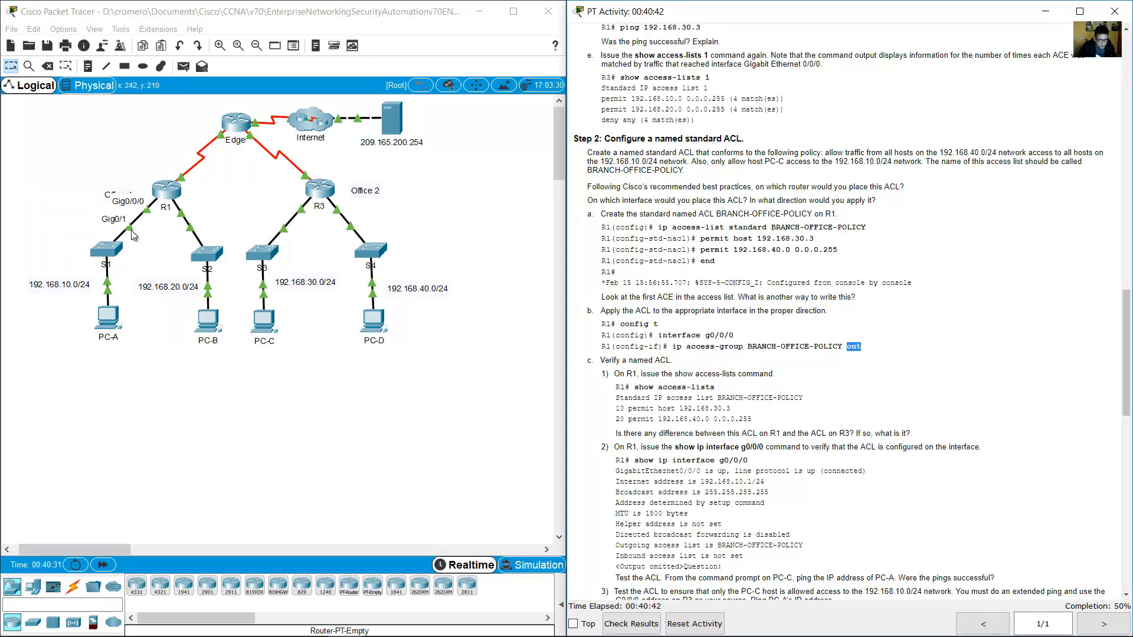
{"action": "left_click", "coordinate": [778, 335]}
Compare the heading's words "named standard ACL" with the standard keyword and BRANCH-OFFICE-POLICY name in the ip access-list command by highlighting them
{"action": "left_click_drag", "start_coordinate": [659, 141], "coordinate": [746, 135]}
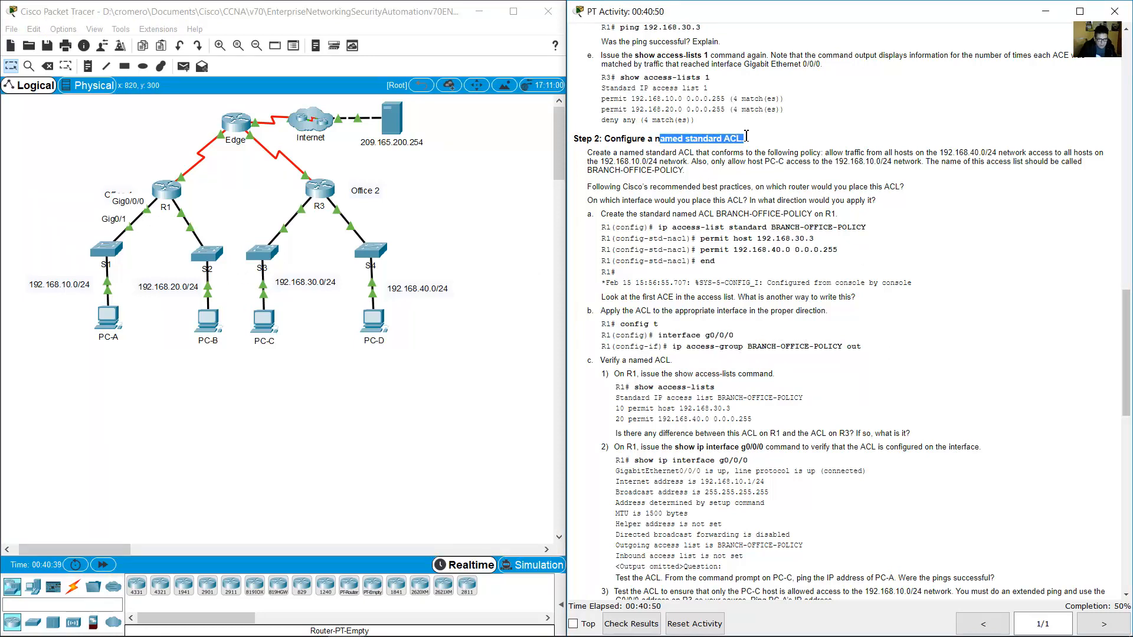
{"action": "left_click_drag", "start_coordinate": [659, 230], "coordinate": [768, 229]}
{"action": "left_click", "coordinate": [744, 229]}
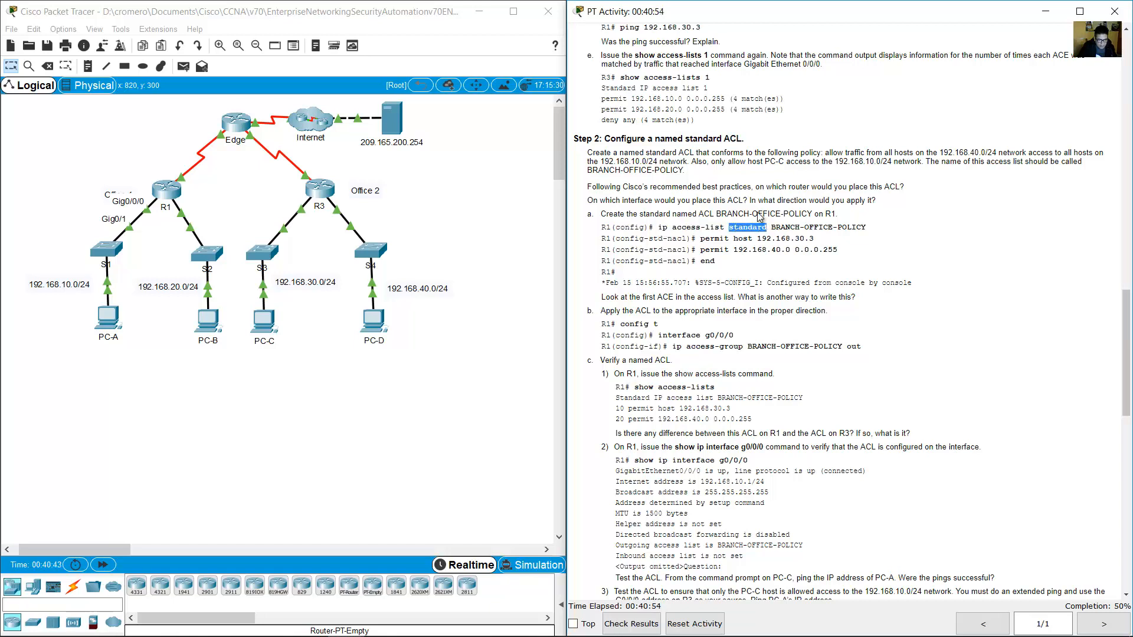
{"action": "left_click_drag", "start_coordinate": [685, 140], "coordinate": [725, 142]}
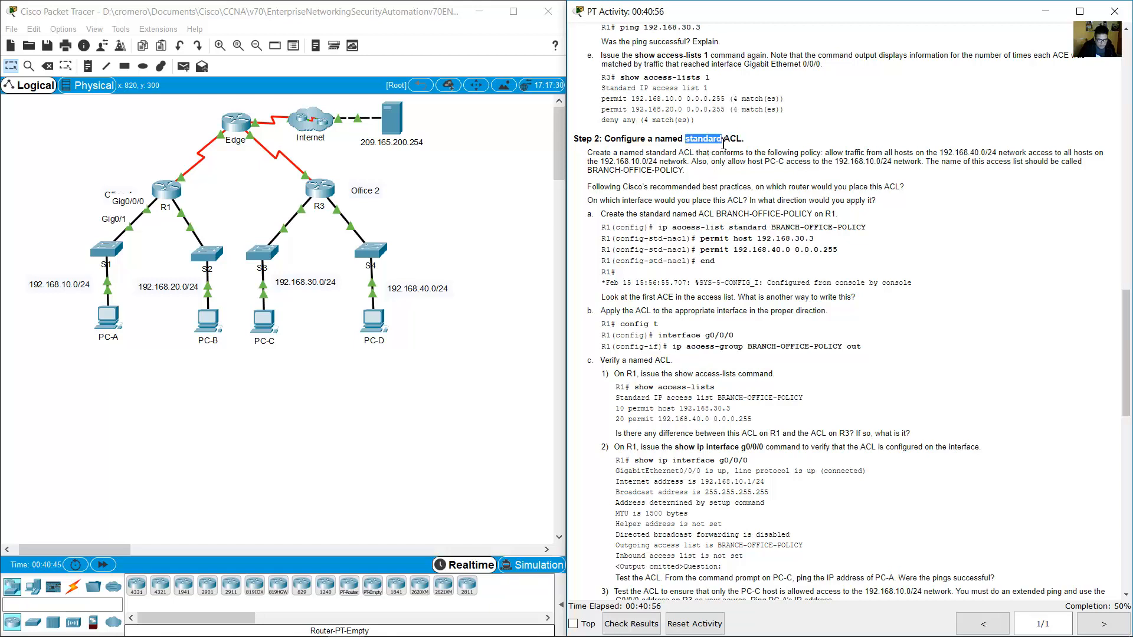
{"action": "left_click_drag", "start_coordinate": [654, 141], "coordinate": [685, 142]}
{"action": "left_click", "coordinate": [782, 228]}
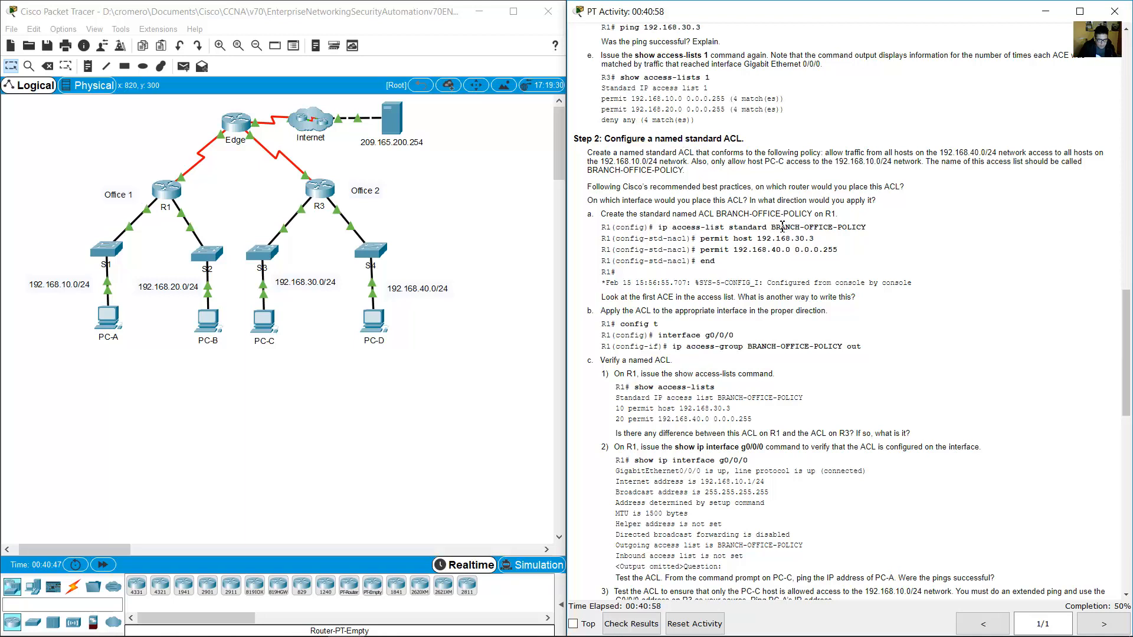
{"action": "left_click_drag", "start_coordinate": [784, 229], "coordinate": [867, 229]}
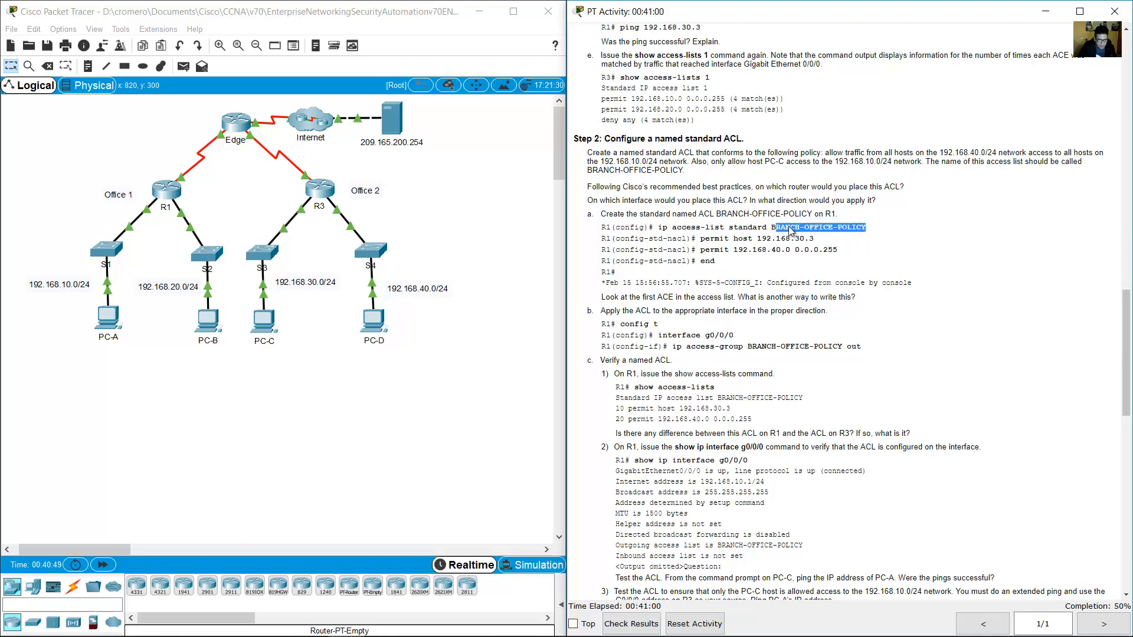
Match the permit host 192.168.30.3 entry to PC-C and the permit 192.168.40.0 0.0.0.255 entry to the S4 and PC-D network
{"action": "left_click", "coordinate": [771, 238]}
{"action": "left_click_drag", "start_coordinate": [711, 239], "coordinate": [817, 241]}
{"action": "left_click_drag", "start_coordinate": [305, 354], "coordinate": [257, 306]}
{"action": "left_click", "coordinate": [731, 248]}
{"action": "left_click_drag", "start_coordinate": [735, 247], "coordinate": [858, 255]}
{"action": "left_click", "coordinate": [423, 375]}
{"action": "left_click_drag", "start_coordinate": [406, 319], "coordinate": [382, 247]}
{"action": "left_click", "coordinate": [716, 266]}
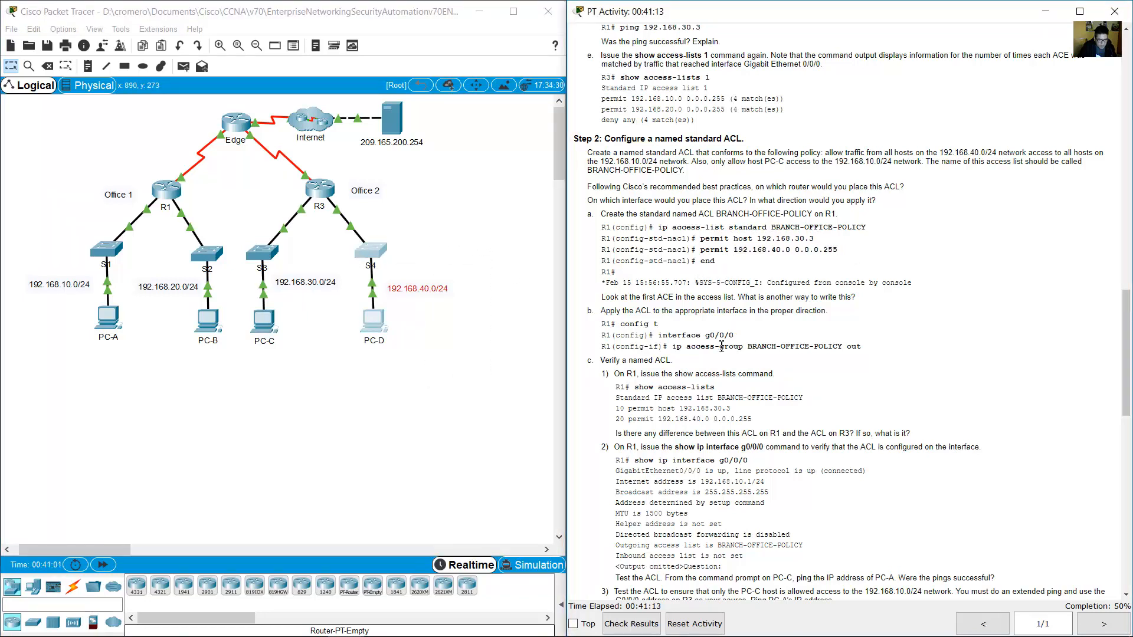
Review the instructions' commands for applying the ACL outbound on R1's interface g0/0/0 and locate that interface in the topology
{"action": "left_click_drag", "start_coordinate": [668, 336], "coordinate": [856, 347]}
{"action": "left_click", "coordinate": [117, 153]}
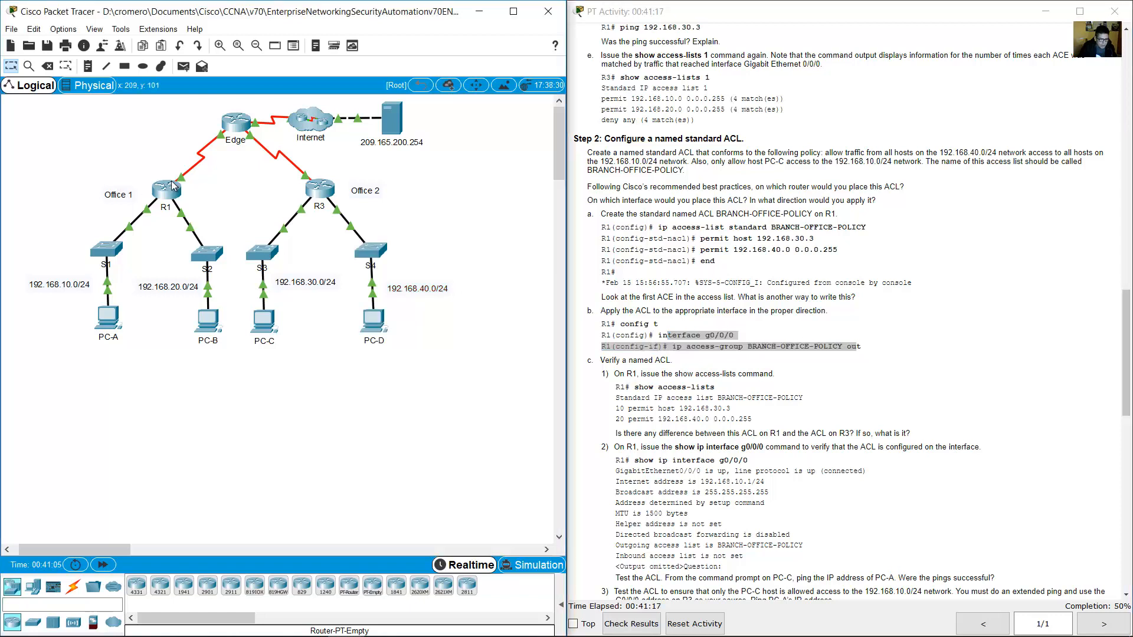
{"action": "left_click_drag", "start_coordinate": [615, 335], "coordinate": [595, 337]}
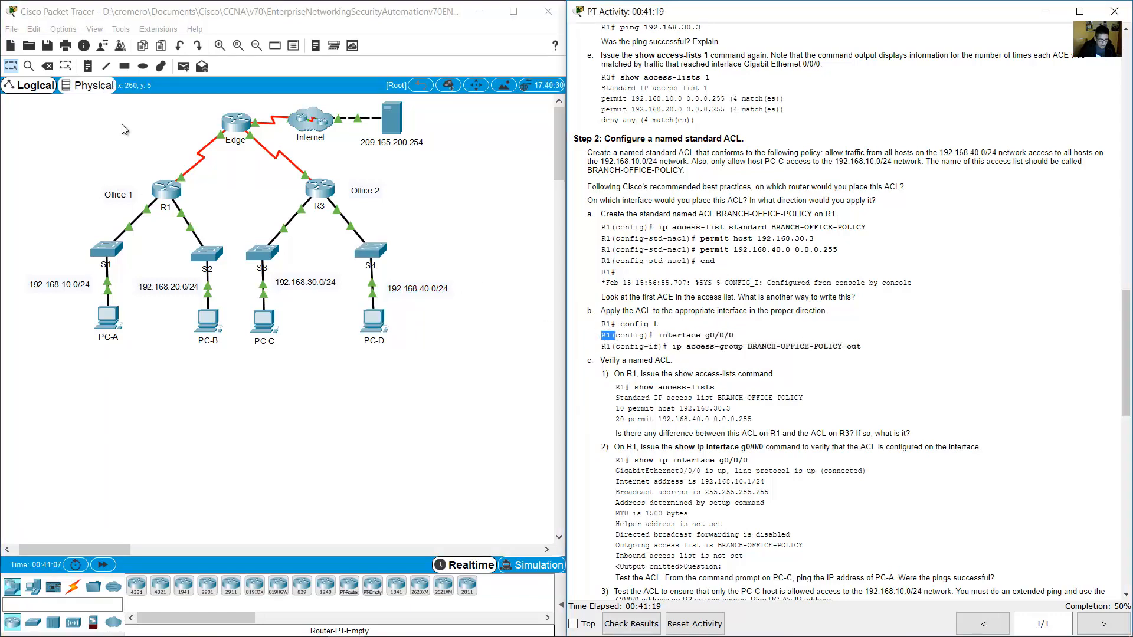
{"action": "left_click_drag", "start_coordinate": [136, 146], "coordinate": [74, 176]}
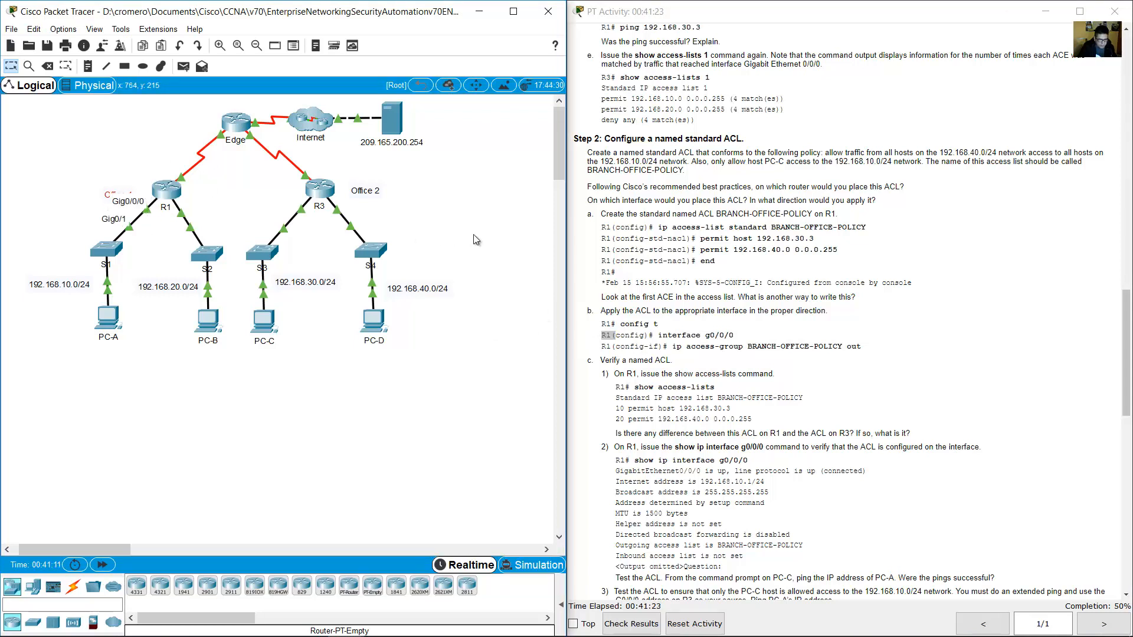
Open R1's command line and enter global configuration mode through privileged EXEC mode
{"action": "left_click", "coordinate": [164, 192]}
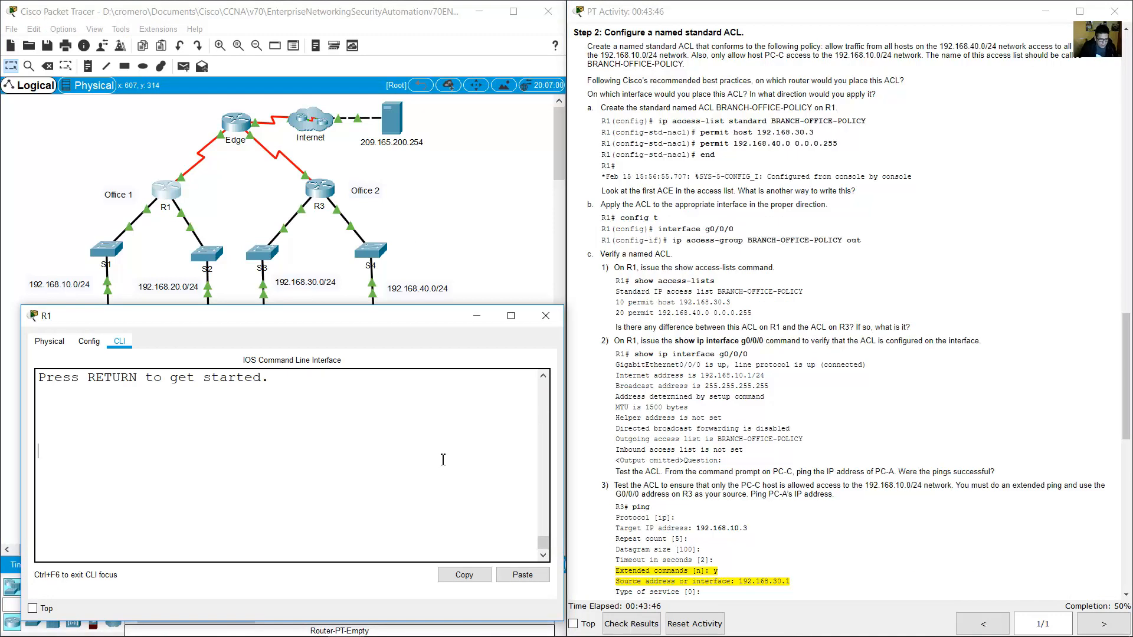
{"action": "key", "text": "Return"}
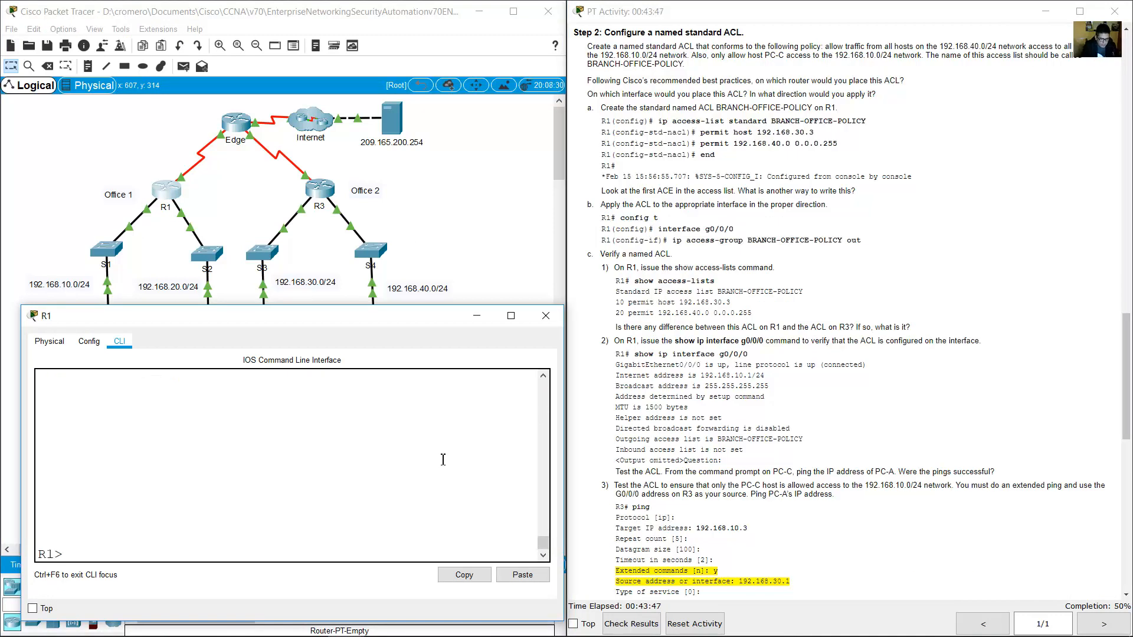
{"action": "type", "text": "en"}
{"action": "key", "text": "Return"}
{"action": "type", "text": "conf term"}
{"action": "key", "text": "Return"}
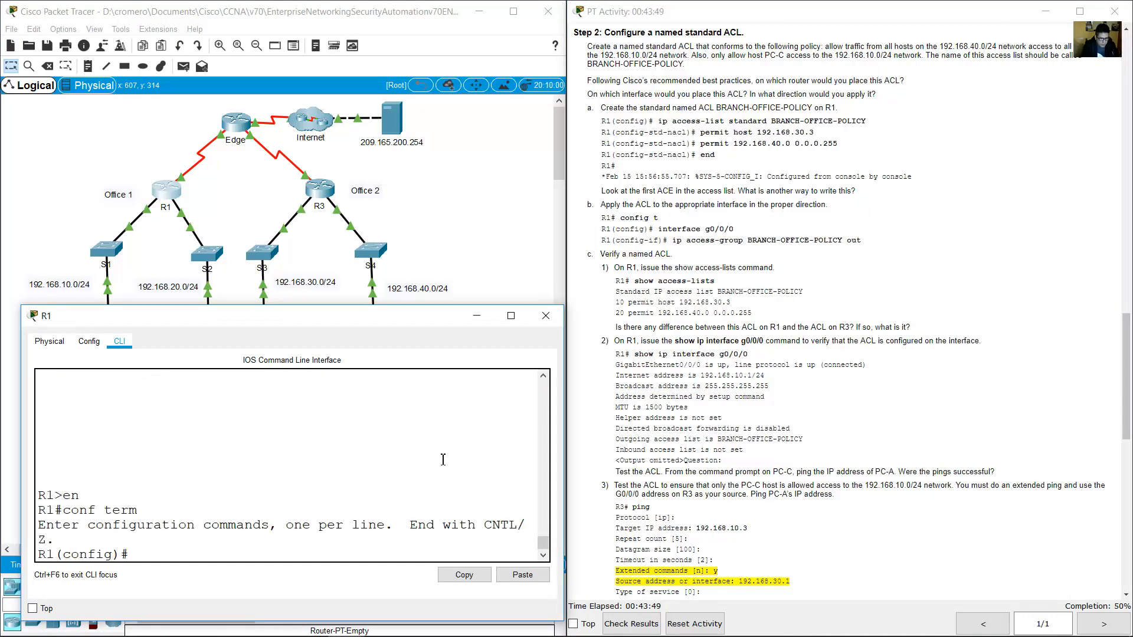
Create the named standard access list BRANCH-OFFICE-POLICY on R1
{"action": "type", "text": "ip access-list standar"}
{"action": "key", "text": "BackSpace"}
{"action": "type", "text": "ard"}
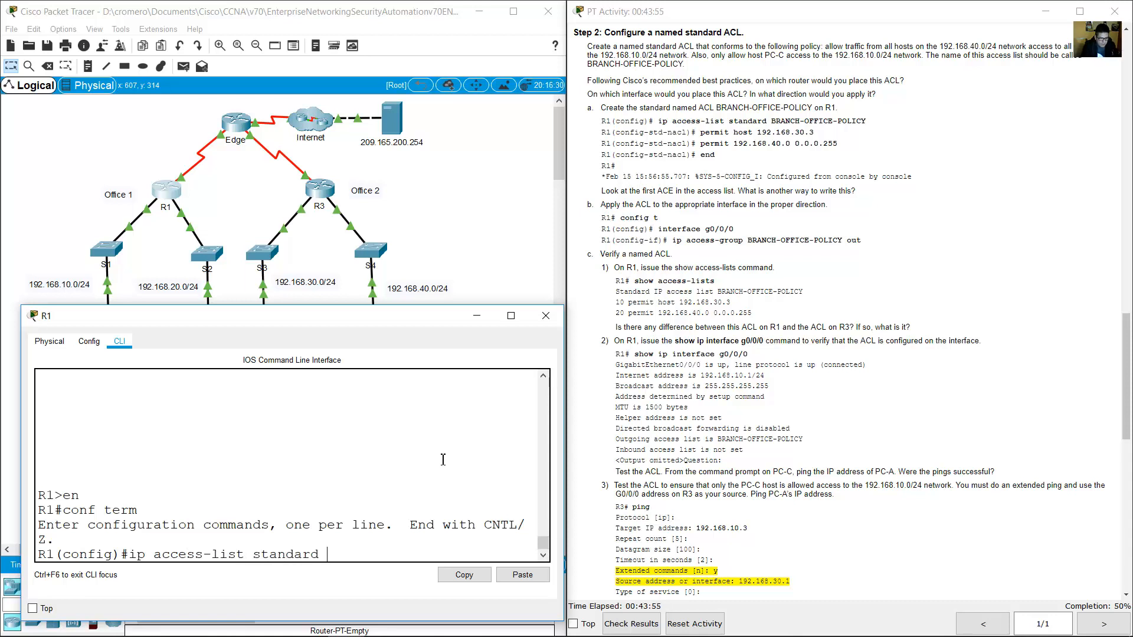
{"action": "type", "text": " BRANCH-OFFICE-POLICY"}
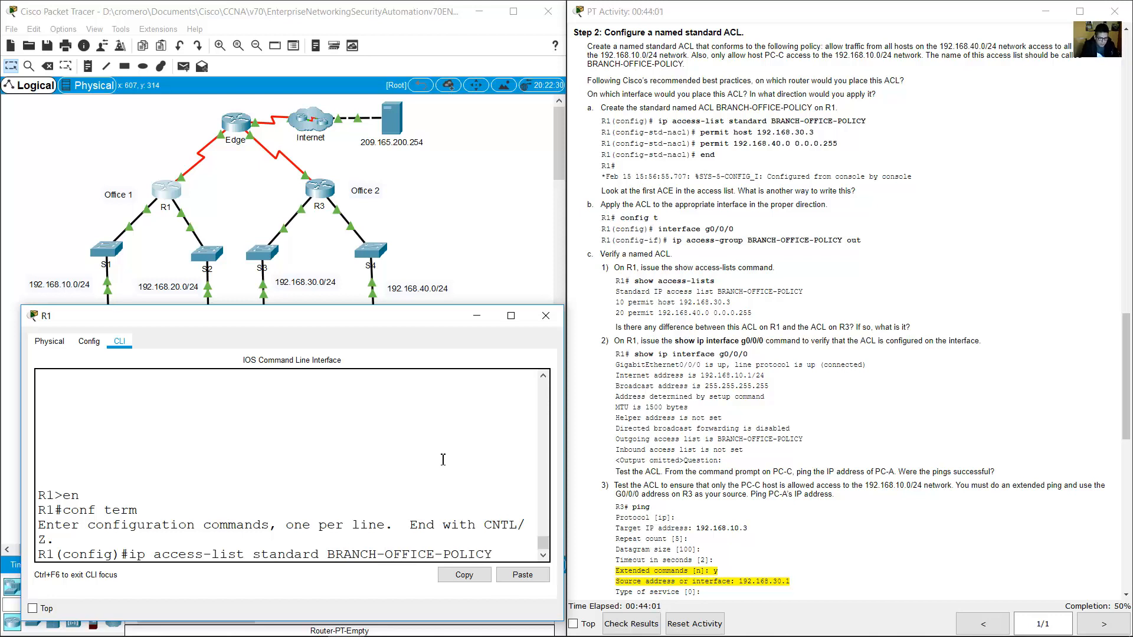
{"action": "left_click", "coordinate": [543, 555]}
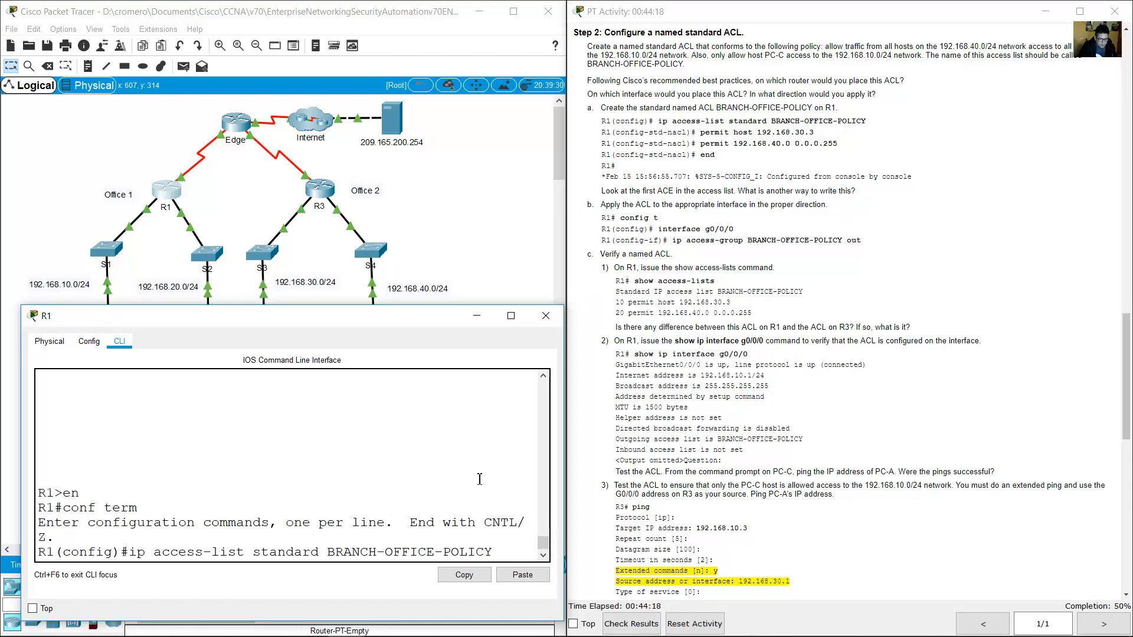
{"action": "key", "text": "Return"}
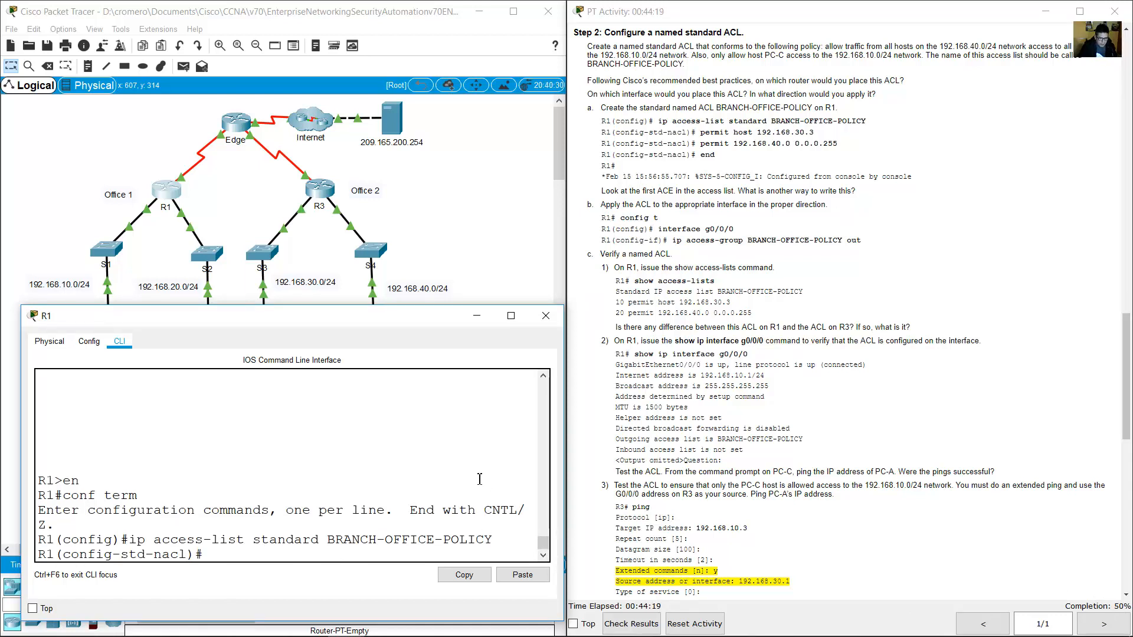
Add entries to the ACL permitting host 192.168.30.3 and network 192.168.40.0 with wildcard mask 0.0.0.255
{"action": "left_click_drag", "start_coordinate": [698, 132], "coordinate": [822, 137]}
{"action": "left_click", "coordinate": [370, 443]}
{"action": "type", "text": "pe"}
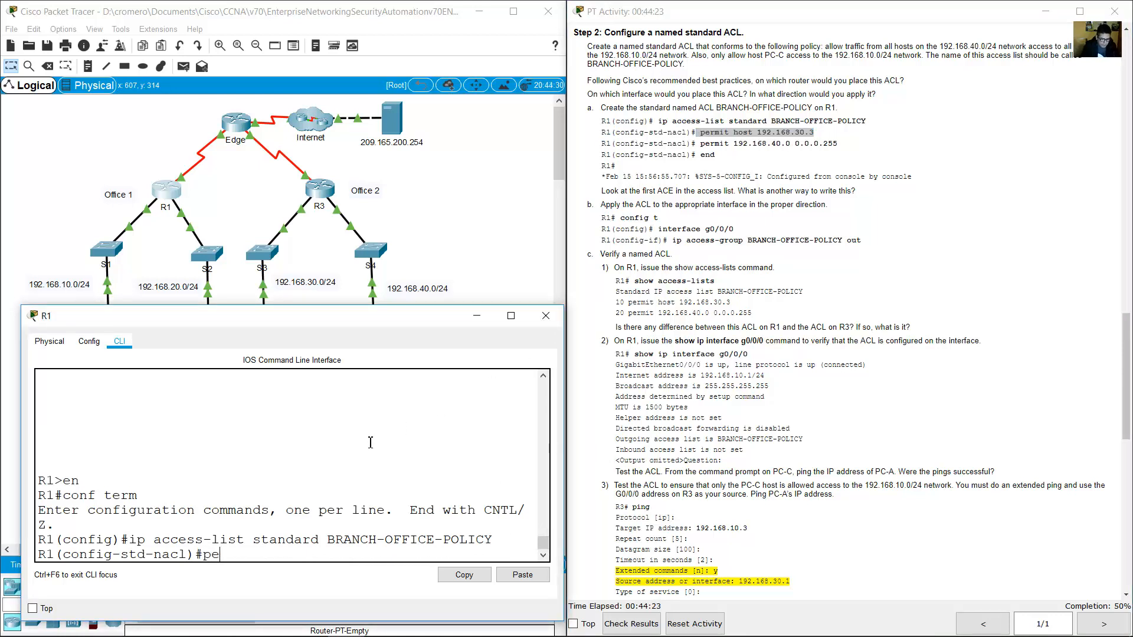
{"action": "type", "text": "rmit host 19"}
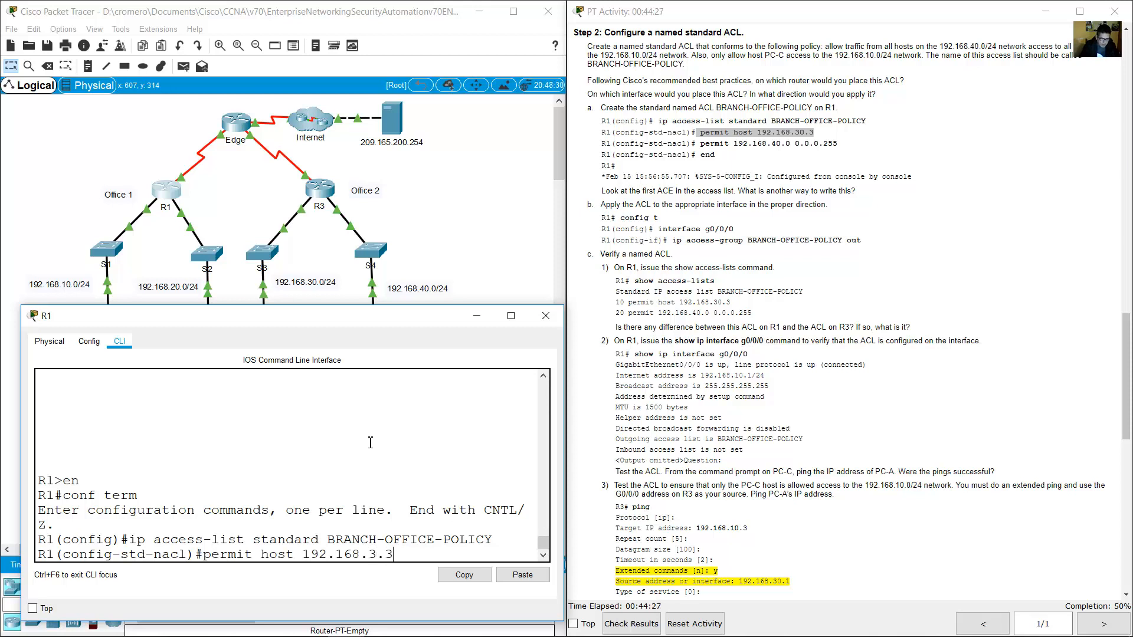
{"action": "type", "text": "2.168.30.3"}
{"action": "key", "text": "Return"}
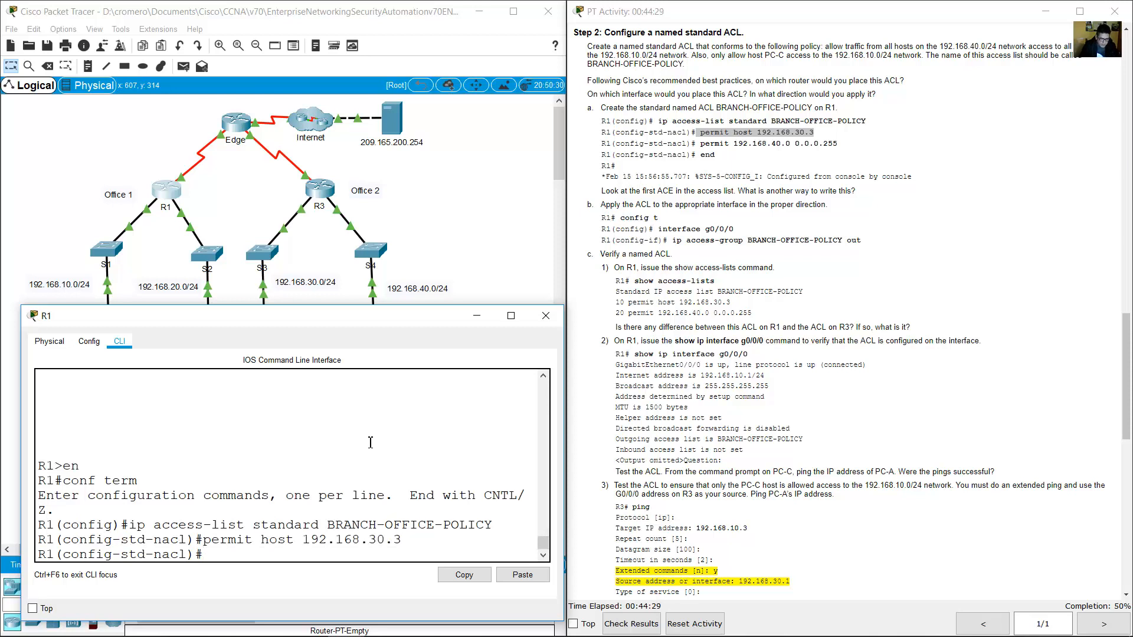
{"action": "type", "text": "permit 192.168.40.0 0."}
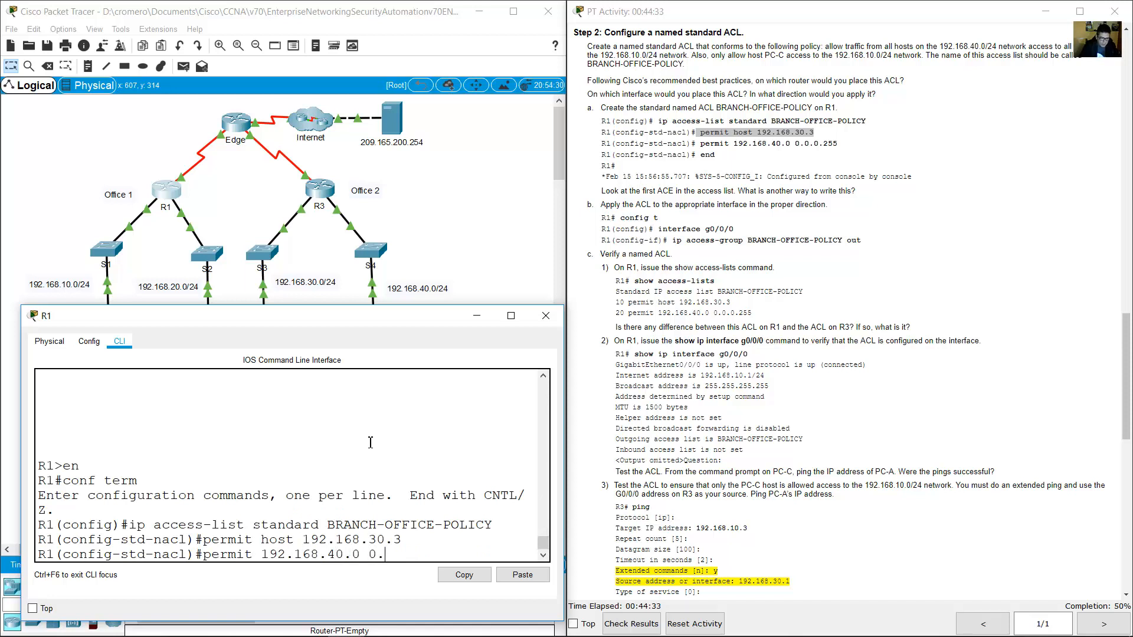
{"action": "type", "text": "0.0.255"}
{"action": "key", "text": "Return"}
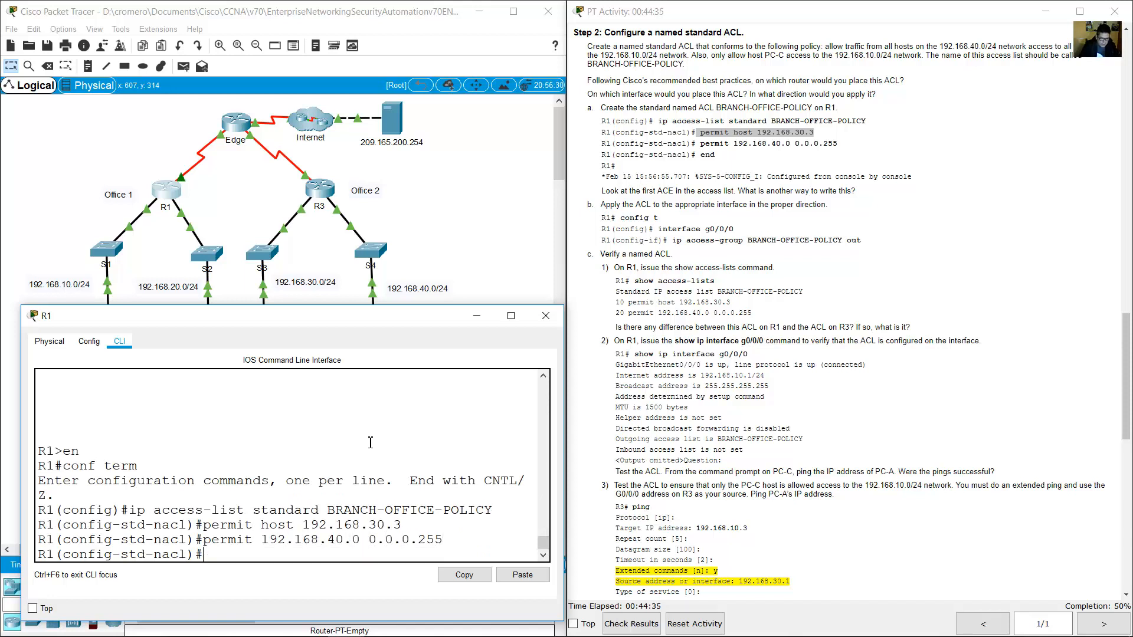
Review the two permit entries in R1's command line and end the configuration session
{"action": "left_click_drag", "start_coordinate": [221, 545], "coordinate": [444, 547]}
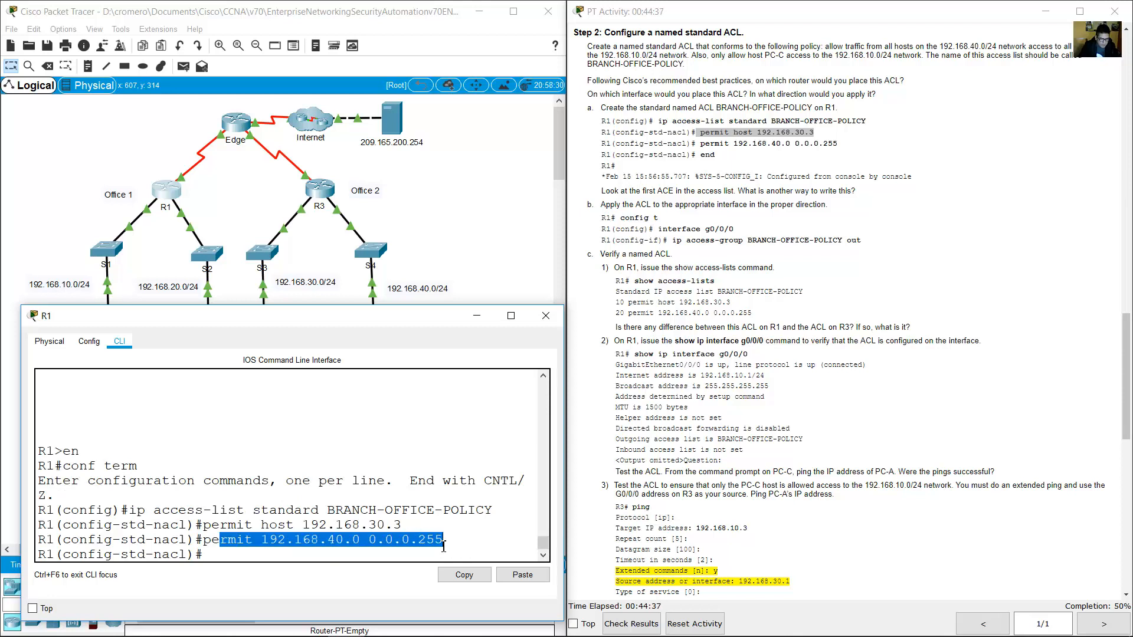
{"action": "left_click", "coordinate": [397, 561]}
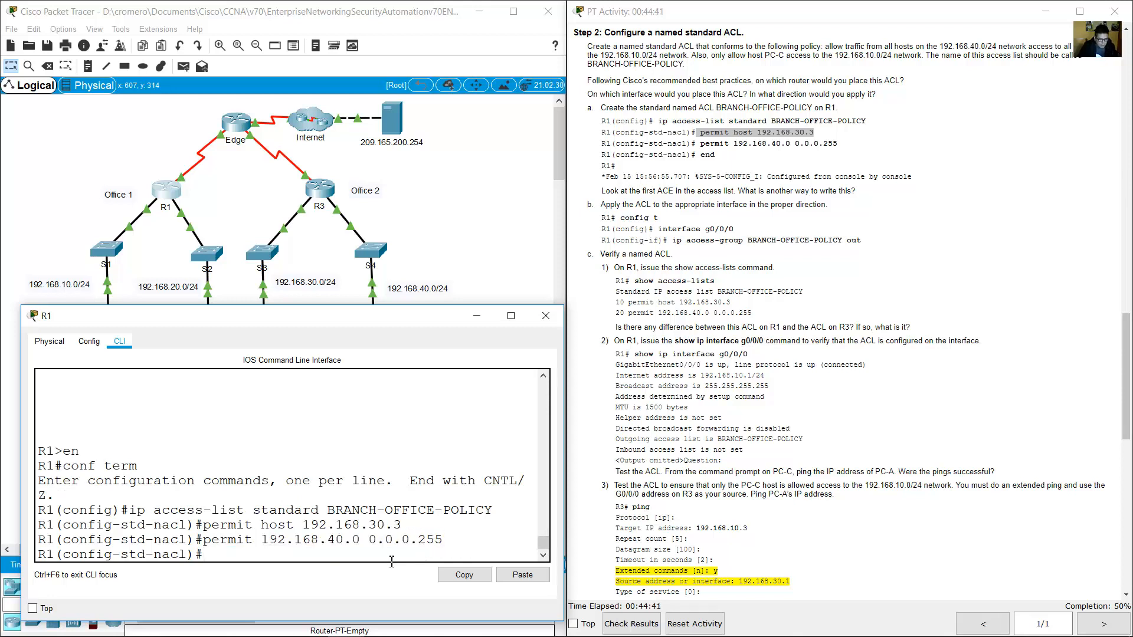
{"action": "left_click_drag", "start_coordinate": [208, 527], "coordinate": [328, 557]}
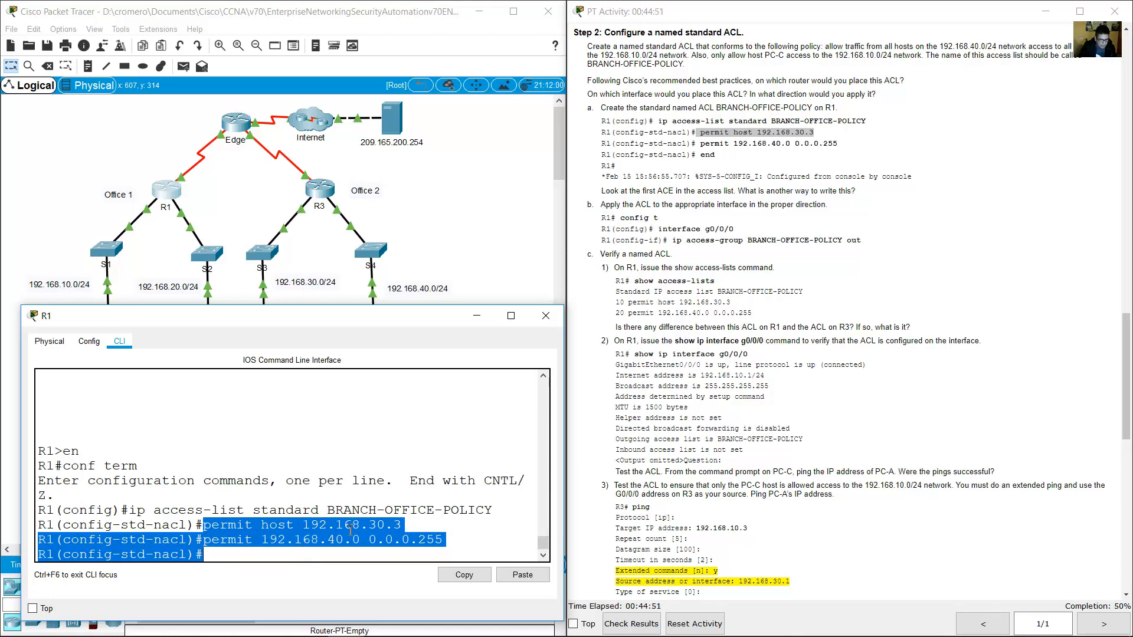
{"action": "left_click", "coordinate": [331, 557]}
{"action": "type", "text": "end"}
{"action": "key", "text": "Return"}
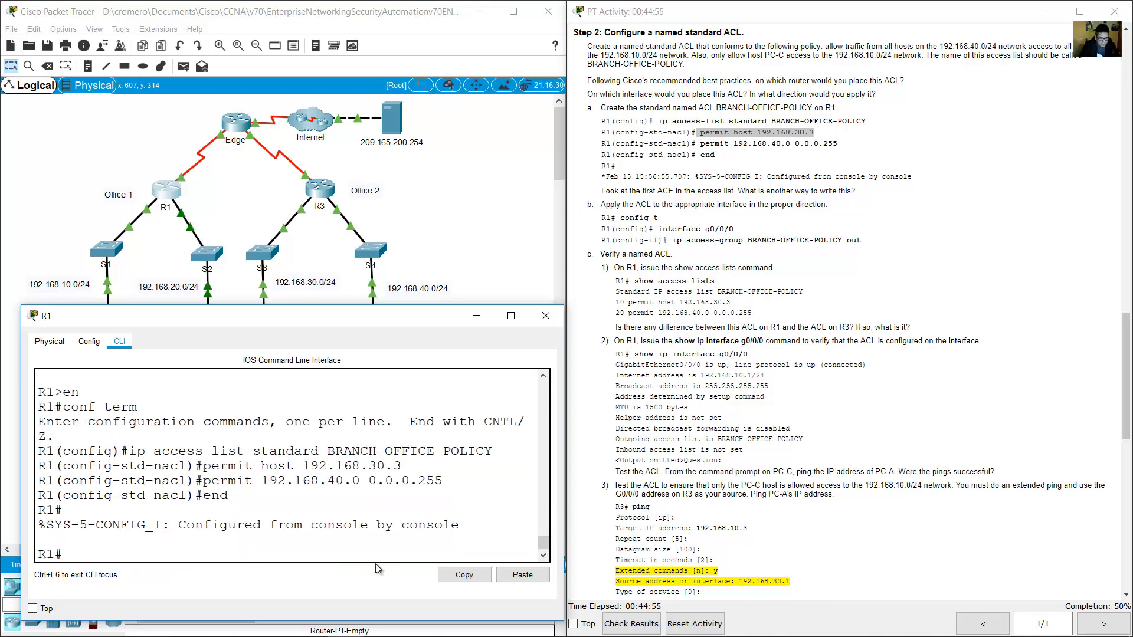
Highlight the instructions' interface g0/0/0 and ip access-group commands, and re-enter global configuration mode on R1 with conf term
{"action": "left_click_drag", "start_coordinate": [658, 229], "coordinate": [863, 247]}
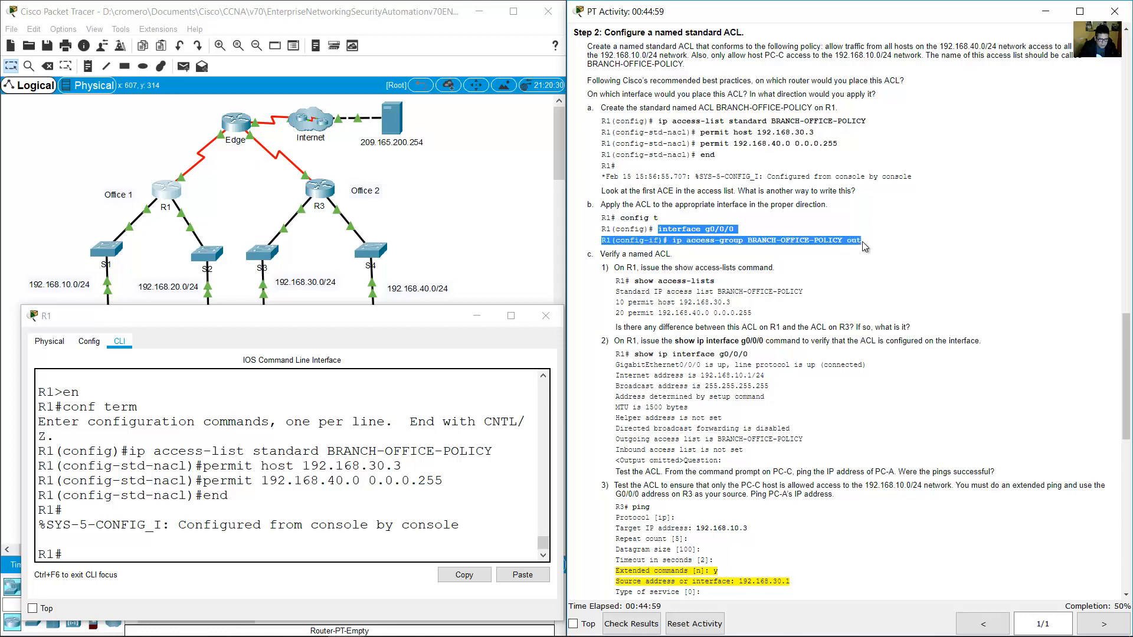
{"action": "left_click", "coordinate": [224, 494]}
{"action": "type", "text": "co"}
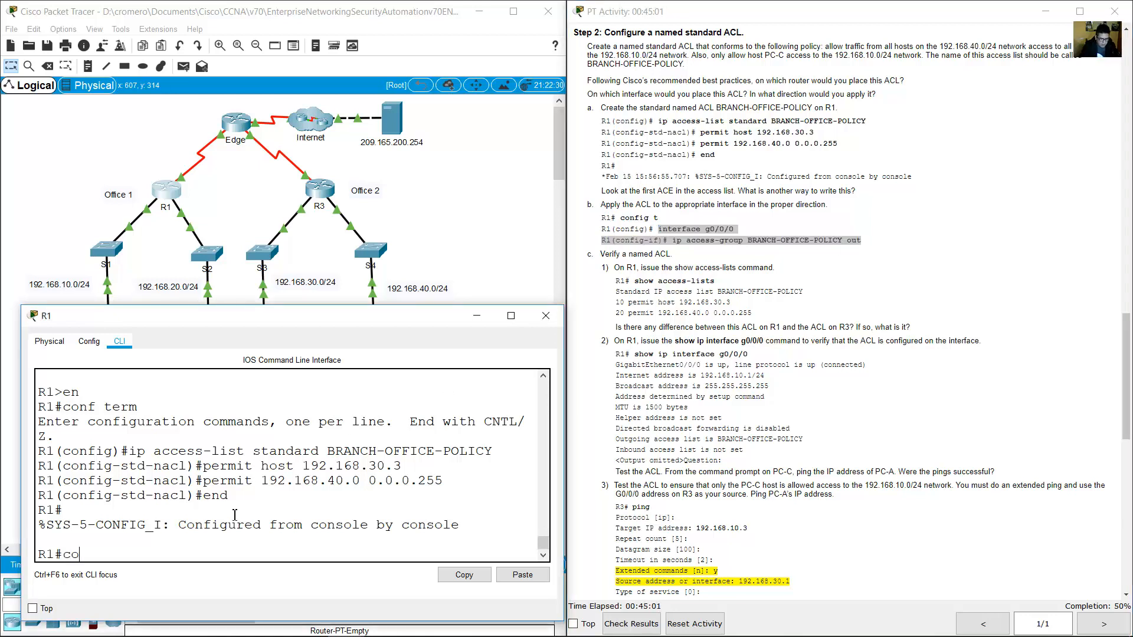
{"action": "type", "text": "nf temr"}
{"action": "key", "text": "Return"}
{"action": "type", "text": "in"}
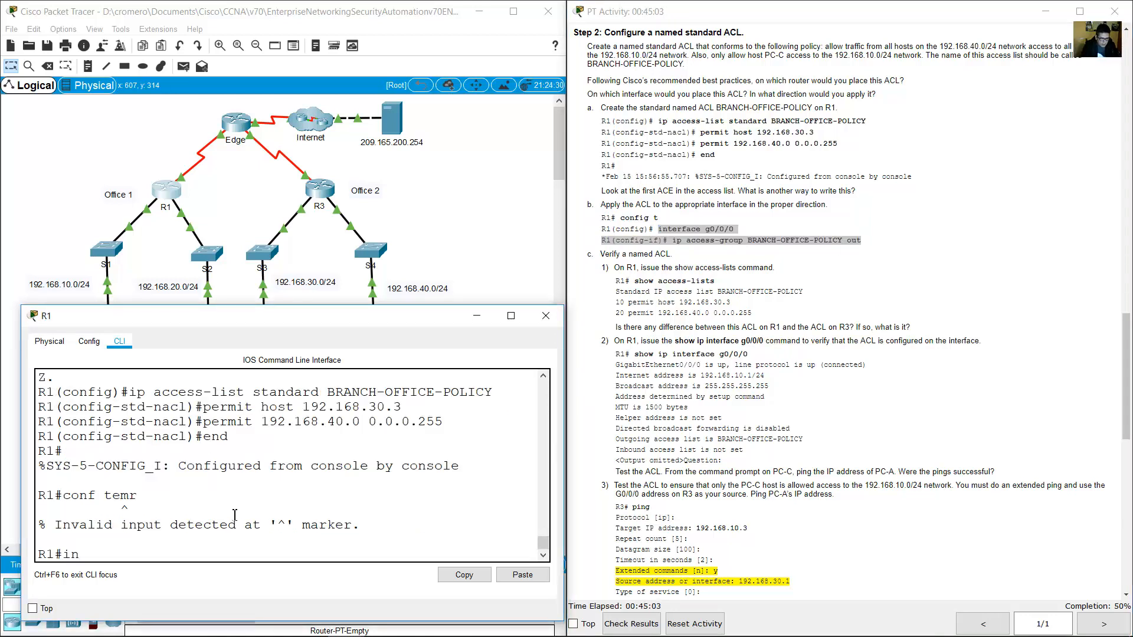
{"action": "key", "text": "Up"}
{"action": "type", "text": "m"}
{"action": "key", "text": "Return"}
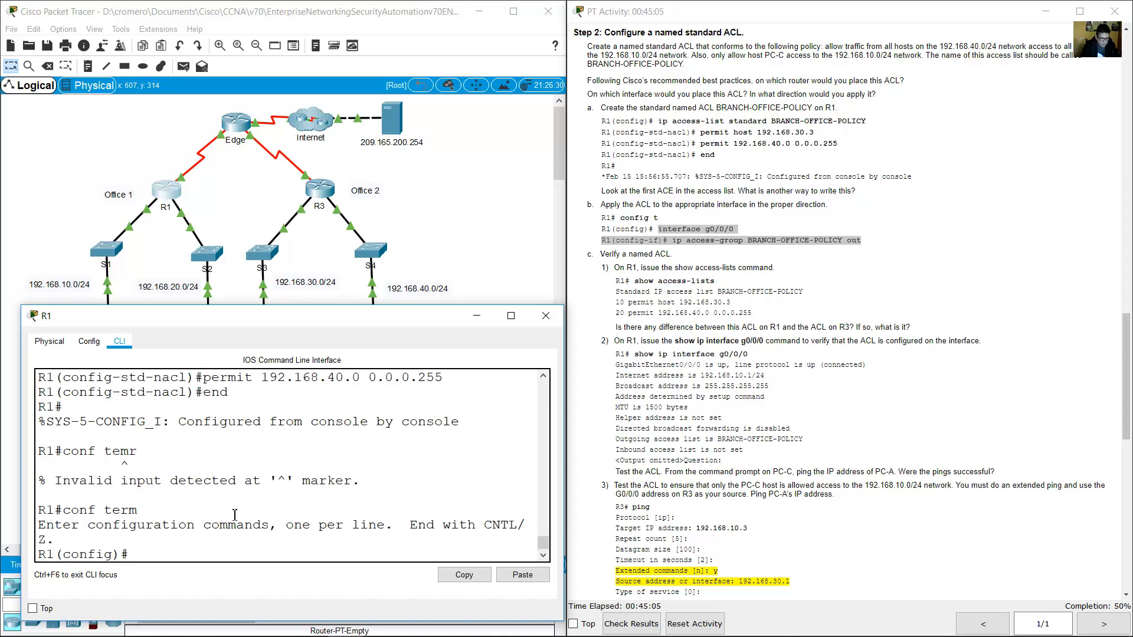
Enter interface g0/0/0 configuration on R1 and try to apply the access group BRANCH-OFFICE-POLICY without a direction
{"action": "type", "text": "int g0/0/0"}
{"action": "key", "text": "Return"}
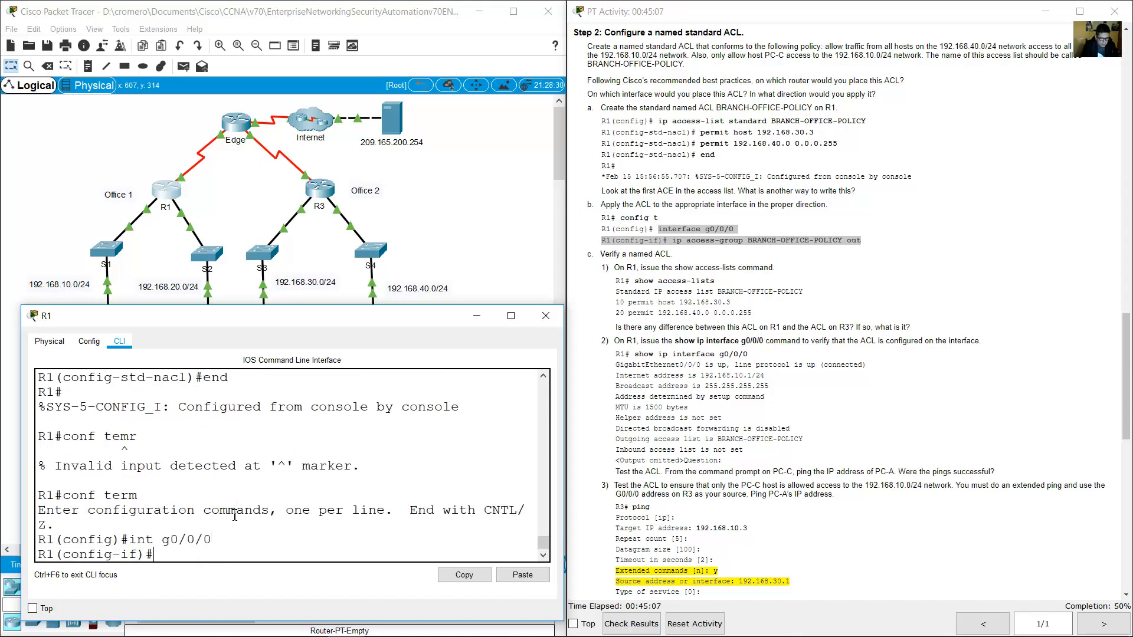
{"action": "type", "text": "ip access-group"}
{"action": "scroll", "coordinate": [317, 426], "scroll_direction": "up", "scroll_amount": 3}
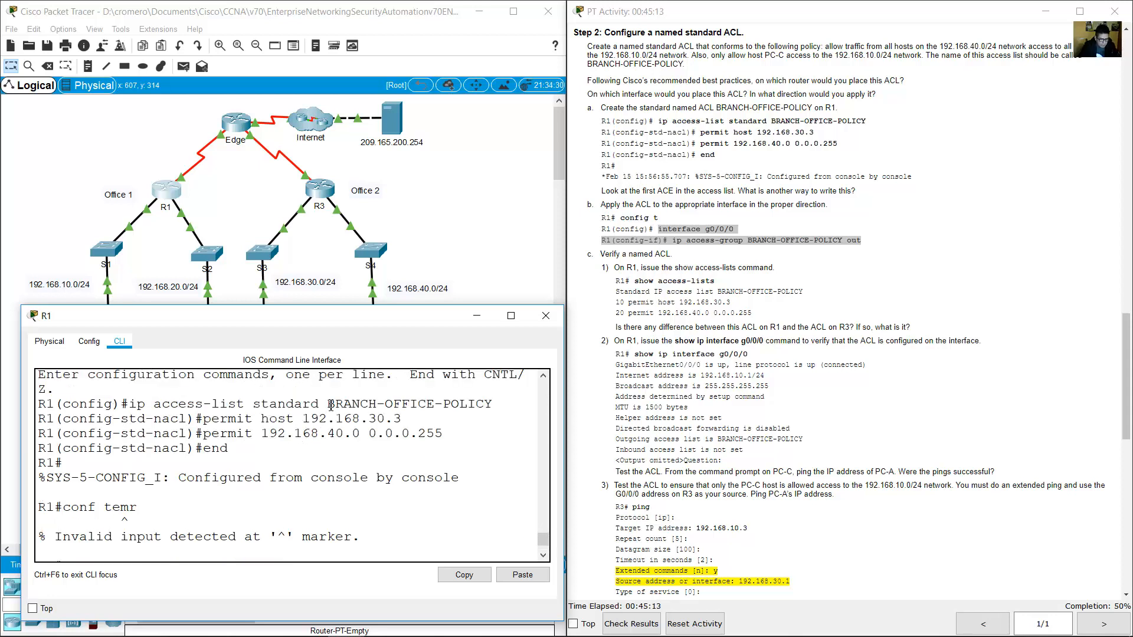
{"action": "left_click_drag", "start_coordinate": [331, 405], "coordinate": [502, 405]}
{"action": "scroll", "coordinate": [460, 490], "scroll_direction": "down", "scroll_amount": 3}
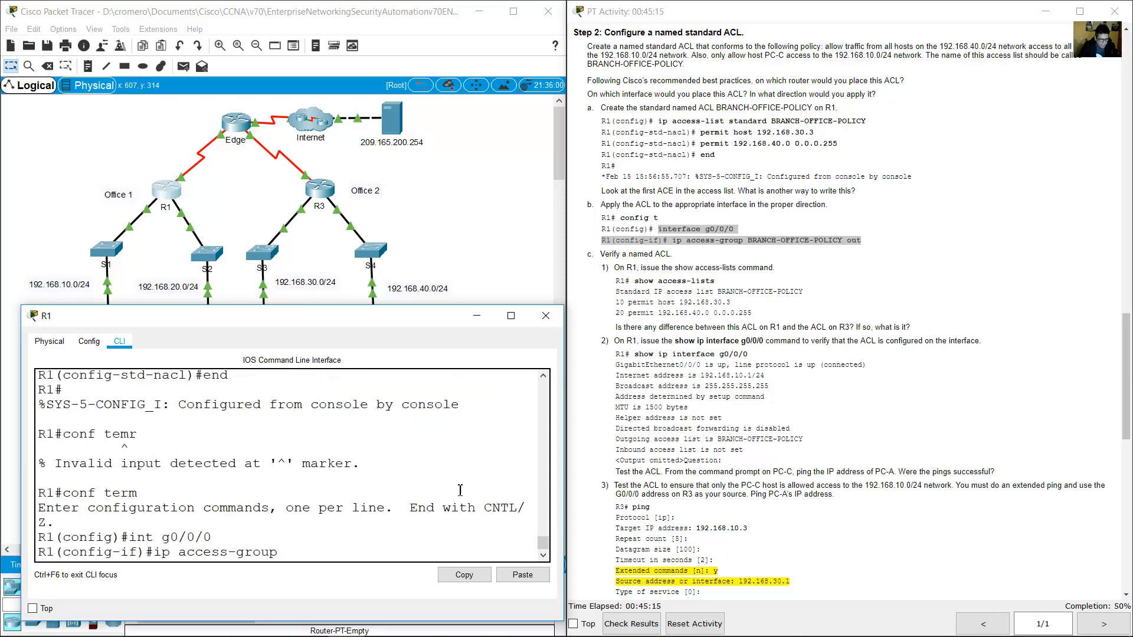
{"action": "type", "text": "BRANCH-OFFIC"}
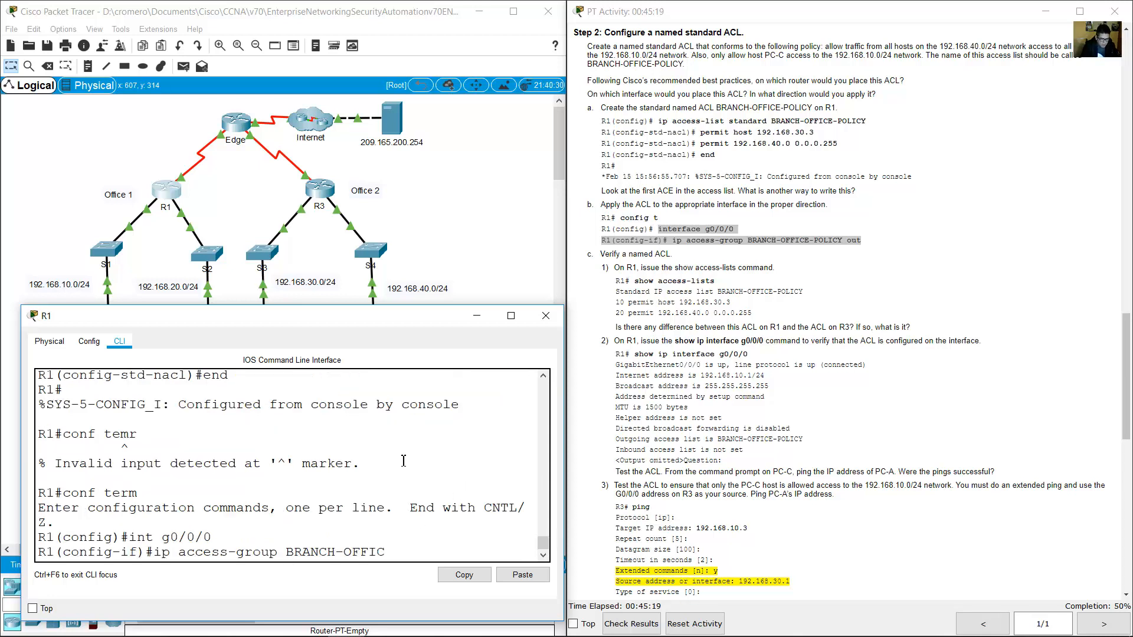
{"action": "type", "text": "E.POLICY"}
{"action": "key", "text": "BackSpace"}
{"action": "type", "text": "-"}
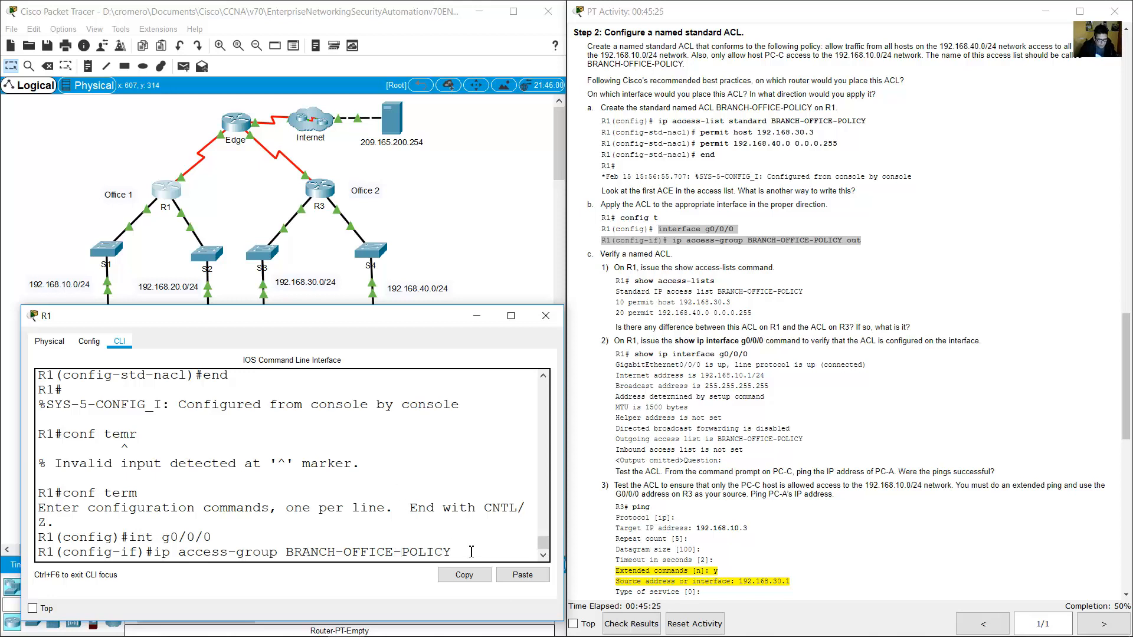
{"action": "key", "text": "Return"}
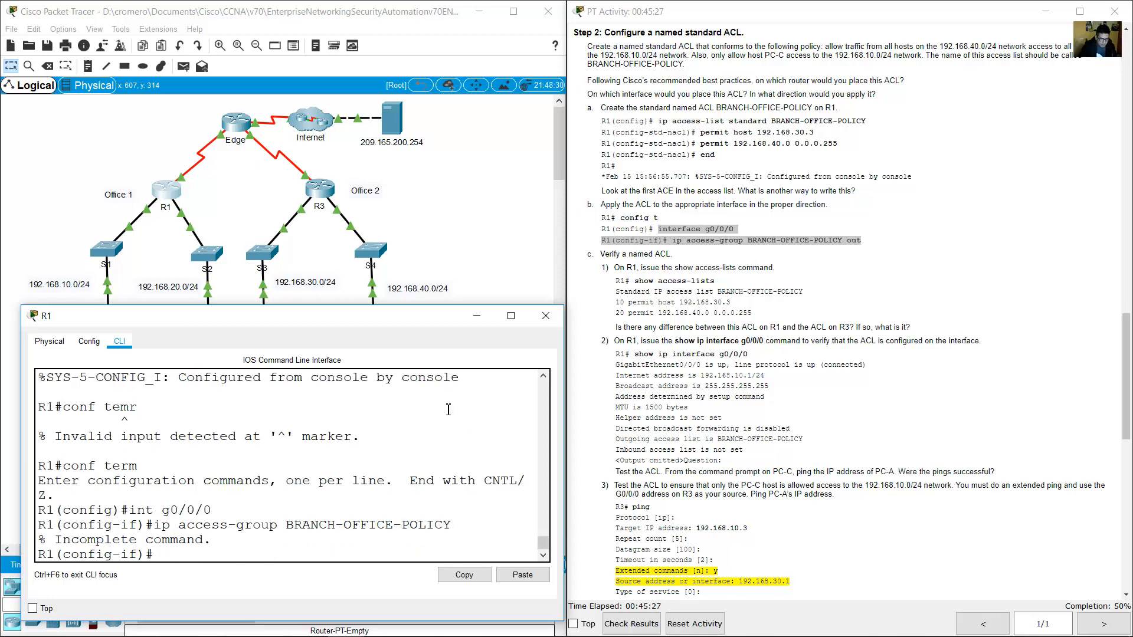
Apply access group BRANCH-OFFICE-POLICY in the out direction, exit interface configuration mode, and close R1's window
{"action": "left_click_drag", "start_coordinate": [205, 540], "coordinate": [63, 540]}
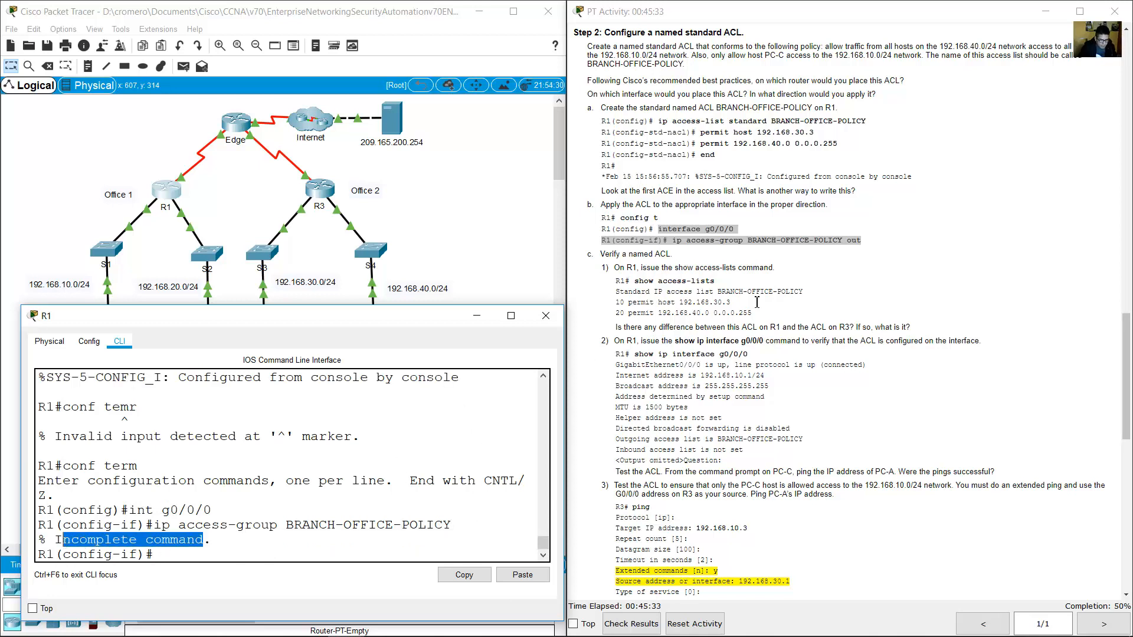
{"action": "left_click", "coordinate": [867, 249]}
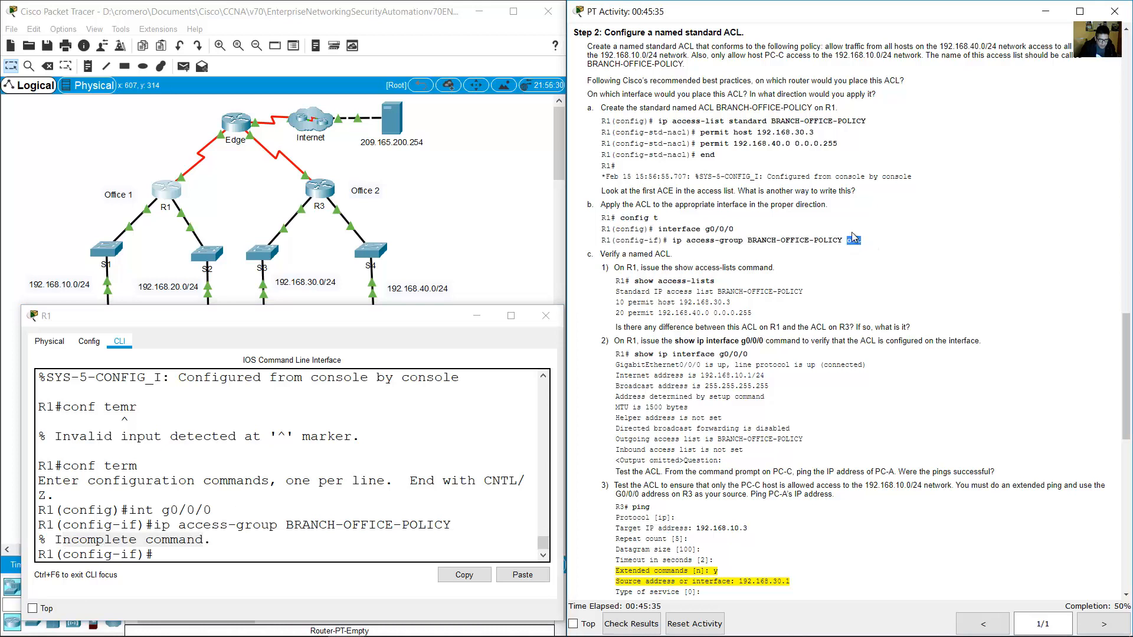
{"action": "left_click", "coordinate": [423, 468]}
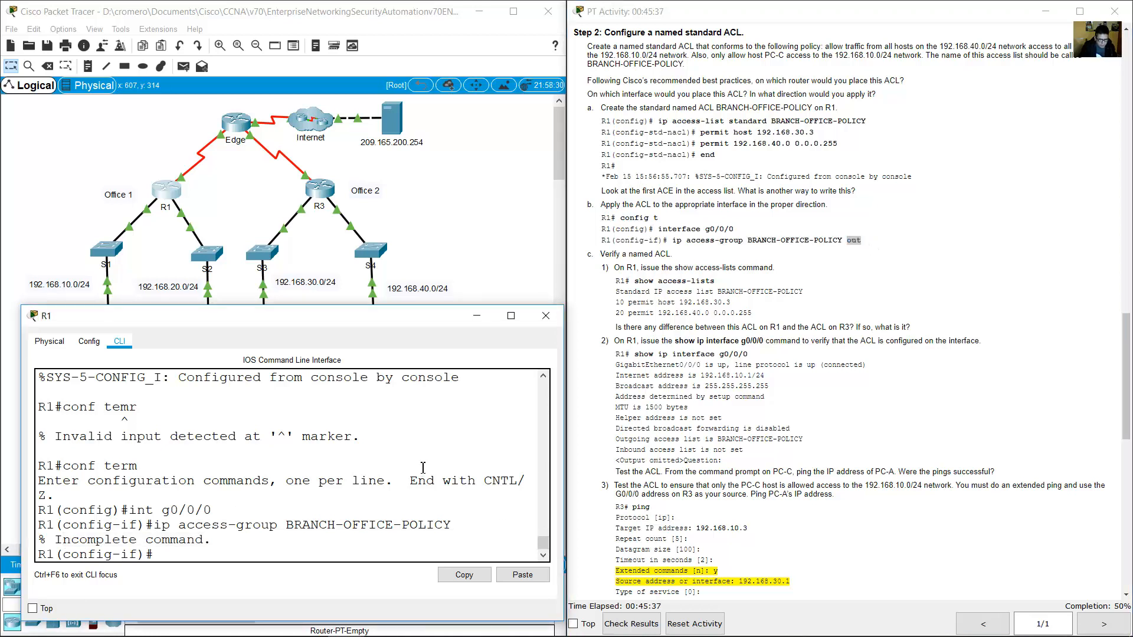
{"action": "key", "text": "Up"}
{"action": "type", "text": "out"}
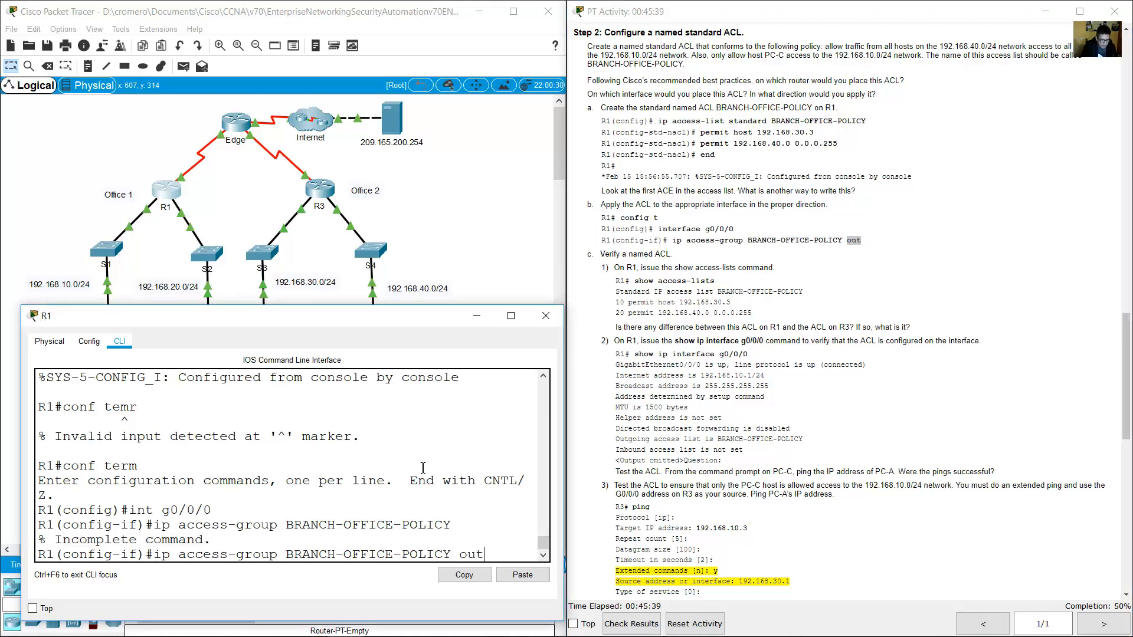
{"action": "key", "text": "Return"}
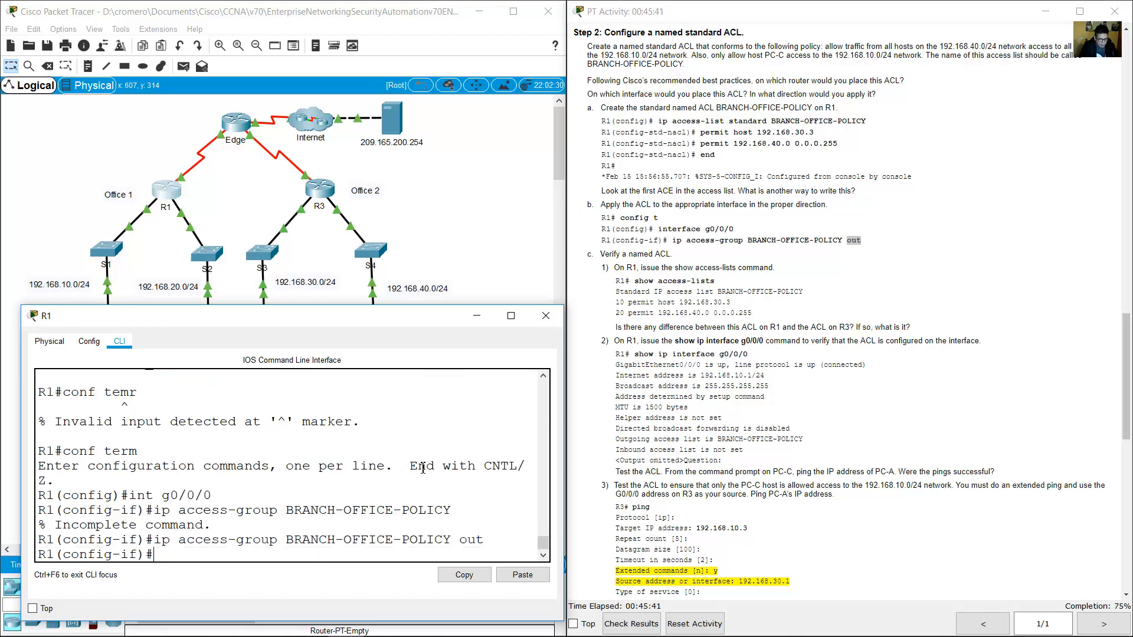
{"action": "type", "text": "exit"}
{"action": "key", "text": "Return"}
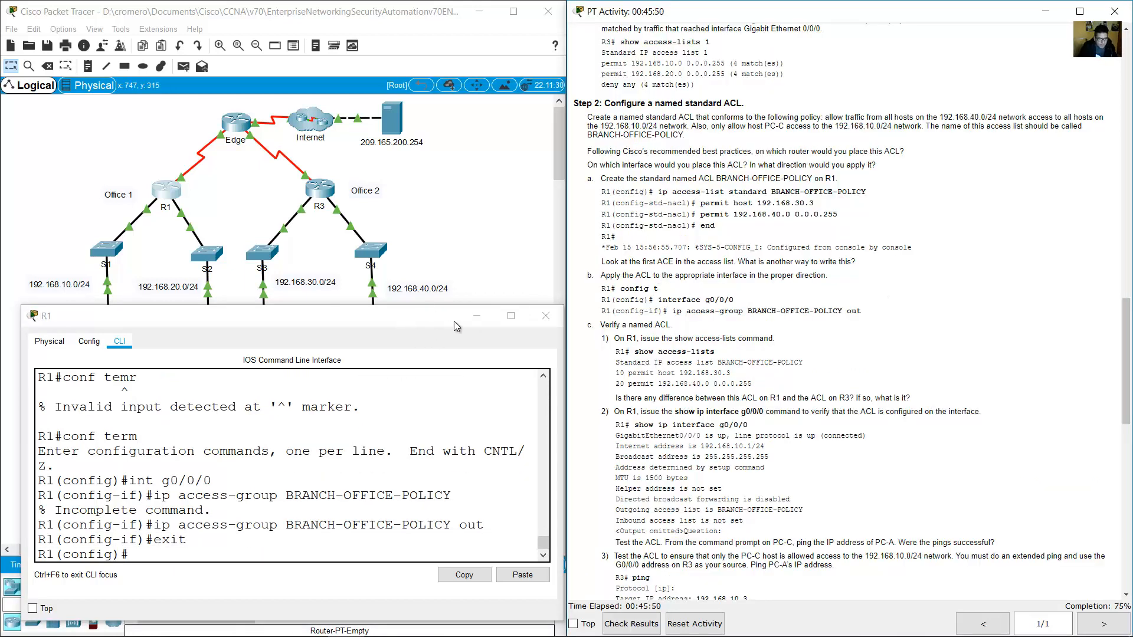
{"action": "left_click", "coordinate": [546, 315]}
Examine the Step 2 question about which router should hold the ACL, and highlight the Office 1 side of the topology
{"action": "scroll", "coordinate": [596, 223], "scroll_direction": "up", "scroll_amount": 2}
{"action": "left_click_drag", "start_coordinate": [596, 224], "coordinate": [904, 223]}
{"action": "left_click", "coordinate": [145, 162]}
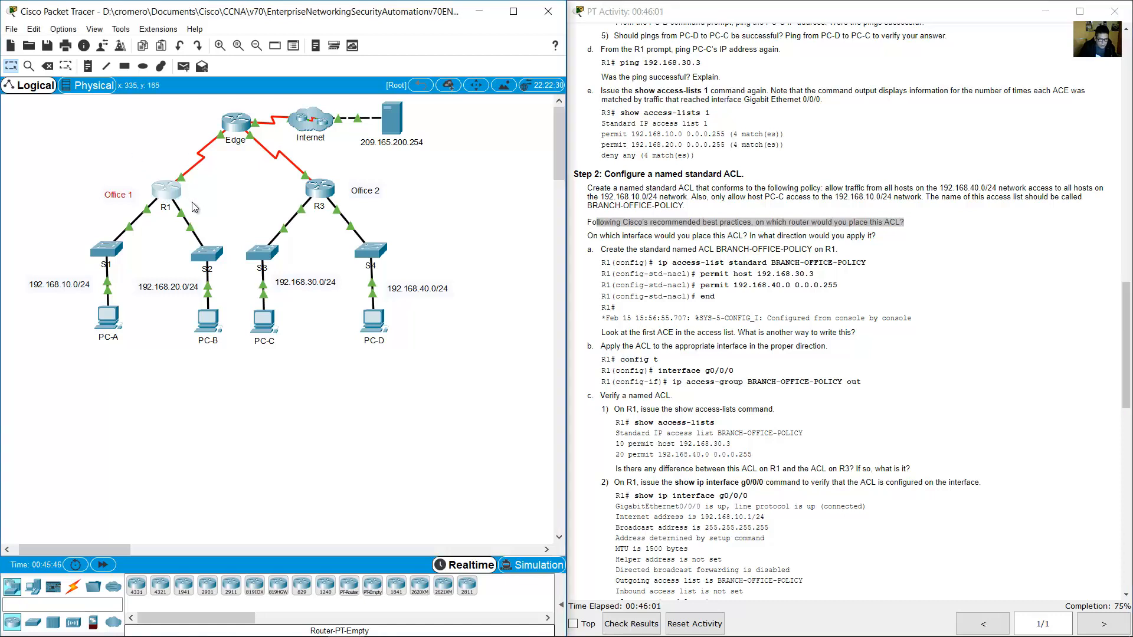
{"action": "left_click_drag", "start_coordinate": [44, 195], "coordinate": [152, 380]}
{"action": "left_click", "coordinate": [813, 249]}
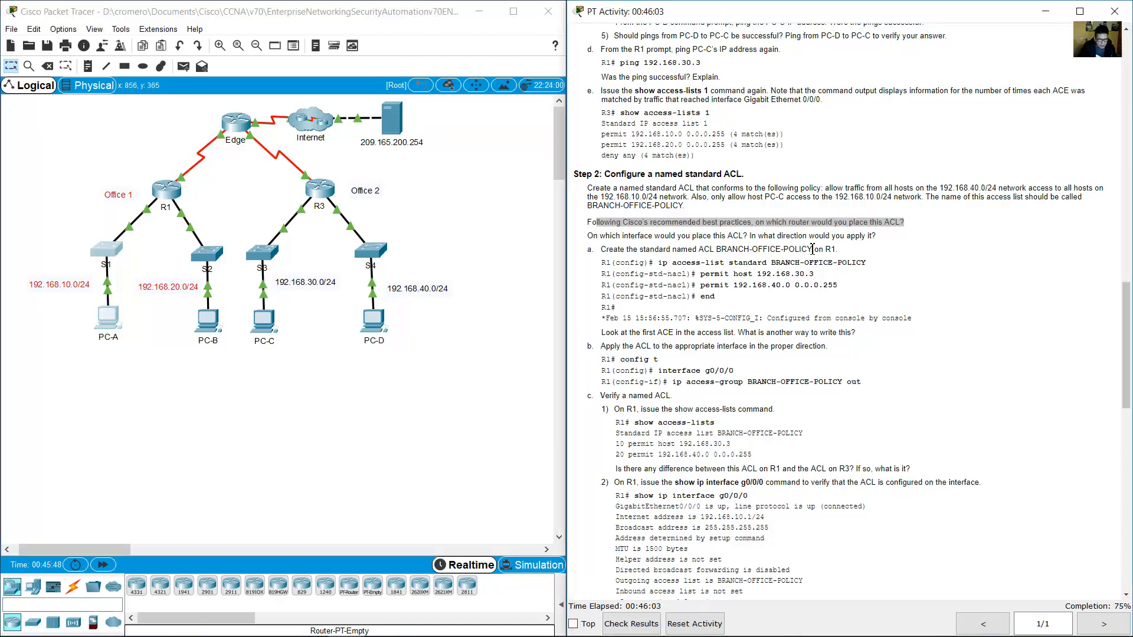
Examine the question about the ACL's interface and direction, and inspect R1's links and port labels in the topology
{"action": "left_click_drag", "start_coordinate": [599, 236], "coordinate": [877, 238]}
{"action": "left_click", "coordinate": [153, 216]}
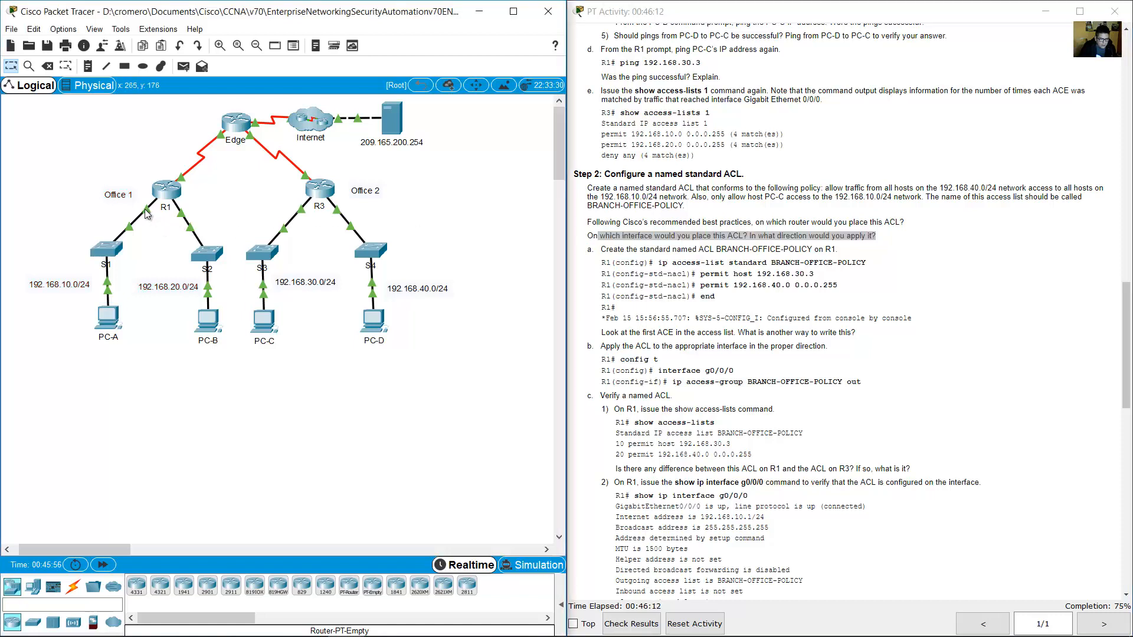
{"action": "mouse_move", "coordinate": [142, 213]}
{"action": "left_click_drag", "start_coordinate": [133, 165], "coordinate": [172, 207]}
{"action": "mouse_move", "coordinate": [181, 176]}
{"action": "mouse_move", "coordinate": [126, 144]}
{"action": "left_mouse_down"}
{"action": "mouse_move", "coordinate": [169, 206]}
{"action": "mouse_move", "coordinate": [192, 340]}
{"action": "mouse_move", "coordinate": [182, 363]}
{"action": "mouse_move", "coordinate": [61, 211]}
{"action": "left_mouse_up"}
{"action": "left_click", "coordinate": [228, 224]}
{"action": "left_click", "coordinate": [147, 333]}
{"action": "left_click", "coordinate": [213, 200]}
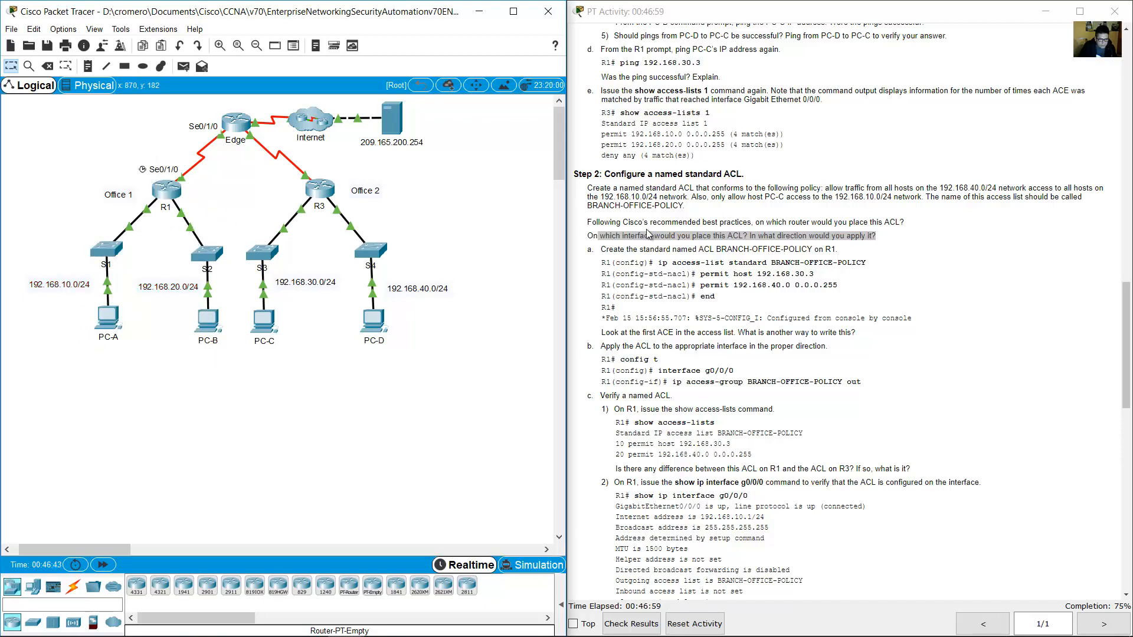
{"action": "left_click", "coordinate": [779, 236]}
Highlight the question about another way to write the first ACE and the permit host 192.168.30.3 command it refers to
{"action": "scroll", "coordinate": [779, 236], "scroll_direction": "down", "scroll_amount": 4}
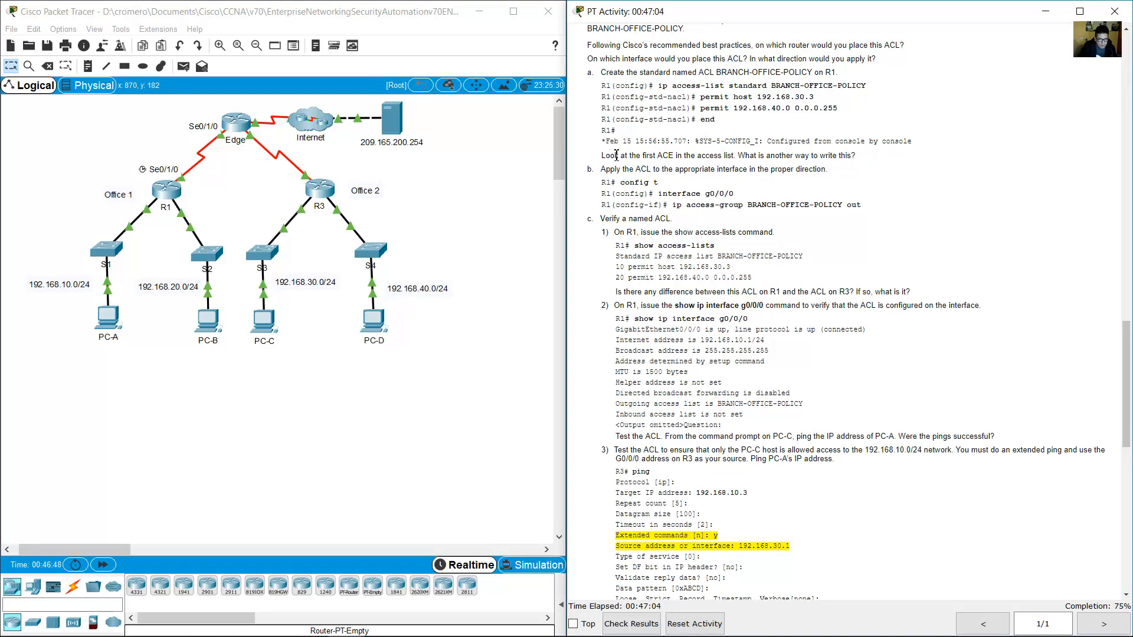
{"action": "left_click_drag", "start_coordinate": [605, 155], "coordinate": [739, 160]}
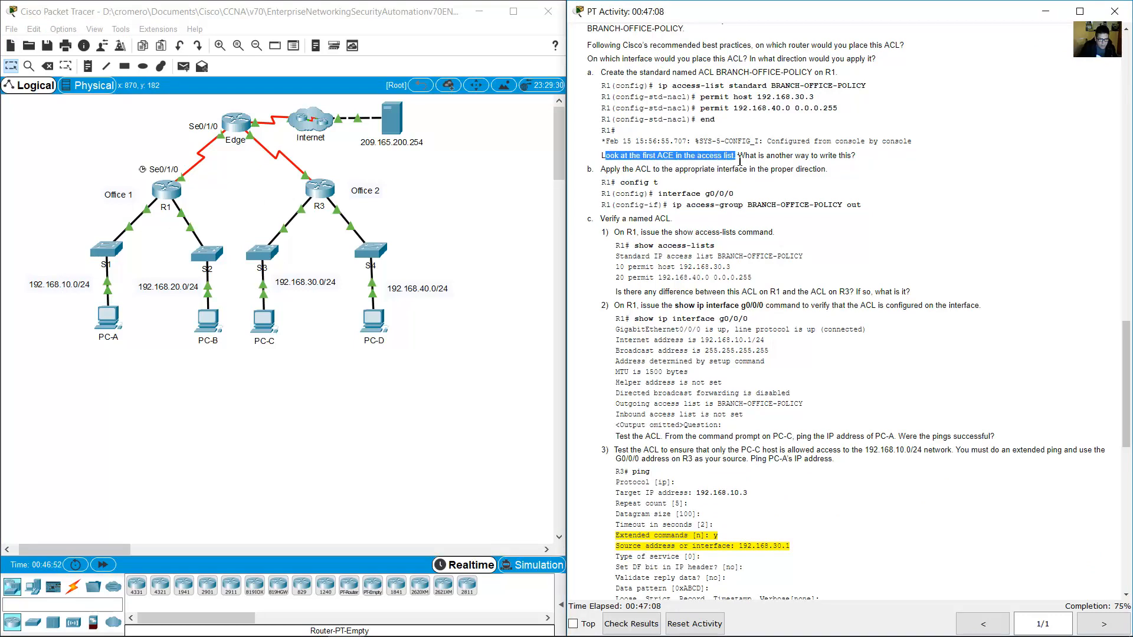
{"action": "left_click", "coordinate": [747, 160]}
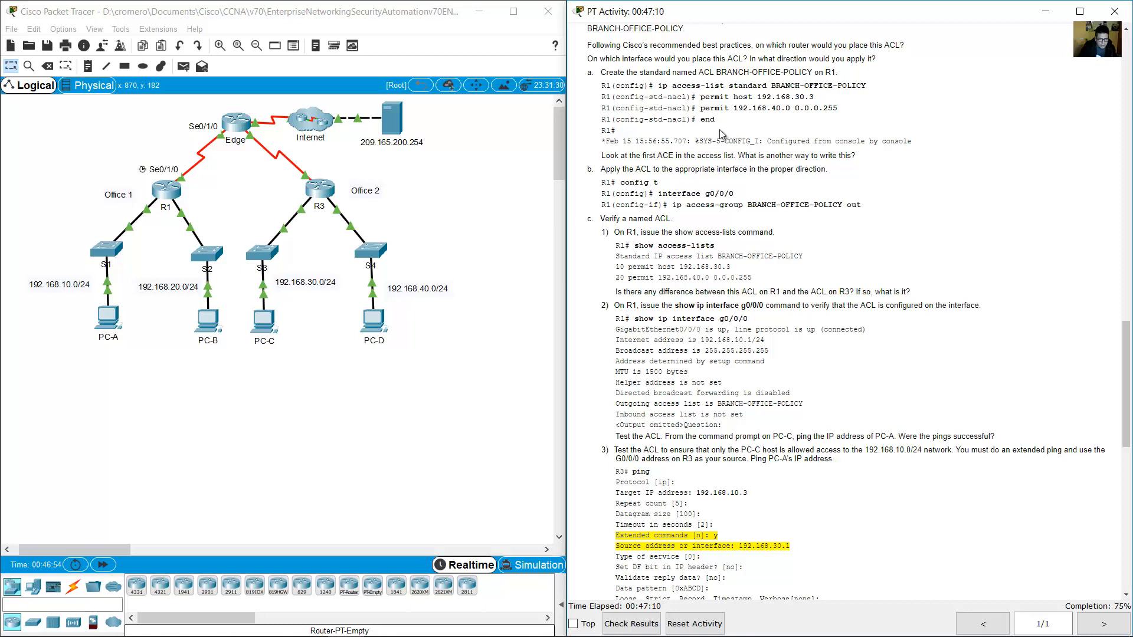
{"action": "left_click_drag", "start_coordinate": [700, 97], "coordinate": [816, 100]}
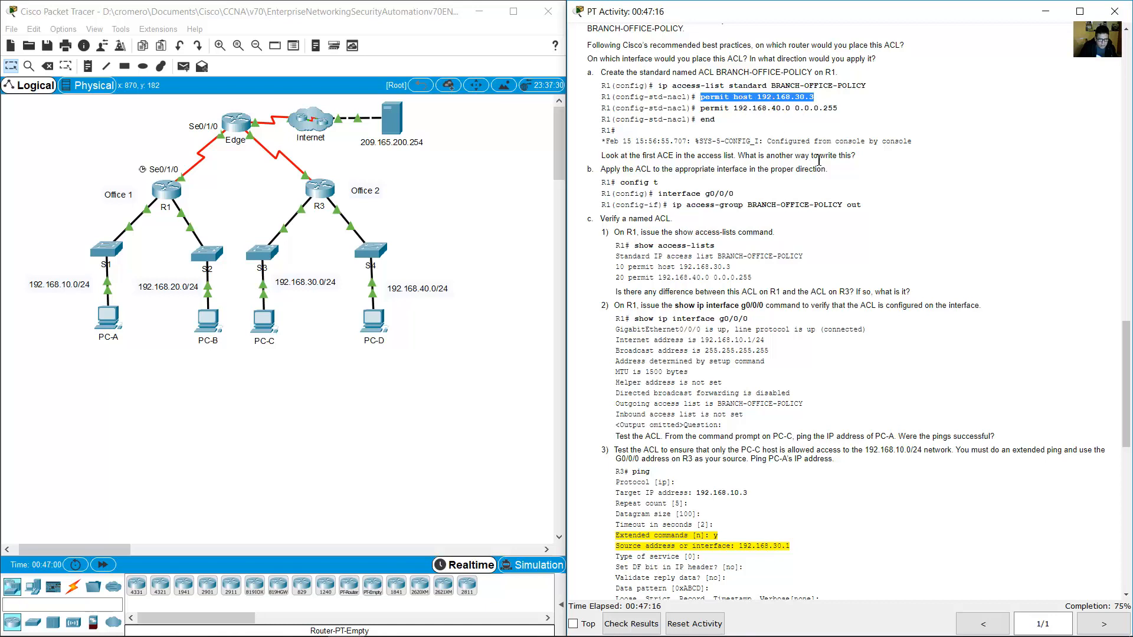
{"action": "scroll", "coordinate": [818, 160], "scroll_direction": "up", "scroll_amount": 3}
{"action": "left_click_drag", "start_coordinate": [601, 226], "coordinate": [856, 231]}
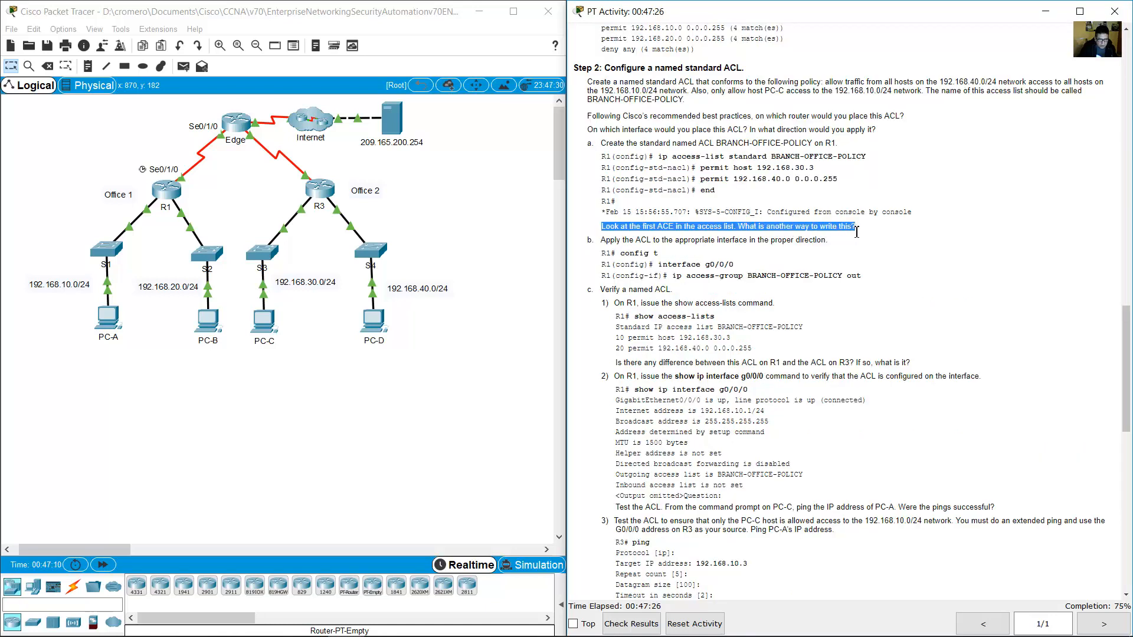
{"action": "left_click", "coordinate": [854, 236]}
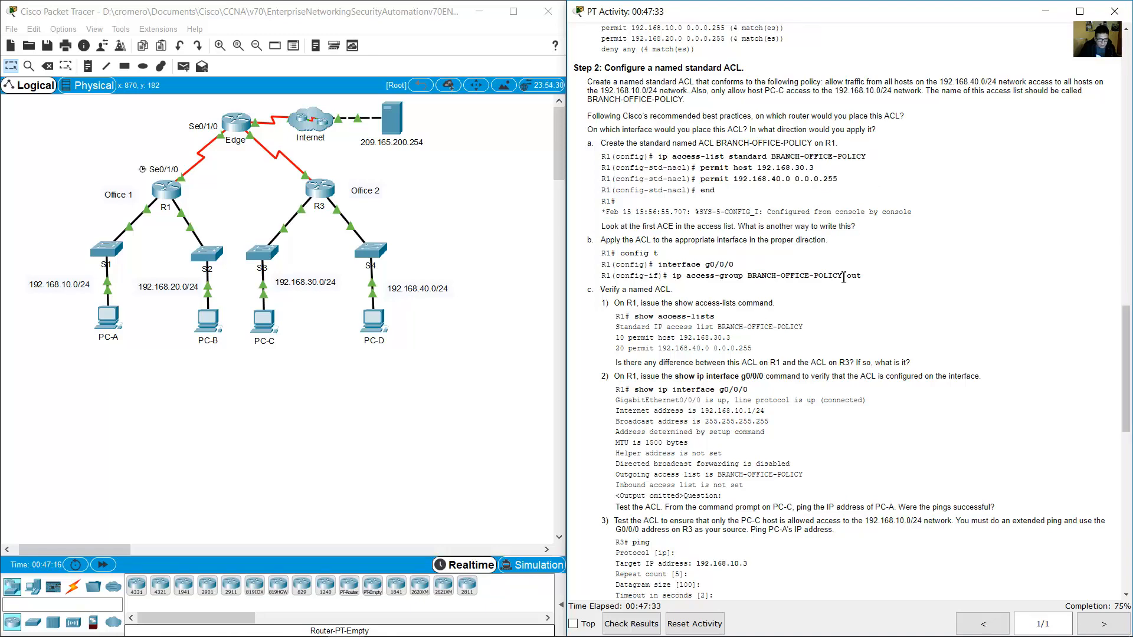
{"action": "left_click_drag", "start_coordinate": [705, 168], "coordinate": [814, 169]}
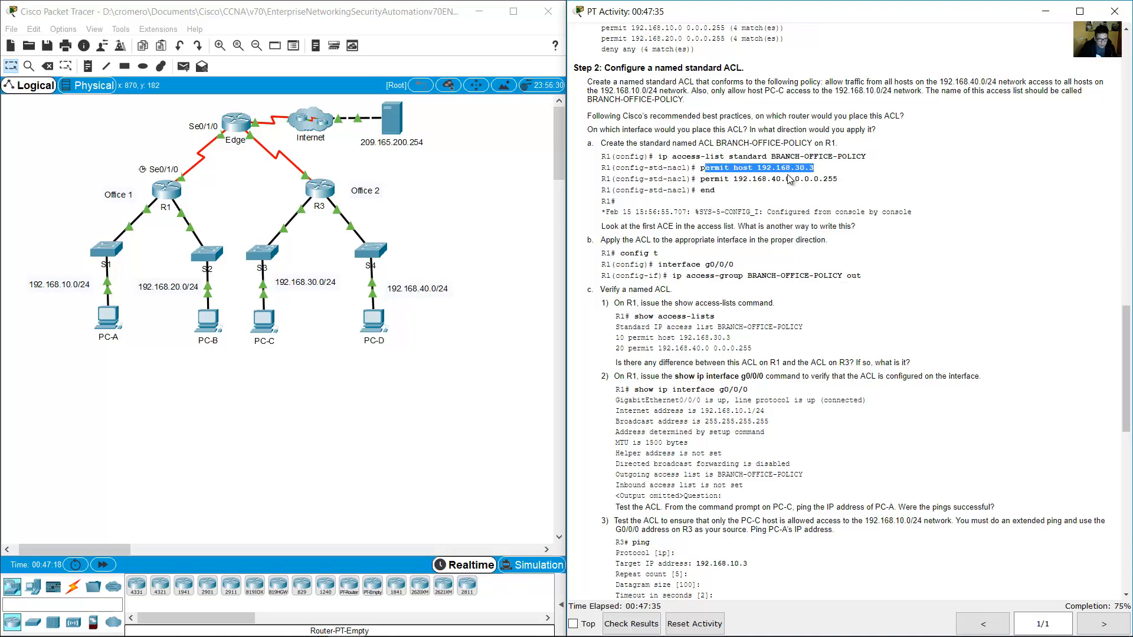
Switch to Notepad and write the alternative entry permit 192.168.30.3 0.0.0.0, highlighting its wildcard mask
{"action": "type", "text": "perm"}
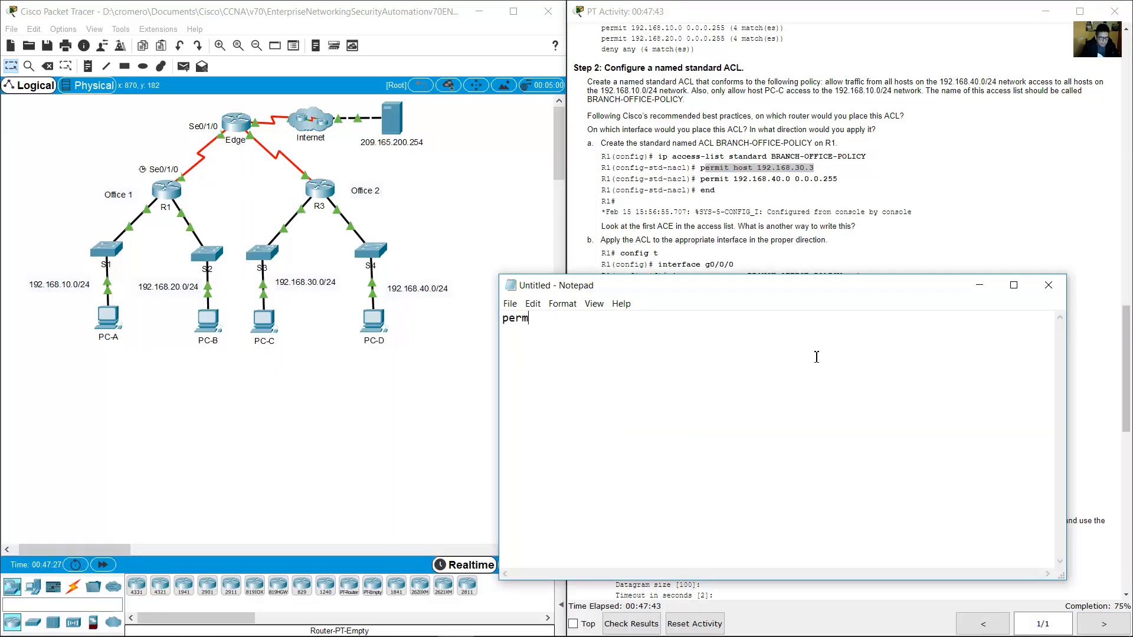
{"action": "type", "text": "it 192.168.3."}
{"action": "key", "text": "BackSpace"}
{"action": "type", "text": "0.3"}
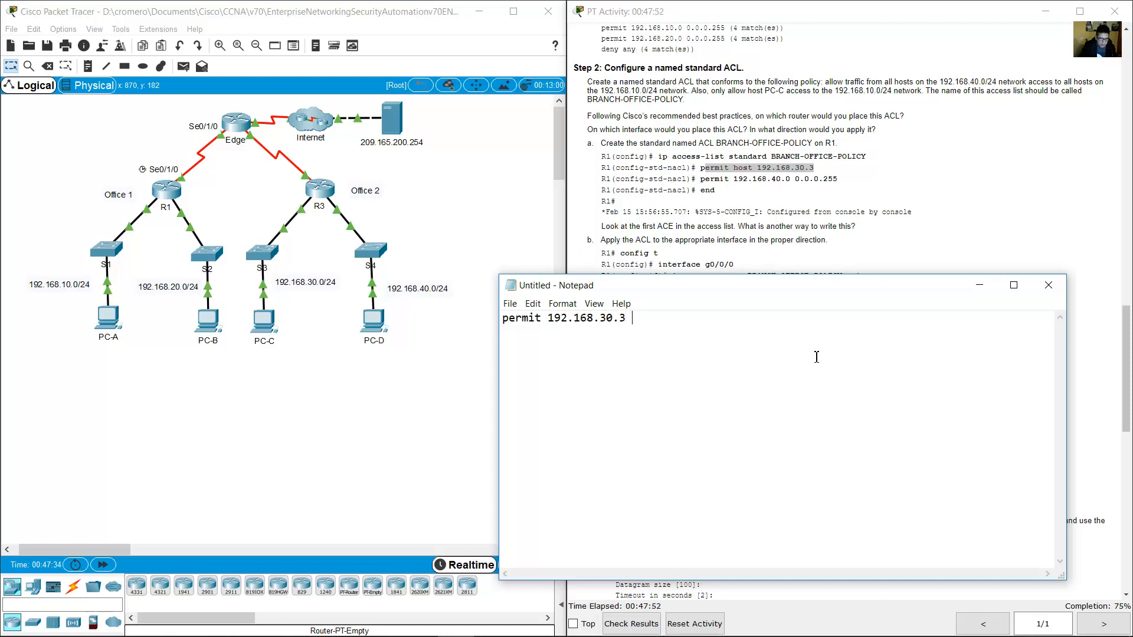
{"action": "type", "text": " 0.0.0.0"}
{"action": "left_click_drag", "start_coordinate": [680, 318], "coordinate": [635, 313]}
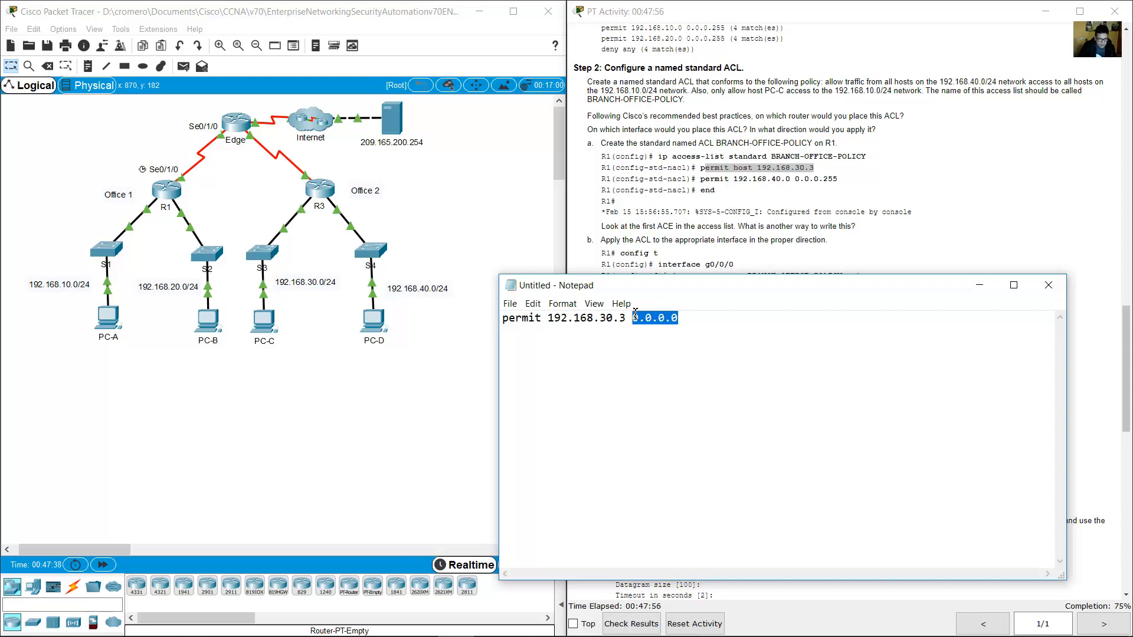
{"action": "left_click", "coordinate": [689, 330]}
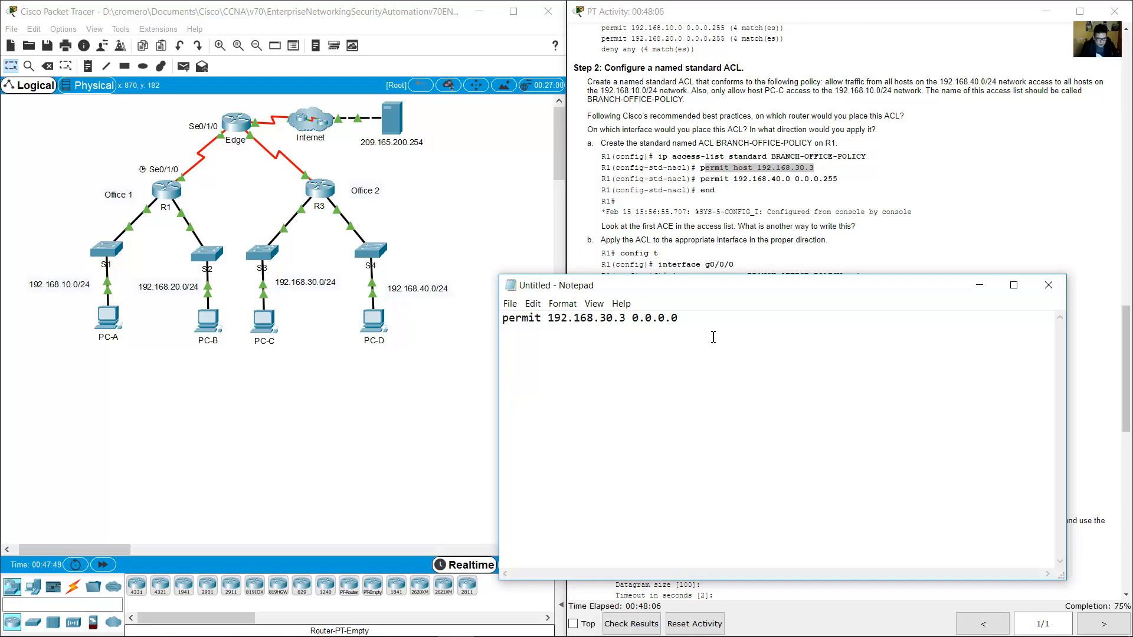
Add a heading row a few lines below the permit entry with the columns prefix, subnet mask and wildcard mask
{"action": "type", "text": "prefix"}
{"action": "key", "text": "Tab"}
{"action": "key", "text": "Tab"}
{"action": "type", "text": "si"}
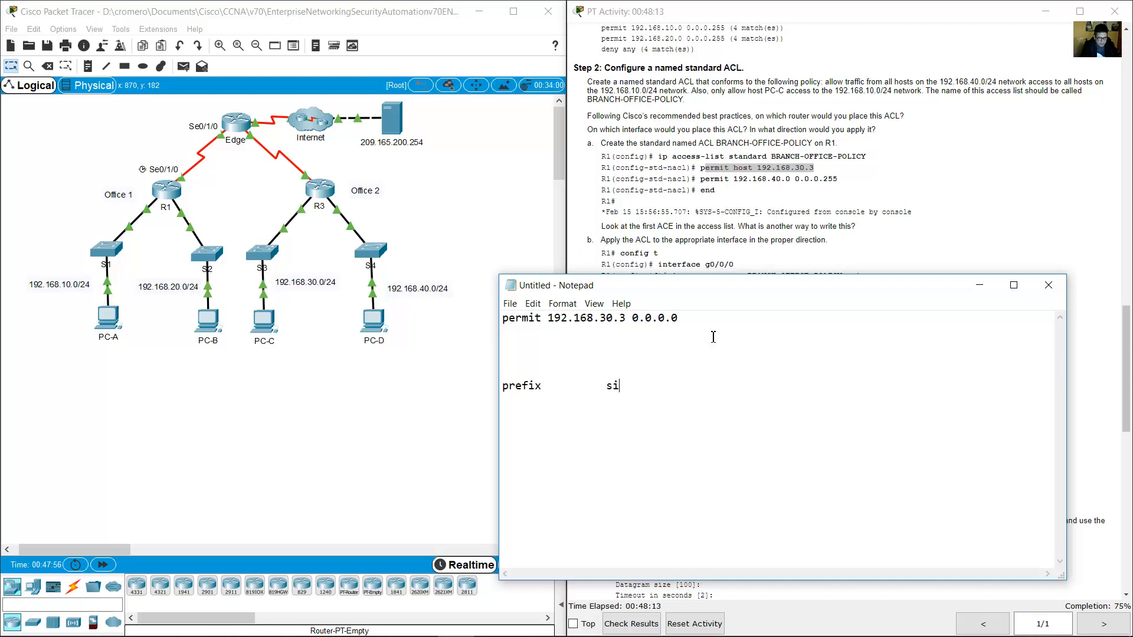
{"action": "key", "text": "BackSpace"}
{"action": "type", "text": "ubnet mask\t\twildcar"}
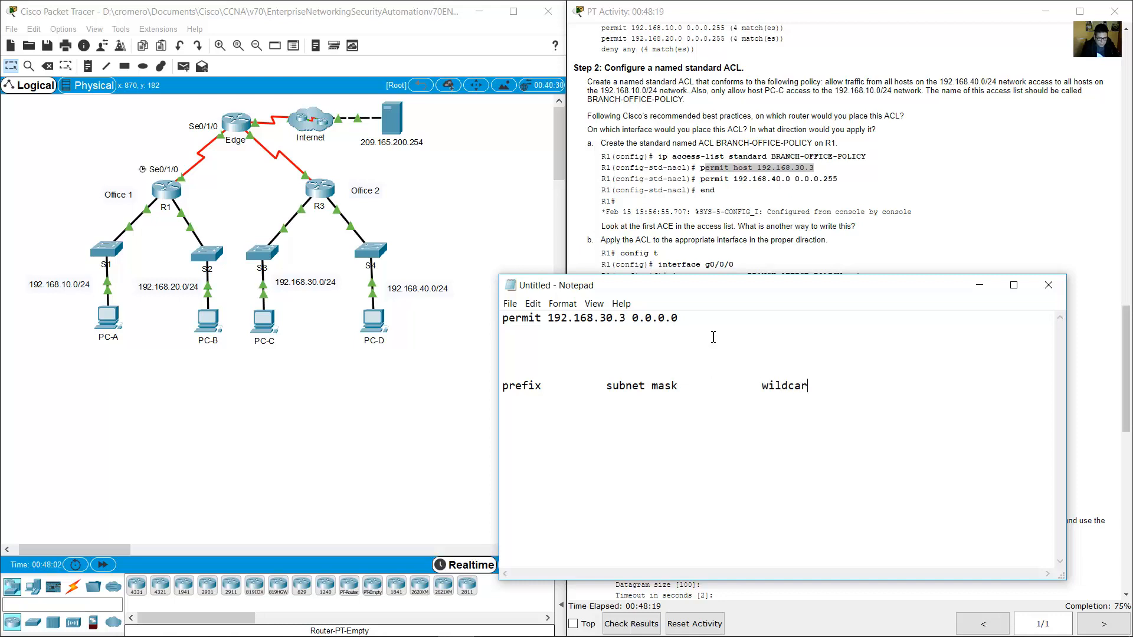
{"action": "type", "text": "d mask /"}
Fill in the /24 row with subnet mask 255.255.255.0 and wildcard mask 0.0.0.255
{"action": "type", "text": "24"}
{"action": "key", "text": "Tab"}
{"action": "type", "text": "255.255.255.0"}
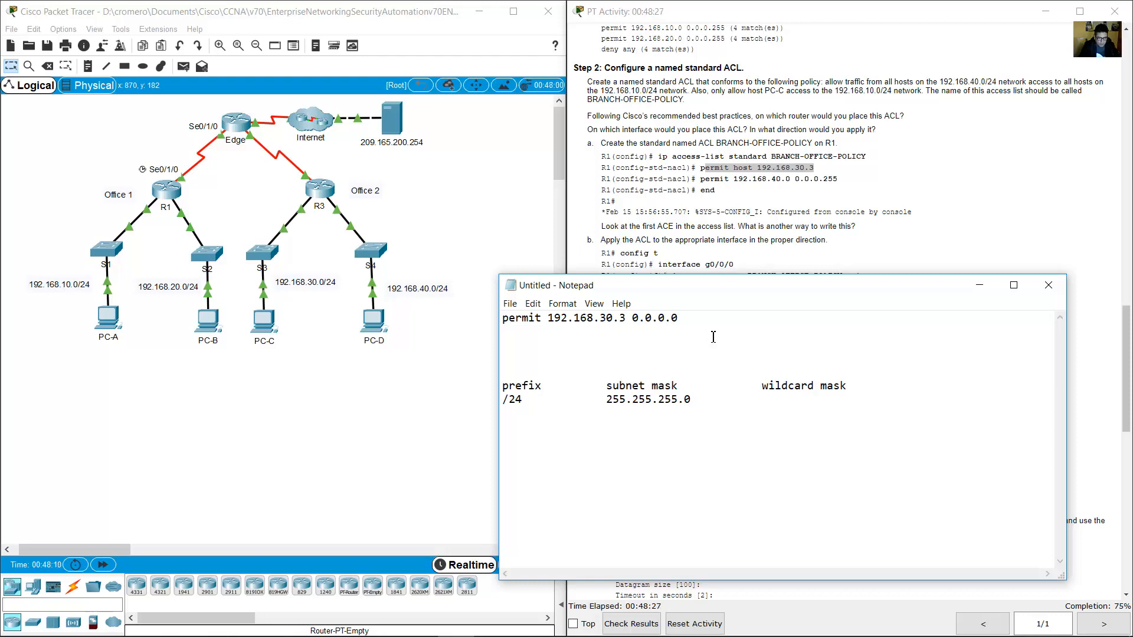
{"action": "key", "text": "Tab"}
{"action": "key", "text": "Tab"}
{"action": "type", "text": "0.0.0.255 /"}
Add a /32 row with subnet mask 255.255.255.255 and wildcard mask 0.0.0.0, and highlight the permit entry's wildcard mask
{"action": "type", "text": "32"}
{"action": "key", "text": "Tab"}
{"action": "type", "text": "255.255"}
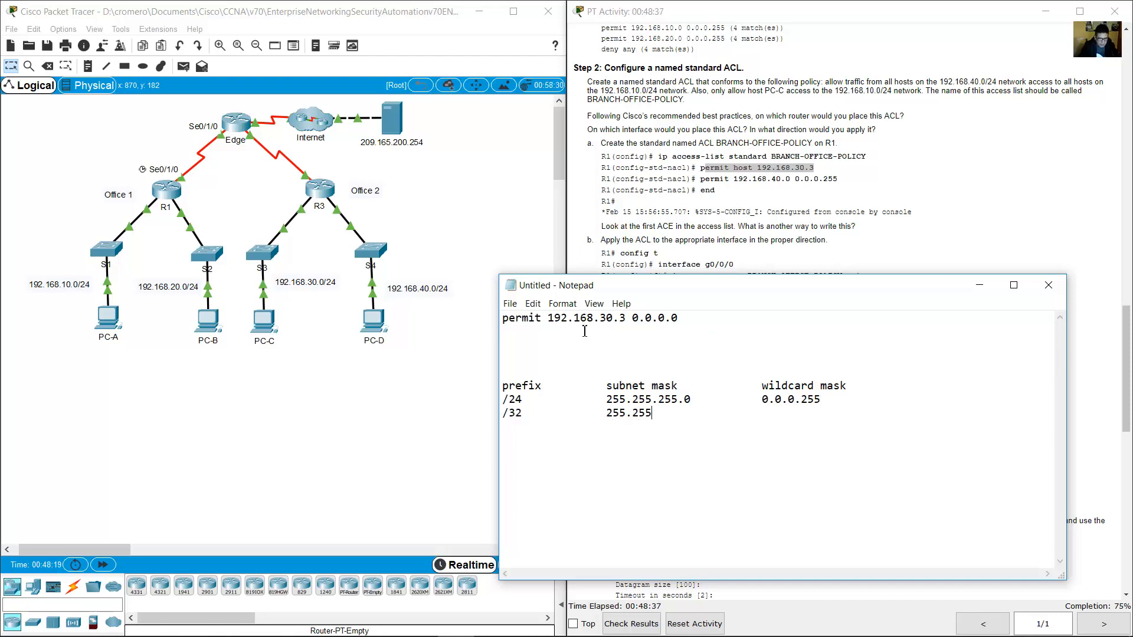
{"action": "type", "text": ".255.255"}
{"action": "key", "text": "Tab"}
{"action": "type", "text": "0.0.0.0"}
{"action": "left_click_drag", "start_coordinate": [695, 324], "coordinate": [633, 320]}
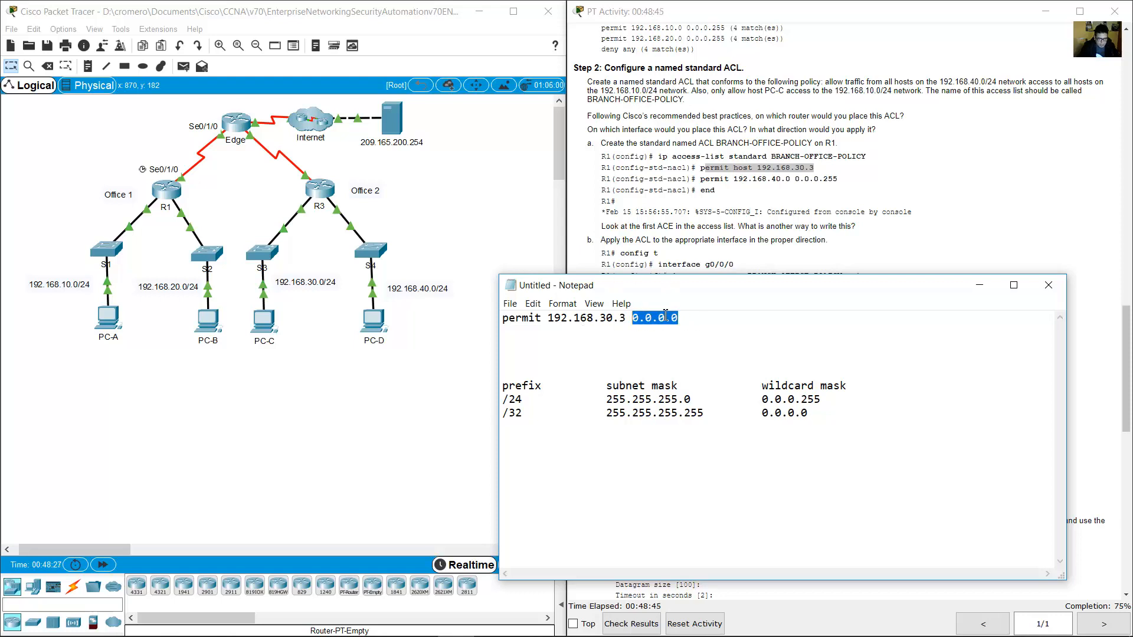
Add a /30 row with subnet mask 255.255.255.252 and wildcard mask 0.0.0.3
{"action": "left_click", "coordinate": [822, 420]}
{"action": "type", "text": "/30"}
{"action": "key", "text": "Tab"}
{"action": "type", "text": "255.255.255.252"}
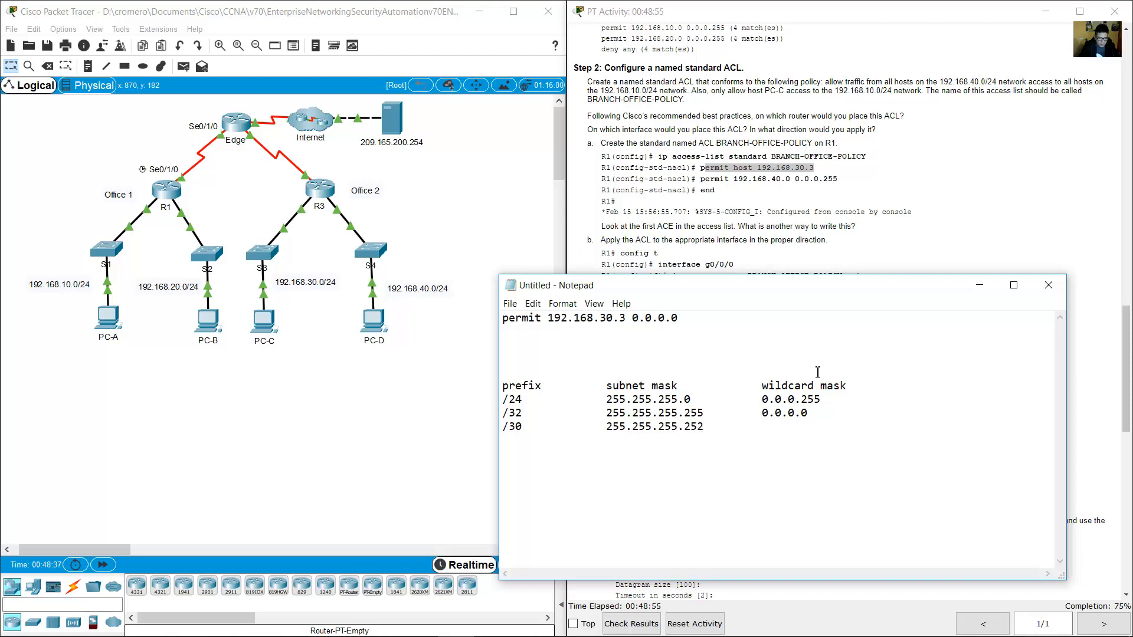
{"action": "key", "text": "Tab"}
{"action": "key", "text": "Tab"}
{"action": "type", "text": "0.0.0.3"}
Compare the last octets of the subnet and wildcard masks in the /30 and /32 rows by highlighting them
{"action": "left_click_drag", "start_coordinate": [684, 426], "coordinate": [708, 427]}
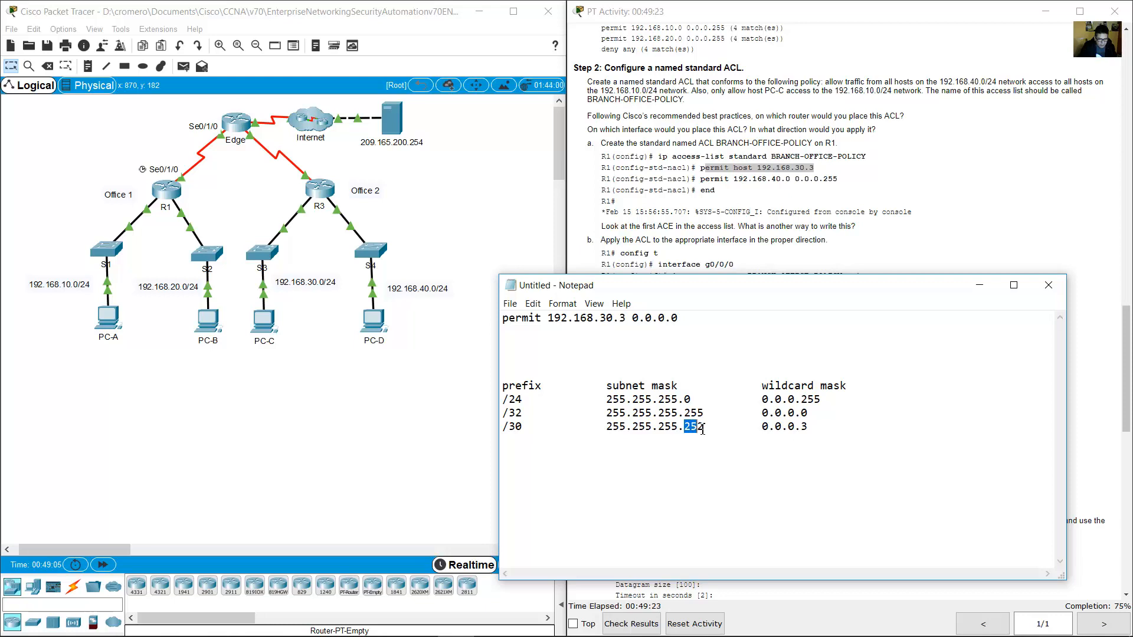
{"action": "left_click", "coordinate": [810, 429]}
{"action": "left_click_drag", "start_coordinate": [810, 429], "coordinate": [801, 427]}
{"action": "left_click_drag", "start_coordinate": [684, 413], "coordinate": [714, 413]}
{"action": "left_click_drag", "start_coordinate": [810, 413], "coordinate": [801, 413]}
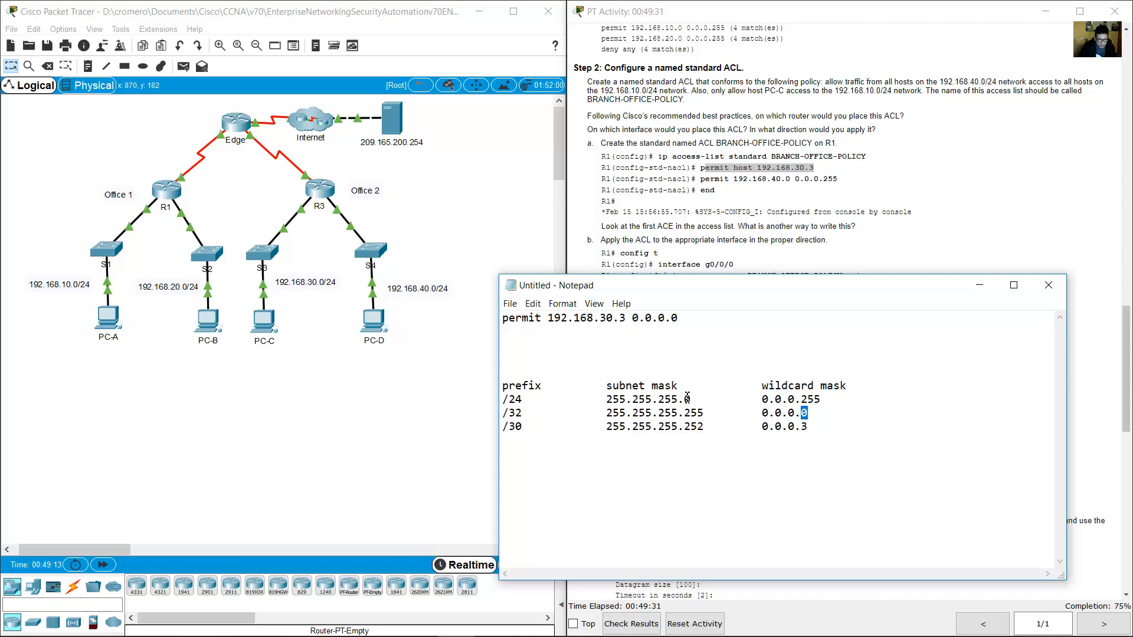
Highlight the last octets of the /24 row's subnet and wildcard masks, and close the notes without saving them
{"action": "left_click_drag", "start_coordinate": [685, 399], "coordinate": [693, 400]}
{"action": "left_click_drag", "start_coordinate": [801, 401], "coordinate": [828, 401]}
{"action": "left_click", "coordinate": [1048, 285]}
{"action": "left_click", "coordinate": [591, 329]}
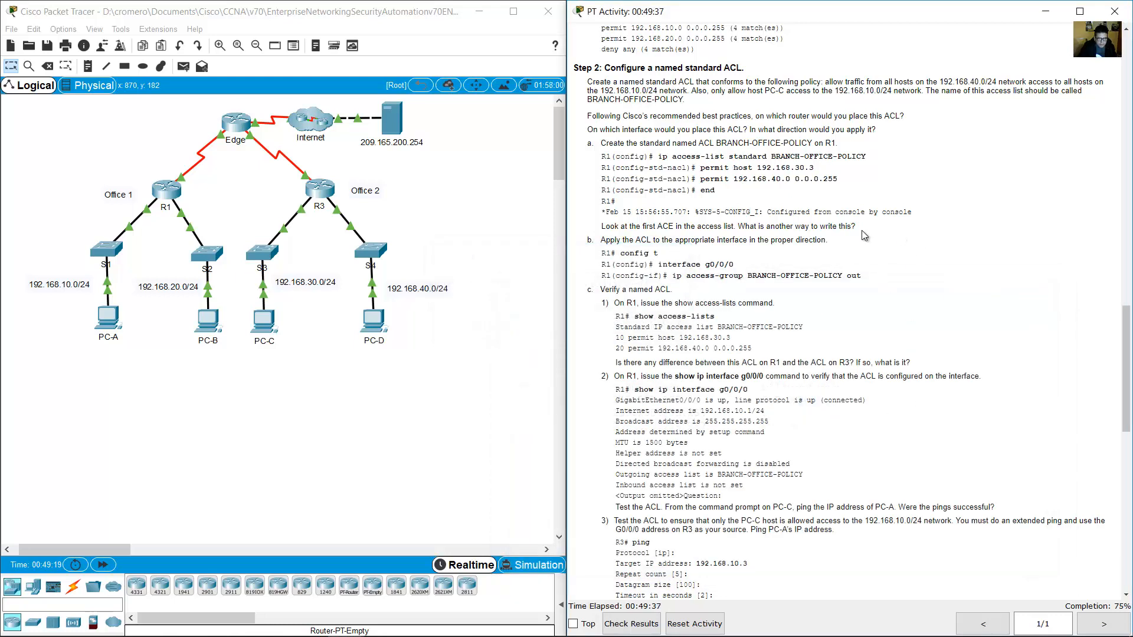
Leave configuration mode on R1 and display its access lists with show access-list
{"action": "scroll", "coordinate": [610, 219], "scroll_direction": "down", "scroll_amount": 2}
{"action": "left_click_drag", "start_coordinate": [610, 218], "coordinate": [674, 219]}
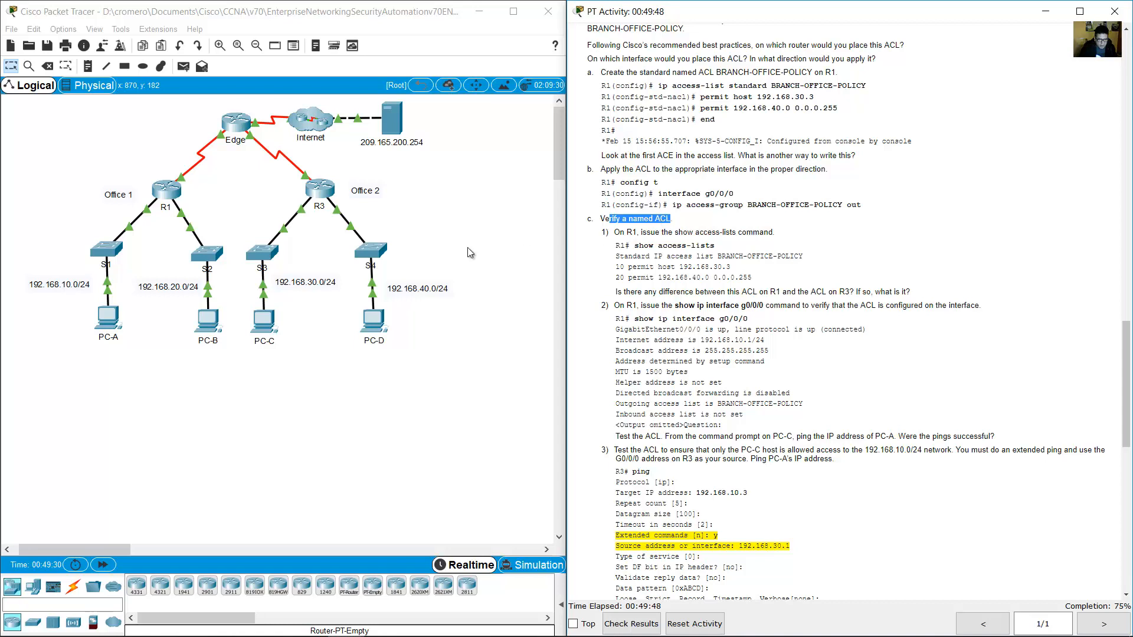
{"action": "left_click", "coordinate": [169, 196]}
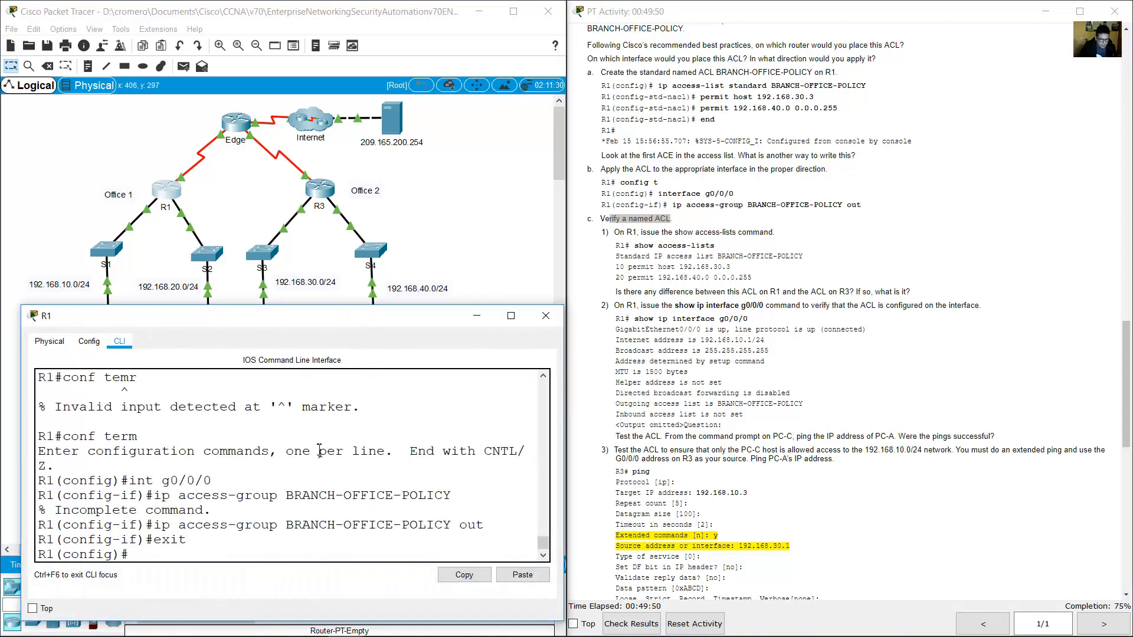
{"action": "type", "text": "end"}
{"action": "key", "text": "Return"}
{"action": "type", "text": "show acc"}
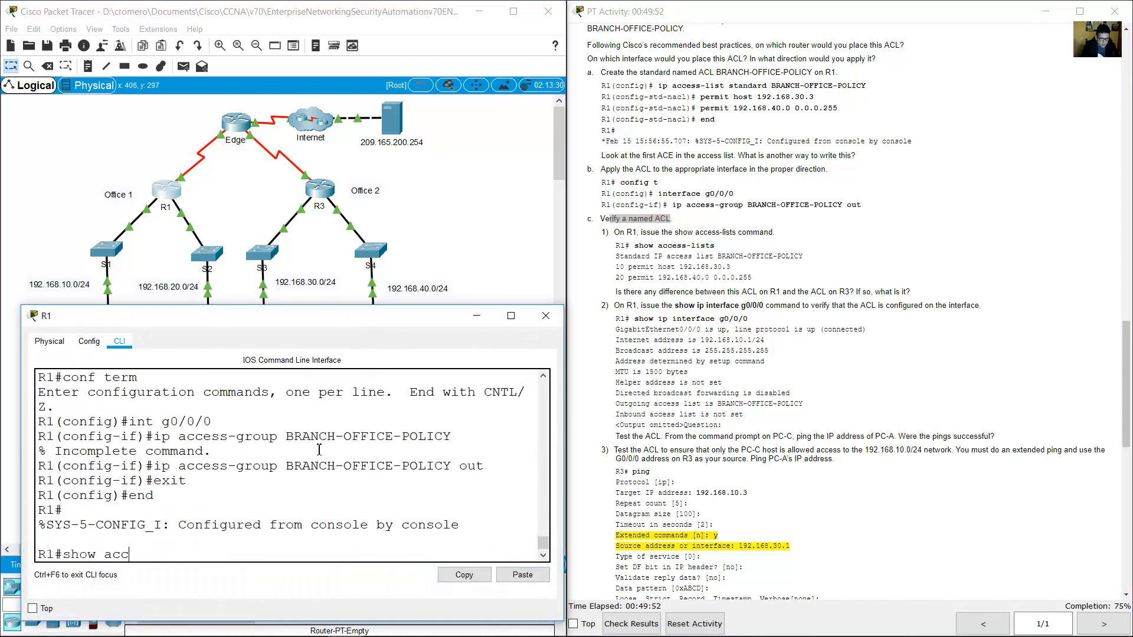
{"action": "type", "text": "ess-list"}
{"action": "key", "text": "Return"}
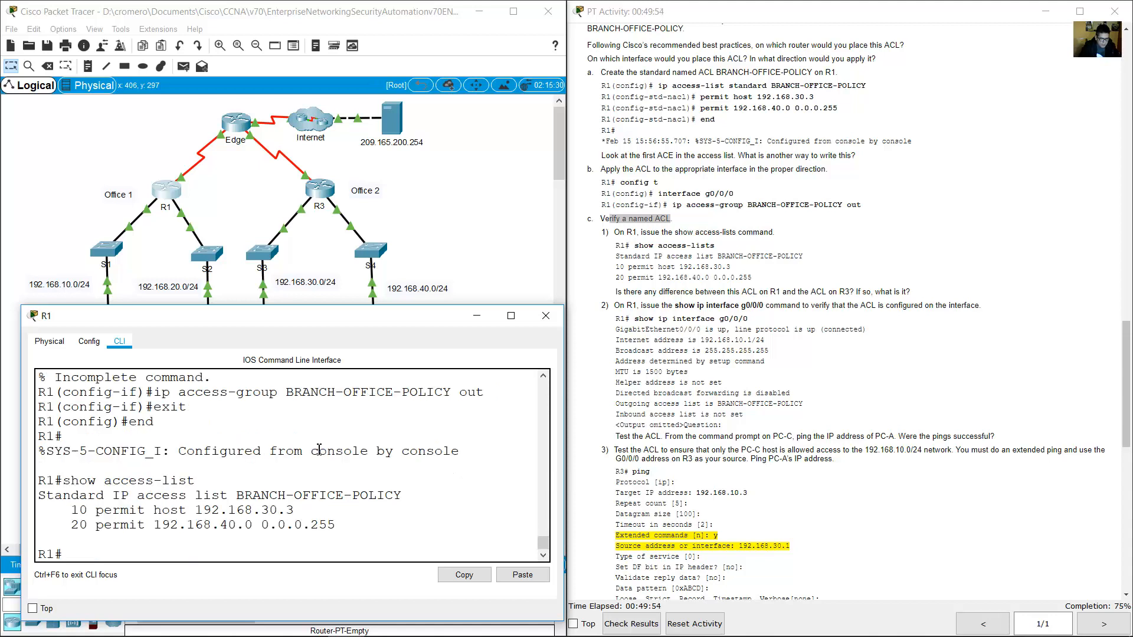
Review the ACL name and both permit entries in R1's output, and read the question on how it differs from R3's ACL
{"action": "left_click_drag", "start_coordinate": [112, 480], "coordinate": [294, 489]}
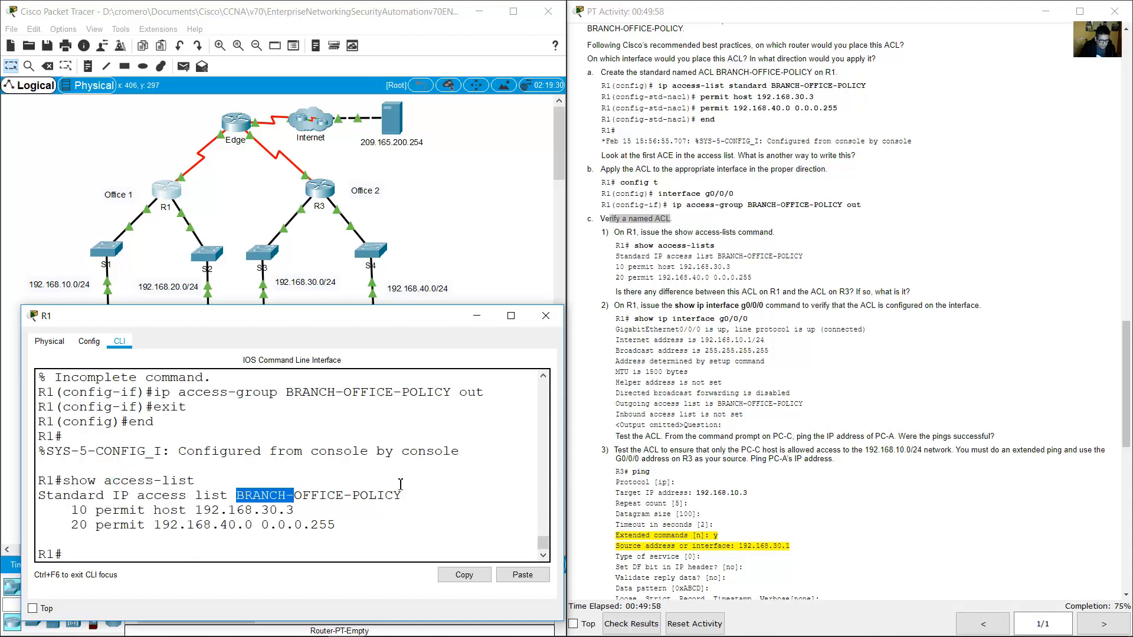
{"action": "left_click_drag", "start_coordinate": [416, 495], "coordinate": [244, 496]}
{"action": "left_click_drag", "start_coordinate": [178, 511], "coordinate": [331, 530]}
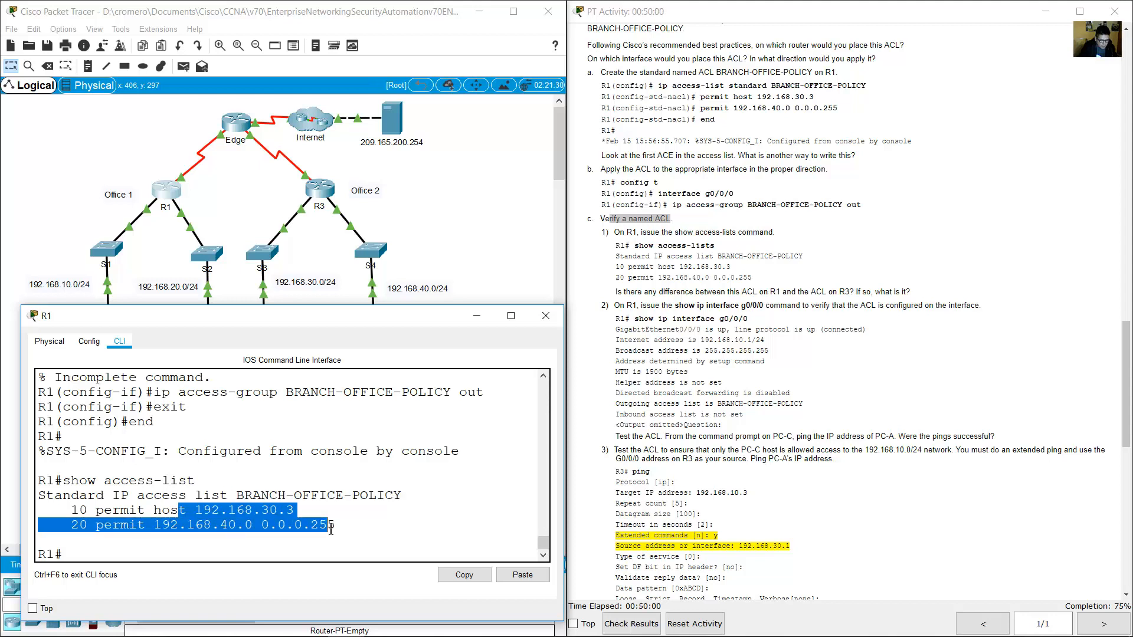
{"action": "left_click", "coordinate": [342, 530]}
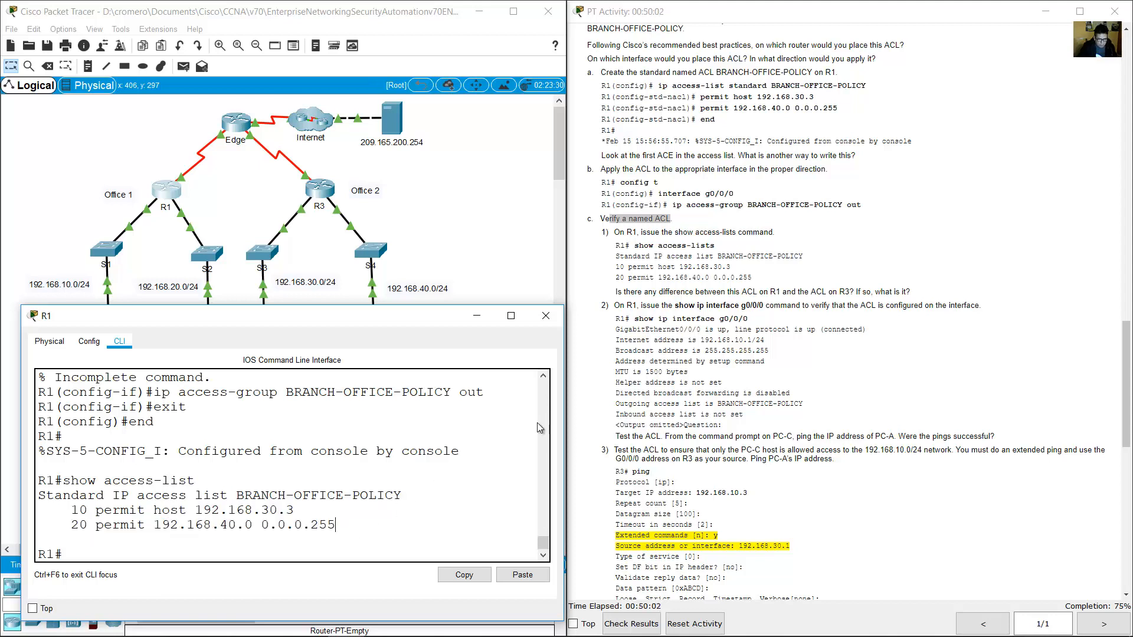
{"action": "left_click_drag", "start_coordinate": [616, 292], "coordinate": [858, 291]}
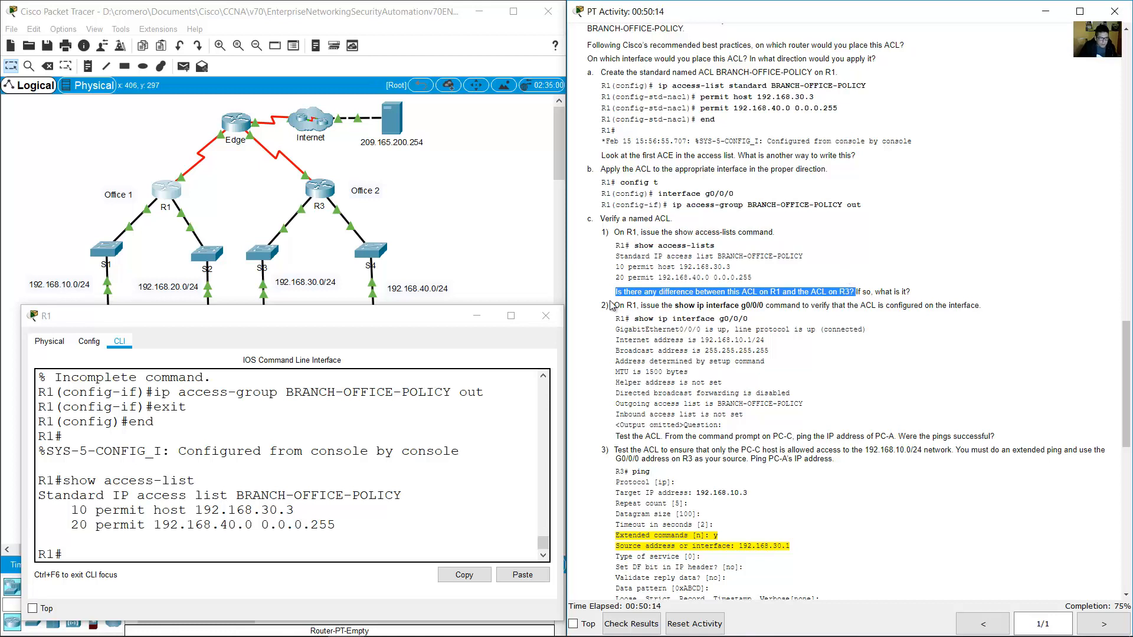
Open R3's CLI beside the topology and find the earlier show access-list 1 output, highlighting its entries
{"action": "left_click", "coordinate": [323, 195]}
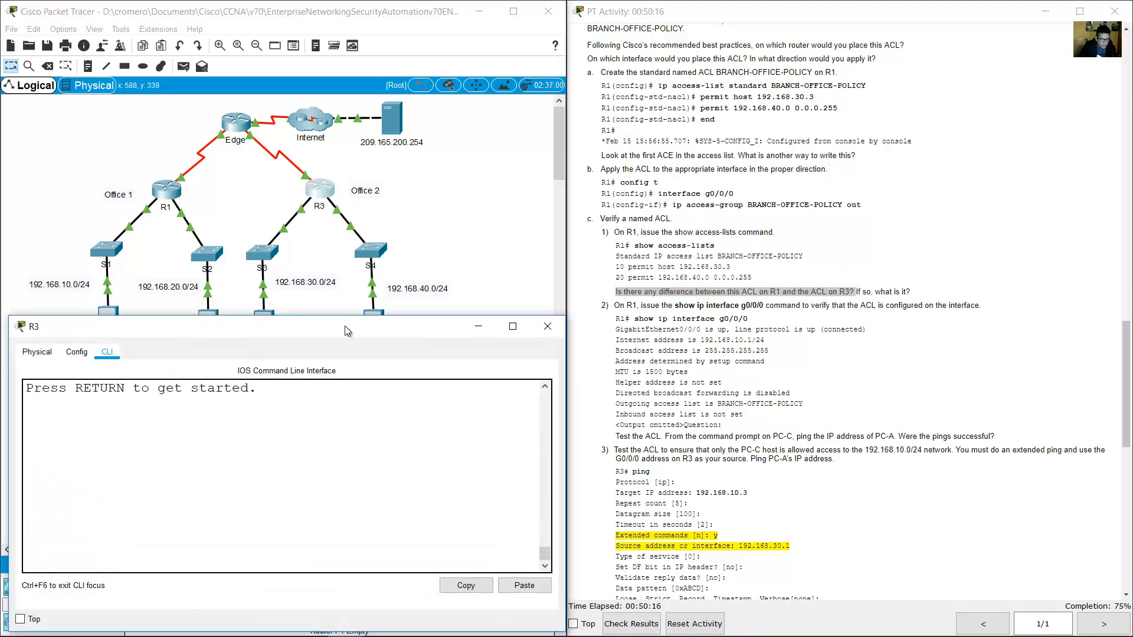
{"action": "left_click_drag", "start_coordinate": [344, 326], "coordinate": [907, 169]}
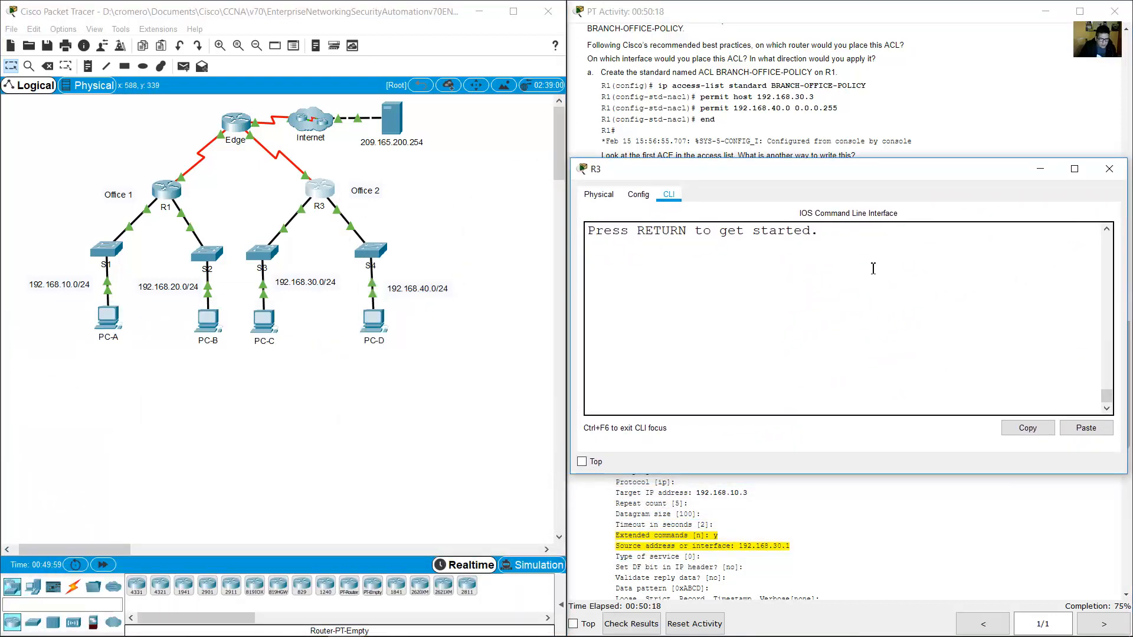
{"action": "scroll", "coordinate": [873, 269], "scroll_direction": "up", "scroll_amount": 12}
{"action": "scroll", "coordinate": [877, 290], "scroll_direction": "down", "scroll_amount": 2}
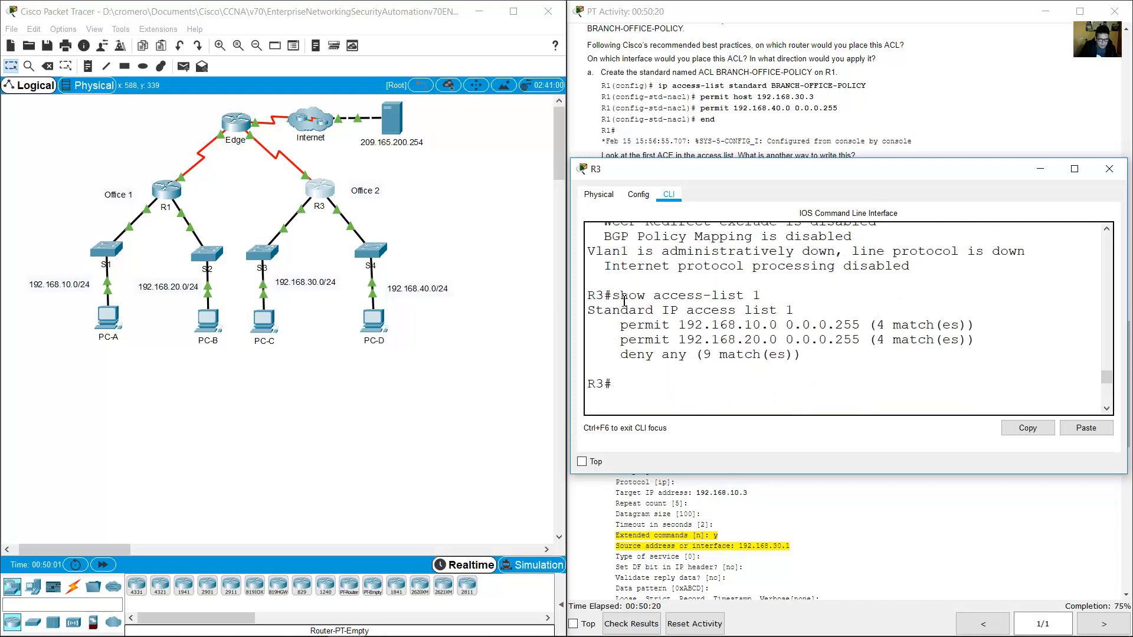
{"action": "left_click_drag", "start_coordinate": [616, 298], "coordinate": [803, 355]}
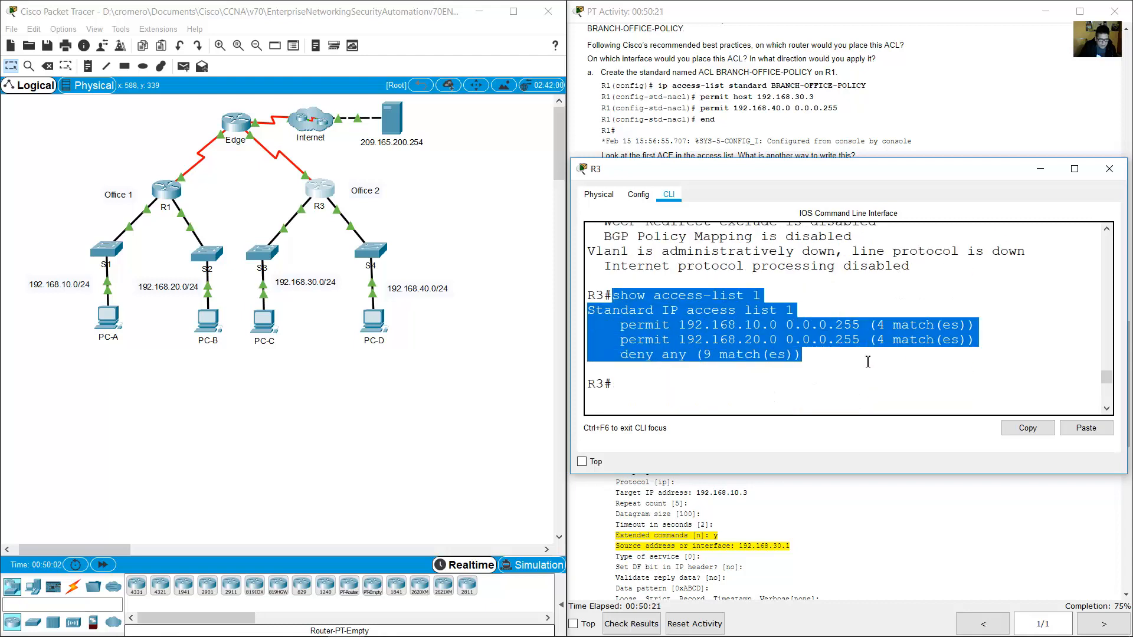
Place R1's CLI beside R3's and compare its access list output with the explicit deny any entry on R3, then minimize R1's window
{"action": "left_click", "coordinate": [161, 190]}
{"action": "left_click_drag", "start_coordinate": [336, 340], "coordinate": [349, 171]}
{"action": "left_click_drag", "start_coordinate": [64, 338], "coordinate": [323, 378]}
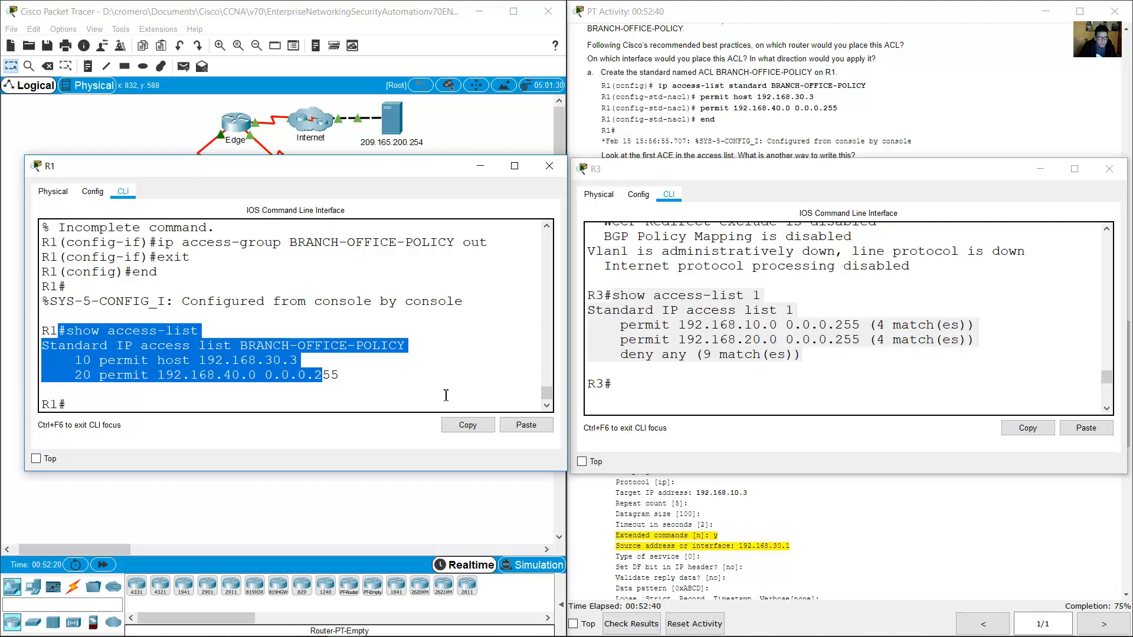
{"action": "left_click", "coordinate": [645, 359]}
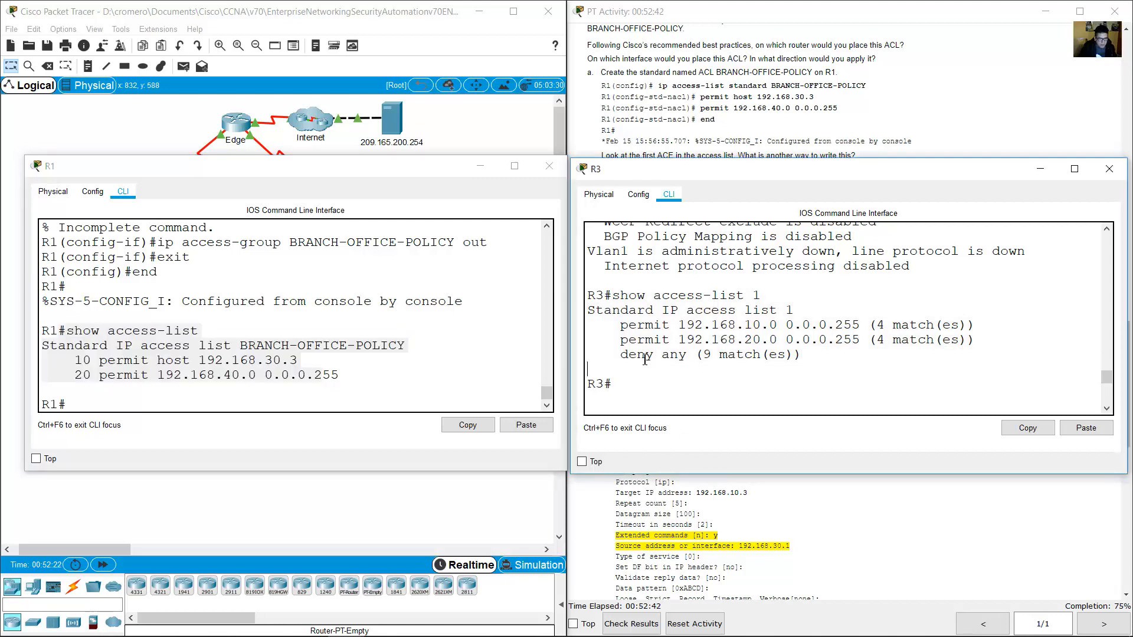
{"action": "left_click_drag", "start_coordinate": [645, 359], "coordinate": [706, 360]}
{"action": "left_click_drag", "start_coordinate": [706, 358], "coordinate": [798, 358]}
{"action": "left_click", "coordinate": [365, 374]}
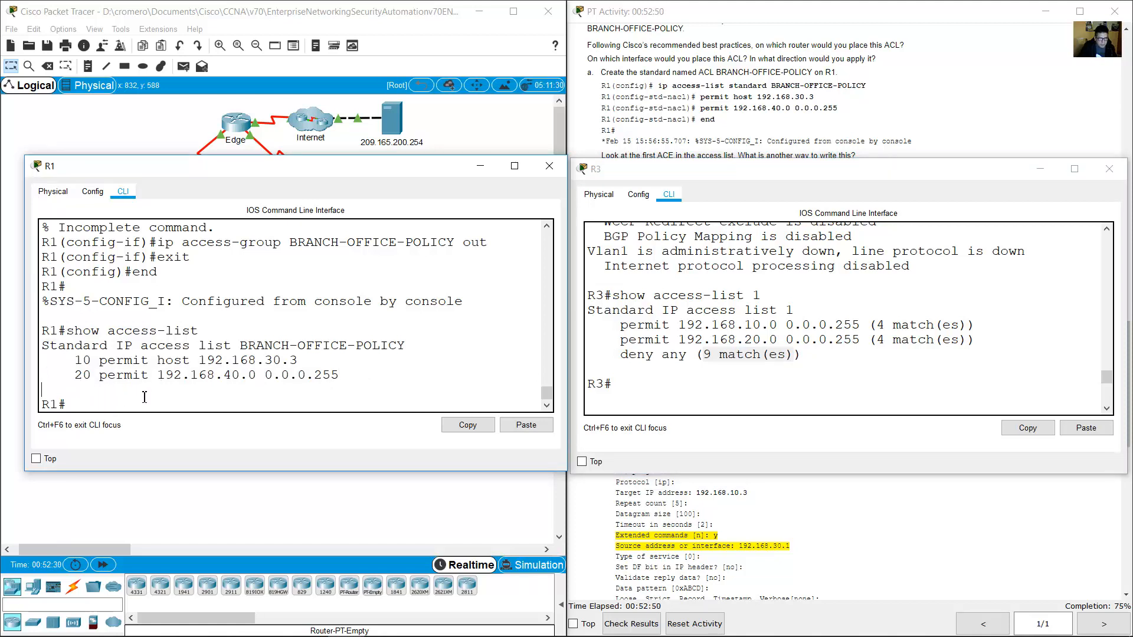
{"action": "left_click", "coordinate": [481, 166]}
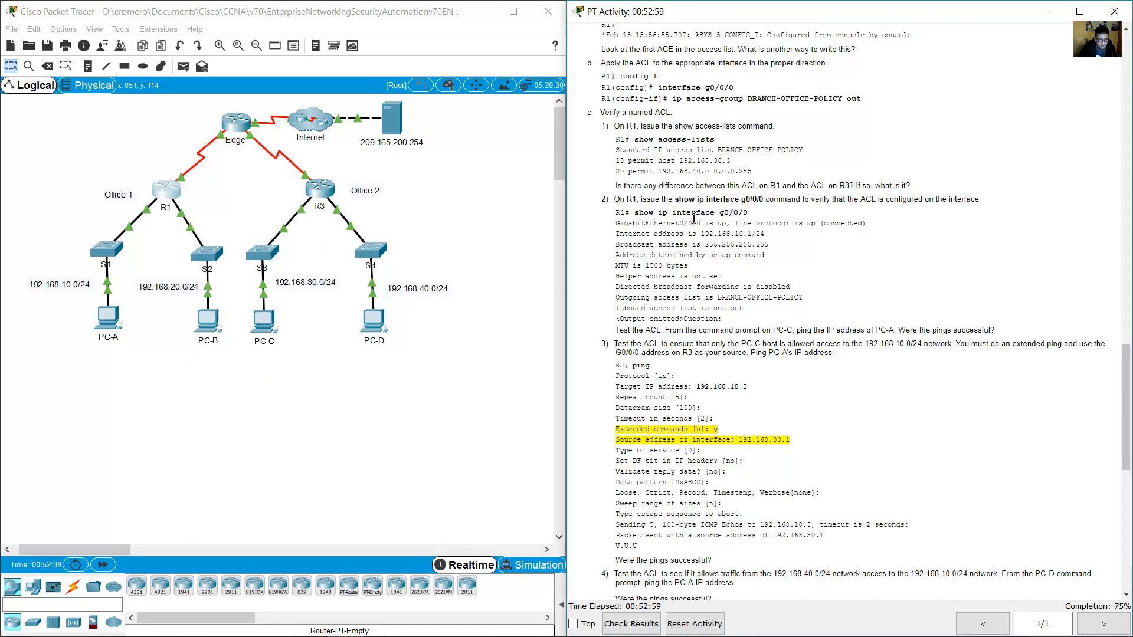
Run show ip interface g0/0/0 in R1's CLI to verify that the ACL is configured on the interface
{"action": "left_click_drag", "start_coordinate": [678, 212], "coordinate": [759, 199]}
{"action": "left_click", "coordinate": [687, 199]}
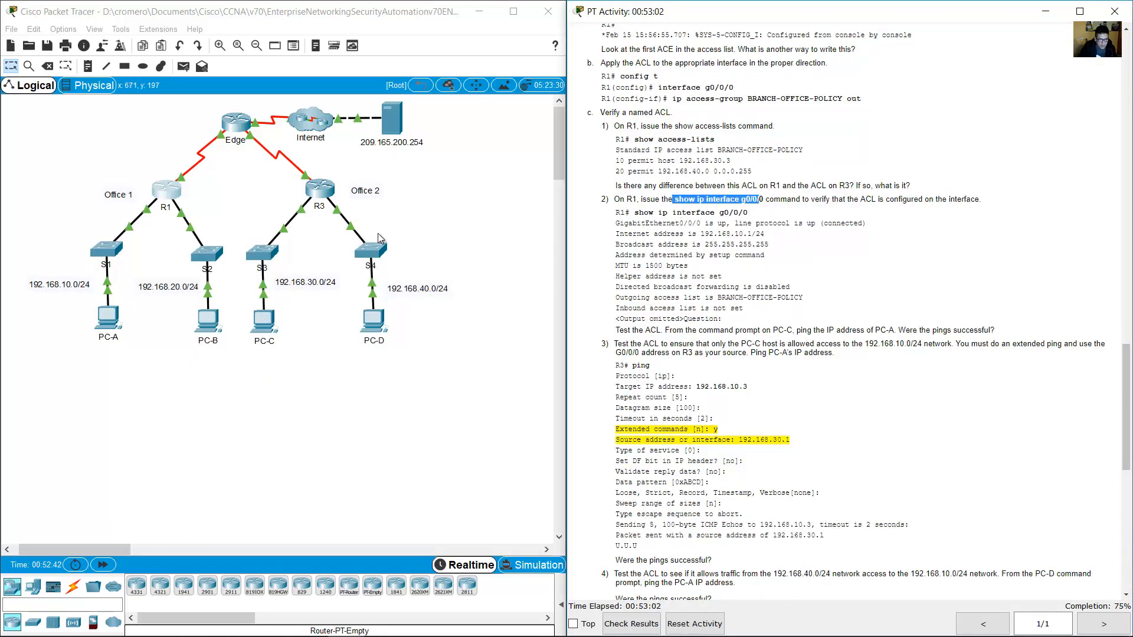
{"action": "left_click", "coordinate": [166, 187]}
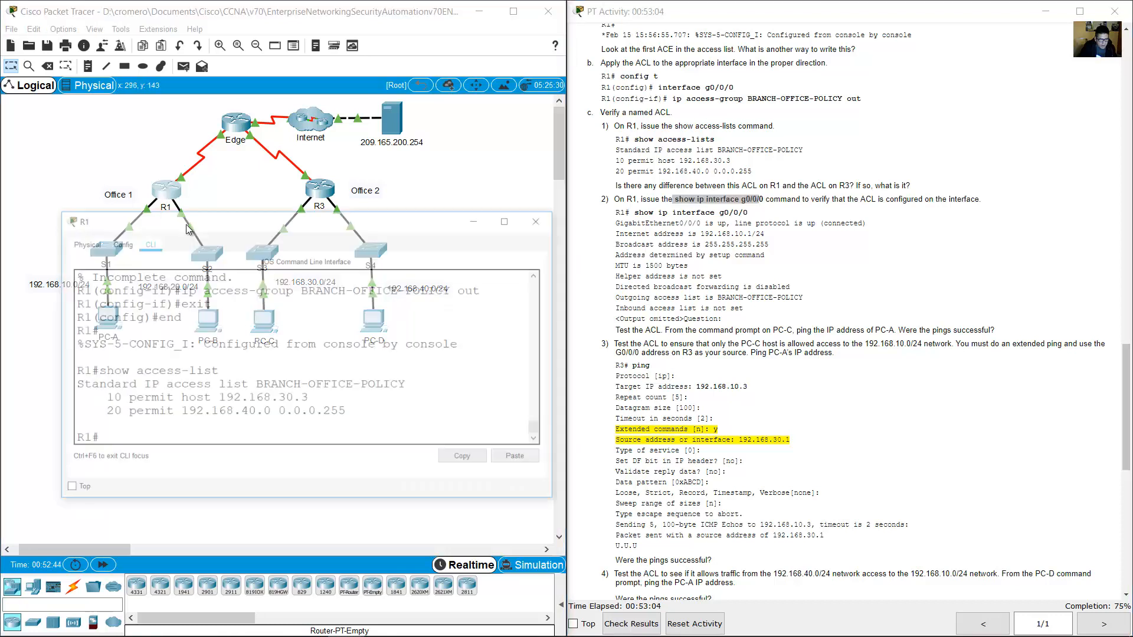
{"action": "left_click_drag", "start_coordinate": [331, 169], "coordinate": [311, 317]}
{"action": "type", "text": "show ip"}
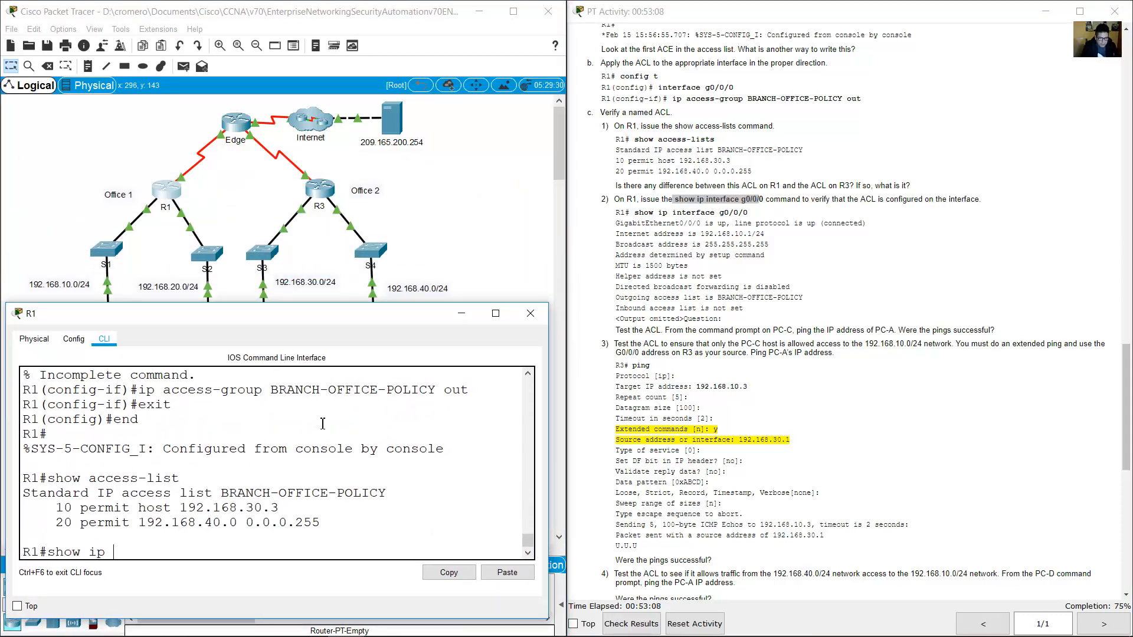
{"action": "type", "text": " interface g0/0/0"}
{"action": "key", "text": "Return"}
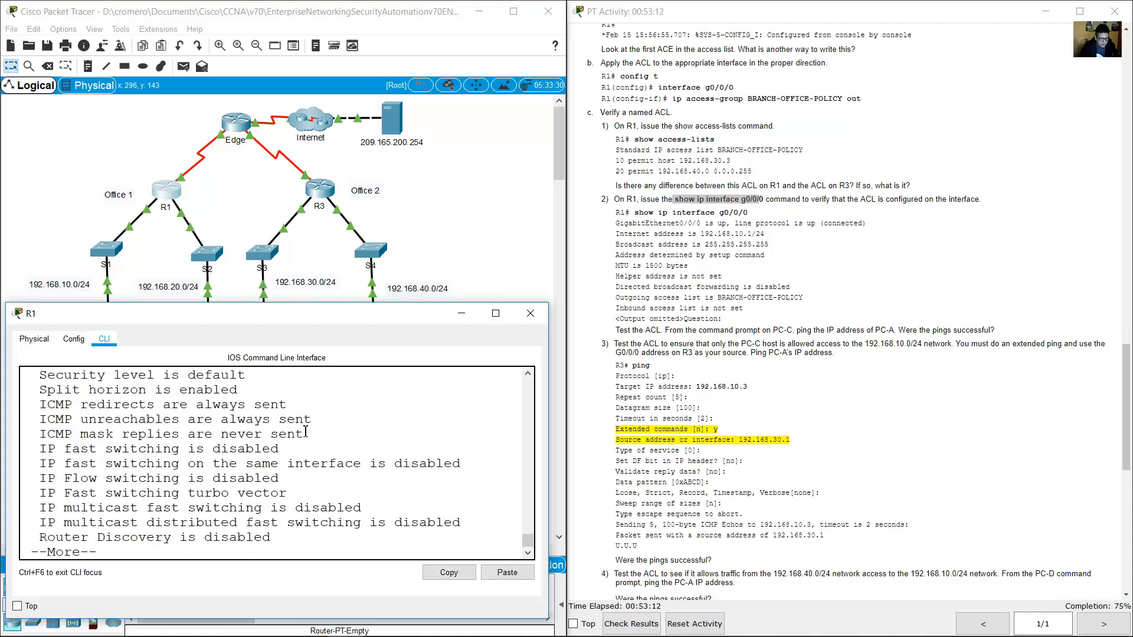
Examine the outgoing access list line in the interface output and minimize R1's window
{"action": "scroll", "coordinate": [306, 433], "scroll_direction": "up", "scroll_amount": 4}
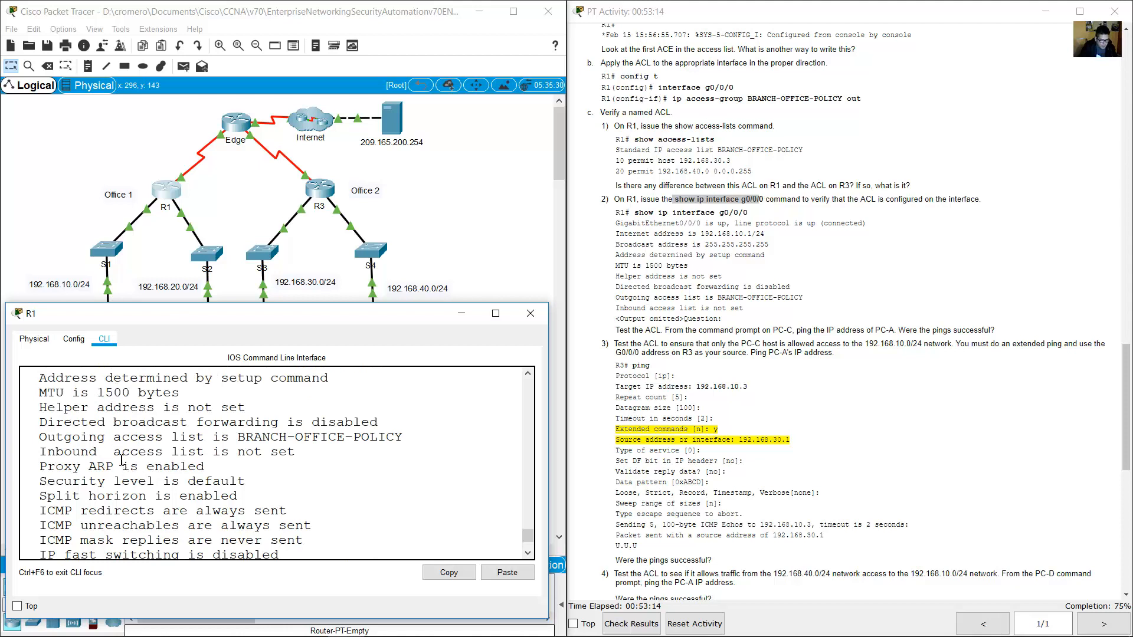
{"action": "left_click_drag", "start_coordinate": [47, 438], "coordinate": [418, 434]}
{"action": "left_click", "coordinate": [462, 313]}
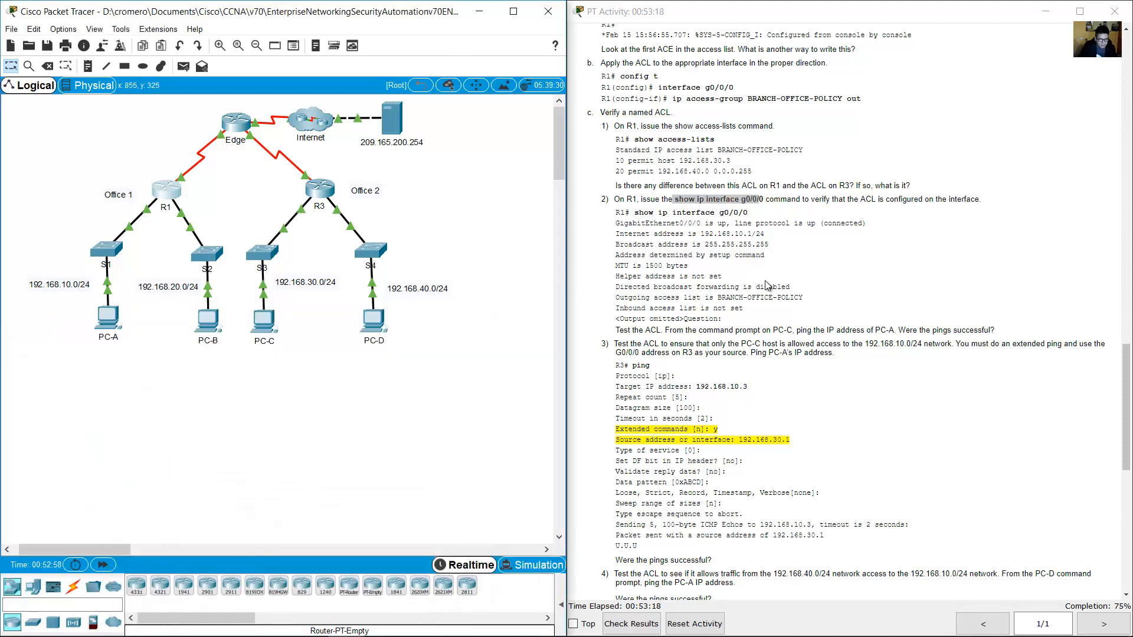
Read the instruction to ping PC-A from PC-C and open PC-C's command prompt
{"action": "left_click", "coordinate": [772, 285]}
{"action": "scroll", "coordinate": [771, 259], "scroll_direction": "down", "scroll_amount": 3}
{"action": "scroll", "coordinate": [771, 259], "scroll_direction": "down", "scroll_amount": 6}
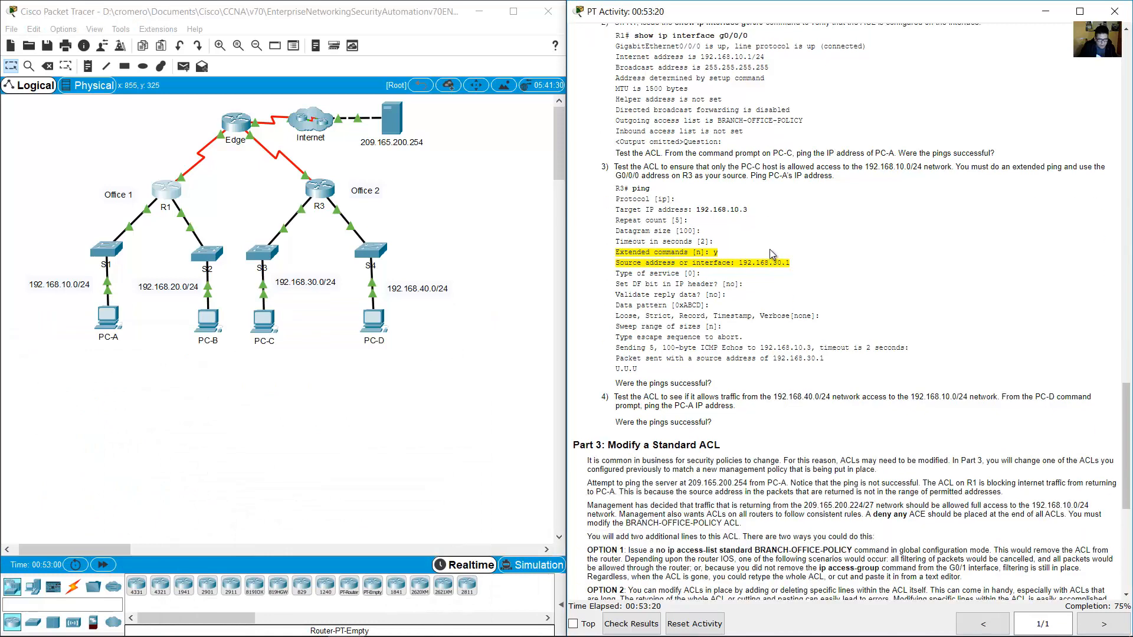
{"action": "left_click_drag", "start_coordinate": [677, 117], "coordinate": [895, 116]}
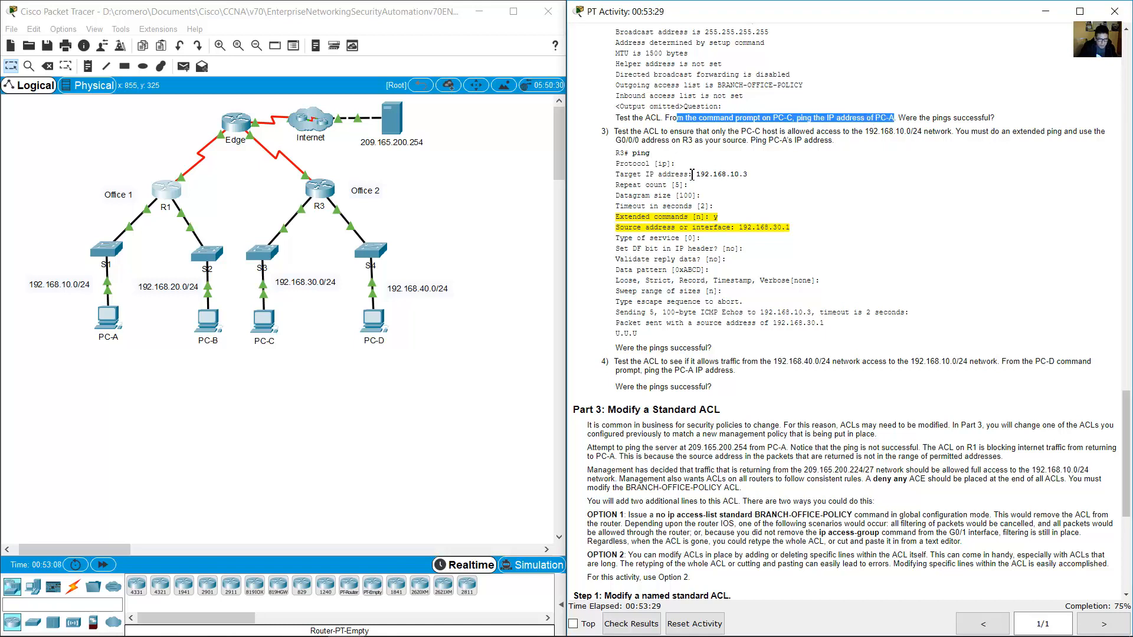
{"action": "left_click", "coordinate": [292, 386]}
{"action": "left_click_drag", "start_coordinate": [296, 408], "coordinate": [264, 325]}
{"action": "left_click_drag", "start_coordinate": [146, 371], "coordinate": [80, 308]}
{"action": "left_click", "coordinate": [263, 324]}
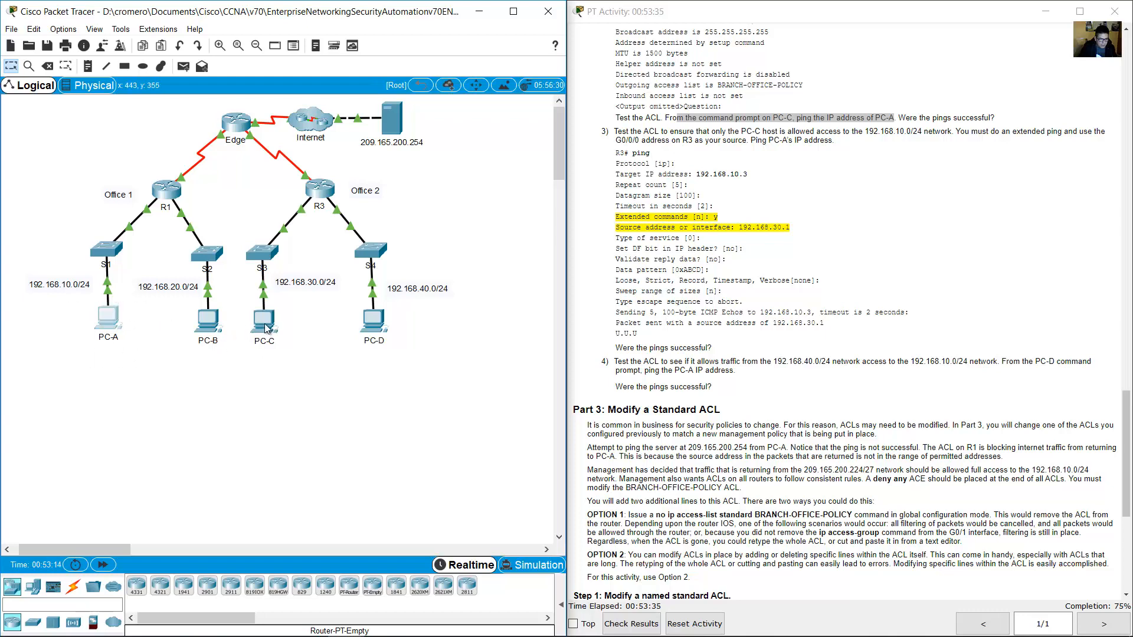
Look up PC-A's IP address in the activity's addressing table
{"action": "left_click", "coordinate": [875, 243]}
{"action": "scroll", "coordinate": [888, 237], "scroll_direction": "up", "scroll_amount": 15}
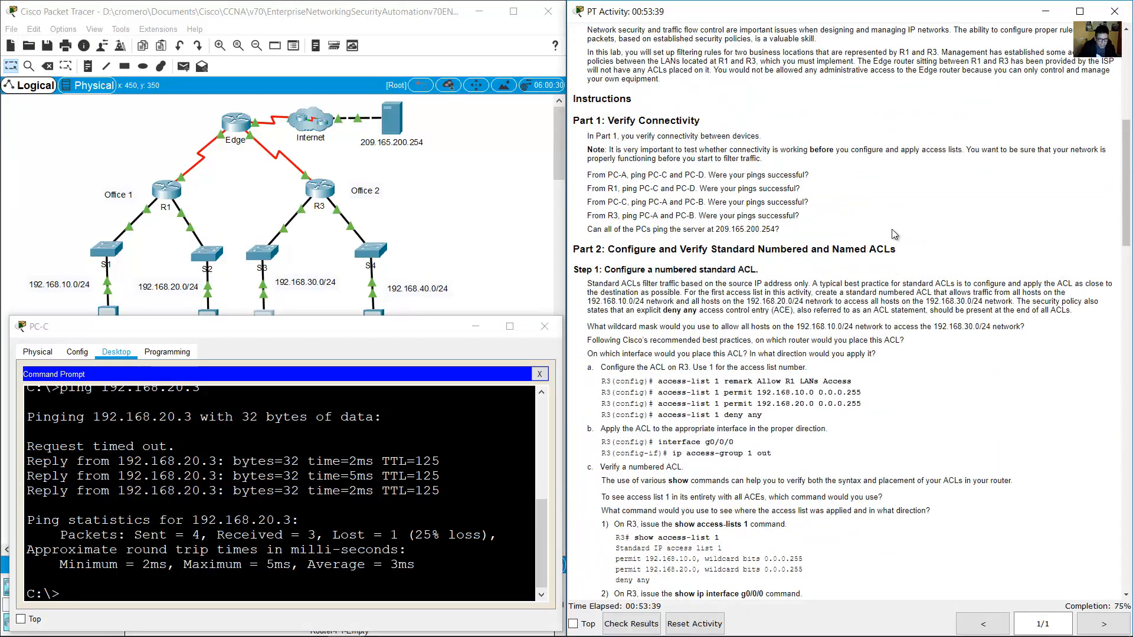
{"action": "scroll", "coordinate": [891, 229], "scroll_direction": "up", "scroll_amount": 5}
{"action": "left_click_drag", "start_coordinate": [827, 172], "coordinate": [861, 176]}
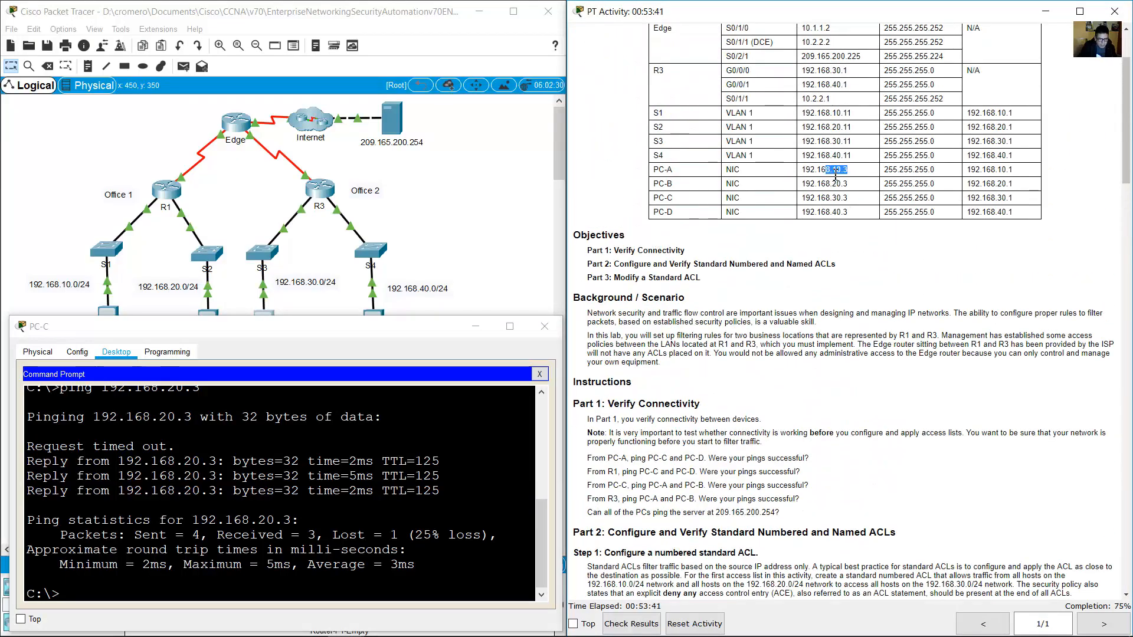
Ping PC-A at 192.168.10.3 from PC-C by editing the previous ping command
{"action": "left_click", "coordinate": [78, 569]}
{"action": "key", "text": "Up"}
{"action": "key", "text": "Left"}
{"action": "key", "text": "Left"}
{"action": "key", "text": "Left"}
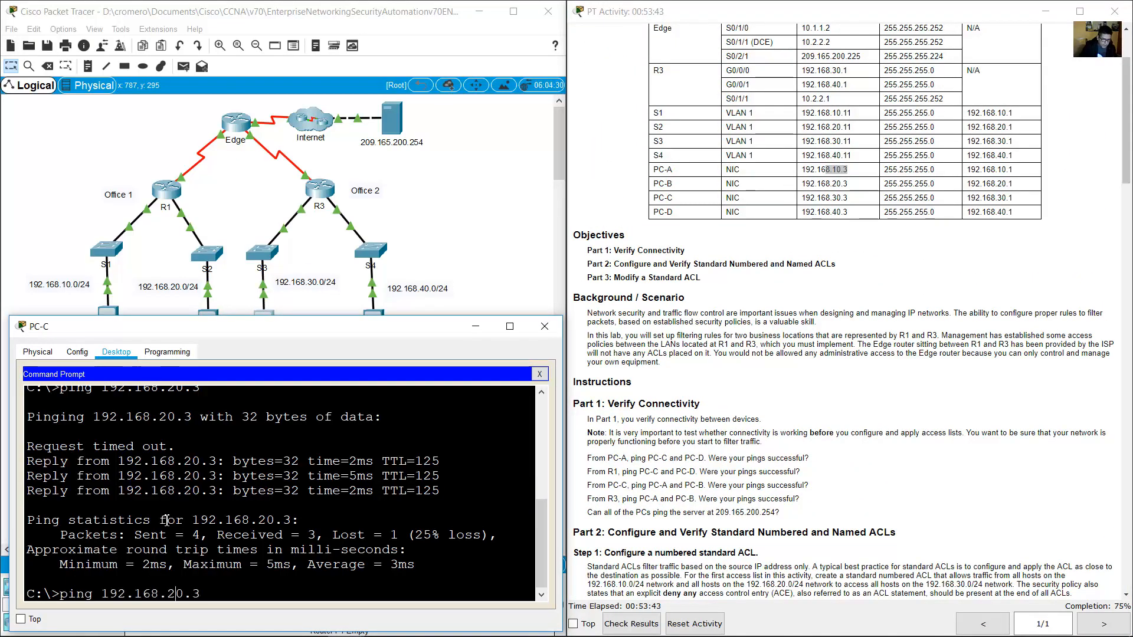
{"action": "key", "text": "BackSpace"}
{"action": "type", "text": "1"}
{"action": "key", "text": "Return"}
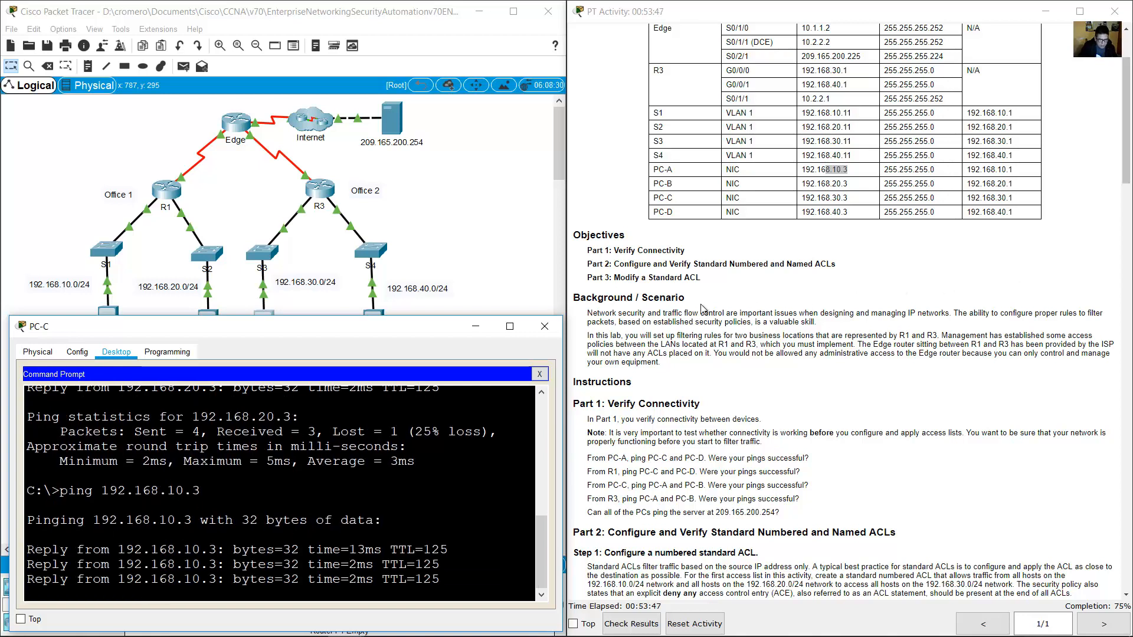
Return to the ACL test questions and read the instruction for an extended ping from R3's G0/0/0 address to PC-A
{"action": "left_click", "coordinate": [1124, 186]}
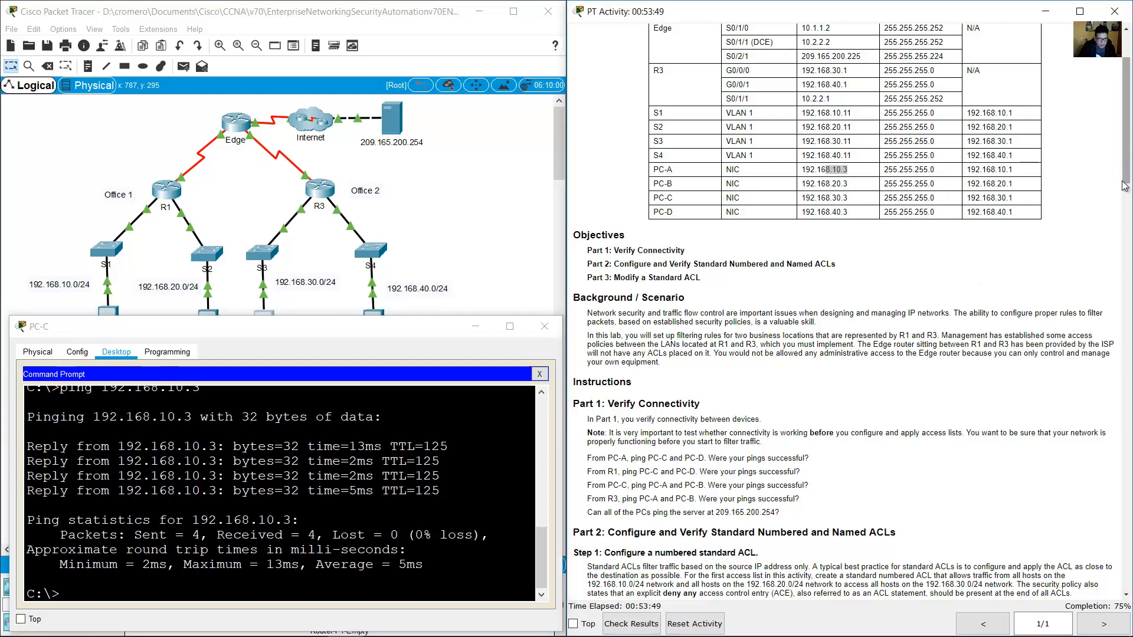
{"action": "scroll", "coordinate": [907, 169], "scroll_direction": "down", "scroll_amount": 10}
{"action": "scroll", "coordinate": [907, 169], "scroll_direction": "down", "scroll_amount": 3}
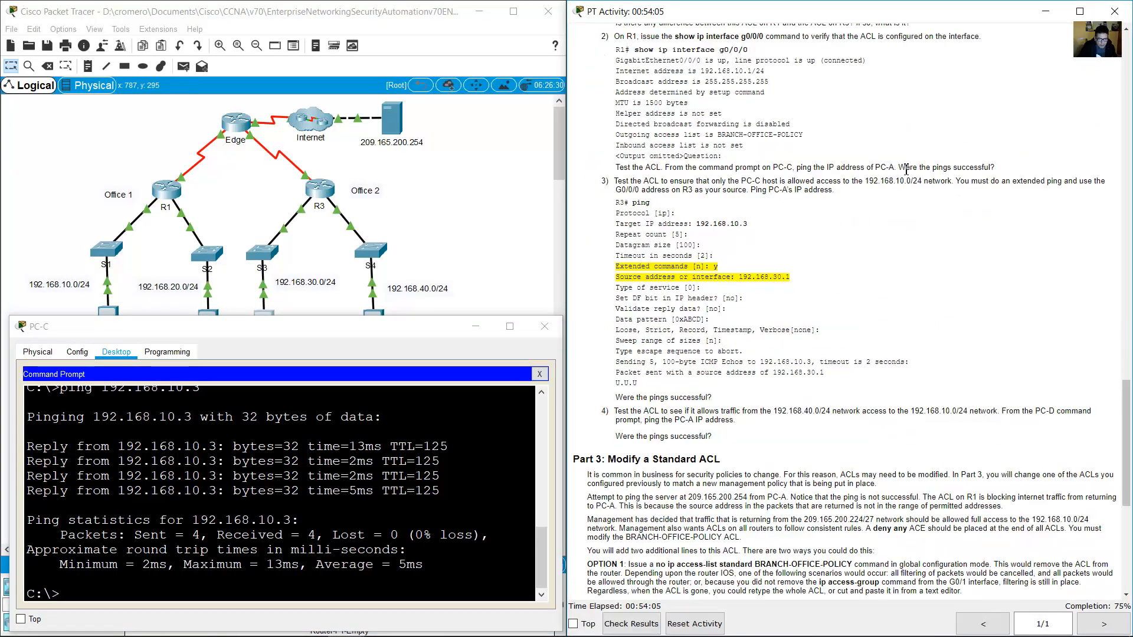
{"action": "left_click_drag", "start_coordinate": [907, 169], "coordinate": [1000, 174]}
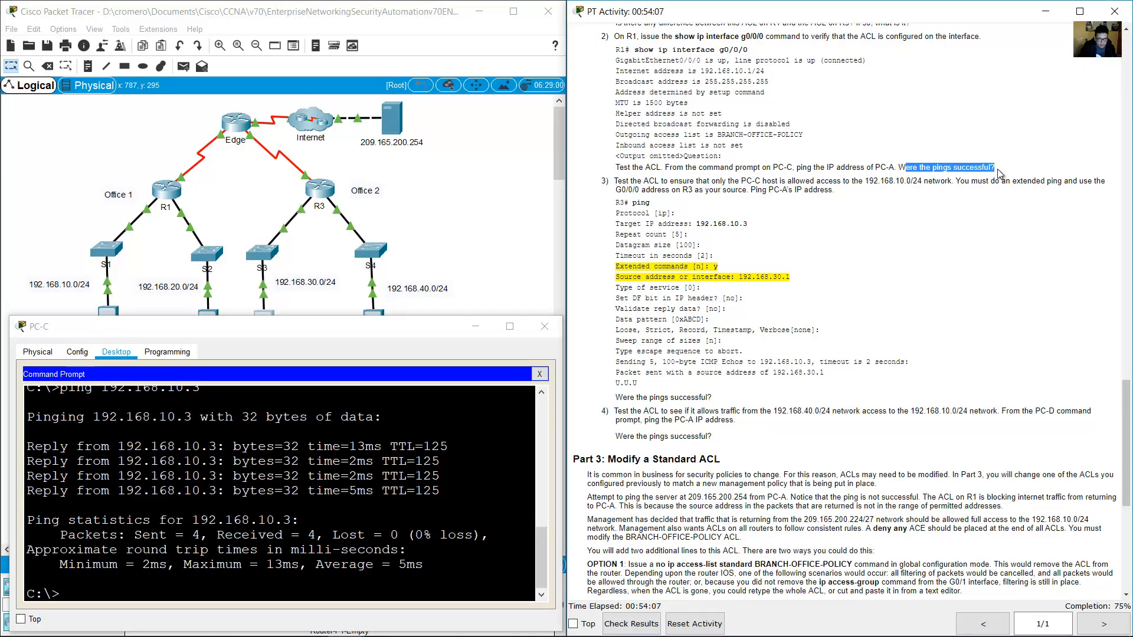
{"action": "scroll", "coordinate": [838, 253], "scroll_direction": "down", "scroll_amount": 1}
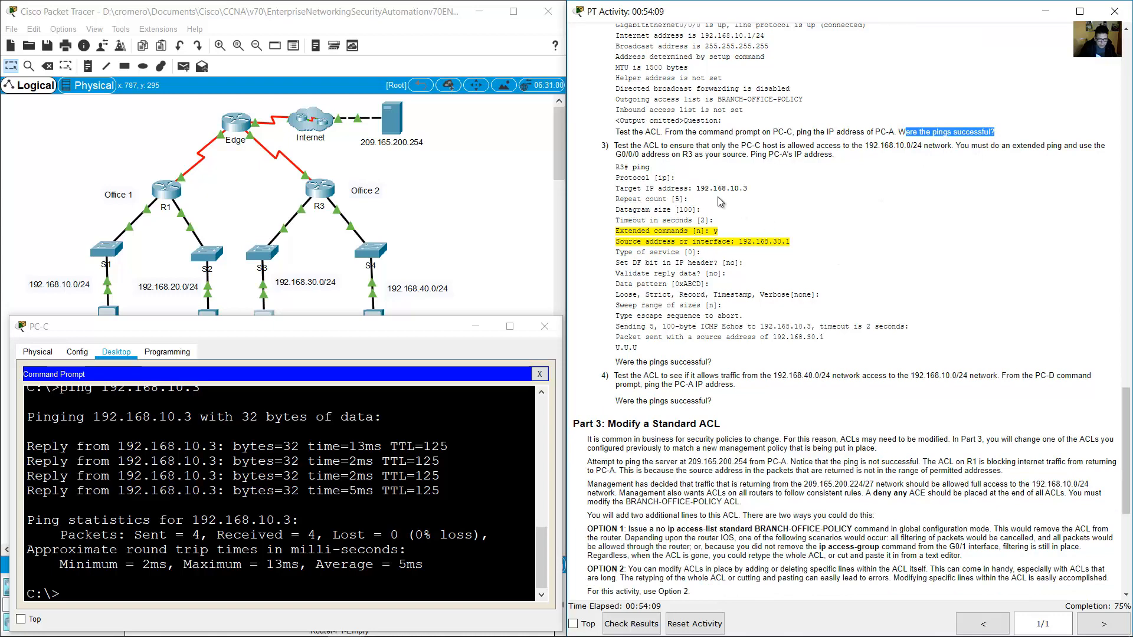
{"action": "left_click_drag", "start_coordinate": [615, 146], "coordinate": [834, 158]}
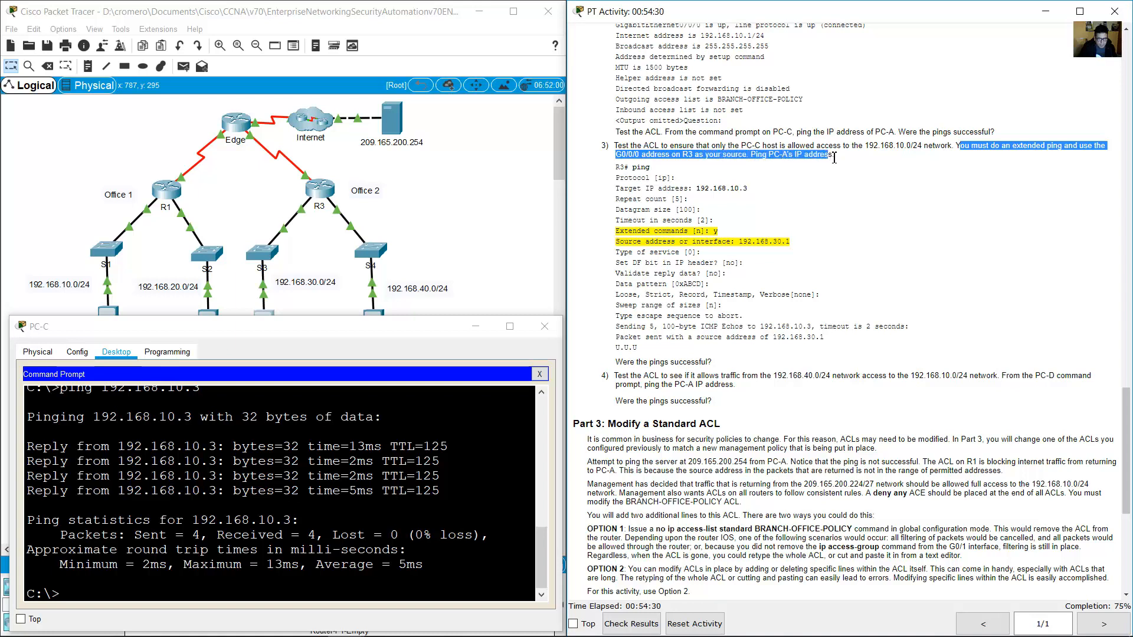
Open R3's CLI, enter privileged EXEC mode and start an interactive ping with the default IP protocol
{"action": "left_click", "coordinate": [271, 193]}
{"action": "left_click_drag", "start_coordinate": [354, 162], "coordinate": [286, 203]}
{"action": "left_click", "coordinate": [273, 208]}
{"action": "mouse_move", "coordinate": [302, 210]}
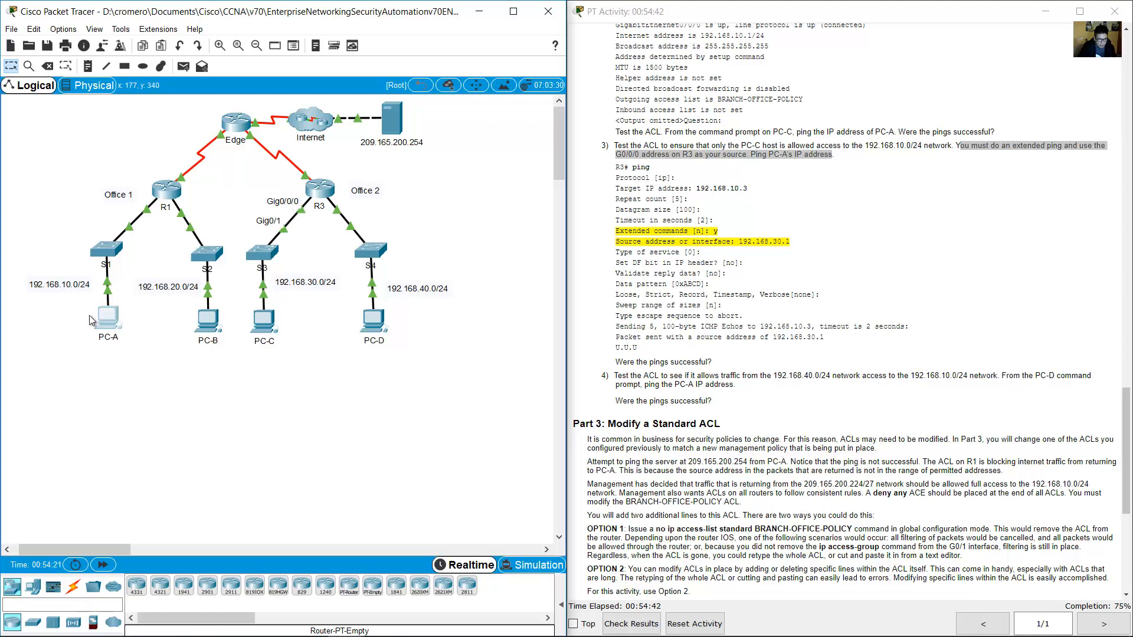
{"action": "left_click", "coordinate": [320, 189]}
{"action": "left_click_drag", "start_coordinate": [745, 176], "coordinate": [186, 325]}
{"action": "key", "text": "Return"}
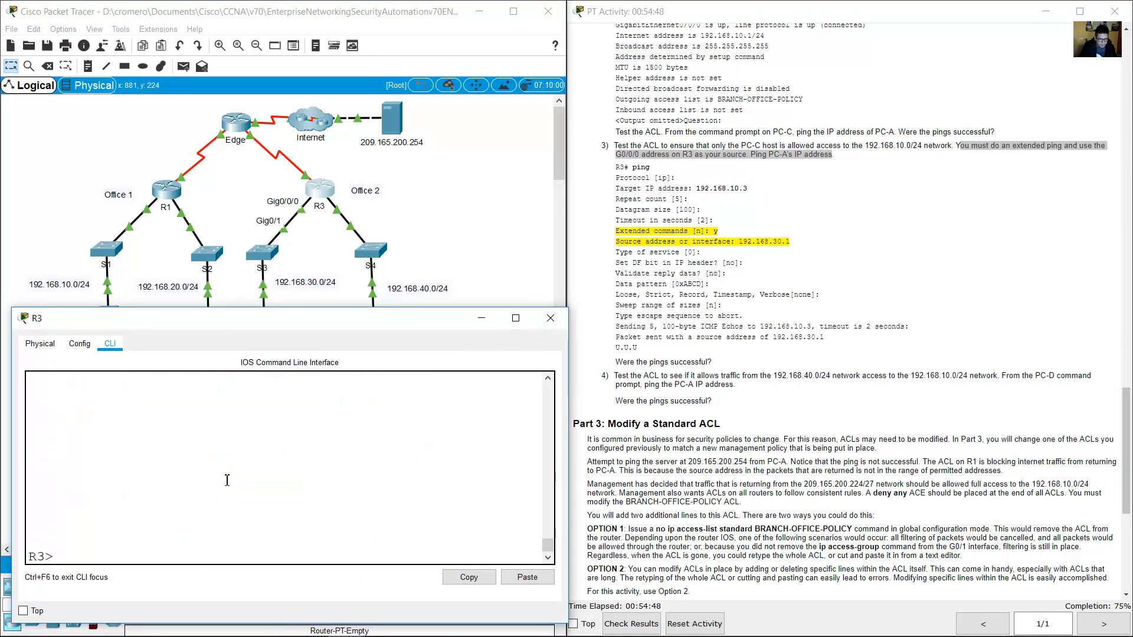
{"action": "type", "text": "en"}
{"action": "key", "text": "Return"}
{"action": "type", "text": "ping"}
{"action": "key", "text": "Return"}
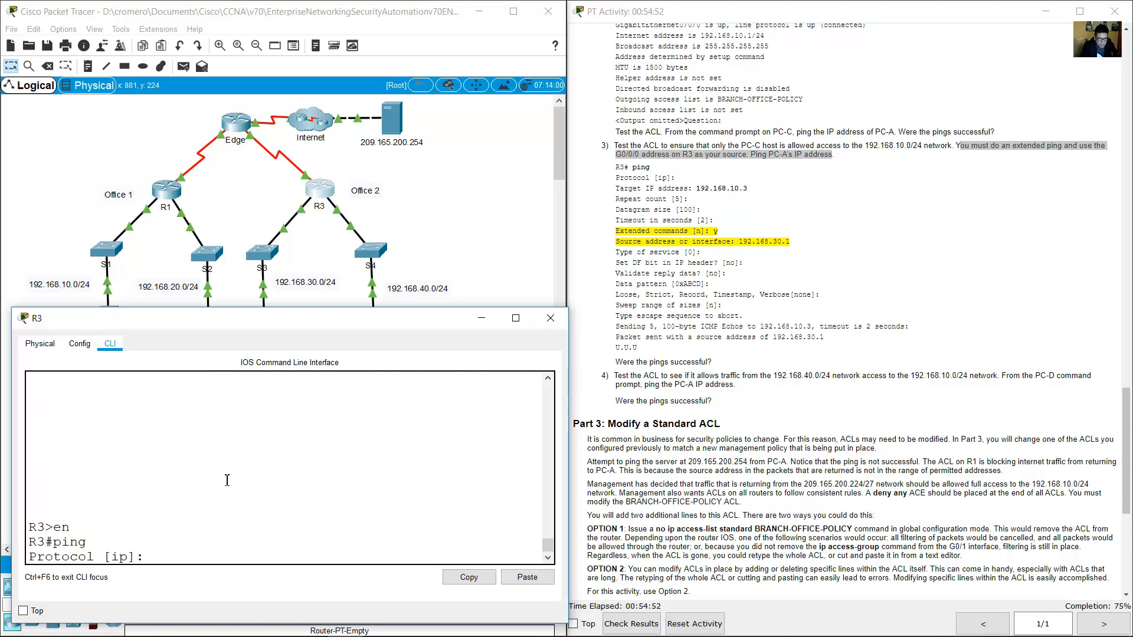
{"action": "key", "text": "Return"}
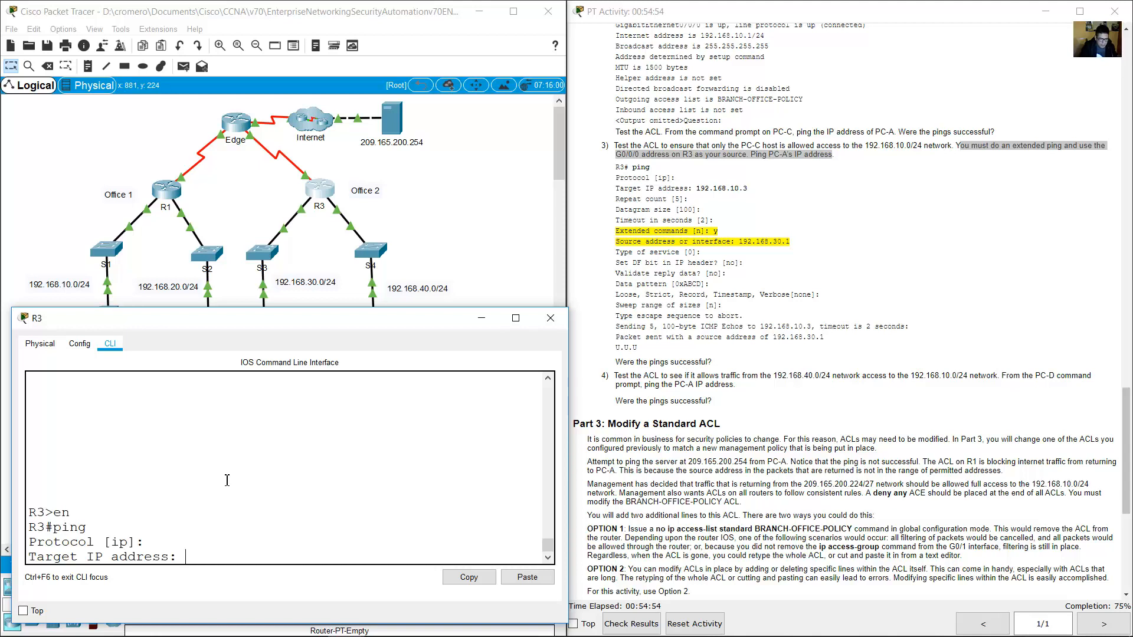
Set the ping target to 192.168.10.3, keep the default repeat count, datagram size and timeout, and enable extended commands
{"action": "left_click", "coordinate": [62, 245]}
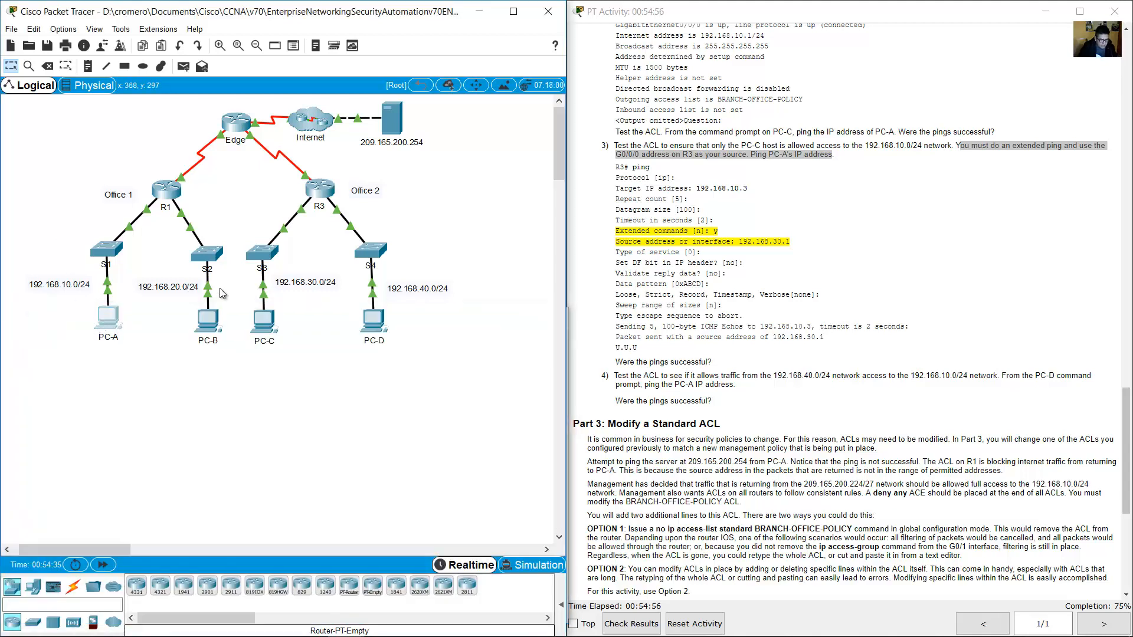
{"action": "left_click", "coordinate": [327, 192]}
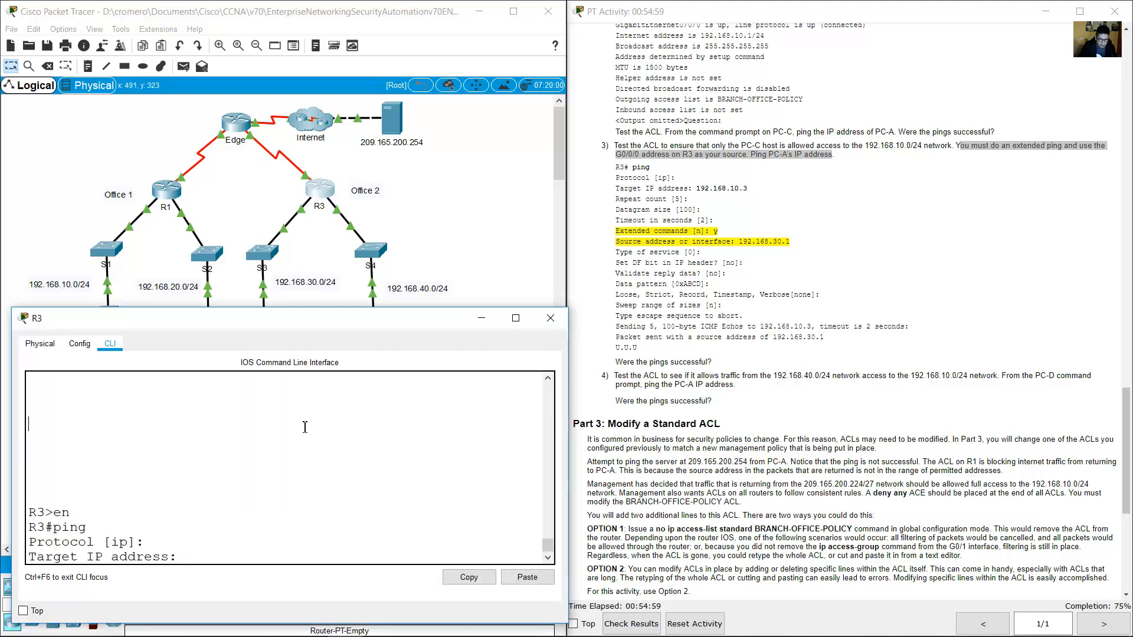
{"action": "type", "text": "192.168.10.3"}
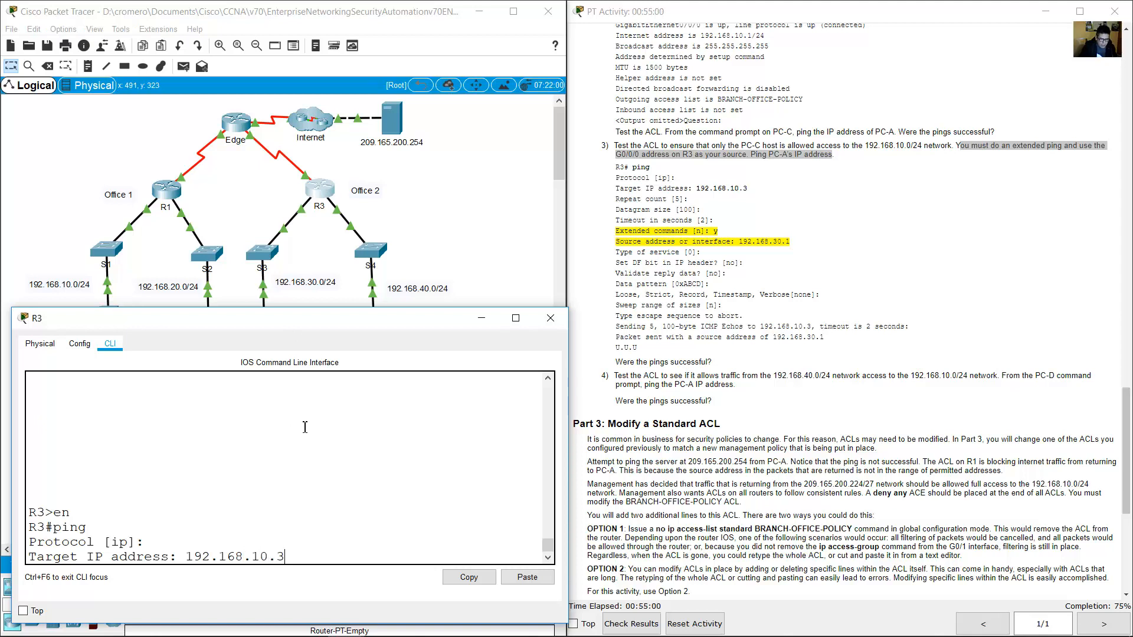
{"action": "key", "text": "Return"}
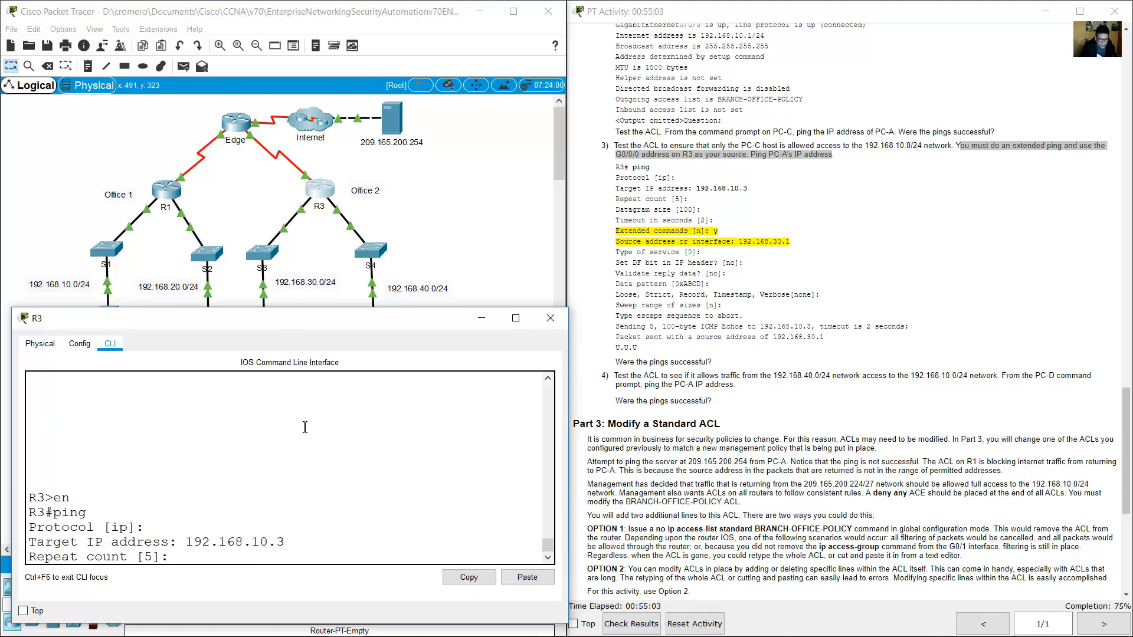
{"action": "key", "text": "Return"}
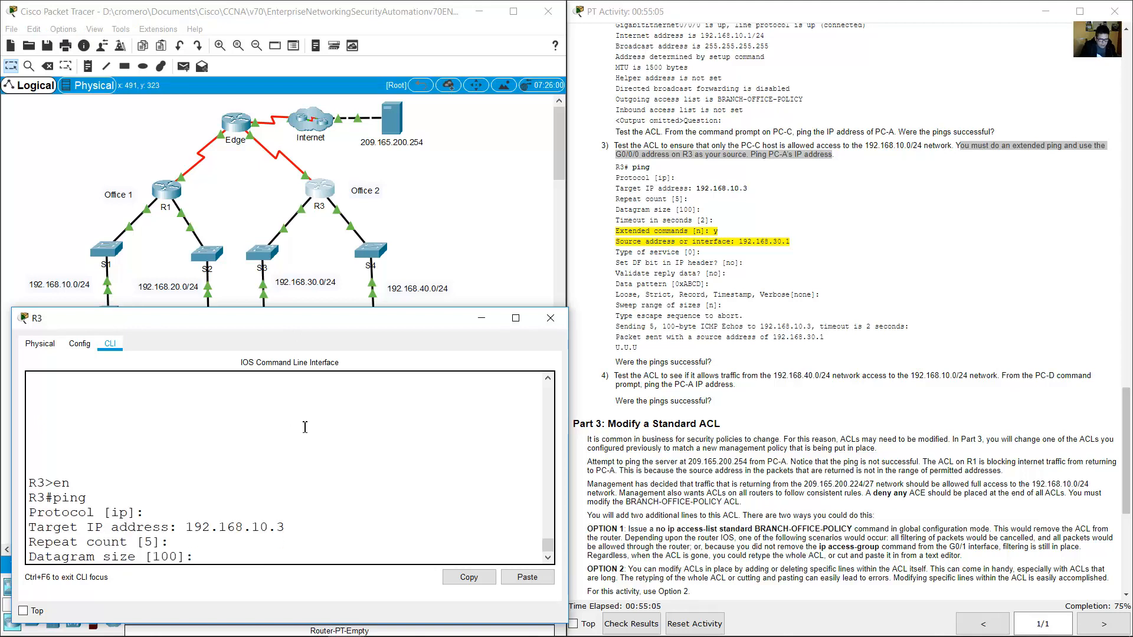
{"action": "key", "text": "Return"}
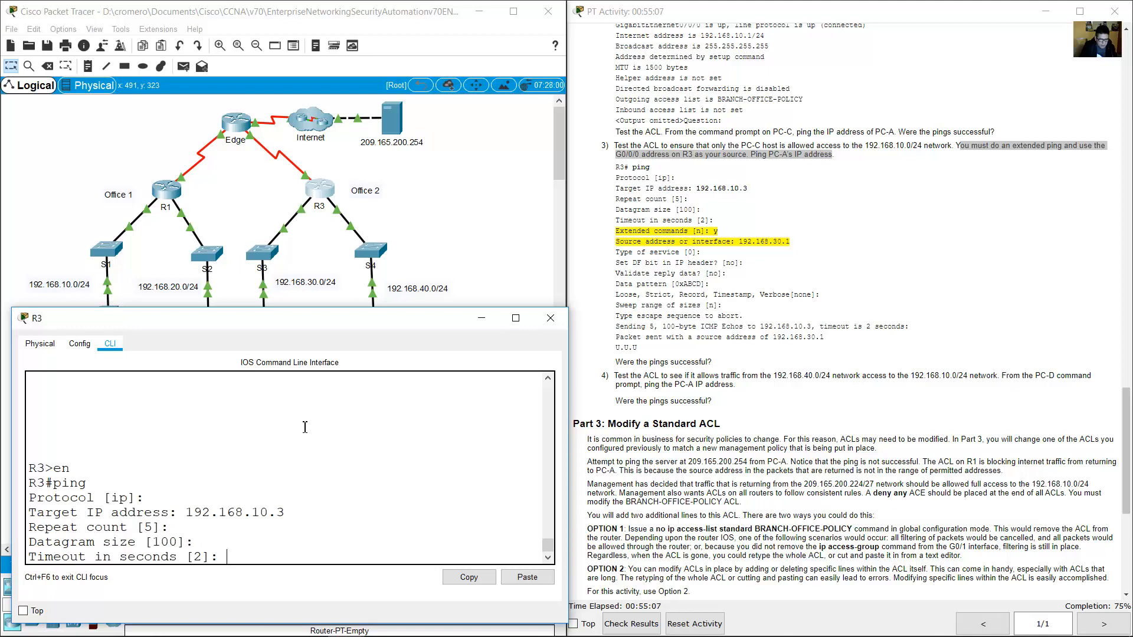
{"action": "key", "text": "Return"}
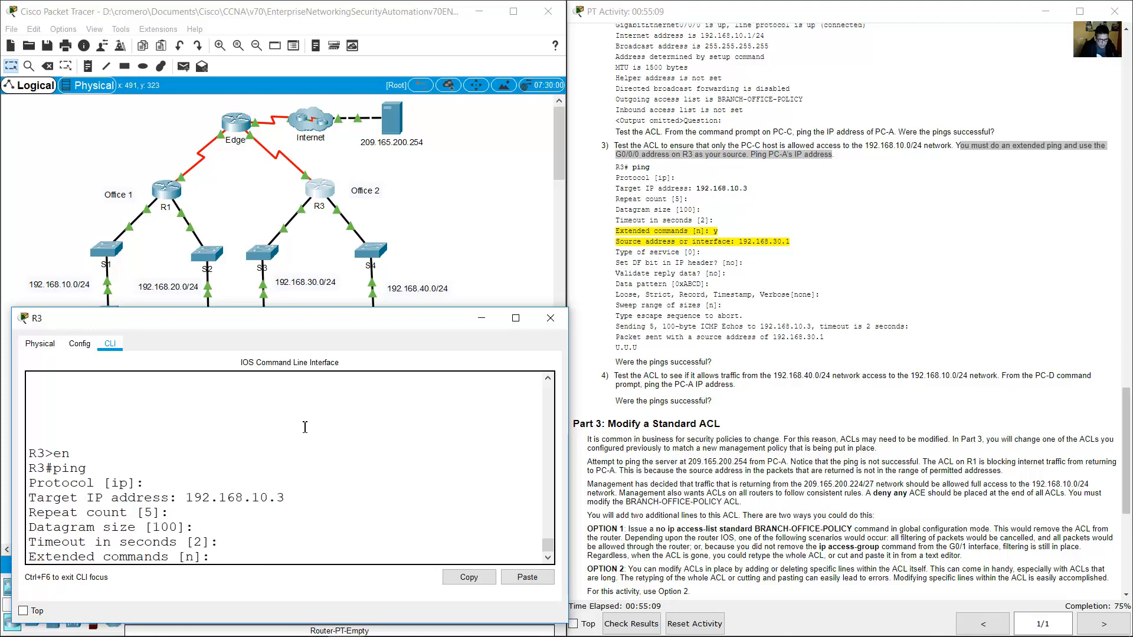
{"action": "type", "text": "y"}
{"action": "key", "text": "Return"}
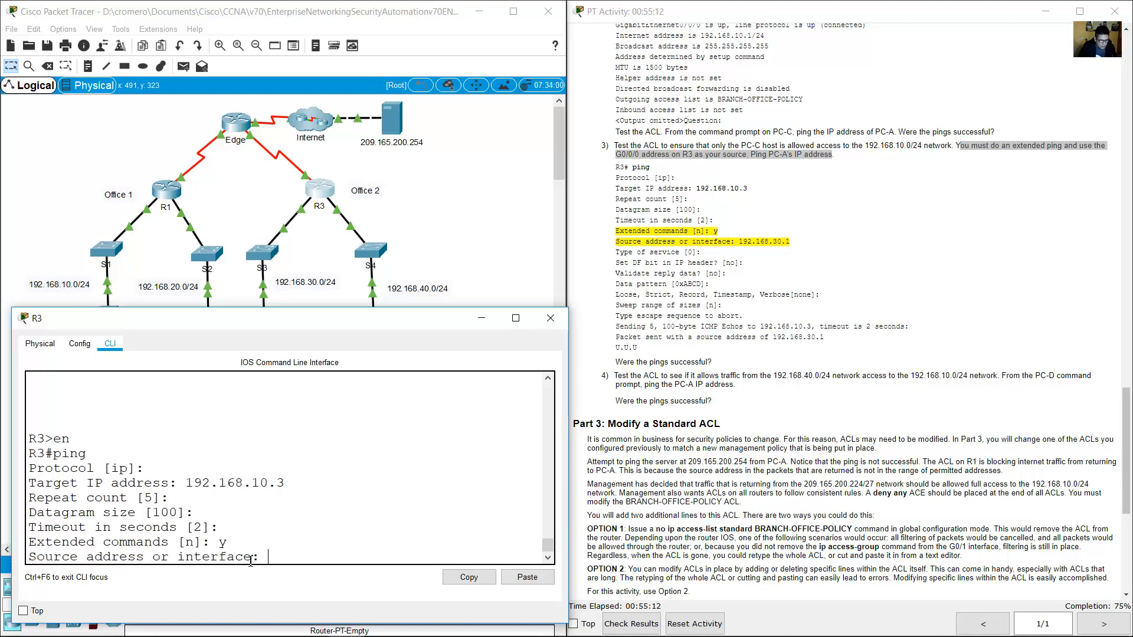
Look up R3's G0/0/0 address in the addressing table and enter 192.168.30.1 as the ping's source address
{"action": "left_click_drag", "start_coordinate": [263, 557], "coordinate": [37, 557]}
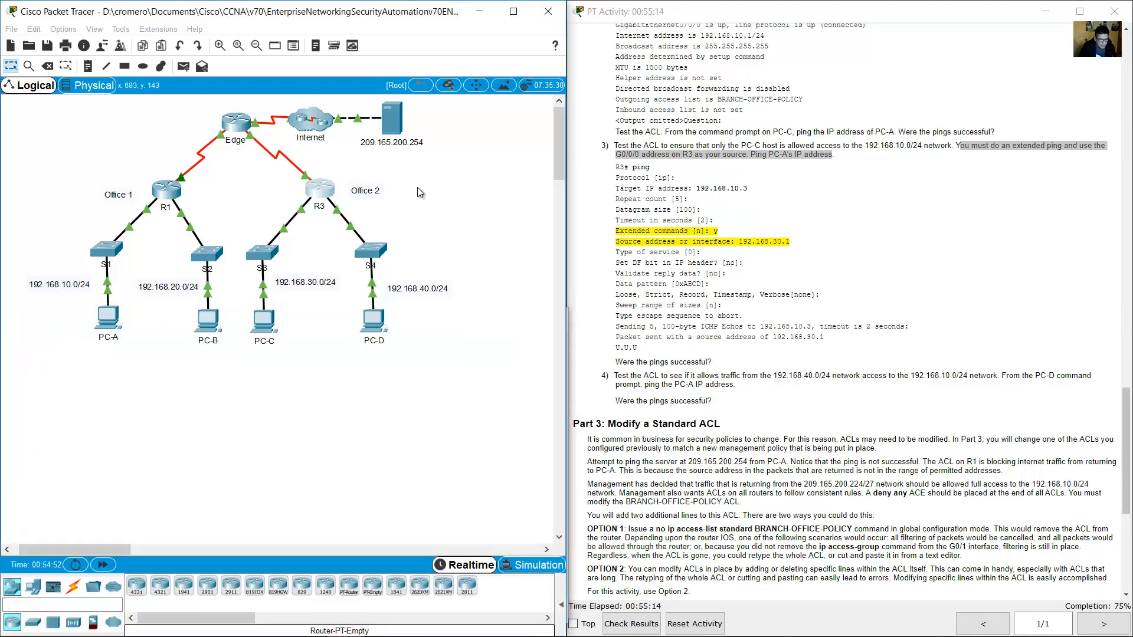
{"action": "left_click", "coordinate": [352, 225]}
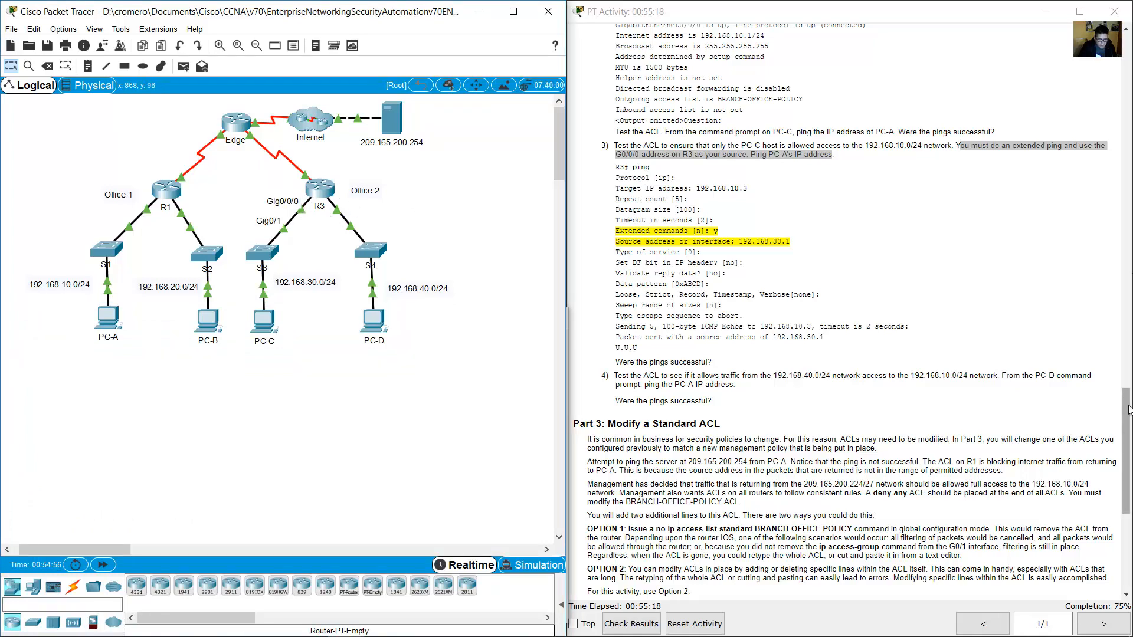
{"action": "left_click_drag", "start_coordinate": [1126, 444], "coordinate": [1122, 89]}
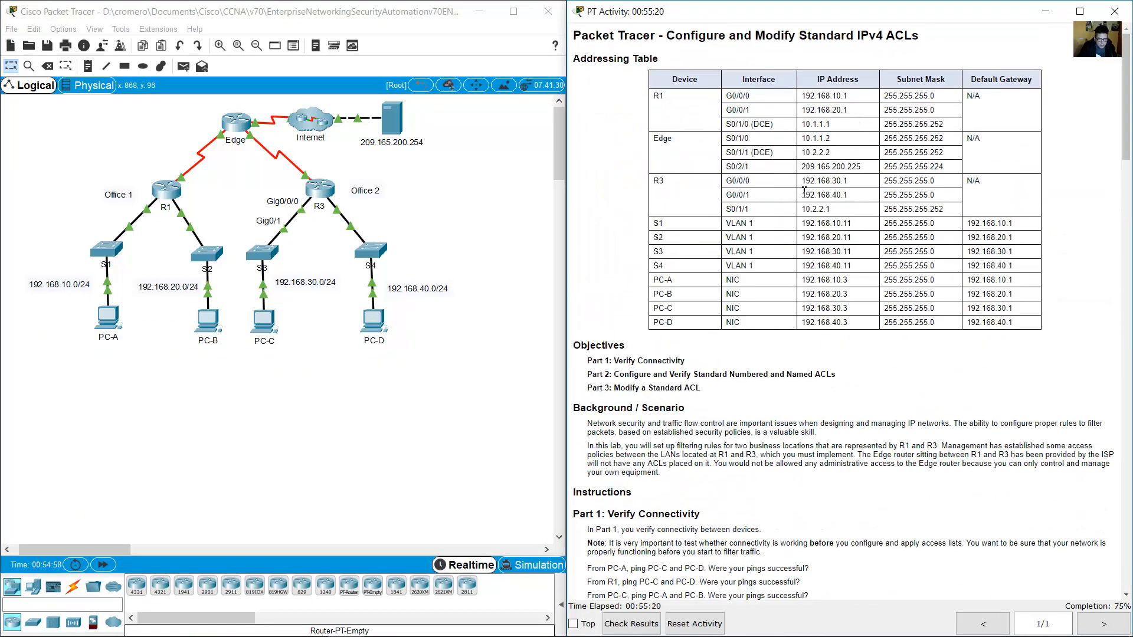
{"action": "double_click", "coordinate": [832, 179]}
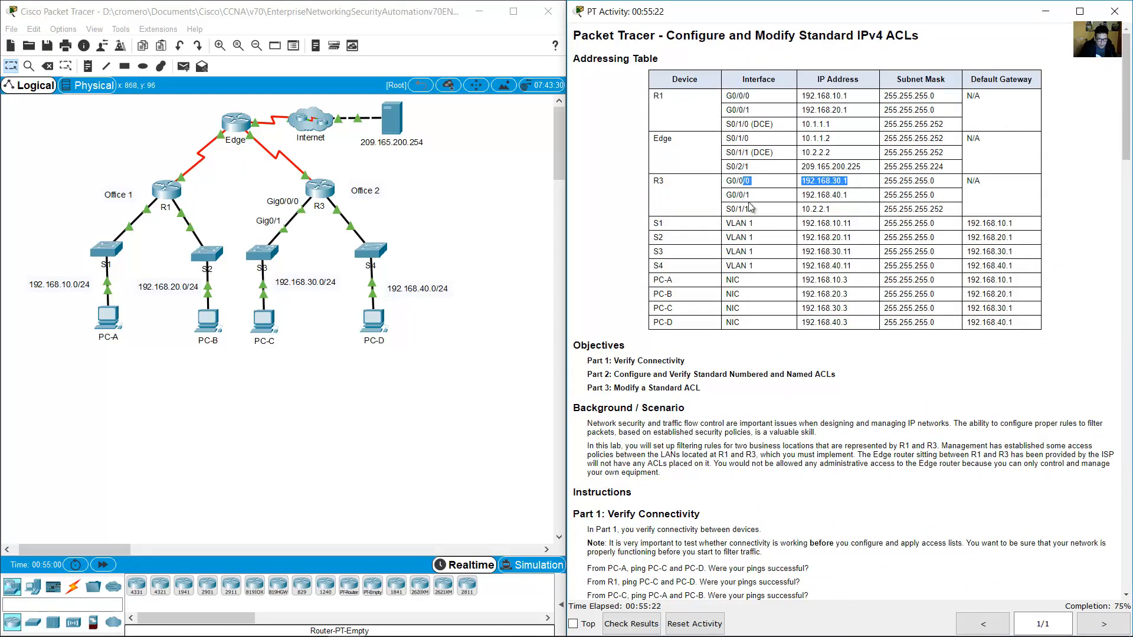
{"action": "left_click", "coordinate": [318, 191]}
{"action": "left_click", "coordinate": [453, 416]}
{"action": "type", "text": "1"}
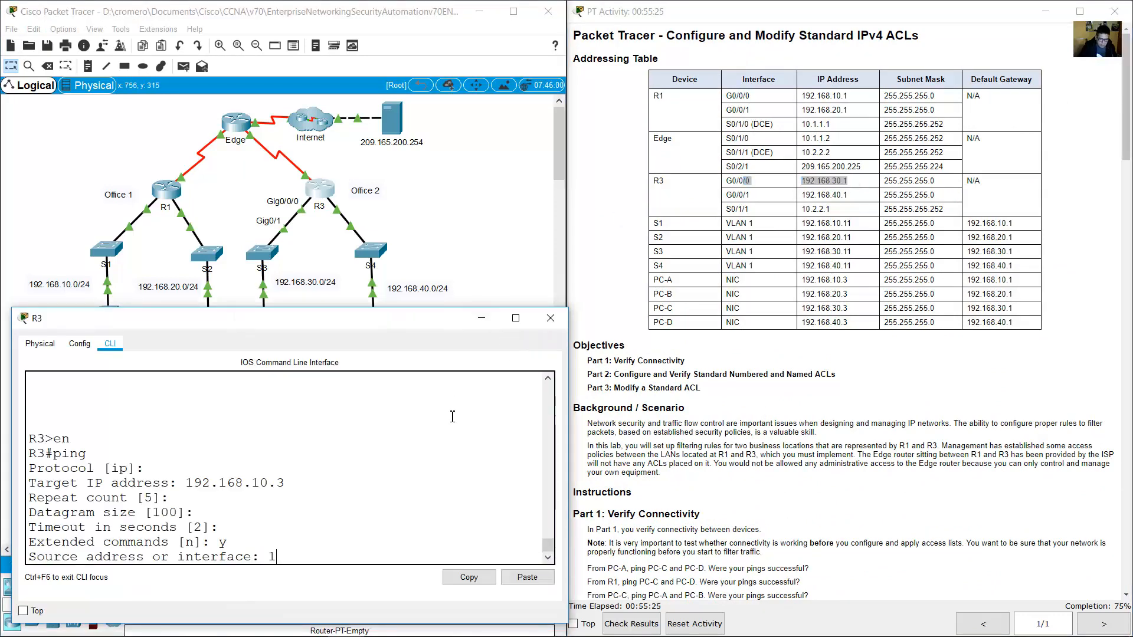
{"action": "type", "text": "92.168.30.1"}
{"action": "key", "text": "Return"}
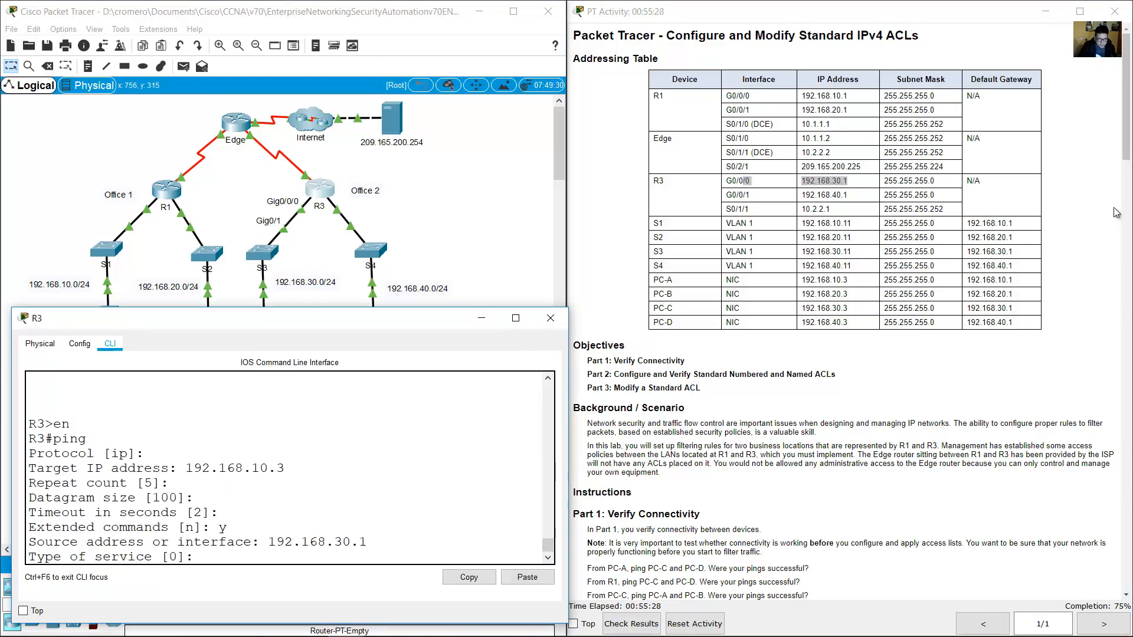
Return to the extended ping instructions and run the ping on R3 with defaults for all remaining prompts
{"action": "left_click_drag", "start_coordinate": [1121, 152], "coordinate": [1113, 391]}
{"action": "scroll", "coordinate": [830, 470], "scroll_direction": "down", "scroll_amount": 10}
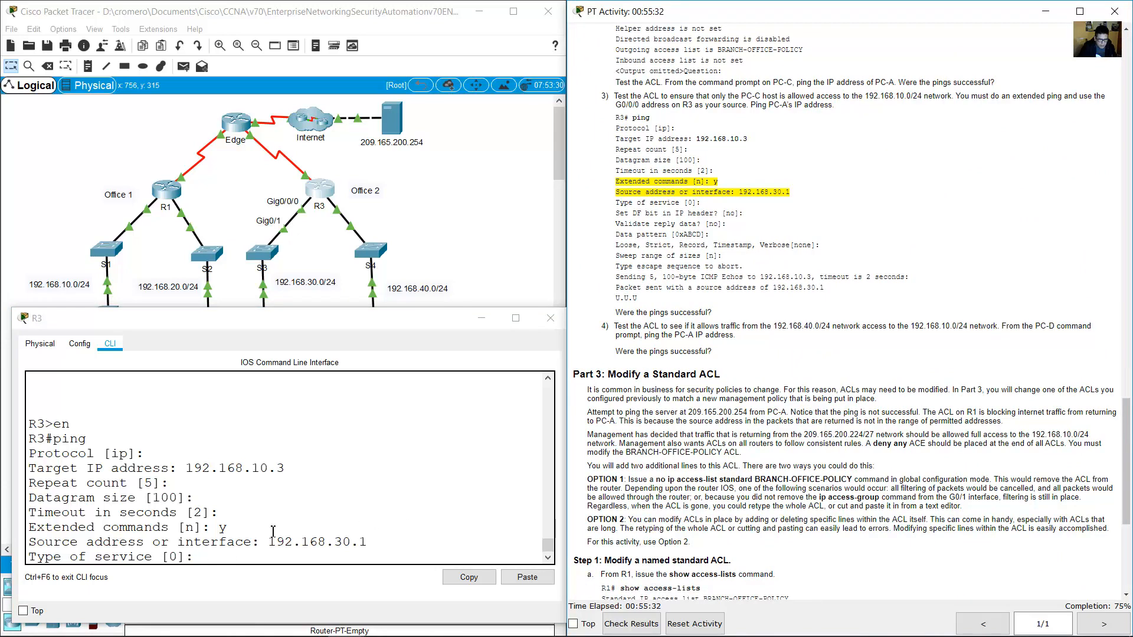
{"action": "left_click", "coordinate": [322, 529]}
{"action": "key", "text": "Return"}
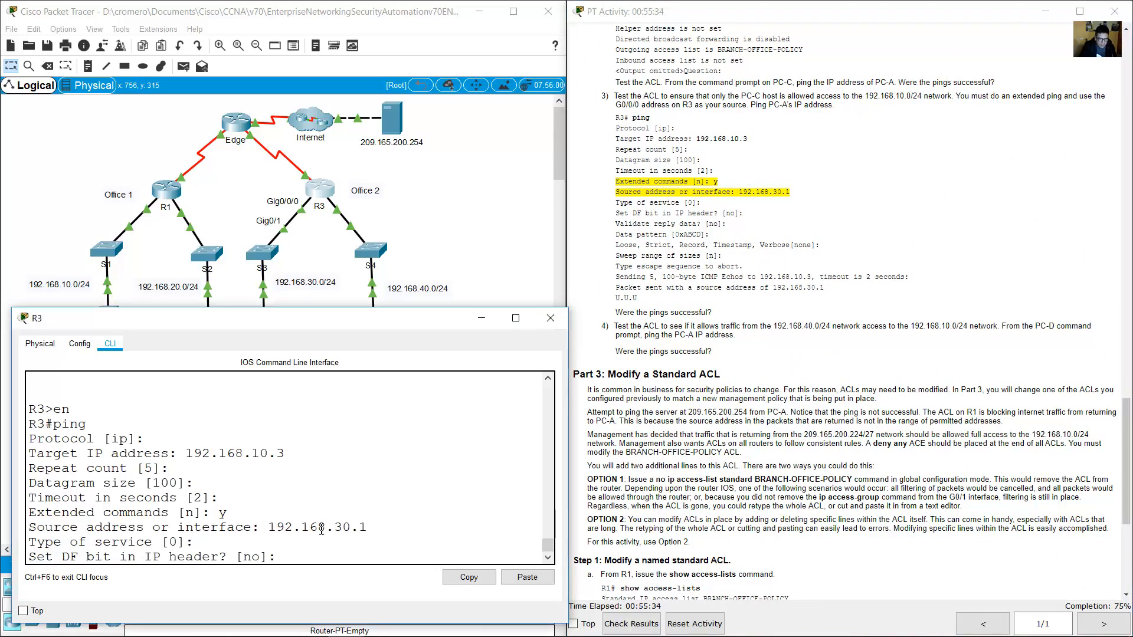
{"action": "key", "text": "Return"}
{"action": "key", "text": "Return"}
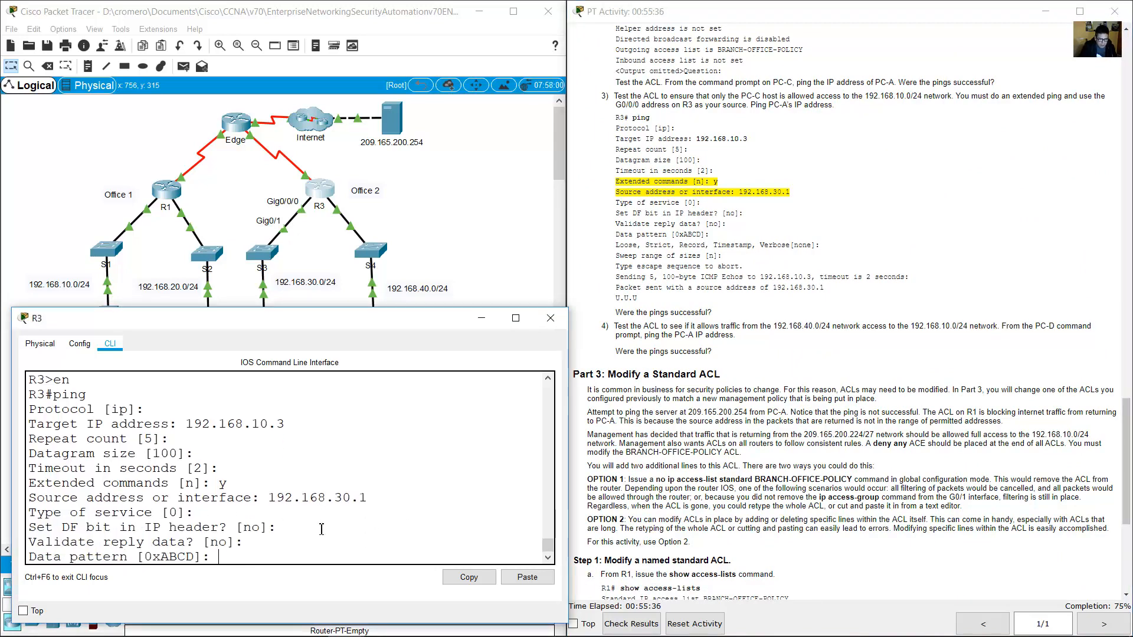
{"action": "key", "text": "Return"}
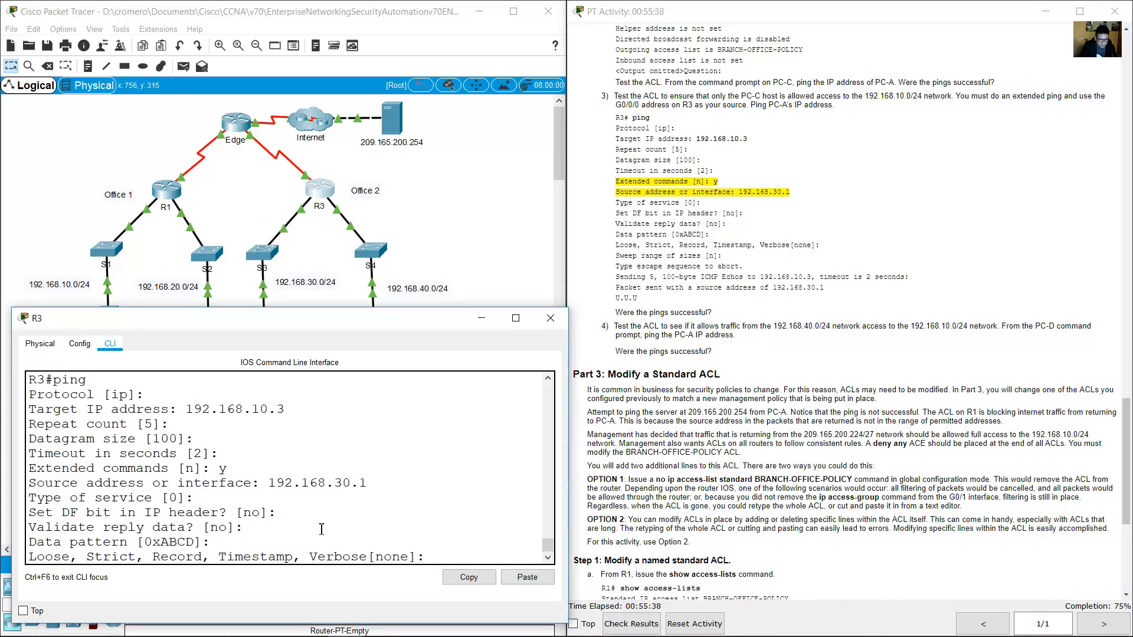
{"action": "key", "text": "Return"}
{"action": "key", "text": "Return"}
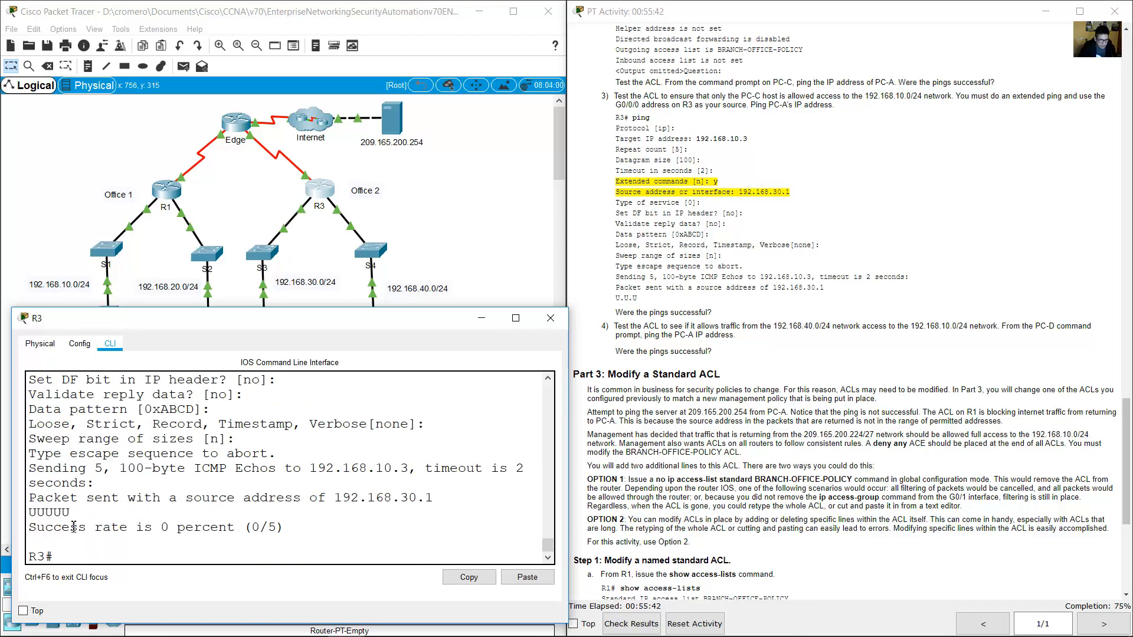
Examine the extended ping's result on R3 and locate PC-C, the permitted host, in the topology
{"action": "left_click_drag", "start_coordinate": [69, 513], "coordinate": [26, 514]}
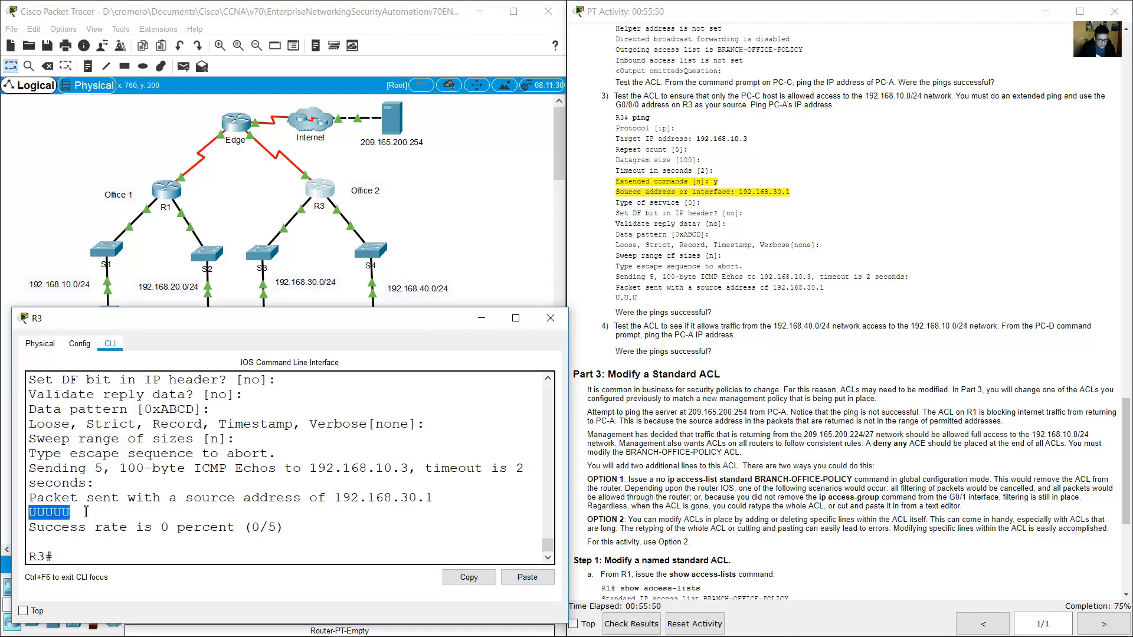
{"action": "left_click", "coordinate": [454, 223]}
{"action": "left_click_drag", "start_coordinate": [293, 392], "coordinate": [252, 307]}
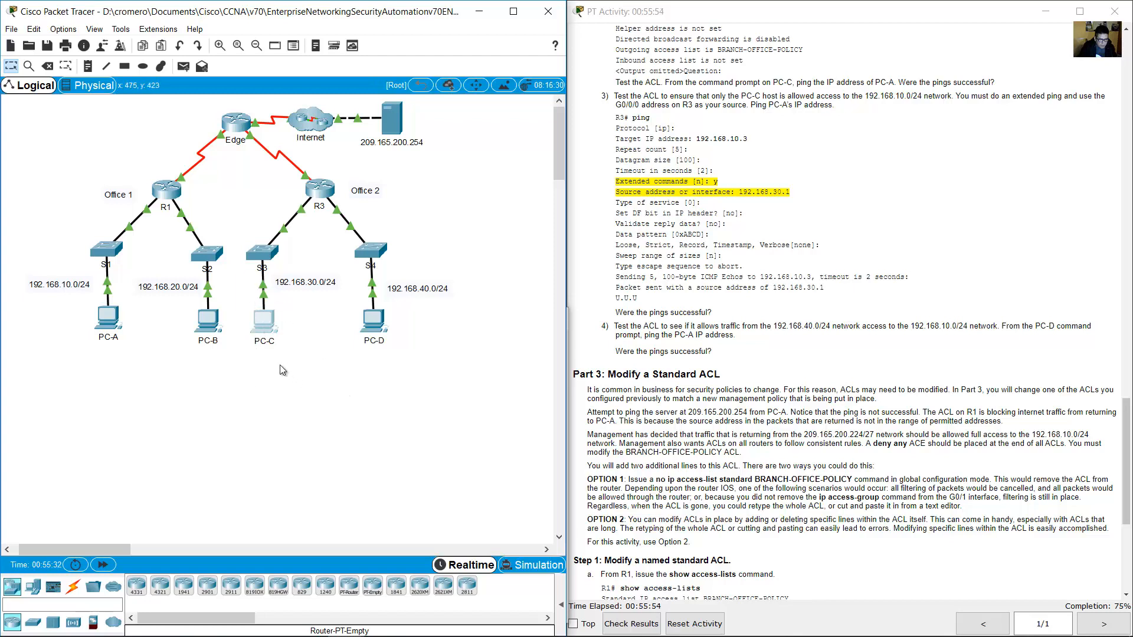
{"action": "left_click_drag", "start_coordinate": [314, 377], "coordinate": [257, 310]}
{"action": "left_click", "coordinate": [293, 374]}
Read test question 4 about pinging PC-A from PC-D's command prompt
{"action": "left_click", "coordinate": [894, 237]}
{"action": "scroll", "coordinate": [873, 247], "scroll_direction": "down", "scroll_amount": 1}
{"action": "scroll", "coordinate": [873, 247], "scroll_direction": "down", "scroll_amount": 2}
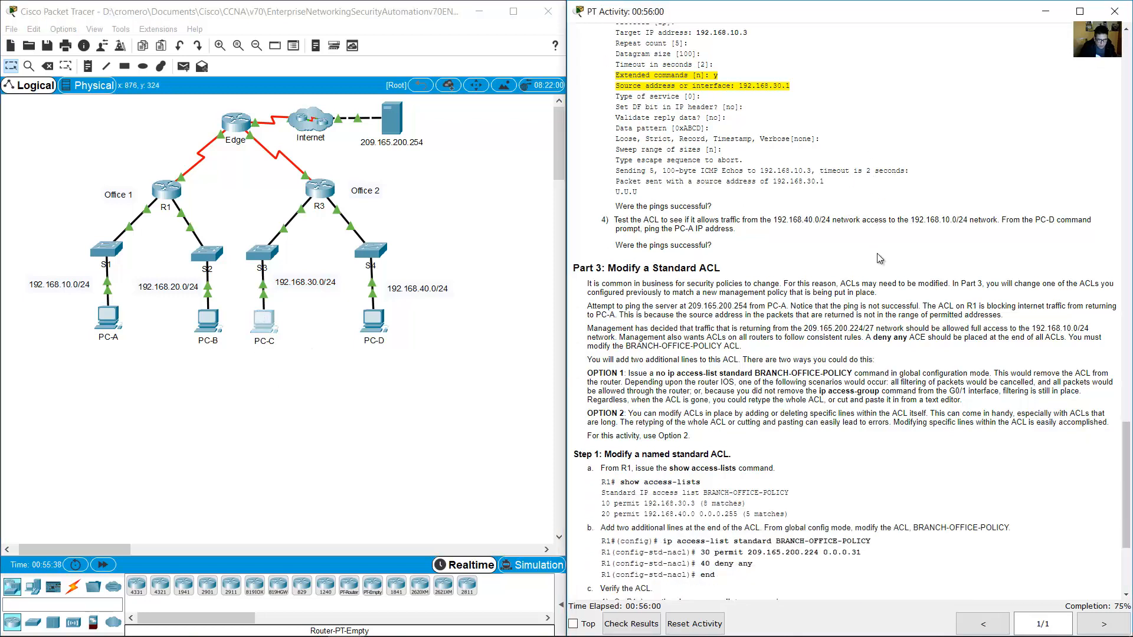
{"action": "left_click_drag", "start_coordinate": [657, 206], "coordinate": [628, 220]}
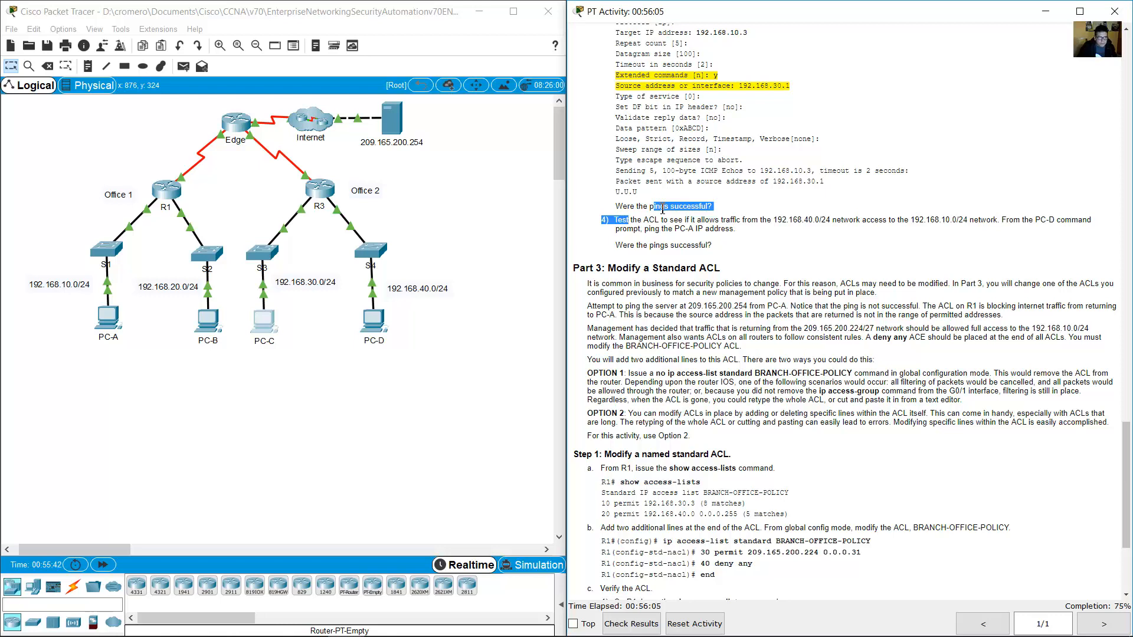
{"action": "left_click_drag", "start_coordinate": [772, 220], "coordinate": [709, 229]}
{"action": "left_click", "coordinate": [462, 345]}
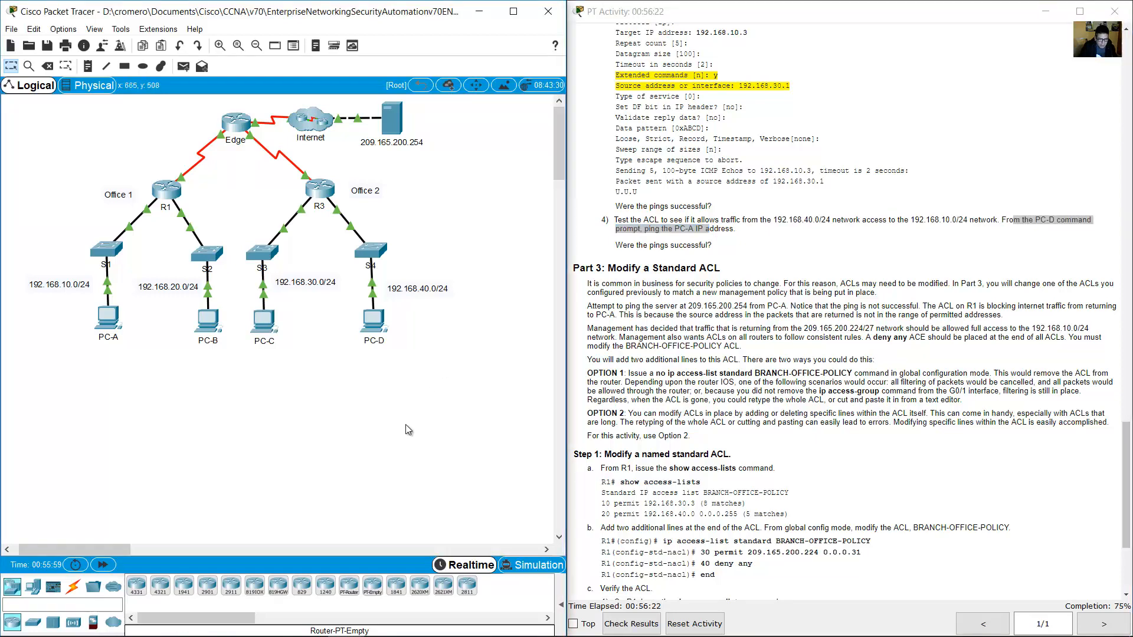
Ping PC-A at 192.168.10.3 from PC-D by editing the previous ping command
{"action": "left_click_drag", "start_coordinate": [170, 371], "coordinate": [85, 320]}
{"action": "left_click", "coordinate": [372, 323]}
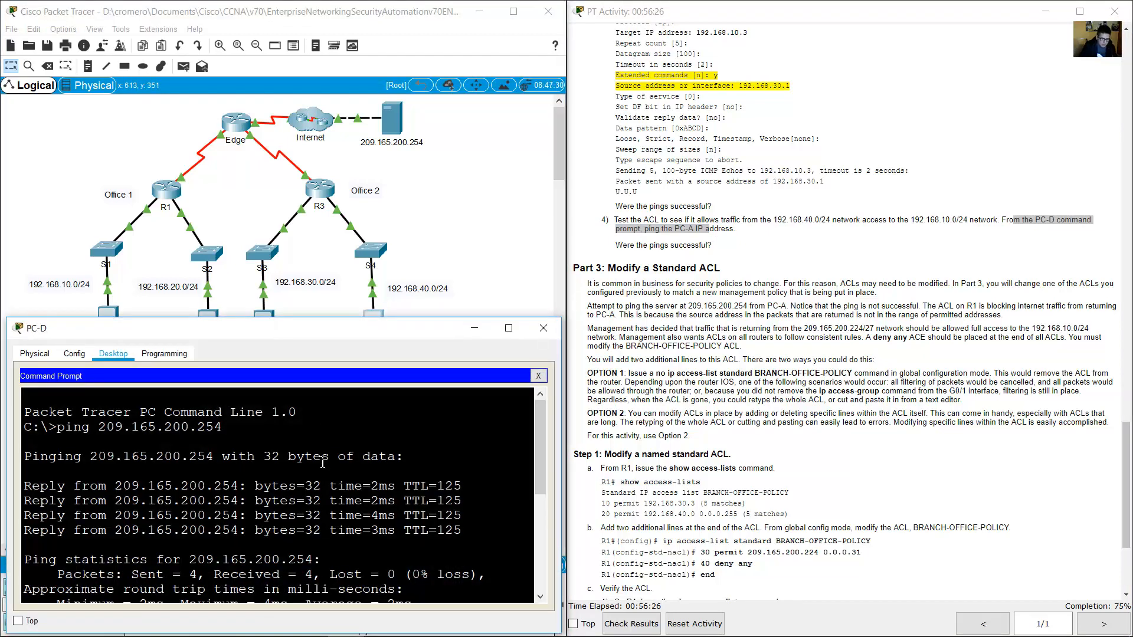
{"action": "key", "text": "Up"}
{"action": "key", "text": "BackSpace"}
{"action": "type", "text": "192.168.10.3"}
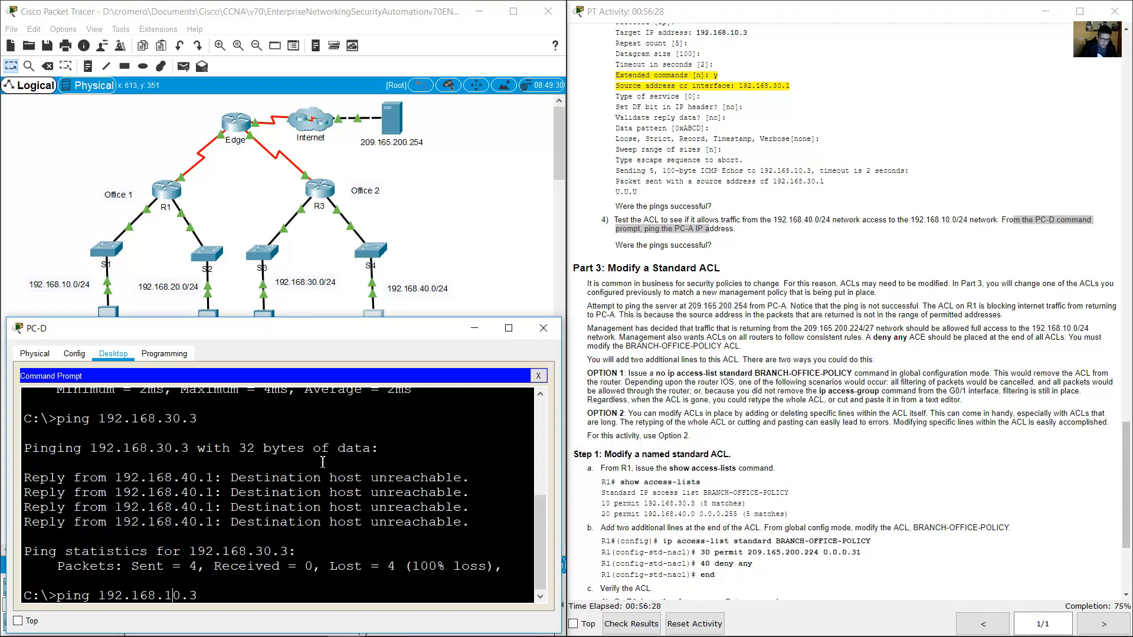
{"action": "key", "text": "Return"}
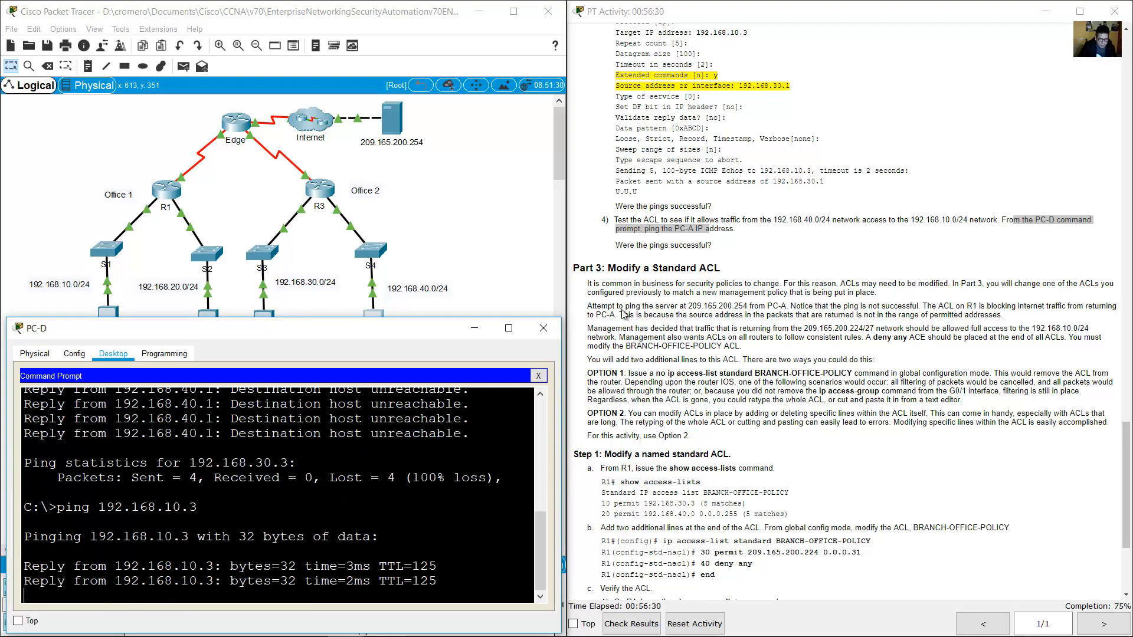
Review the question on PC-D's ping and read the Part 3 instruction to ping 209.165.200.254 from PC-A
{"action": "left_click", "coordinate": [636, 245]}
{"action": "left_click_drag", "start_coordinate": [636, 245], "coordinate": [725, 247]}
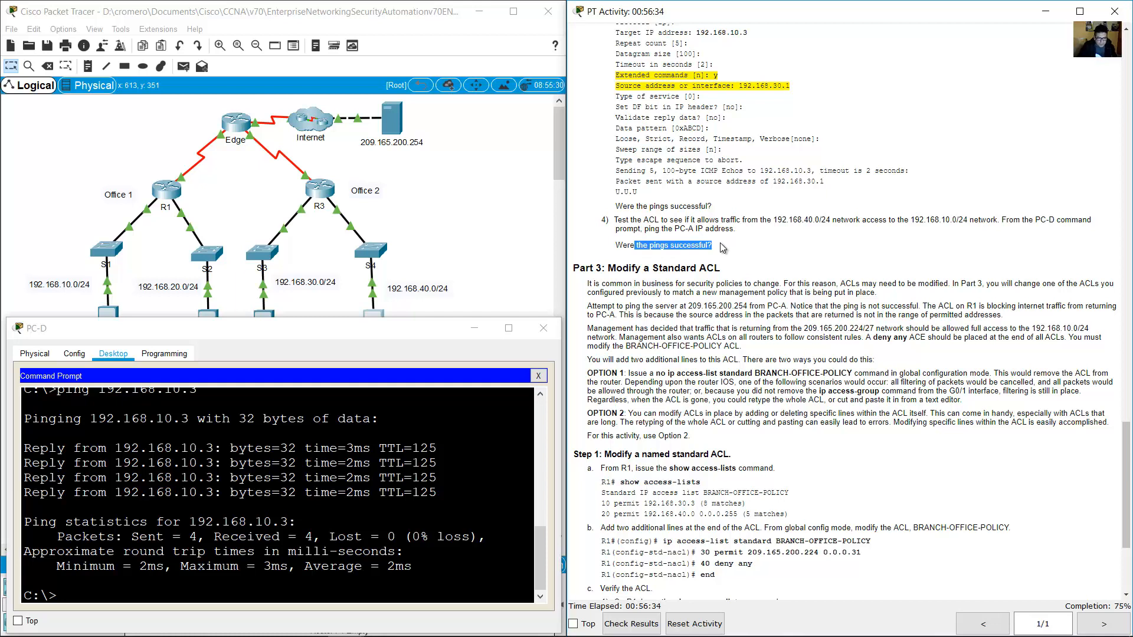
{"action": "left_click", "coordinate": [1008, 261]}
{"action": "scroll", "coordinate": [930, 301], "scroll_direction": "down", "scroll_amount": 3}
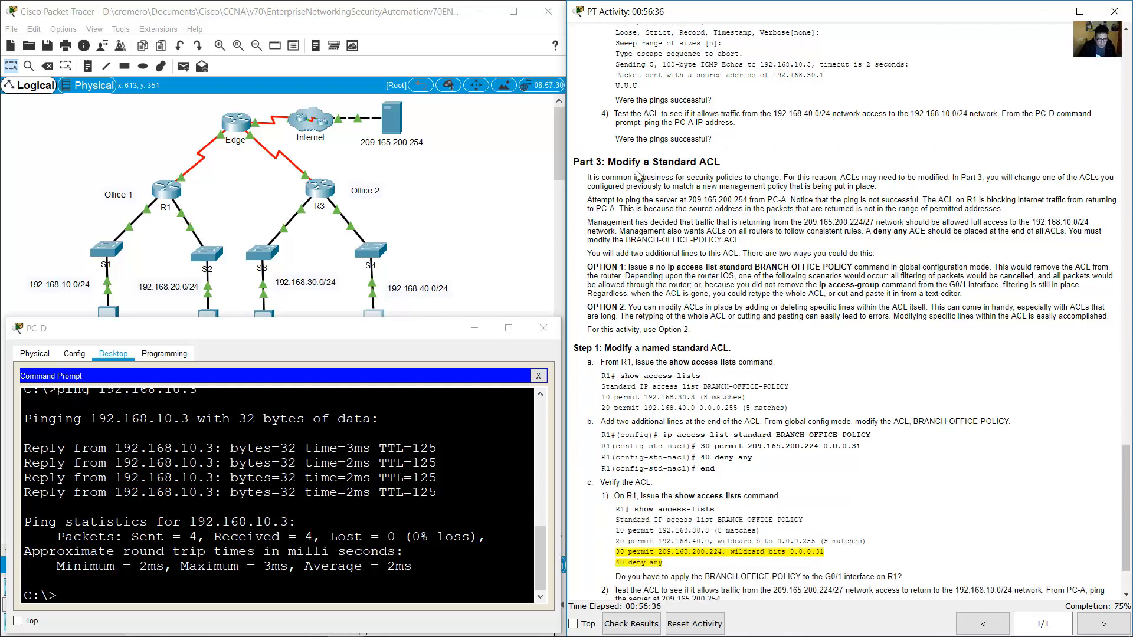
{"action": "left_click_drag", "start_coordinate": [617, 163], "coordinate": [707, 158]}
{"action": "left_click", "coordinate": [824, 160]}
{"action": "scroll", "coordinate": [821, 158], "scroll_direction": "down", "scroll_amount": 1}
{"action": "left_click_drag", "start_coordinate": [588, 166], "coordinate": [792, 164]}
Locate PC-A and the server in the topology, and ping 209.165.200.254 from PC-A's command prompt
{"action": "left_click", "coordinate": [254, 191]}
{"action": "left_click_drag", "start_coordinate": [110, 473], "coordinate": [58, 308]}
{"action": "left_click", "coordinate": [481, 170]}
{"action": "left_click_drag", "start_coordinate": [482, 175], "coordinate": [355, 100]}
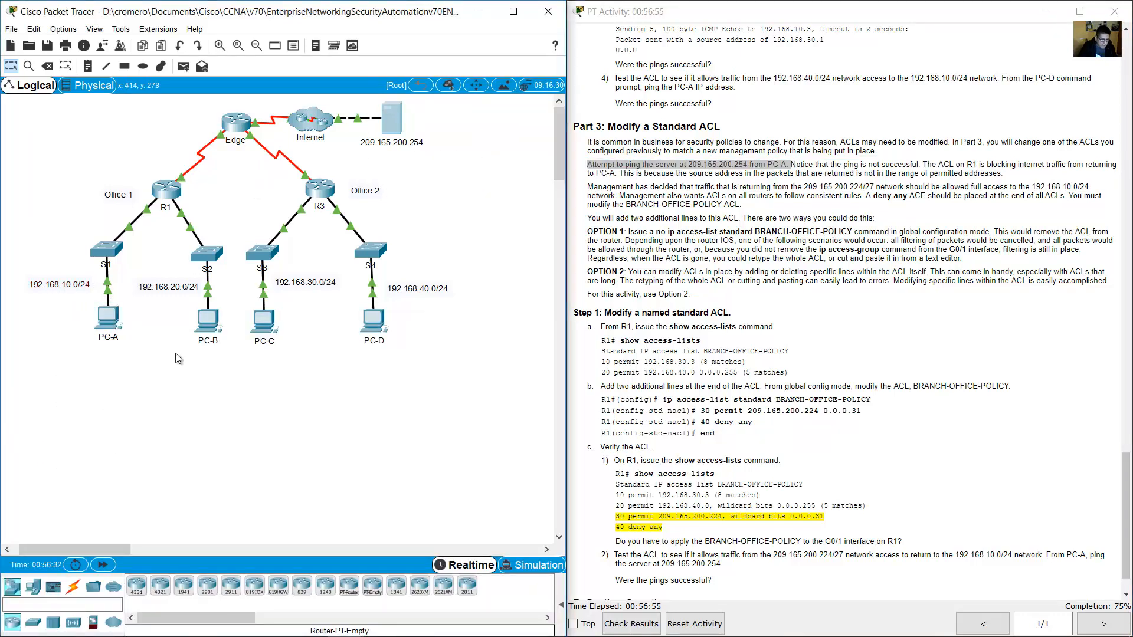
{"action": "left_click", "coordinate": [104, 320]}
{"action": "left_click", "coordinate": [228, 480]}
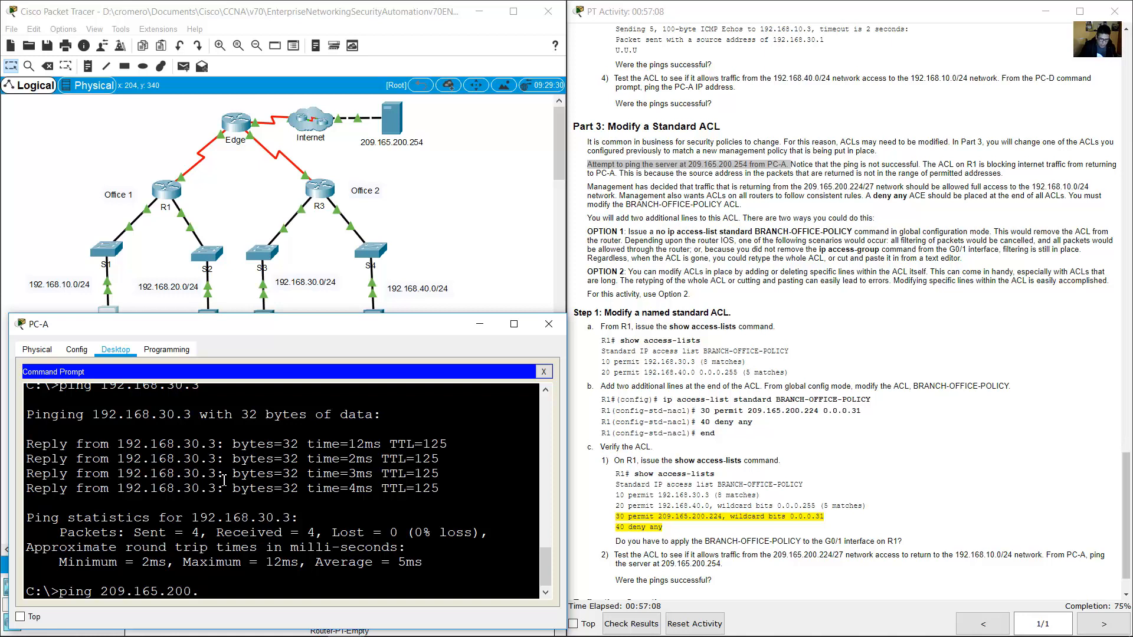
{"action": "type", "text": "ping 209.165.200.254"}
{"action": "key", "text": "Return"}
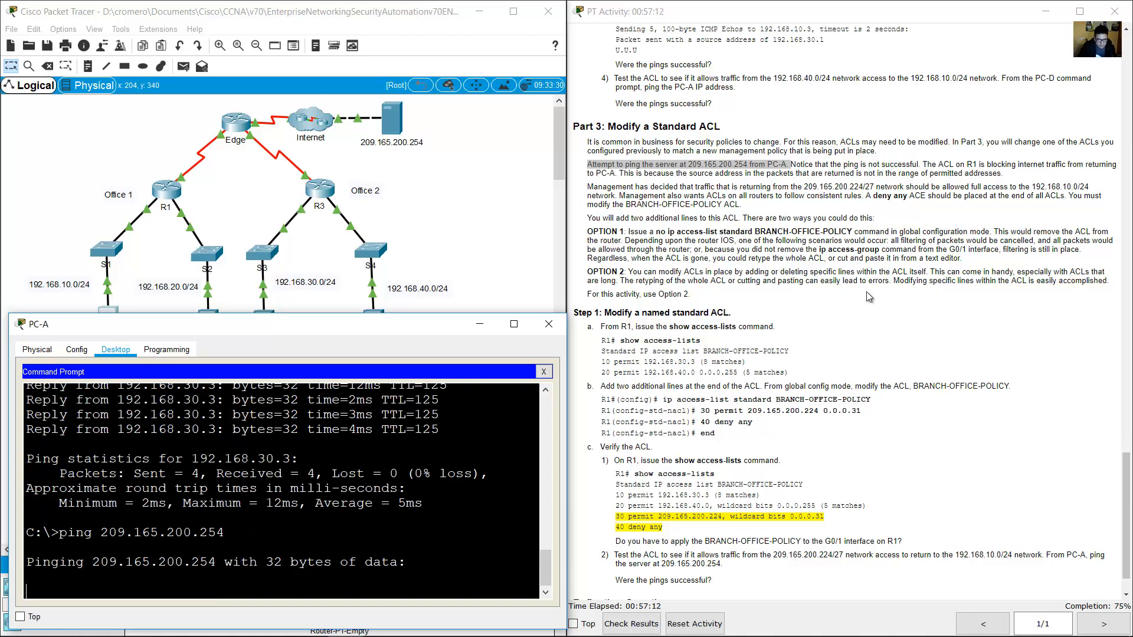
Compare PC-A's ping replies with the Part 3 explanation of how R1's ACL affects returning internet traffic
{"action": "left_click", "coordinate": [806, 169]}
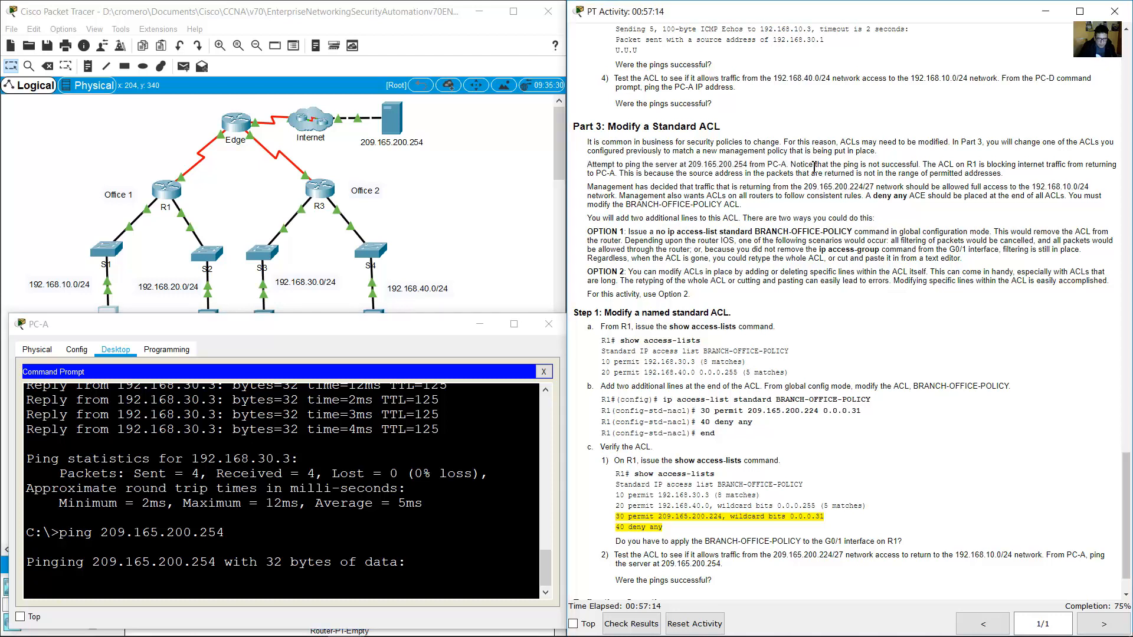
{"action": "left_click_drag", "start_coordinate": [796, 167], "coordinate": [920, 166]}
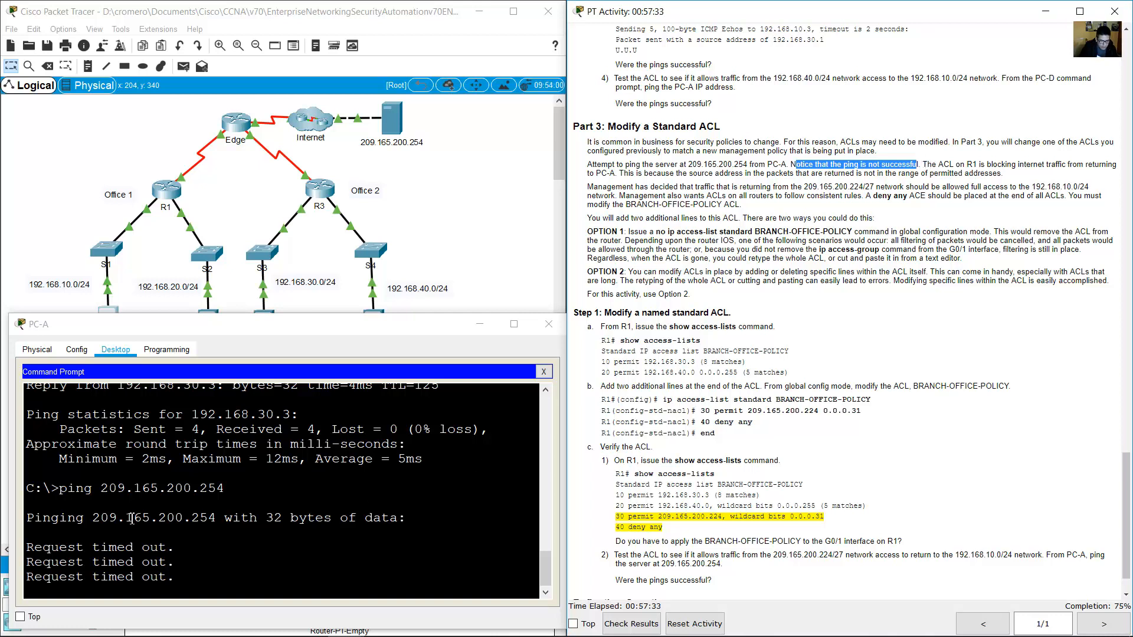
{"action": "left_click_drag", "start_coordinate": [68, 472], "coordinate": [147, 524]}
{"action": "left_click", "coordinate": [957, 176]}
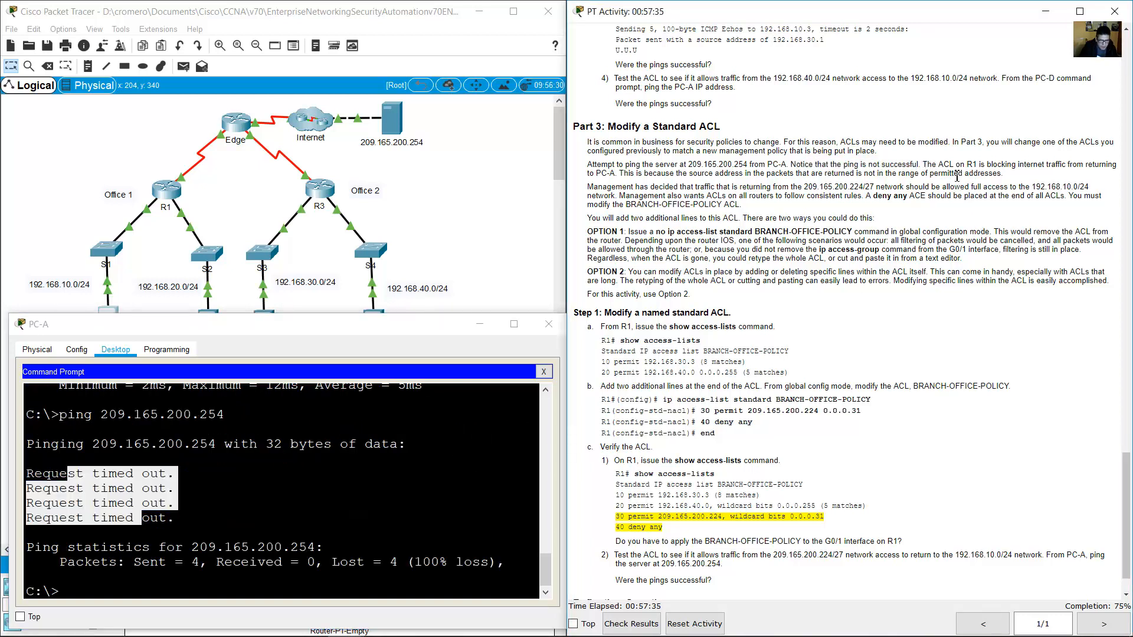
{"action": "left_click_drag", "start_coordinate": [919, 164], "coordinate": [1121, 168]}
{"action": "left_click_drag", "start_coordinate": [994, 164], "coordinate": [622, 175]}
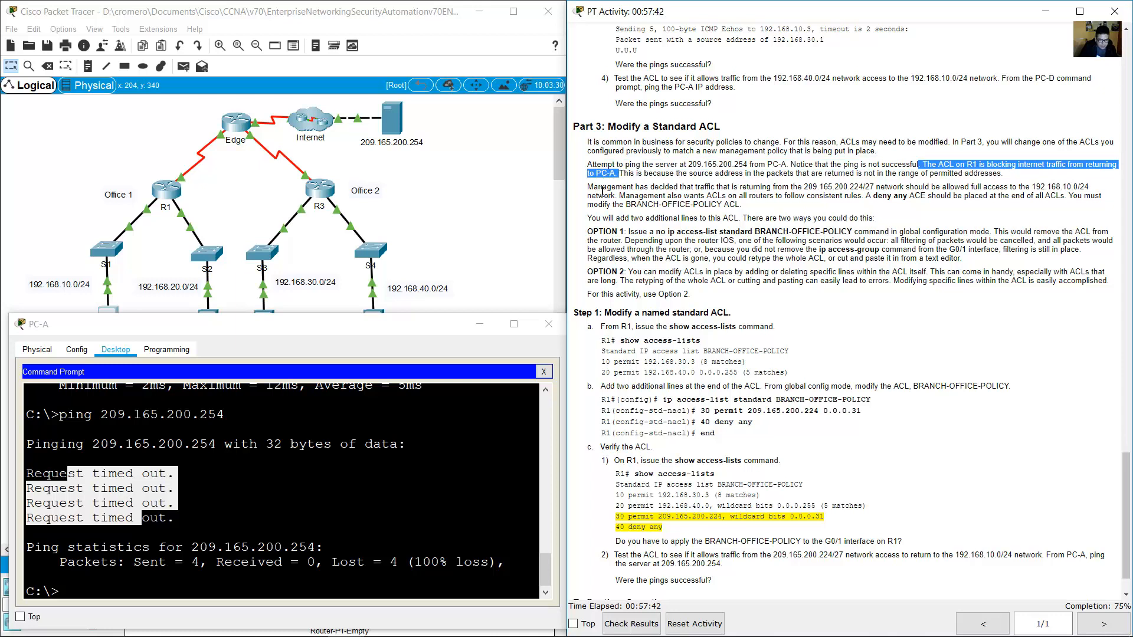
Examine the topology for PC-A, the 209.165.200.254 server and router R1, where the ACL is applied
{"action": "left_click", "coordinate": [462, 190]}
{"action": "left_click_drag", "start_coordinate": [126, 369], "coordinate": [67, 307]}
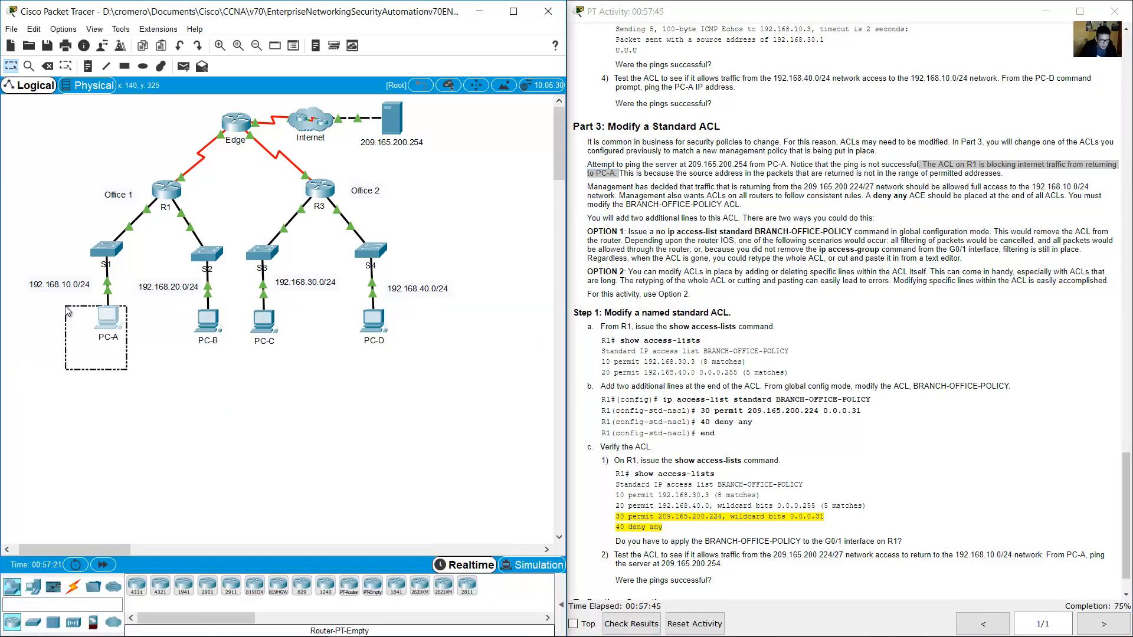
{"action": "left_click", "coordinate": [111, 317]}
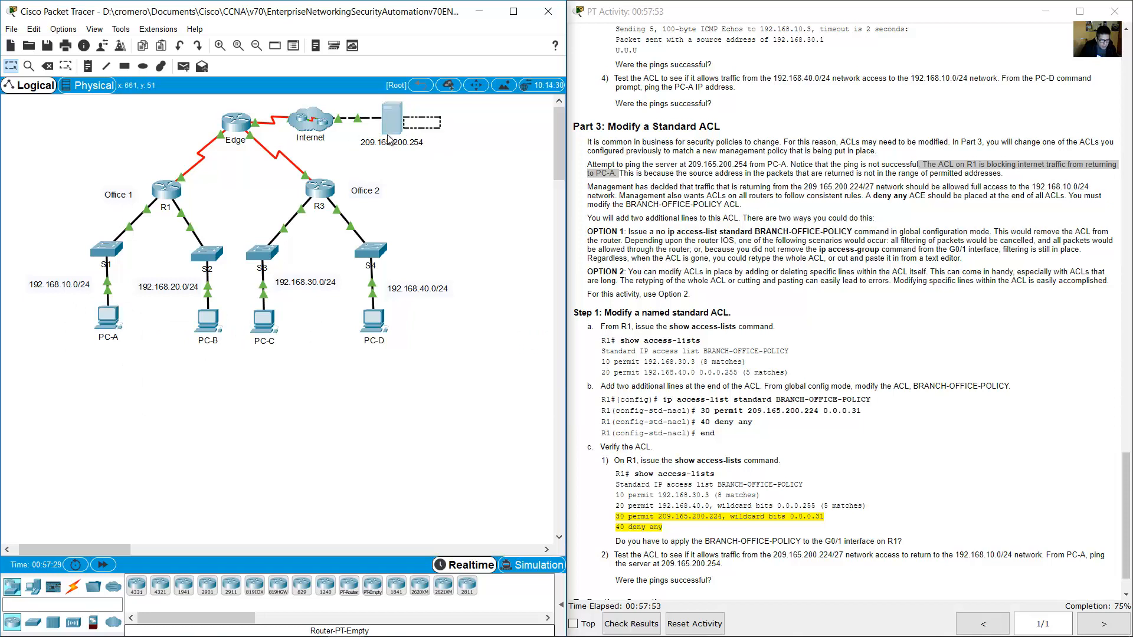
{"action": "left_click_drag", "start_coordinate": [440, 117], "coordinate": [362, 153]}
{"action": "left_click", "coordinate": [456, 123]}
{"action": "left_click_drag", "start_coordinate": [140, 385], "coordinate": [84, 303]}
{"action": "left_click", "coordinate": [168, 142]}
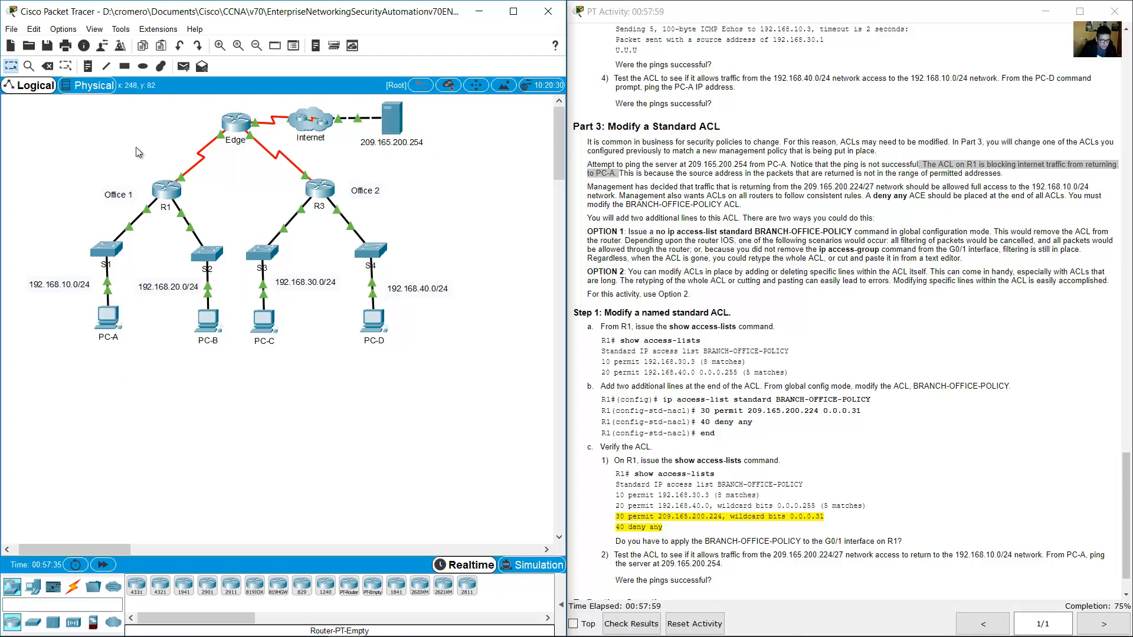
{"action": "left_click_drag", "start_coordinate": [134, 149], "coordinate": [190, 216]}
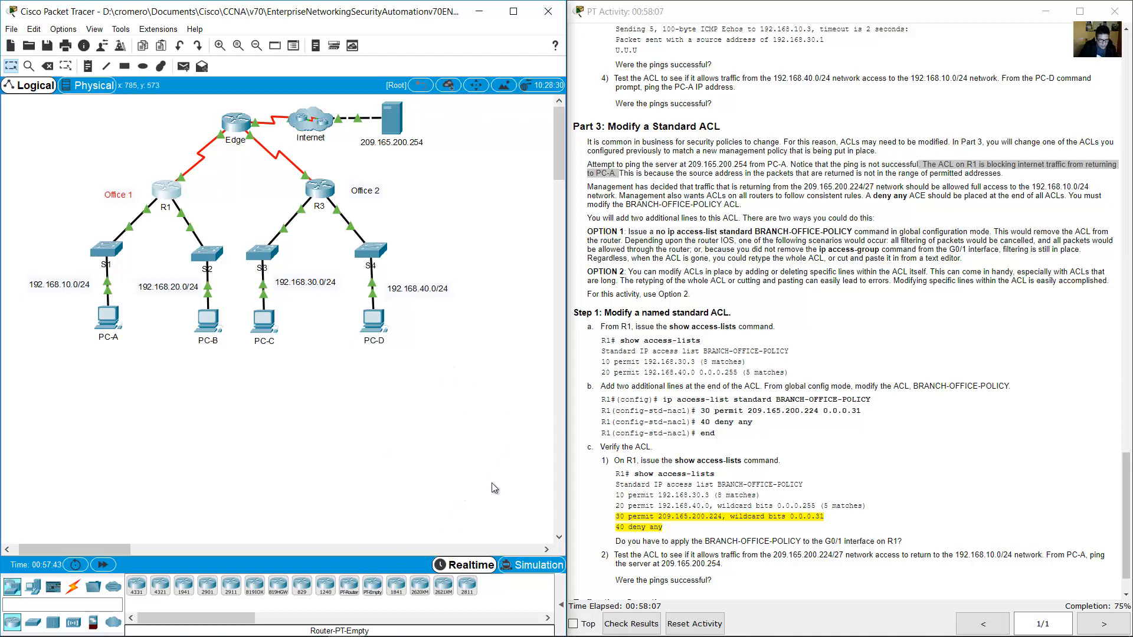
Switch to Simulation mode, widen the main window and limit the visible events to ICMP only
{"action": "left_click", "coordinate": [533, 566]}
{"action": "left_click_drag", "start_coordinate": [570, 302], "coordinate": [814, 312]}
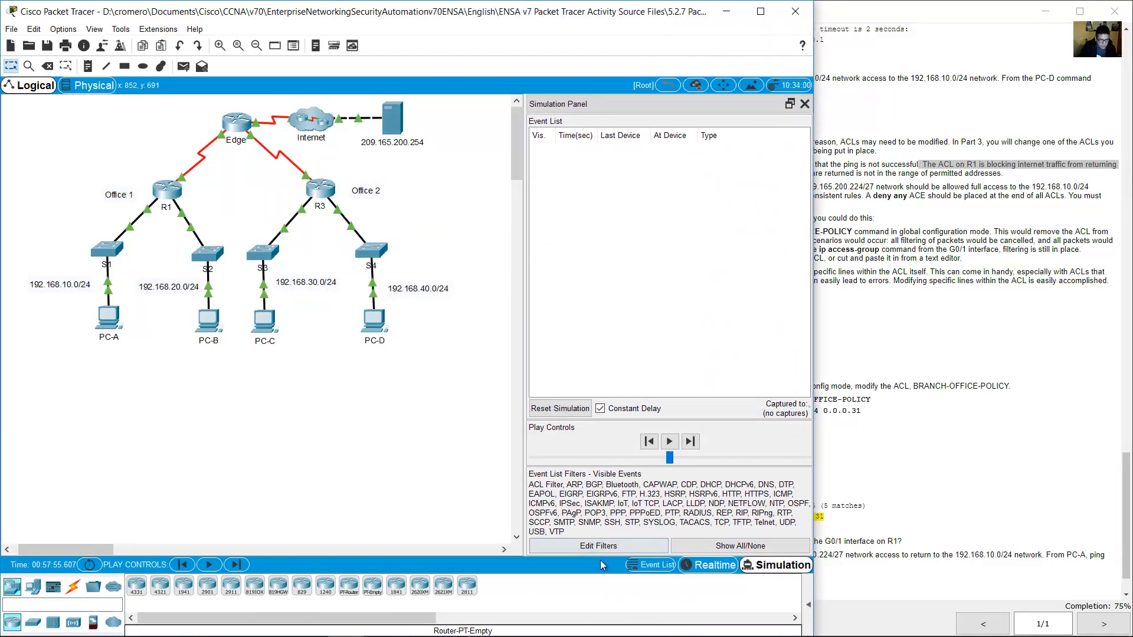
{"action": "left_click", "coordinate": [733, 549]}
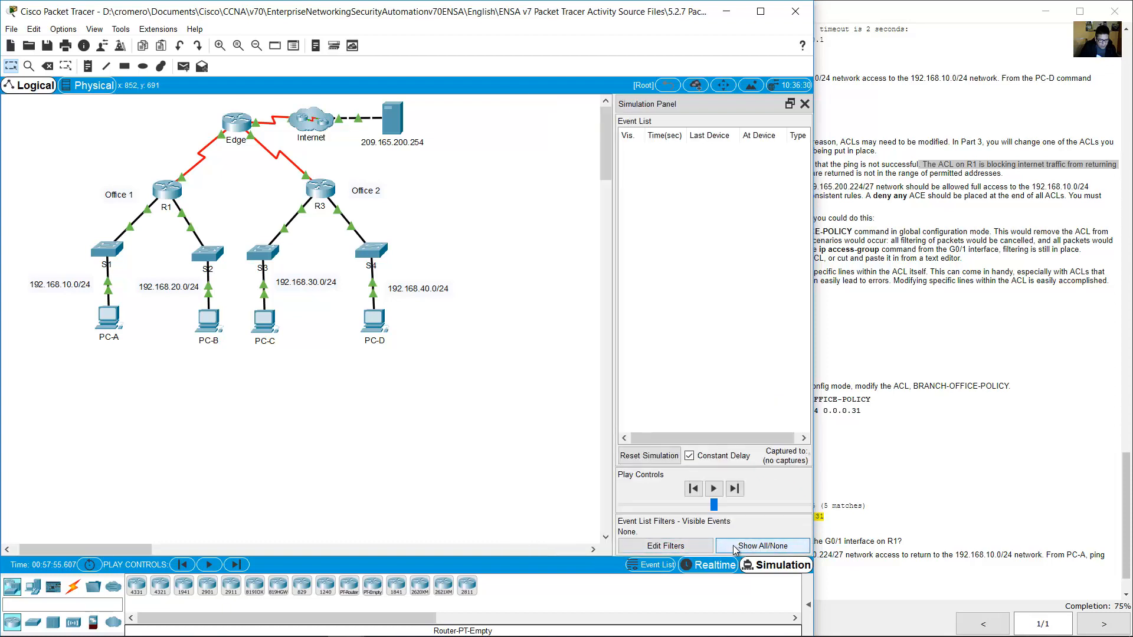
{"action": "left_click", "coordinate": [666, 548]}
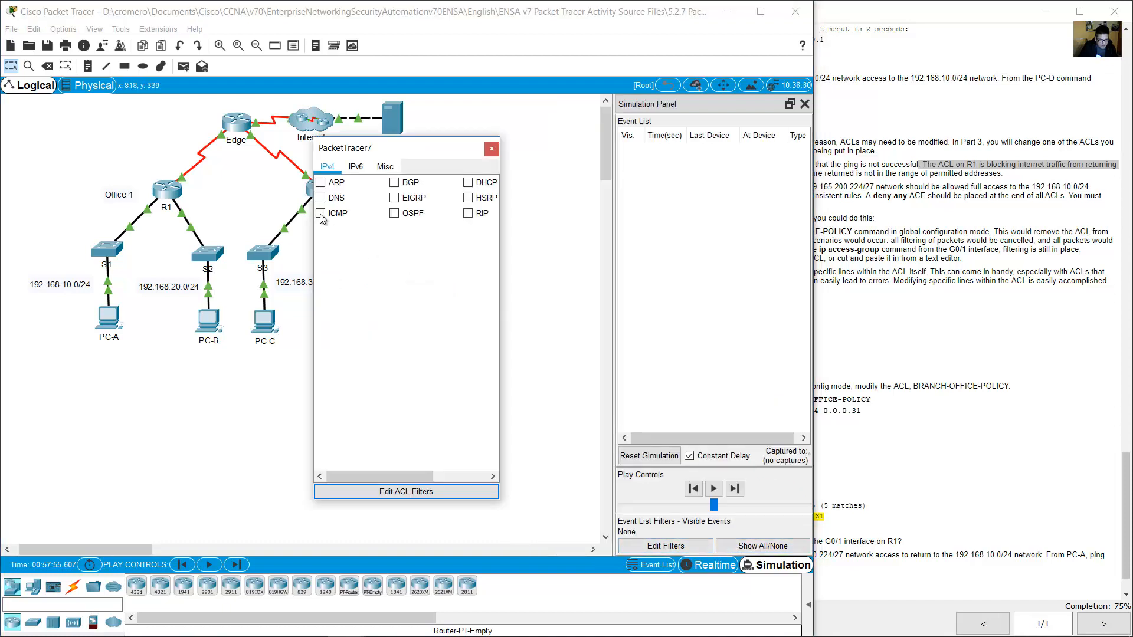
{"action": "left_click", "coordinate": [490, 150]}
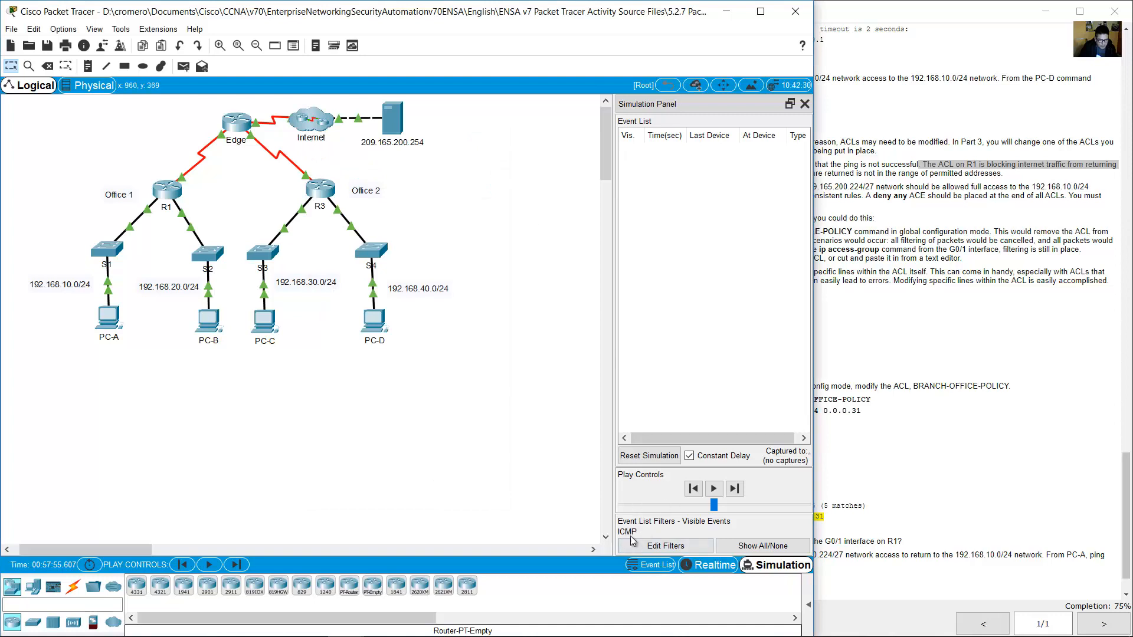
Repeat the ping to 209.165.200.254 from PC-A in Simulation mode and minimize PC-A's window
{"action": "left_click", "coordinate": [108, 319]}
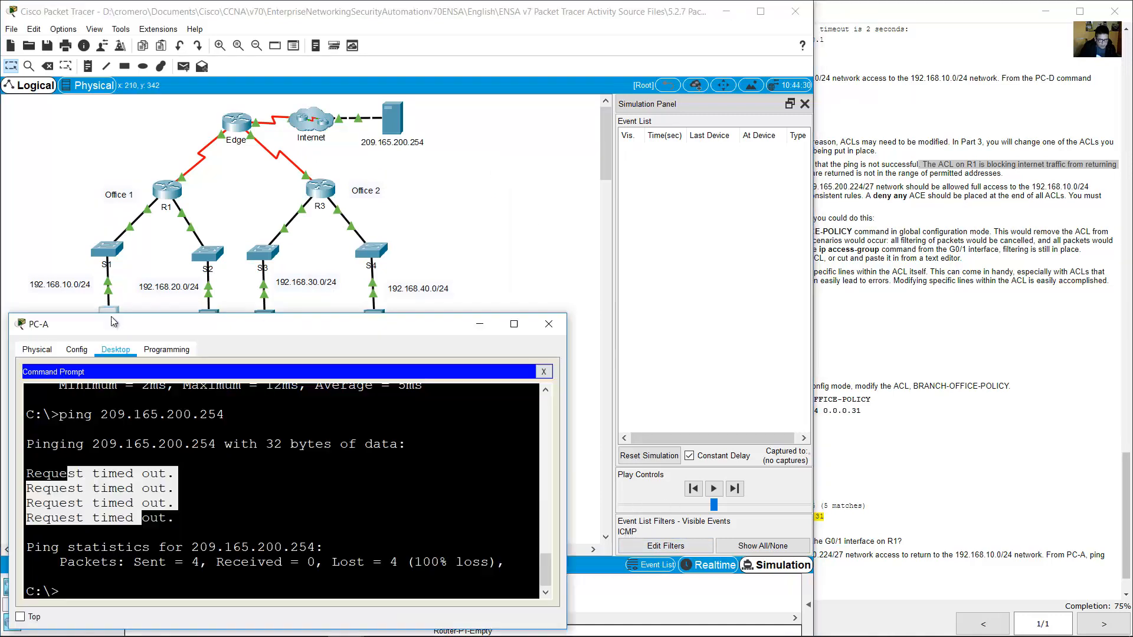
{"action": "key", "text": "Up"}
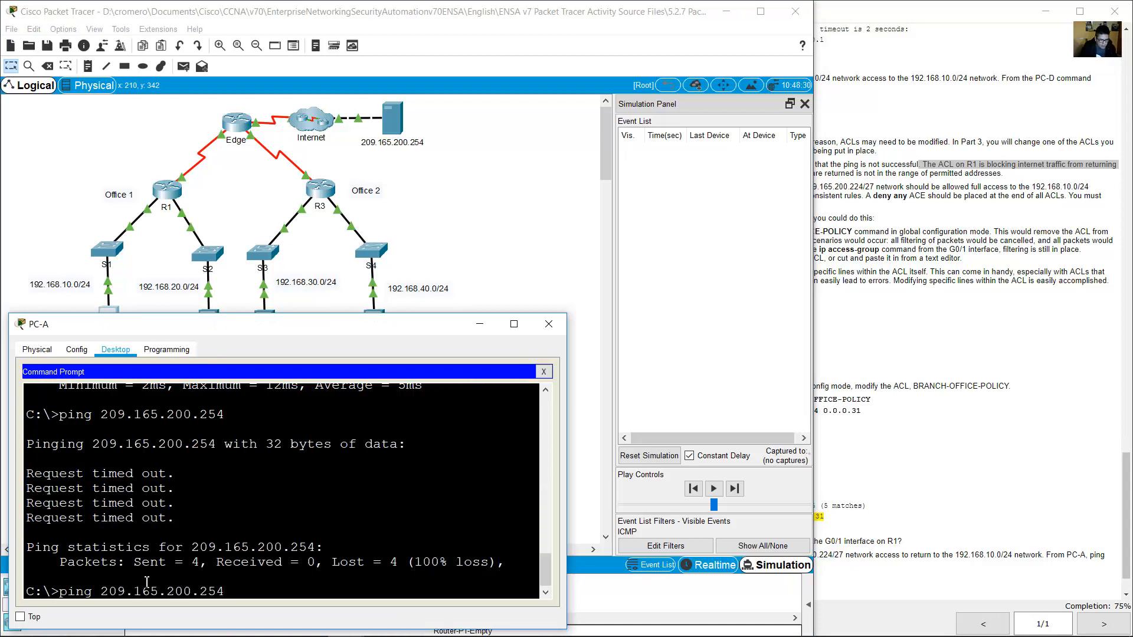
{"action": "left_click_drag", "start_coordinate": [134, 594], "coordinate": [209, 593]}
{"action": "left_click", "coordinate": [236, 593]}
{"action": "key", "text": "Return"}
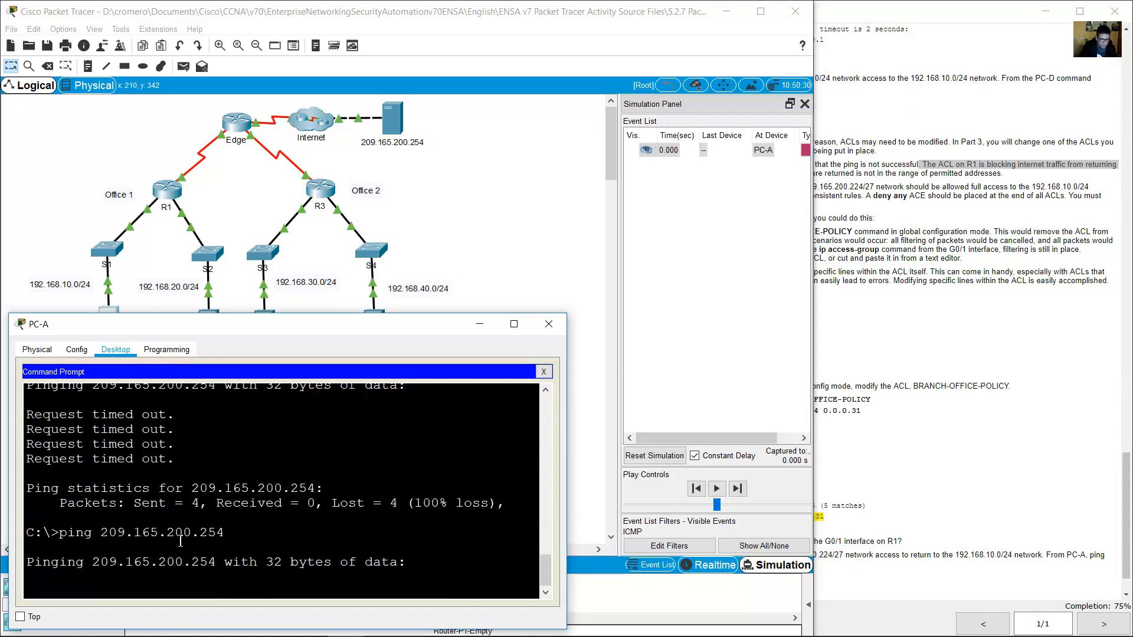
{"action": "left_click", "coordinate": [481, 325]}
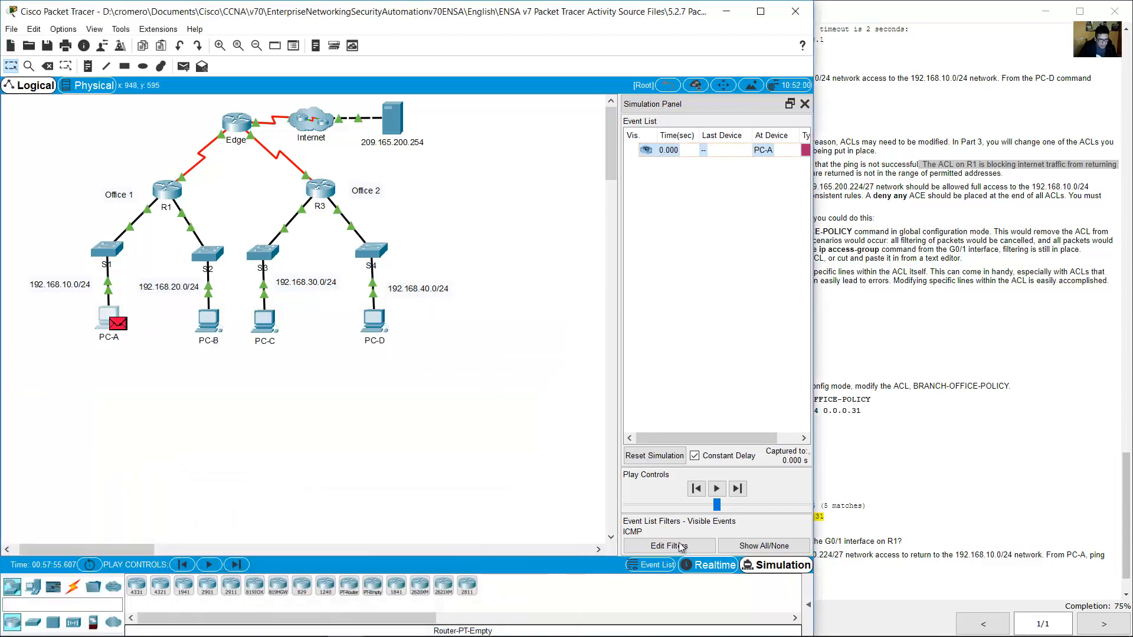
Play the ICMP simulation at maximum speed to follow the packets, then return to Realtime mode
{"action": "left_click", "coordinate": [718, 489]}
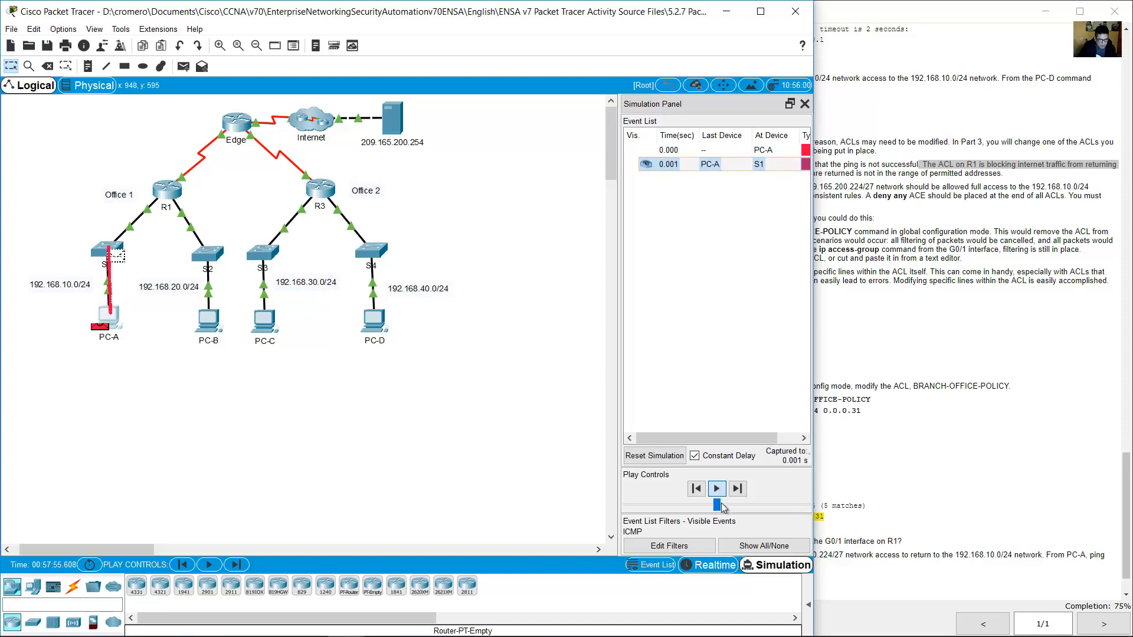
{"action": "left_click_drag", "start_coordinate": [717, 506], "coordinate": [813, 503]}
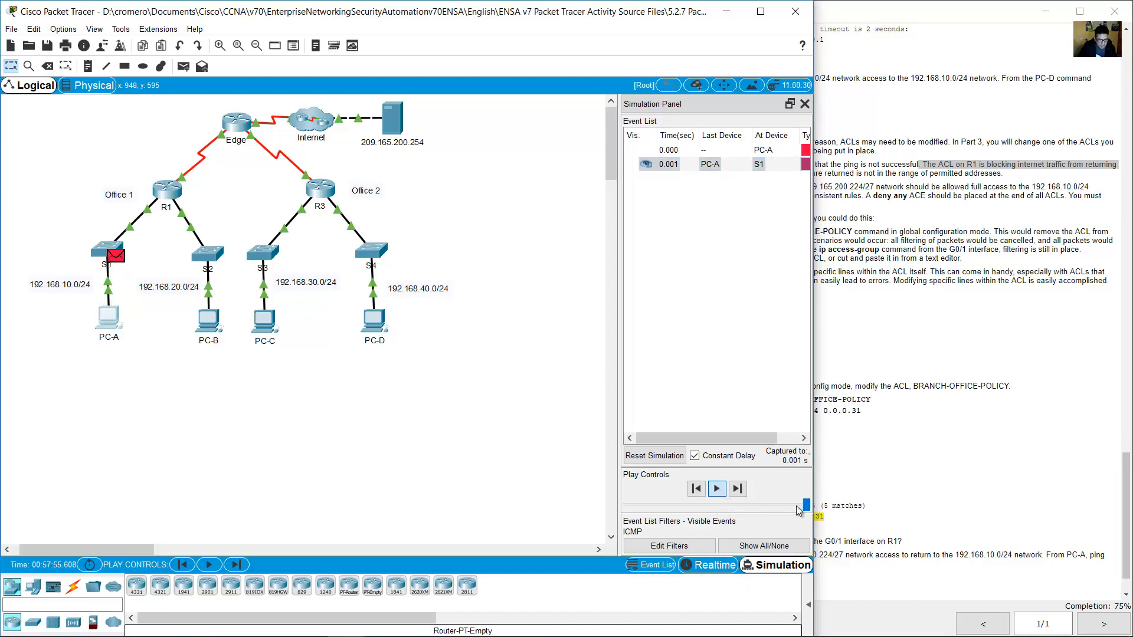
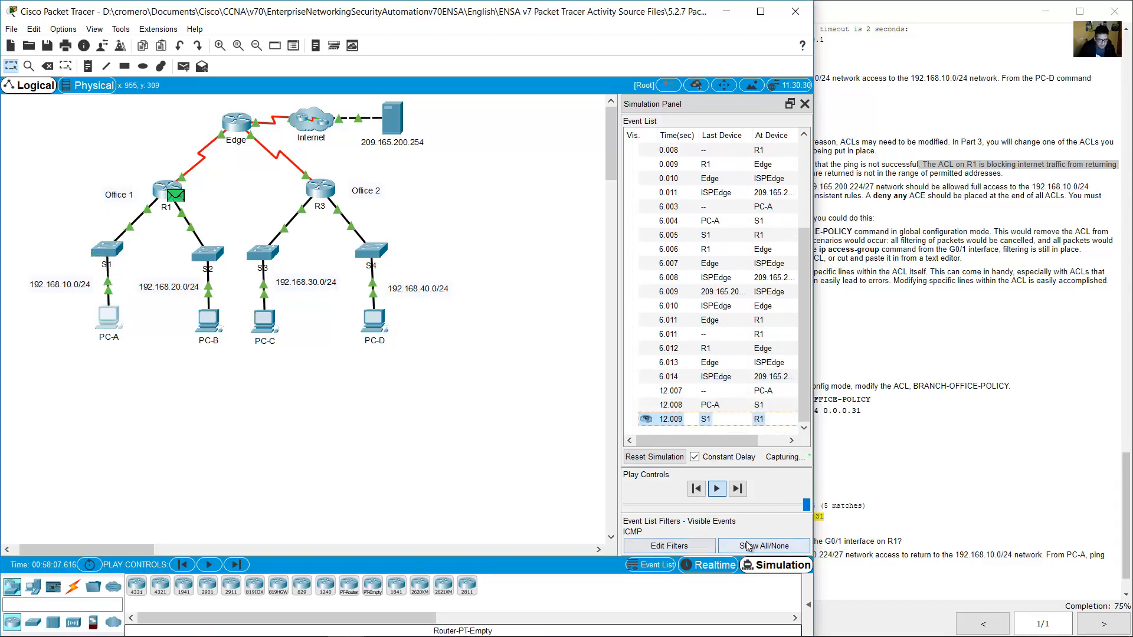
{"action": "left_click", "coordinate": [713, 566]}
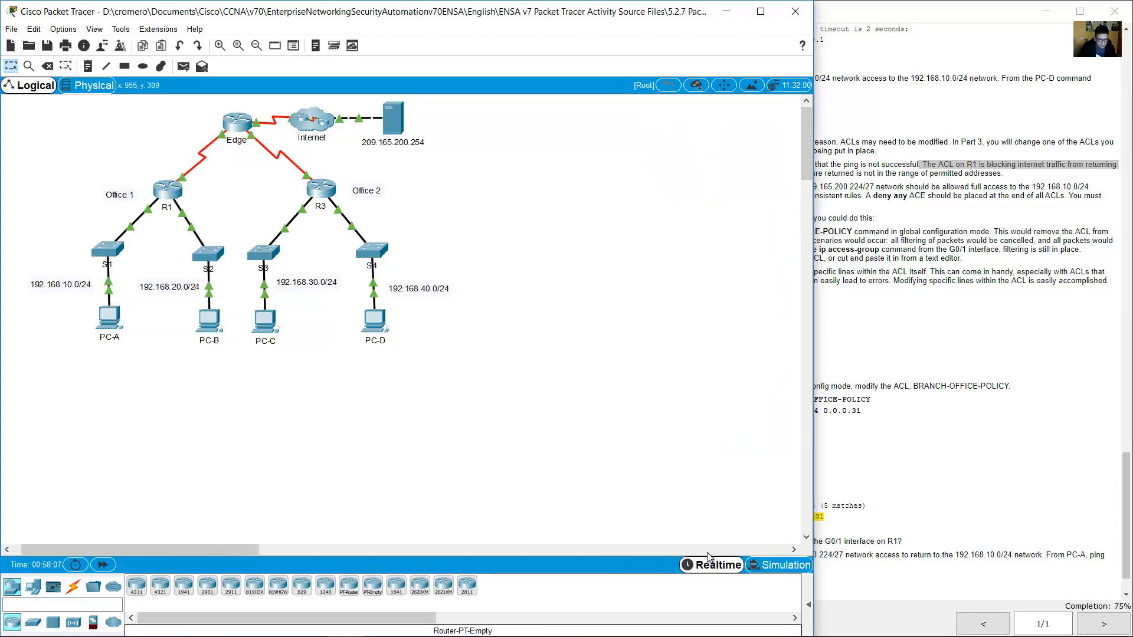
{"action": "left_click_drag", "start_coordinate": [209, 551], "coordinate": [201, 559]}
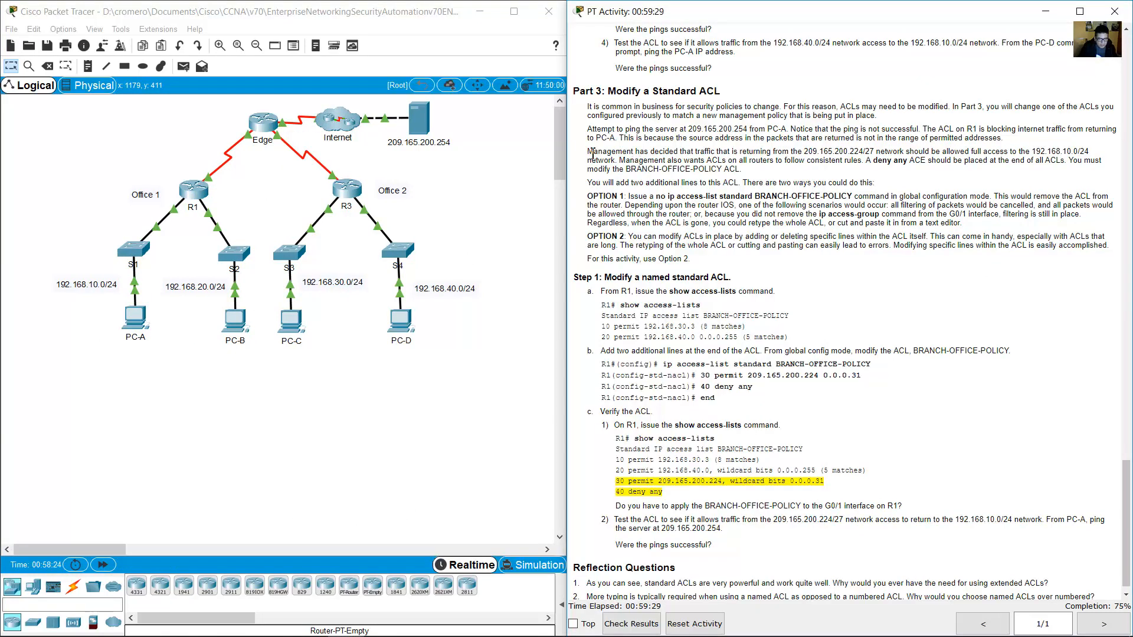
Read management's requirements for traffic returning from 209.165.200.224/27, the deny any ACE and modifying BRANCH-OFFICE-POLICY
{"action": "left_click_drag", "start_coordinate": [593, 155], "coordinate": [845, 151]}
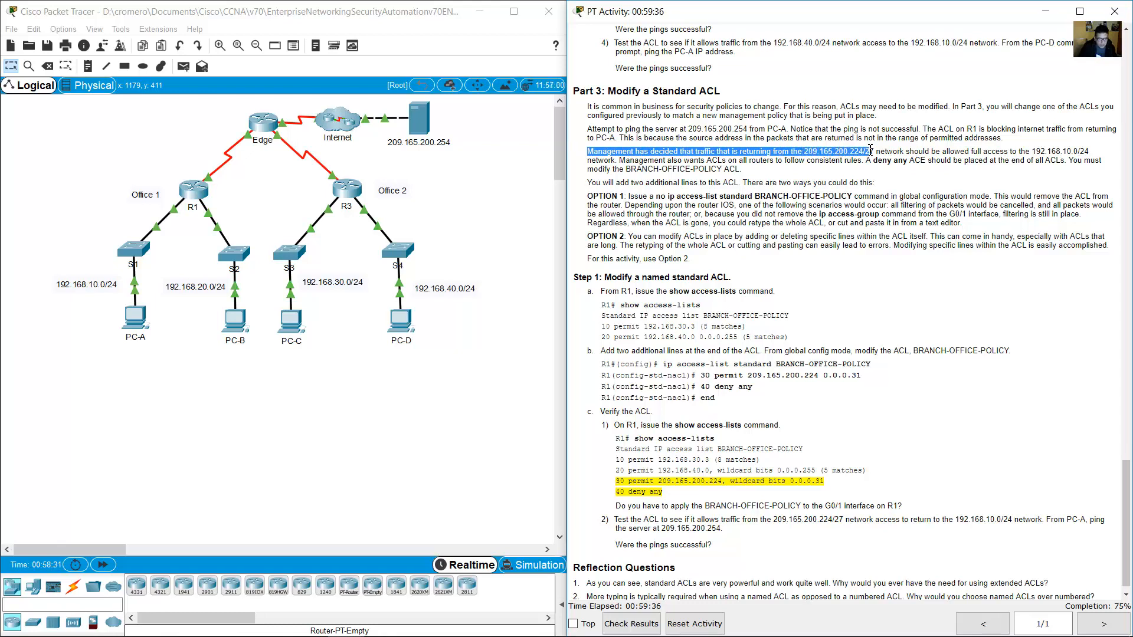
{"action": "left_click_drag", "start_coordinate": [874, 151], "coordinate": [1046, 162]}
{"action": "left_click", "coordinate": [637, 161]}
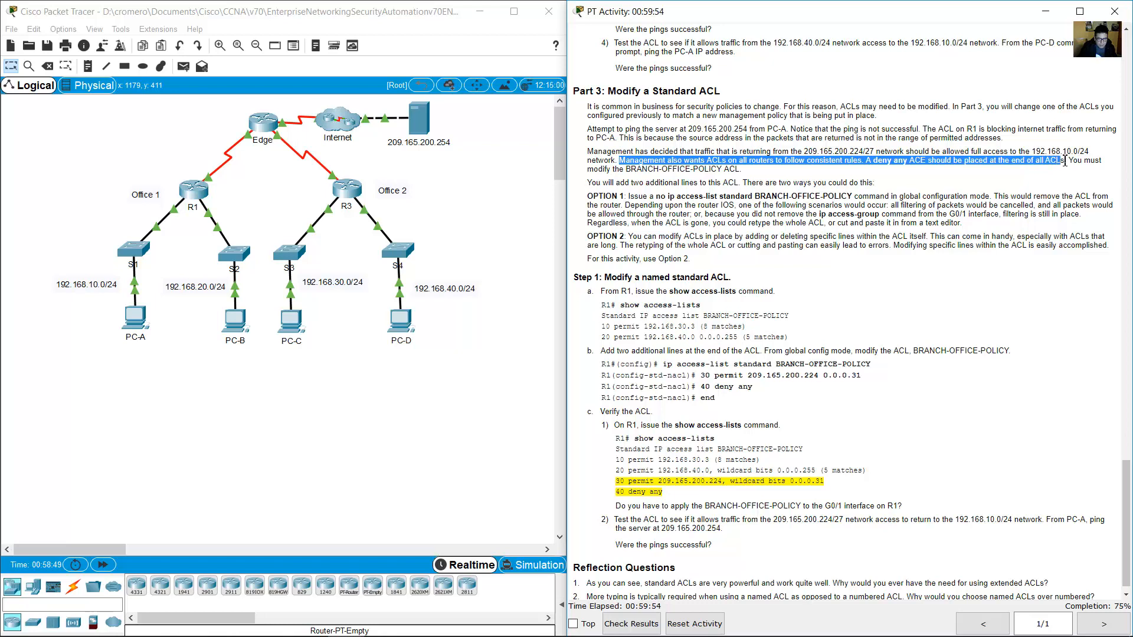
{"action": "left_click_drag", "start_coordinate": [1092, 158], "coordinate": [742, 170]}
Open R1's CLI and review the existing BRANCH-OFFICE-POLICY entries in the earlier show access-list output
{"action": "left_click", "coordinate": [197, 197]}
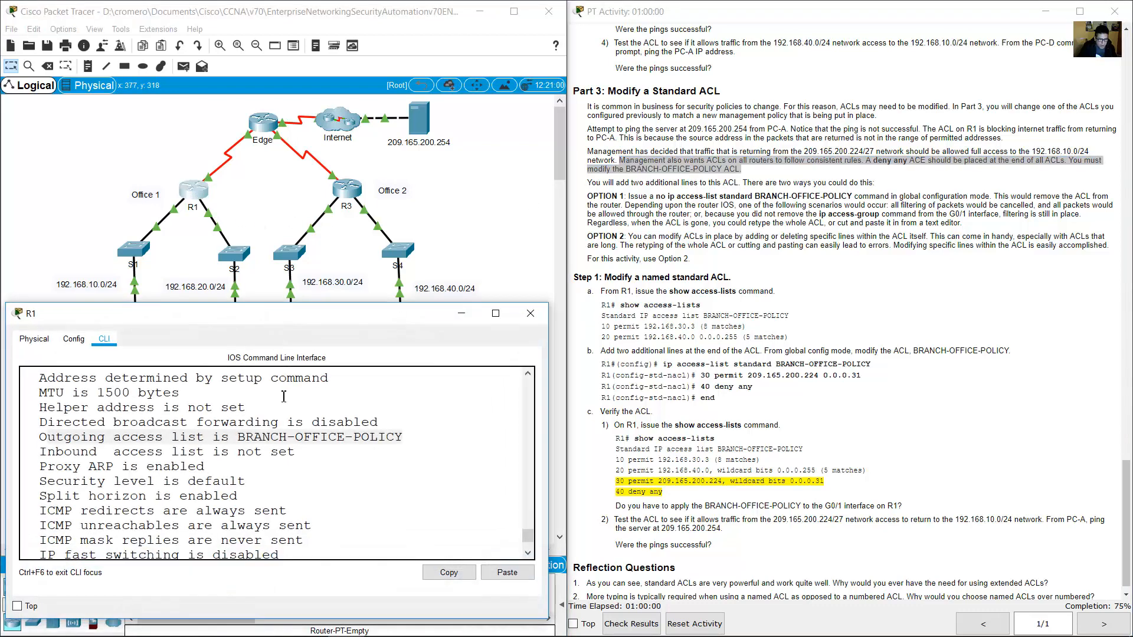
{"action": "scroll", "coordinate": [306, 480], "scroll_direction": "up", "scroll_amount": 10}
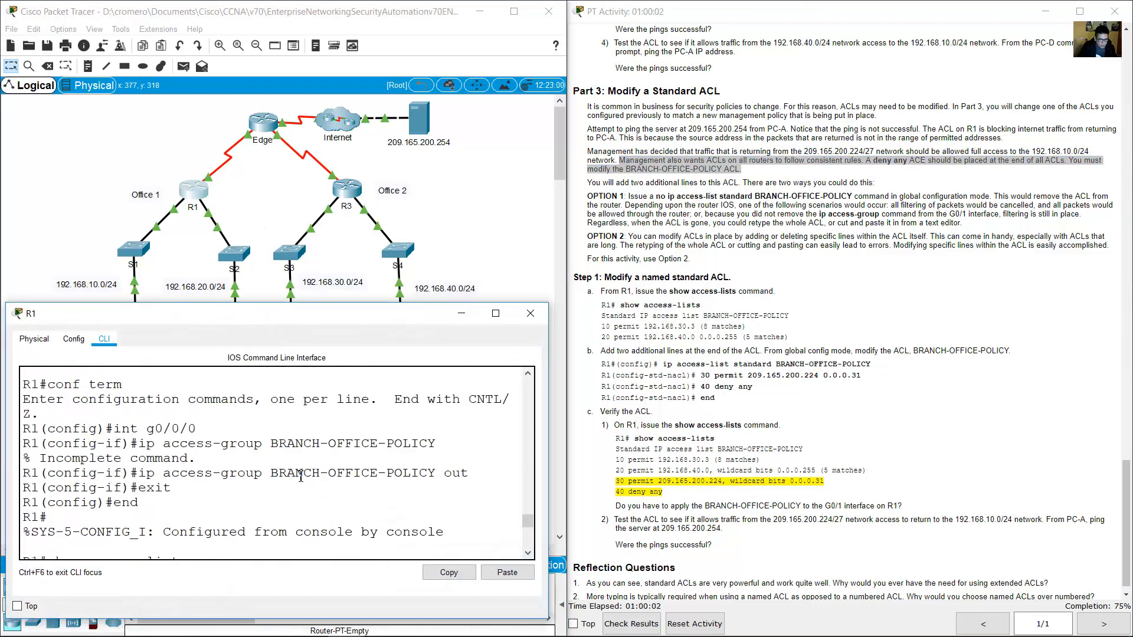
{"action": "scroll", "coordinate": [306, 480], "scroll_direction": "down", "scroll_amount": 3}
{"action": "left_click_drag", "start_coordinate": [334, 515], "coordinate": [20, 451]}
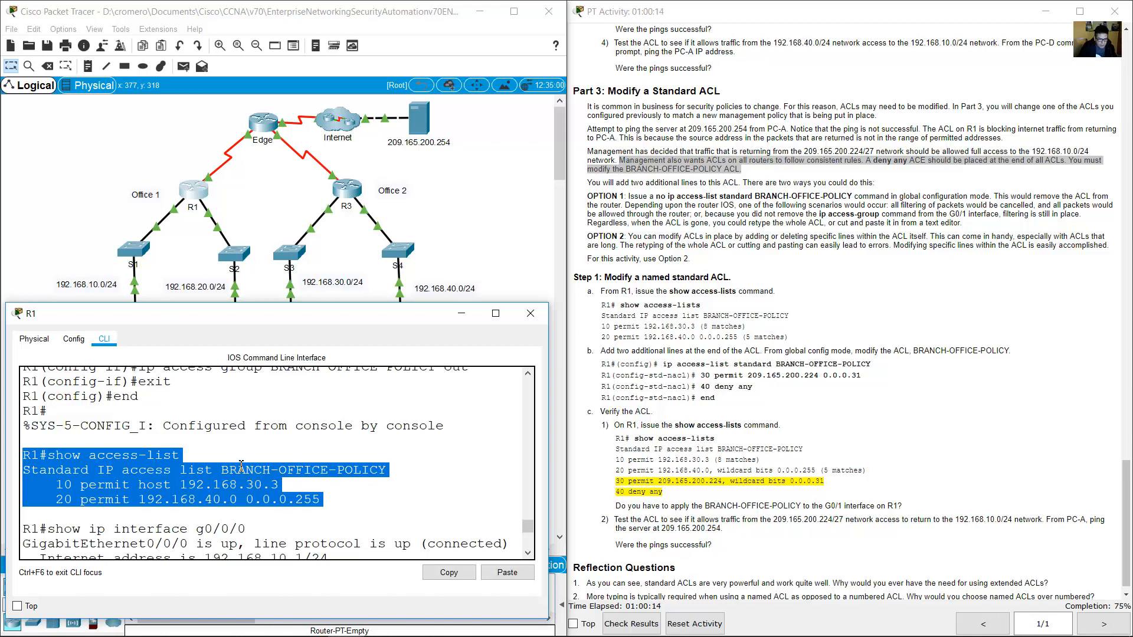
{"action": "left_click", "coordinate": [80, 500]}
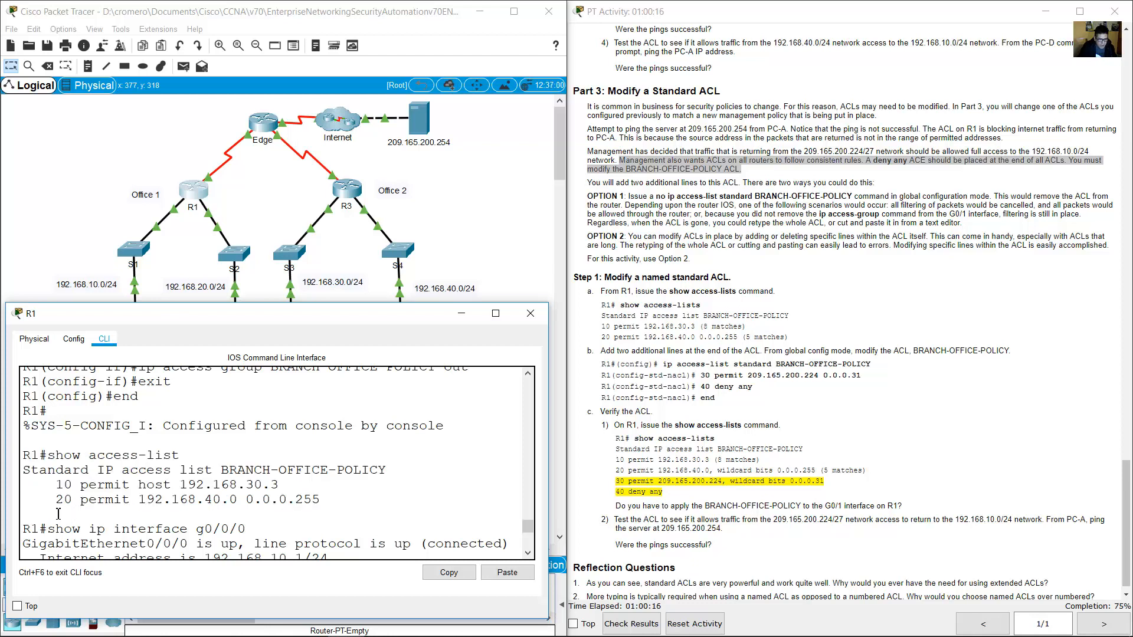
{"action": "left_click", "coordinate": [59, 514]}
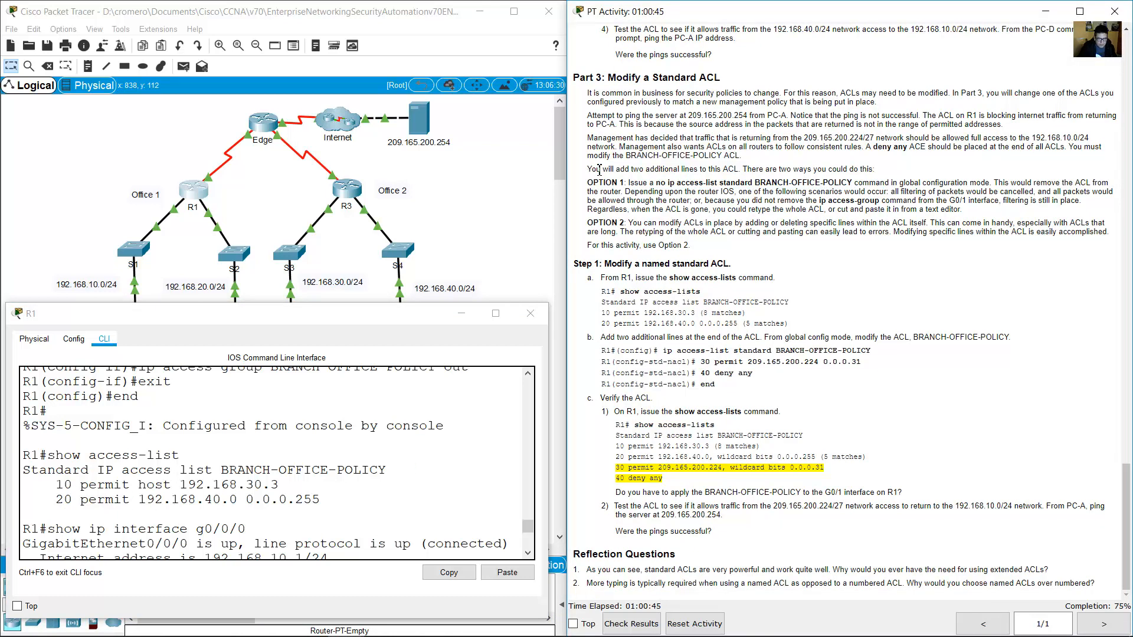
Read the two options for adding lines to the ACL and which option this activity requires
{"action": "left_click_drag", "start_coordinate": [588, 169], "coordinate": [868, 174]}
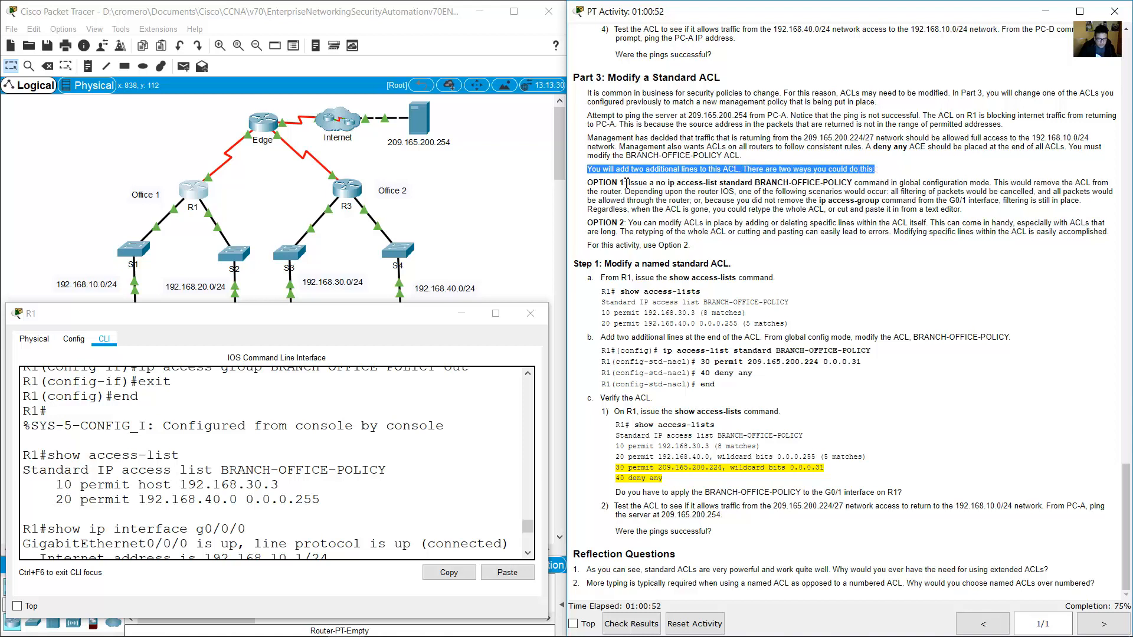
{"action": "left_click_drag", "start_coordinate": [594, 183], "coordinate": [769, 184]}
{"action": "left_click_drag", "start_coordinate": [779, 184], "coordinate": [622, 192]}
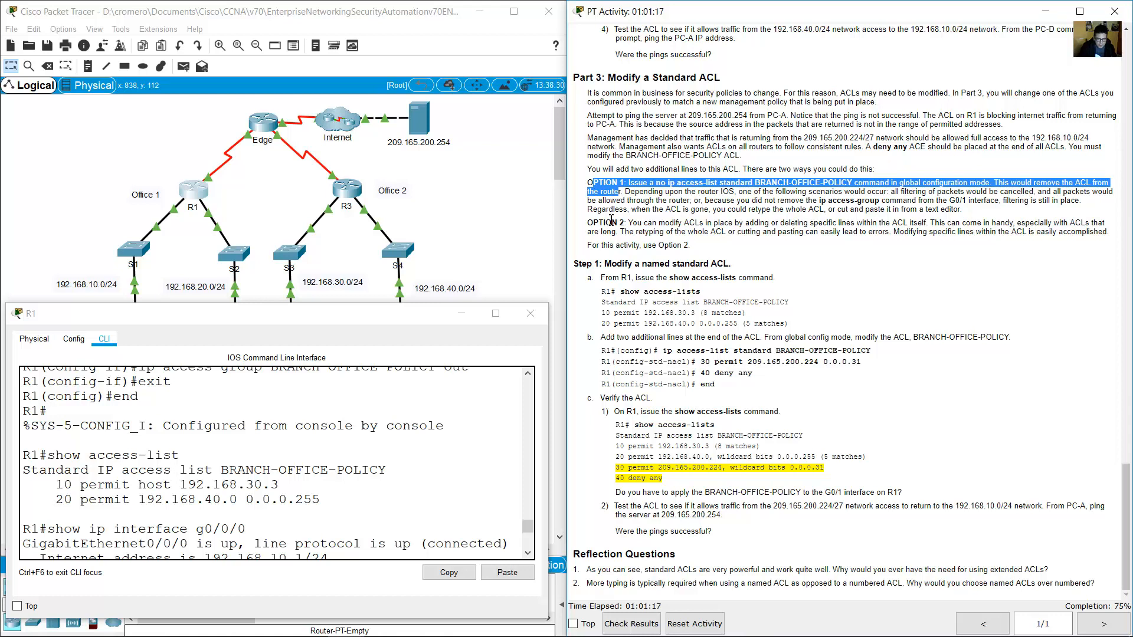
{"action": "left_click_drag", "start_coordinate": [627, 209], "coordinate": [829, 213]}
{"action": "left_click_drag", "start_coordinate": [593, 223], "coordinate": [1117, 237]}
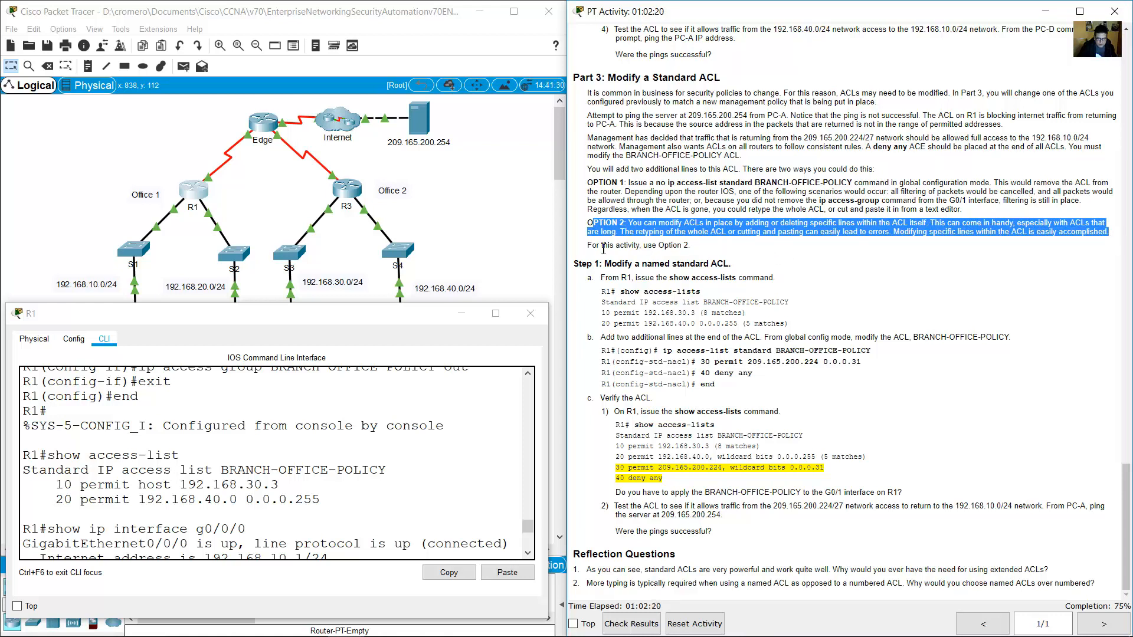
{"action": "left_click_drag", "start_coordinate": [597, 245], "coordinate": [694, 245]}
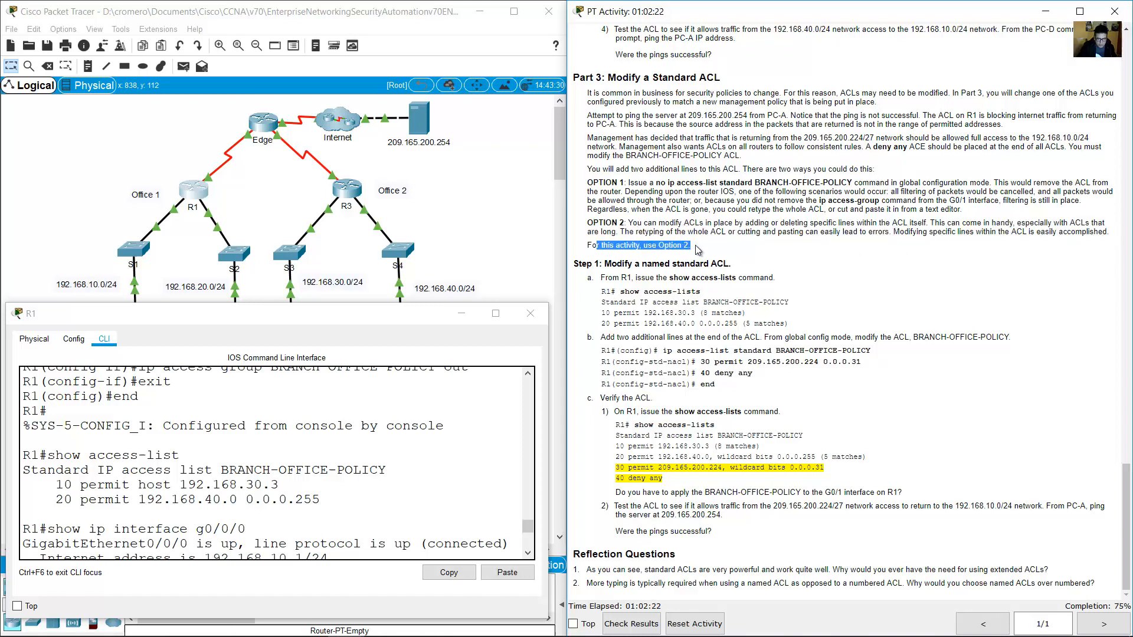
Read Option 2 and the Step 1 instructions for checking the named standard ACL with show access-lists
{"action": "left_click", "coordinate": [698, 250]}
{"action": "left_click_drag", "start_coordinate": [587, 224], "coordinate": [704, 250]}
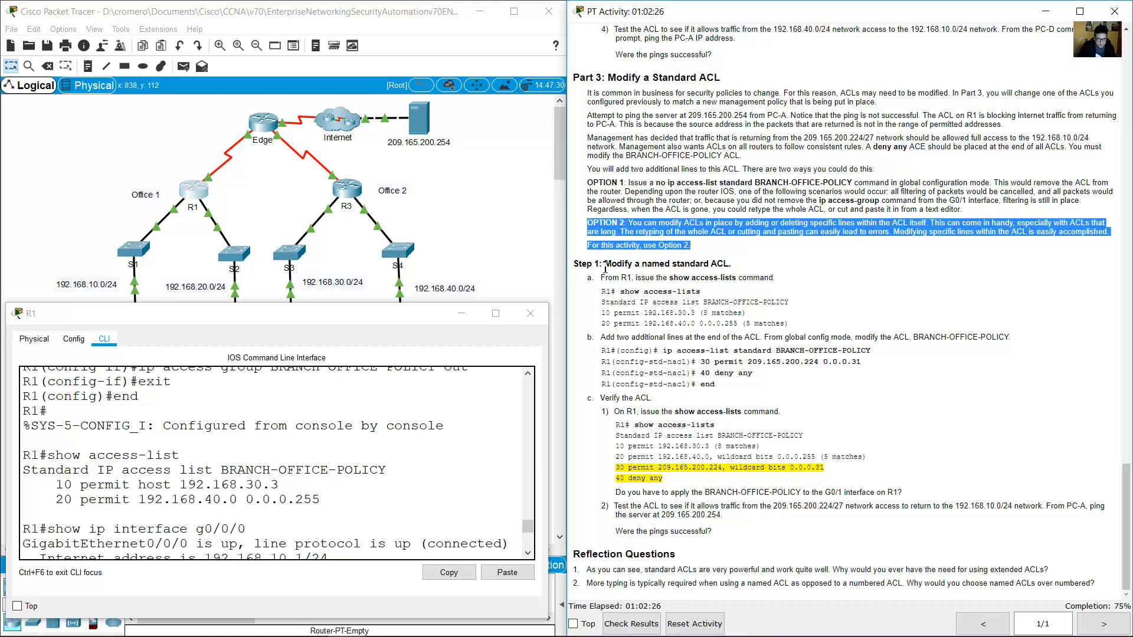
{"action": "left_click_drag", "start_coordinate": [604, 264], "coordinate": [745, 270]}
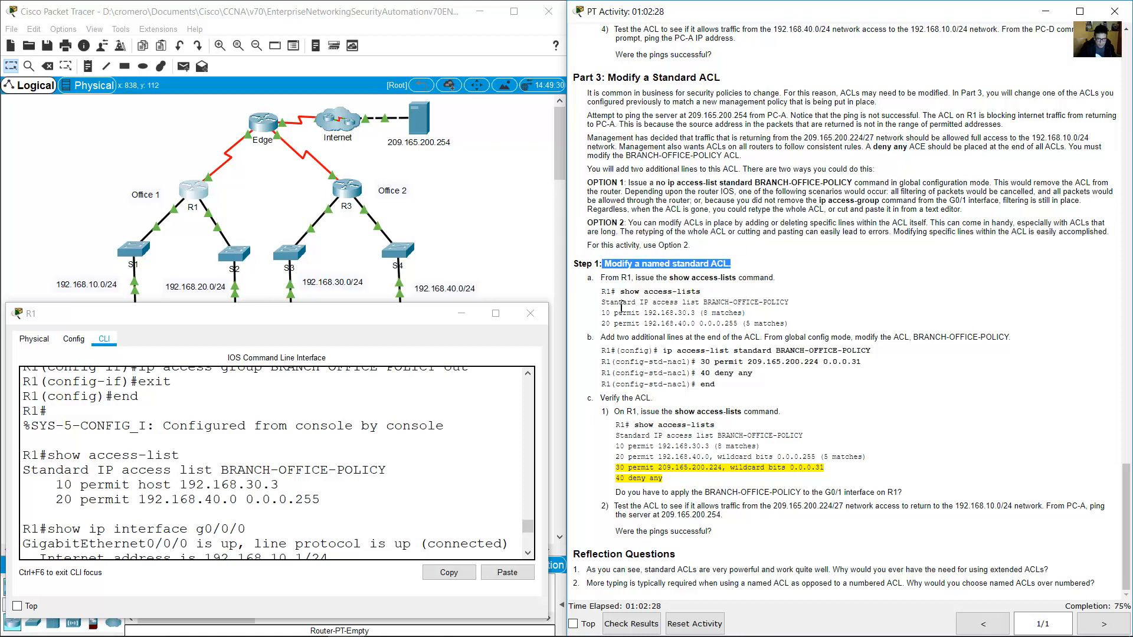
{"action": "left_click_drag", "start_coordinate": [602, 292], "coordinate": [793, 326]}
Run show access-list on R1 and review the BRANCH-OFFICE-POLICY name and its permit entries
{"action": "left_click", "coordinate": [130, 430]}
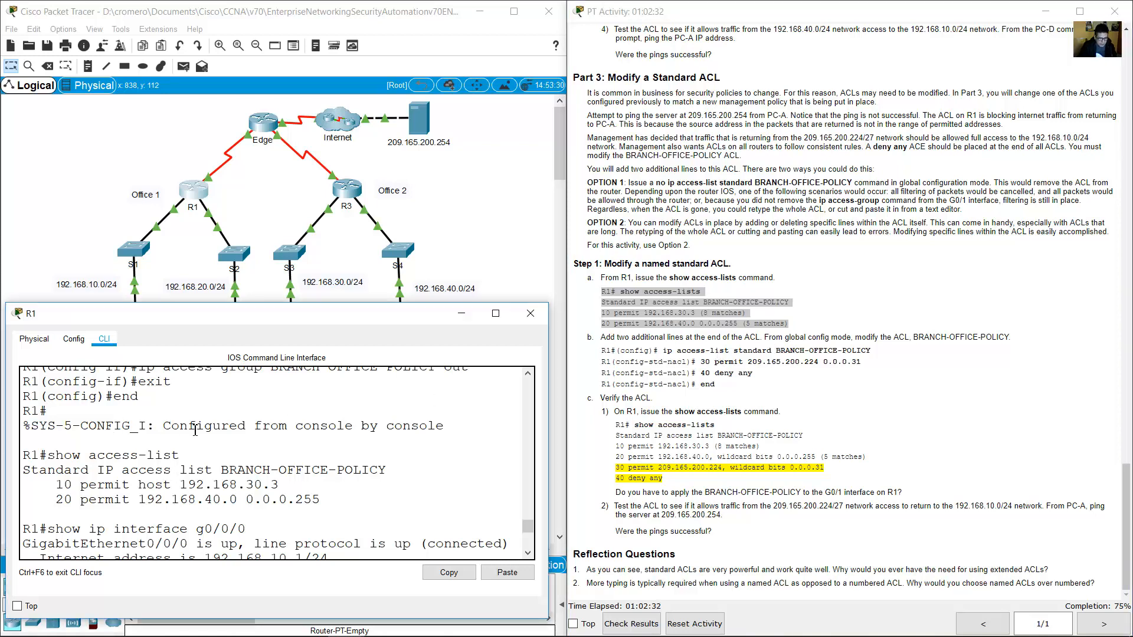
{"action": "left_click_drag", "start_coordinate": [144, 154], "coordinate": [205, 186]}
{"action": "left_click", "coordinate": [196, 192]}
{"action": "left_click", "coordinate": [378, 500]}
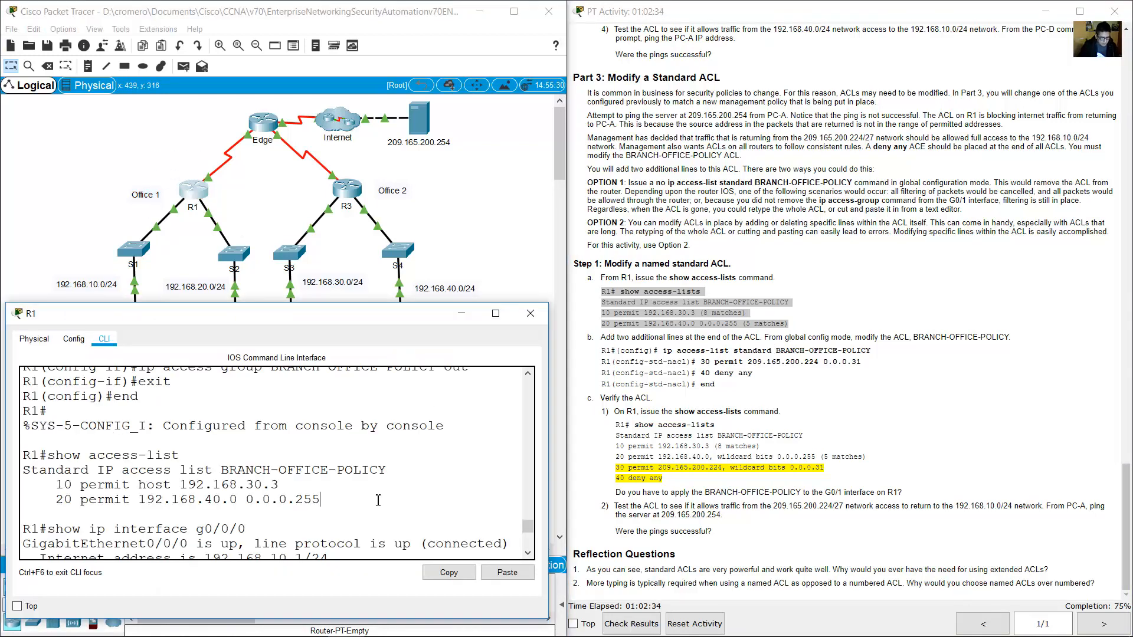
{"action": "scroll", "coordinate": [381, 500], "scroll_direction": "down", "scroll_amount": 8}
{"action": "type", "text": "q"}
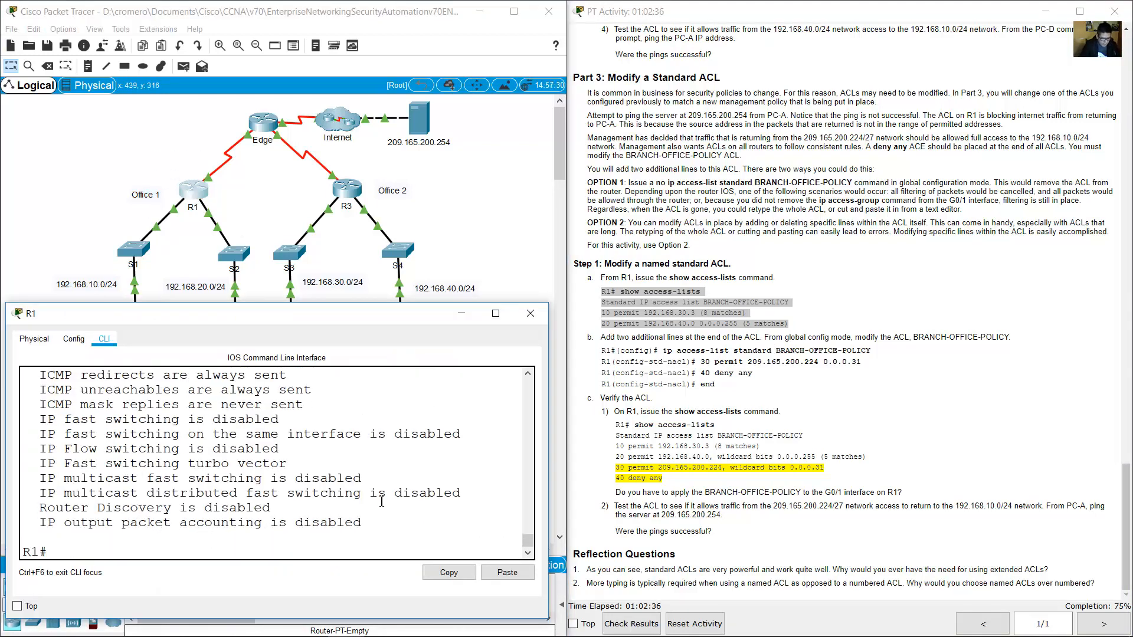
{"action": "type", "text": "show access-list"}
{"action": "key", "text": "Return"}
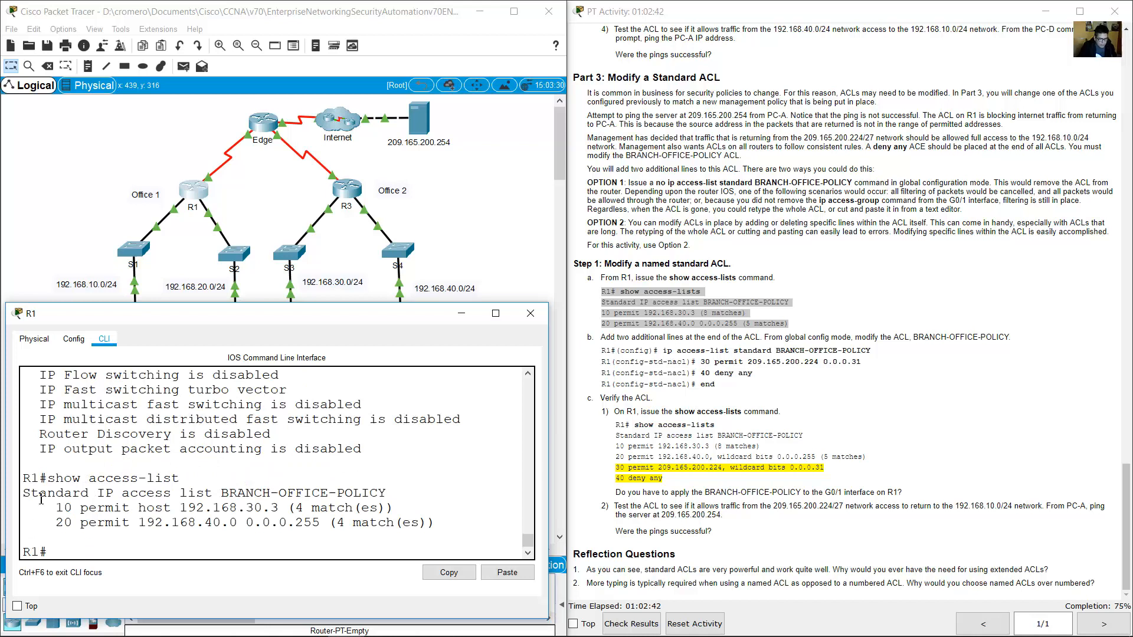
{"action": "left_click_drag", "start_coordinate": [222, 493], "coordinate": [410, 492]}
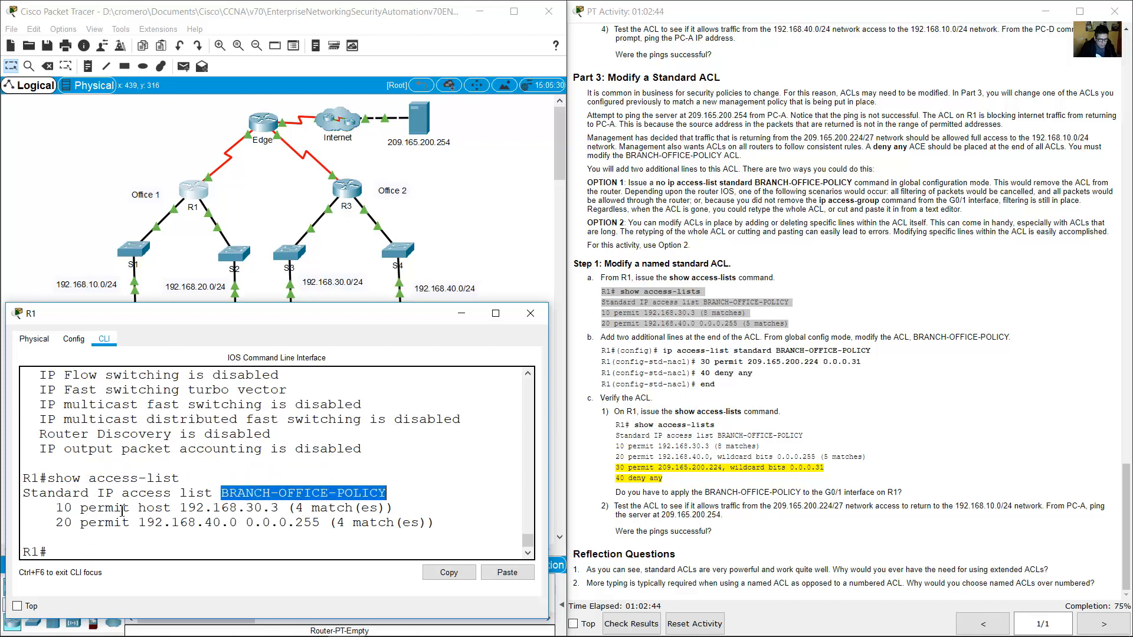
{"action": "left_click_drag", "start_coordinate": [67, 507], "coordinate": [406, 529]}
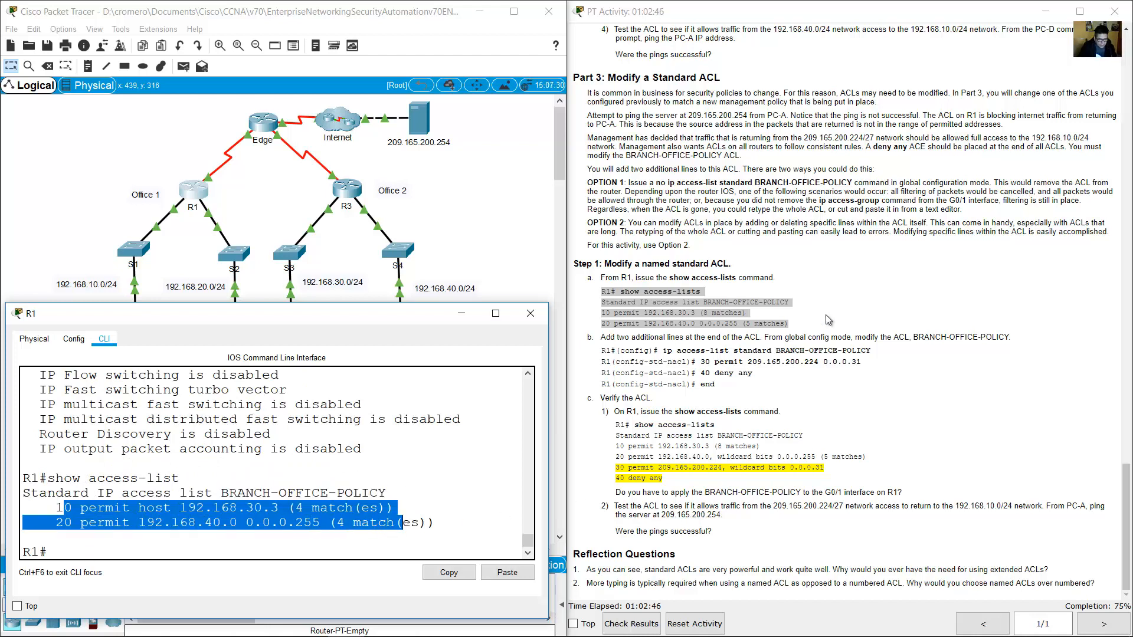
Enter global configuration mode on R1 and open the standard named ACL BRANCH-OFFICE-POLICY for editing
{"action": "left_click", "coordinate": [770, 349]}
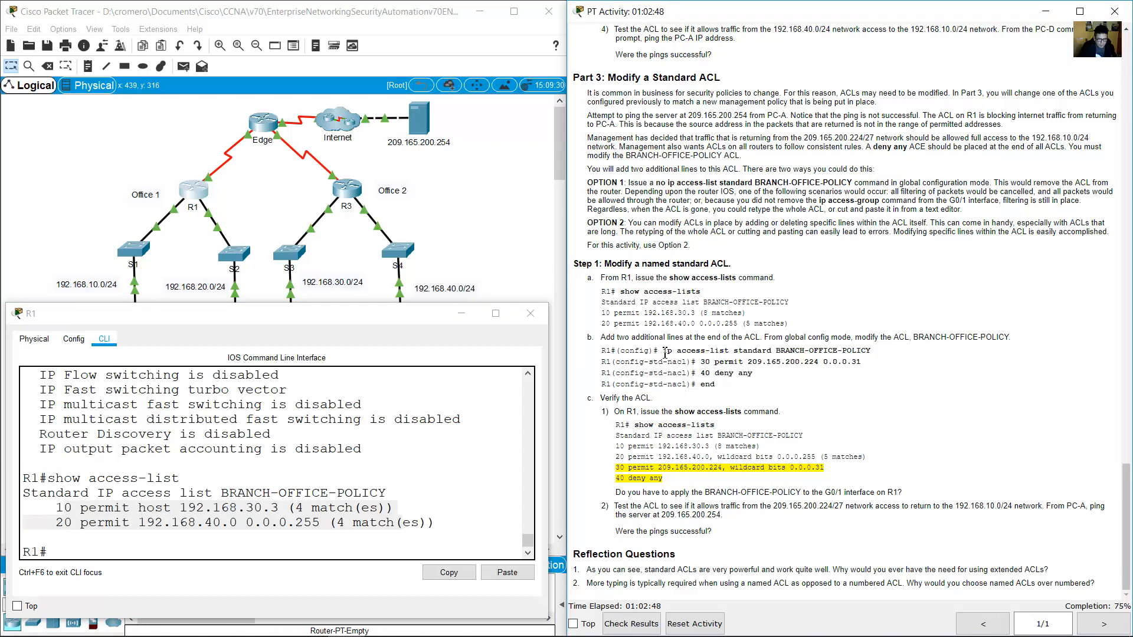
{"action": "left_click_drag", "start_coordinate": [663, 352], "coordinate": [898, 357]}
{"action": "left_click", "coordinate": [335, 476]}
{"action": "type", "text": "c"}
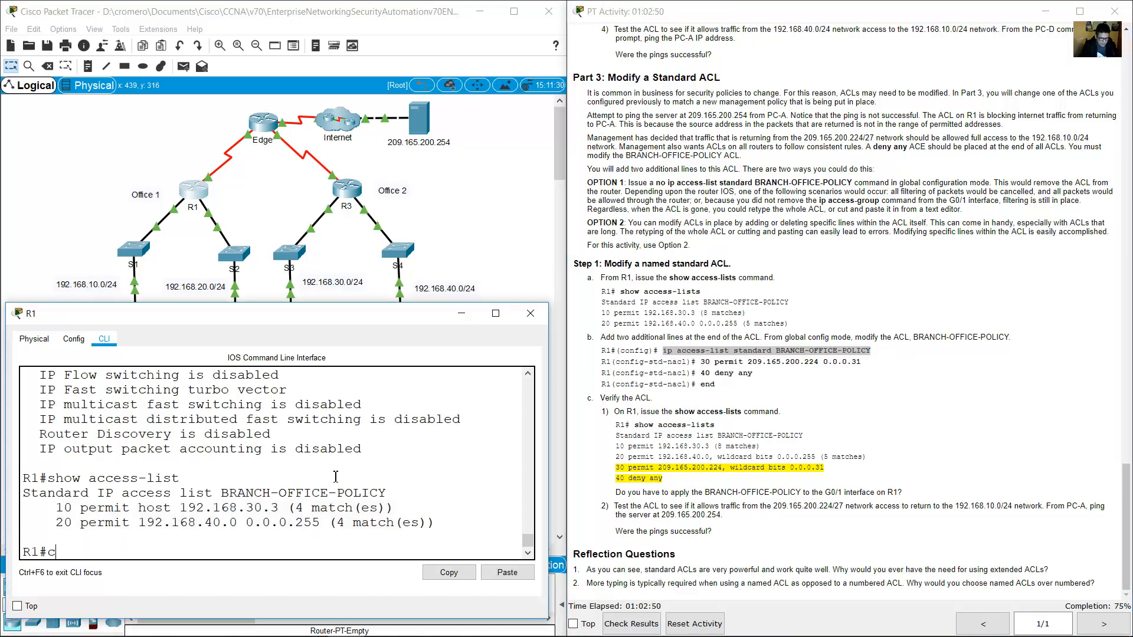
{"action": "type", "text": "onf term"}
{"action": "key", "text": "Return"}
{"action": "type", "text": "ip ace"}
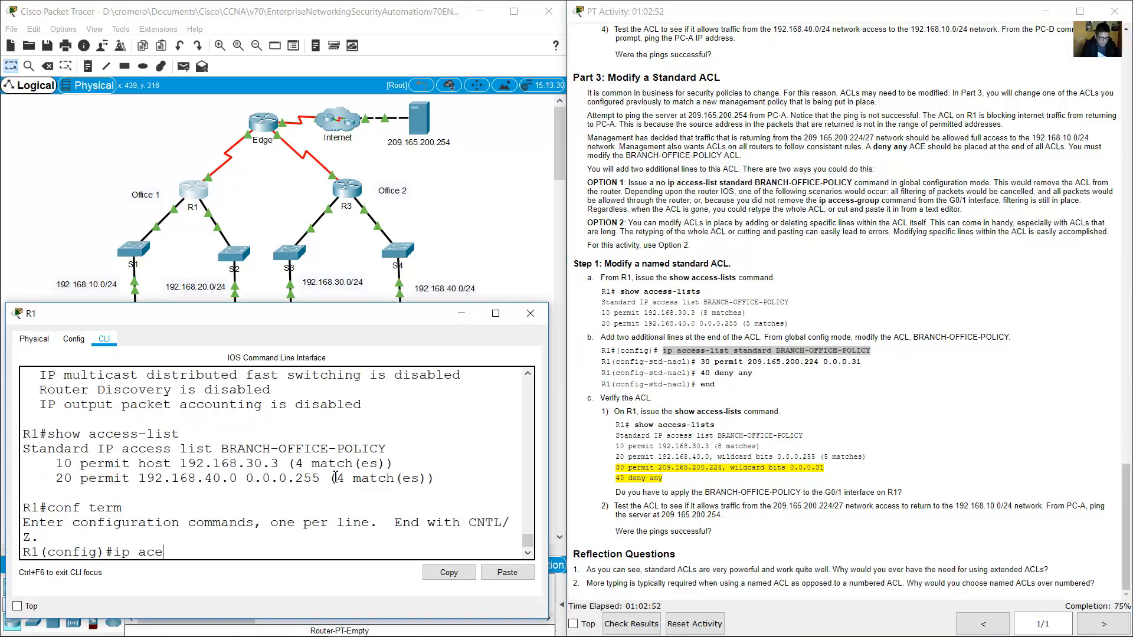
{"action": "key", "text": "BackSpace"}
{"action": "type", "text": "cess-list standard"}
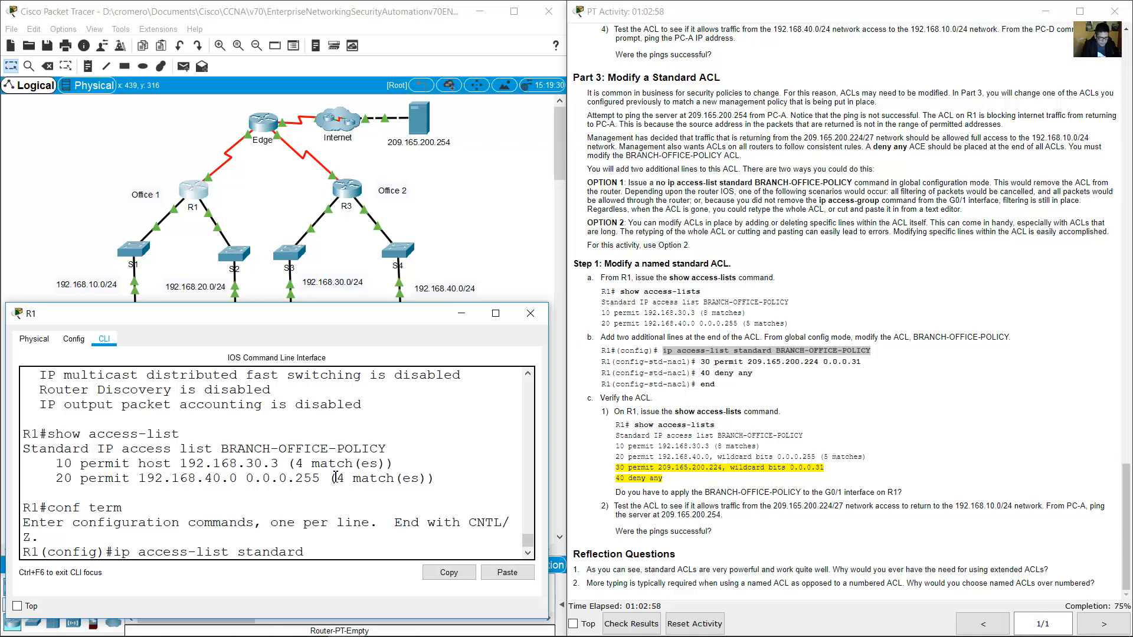
{"action": "type", "text": " BRANCH-OFFICE-"}
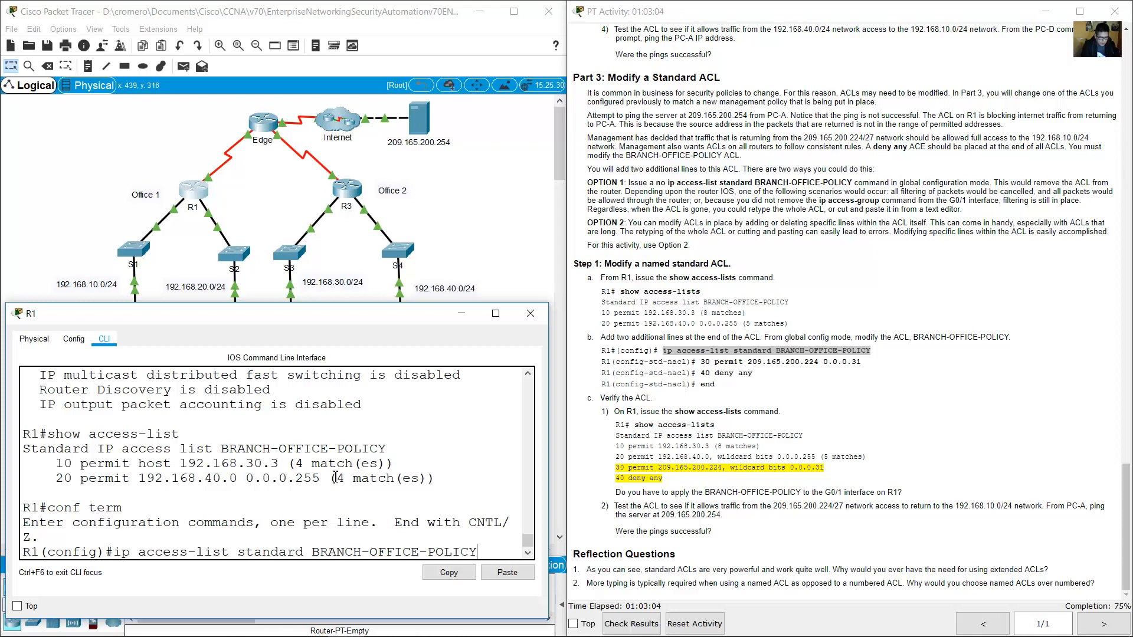
{"action": "type", "text": "POLICY"}
{"action": "key", "text": "Return"}
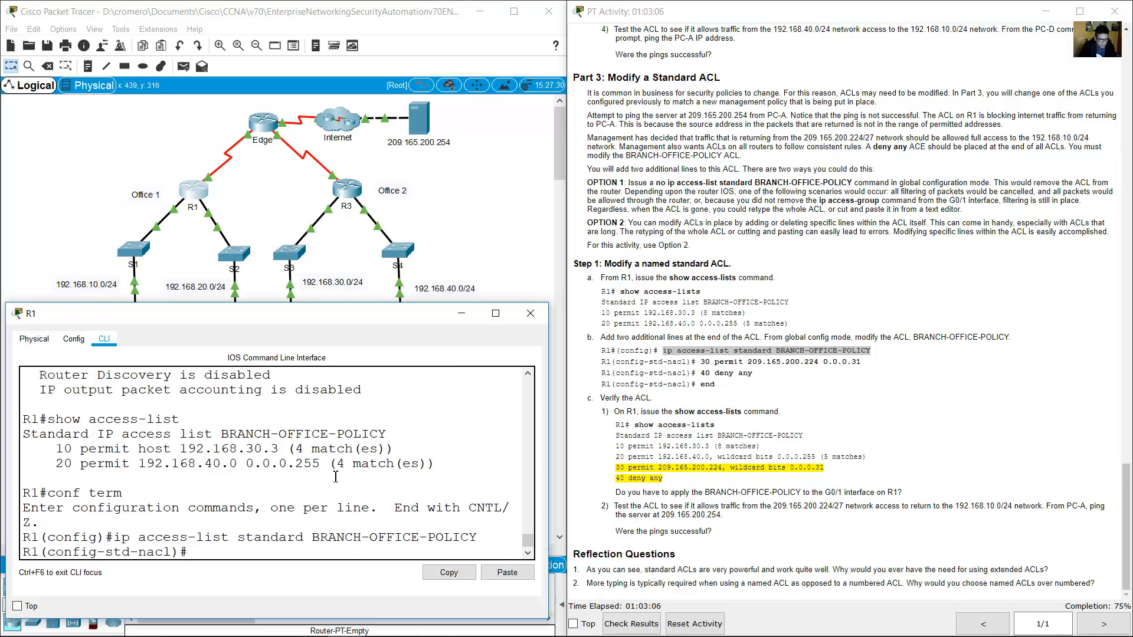
Examine the parts of R1's standard named ACL configuration prompt
{"action": "left_click_drag", "start_coordinate": [180, 552], "coordinate": [25, 552]}
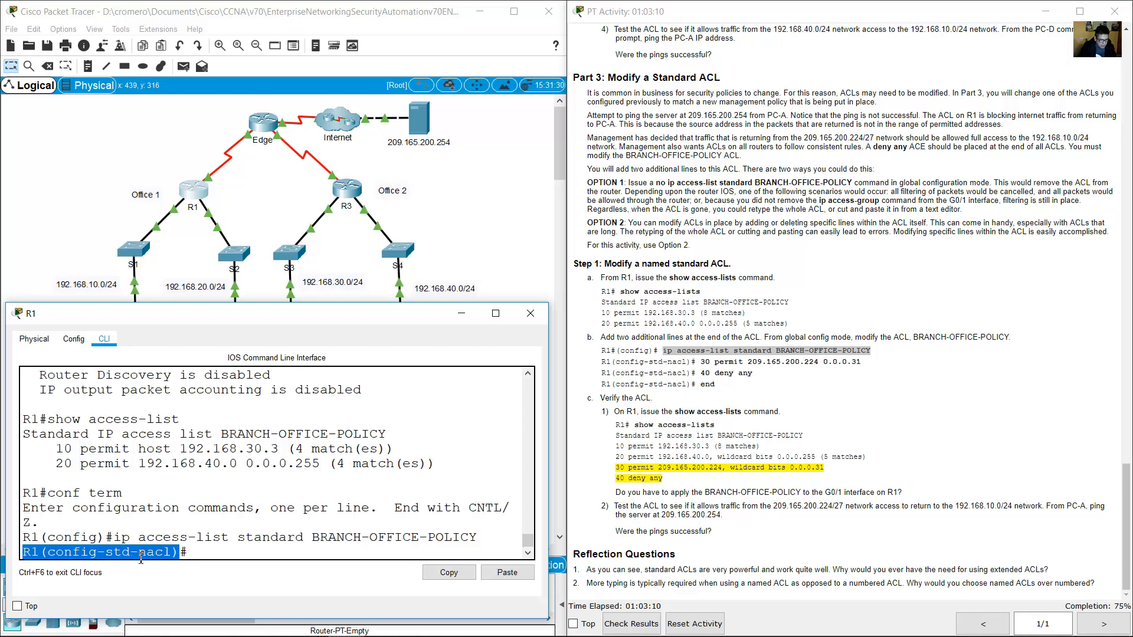
{"action": "left_click", "coordinate": [124, 552]}
{"action": "left_click_drag", "start_coordinate": [107, 552], "coordinate": [3, 551]}
{"action": "left_click", "coordinate": [195, 552]}
{"action": "left_click", "coordinate": [126, 537]}
{"action": "left_click_drag", "start_coordinate": [108, 552], "coordinate": [150, 552]}
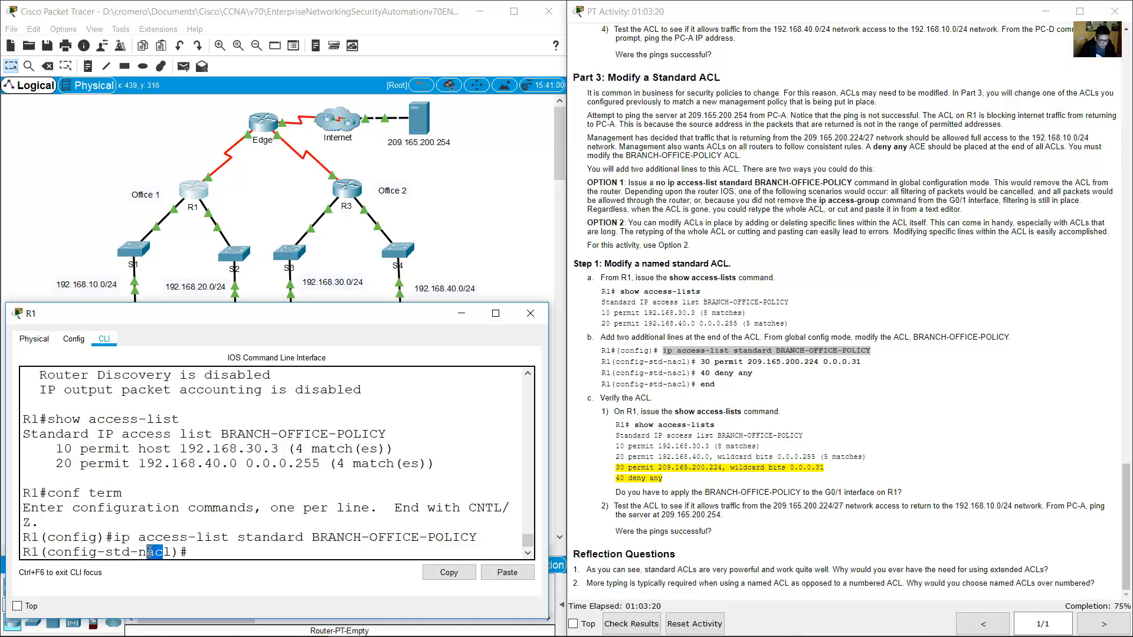
{"action": "left_click", "coordinate": [201, 555]}
Compare the existing ACL entries' sequence numbers 10 and 20 with numbers 30 and 40 in the instructions
{"action": "left_click_drag", "start_coordinate": [59, 449], "coordinate": [423, 449]}
{"action": "left_click_drag", "start_coordinate": [57, 464], "coordinate": [408, 477]}
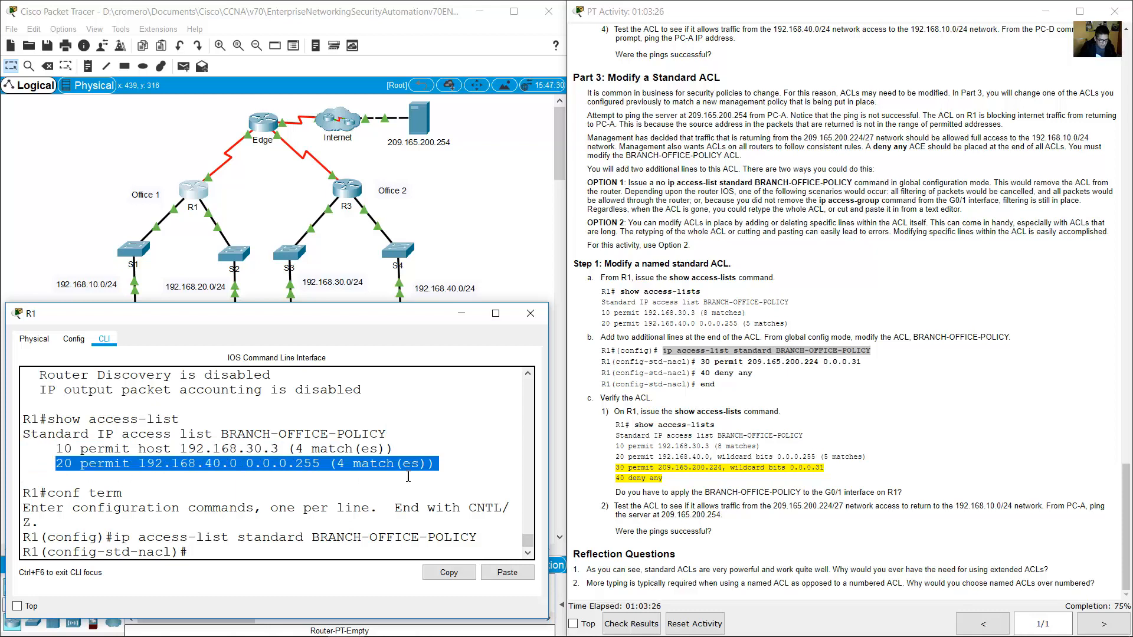
{"action": "left_click", "coordinate": [206, 447]}
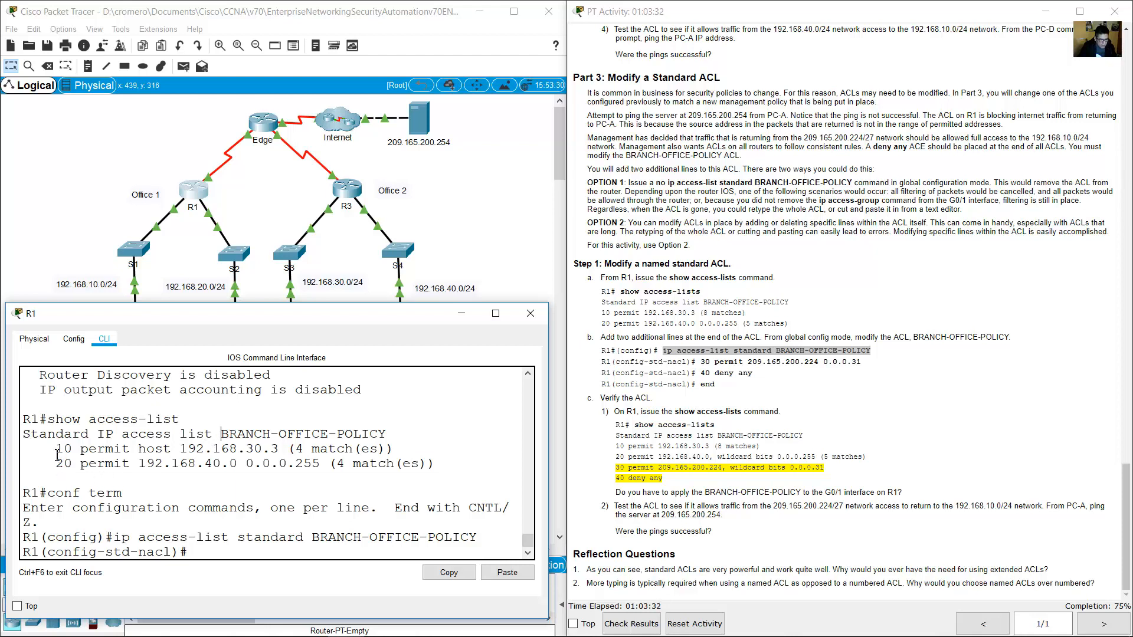
{"action": "left_click_drag", "start_coordinate": [57, 451], "coordinate": [78, 464]}
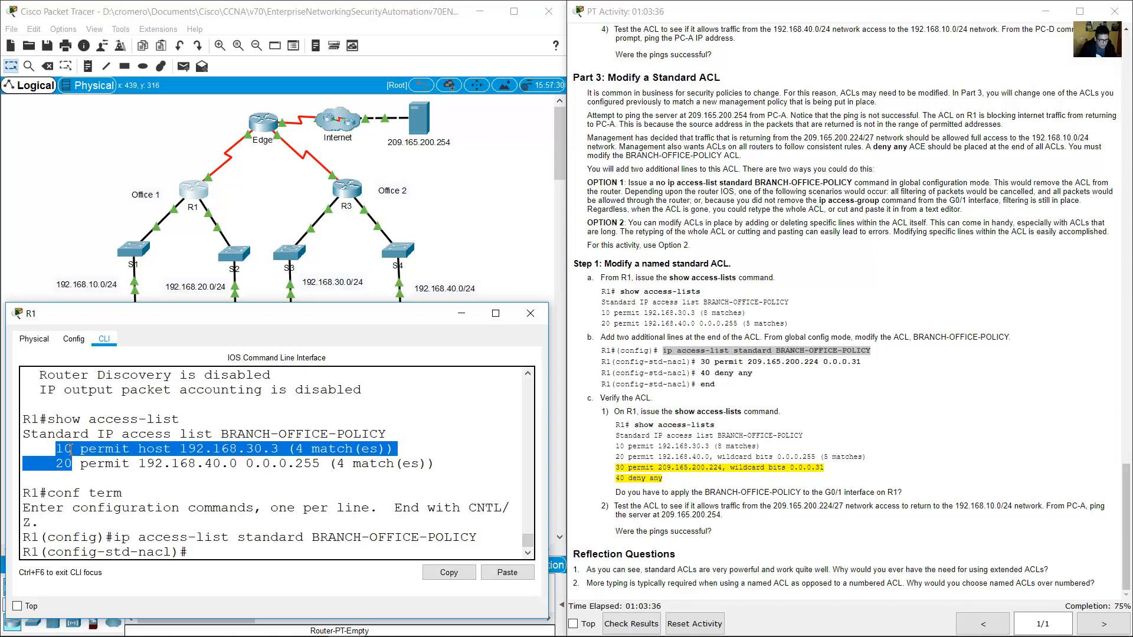
{"action": "double_click", "coordinate": [705, 362]}
{"action": "double_click", "coordinate": [705, 374]}
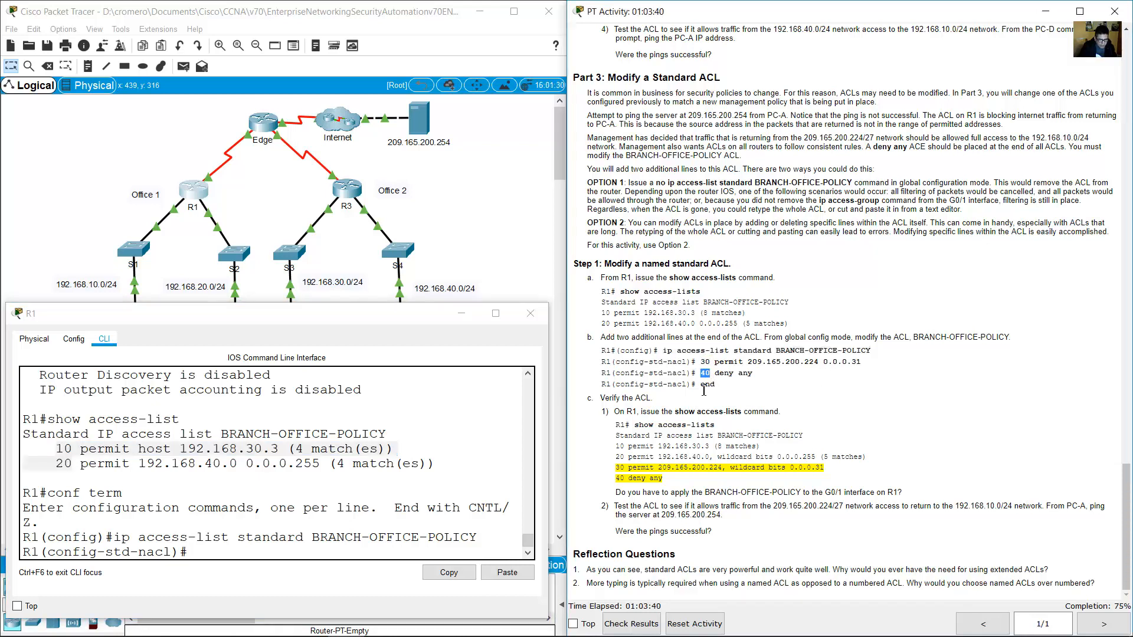
{"action": "double_click", "coordinate": [704, 361]}
Write the ACL entry 30 permit 209.165.200.224 0.0.0.31 at R1's named ACL prompt
{"action": "left_click", "coordinate": [223, 525]}
{"action": "type", "text": "30 "}
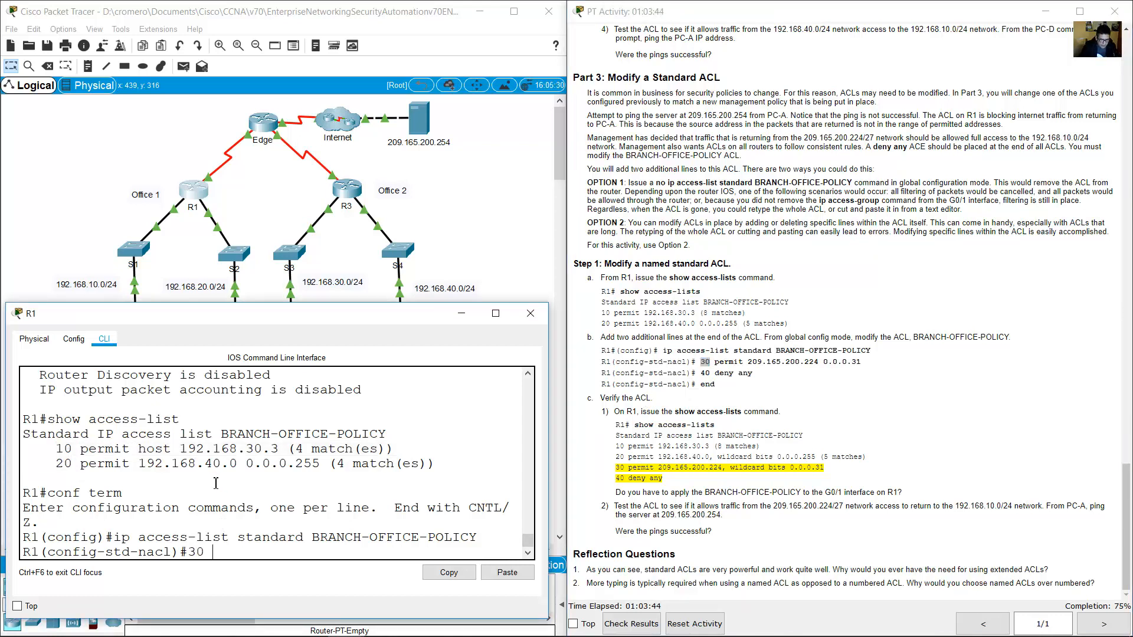
{"action": "type", "text": "permit 209.165.20"}
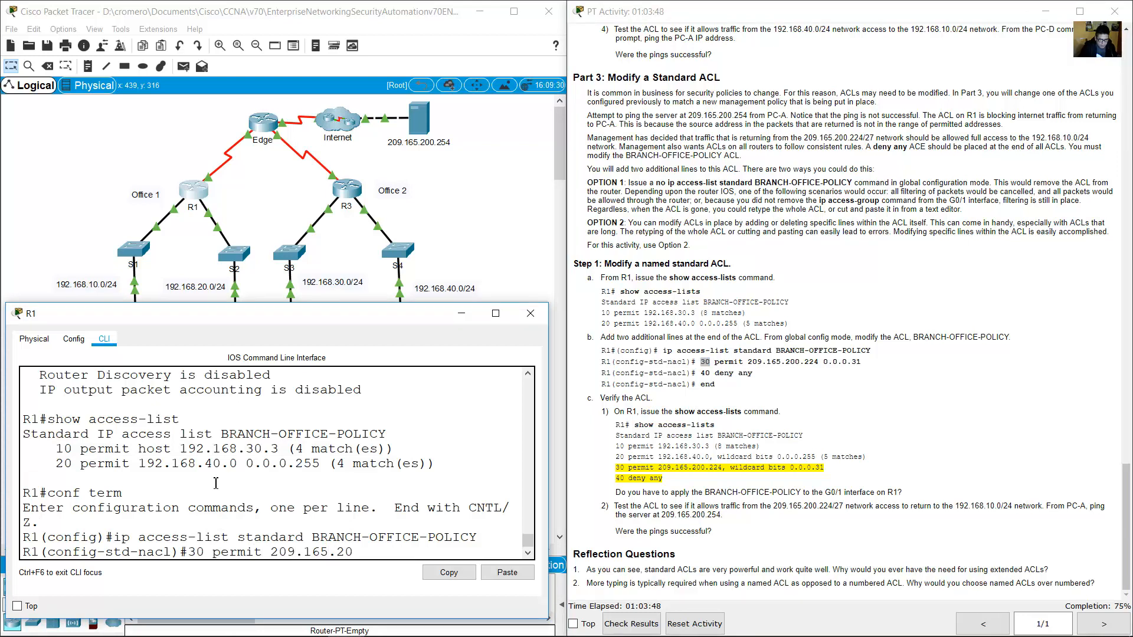
{"action": "type", "text": "0.224 "}
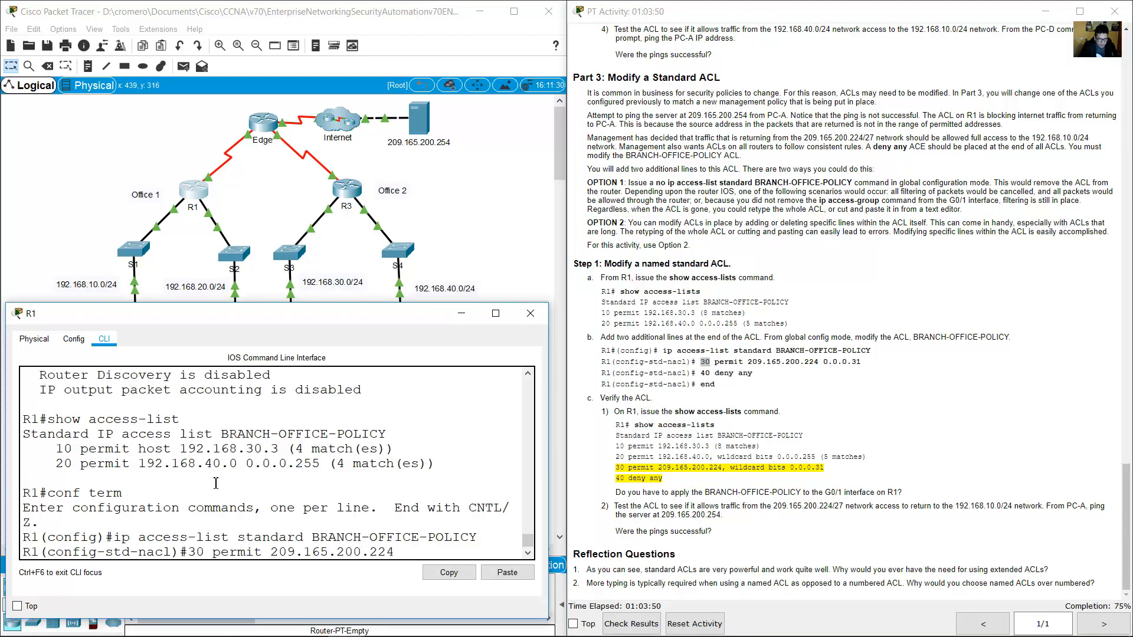
{"action": "type", "text": "0.0.0.31"}
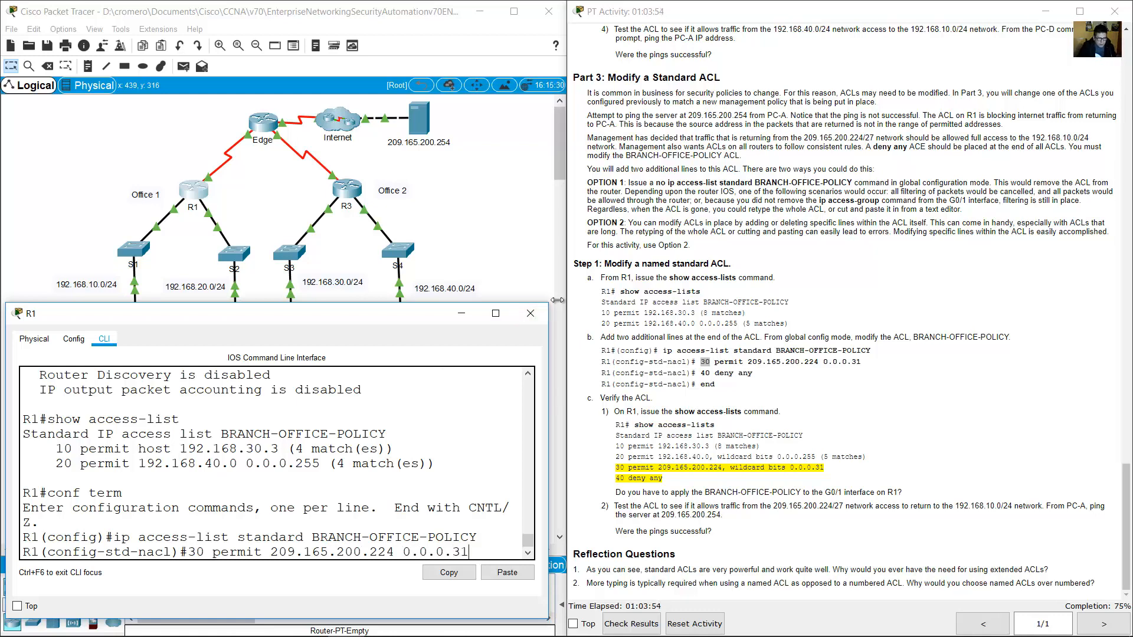
Check the IP address and subnet mask of Edge's S0/2/1 interface in the Addressing Table against the topology
{"action": "left_click_drag", "start_coordinate": [1128, 534], "coordinate": [1085, 88]}
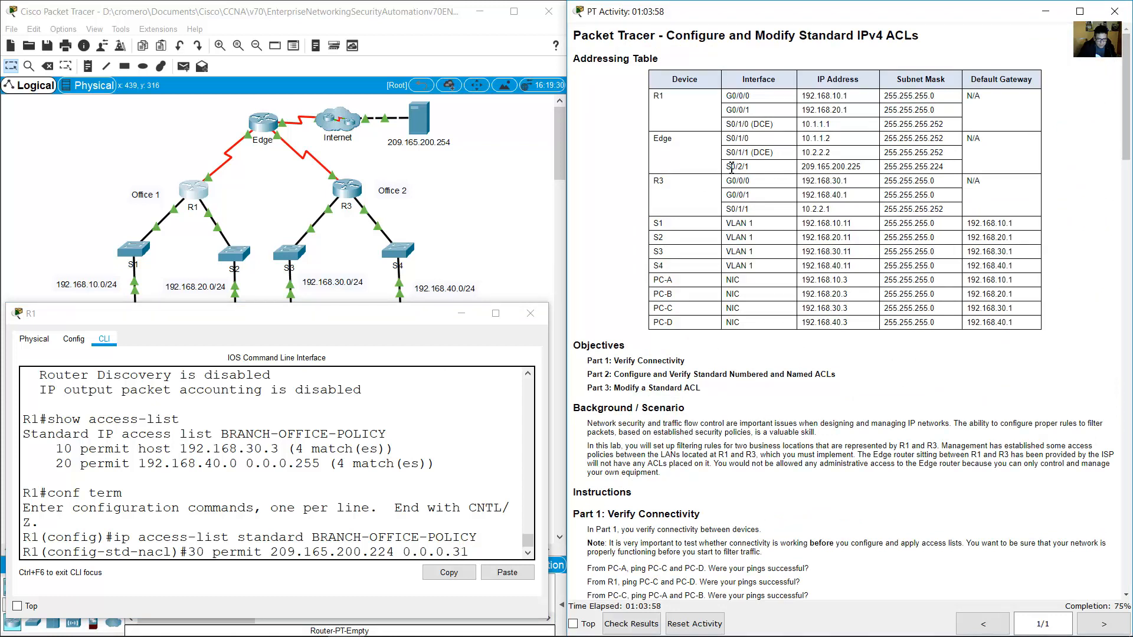
{"action": "left_click_drag", "start_coordinate": [726, 167], "coordinate": [962, 171]}
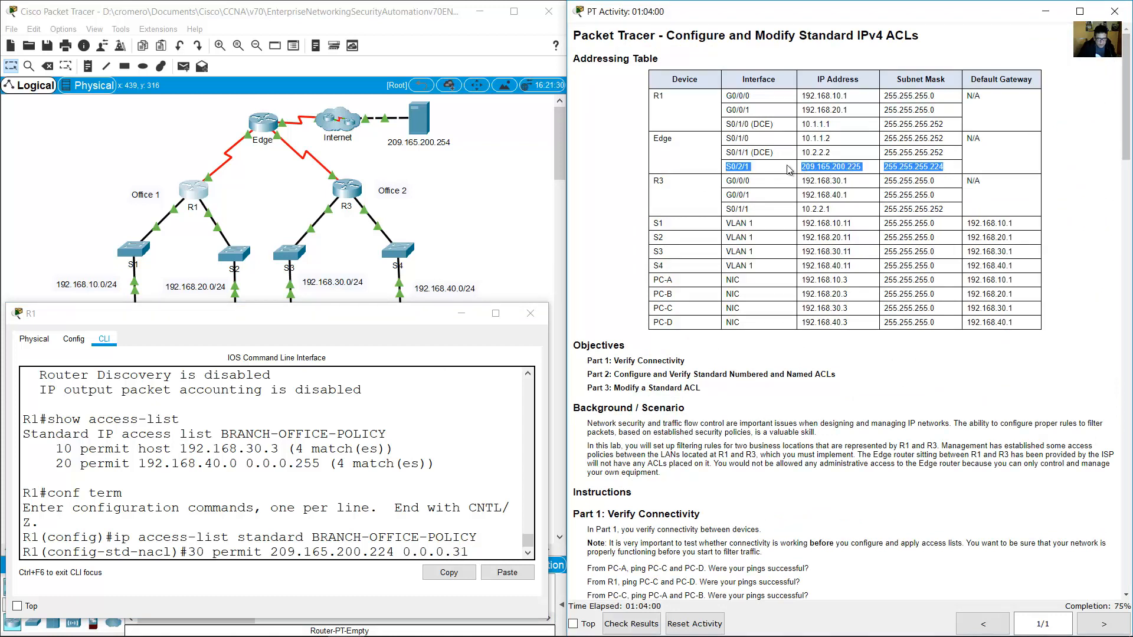
{"action": "left_click_drag", "start_coordinate": [475, 151], "coordinate": [344, 111]}
{"action": "left_click", "coordinate": [750, 166]}
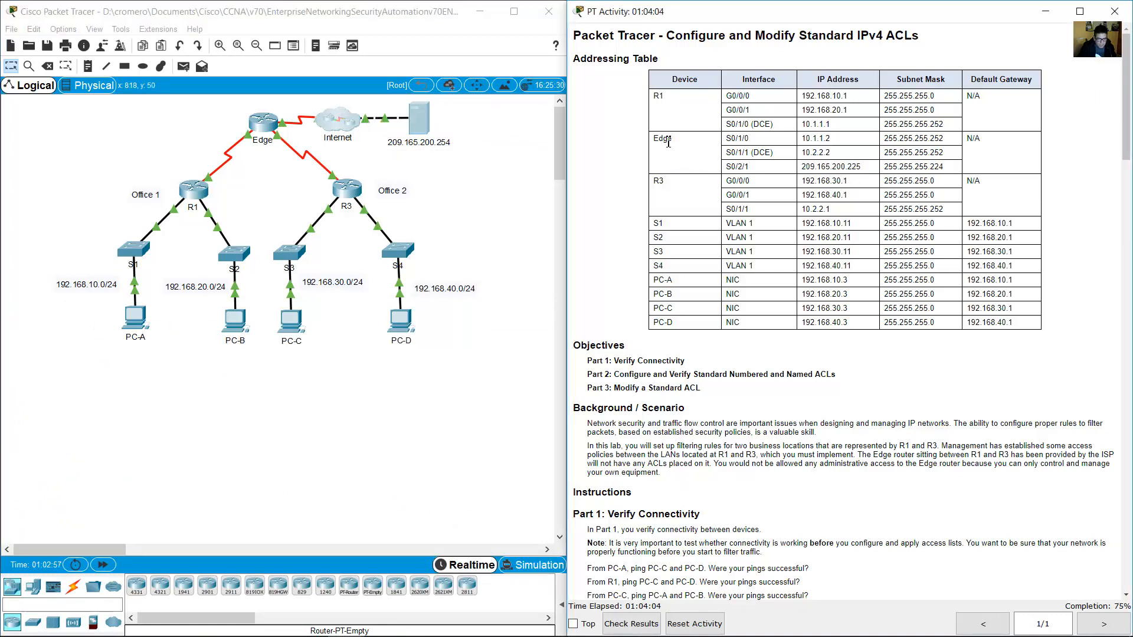
{"action": "left_click_drag", "start_coordinate": [668, 142], "coordinate": [659, 140]}
{"action": "left_click_drag", "start_coordinate": [734, 168], "coordinate": [962, 172]}
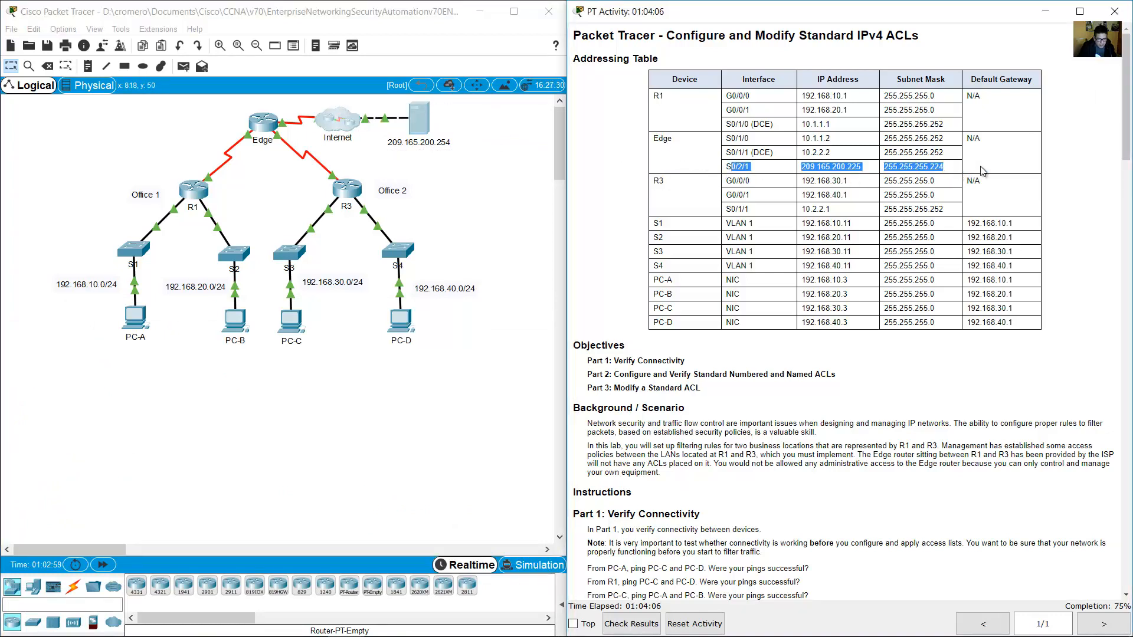
Return to Part 3 and compare the 209.165.200.224/27 requirement with the network address in the permit command
{"action": "scroll", "coordinate": [1122, 262], "scroll_direction": "down", "scroll_amount": 3}
{"action": "scroll", "coordinate": [1122, 262], "scroll_direction": "down", "scroll_amount": 20}
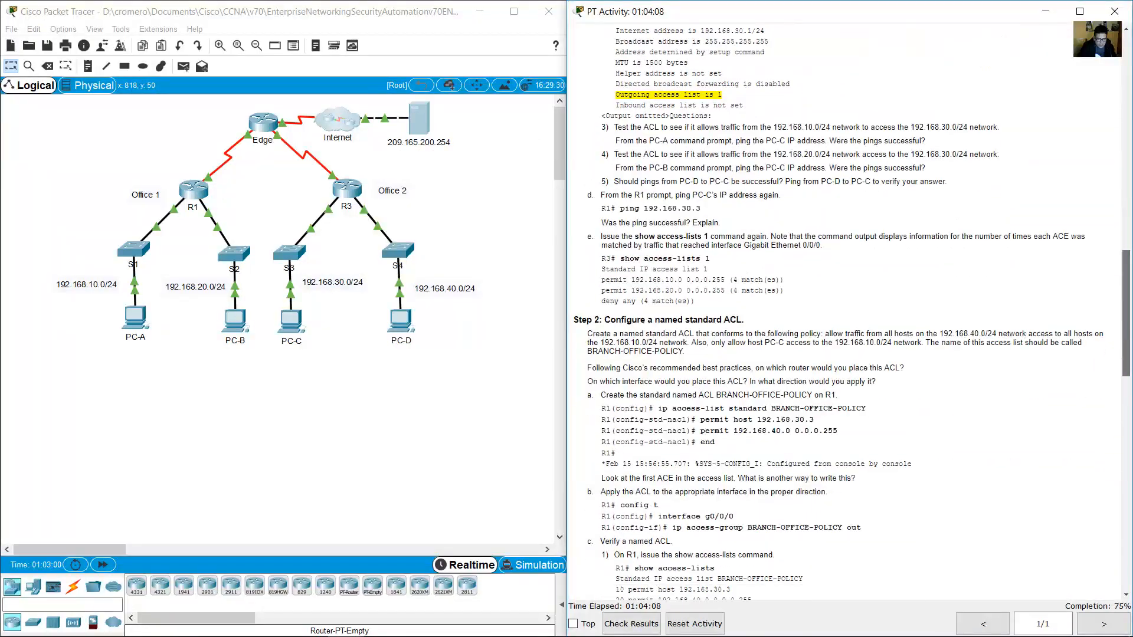
{"action": "scroll", "coordinate": [1089, 395], "scroll_direction": "down", "scroll_amount": 15}
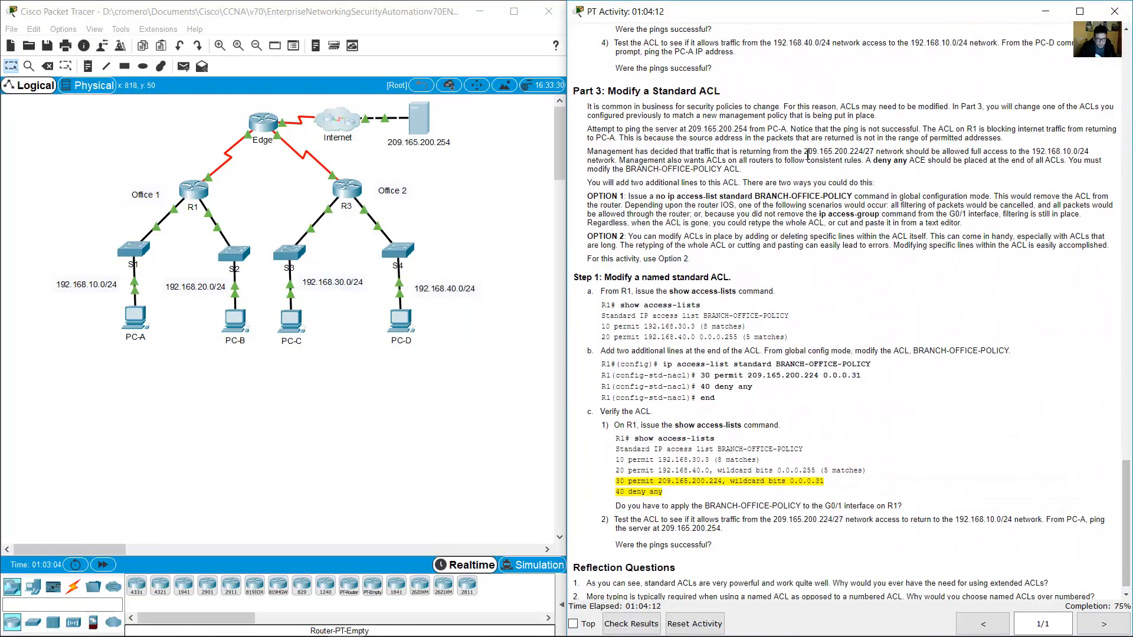
{"action": "left_click_drag", "start_coordinate": [807, 154], "coordinate": [866, 150]}
{"action": "left_click_drag", "start_coordinate": [749, 376], "coordinate": [819, 376]}
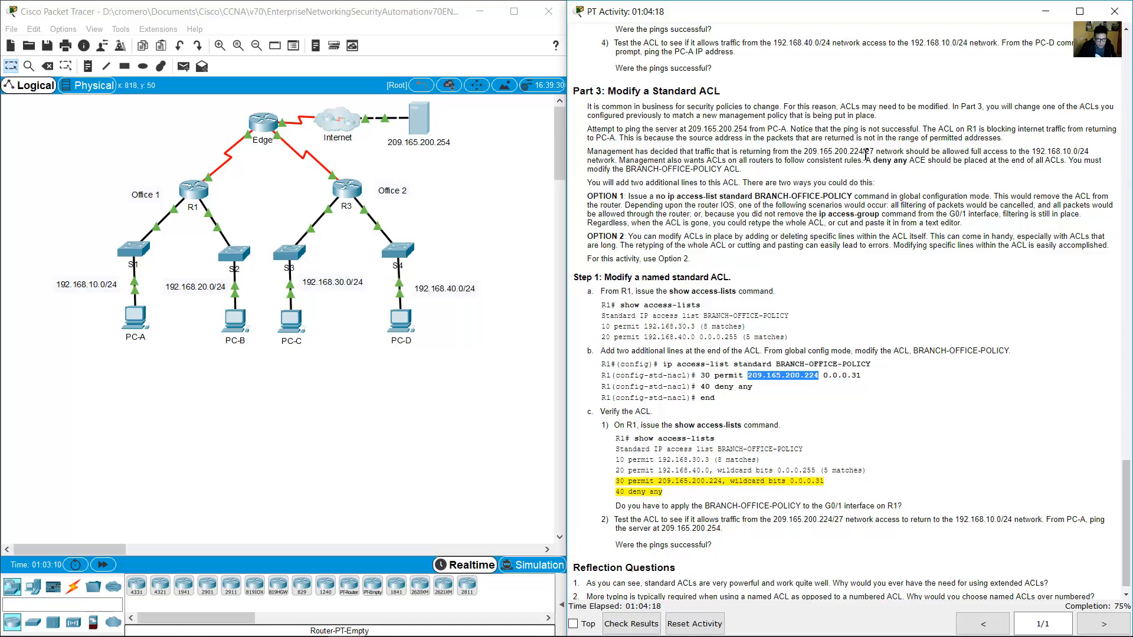
{"action": "left_click_drag", "start_coordinate": [863, 152], "coordinate": [875, 153]}
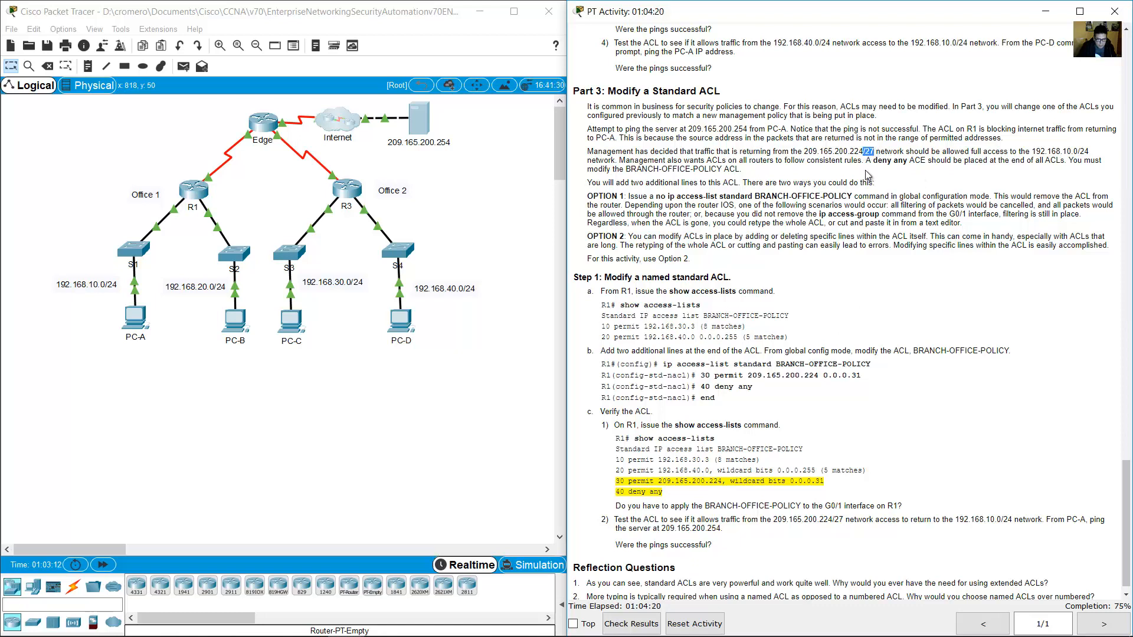
Note in Notepad that /27 corresponds to mask 255.255.255.224 and wildcard mask 0.0.0.31, and compare their last octets
{"action": "left_click", "coordinate": [425, 621]}
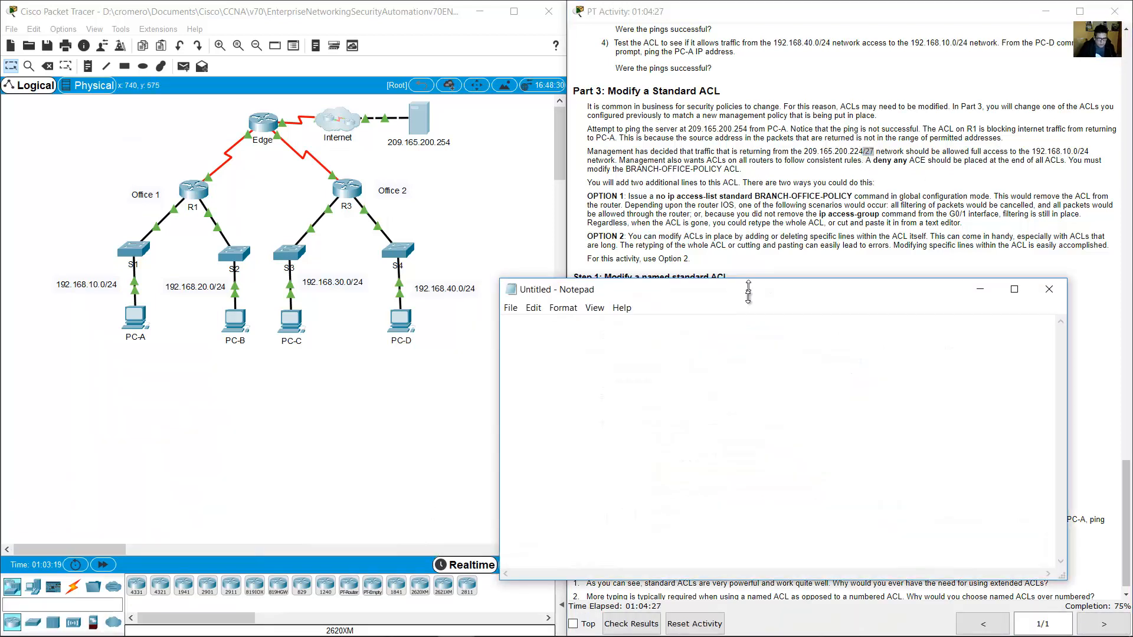
{"action": "left_click_drag", "start_coordinate": [748, 292], "coordinate": [749, 370]}
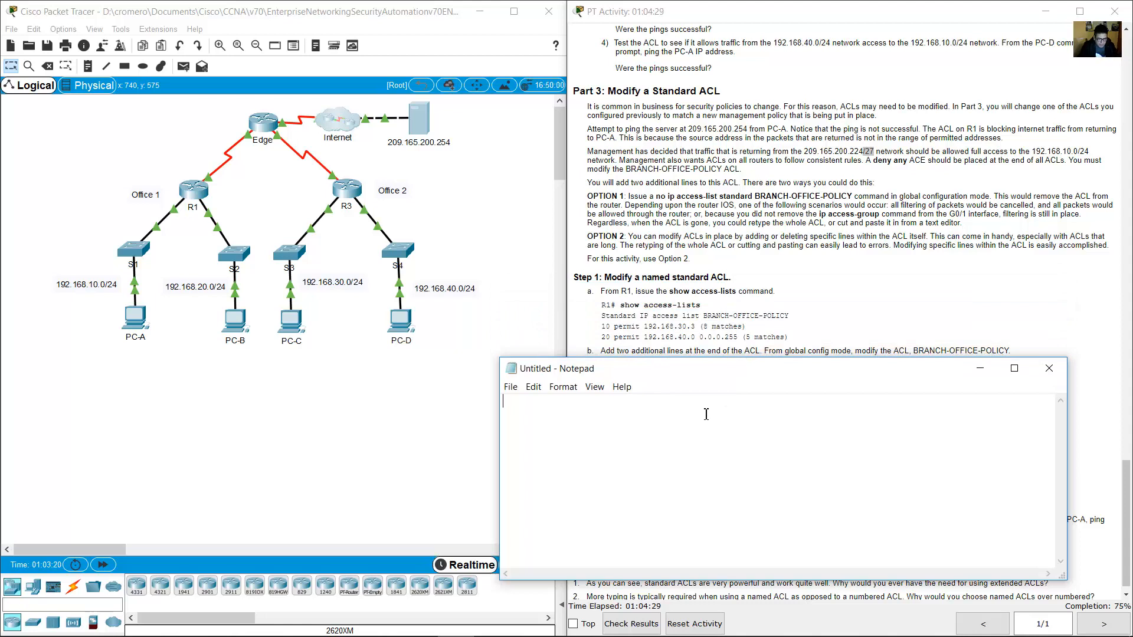
{"action": "type", "text": "/27\t\t255.255."}
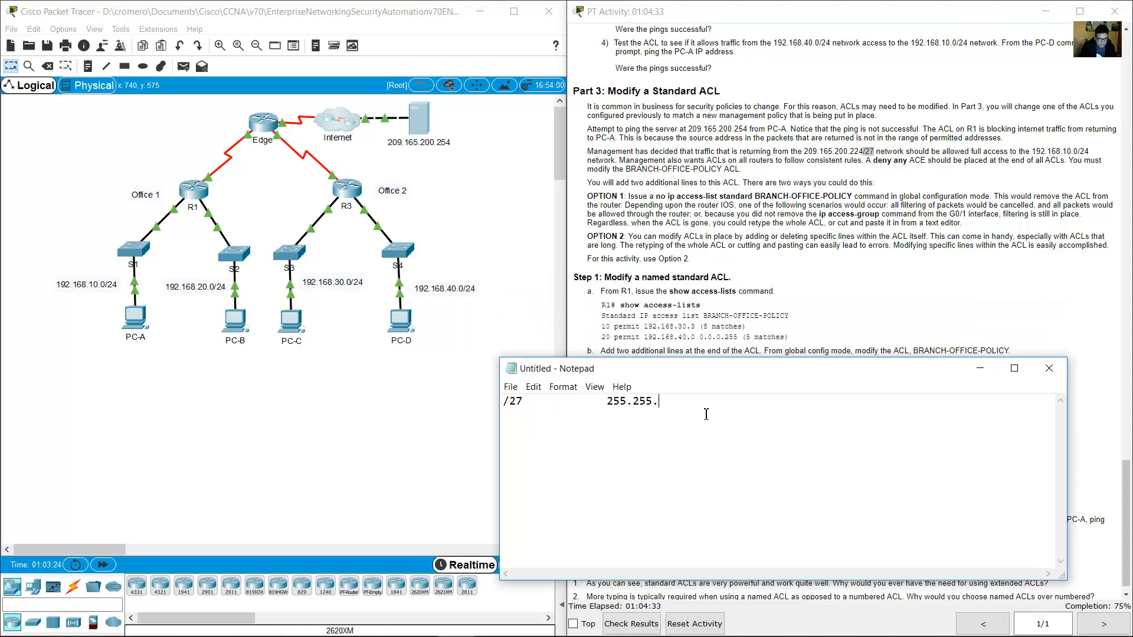
{"action": "type", "text": "255.224\t\t\t0.0.0.31"}
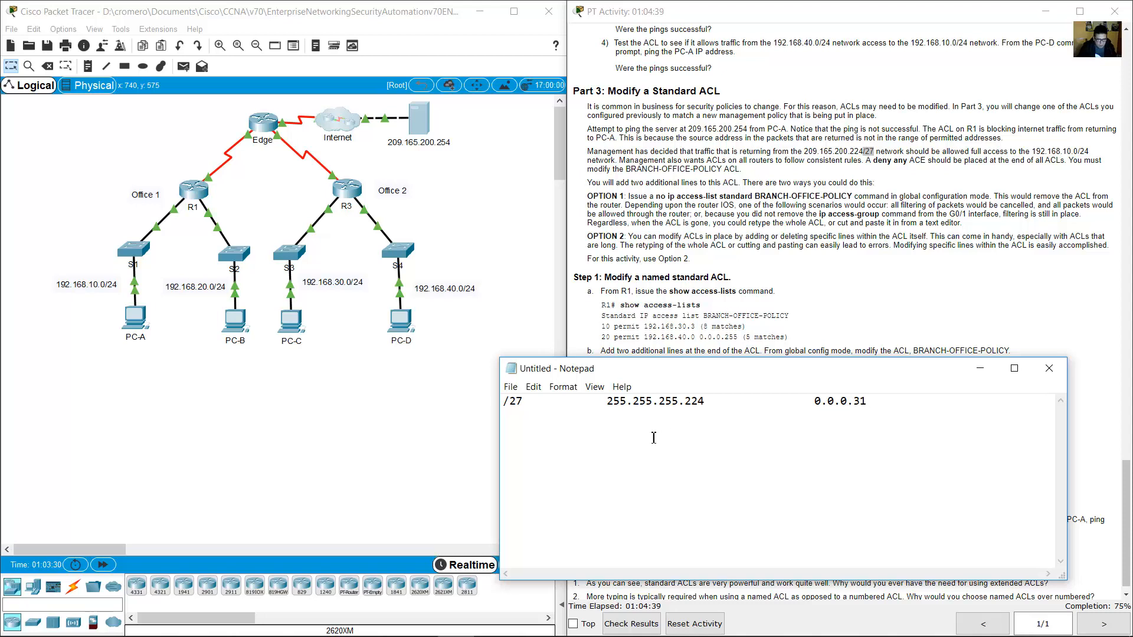
{"action": "left_click_drag", "start_coordinate": [685, 401], "coordinate": [713, 401]}
{"action": "left_click_drag", "start_coordinate": [877, 403], "coordinate": [856, 403]}
{"action": "left_click", "coordinate": [986, 375]}
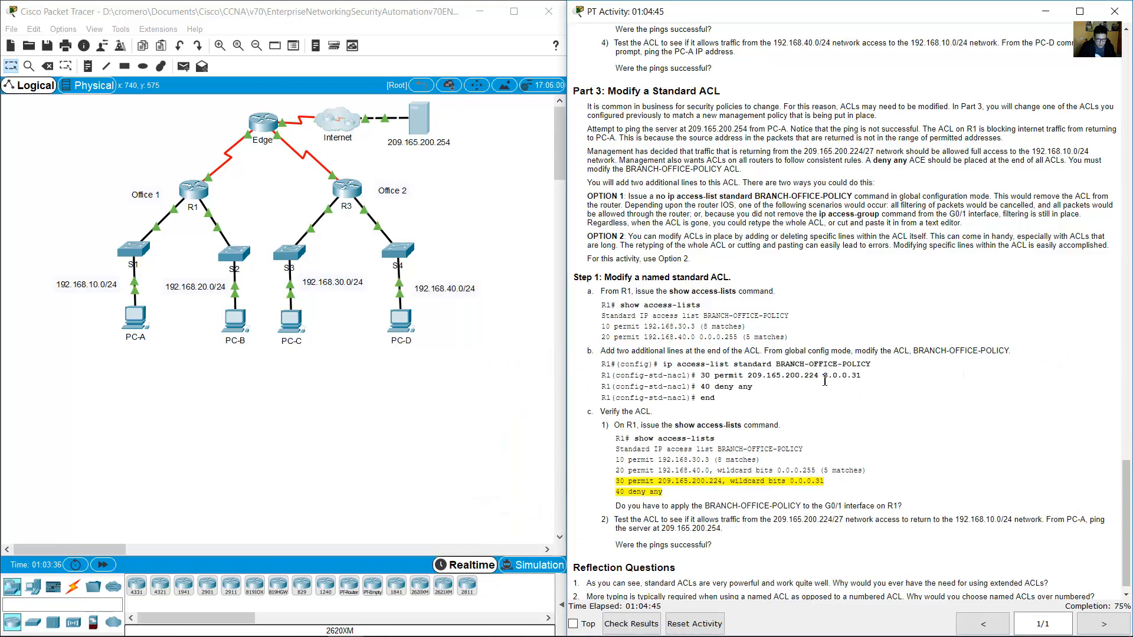
Compare the wildcard mask in the instructions and submit entry 30 permit 209.165.200.224 0.0.0.31 on R1
{"action": "left_click_drag", "start_coordinate": [825, 381], "coordinate": [866, 382]}
{"action": "left_click", "coordinate": [189, 186]}
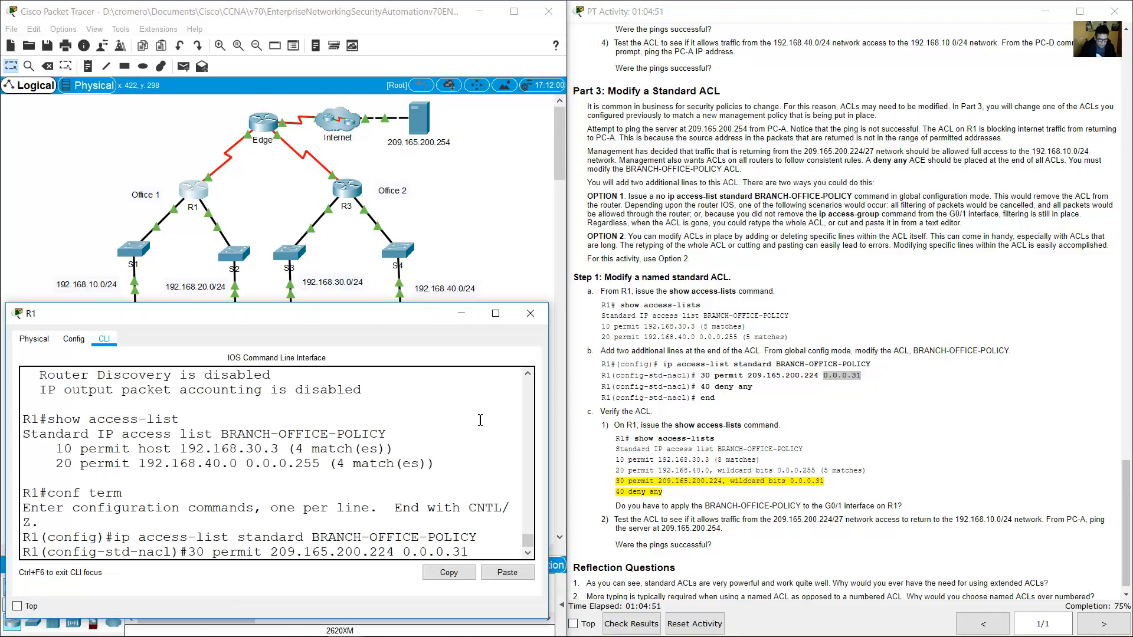
{"action": "key", "text": "Return"}
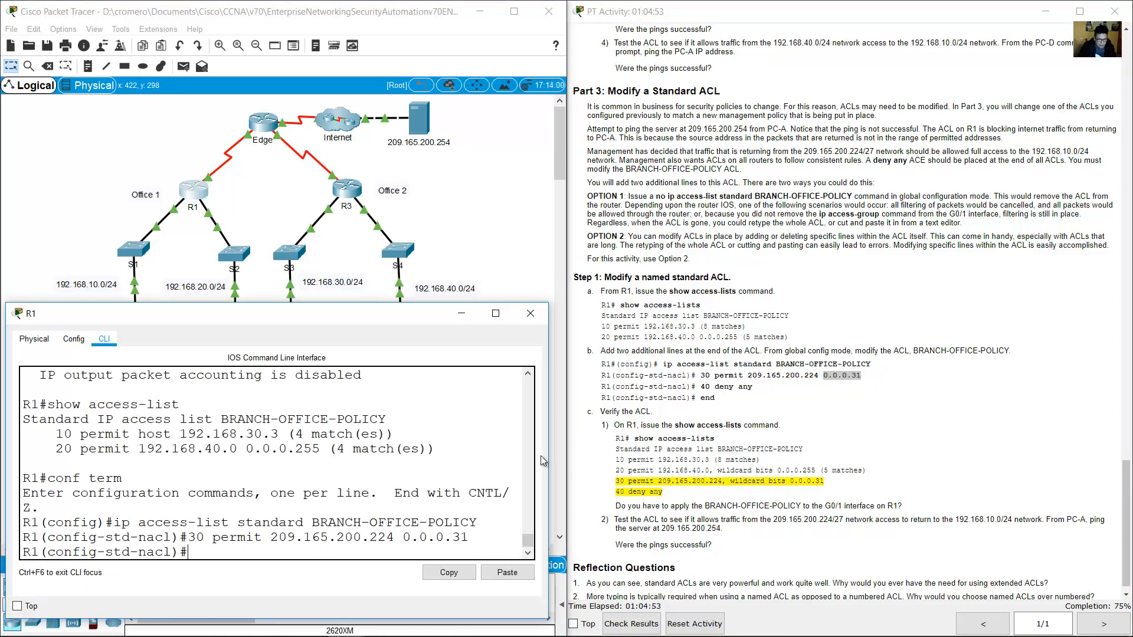
Add the entry 40 deny any to BRANCH-OFFICE-POLICY on R1 and end configuration mode
{"action": "left_click_drag", "start_coordinate": [746, 390], "coordinate": [762, 391]}
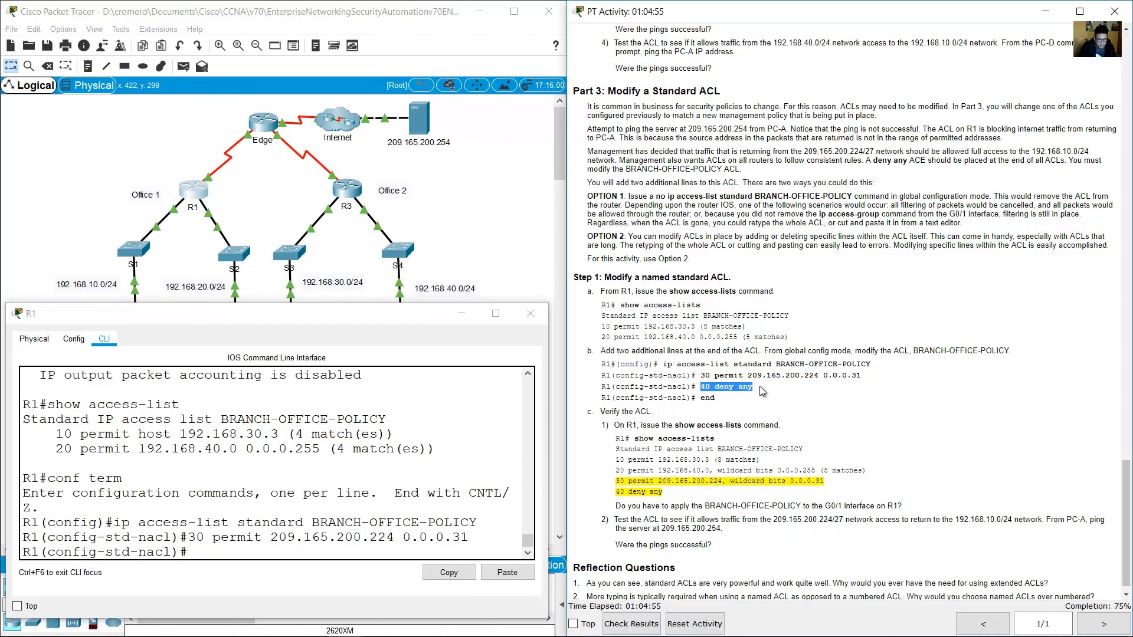
{"action": "left_click", "coordinate": [364, 464]}
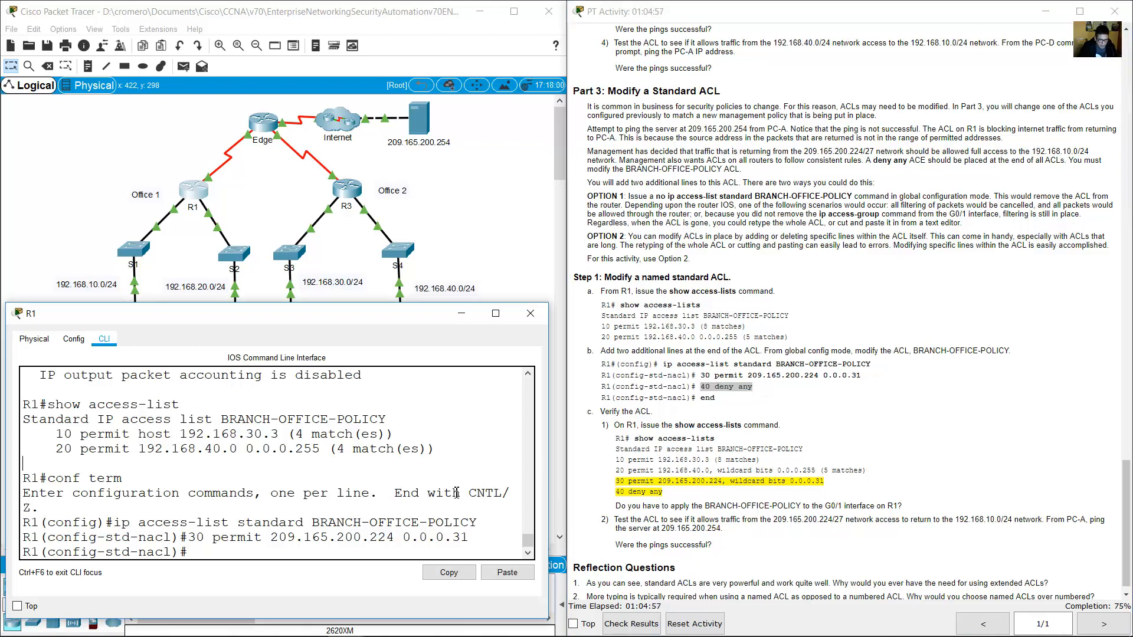
{"action": "type", "text": "40 deny any"}
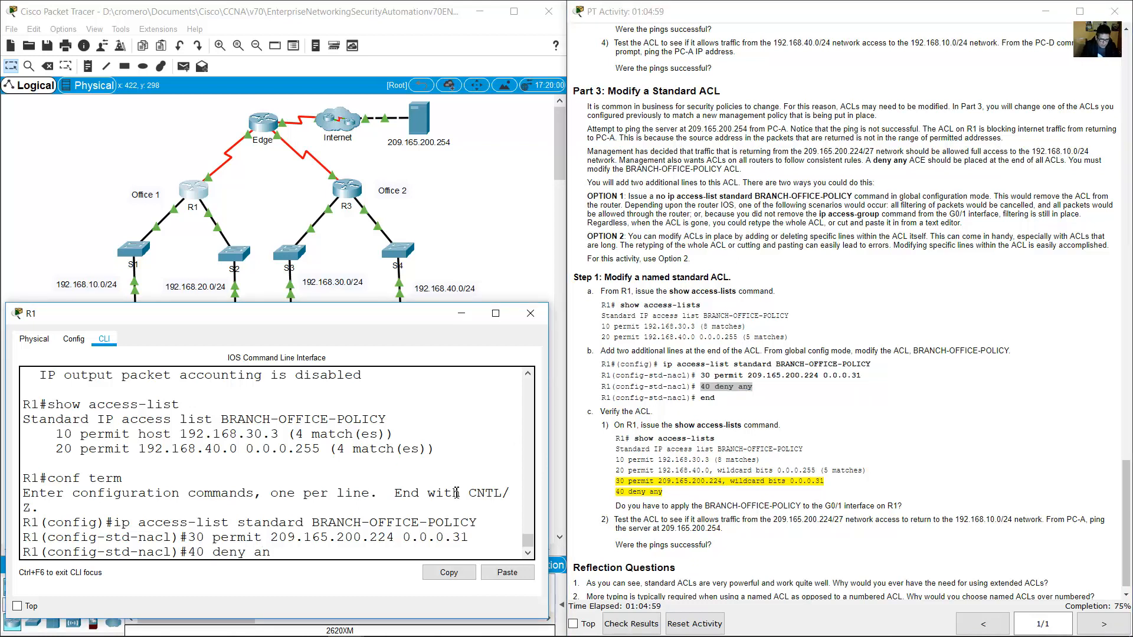
{"action": "key", "text": "Return"}
{"action": "type", "text": "end"}
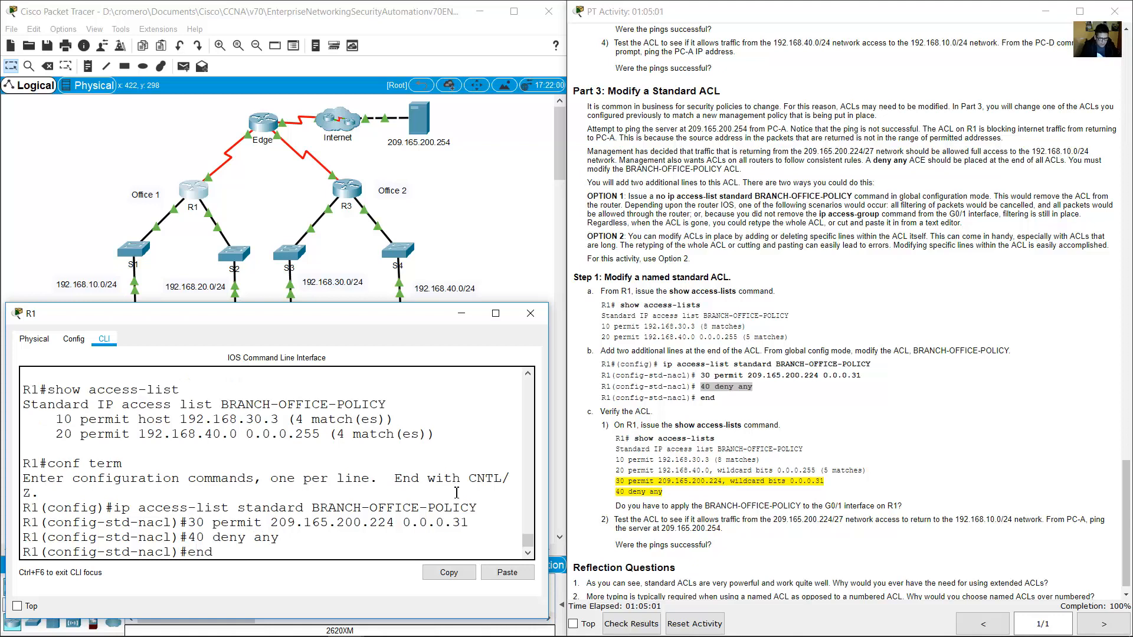
{"action": "key", "text": "Return"}
Run show access-list on R1 and review the entries of BRANCH-OFFICE-POLICY
{"action": "key", "text": "Return"}
{"action": "key", "text": "Up"}
{"action": "key", "text": "Up"}
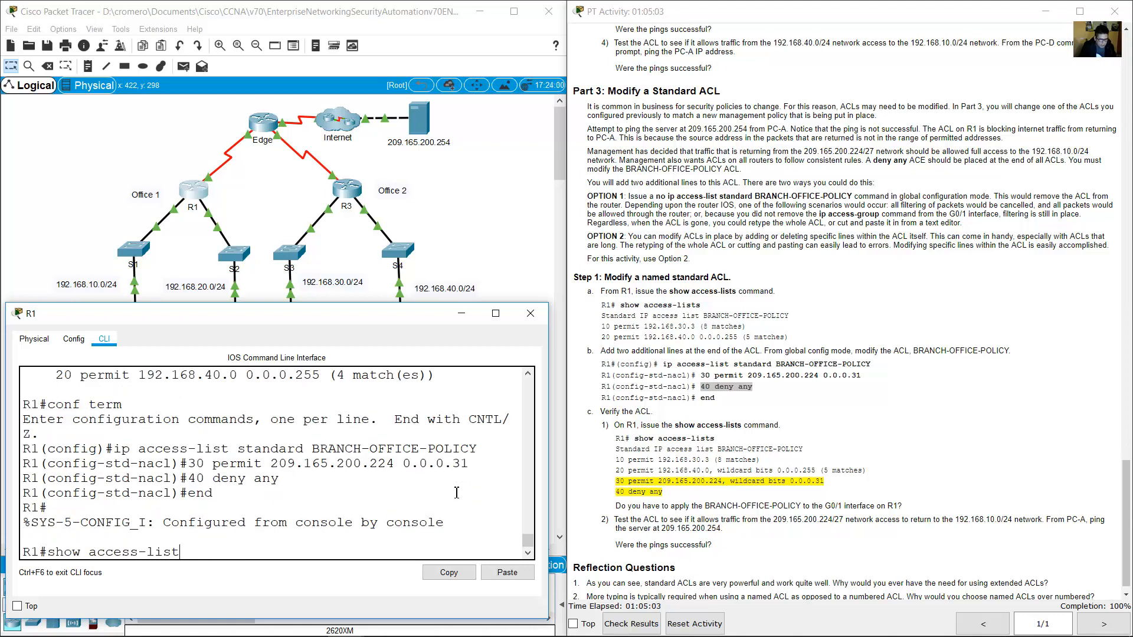
{"action": "key", "text": "Return"}
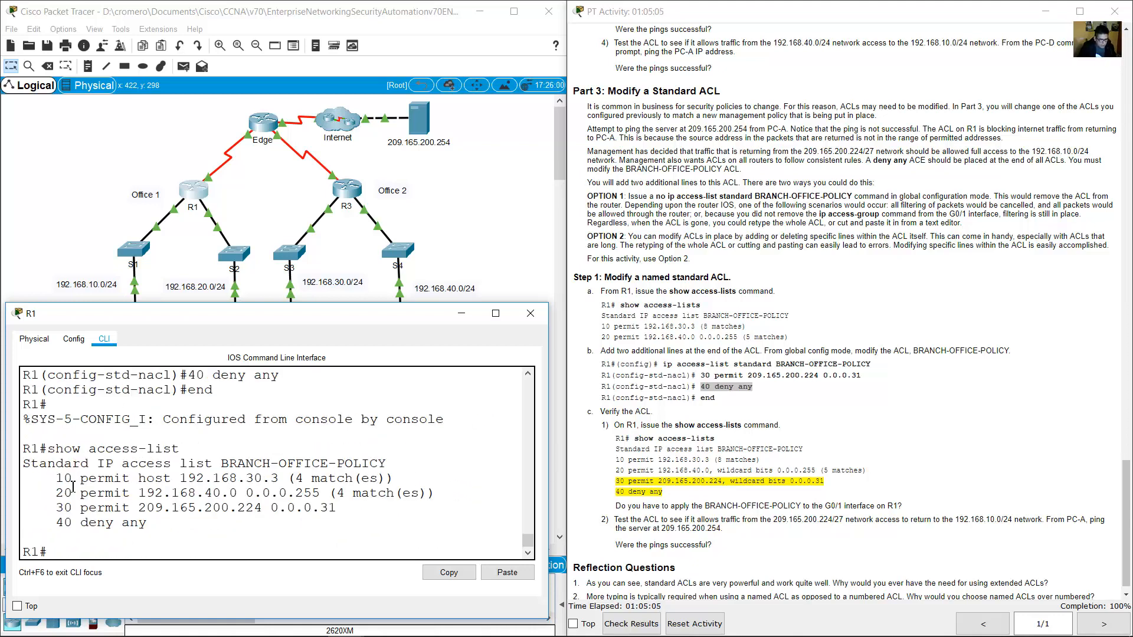
{"action": "left_click_drag", "start_coordinate": [56, 479], "coordinate": [236, 533]}
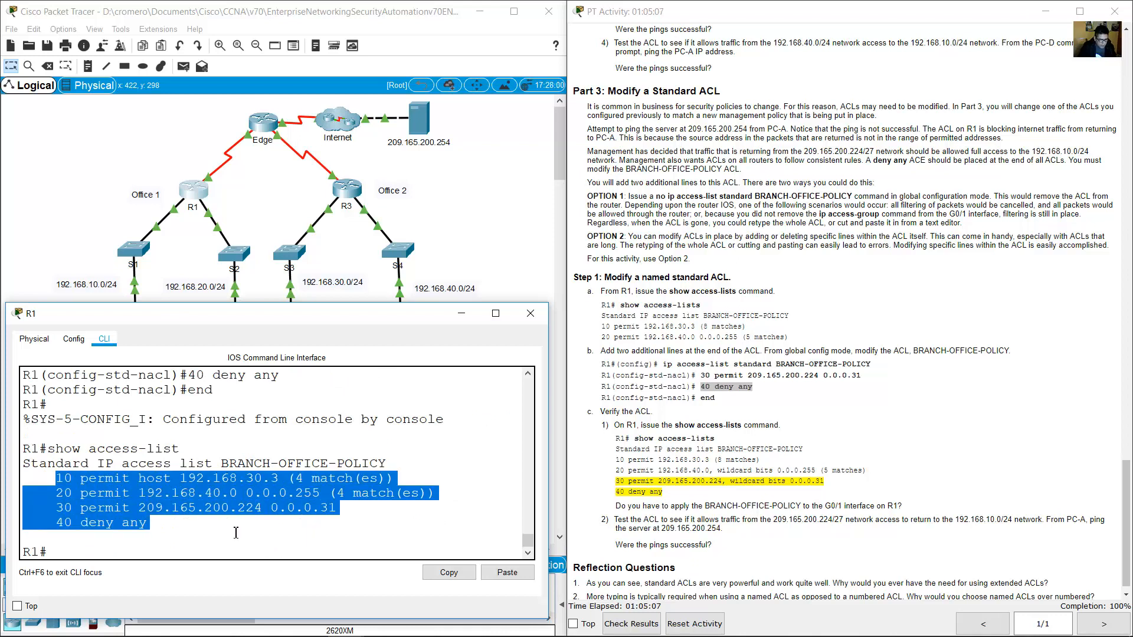
{"action": "left_click", "coordinate": [236, 533]}
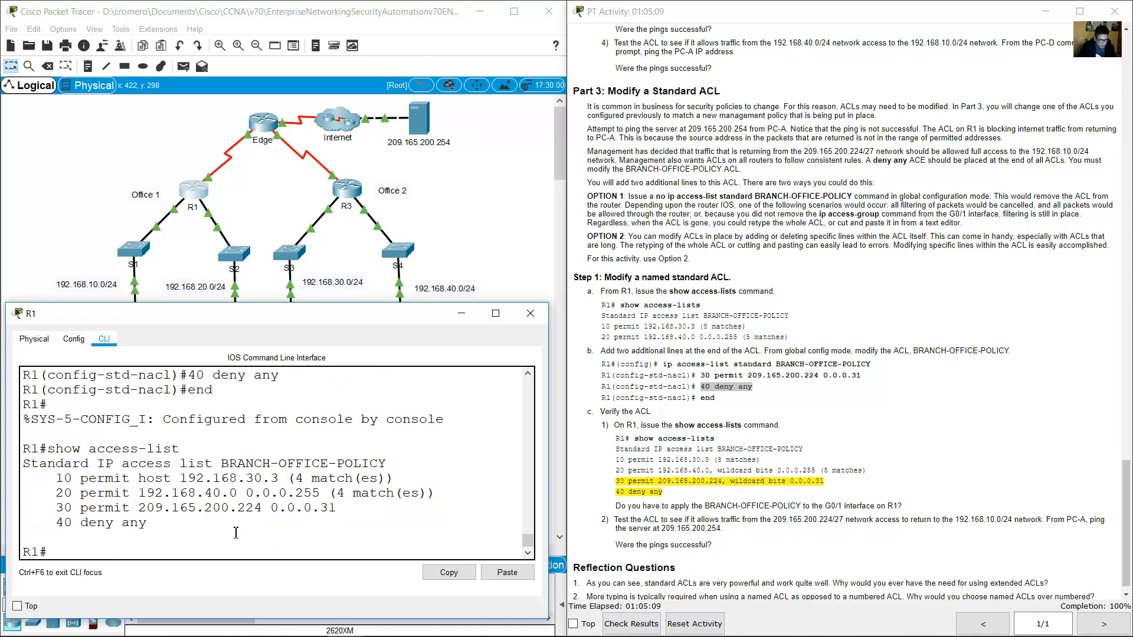
Read the question in the instructions about applying BRANCH-OFFICE-POLICY to R1's G0/1 interface
{"action": "left_click", "coordinate": [738, 398]}
{"action": "left_click", "coordinate": [738, 398]}
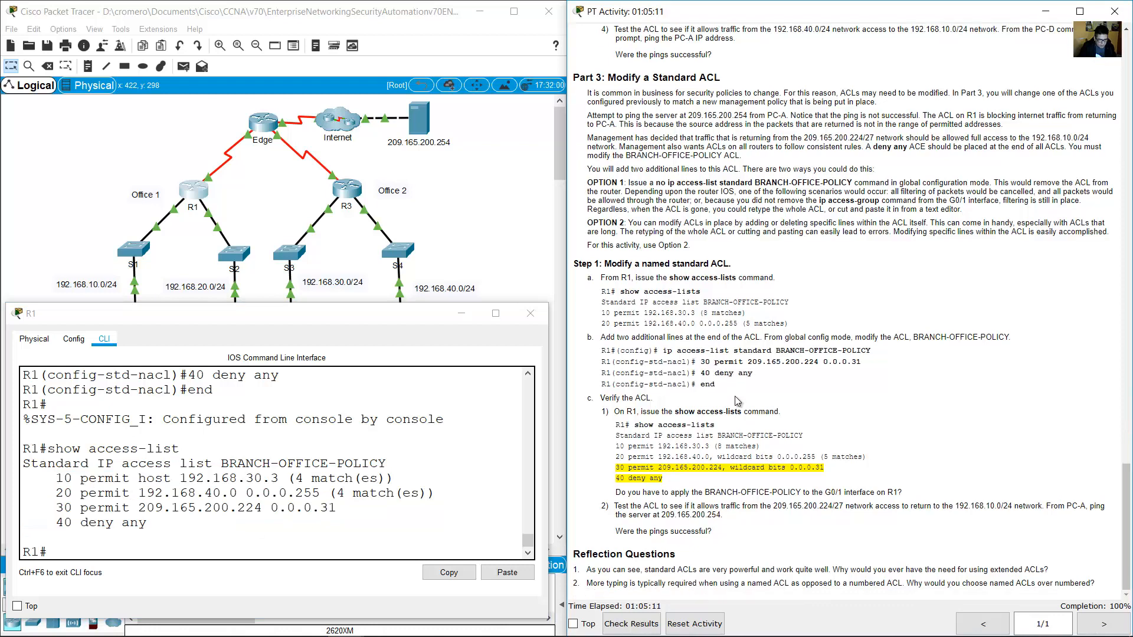
{"action": "scroll", "coordinate": [738, 407], "scroll_direction": "down", "scroll_amount": 1}
{"action": "left_click", "coordinate": [384, 267]}
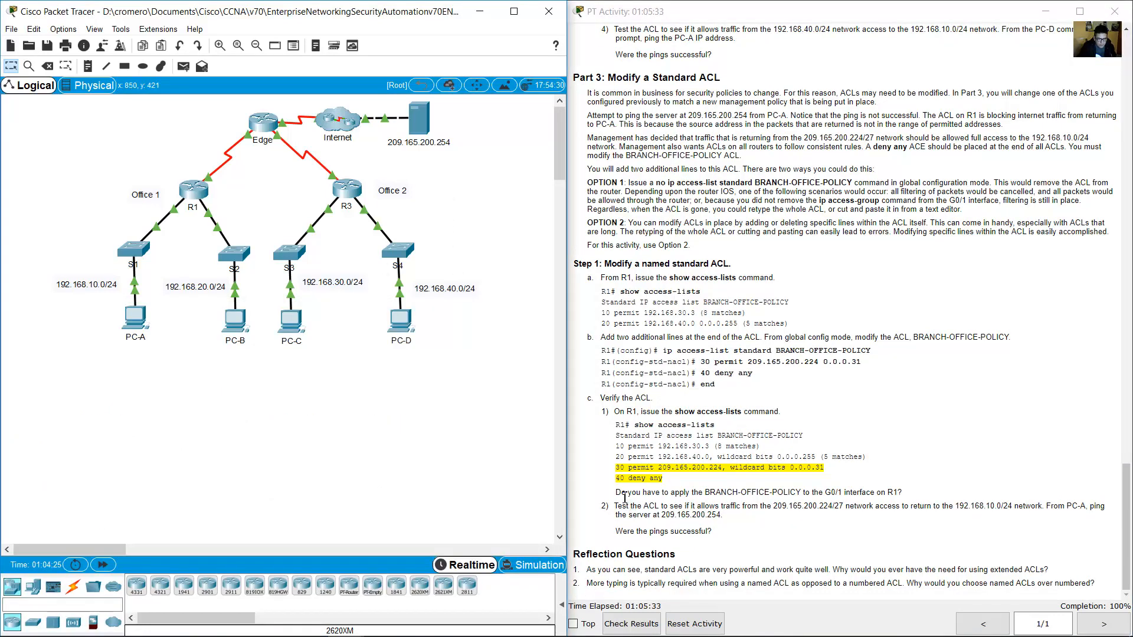
{"action": "left_click_drag", "start_coordinate": [621, 494], "coordinate": [906, 495]}
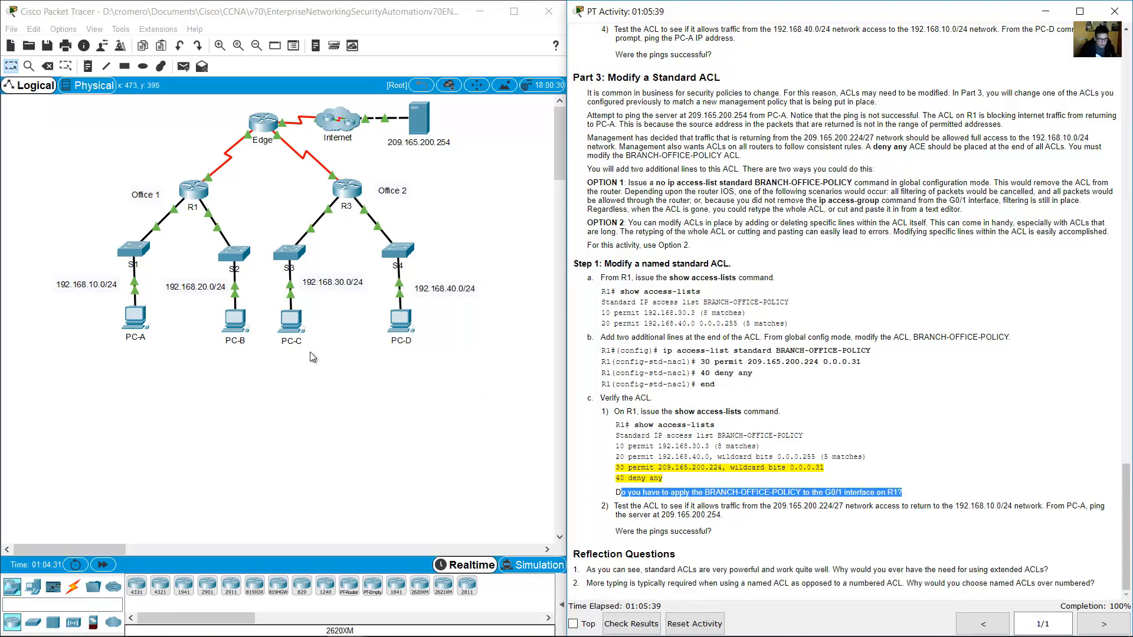
Run show run on R1 and page through the configuration to the GigabitEthernet0/0/0 section
{"action": "left_click", "coordinate": [197, 194]}
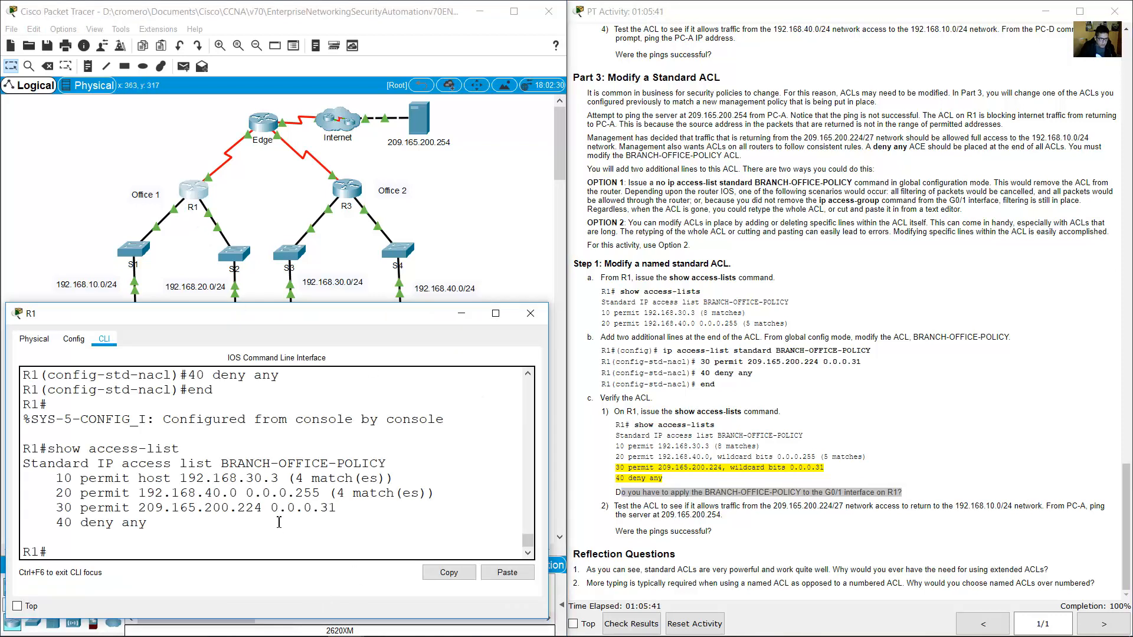
{"action": "type", "text": "show access-list"}
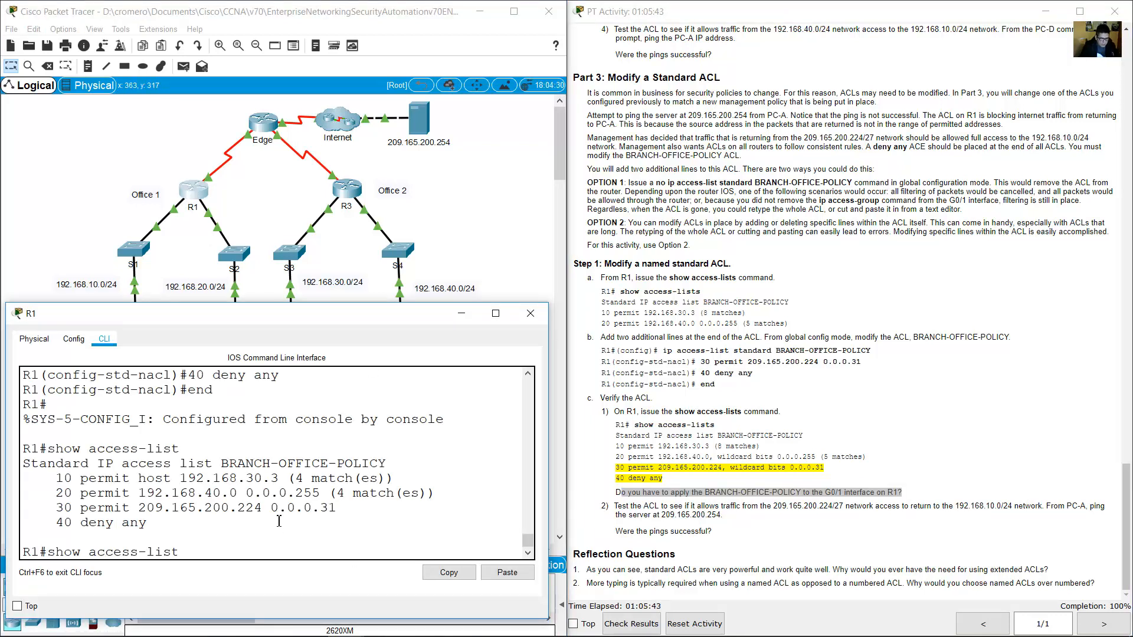
{"action": "key", "text": "Up"}
{"action": "key", "text": "Up"}
{"action": "key", "text": "Up"}
{"action": "key", "text": "Up"}
{"action": "key", "text": "Up"}
{"action": "key", "text": "Up"}
{"action": "key", "text": "BackSpace"}
{"action": "key", "text": "BackSpace"}
{"action": "type", "text": "show run"}
{"action": "key", "text": "Return"}
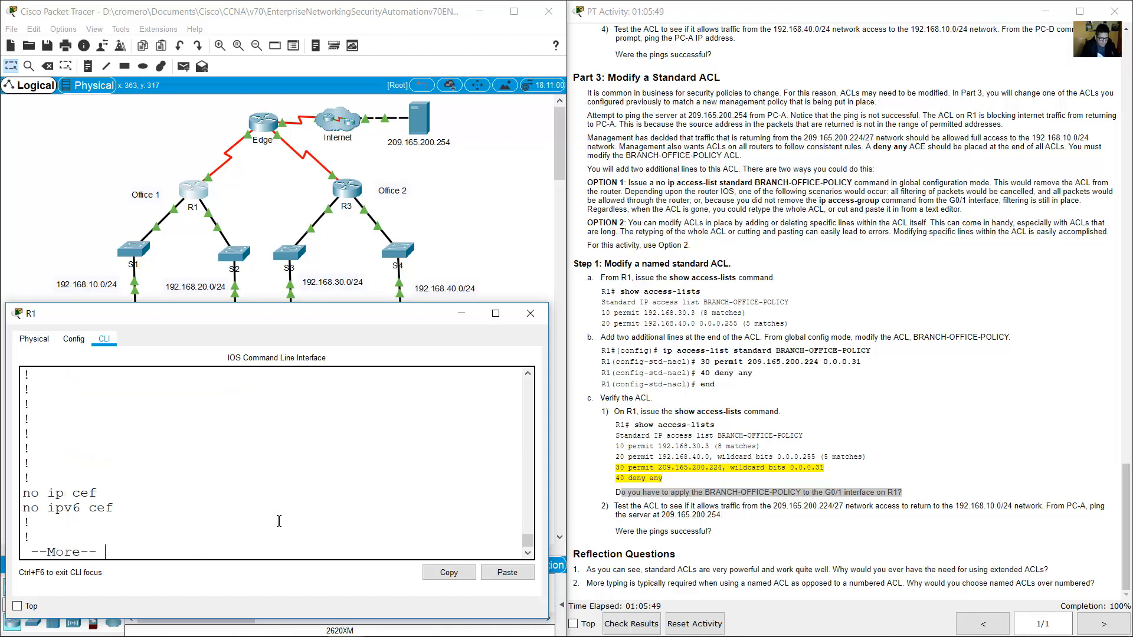
{"action": "key", "text": "space"}
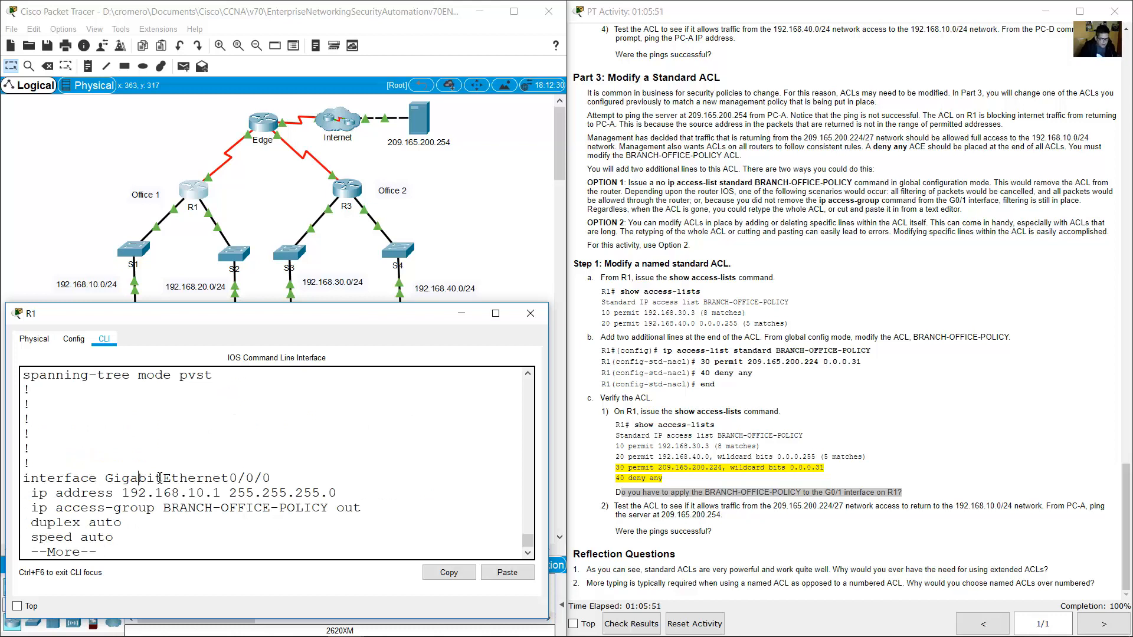
Check the access-group line under GigabitEthernet0/0/0 and the port labels on the R1-S1 link against the G0/1 question
{"action": "left_click_drag", "start_coordinate": [138, 478], "coordinate": [284, 475]}
{"action": "left_click_drag", "start_coordinate": [25, 507], "coordinate": [374, 503]}
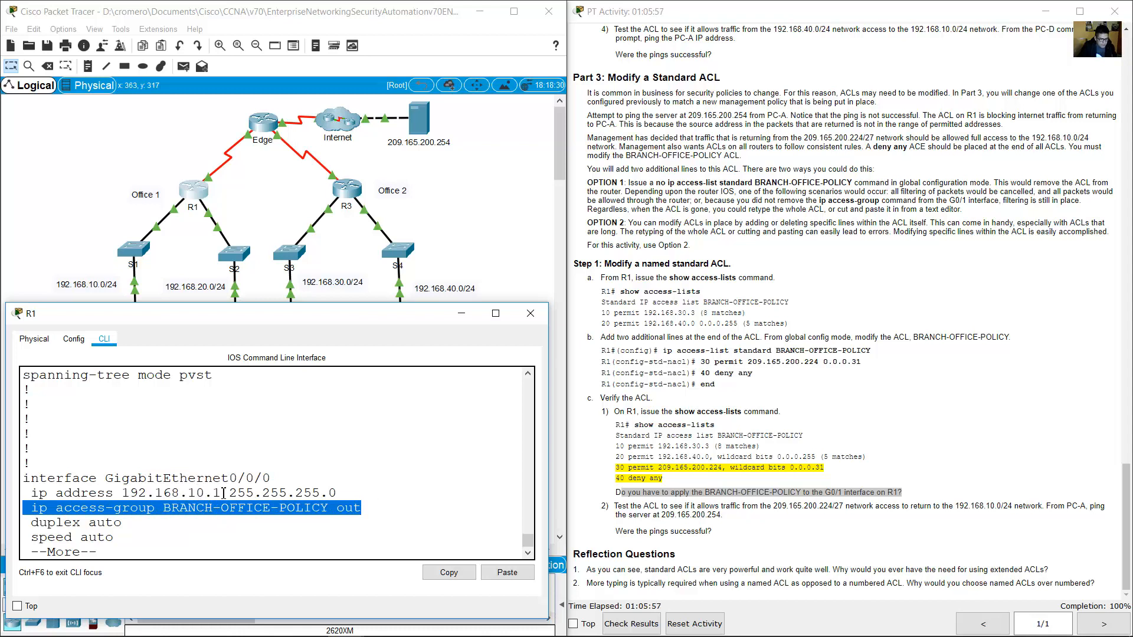
{"action": "left_click_drag", "start_coordinate": [230, 478], "coordinate": [282, 478]}
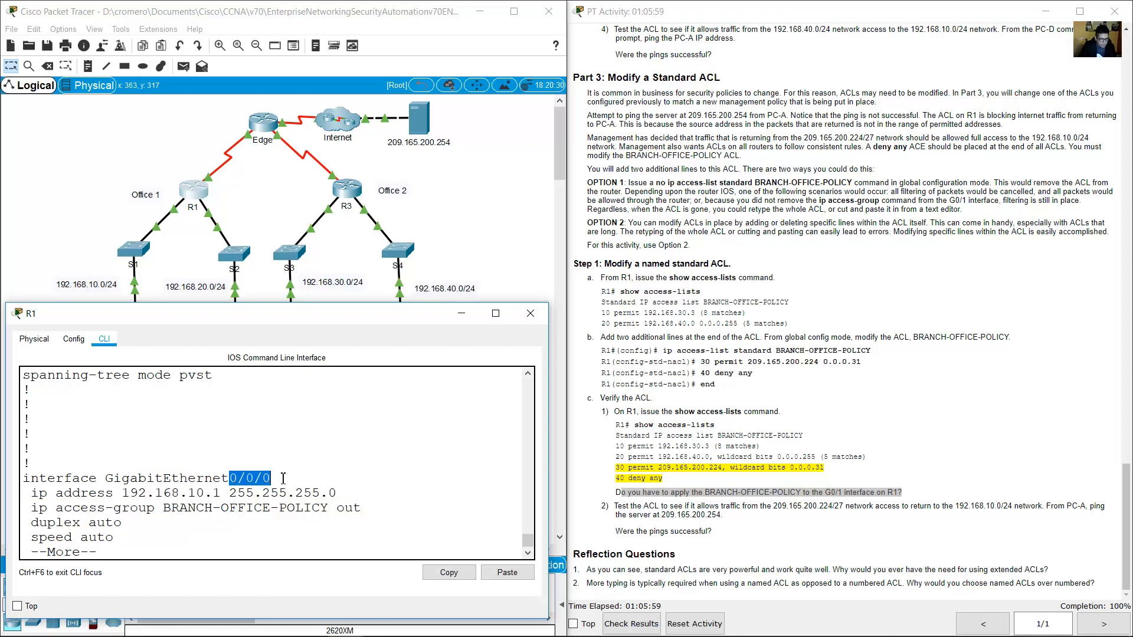
{"action": "left_click", "coordinate": [171, 195]}
{"action": "mouse_move", "coordinate": [173, 207]}
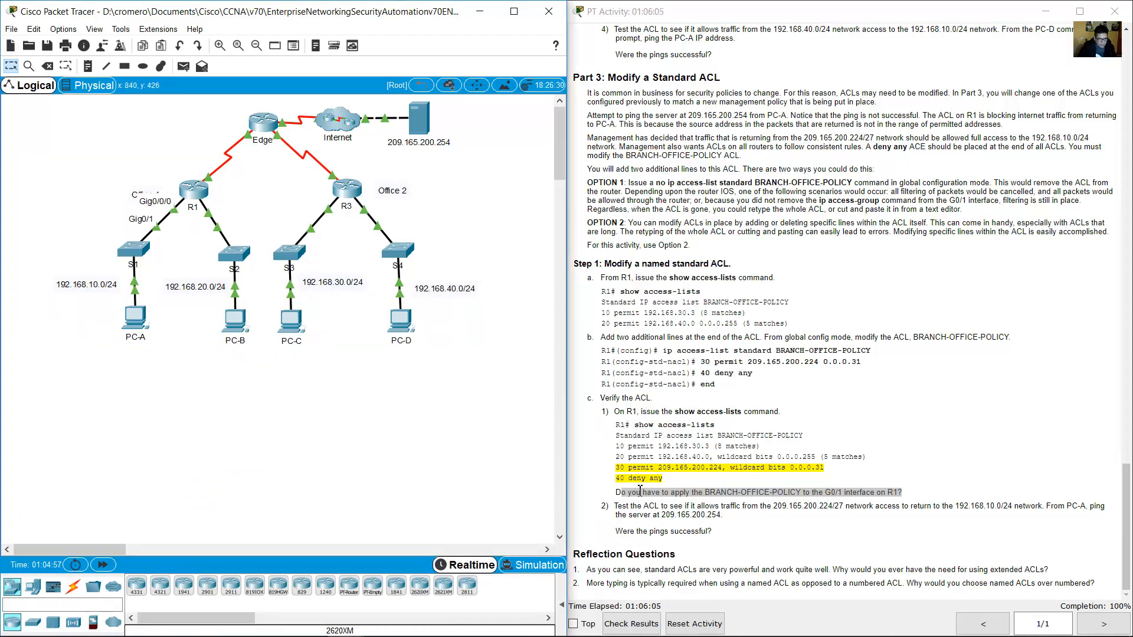
{"action": "left_click_drag", "start_coordinate": [615, 492], "coordinate": [903, 496]}
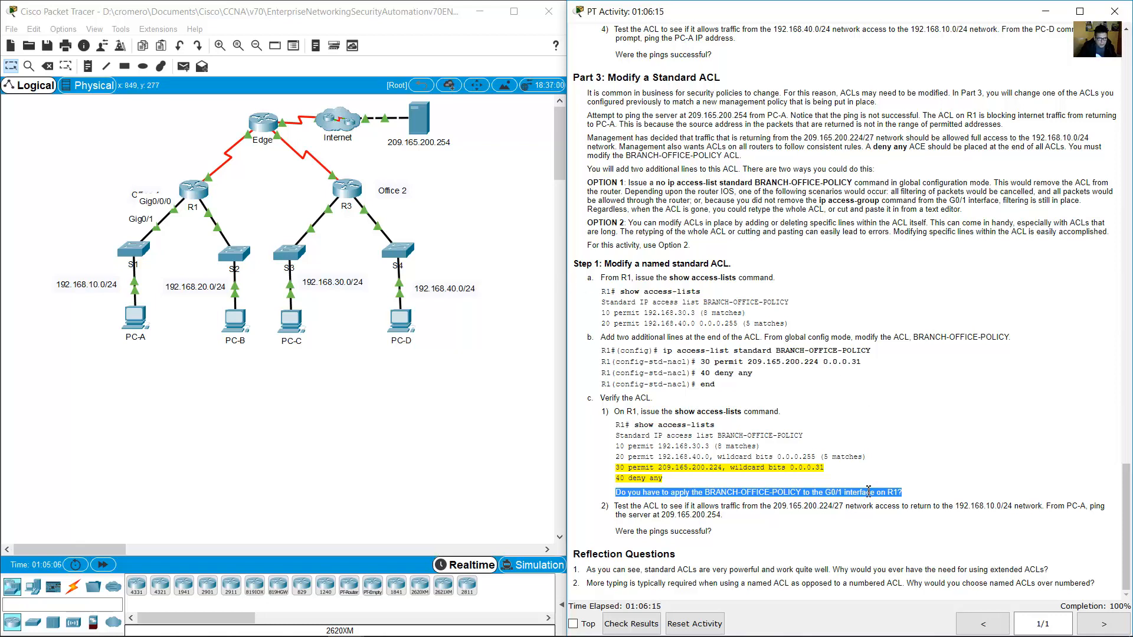
Follow the ACL test instruction by pinging the server at 209.165.200.254 from PC-A's command prompt
{"action": "left_click", "coordinate": [810, 519]}
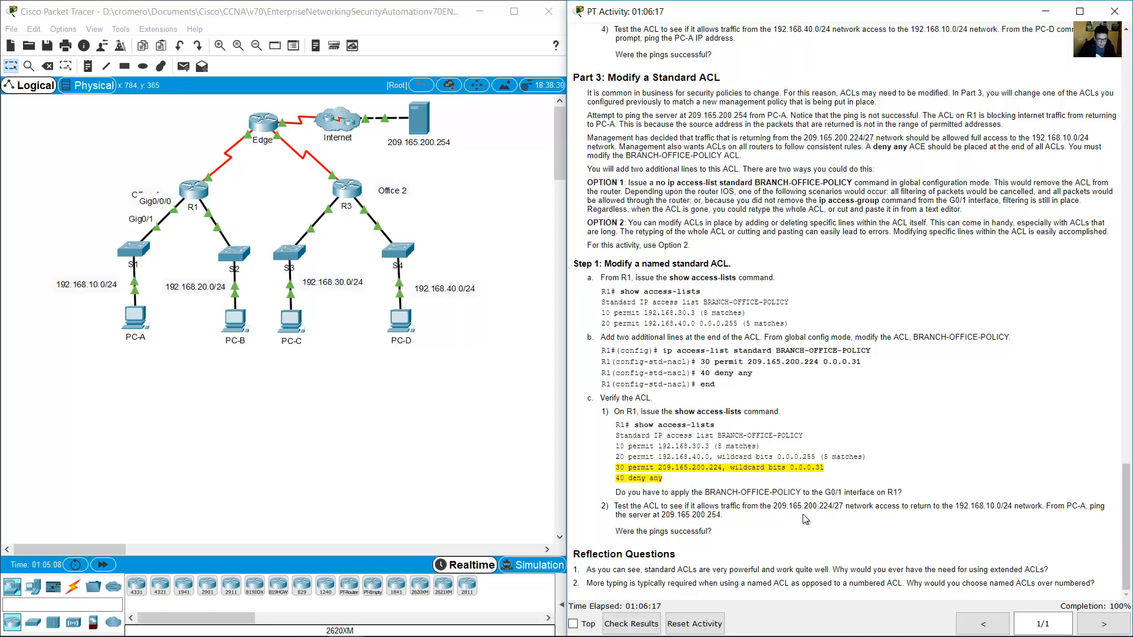
{"action": "left_click_drag", "start_coordinate": [616, 507], "coordinate": [704, 505]}
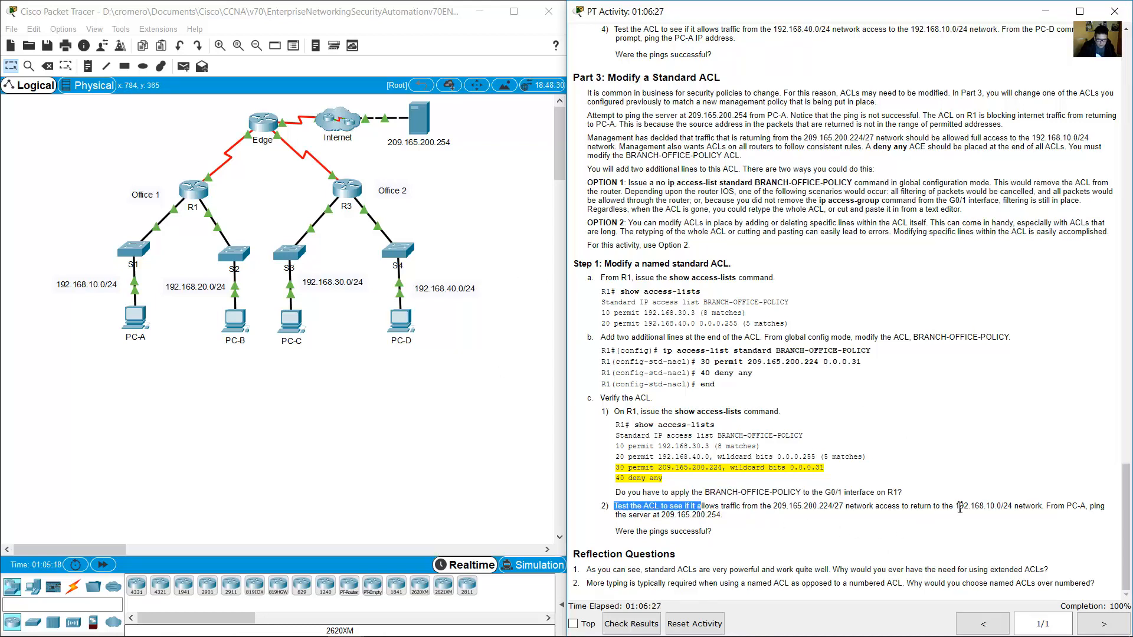
{"action": "left_click_drag", "start_coordinate": [1058, 506], "coordinate": [722, 516]}
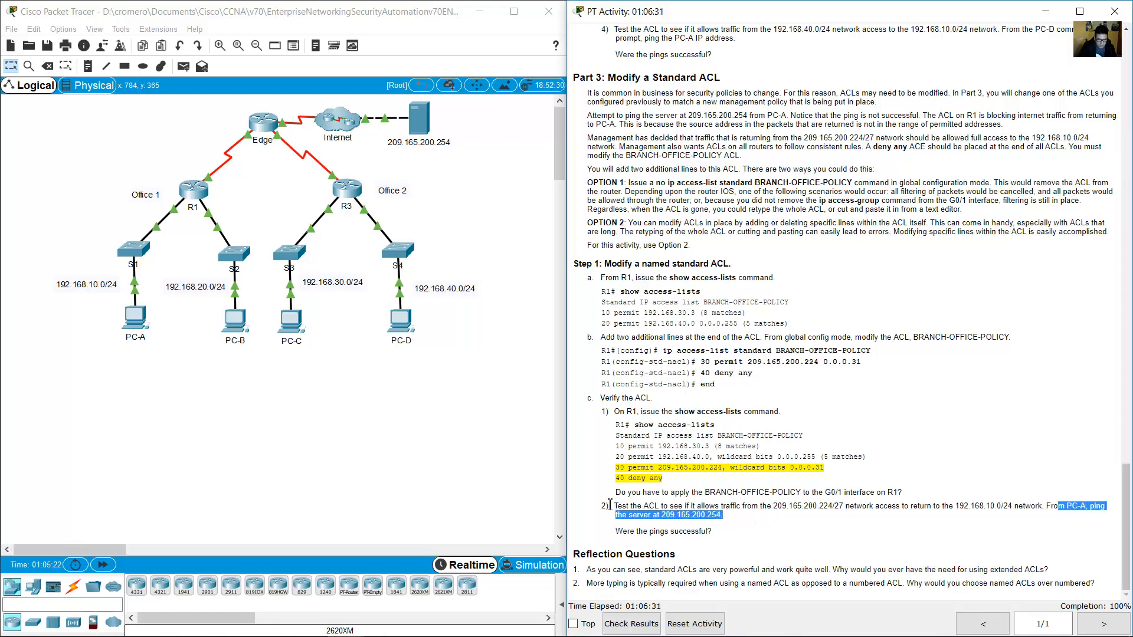
{"action": "left_click_drag", "start_coordinate": [167, 372], "coordinate": [102, 319]}
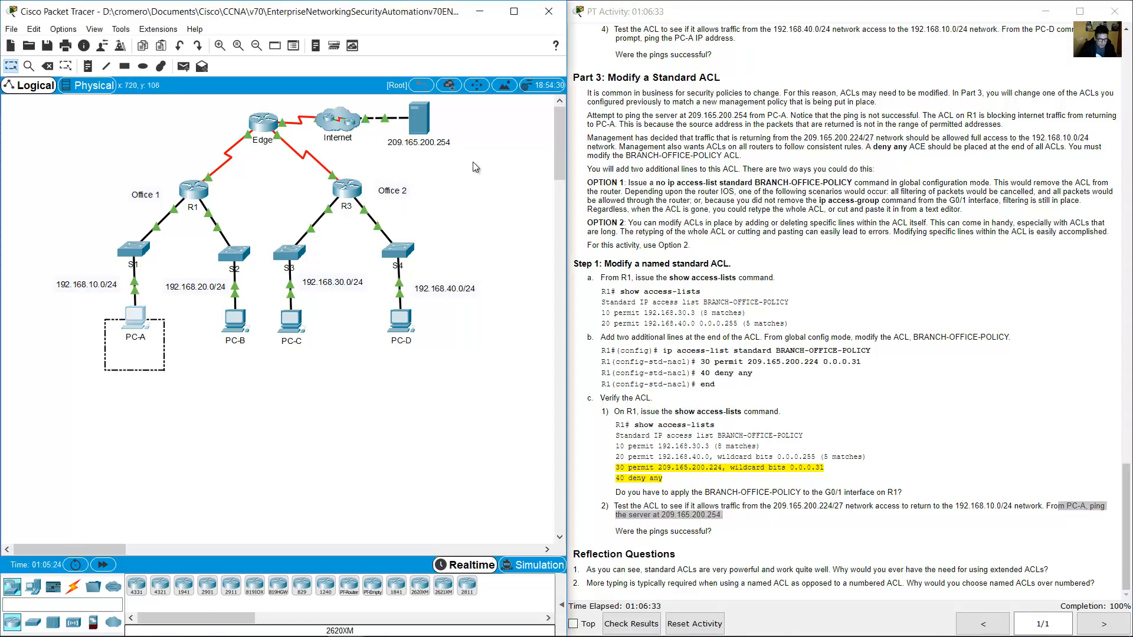
{"action": "left_click_drag", "start_coordinate": [492, 184], "coordinate": [418, 132]}
{"action": "left_click", "coordinate": [134, 319]}
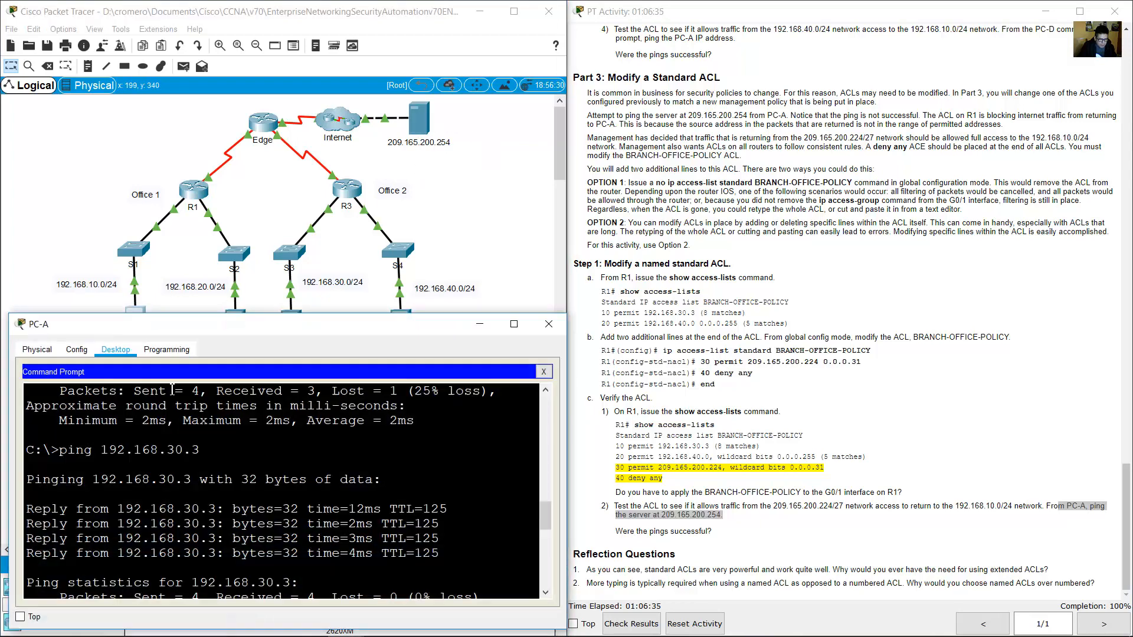
{"action": "key", "text": "Up"}
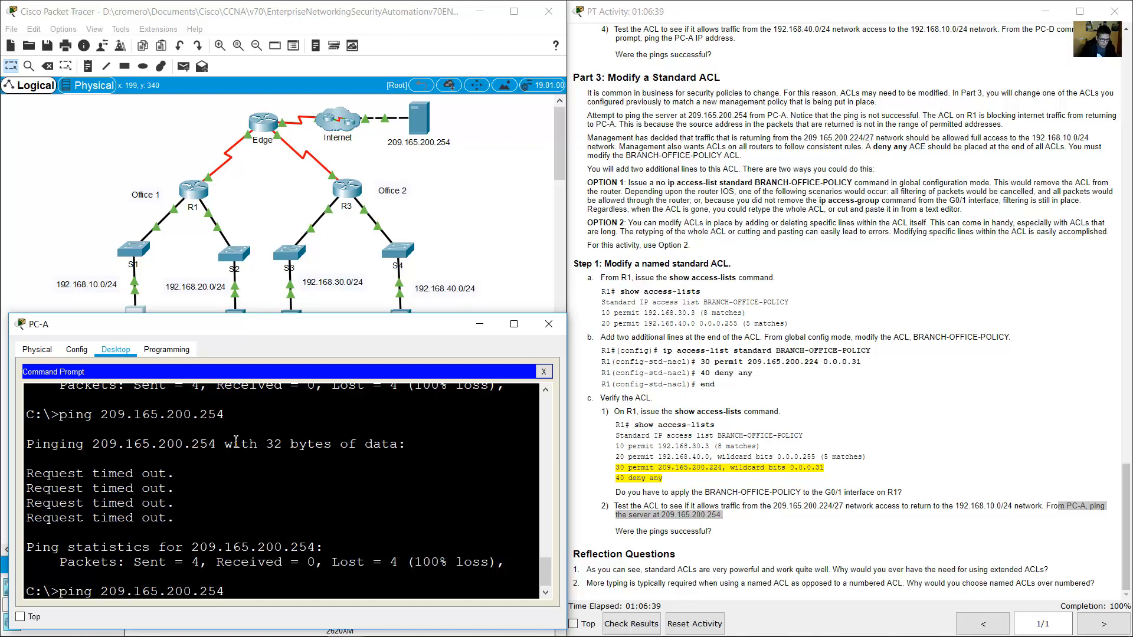
{"action": "key", "text": "Return"}
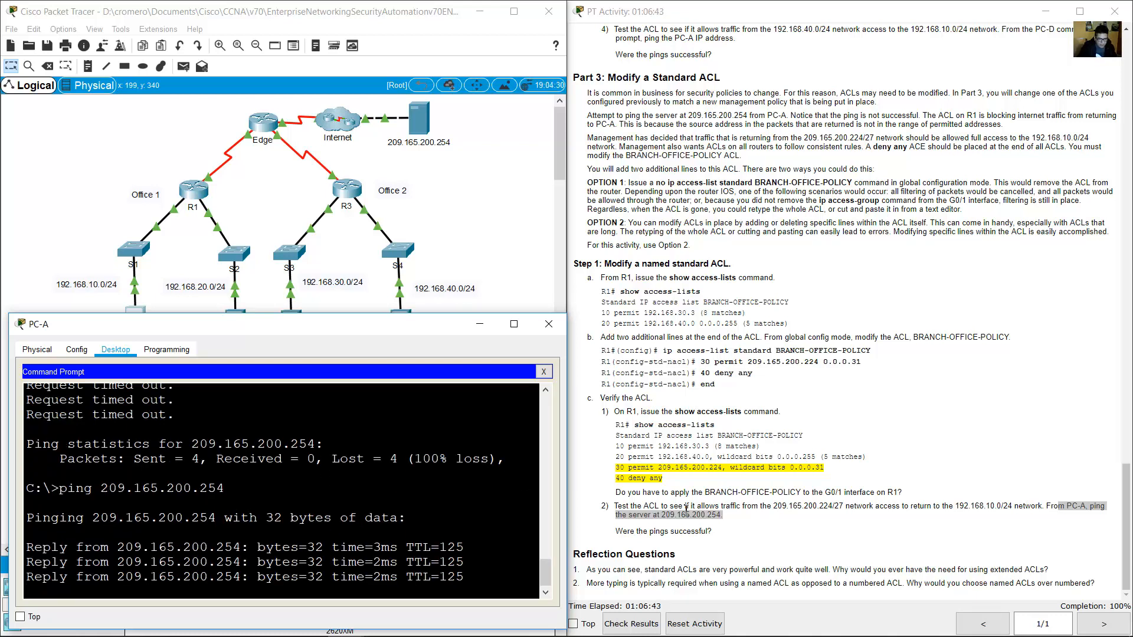
Compare the ping result with the success question and read both reflection questions on extended and named ACLs
{"action": "left_click_drag", "start_coordinate": [621, 532], "coordinate": [724, 537]}
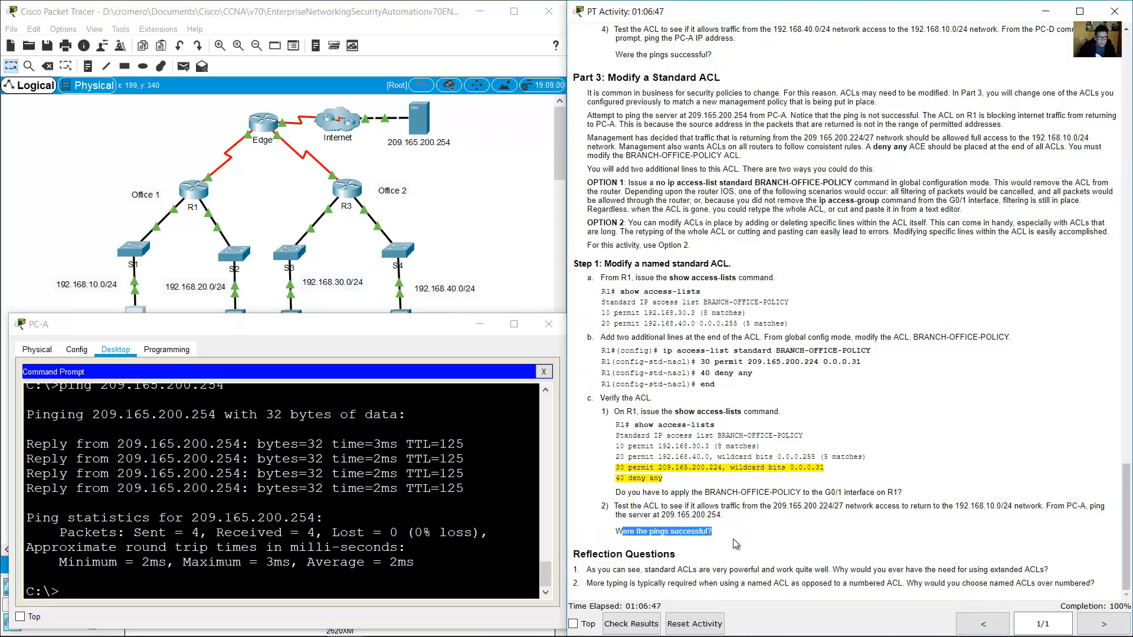
{"action": "left_click_drag", "start_coordinate": [592, 570], "coordinate": [1050, 572]}
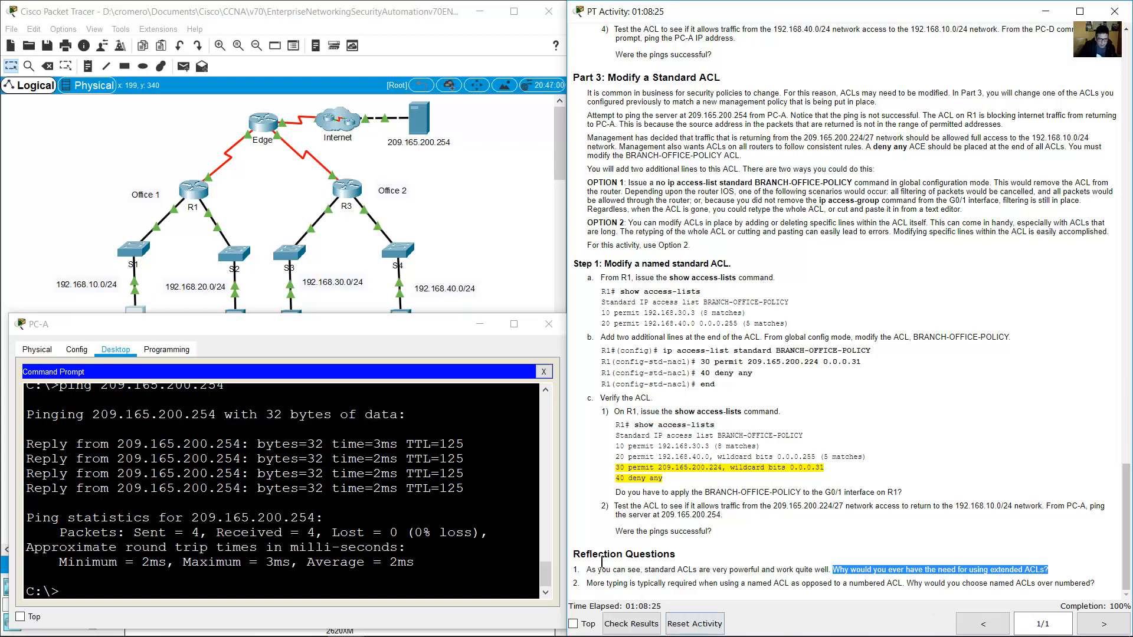
{"action": "left_click_drag", "start_coordinate": [586, 584], "coordinate": [1101, 587]}
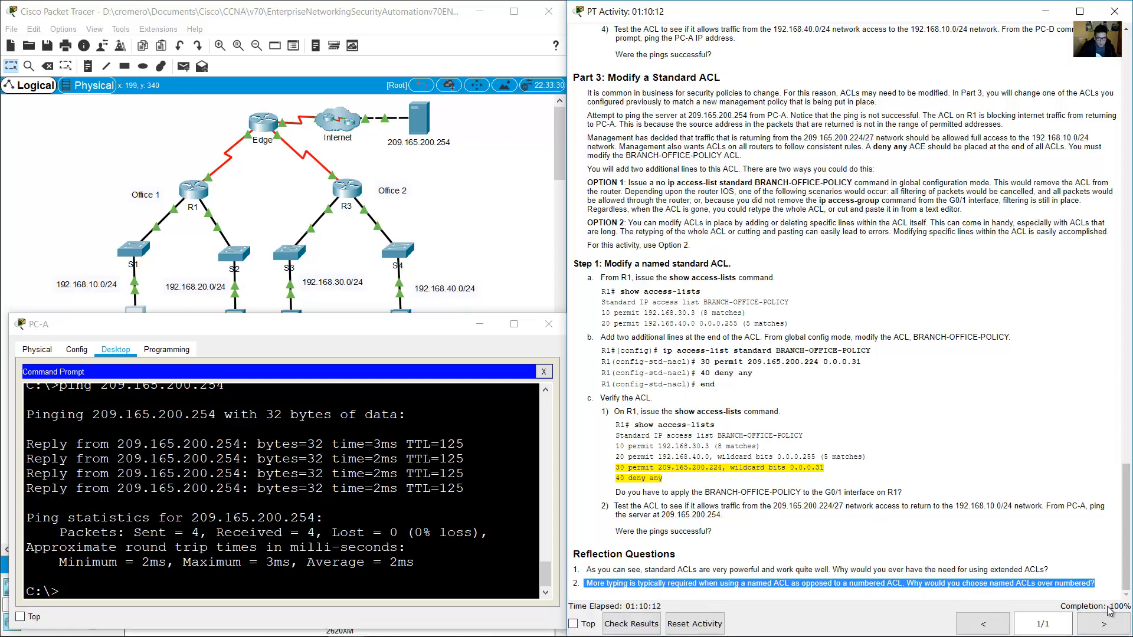
{"action": "left_click", "coordinate": [1107, 598]}
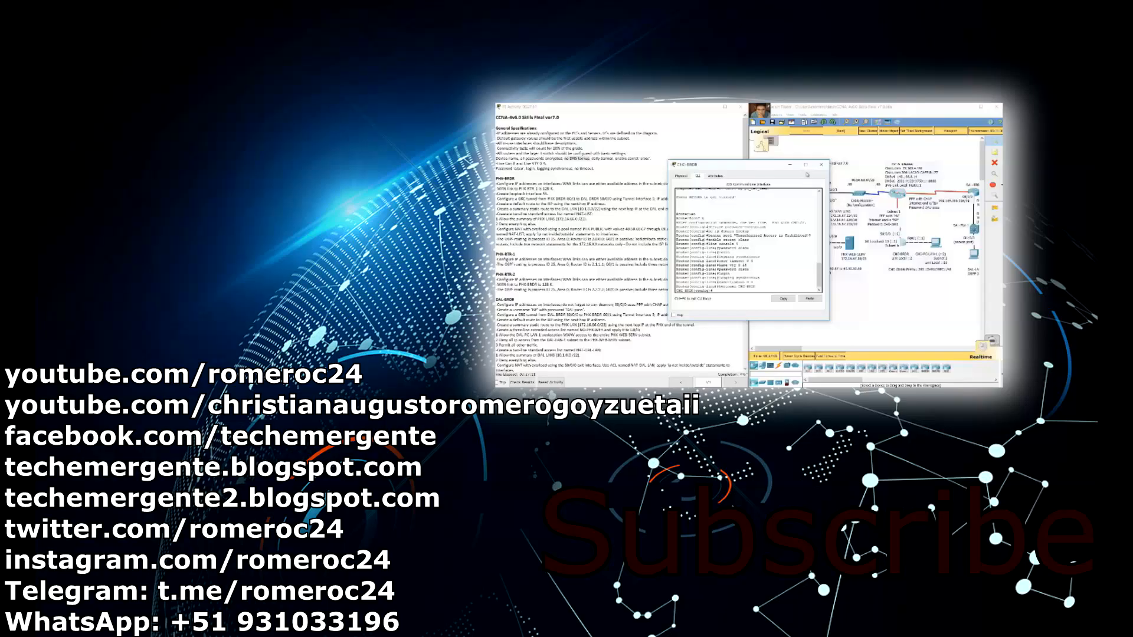